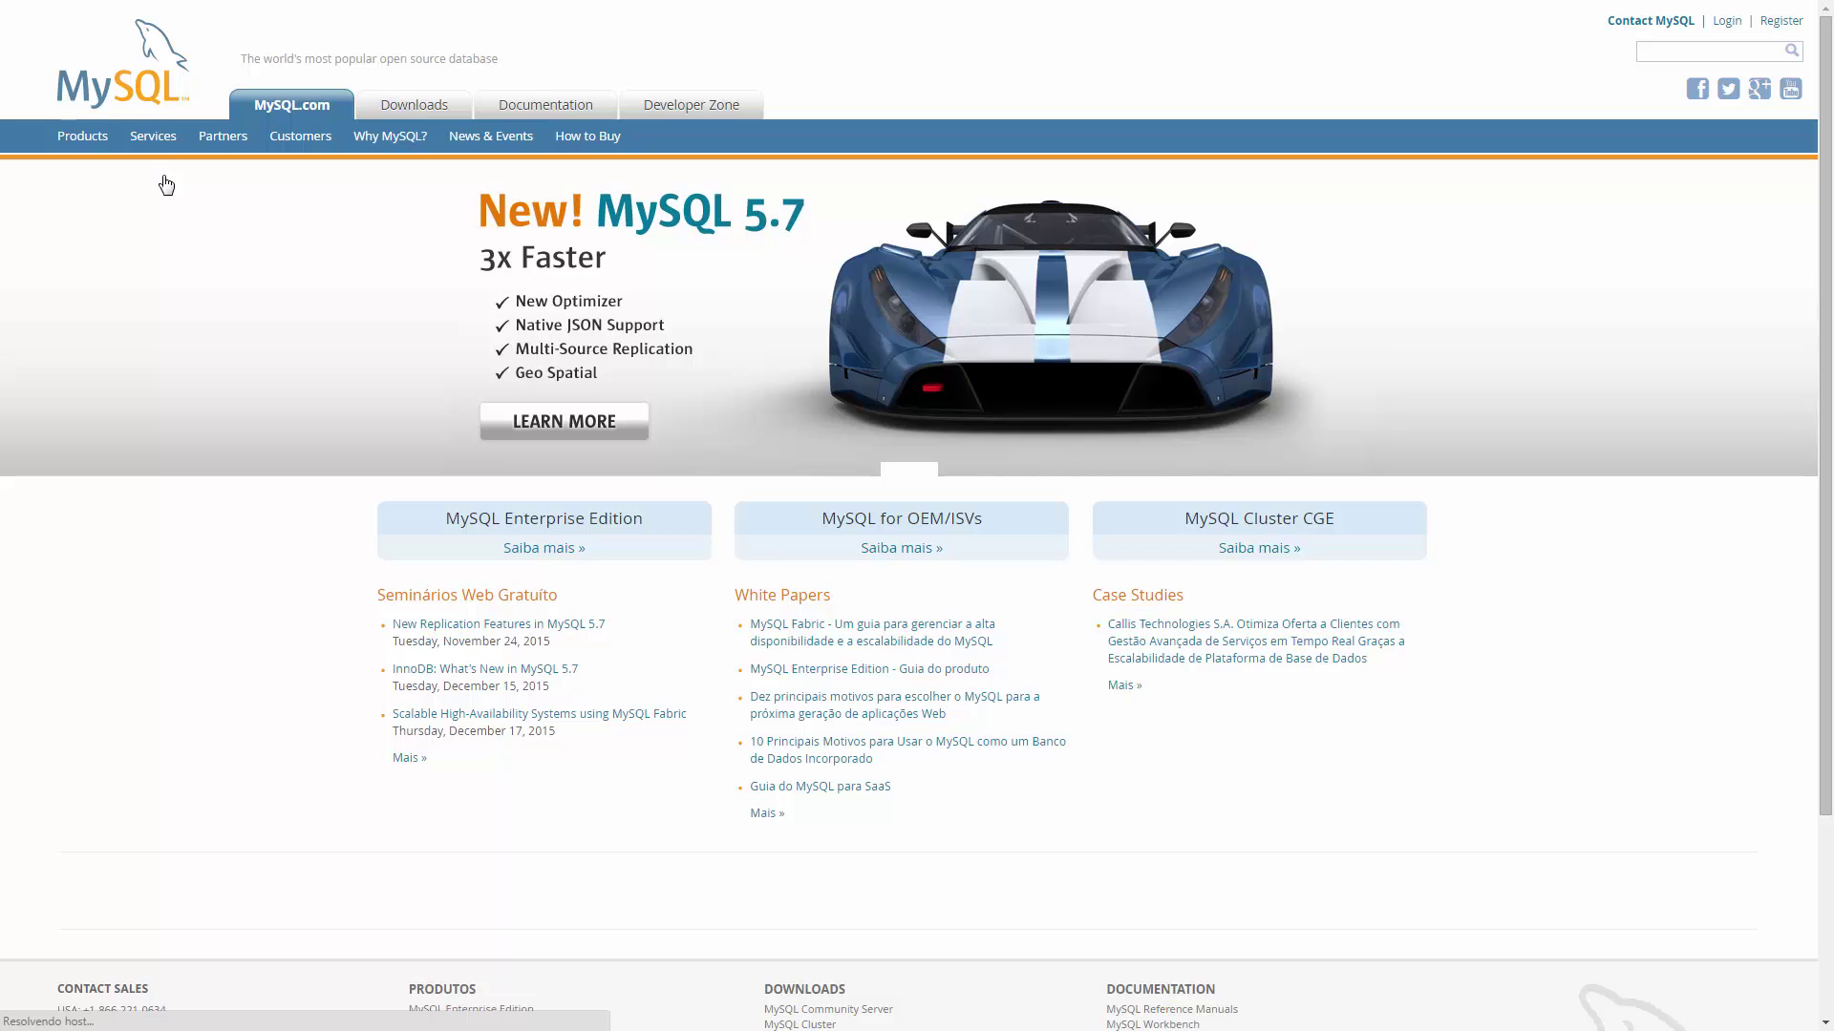
# Download the full 371.2M mysql-installer-community-5.7.9.1.msi from mysql.com without signing in, saving it locally.
pyautogui.click(413, 105)
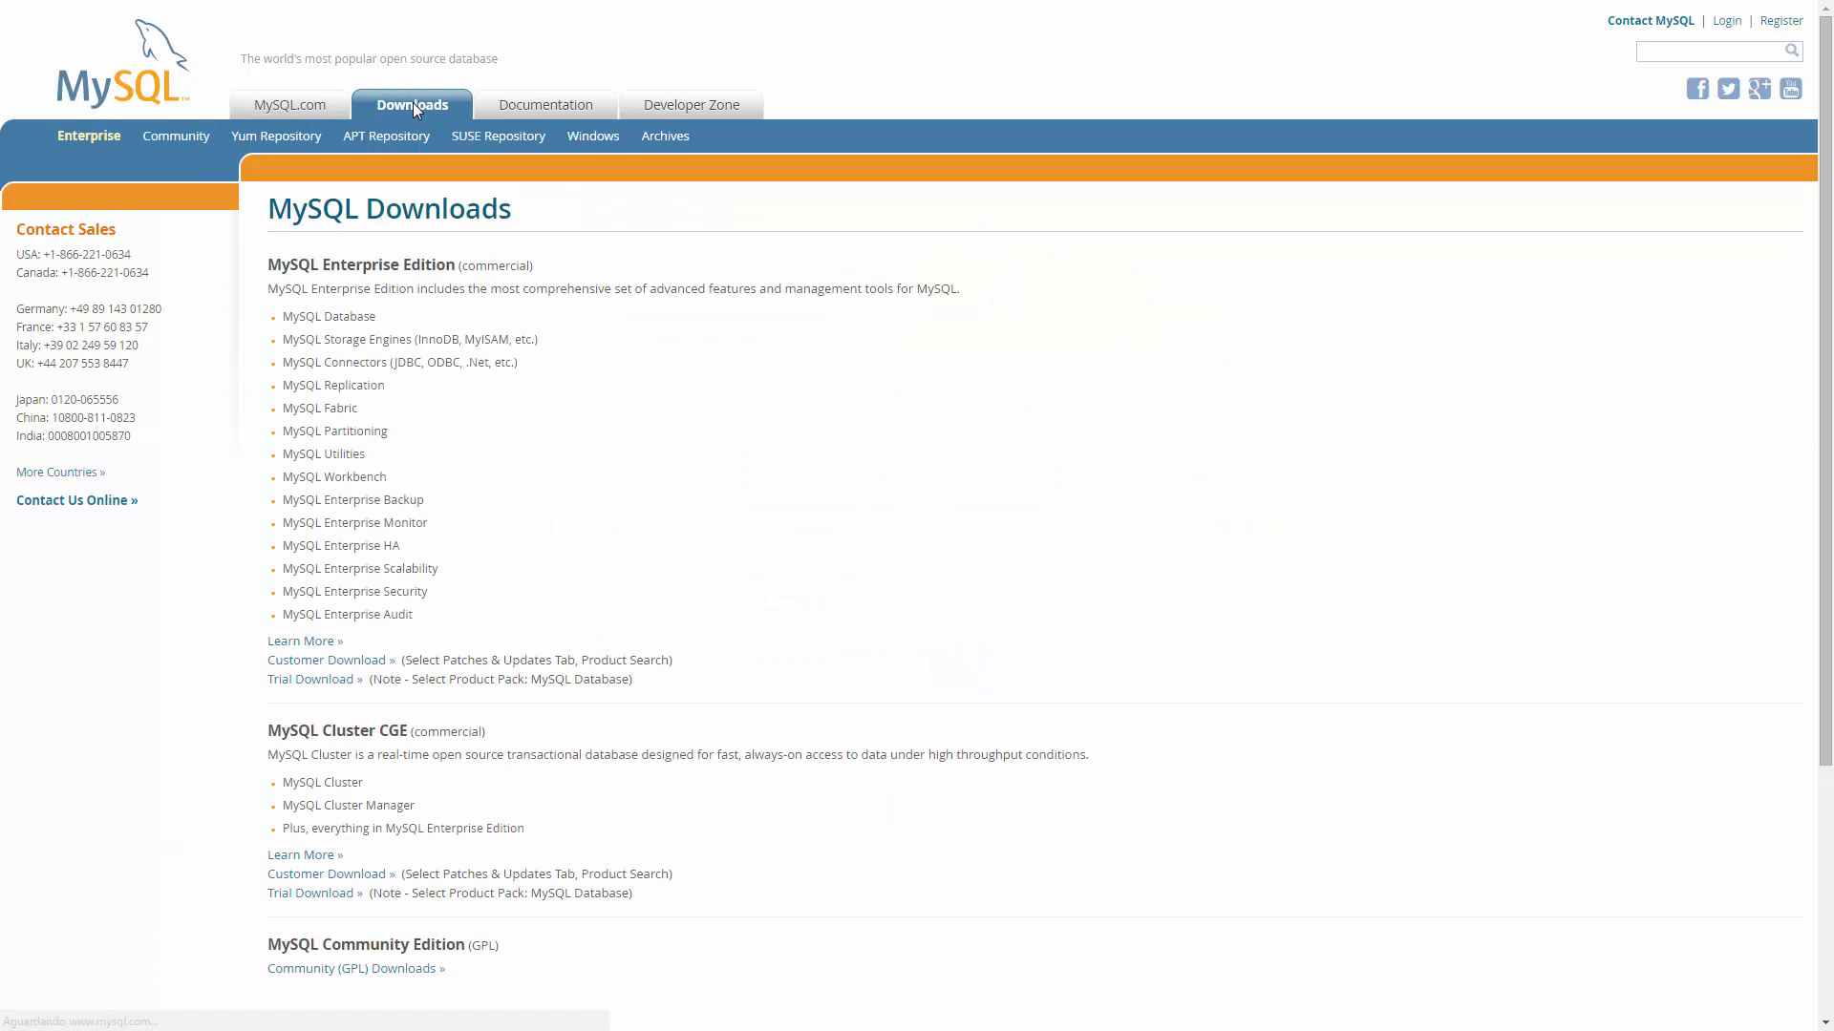
pyautogui.click(174, 139)
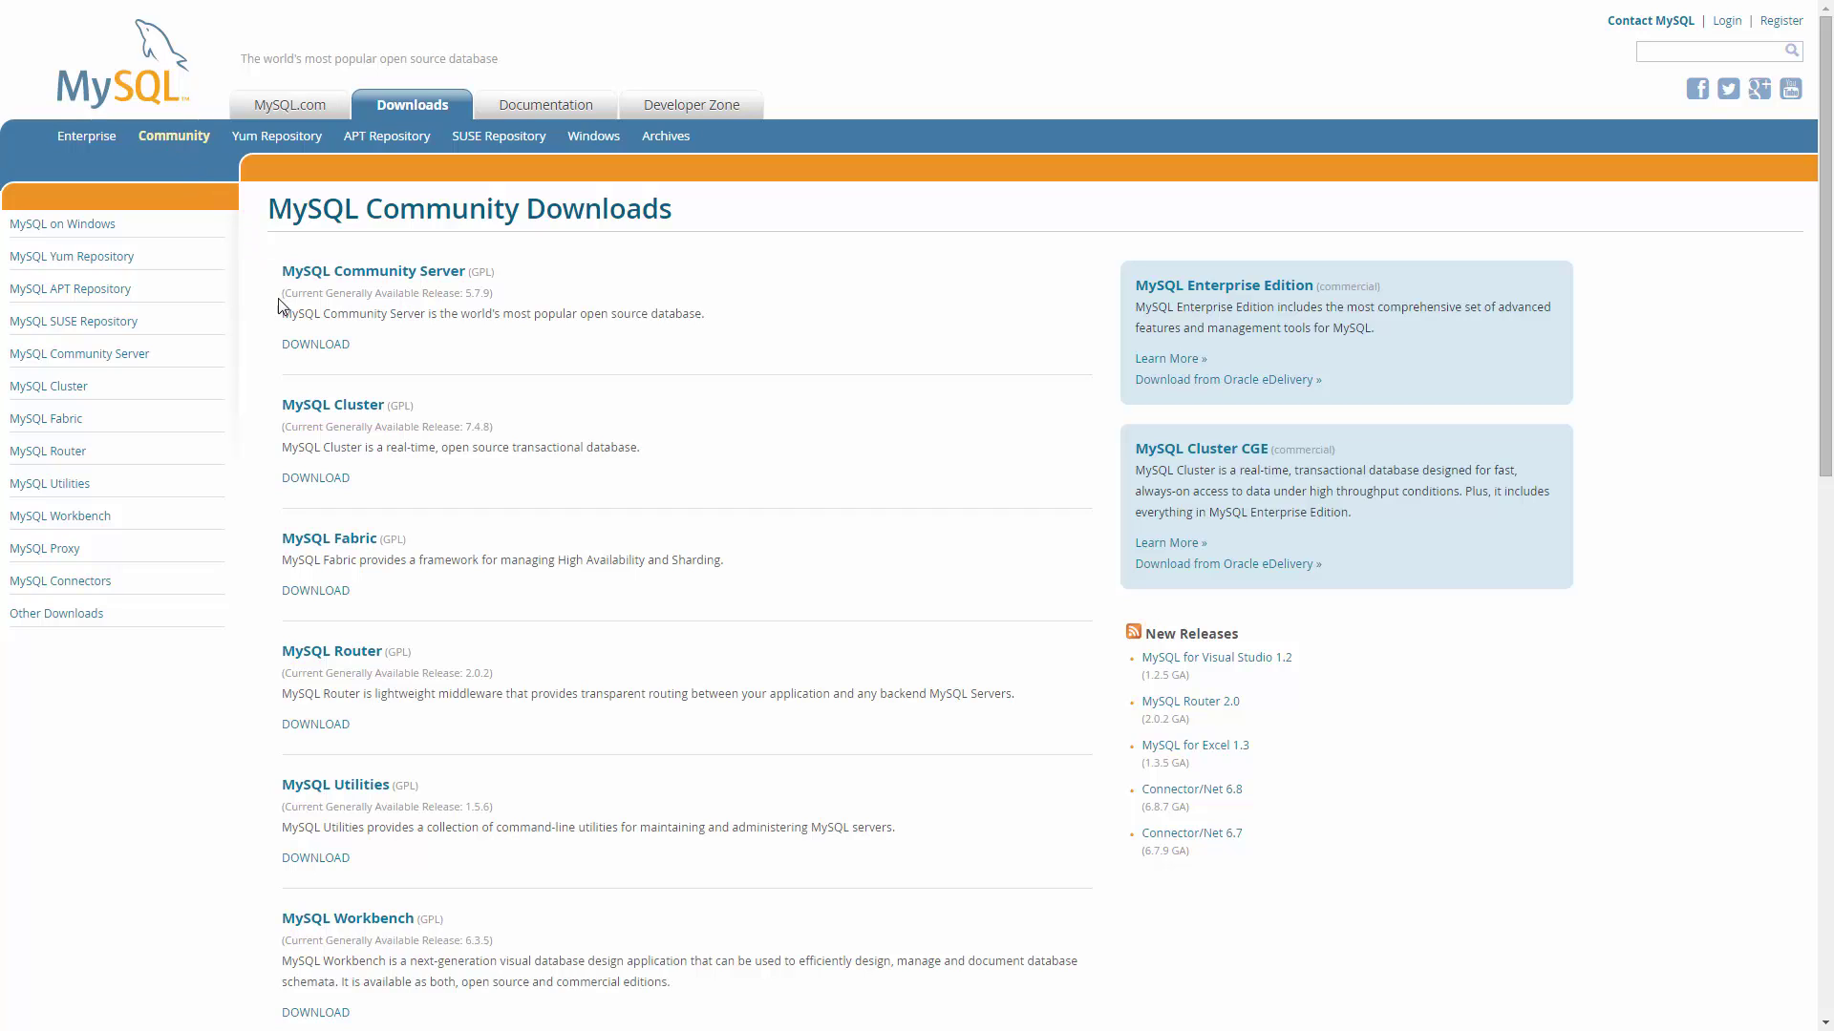
pyautogui.click(315, 345)
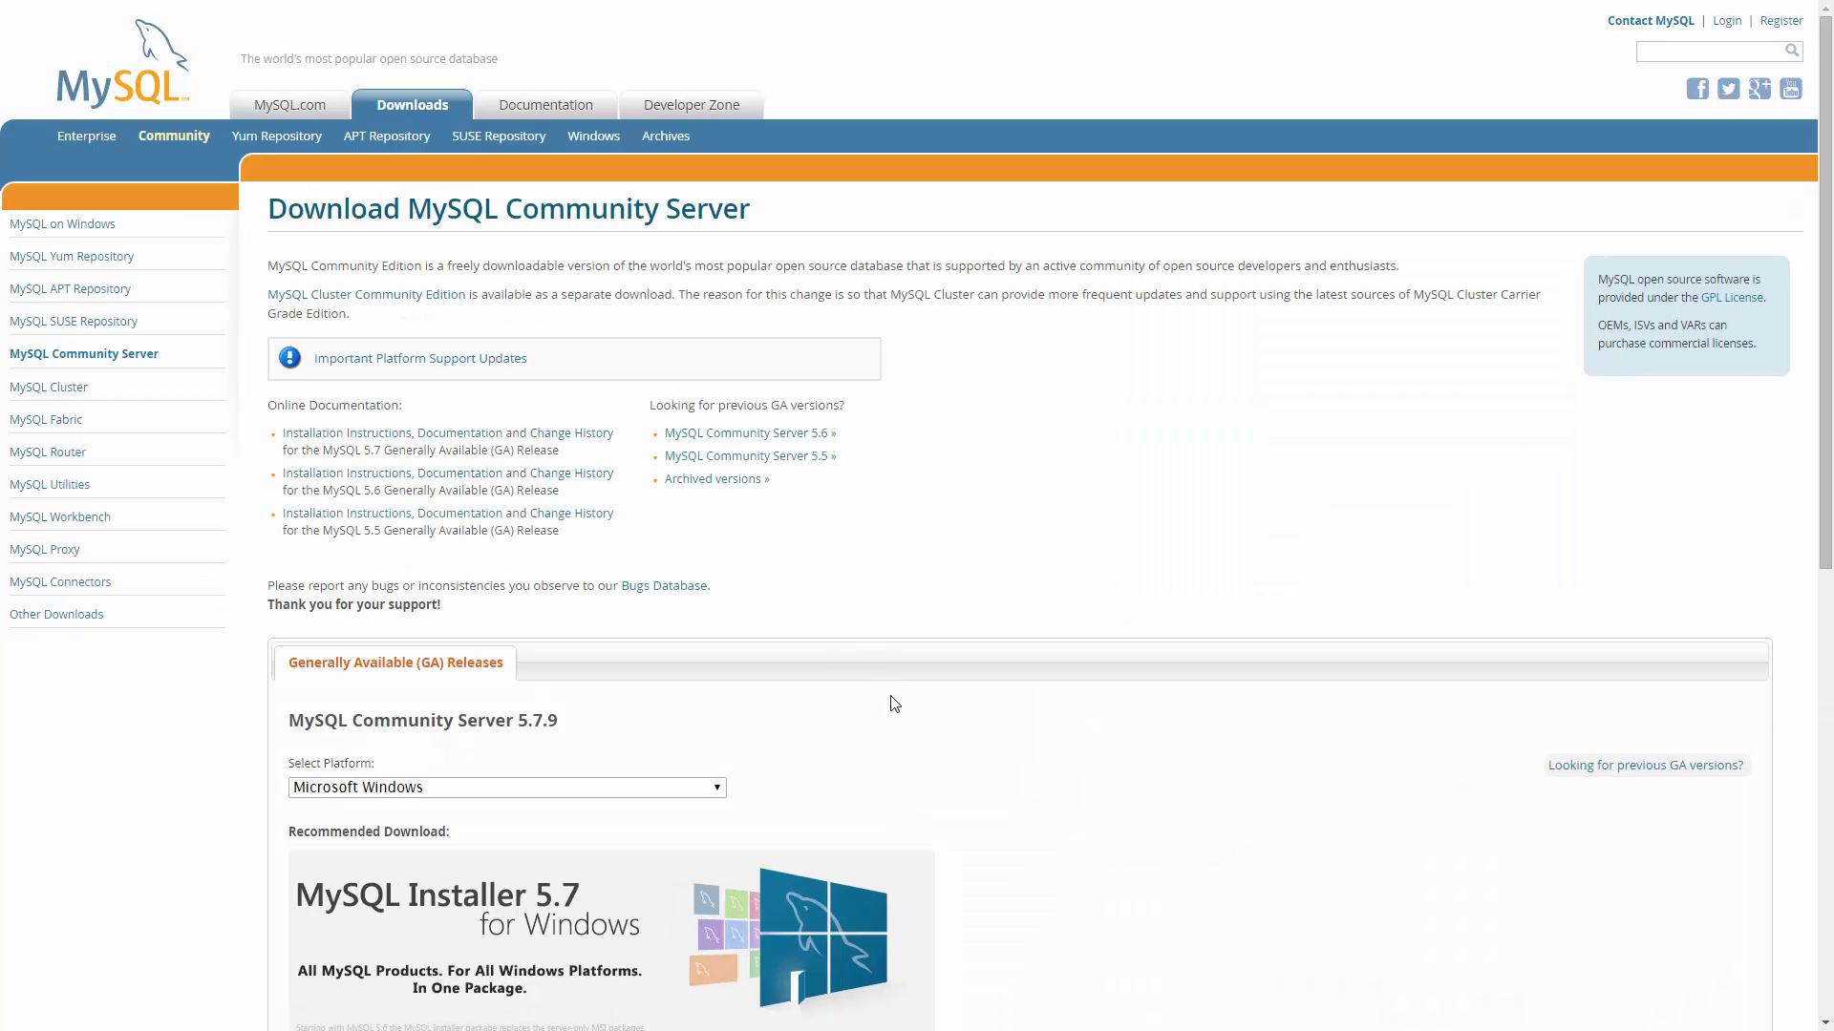
pyautogui.scroll(-3, 904, 749)
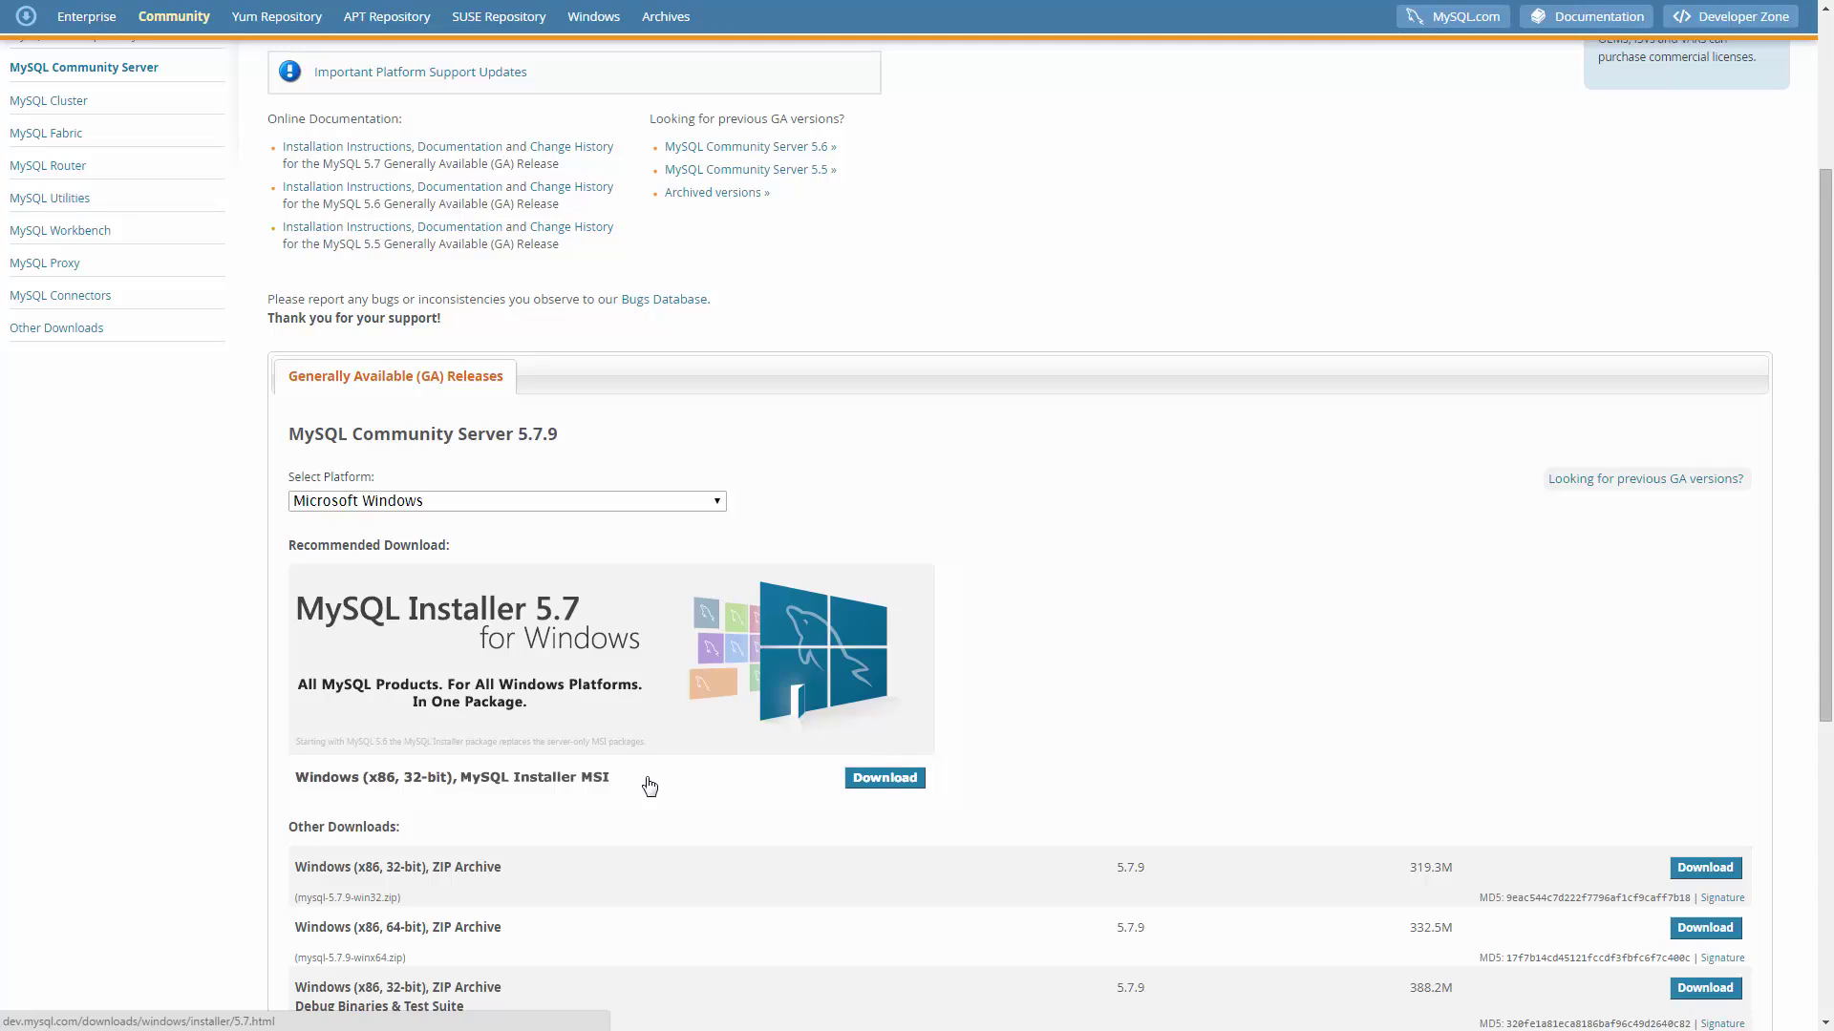
pyautogui.click(884, 778)
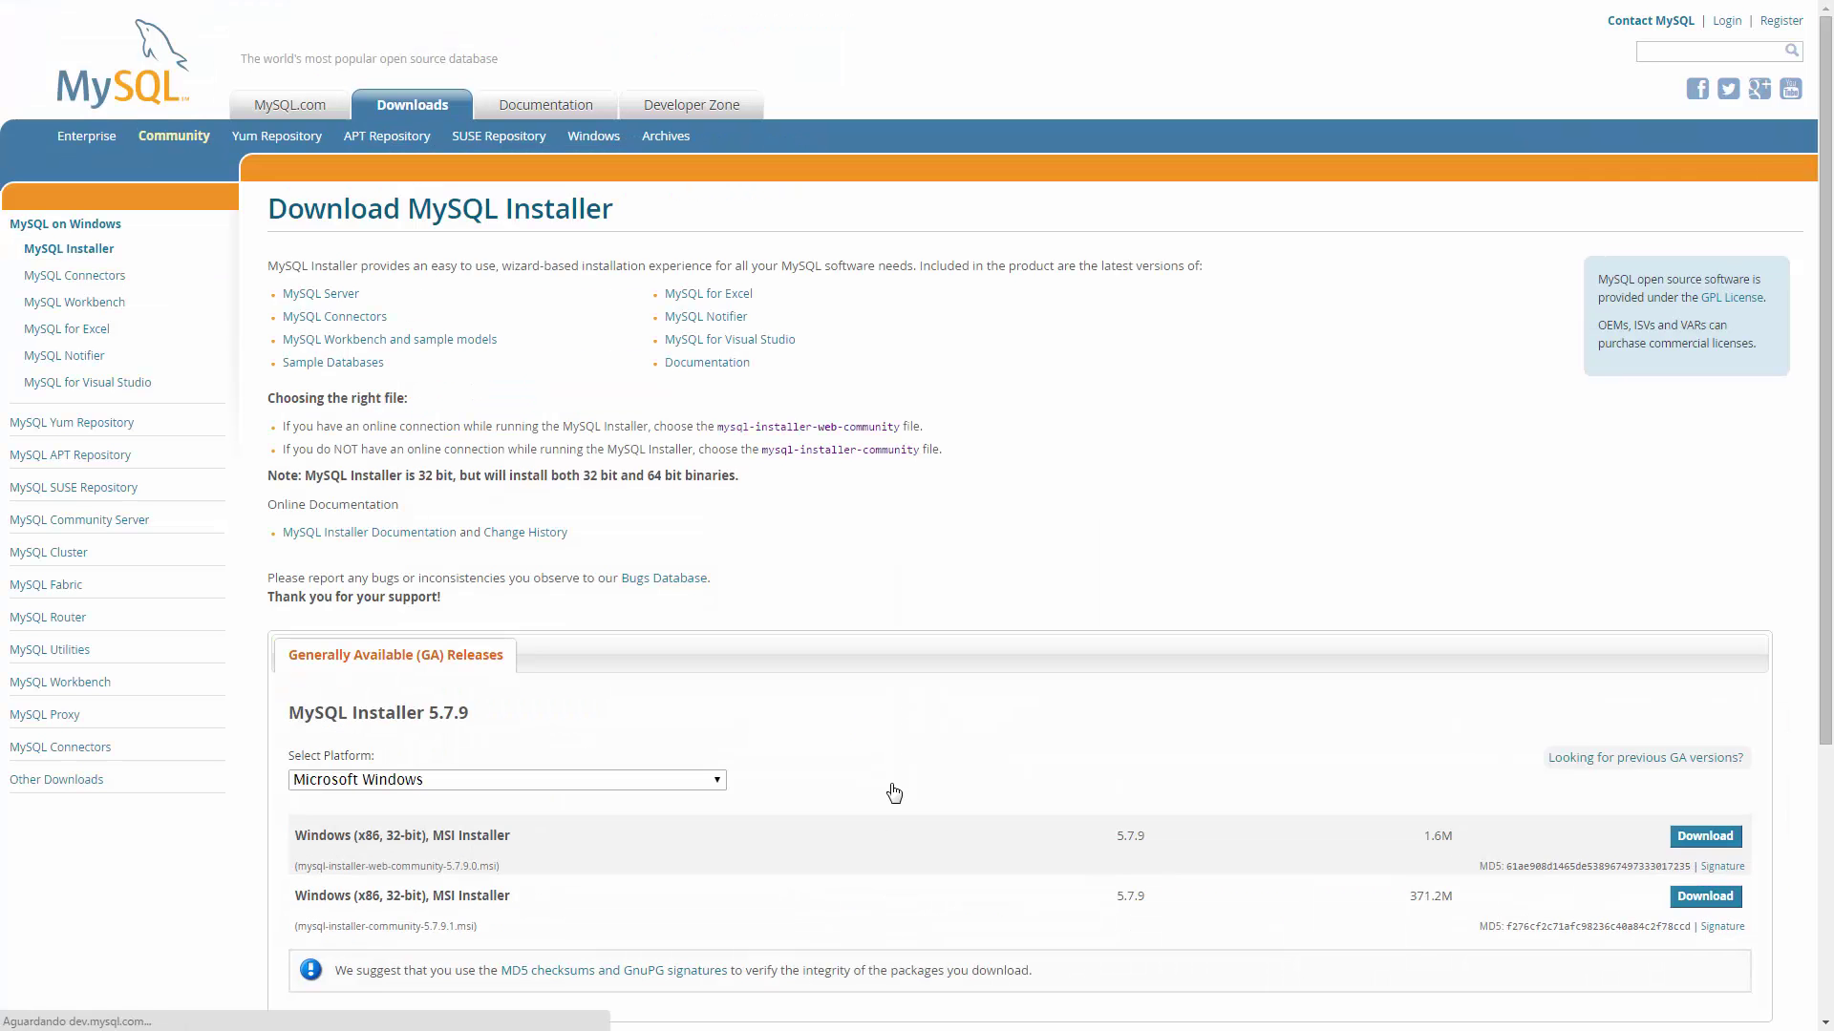
pyautogui.scroll(-2, 892, 793)
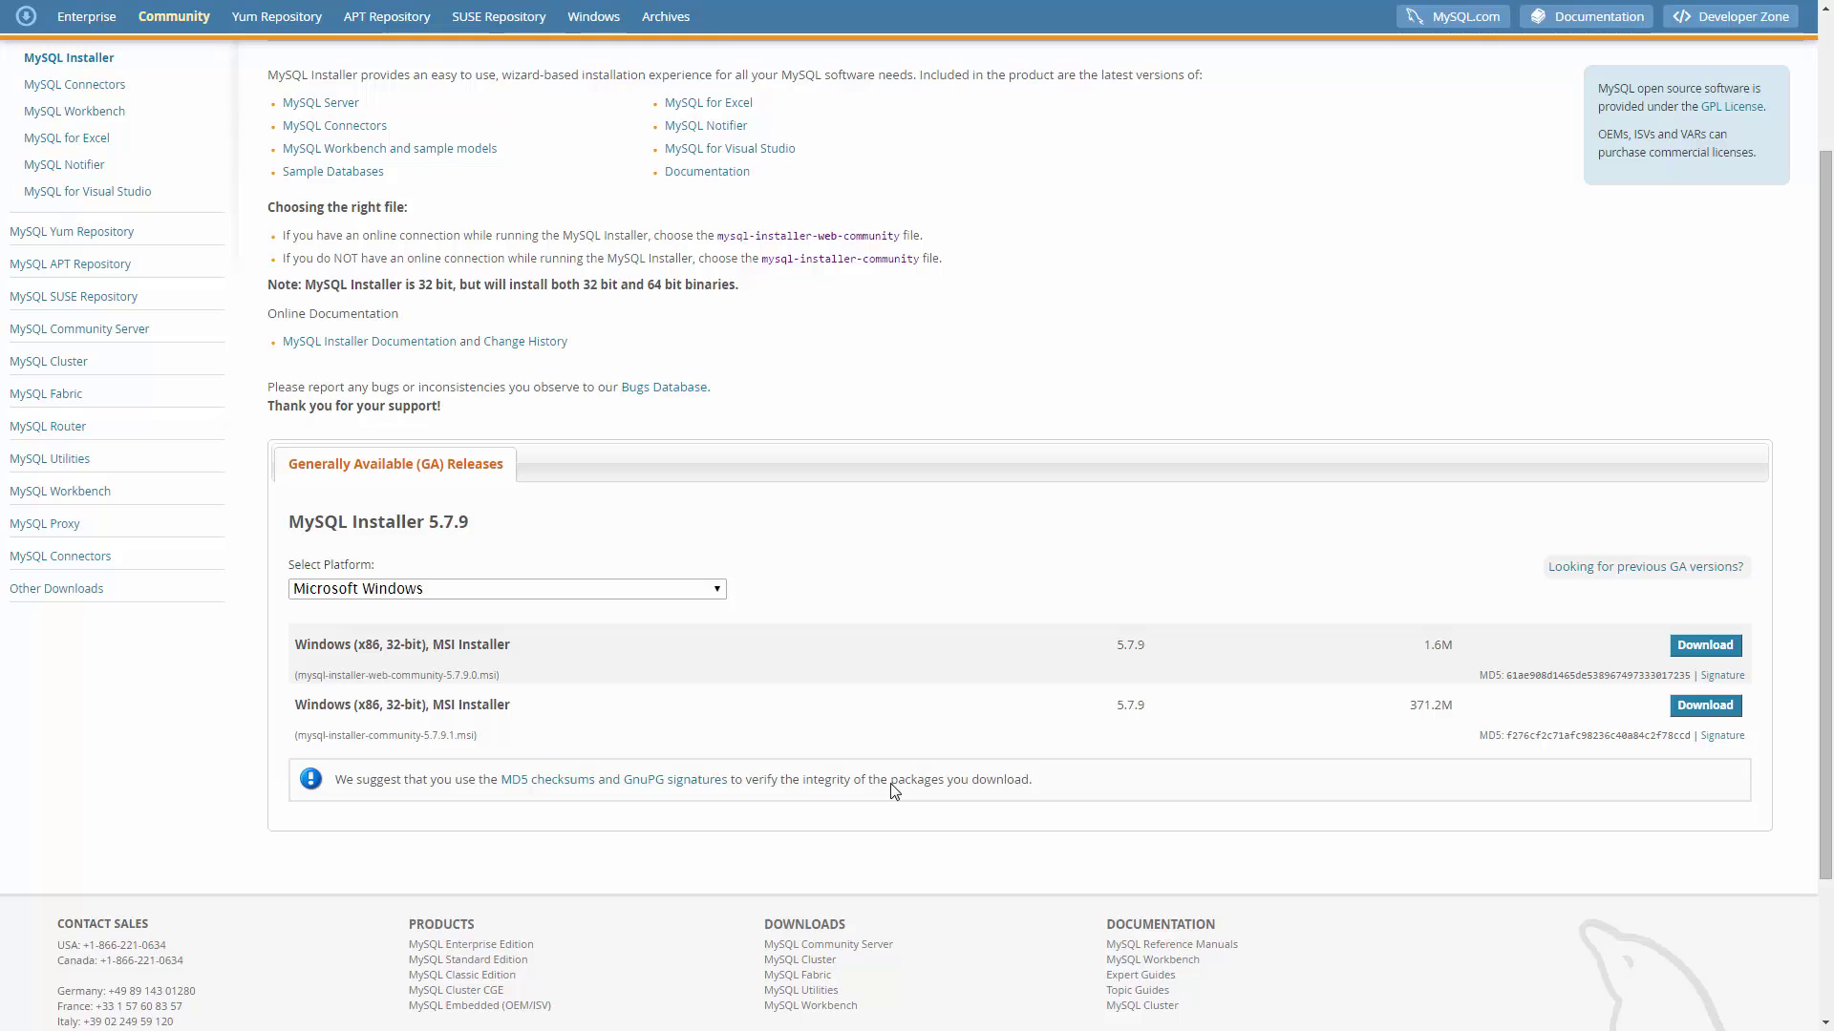
pyautogui.click(1705, 706)
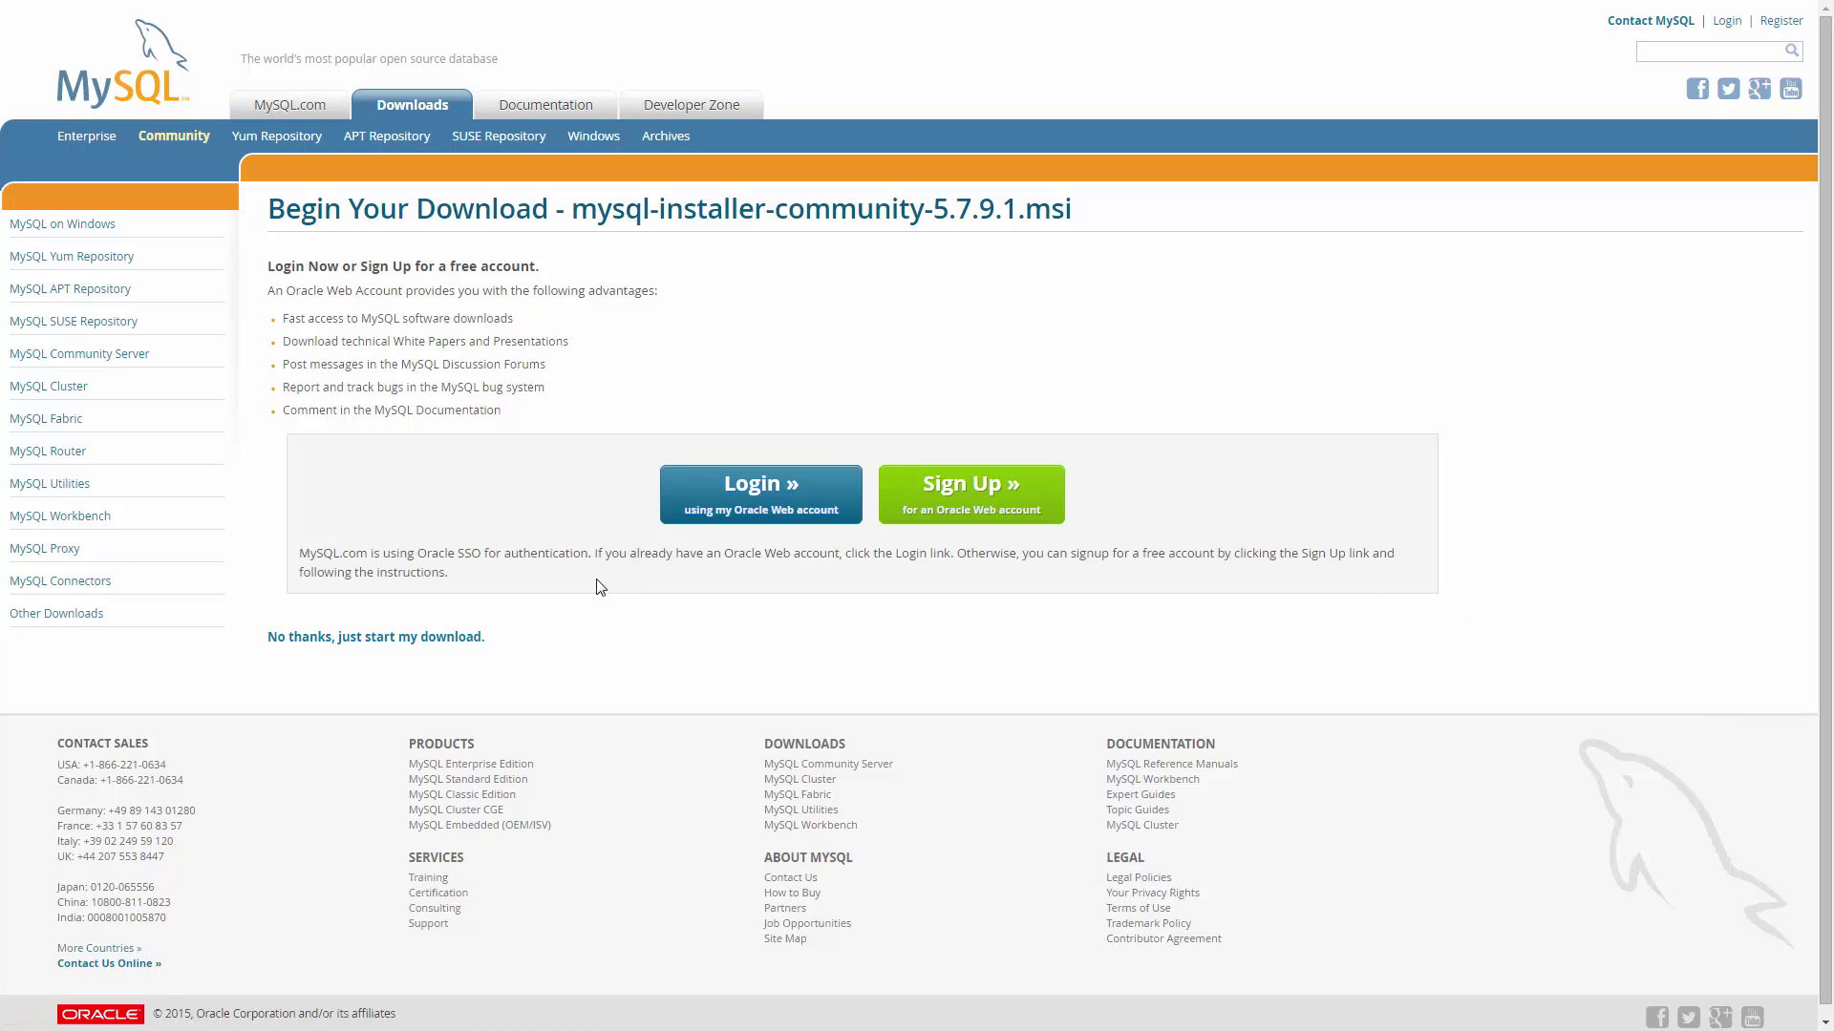
pyautogui.click(367, 642)
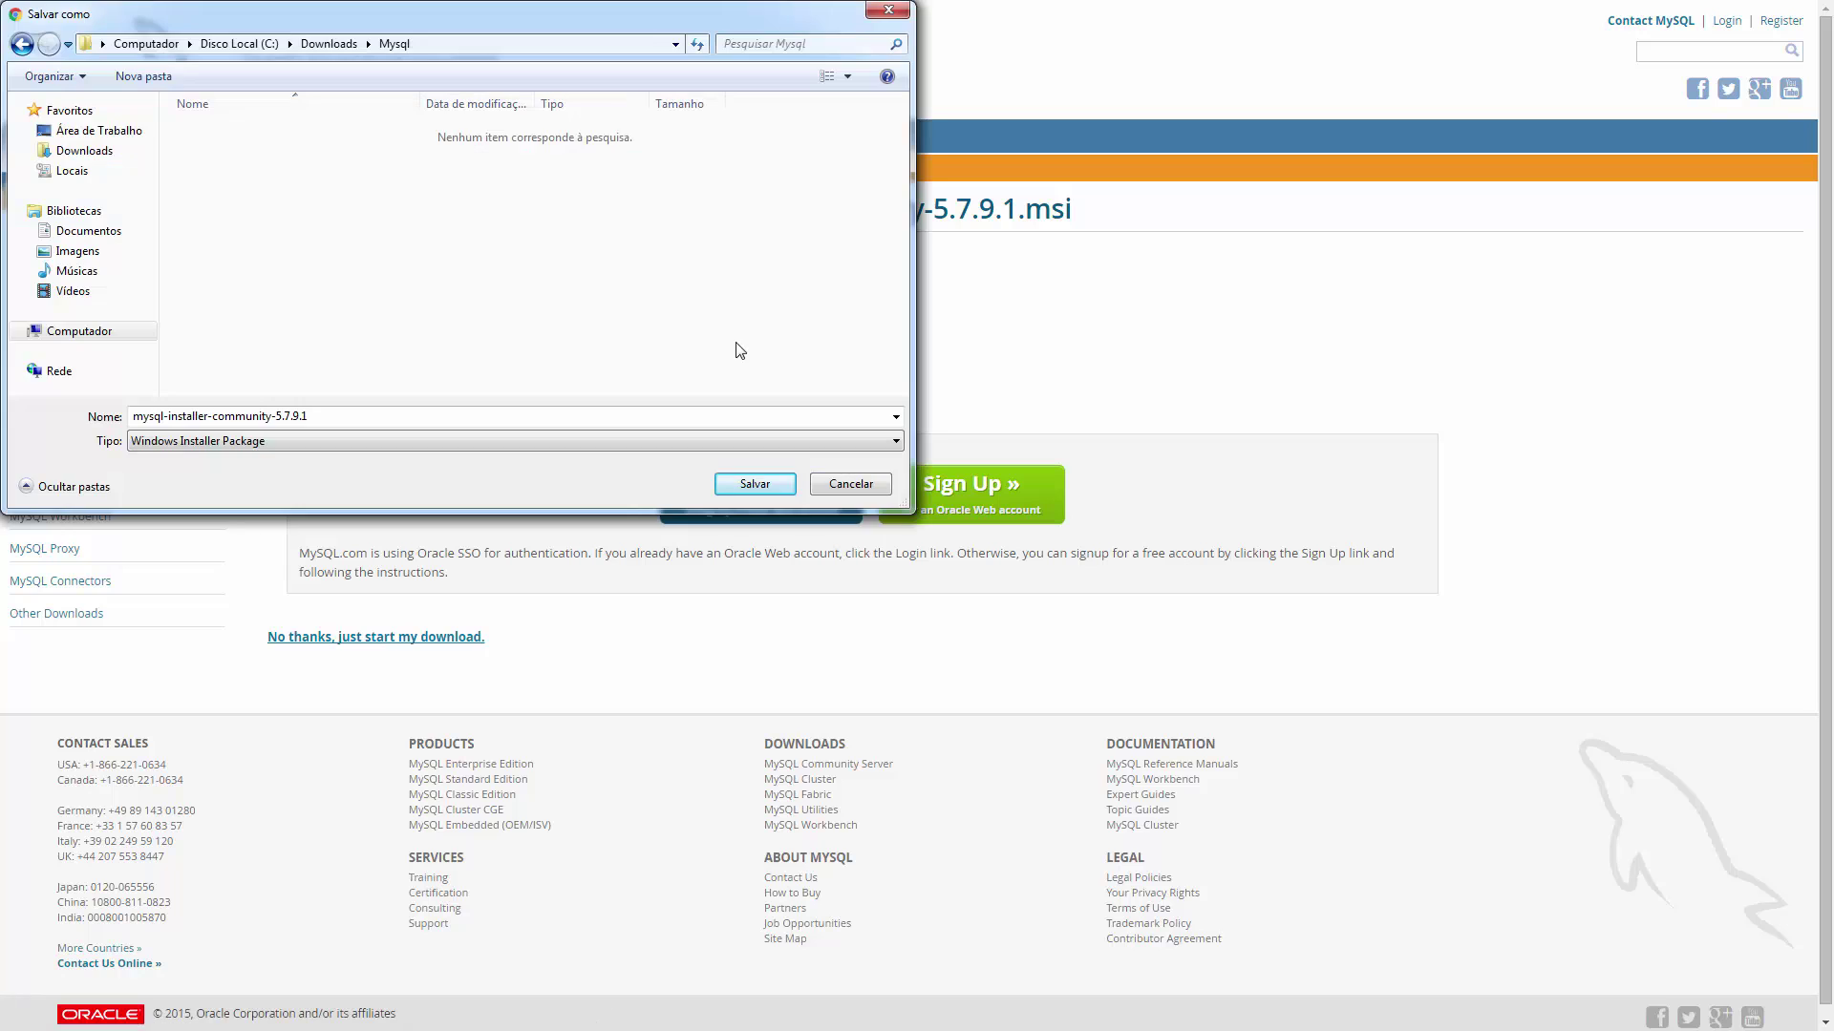
pyautogui.click(755, 484)
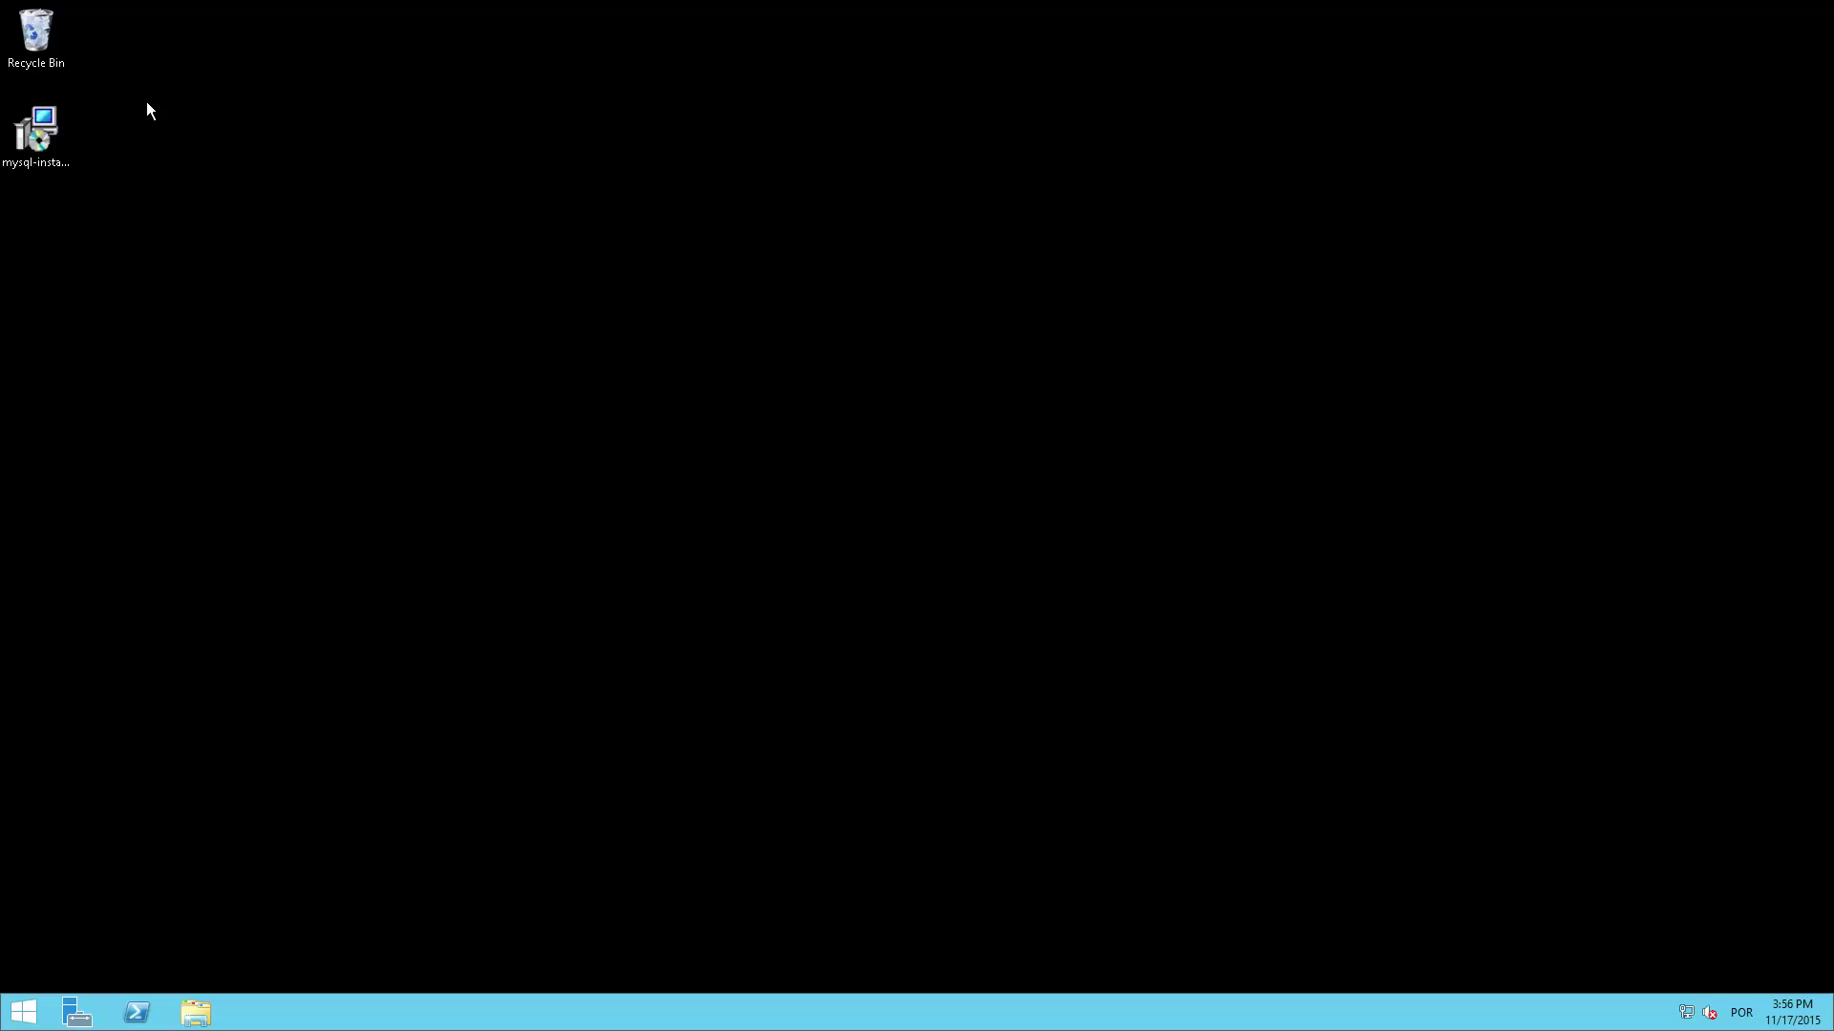
# Launch mysql-installer-community-5.7.9.1.msi, accept the license terms, and pick the Server only setup type.
pyautogui.click(42, 129)
pyautogui.doubleClick(42, 131)
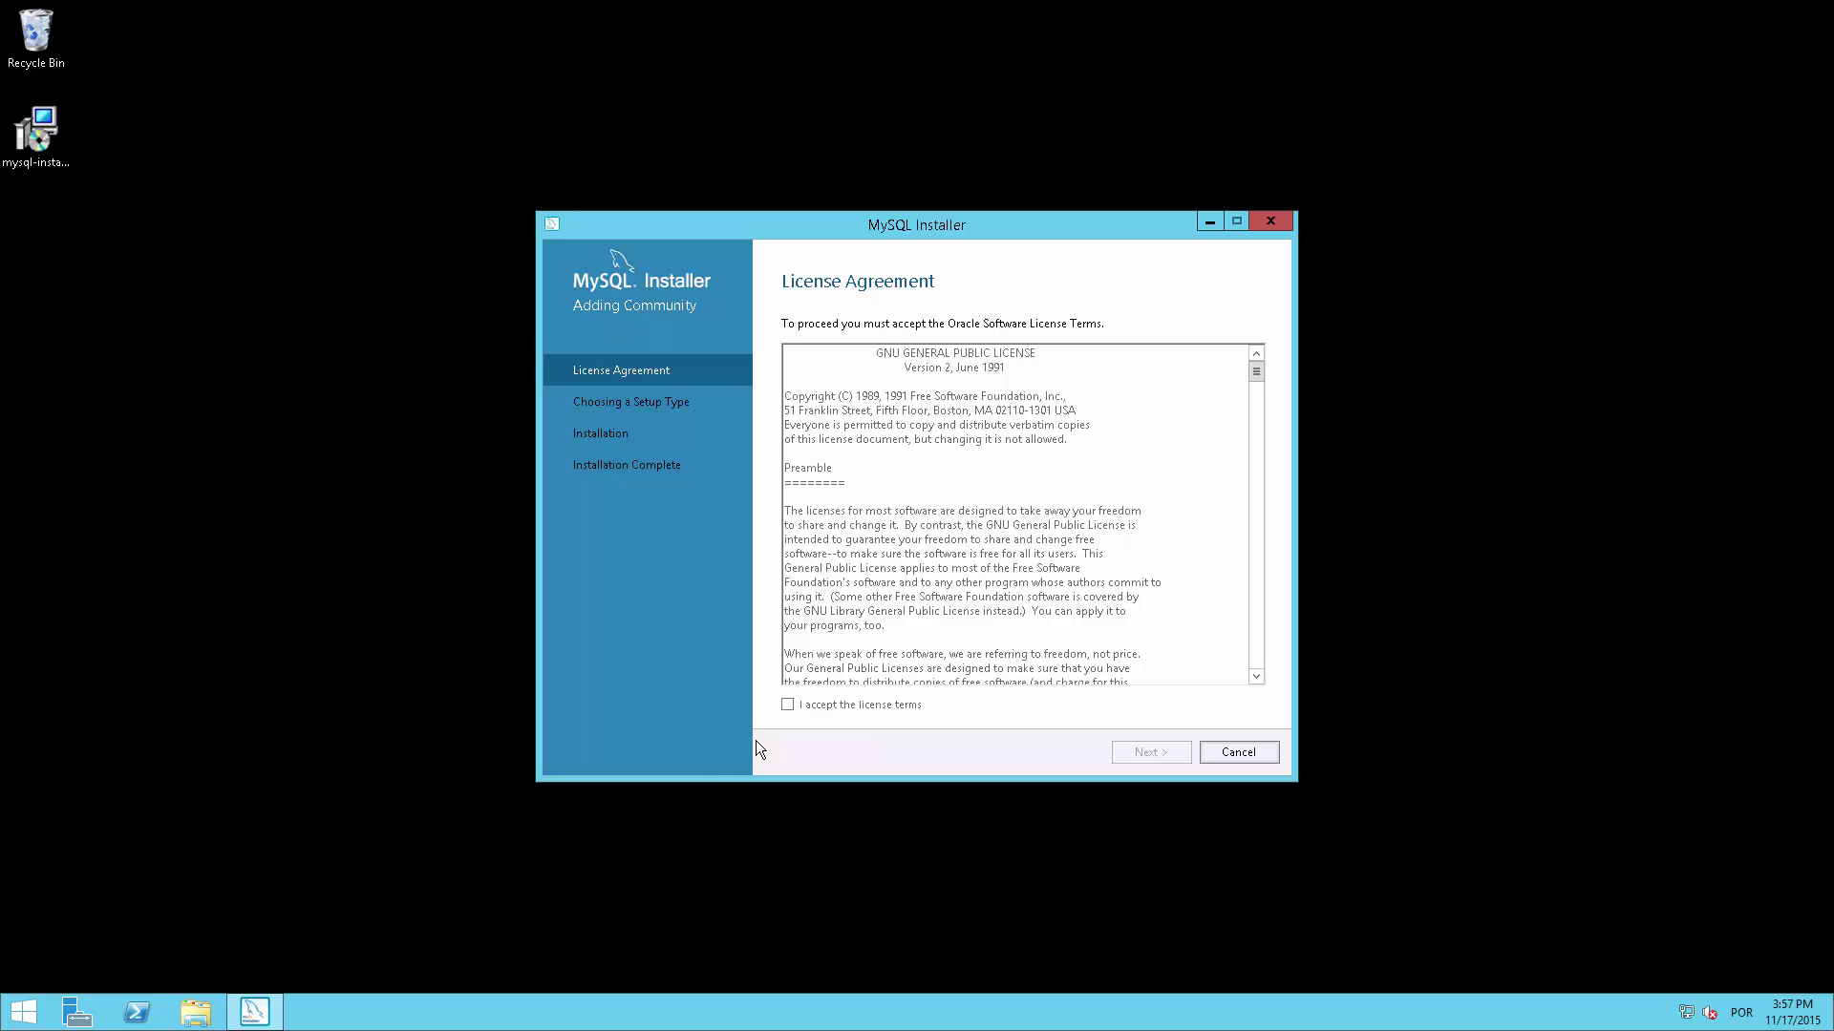
pyautogui.click(787, 706)
pyautogui.click(1167, 753)
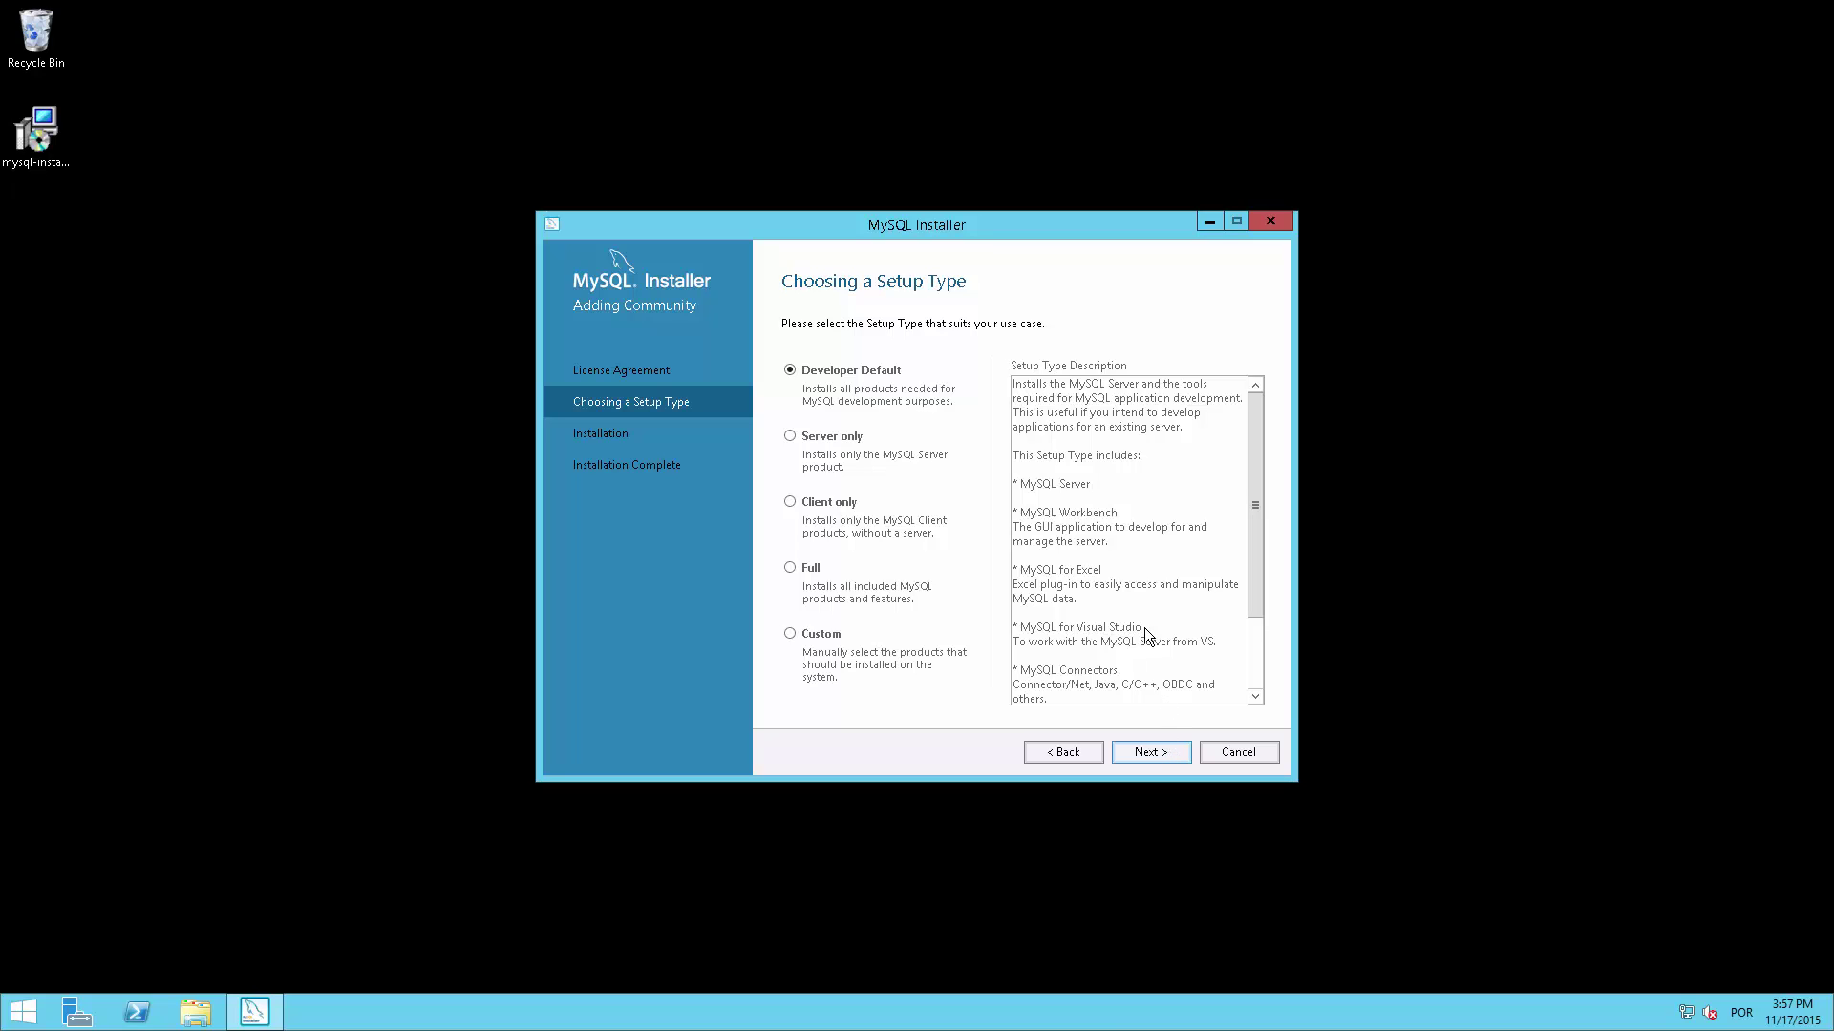
pyautogui.click(791, 437)
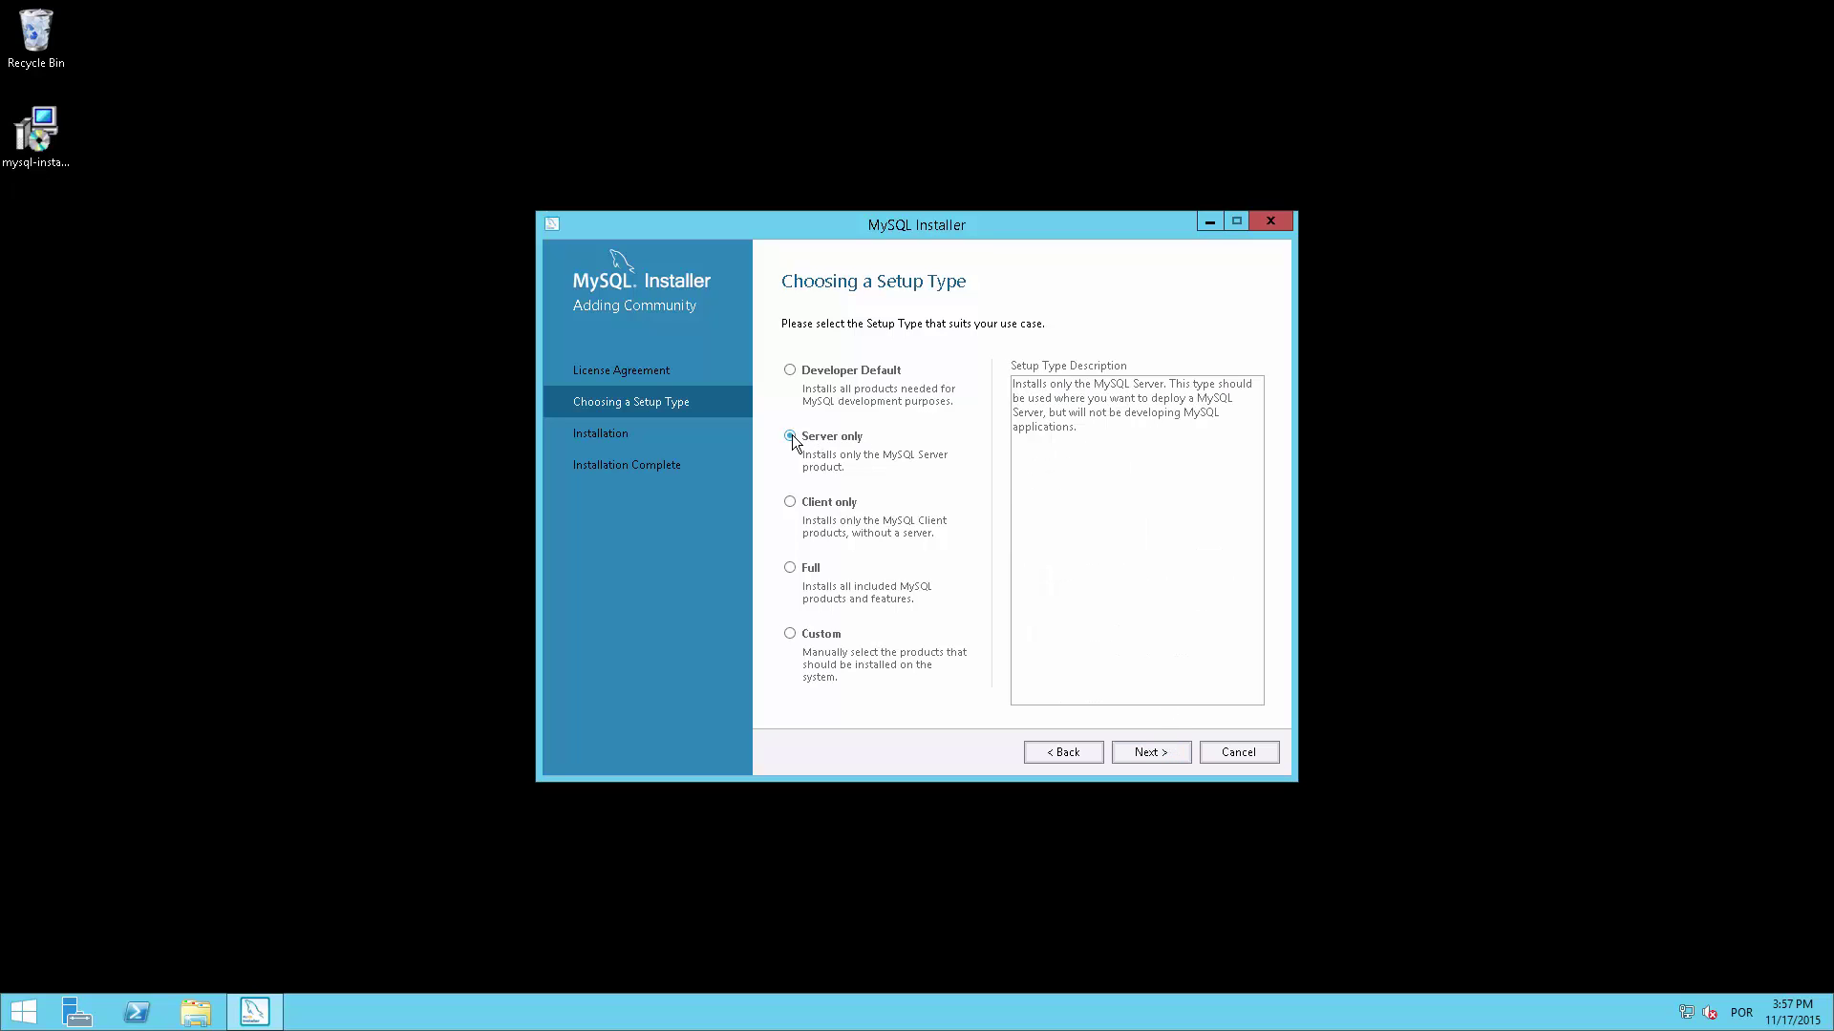
pyautogui.click(1150, 754)
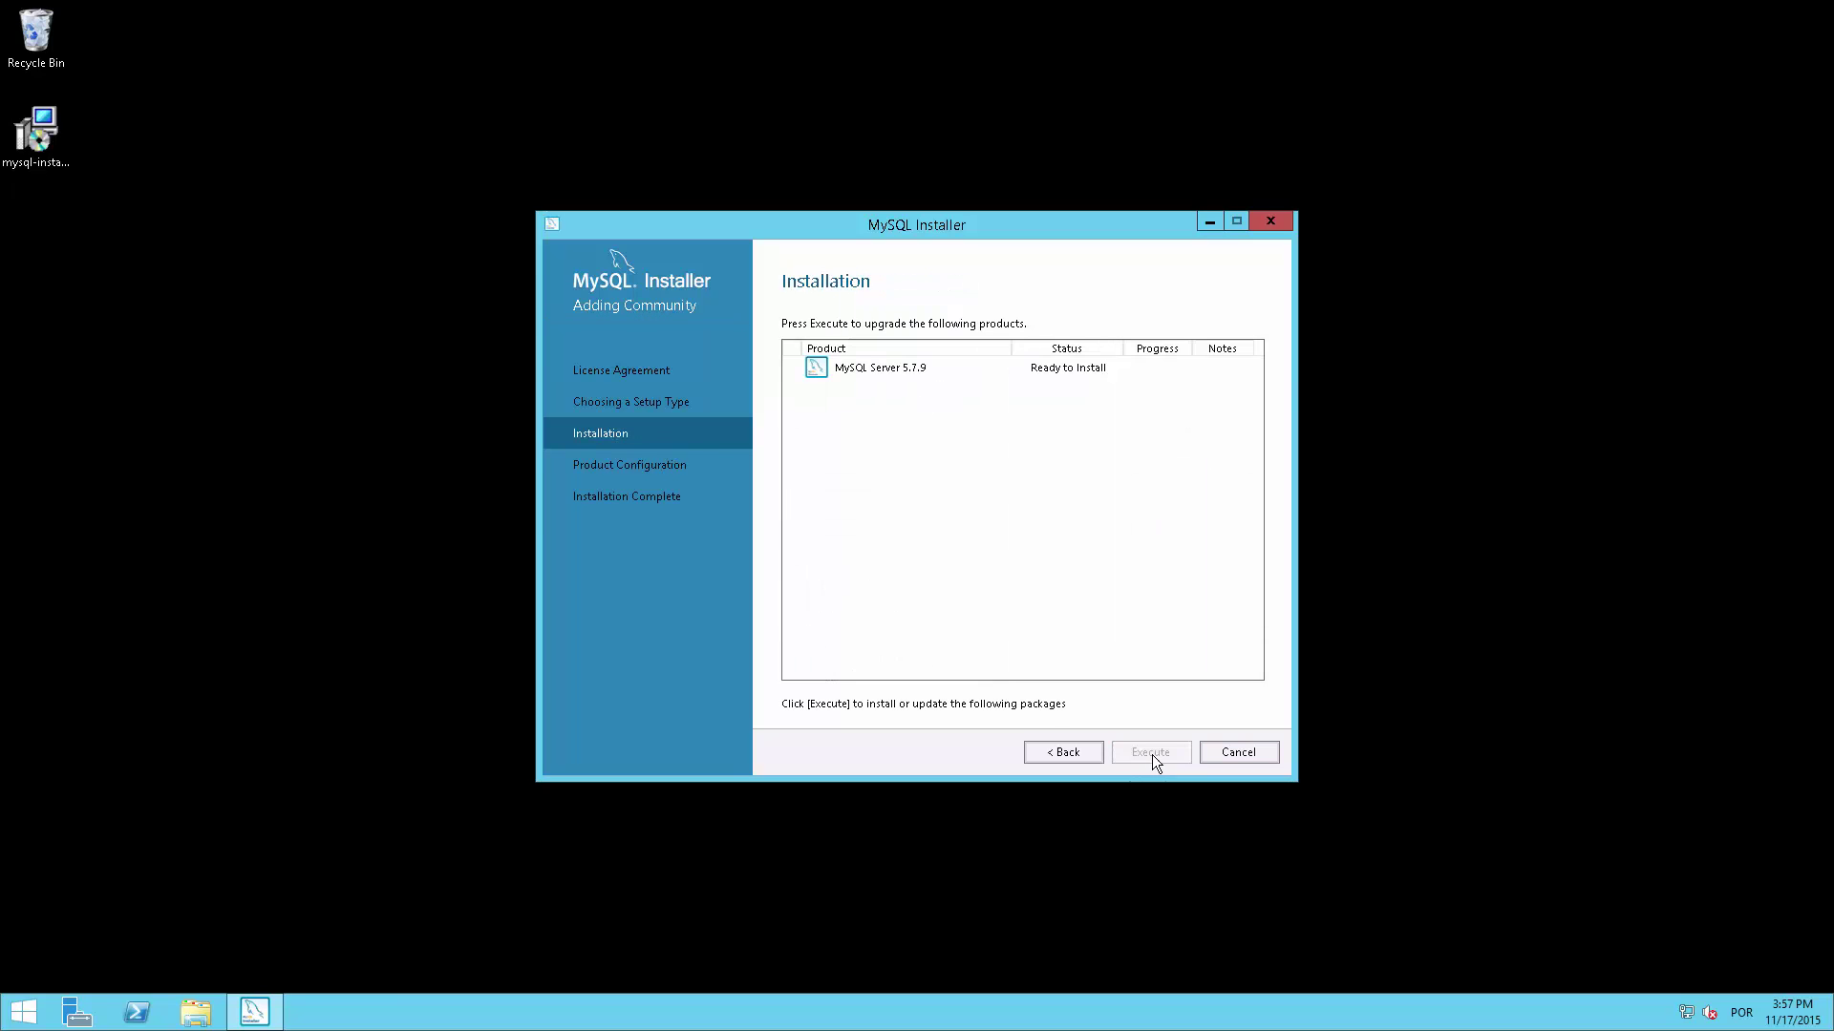
# Execute the MySQL Server 5.7.9 installation and continue into its configuration wizard.
pyautogui.click(1152, 754)
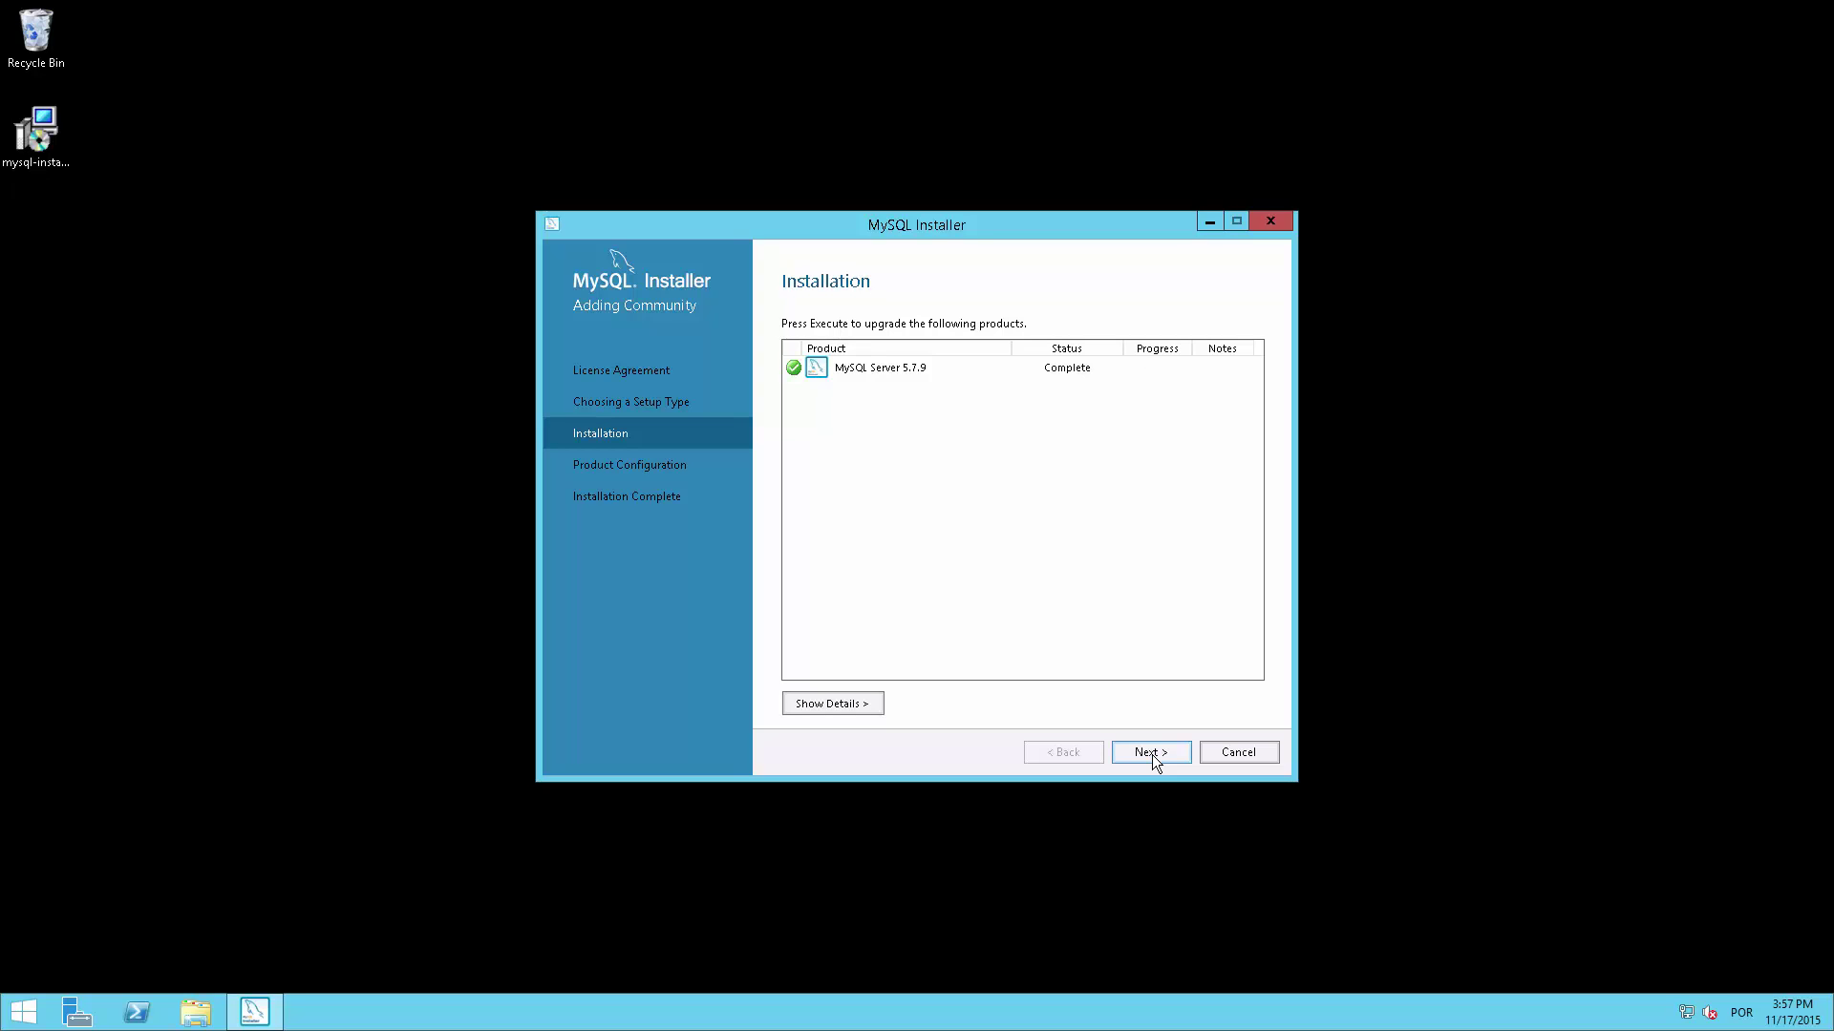
pyautogui.click(1146, 752)
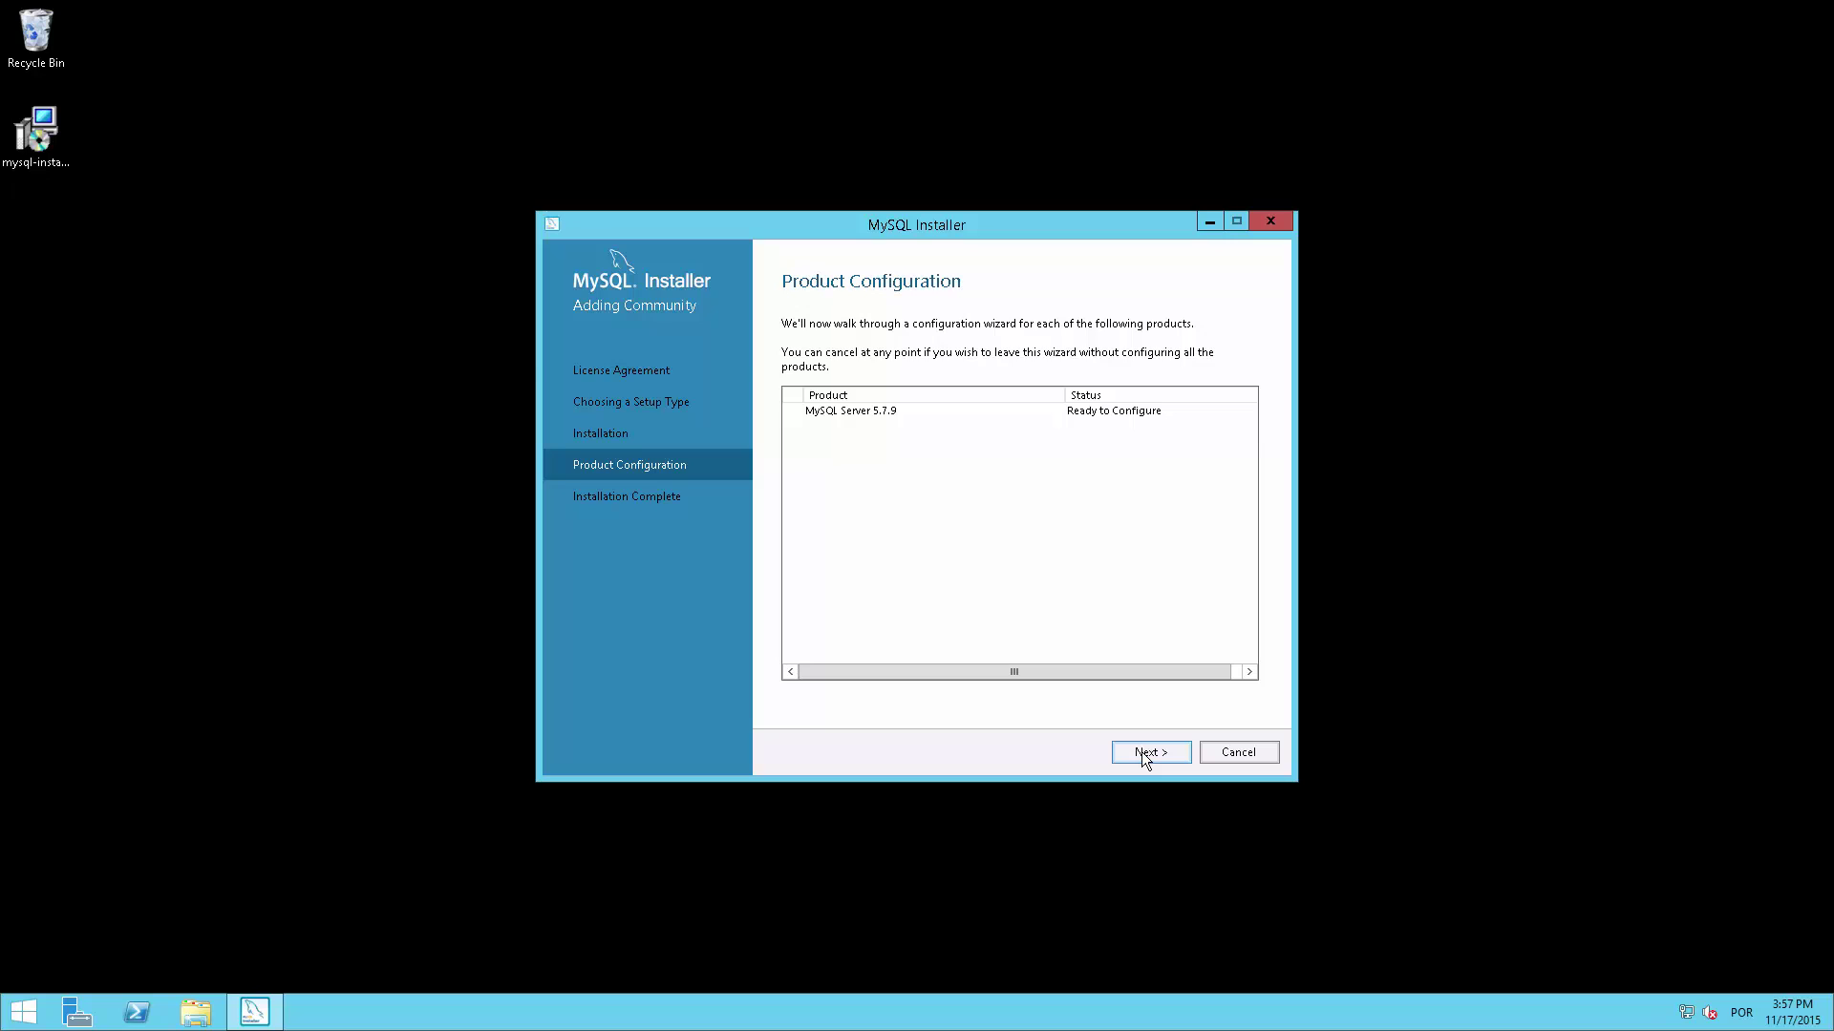
pyautogui.click(1142, 752)
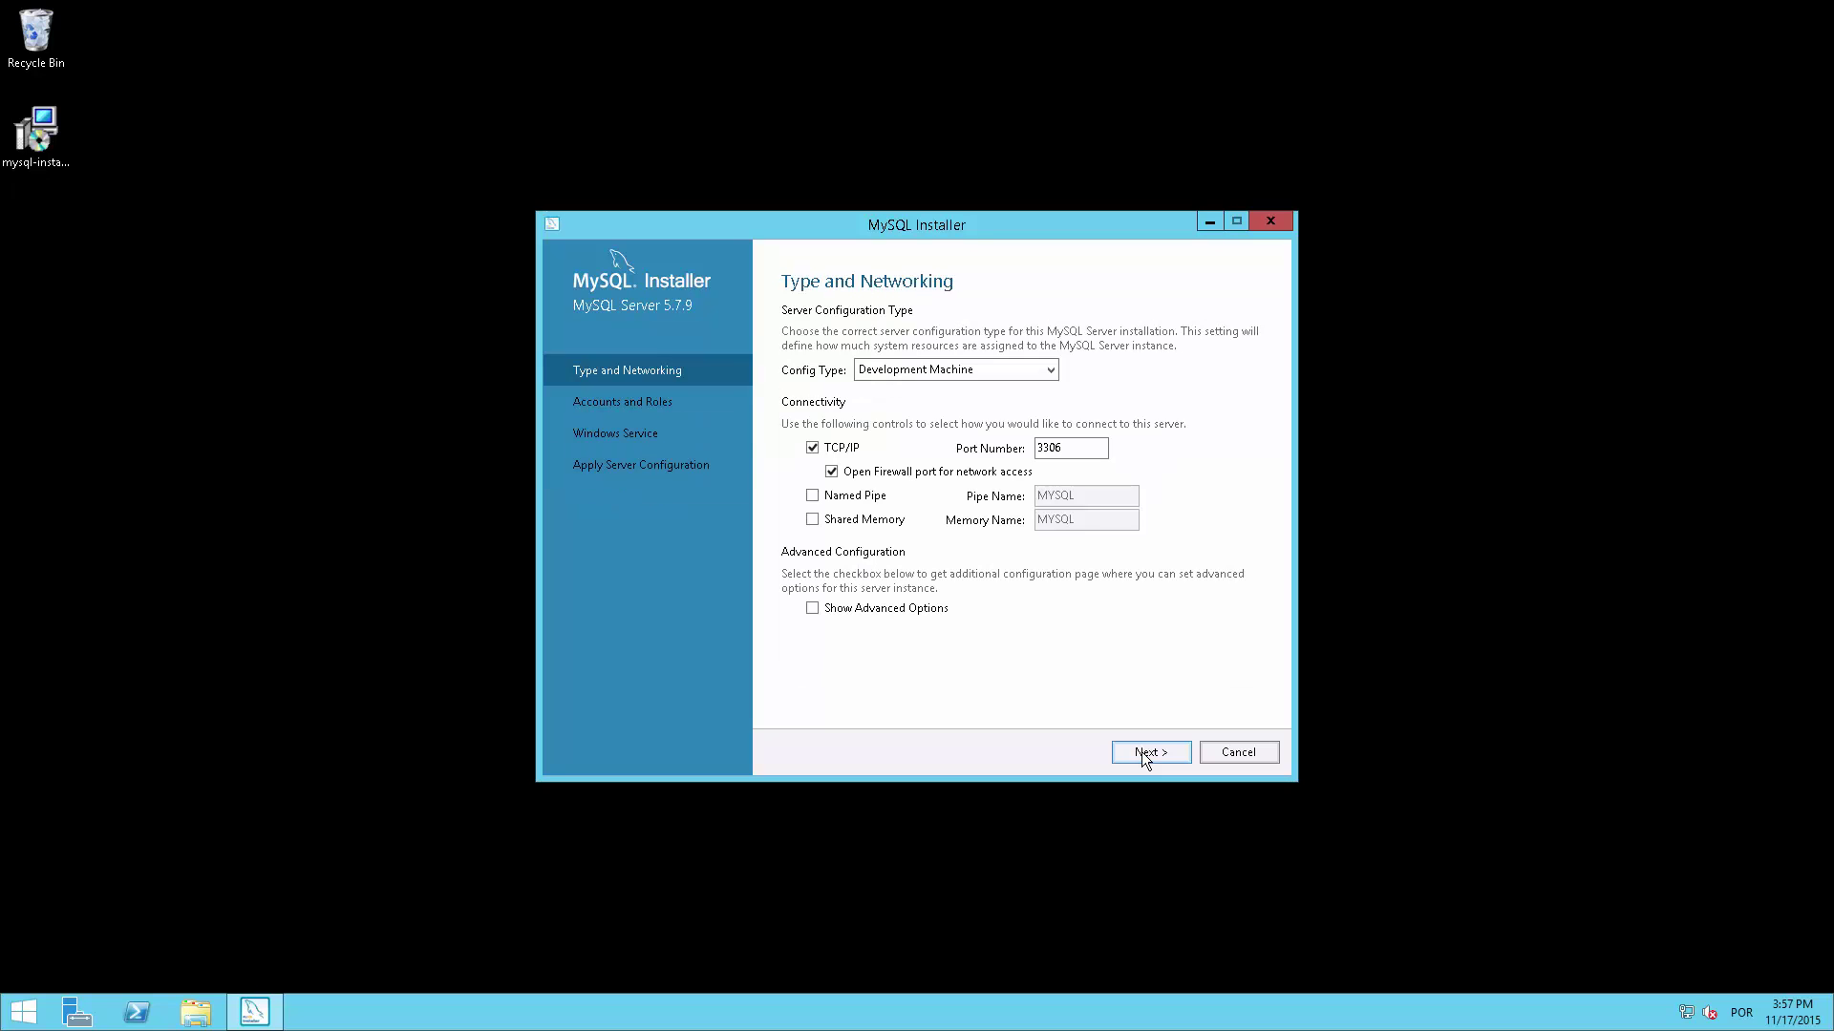
# Change the server Config Type to Server Machine.
pyautogui.click(1056, 369)
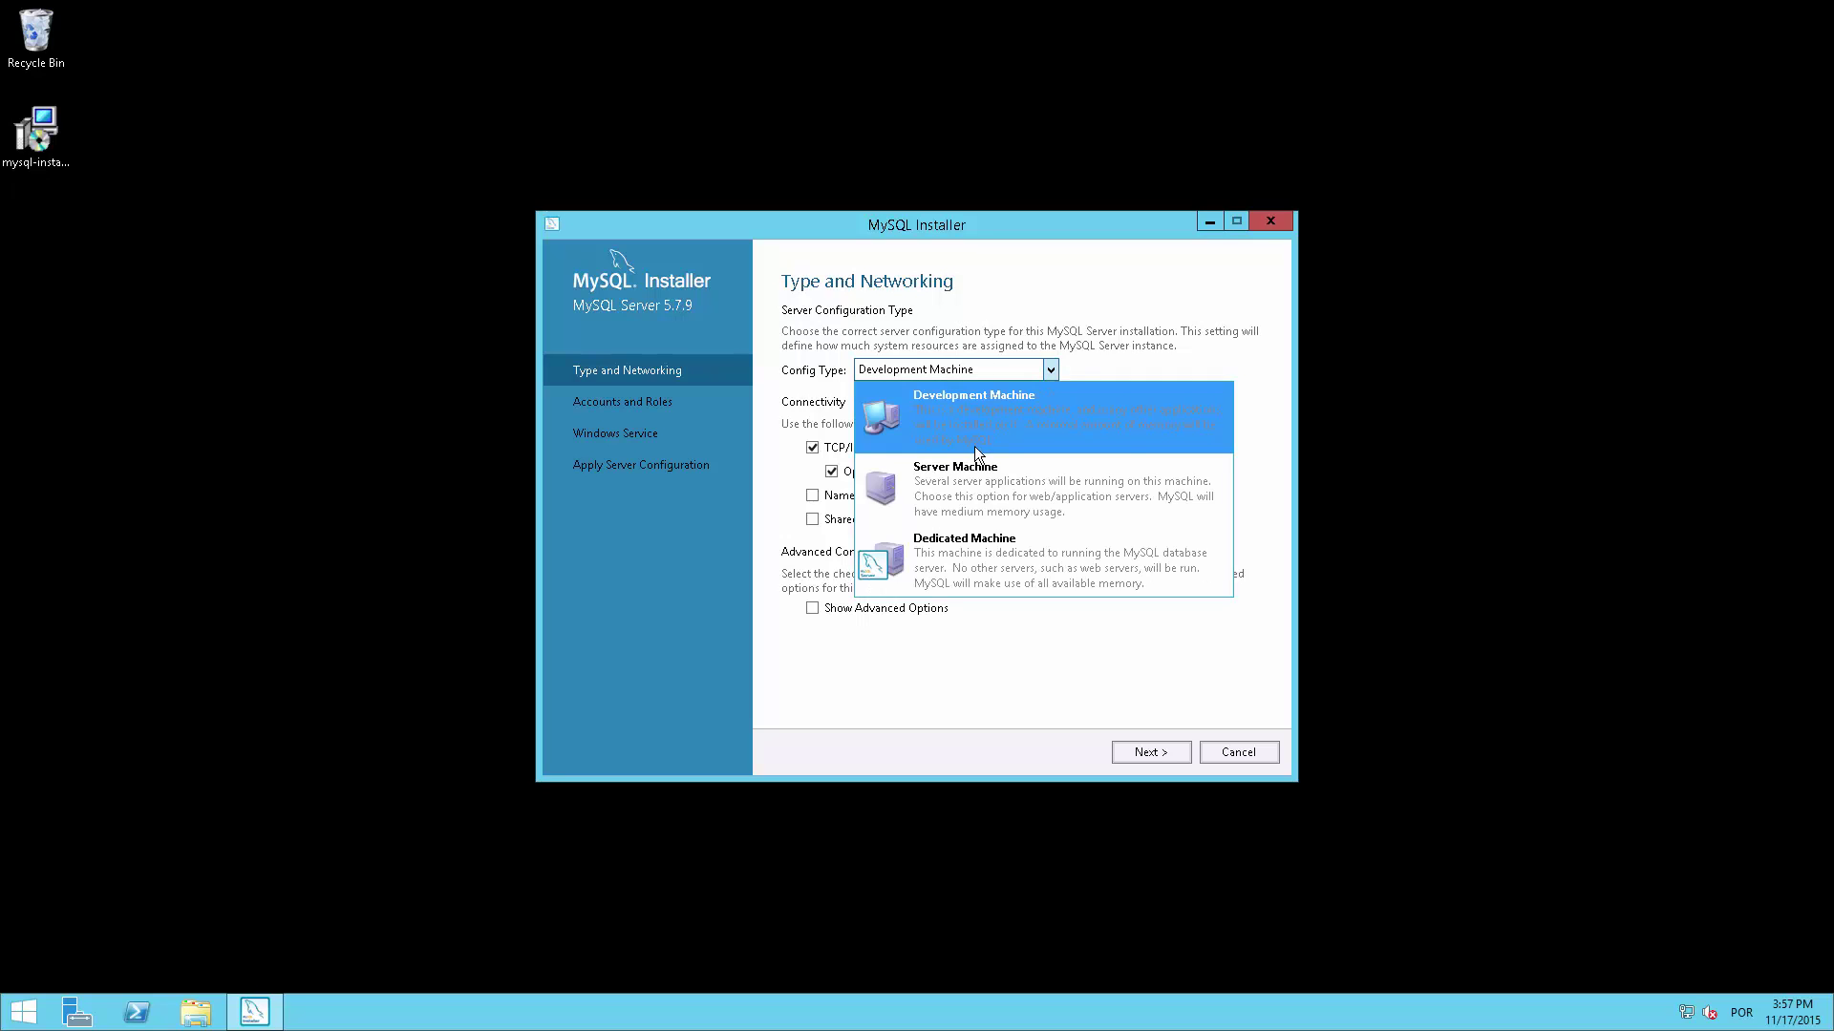
pyautogui.click(1011, 484)
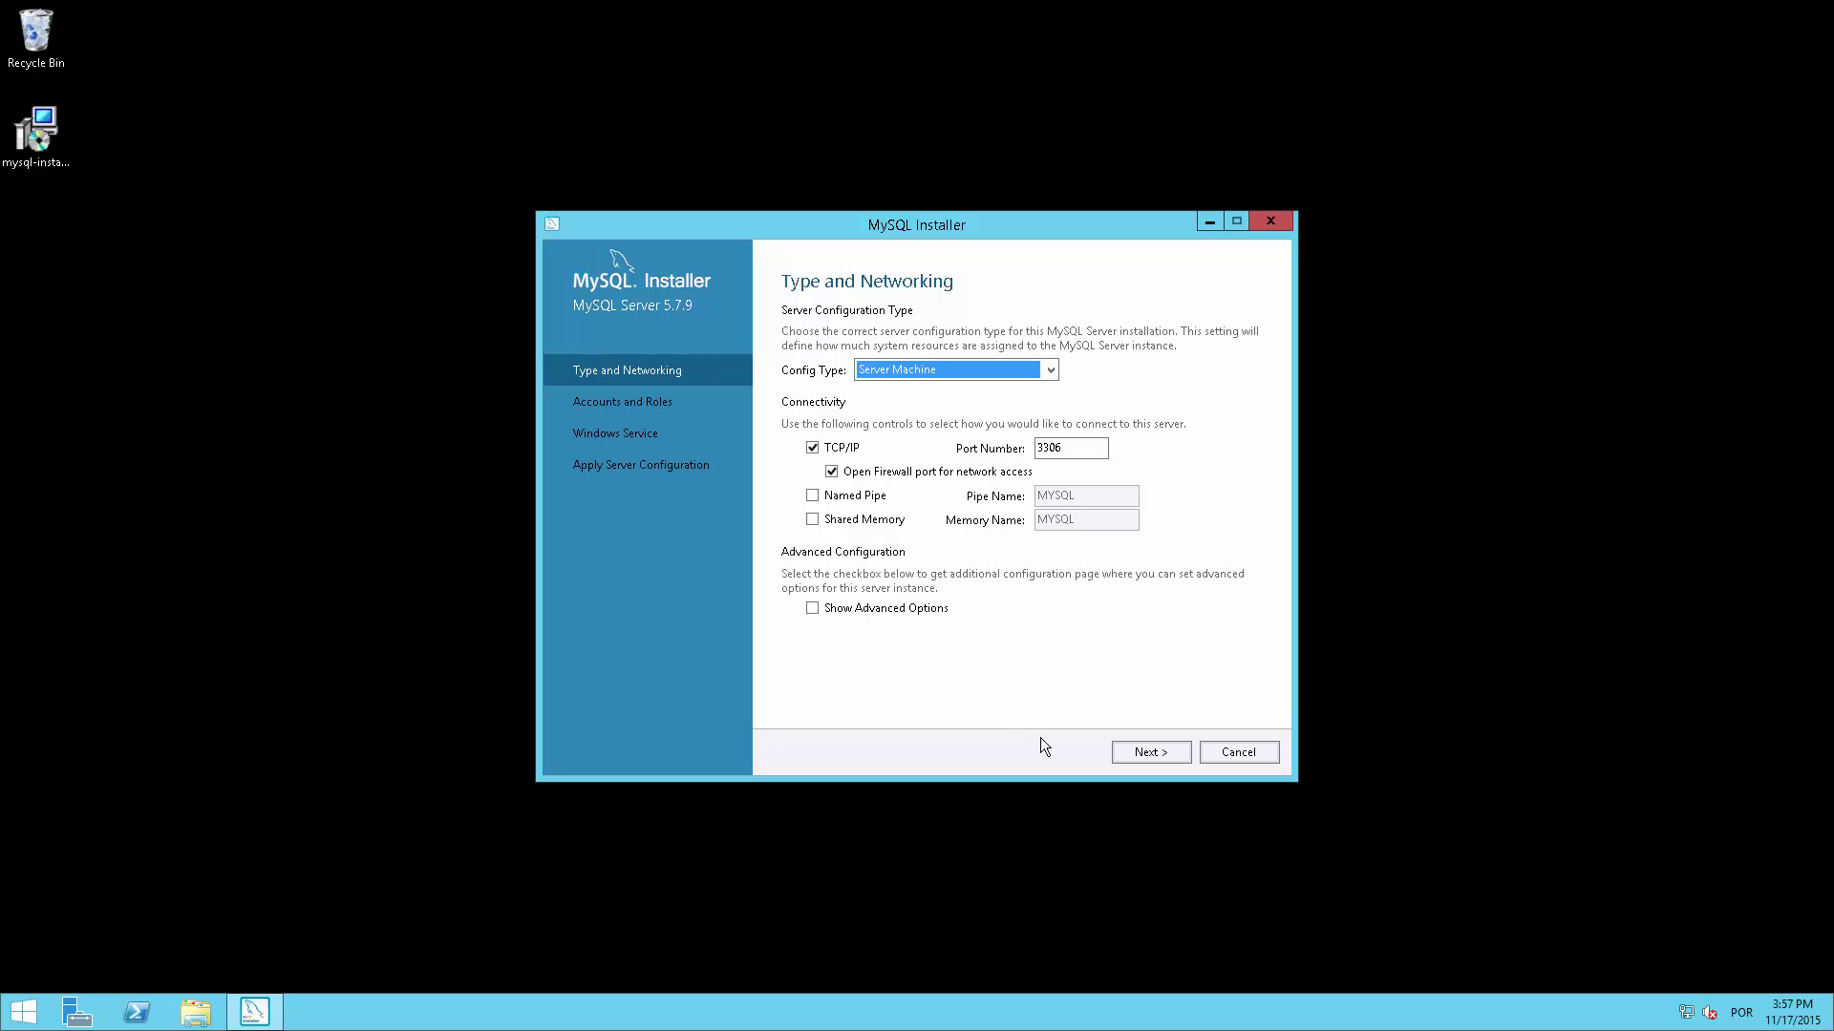
pyautogui.click(1154, 752)
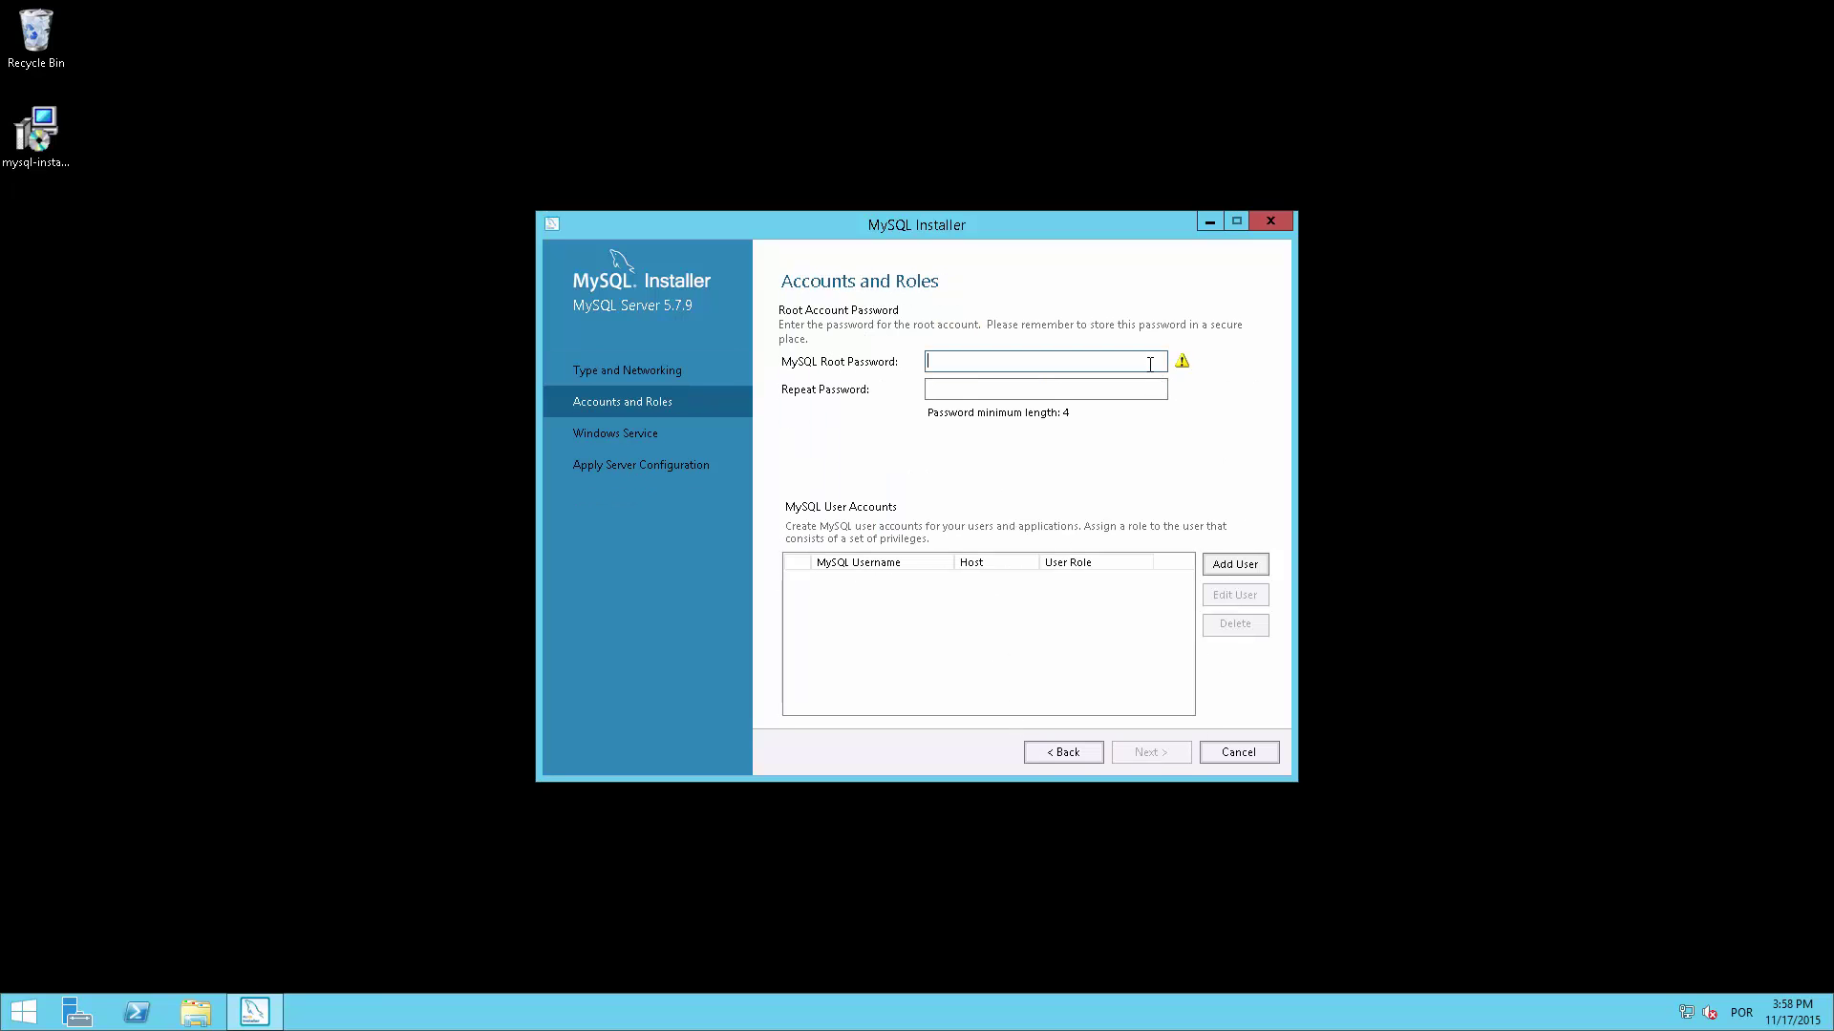
# Enter and repeat the root account password, then continue to Windows Service settings.
pyautogui.write('rootpassword')
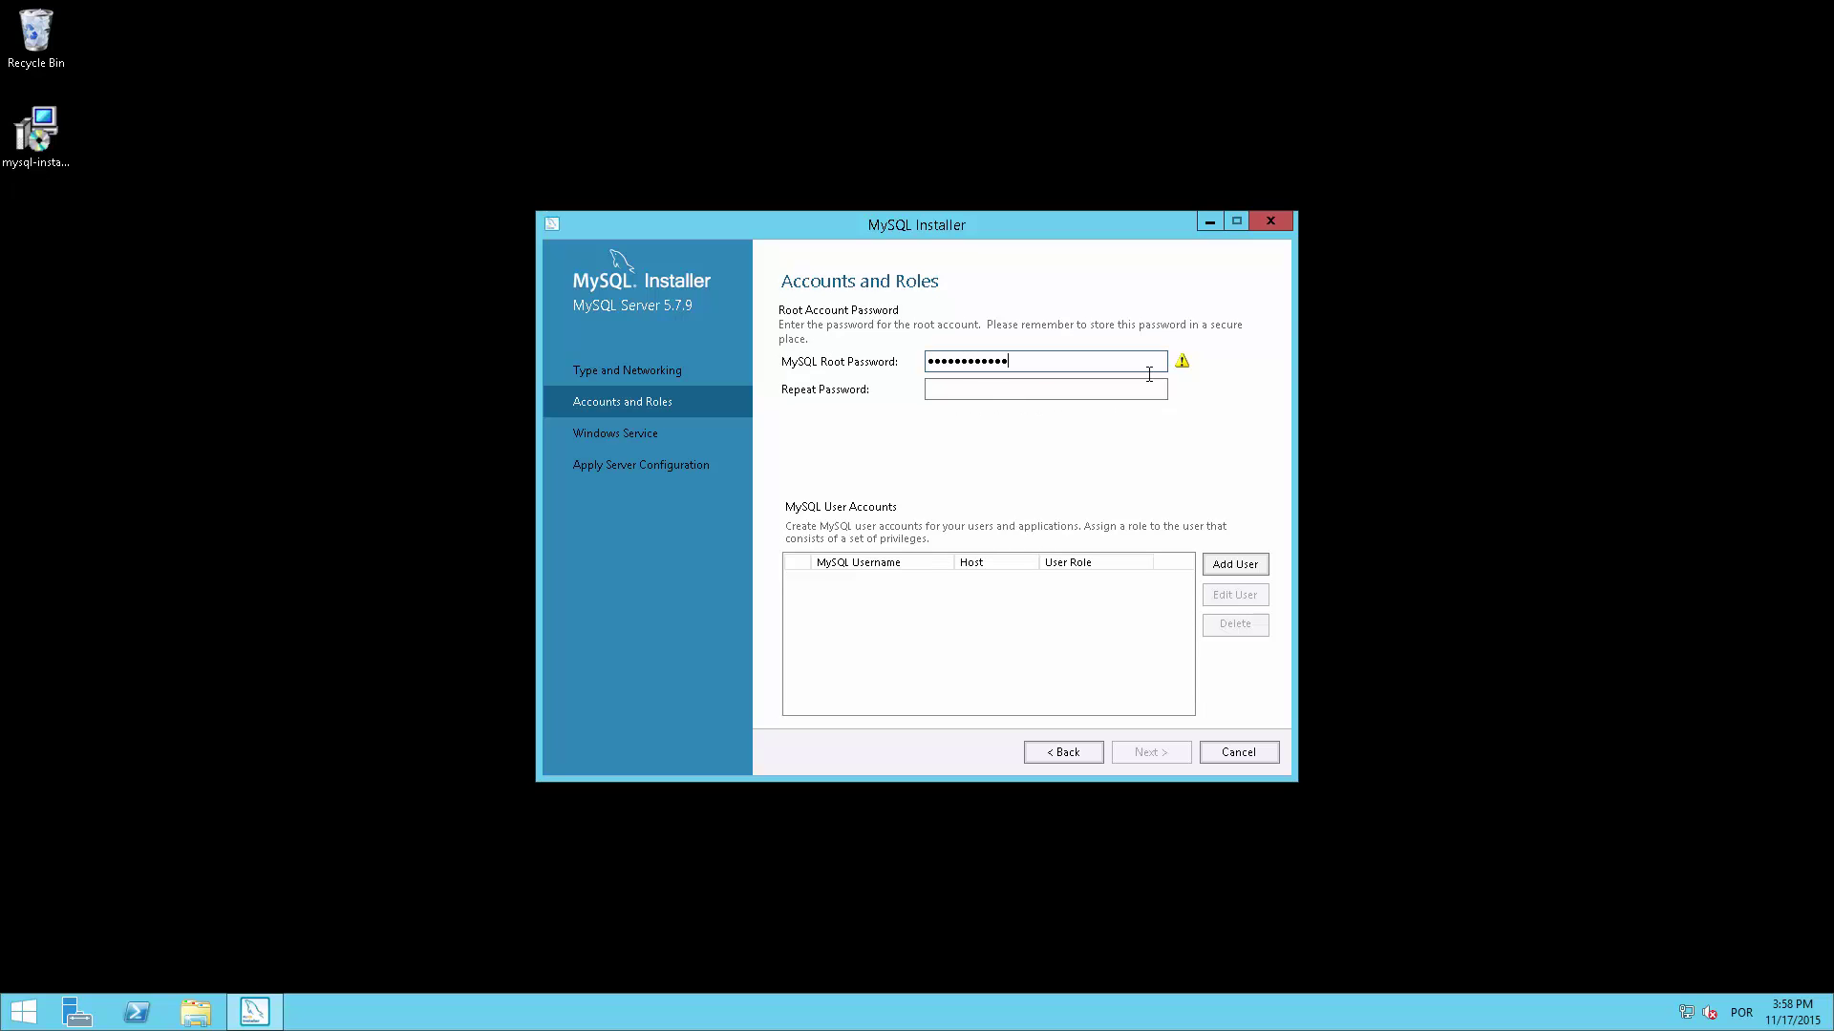
pyautogui.click(1150, 390)
pyautogui.write('rootp')
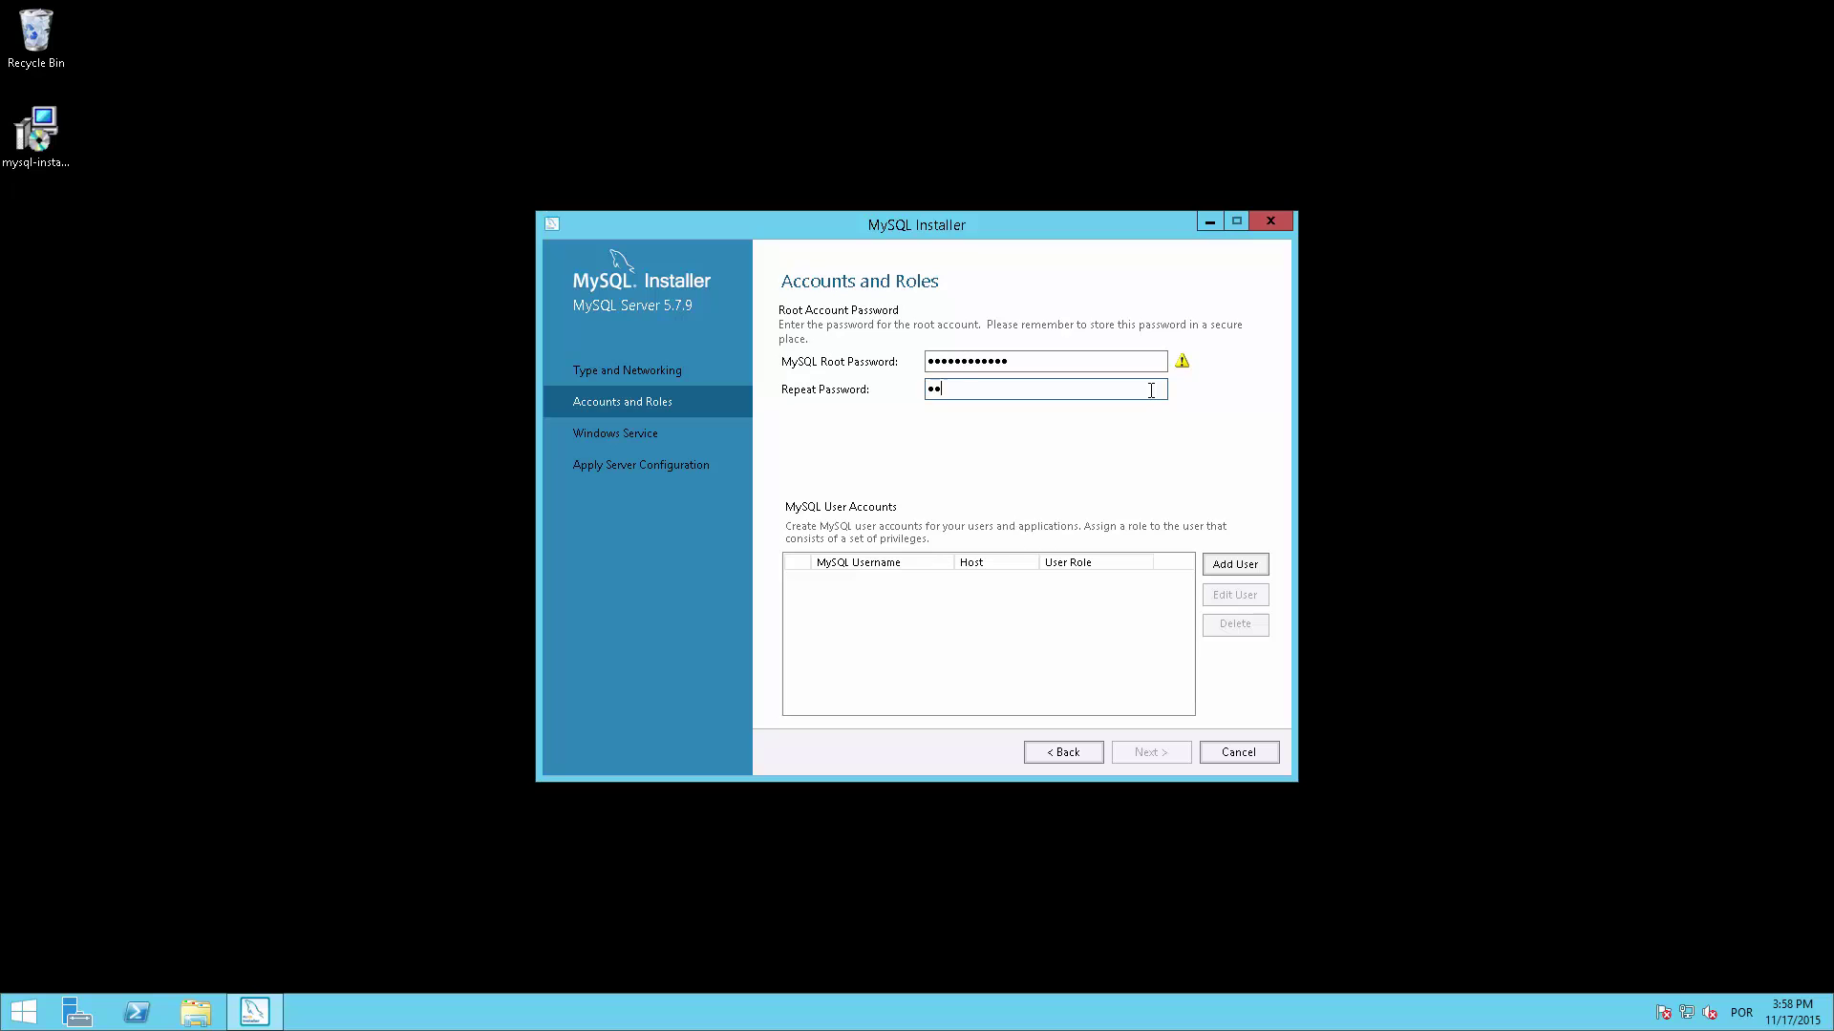
pyautogui.write('assword')
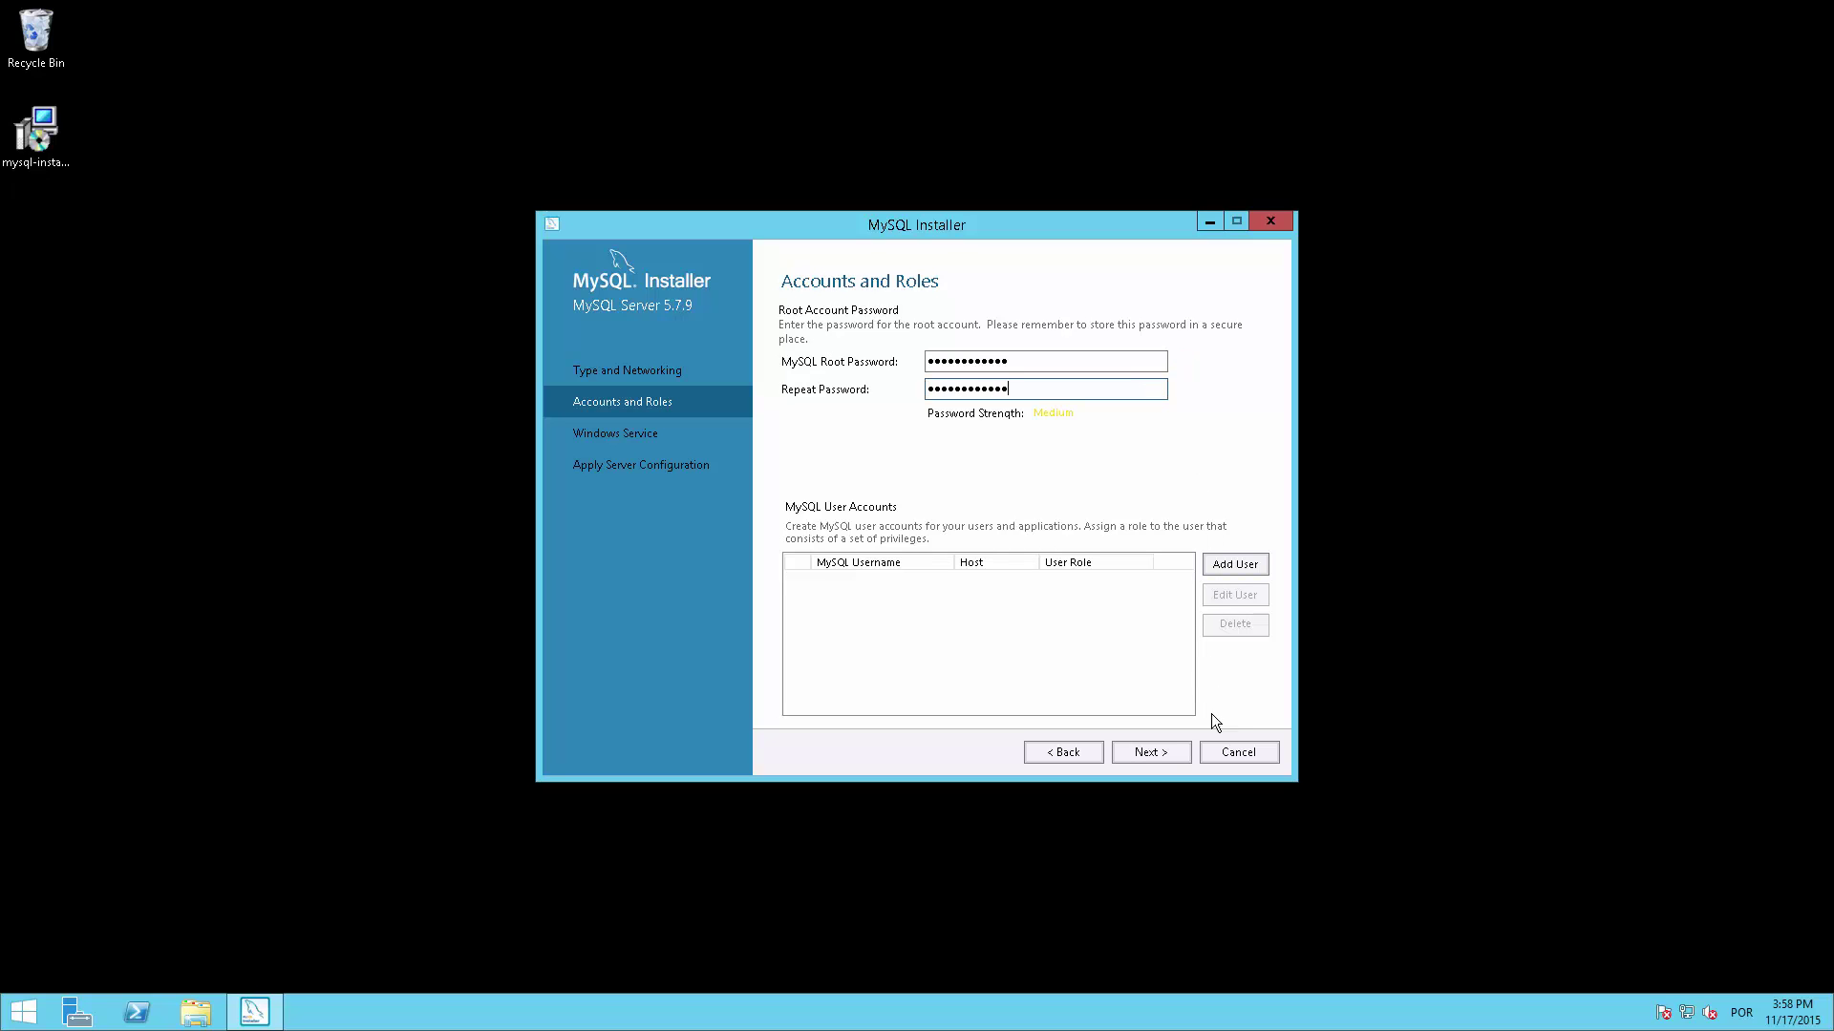
pyautogui.click(1155, 751)
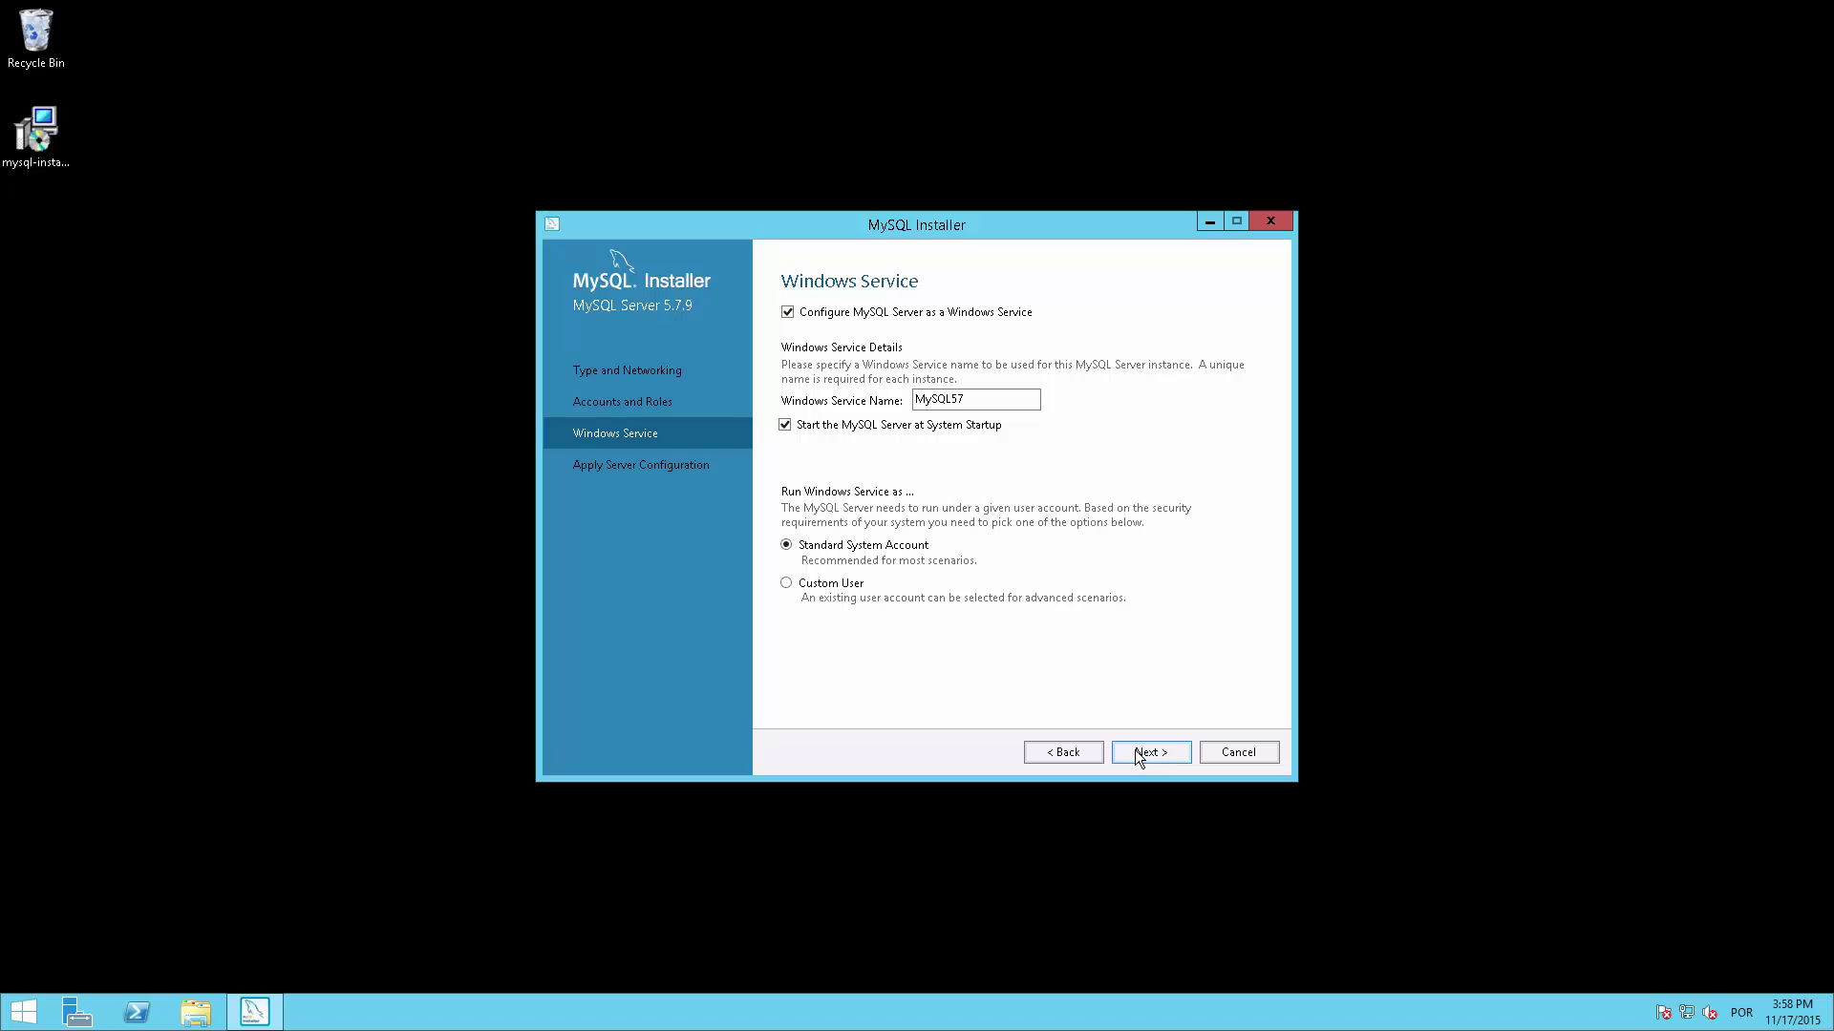
# Apply the configuration with the default MySQL57 service, close the installer, and paste windows.php.net into Chrome.
pyautogui.click(1177, 755)
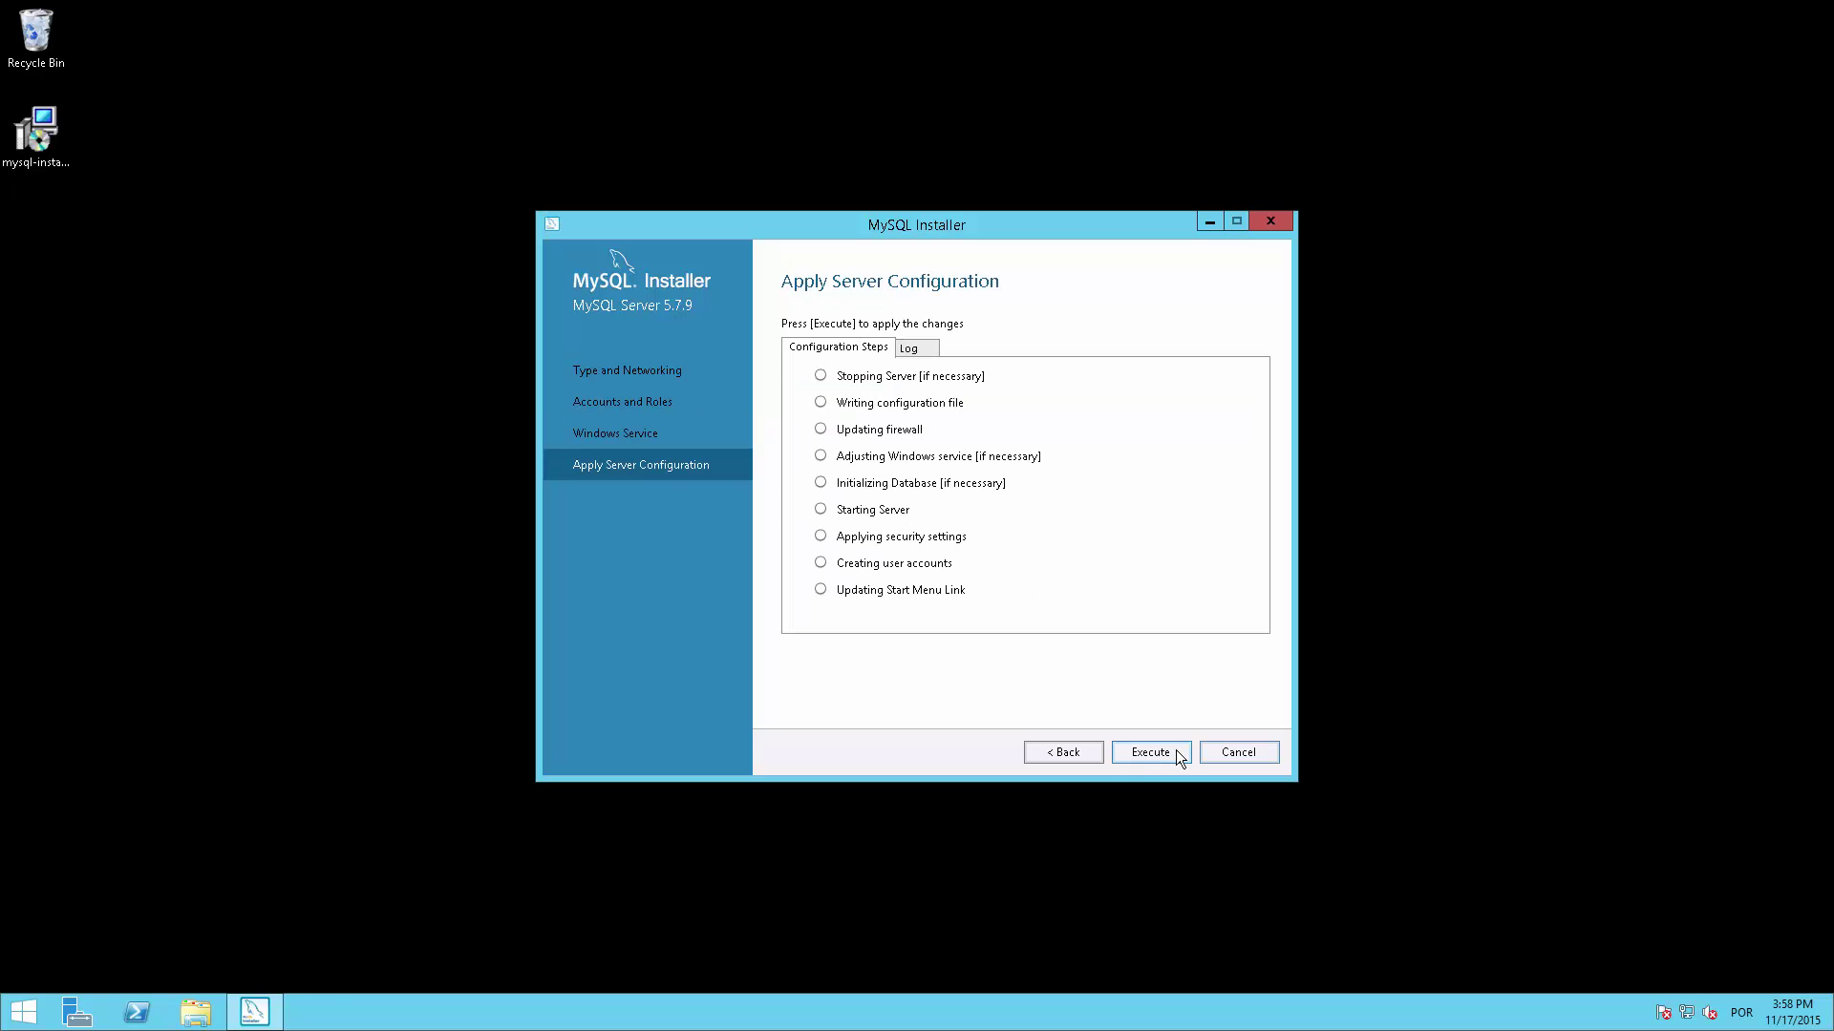
pyautogui.click(1157, 753)
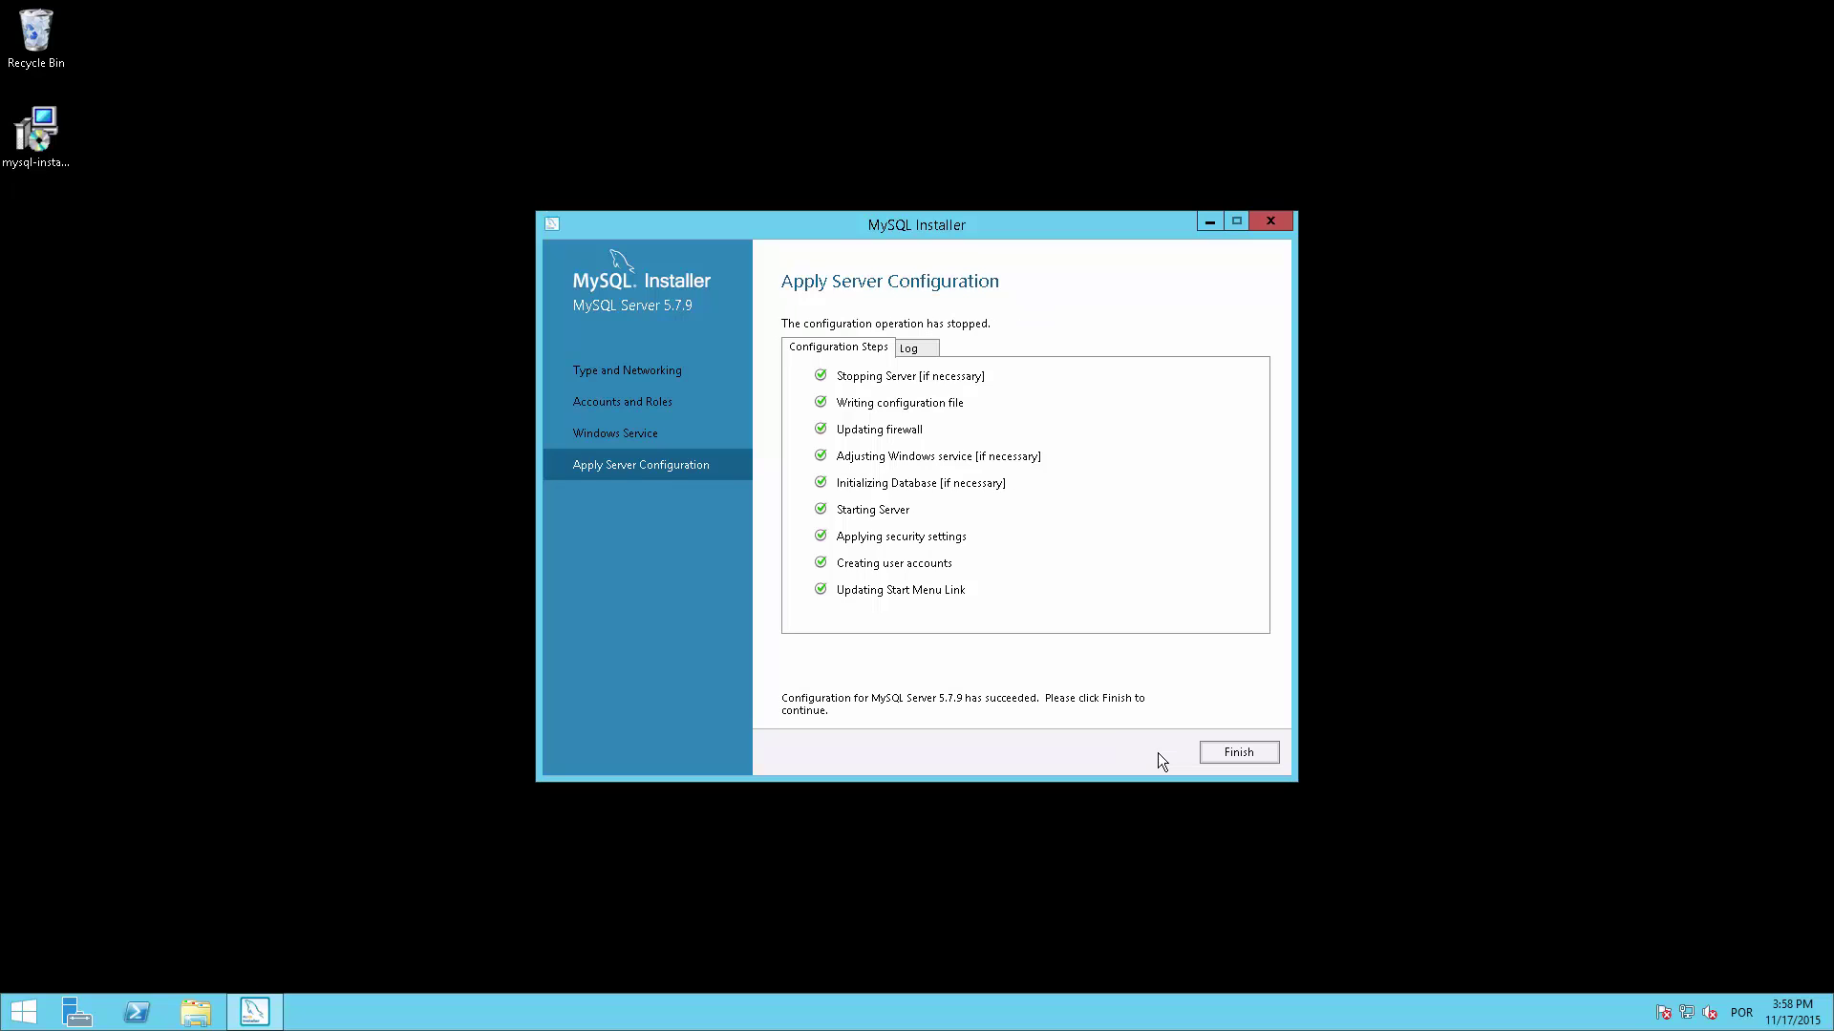
pyautogui.click(1237, 753)
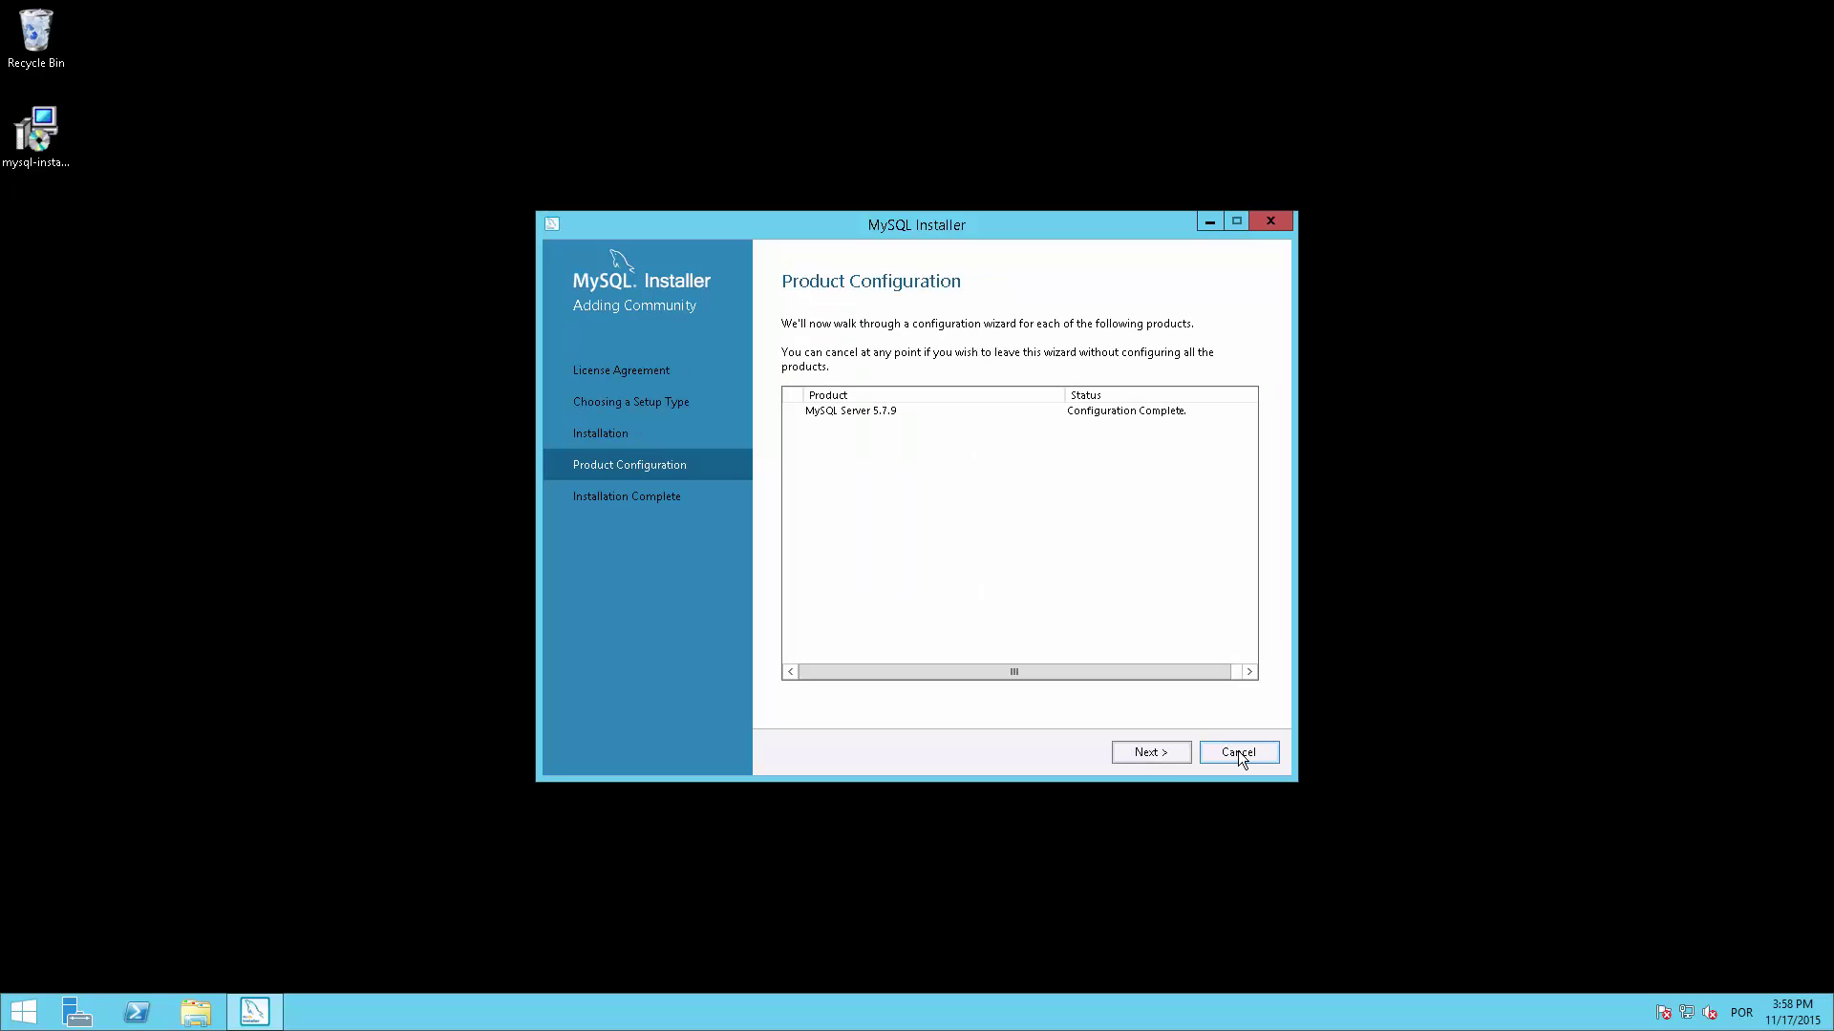
pyautogui.click(1142, 754)
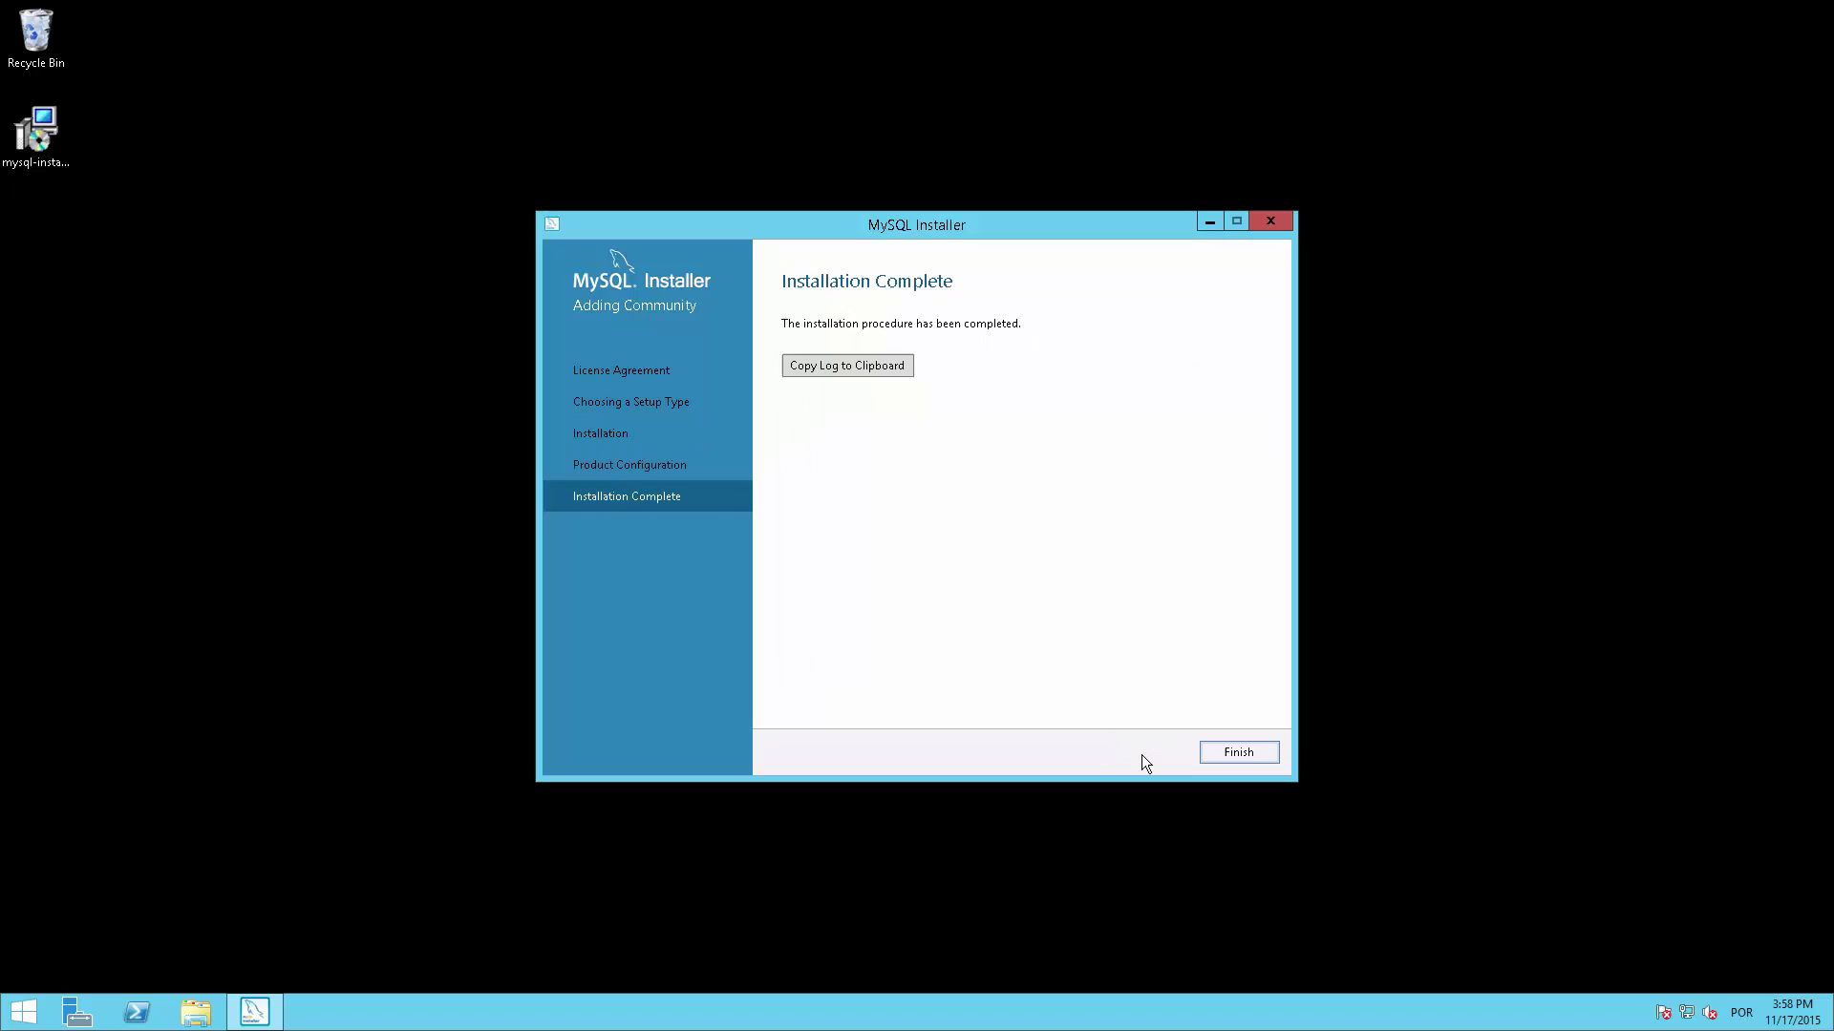
pyautogui.click(1240, 753)
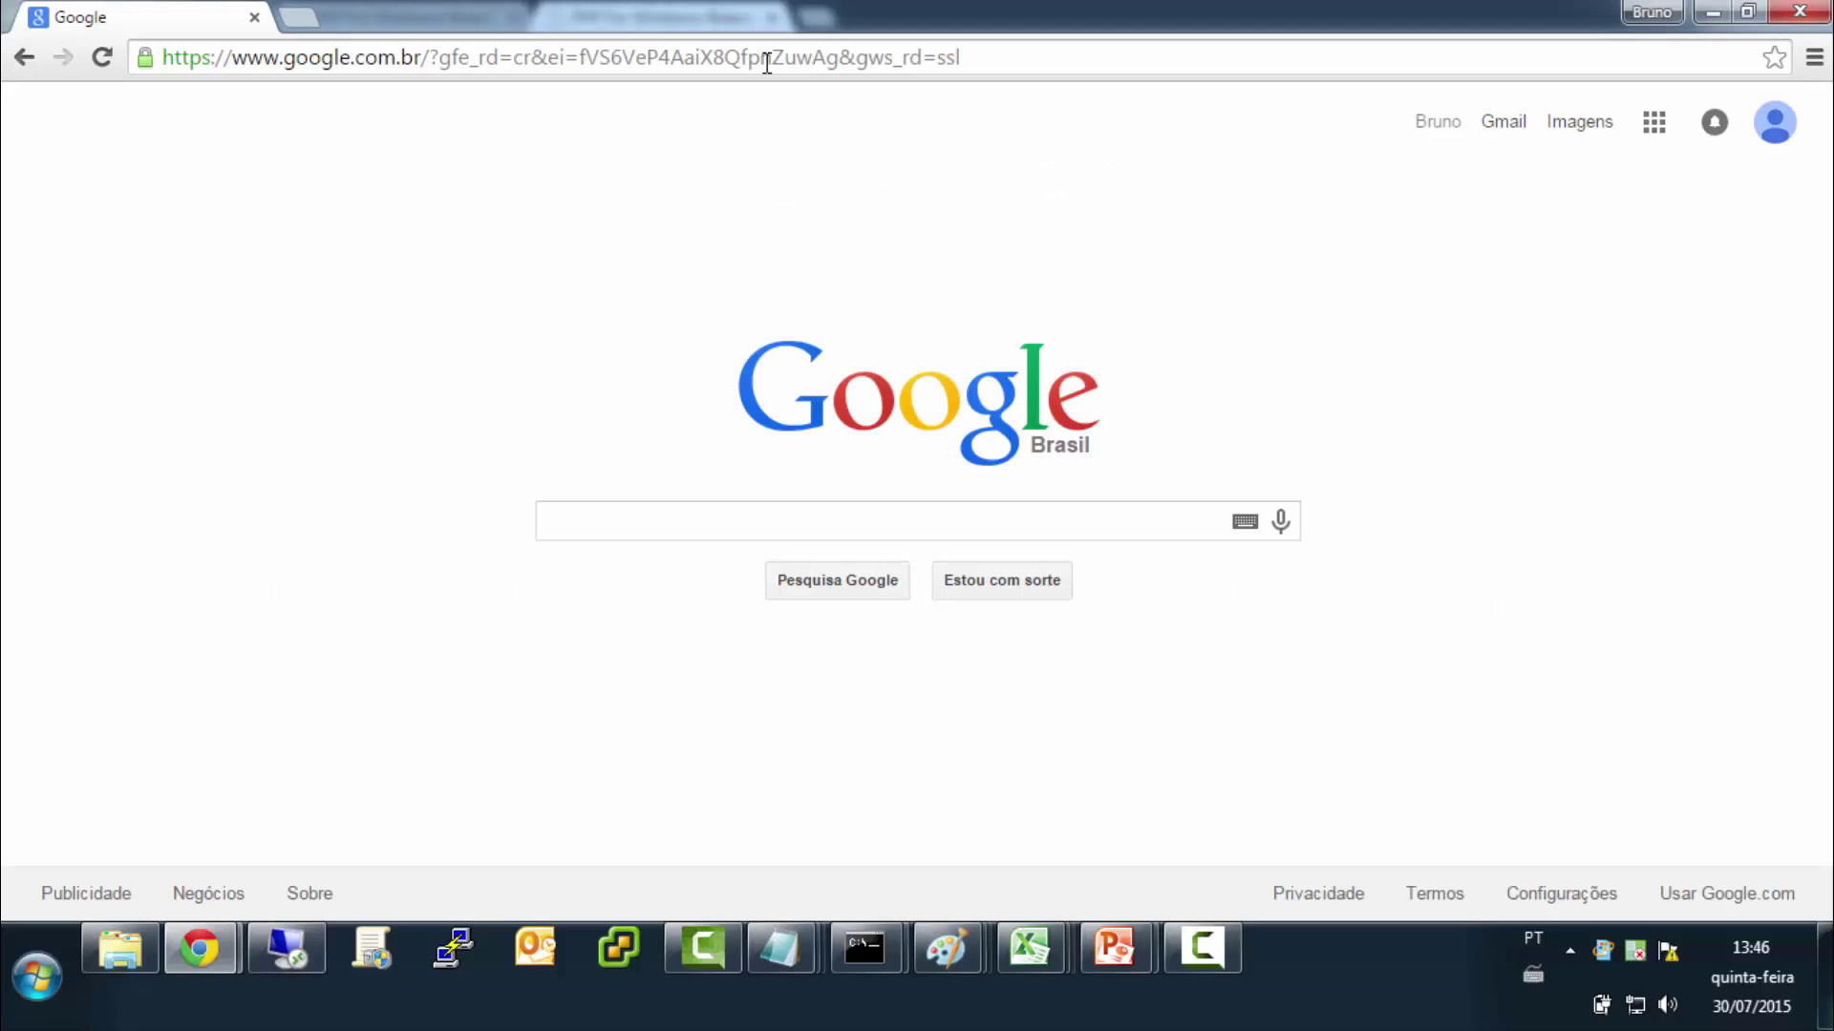
pyautogui.click(766, 59)
pyautogui.write('http://windows.php.net/')
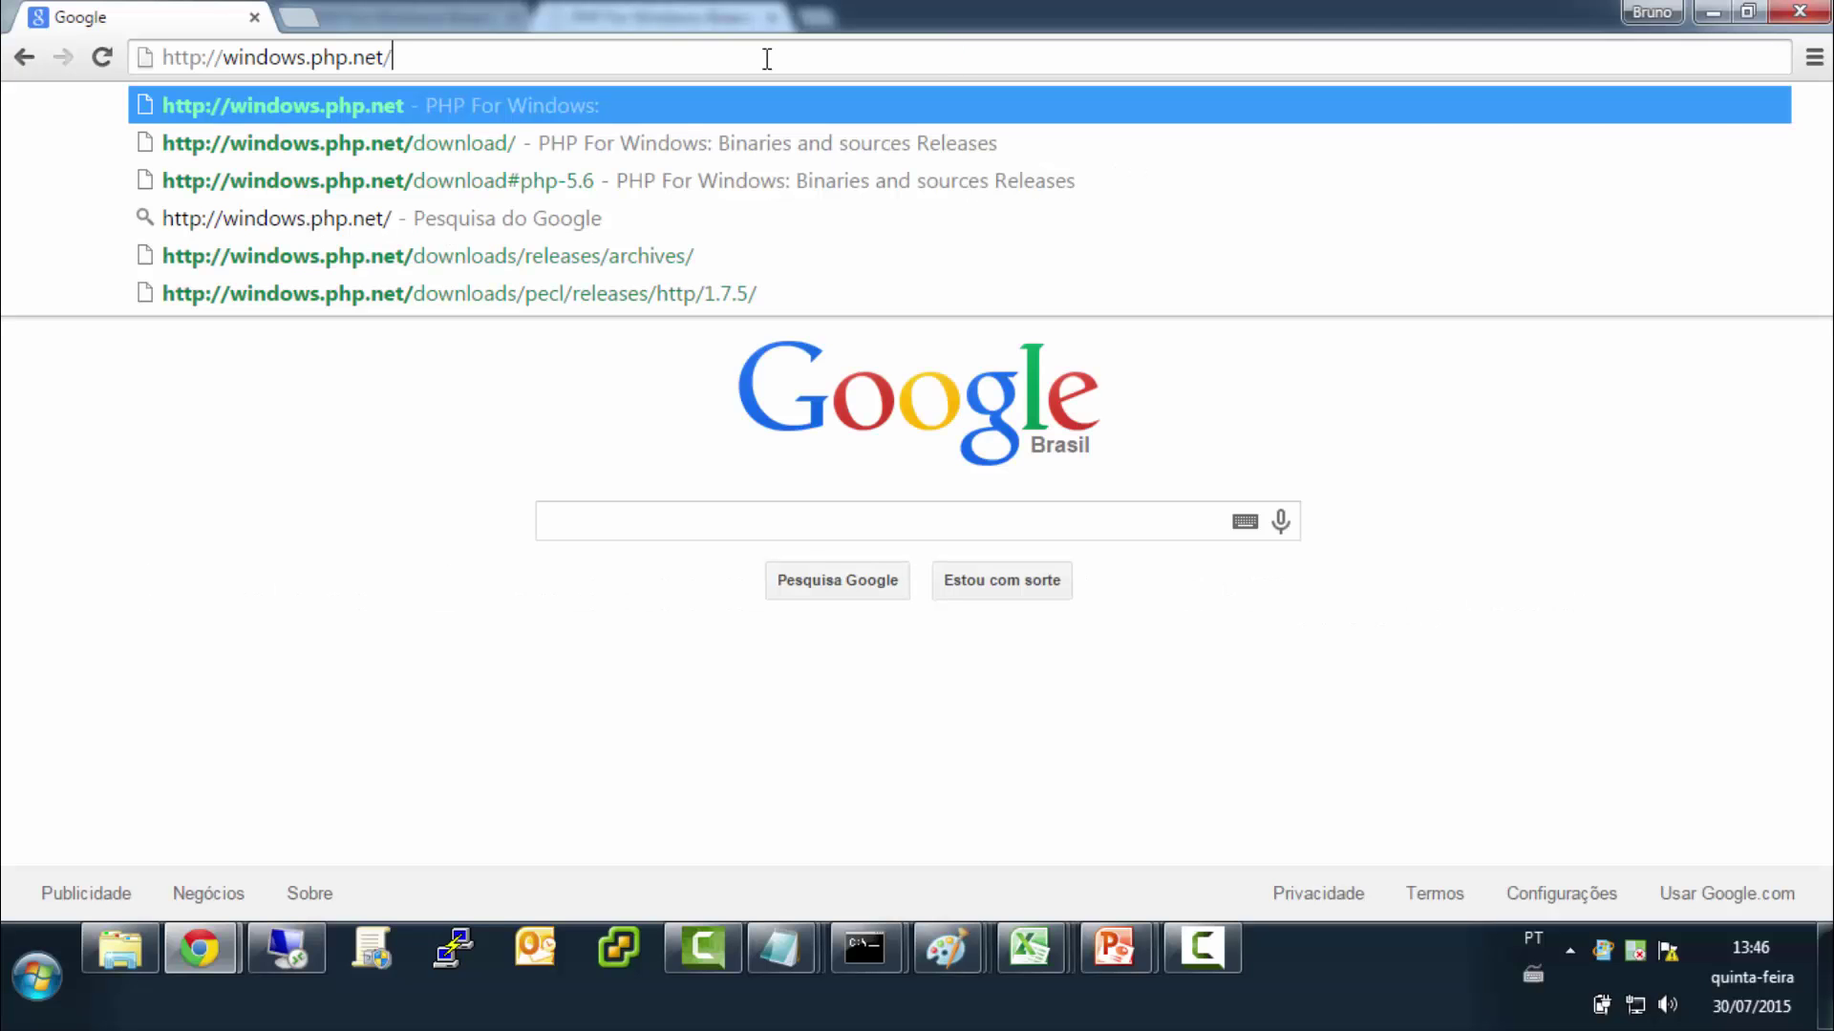
# Load windows.php.net and save the PHP 5.6 VC11 x86 Non Thread Safe zip to Downloads\PHP.
pyautogui.press('Return')
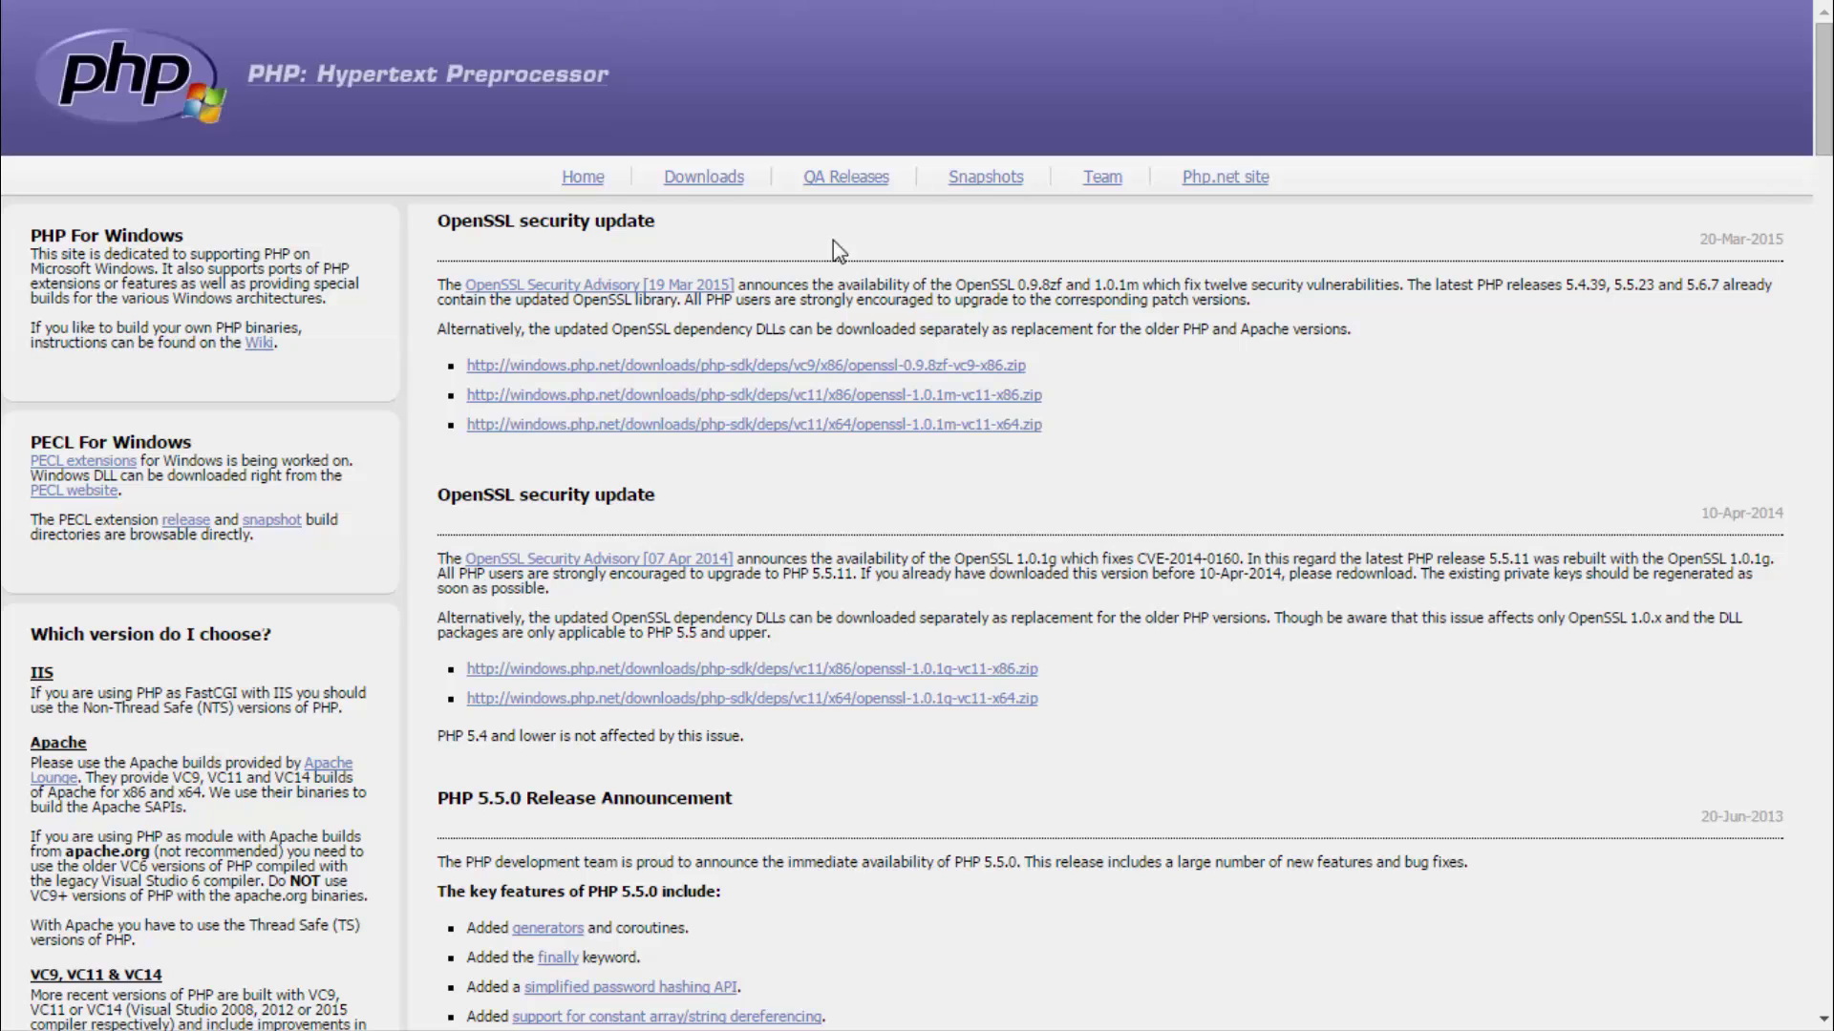
pyautogui.click(708, 190)
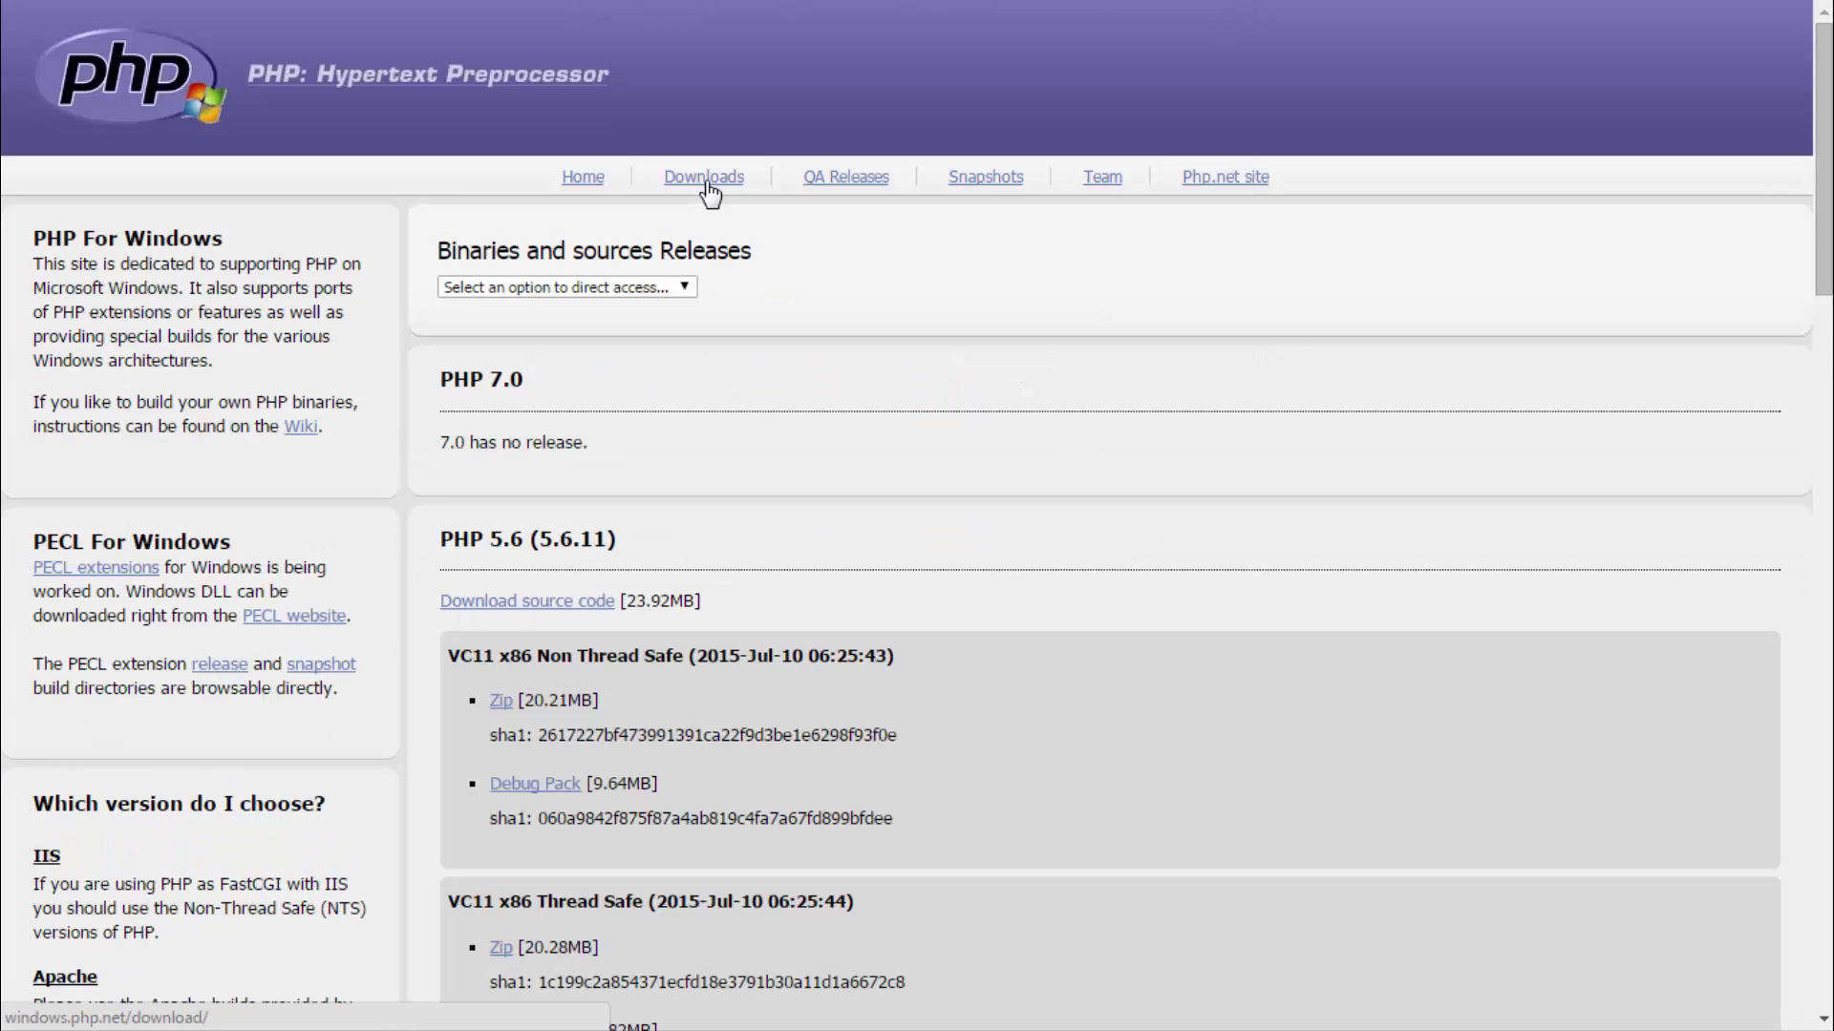
pyautogui.click(501, 704)
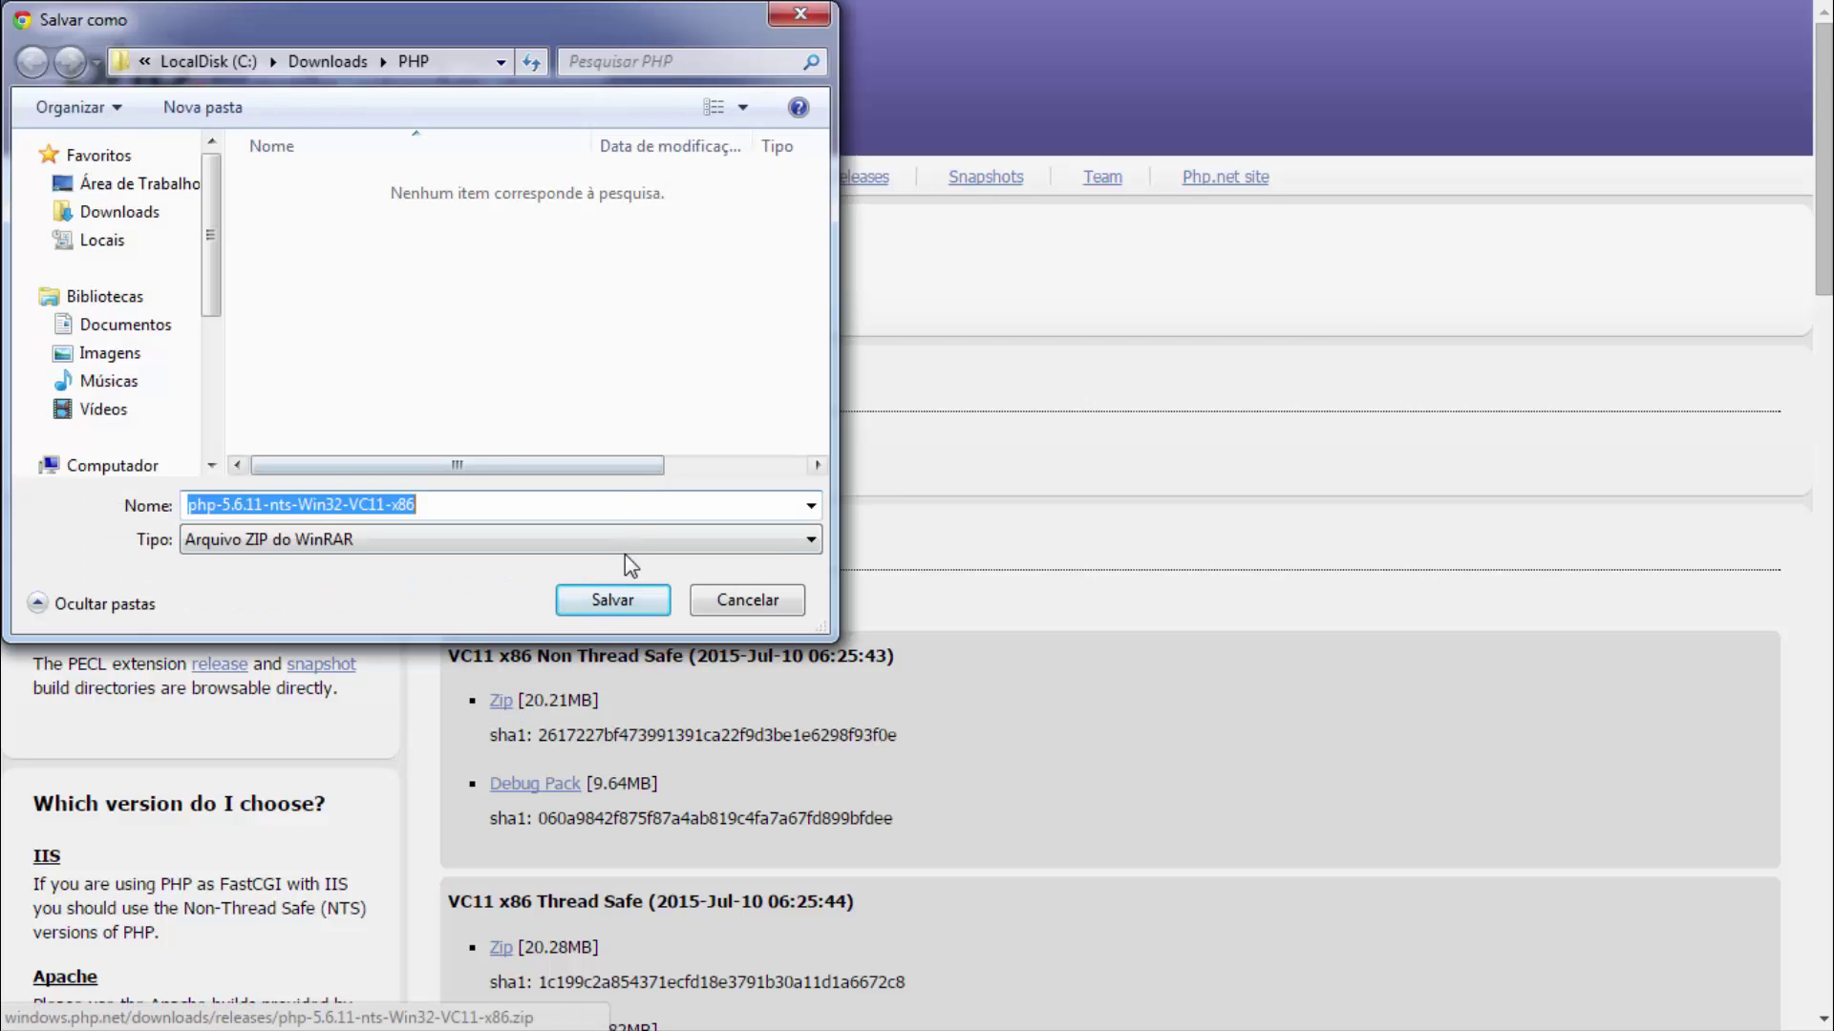
pyautogui.click(611, 600)
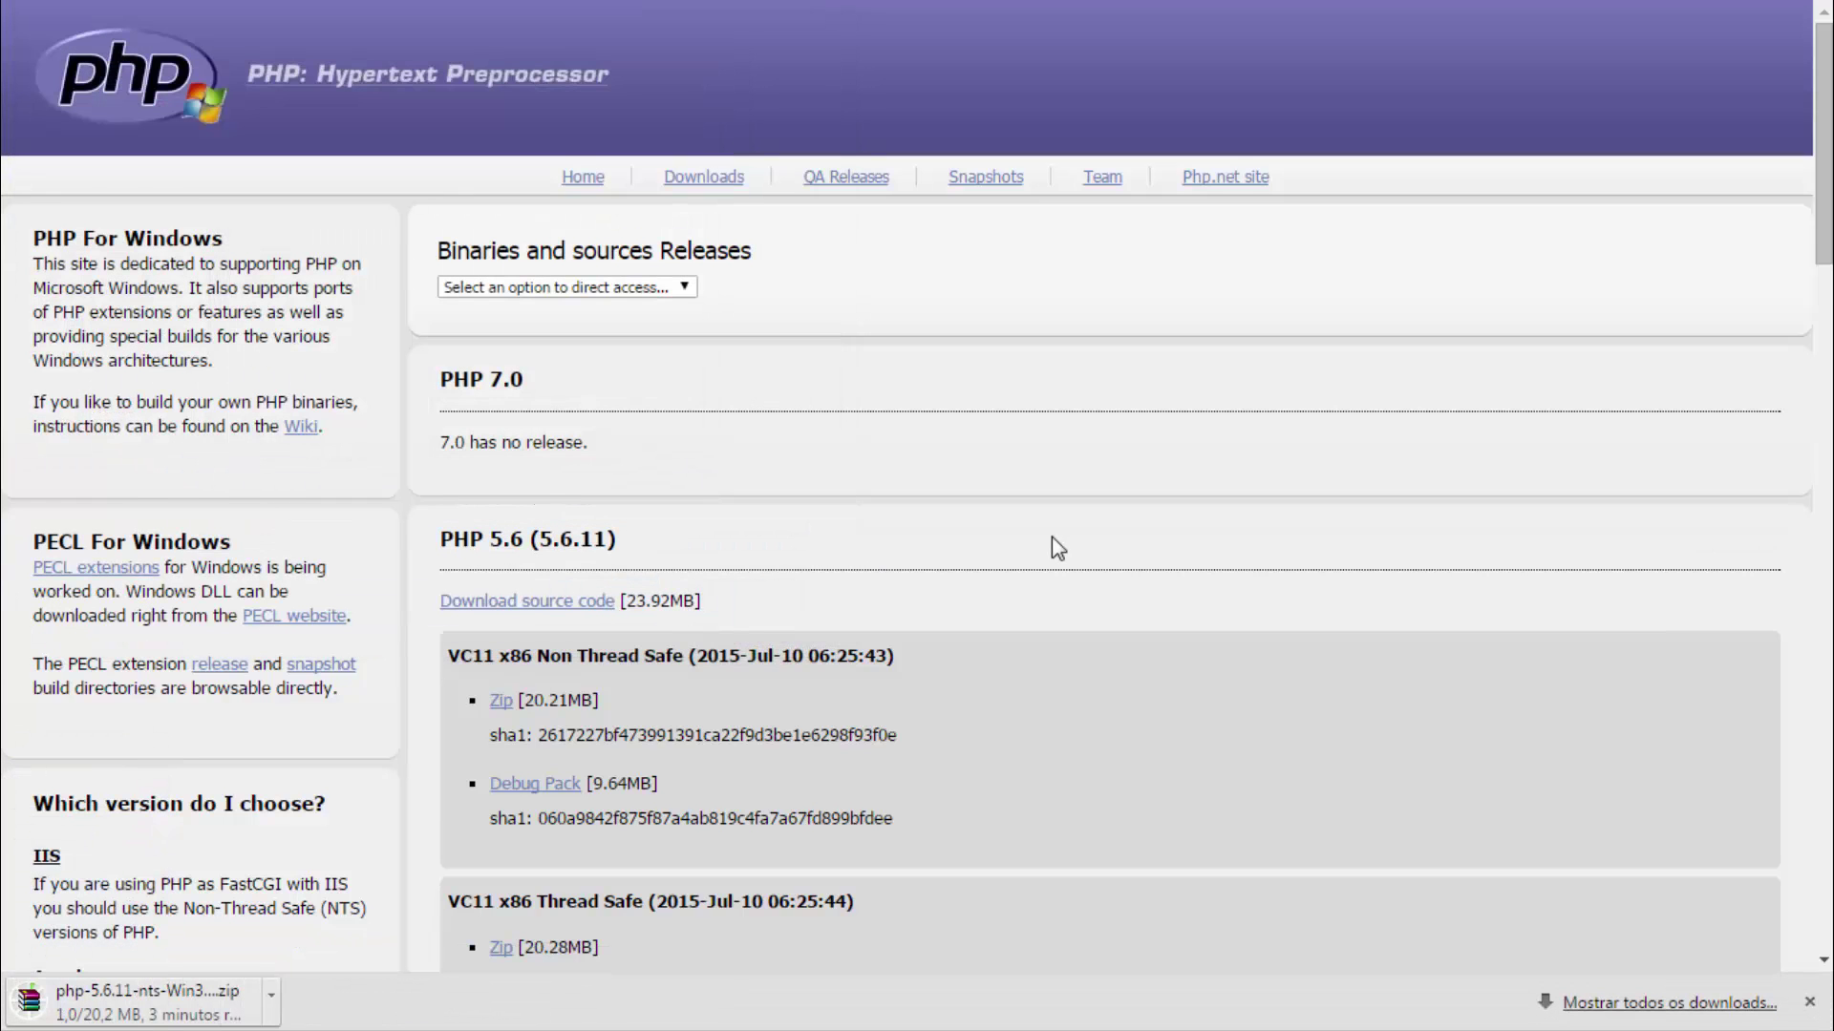
# Highlight VC11 in the build heading and in the Visual C++ redistributable requirement note.
pyautogui.scroll(-4, 1056, 539)
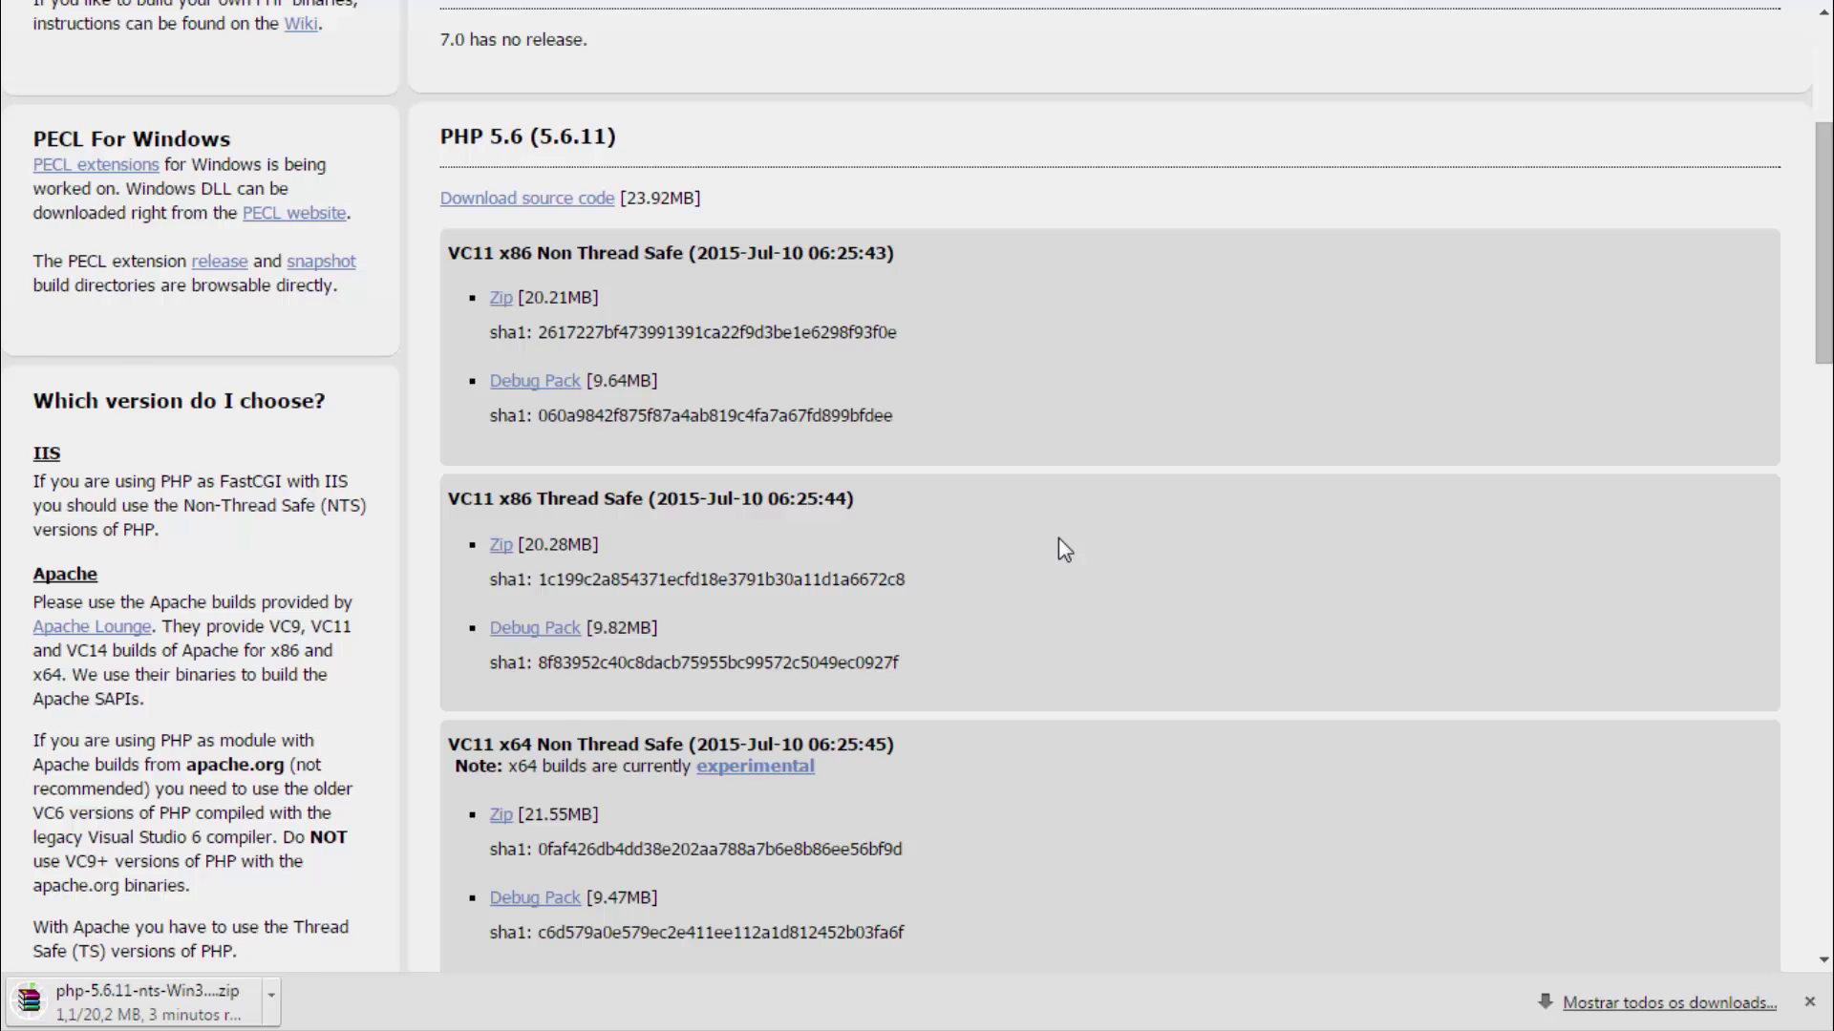
pyautogui.scroll(-1, 1059, 540)
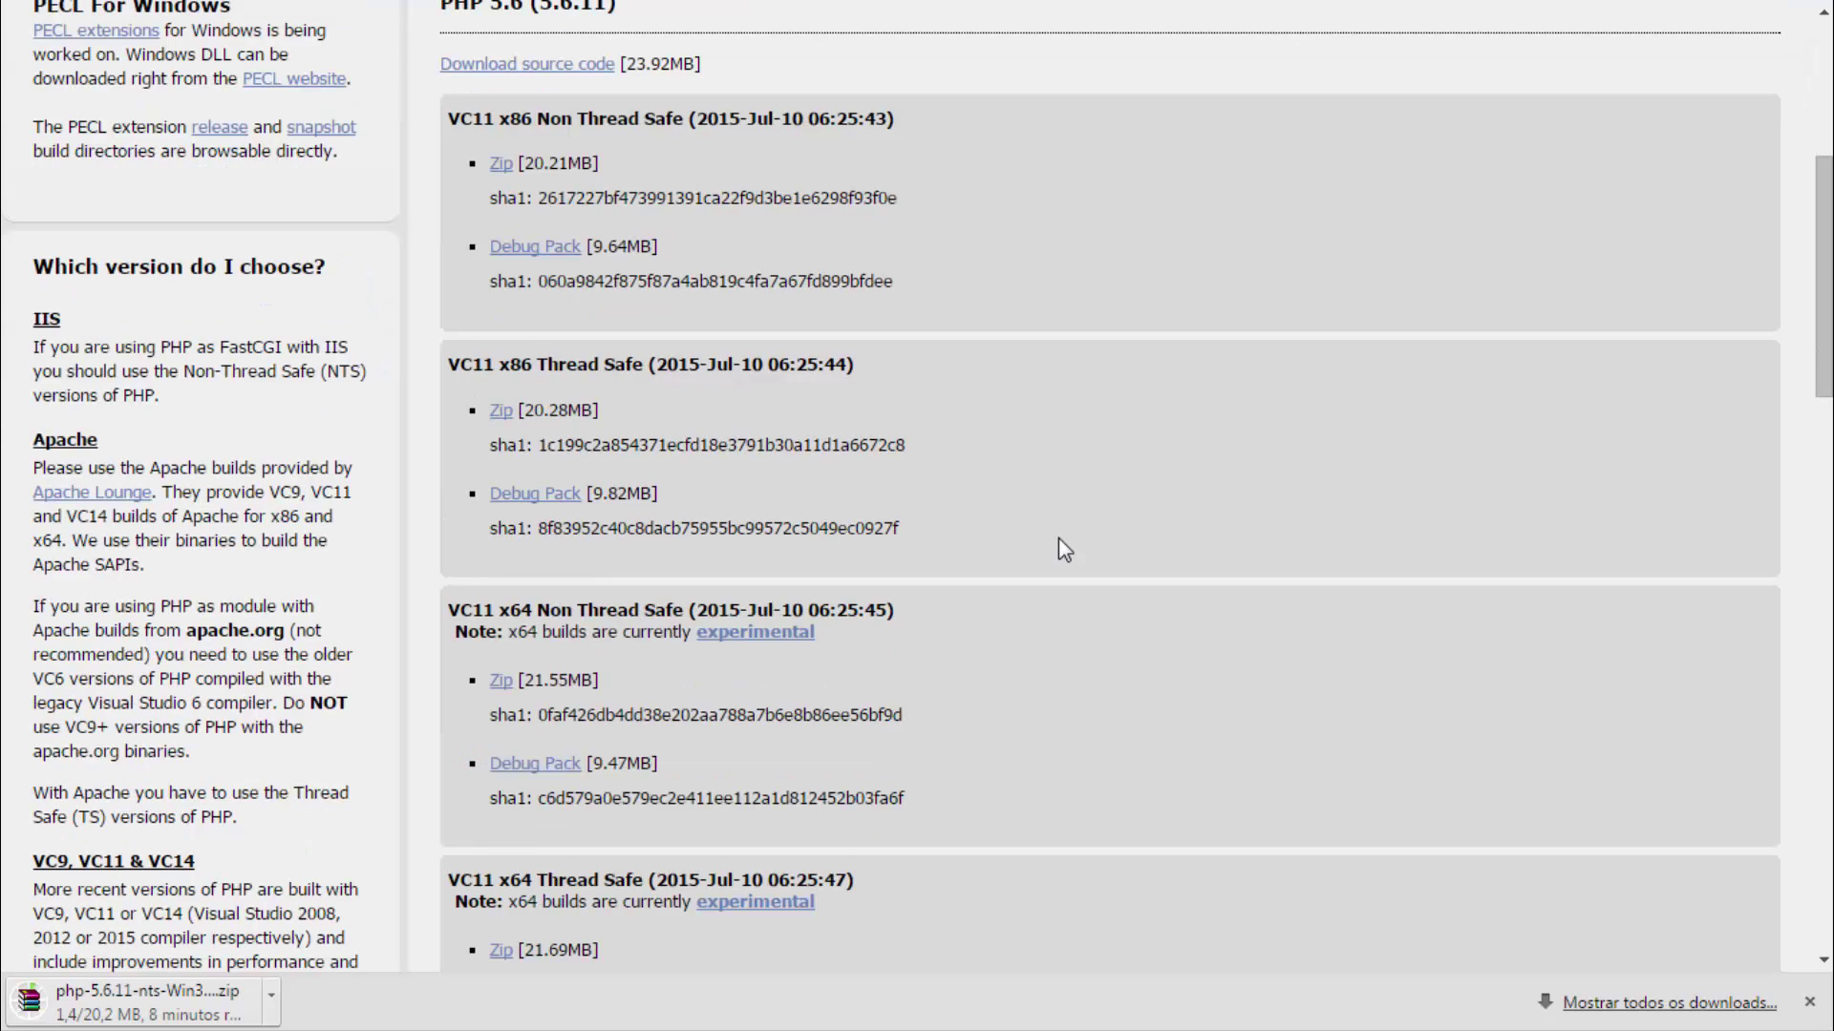
pyautogui.moveTo(496, 122); pyautogui.dragTo(447, 120)
pyautogui.scroll(-5, 490, 120)
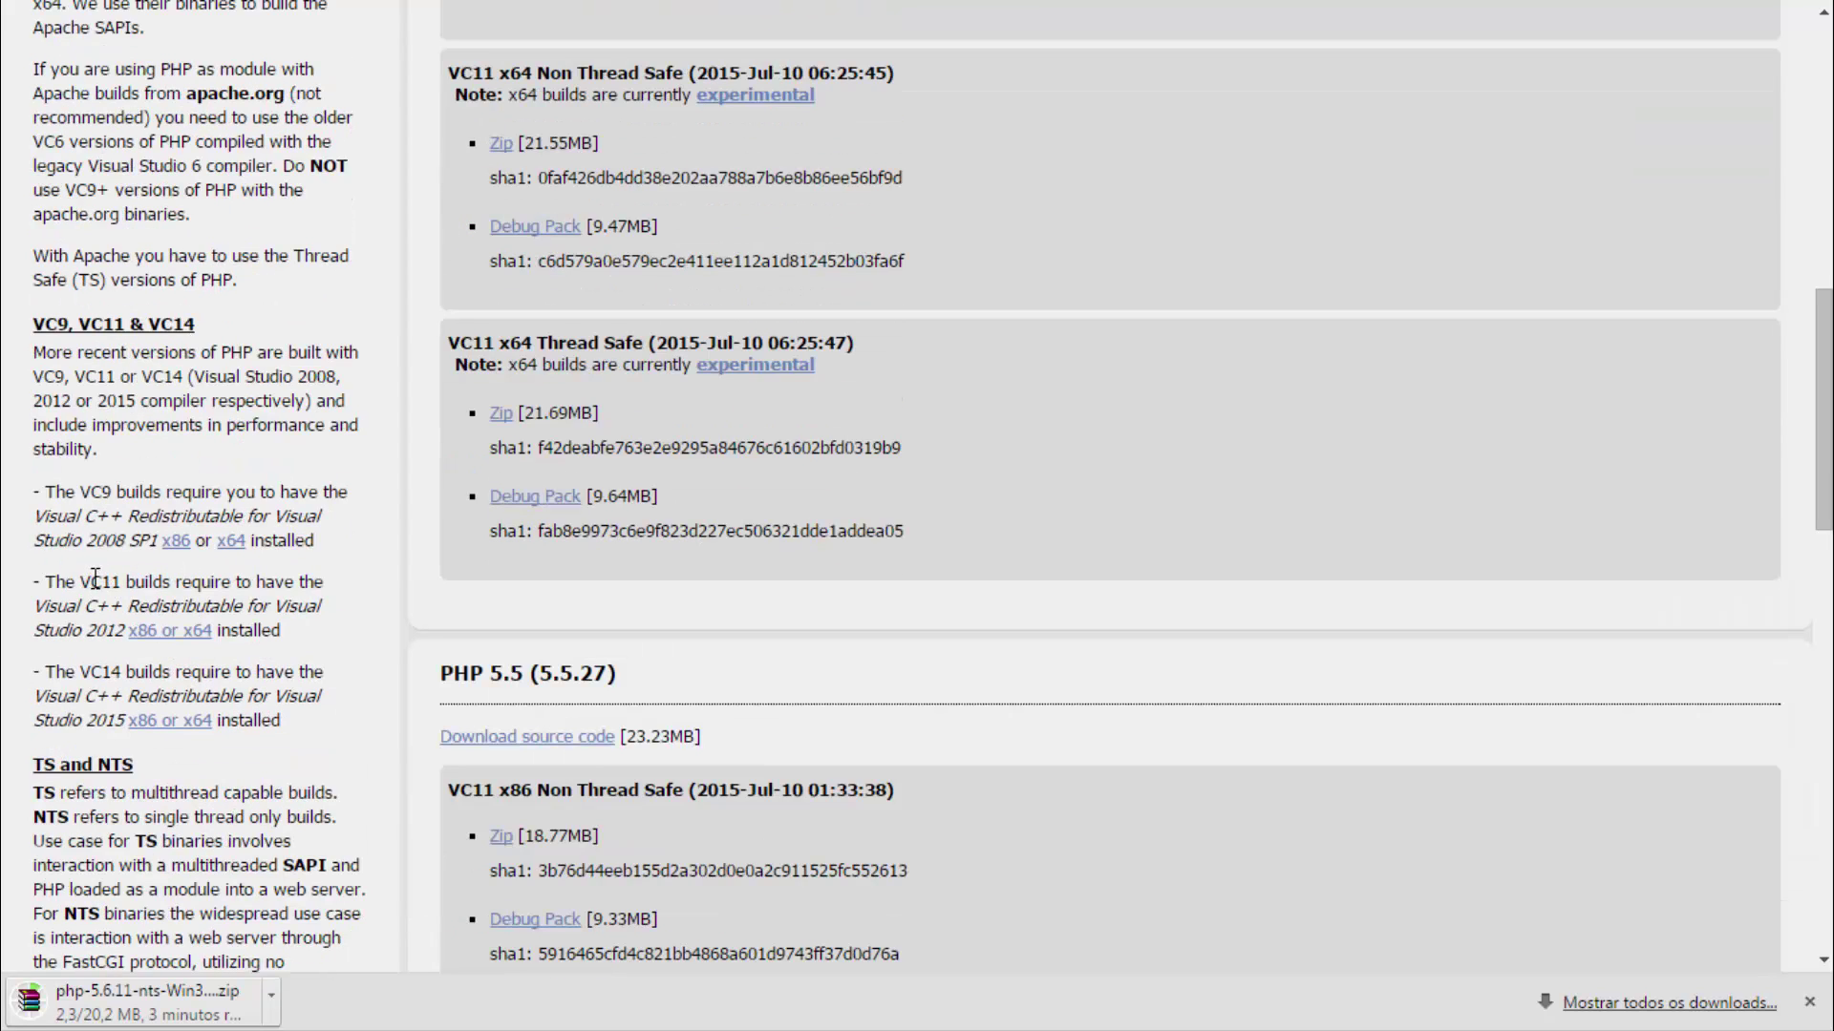
pyautogui.moveTo(81, 581); pyautogui.dragTo(120, 581)
# Download and save vcredist_x86.exe for Visual C++ Redistributable 2012 Update 4 from Microsoft Download Center.
pyautogui.click(159, 632)
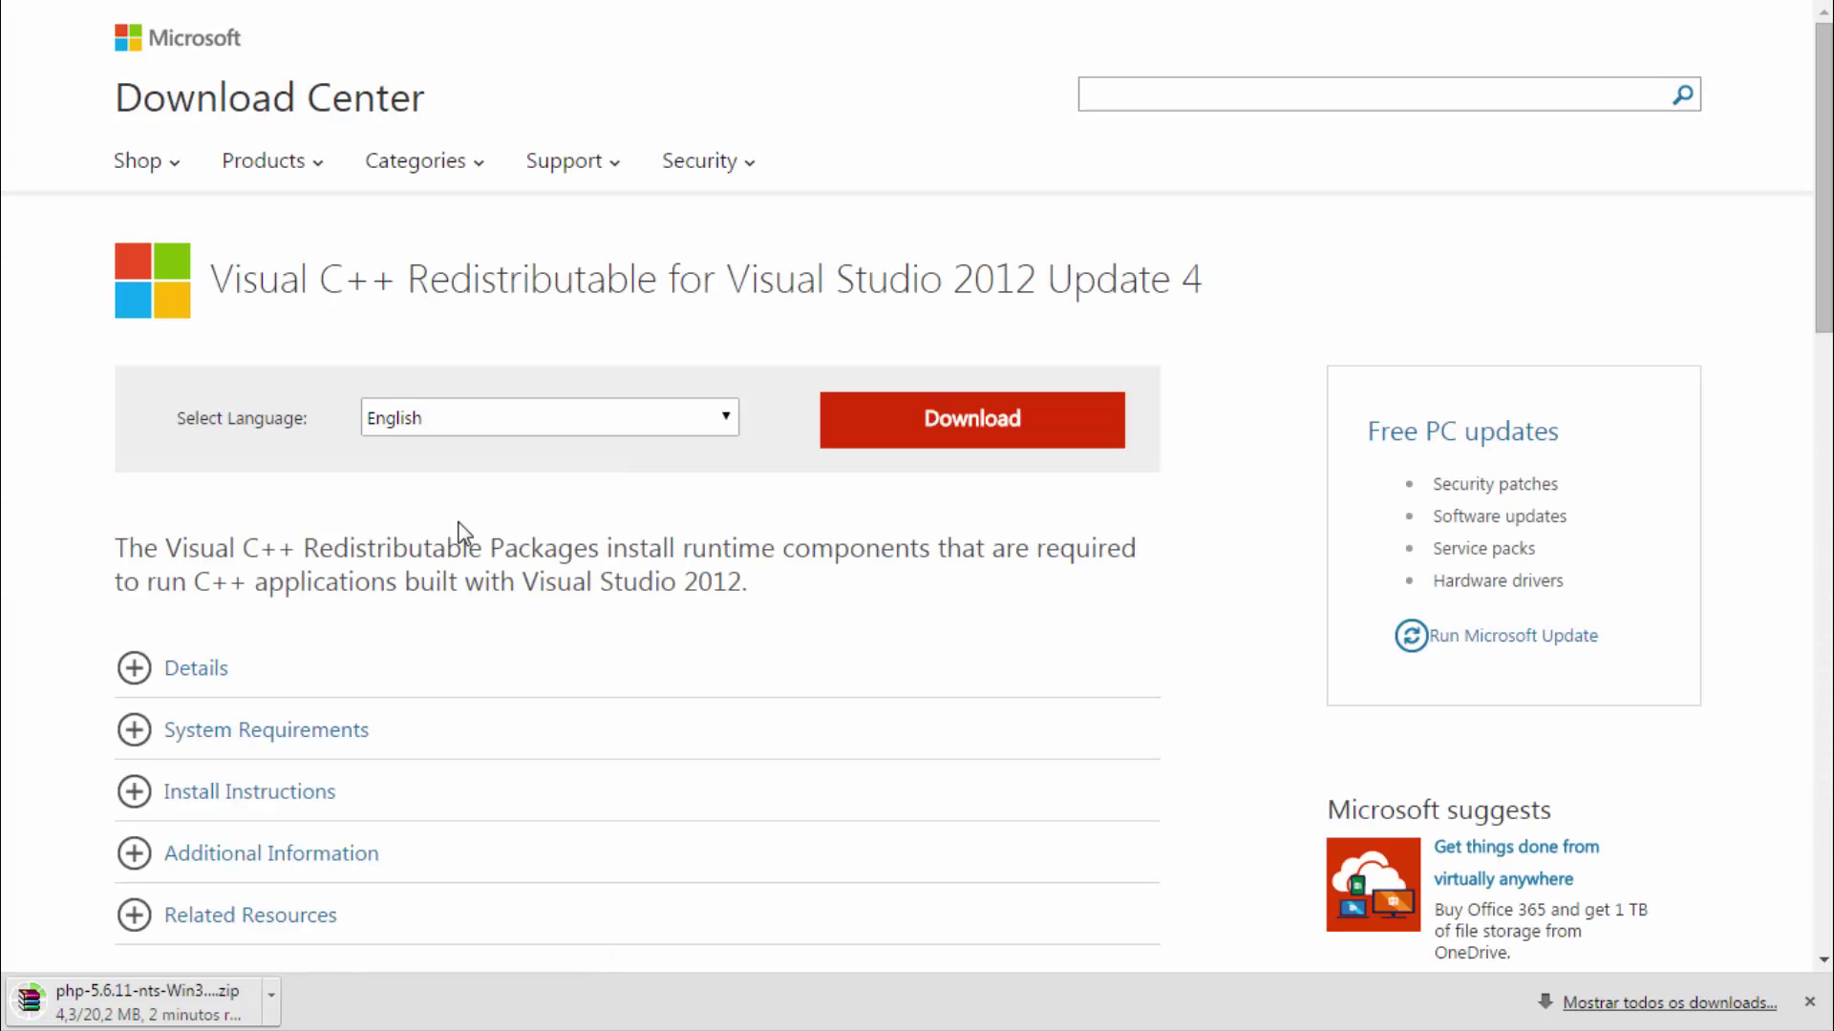
pyautogui.click(1003, 436)
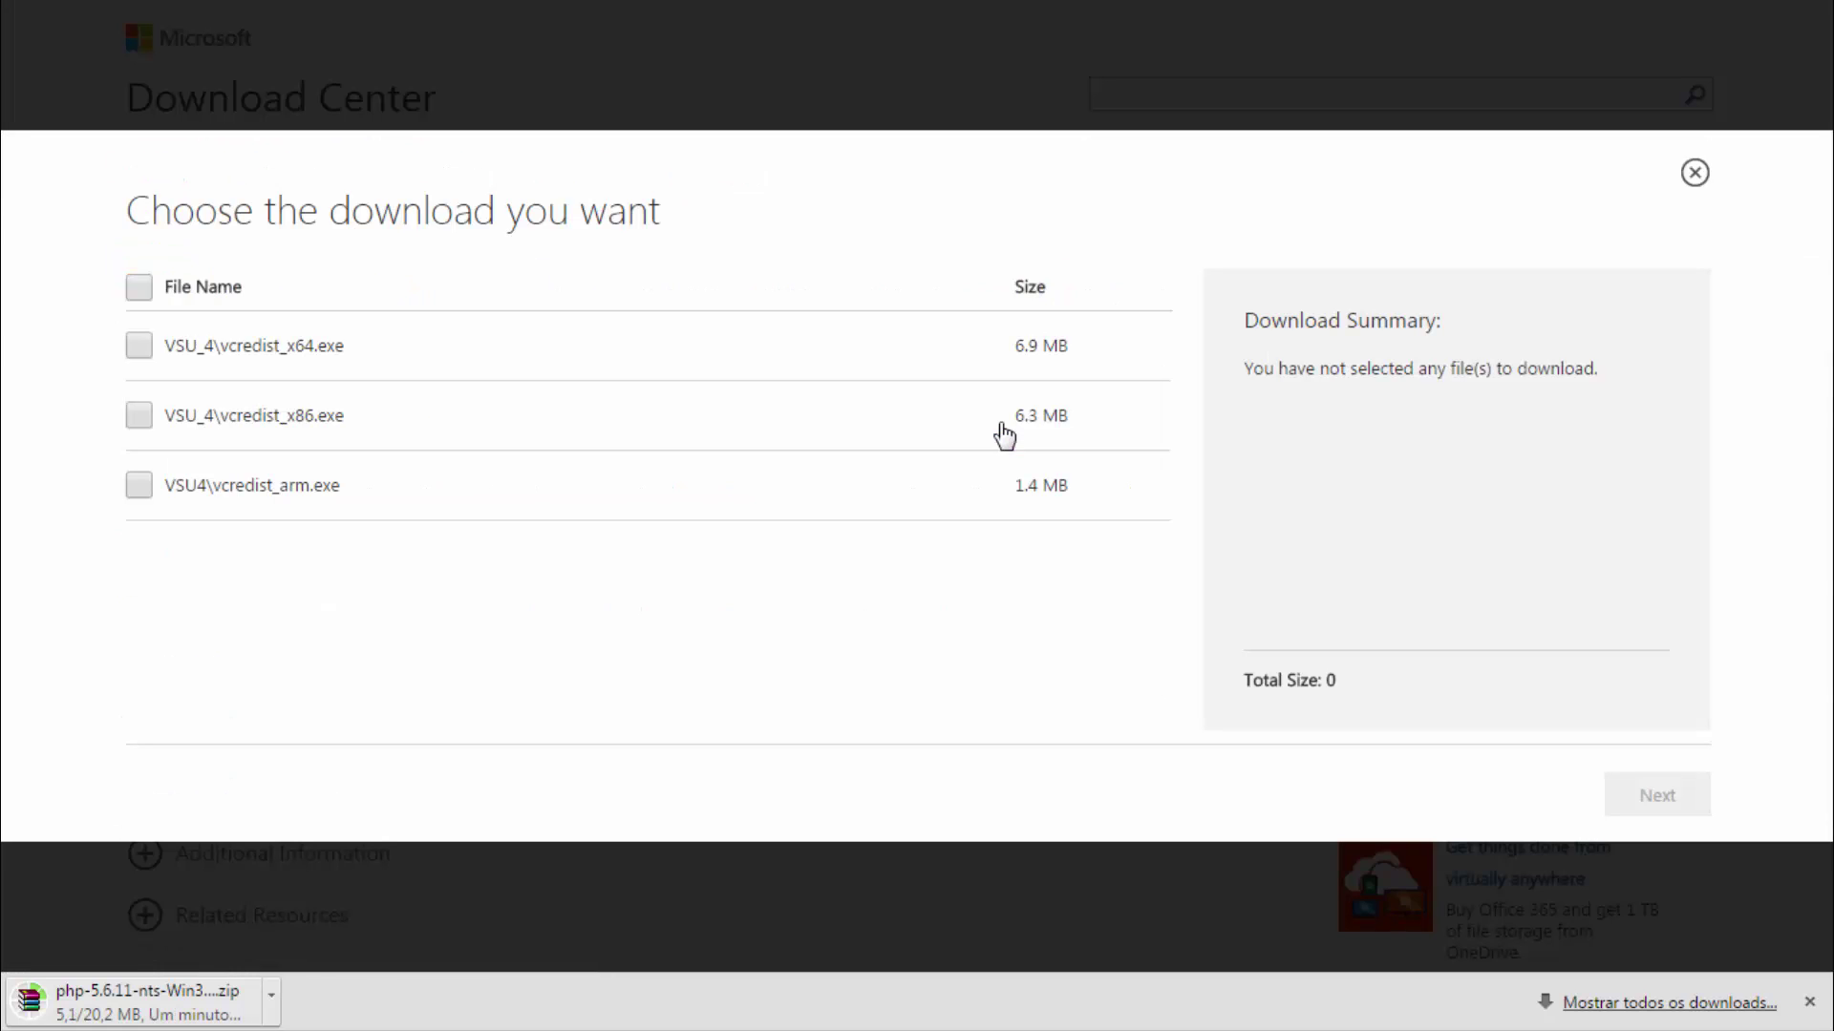
pyautogui.click(139, 415)
pyautogui.moveTo(344, 415); pyautogui.dragTo(173, 418)
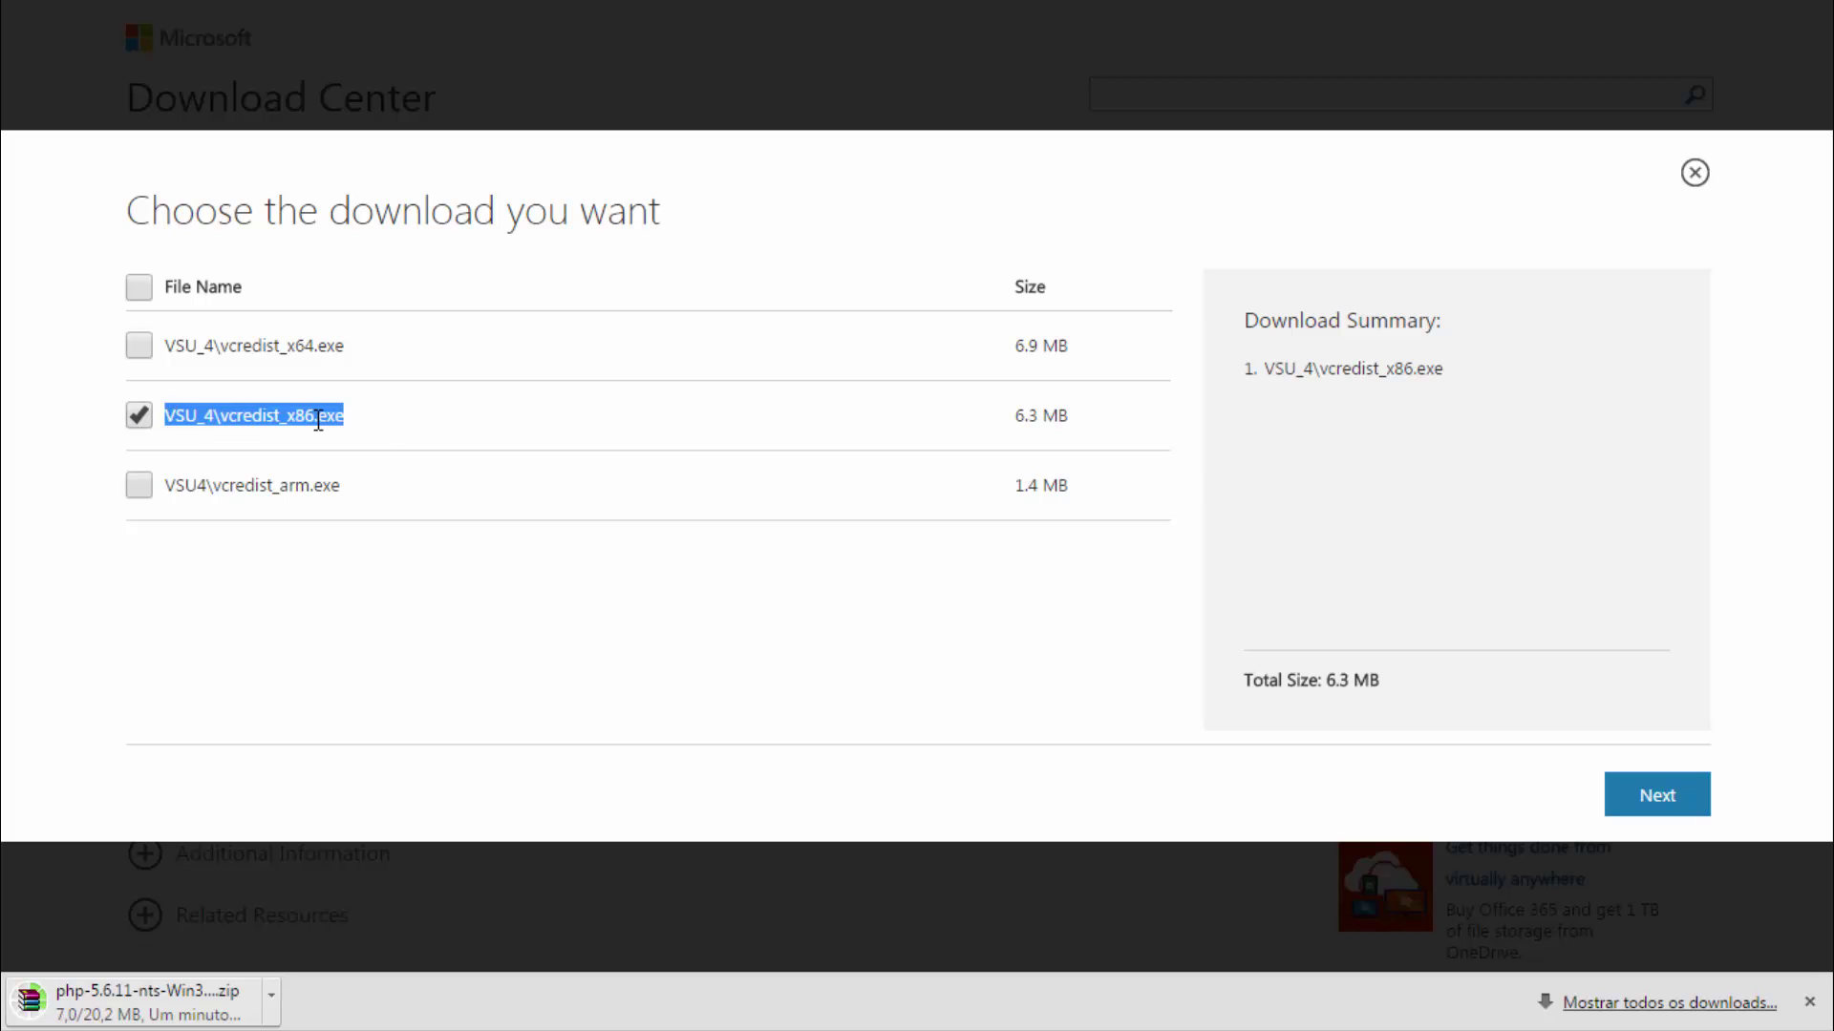
pyautogui.click(1658, 796)
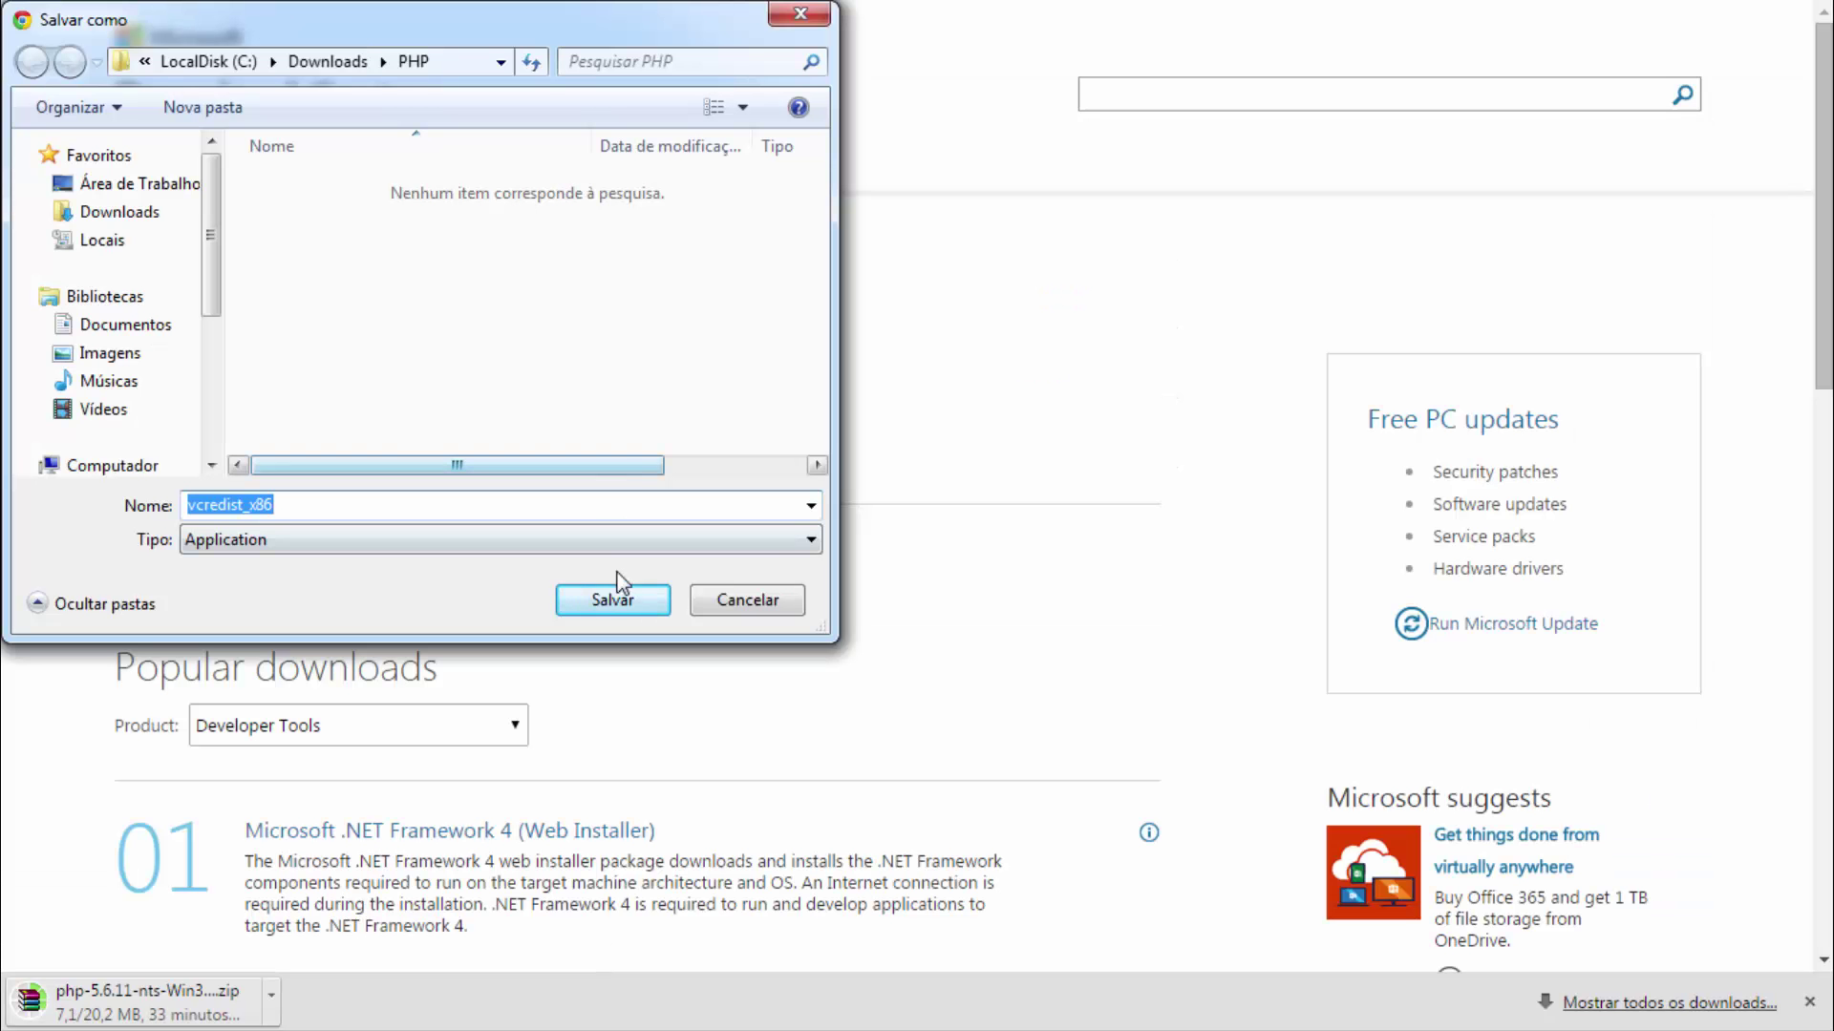
pyautogui.click(613, 602)
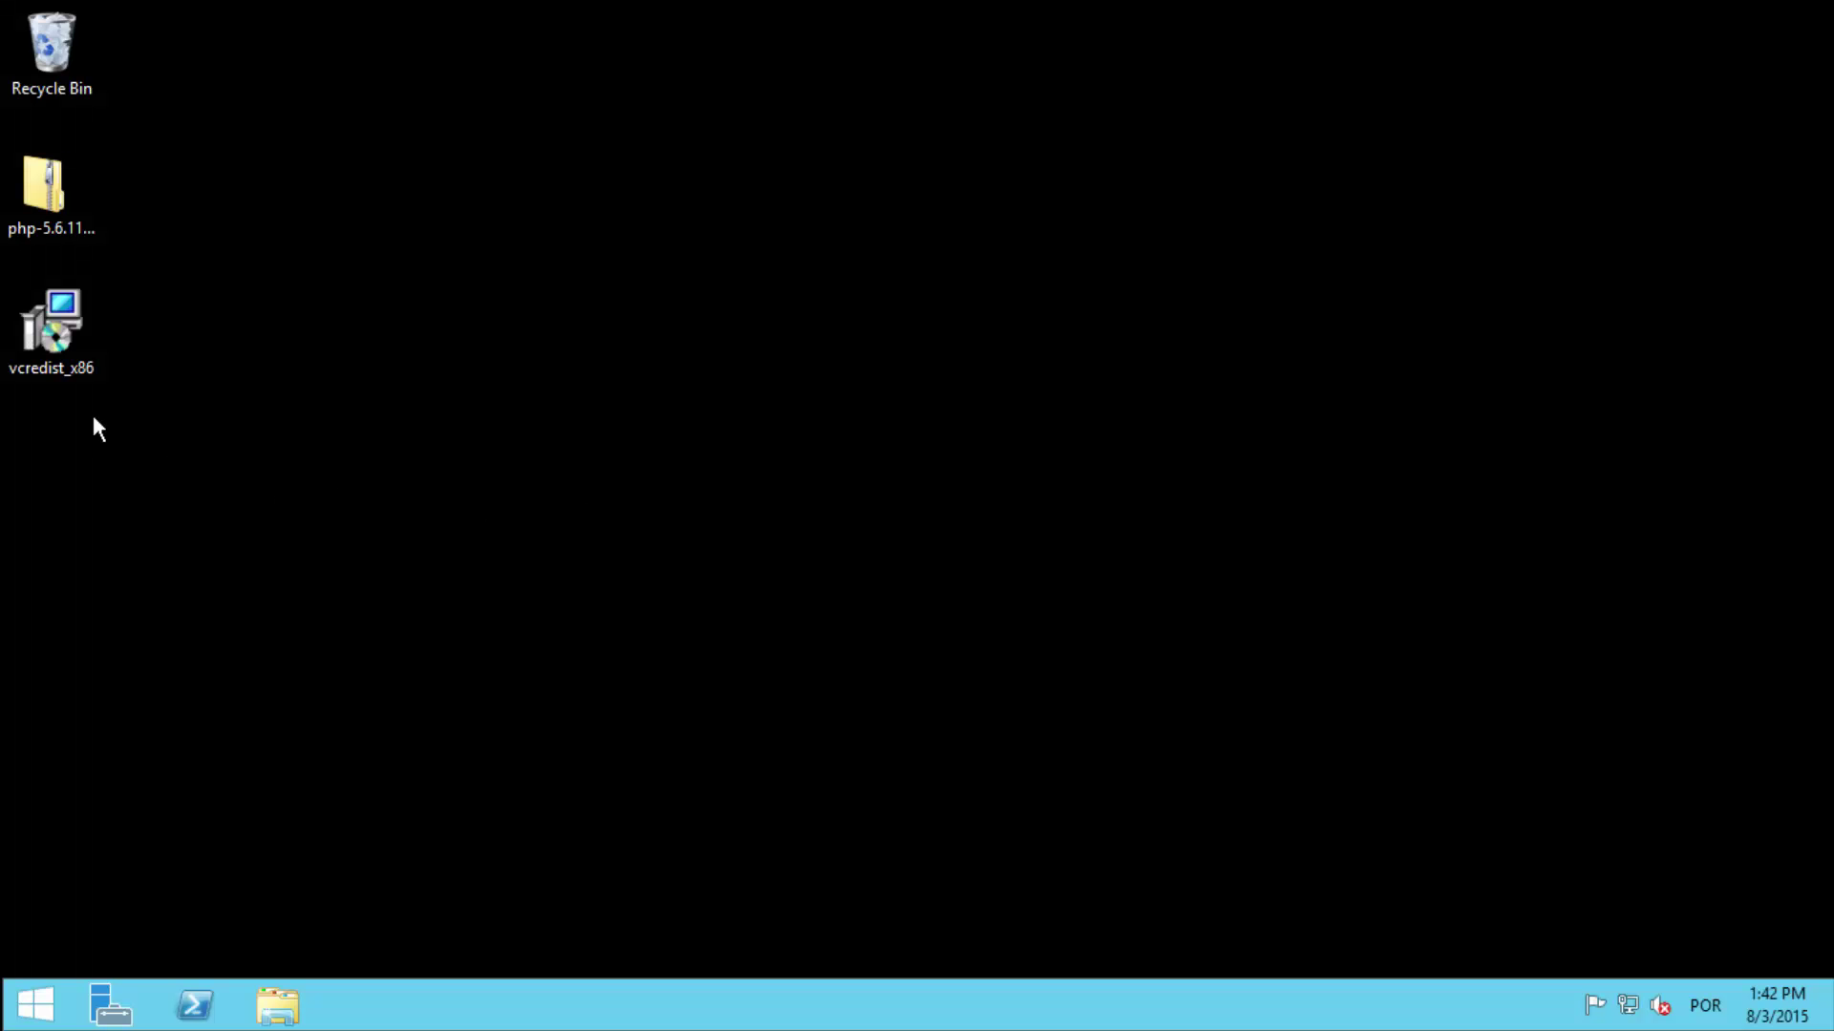
# Run vcredist_x86 as administrator, accept the license terms, and install the Visual C++ 2012 x86 runtime.
pyautogui.rightClick(60, 340)
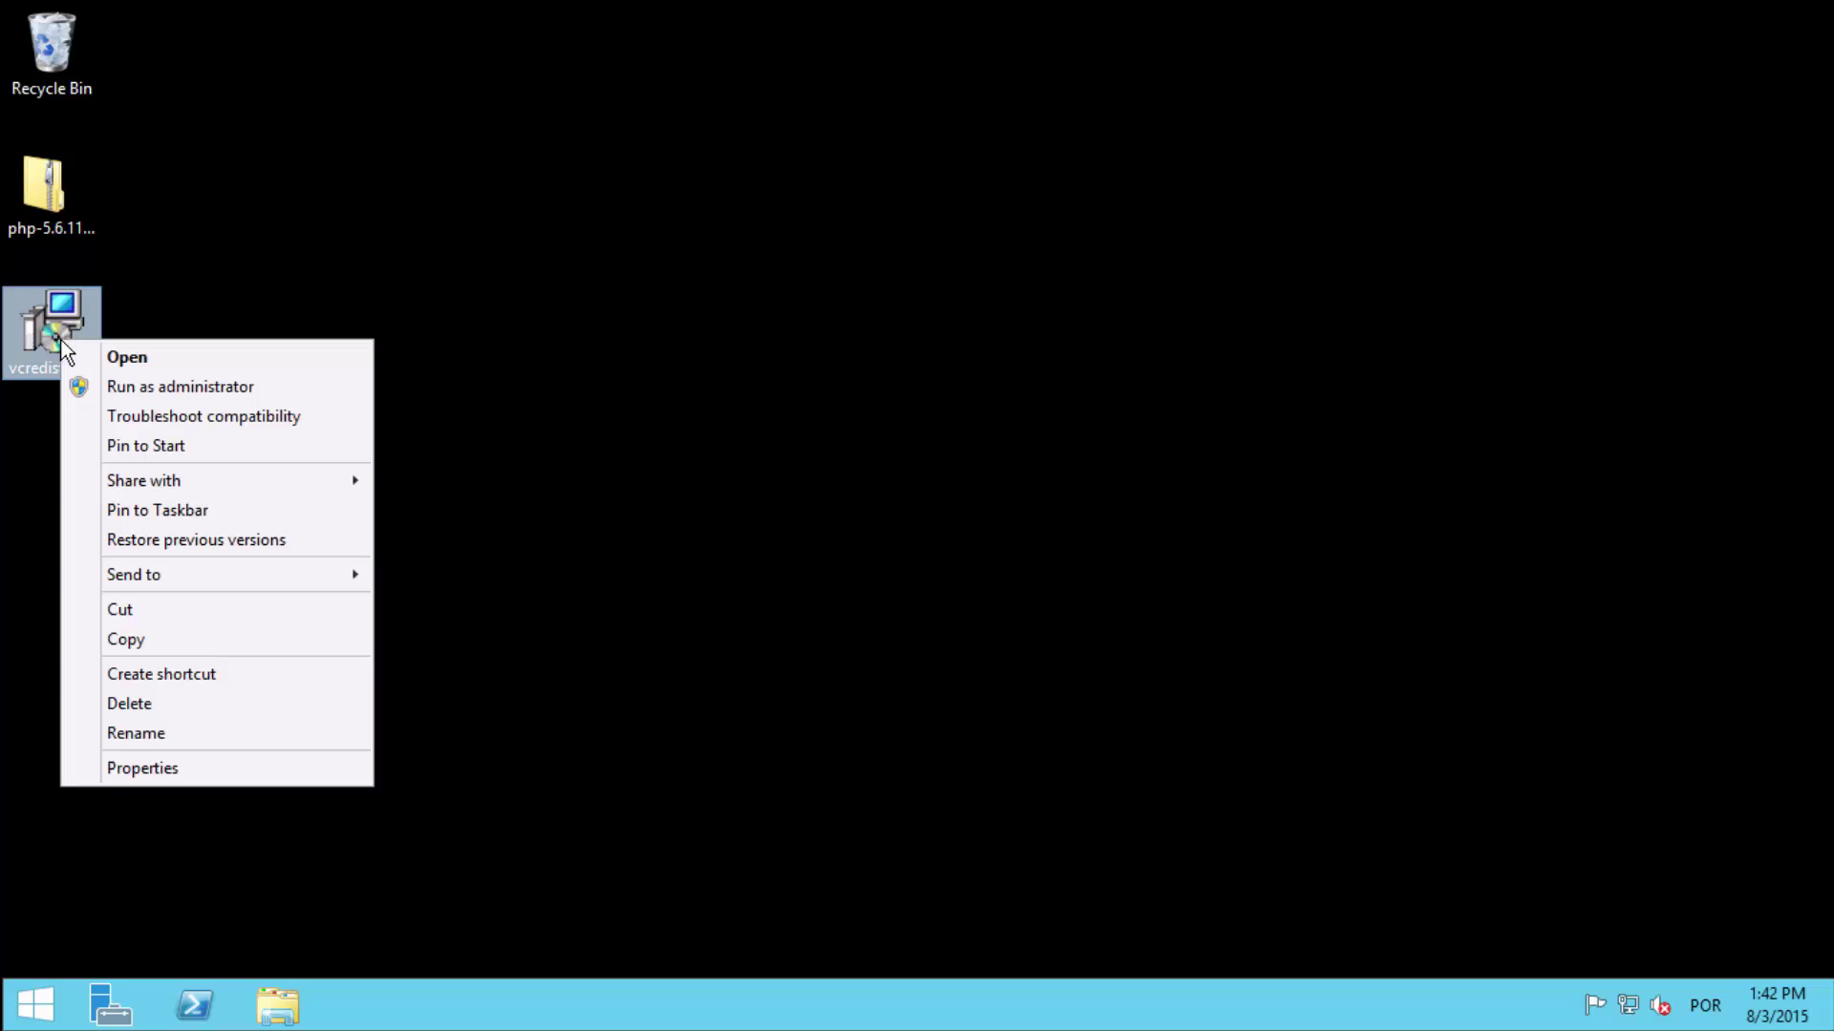
pyautogui.click(191, 385)
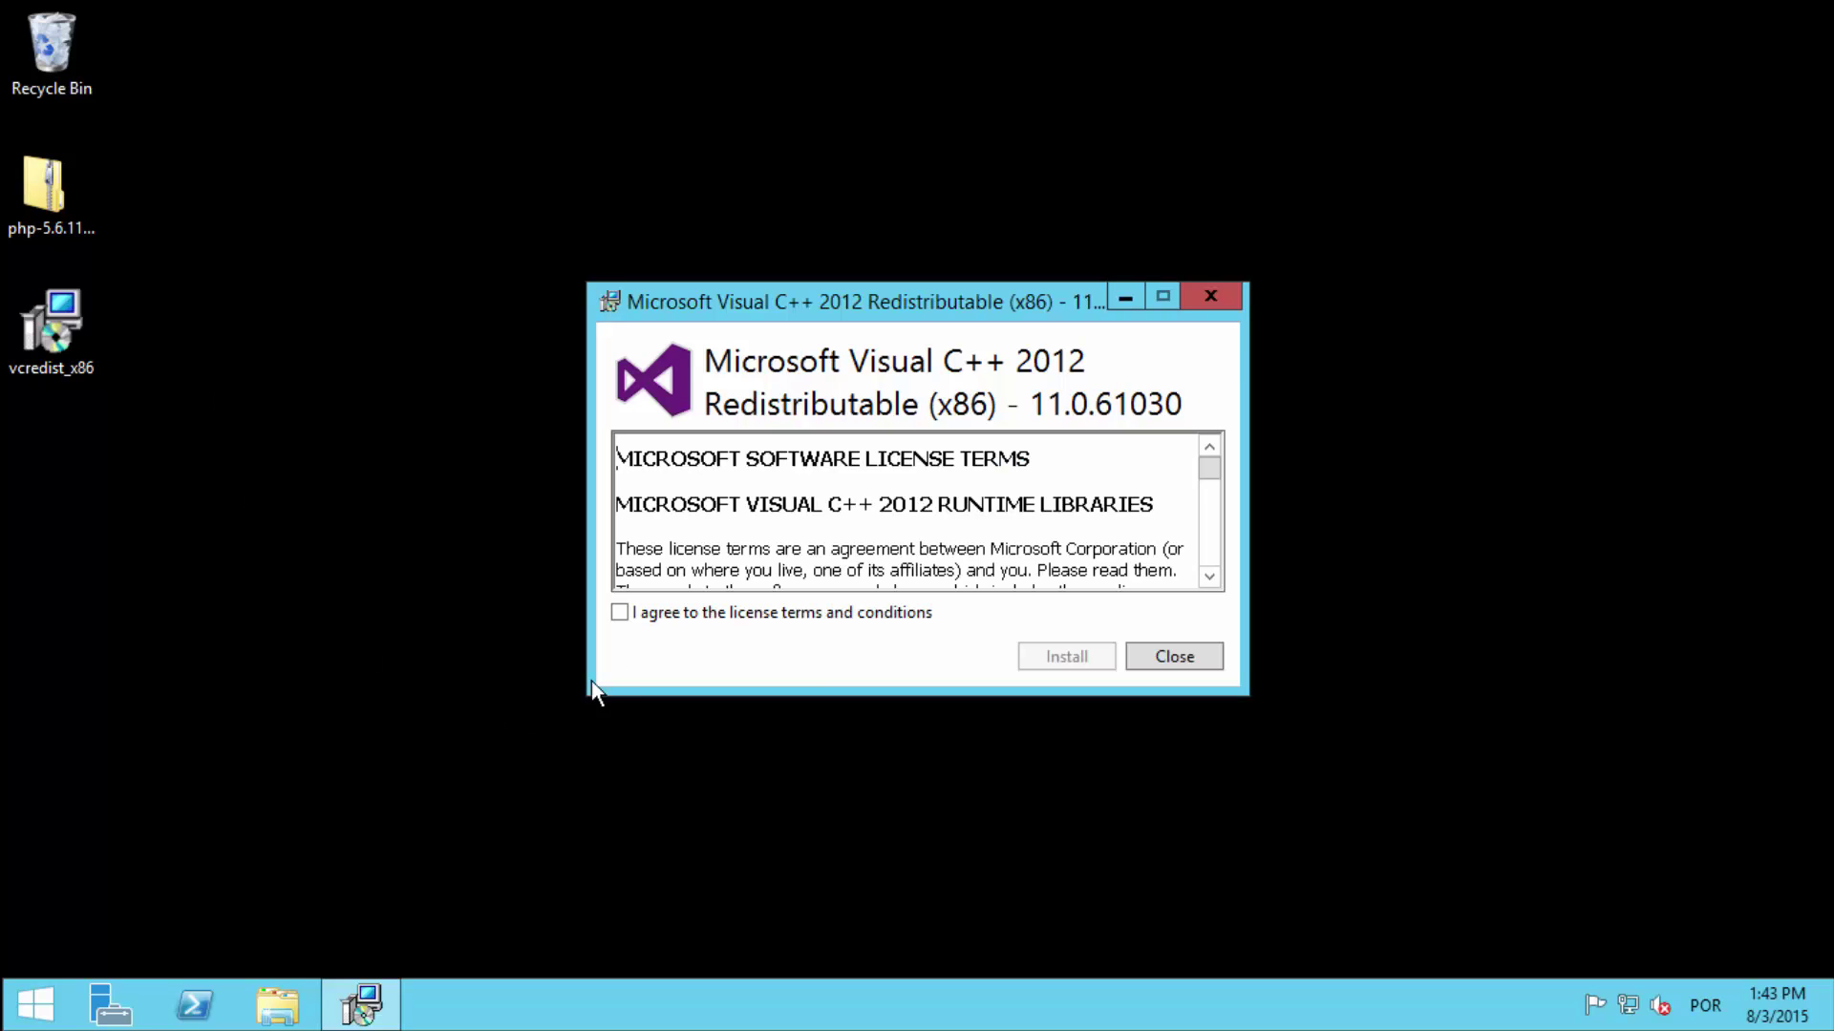
pyautogui.click(625, 614)
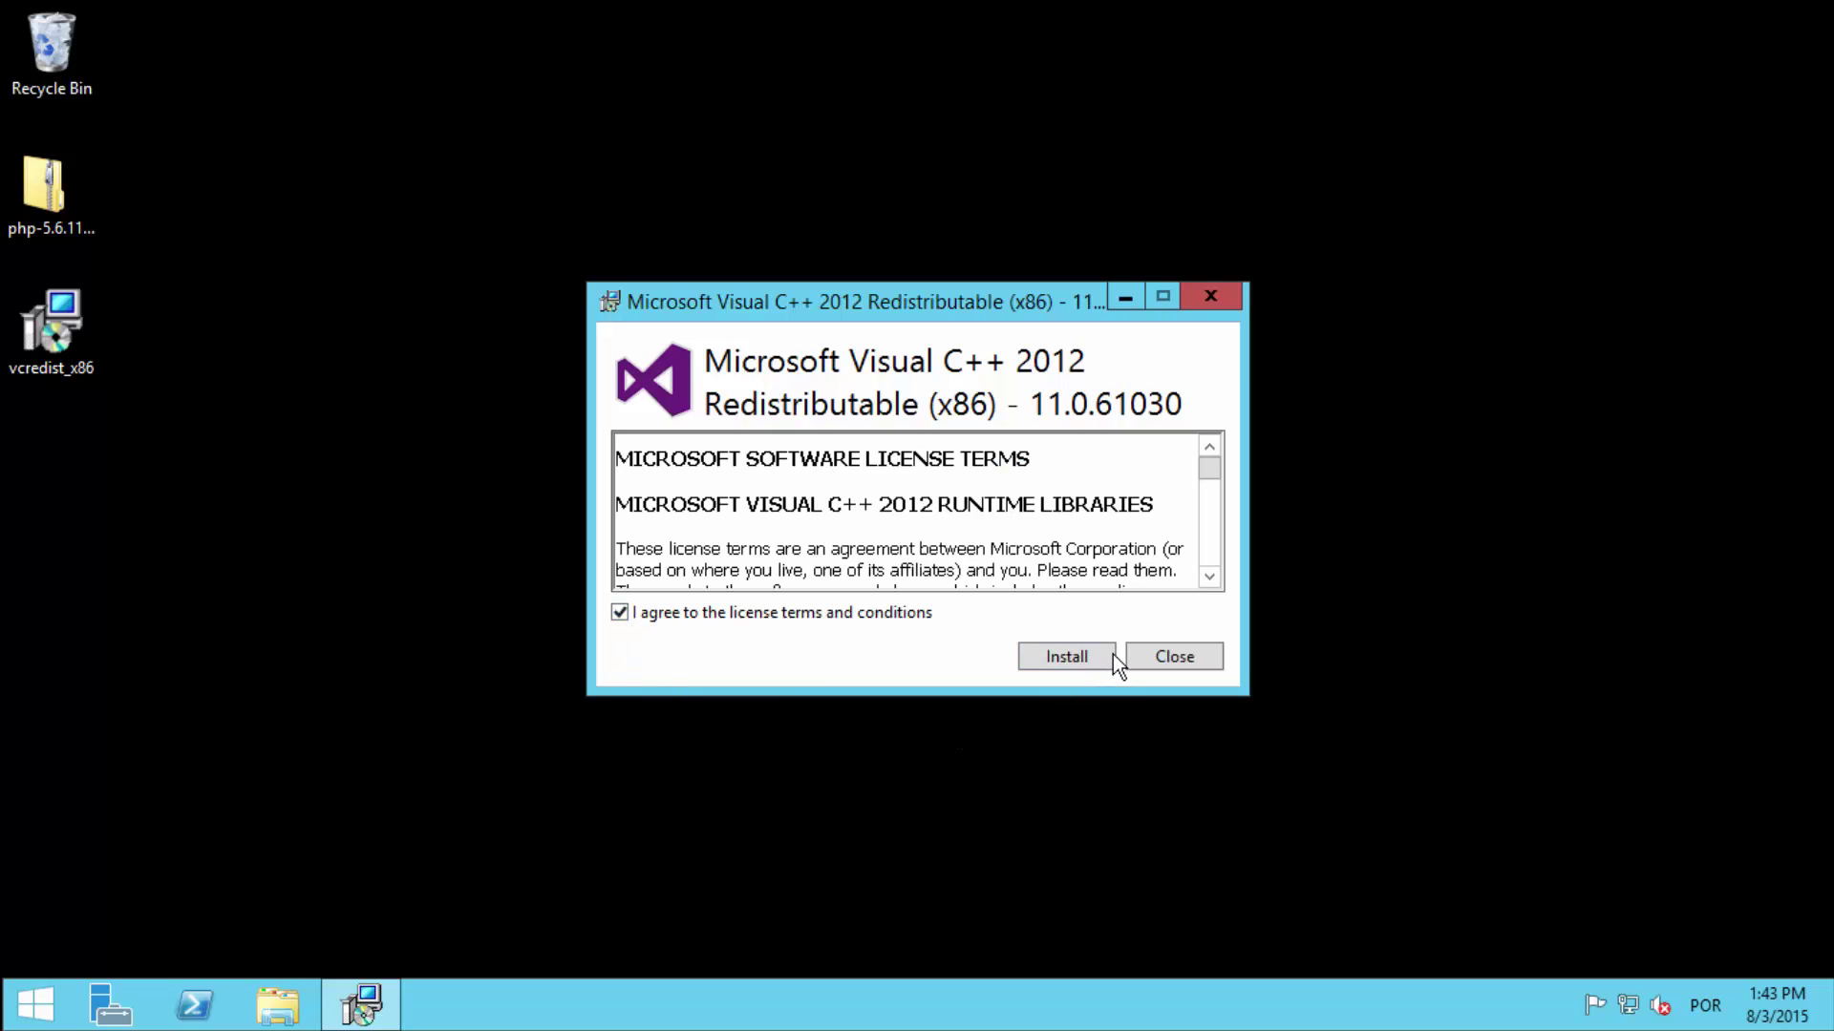
pyautogui.click(1068, 657)
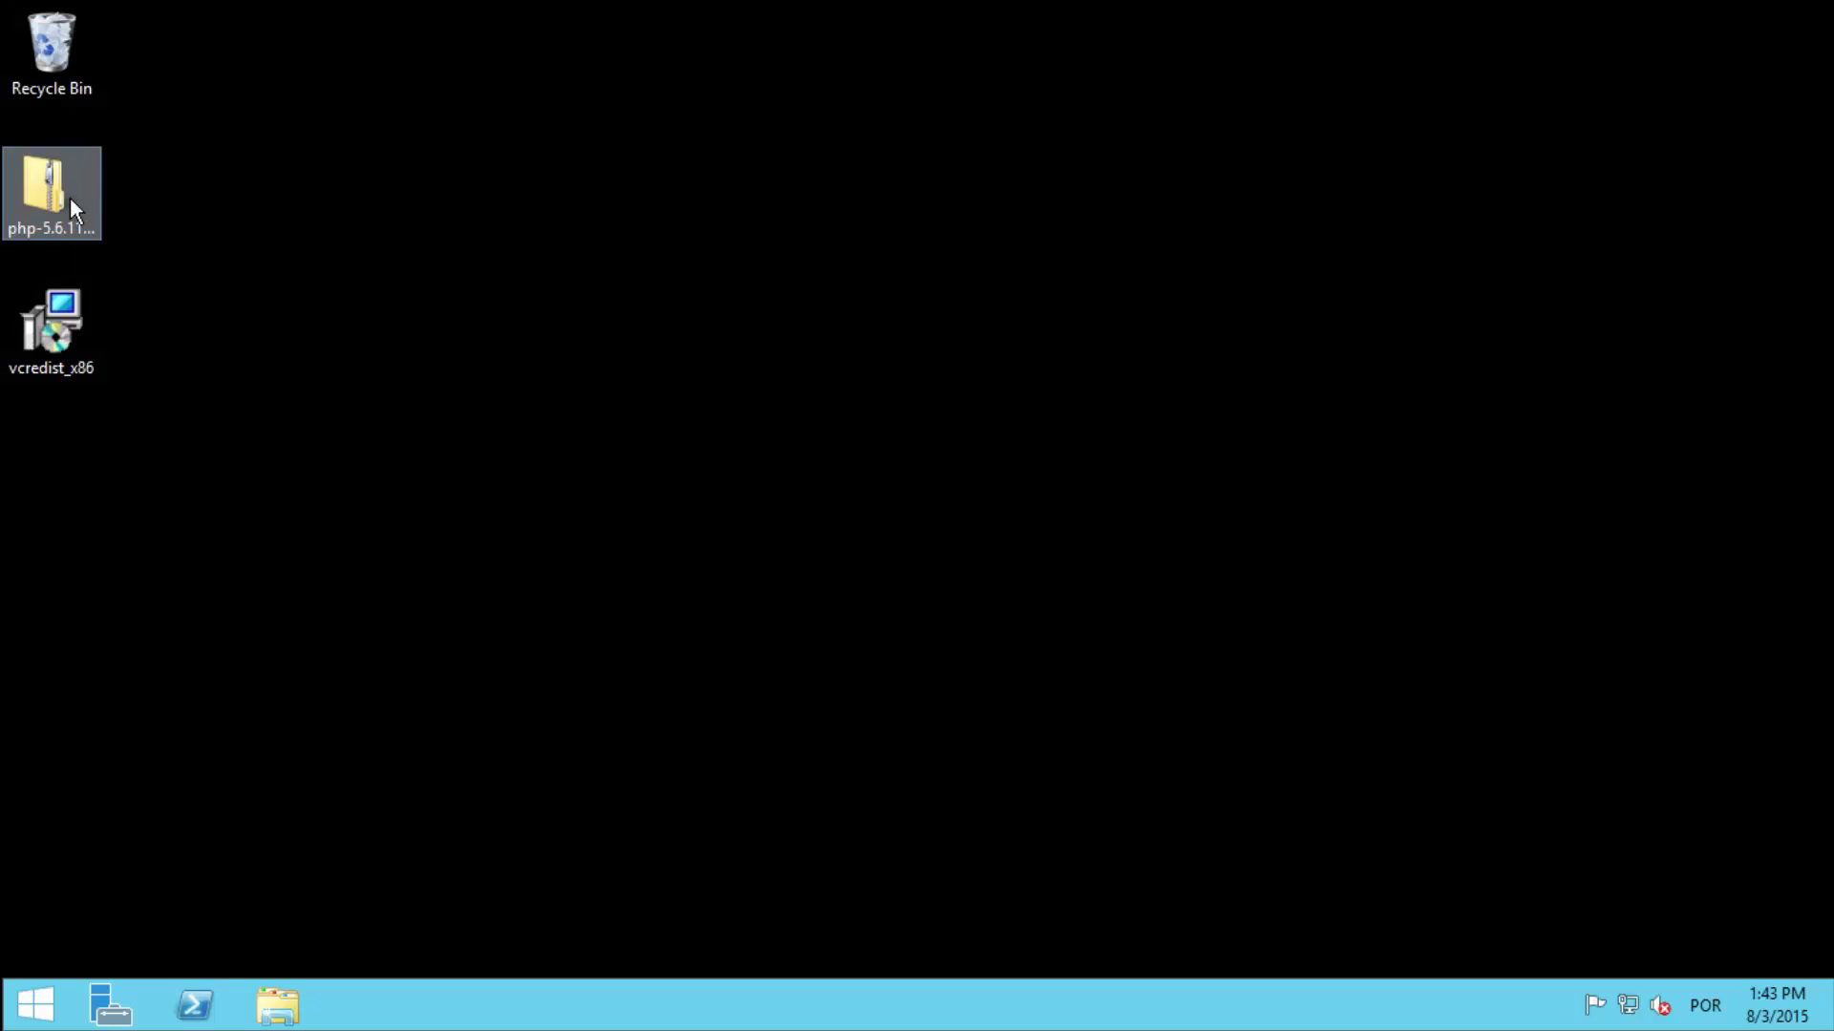
# Extract all of the php-5.6.11 zip into a desktop folder and close the resulting Explorer window.
pyautogui.click(70, 197)
pyautogui.rightClick(72, 199)
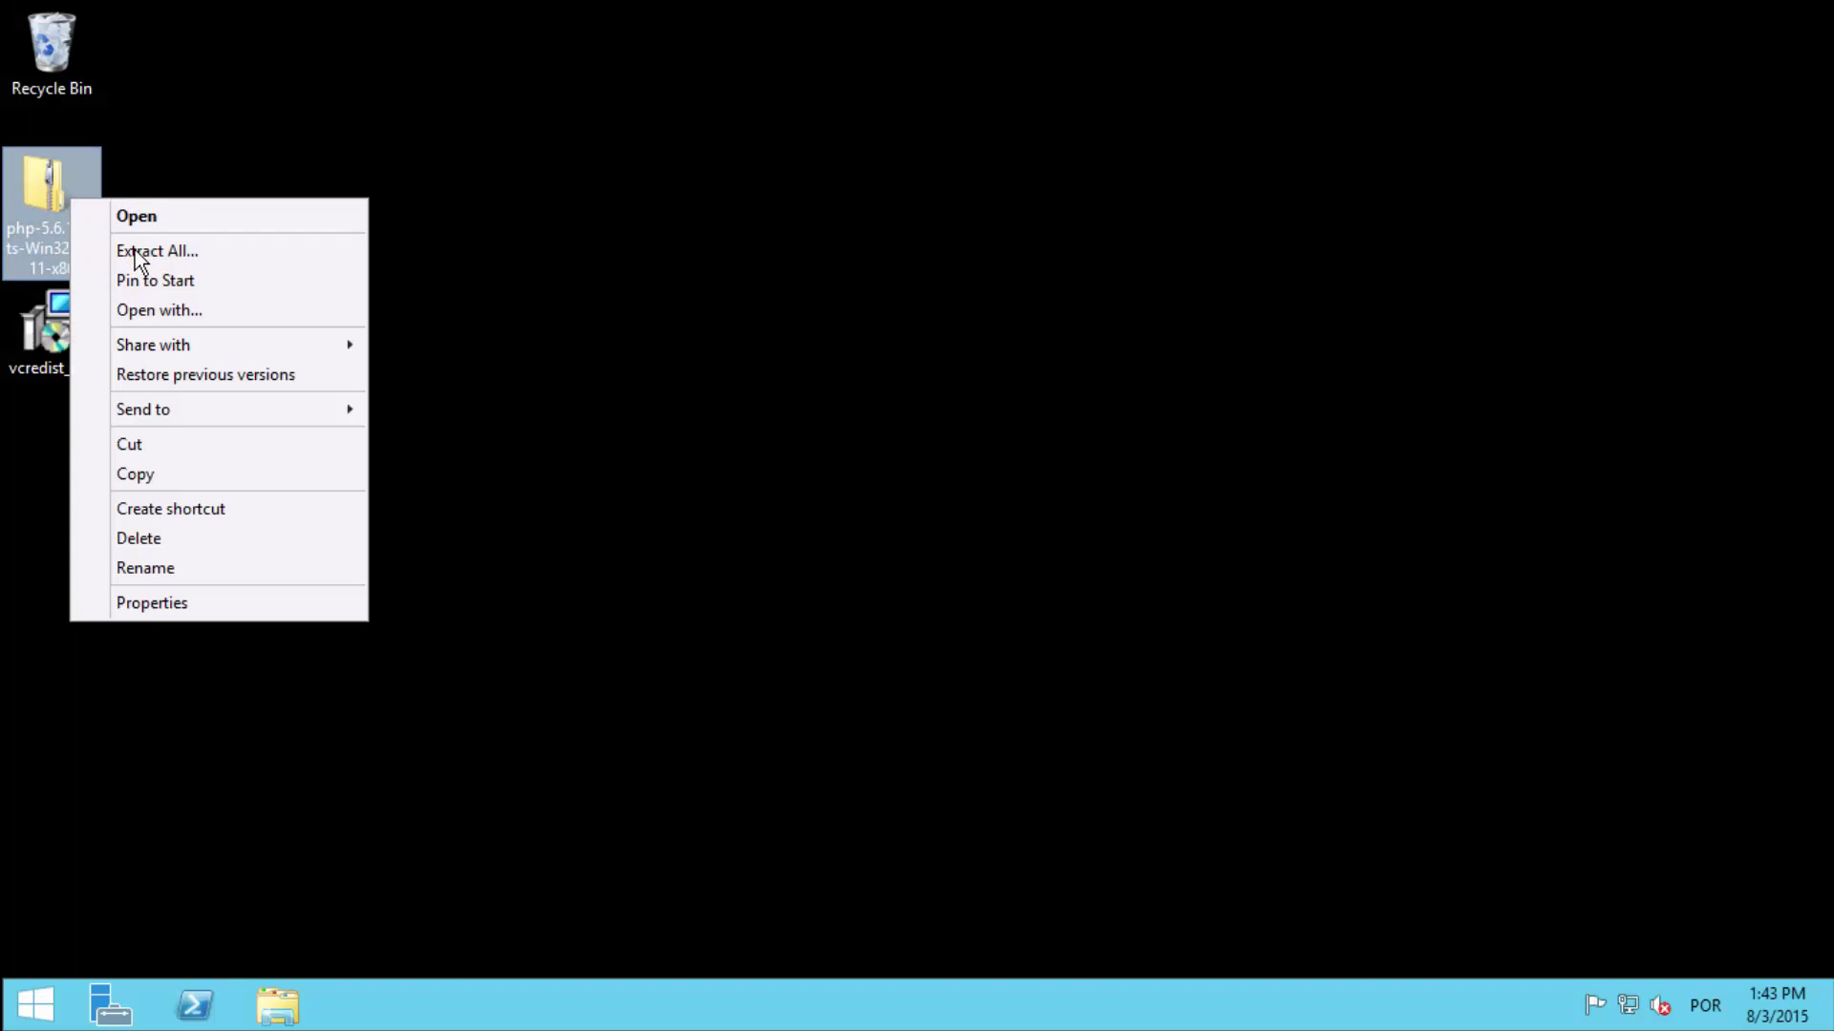
pyautogui.click(254, 260)
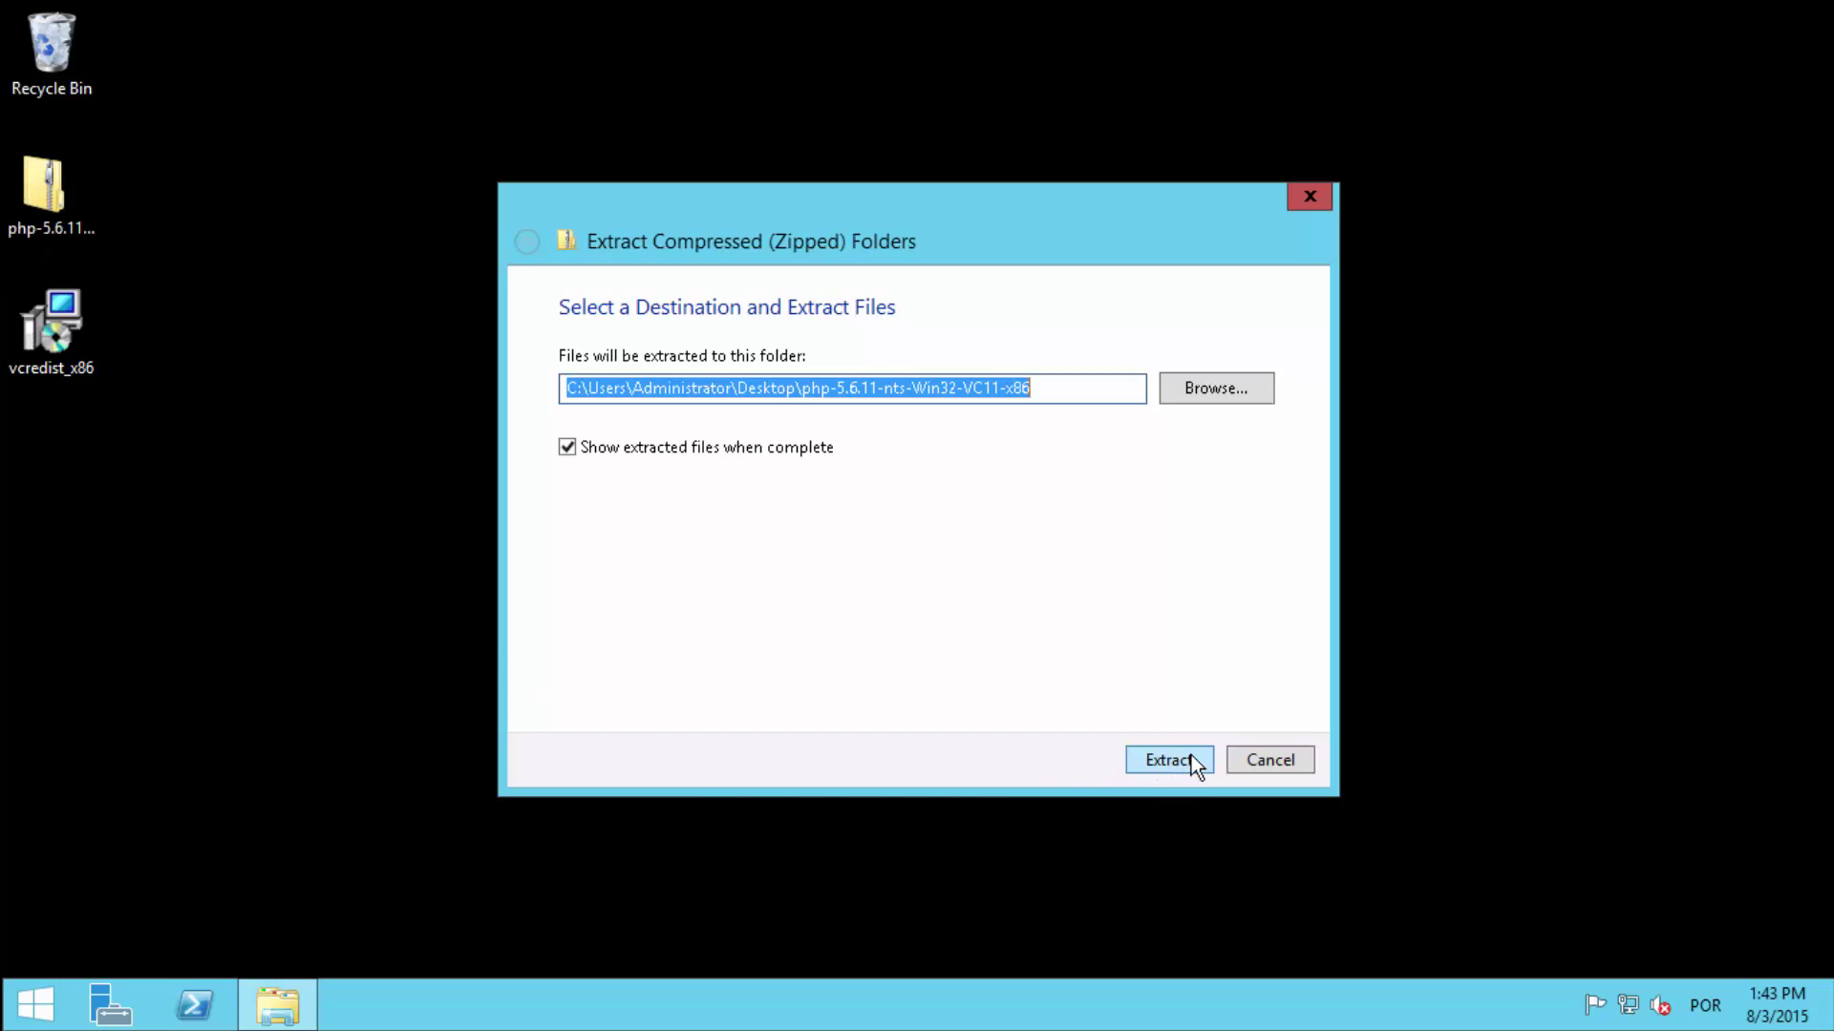
pyautogui.click(1161, 761)
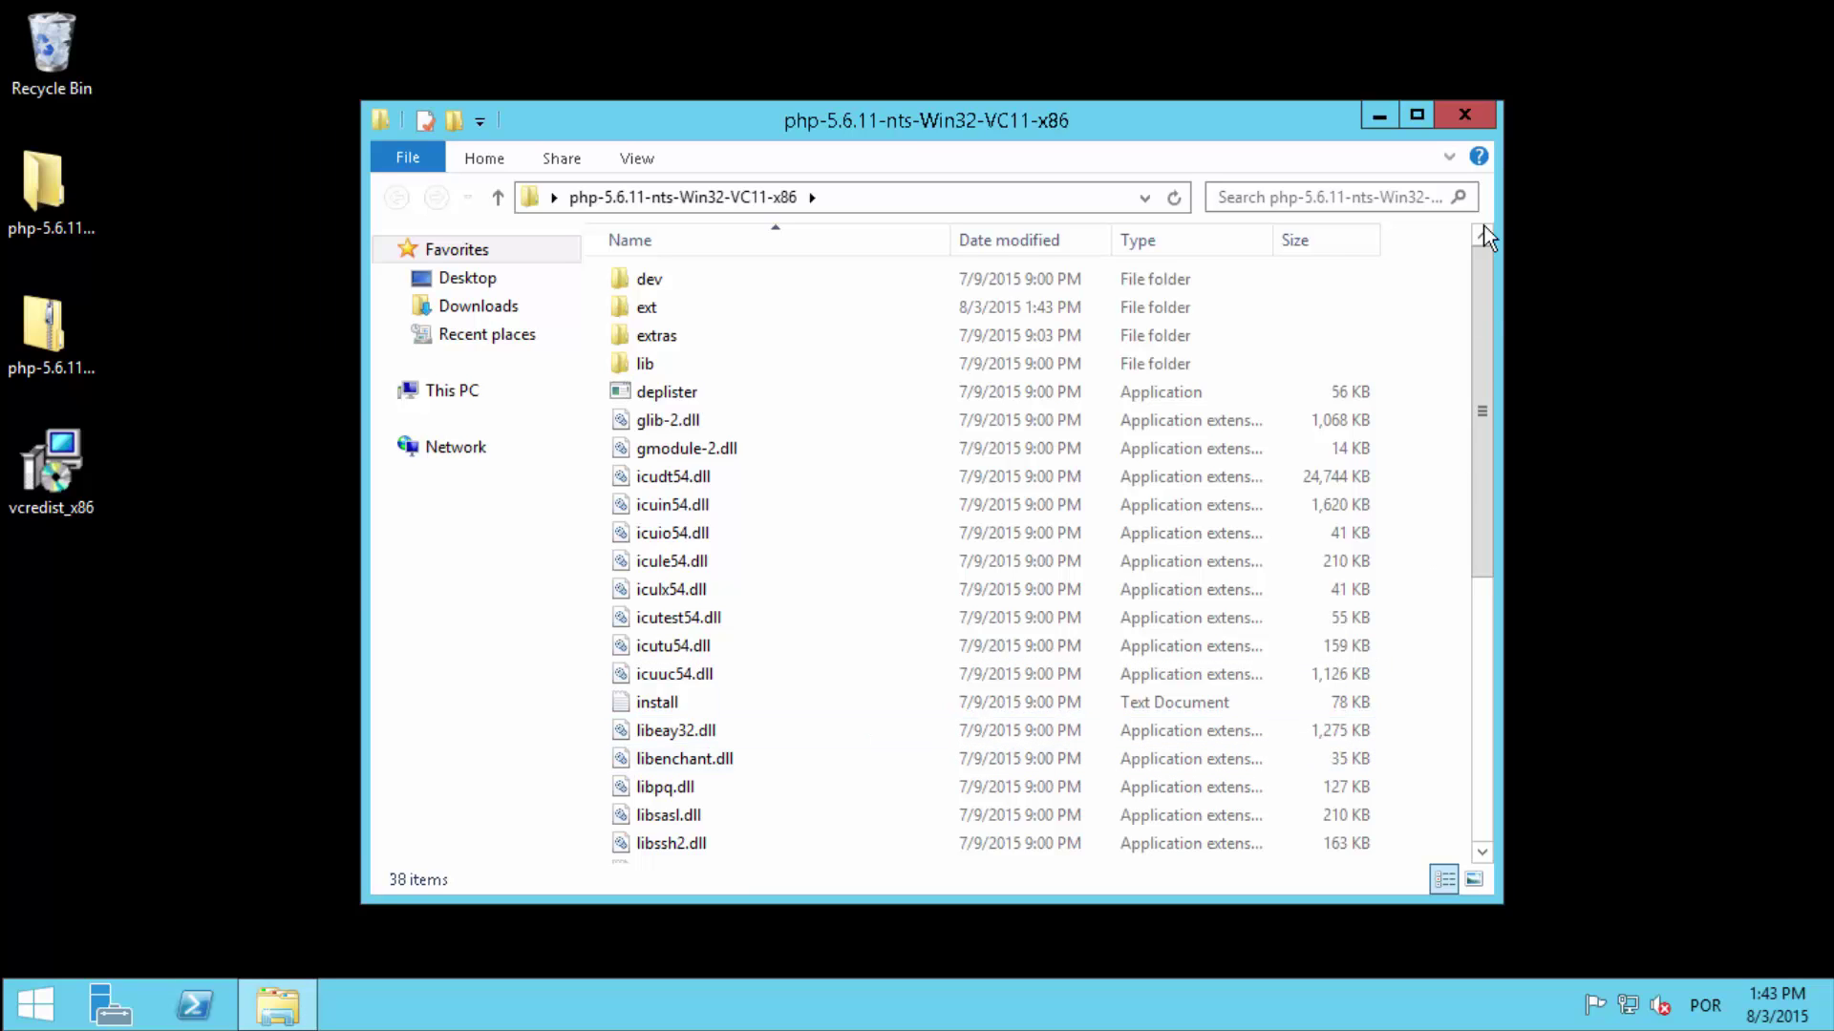
pyautogui.click(1466, 117)
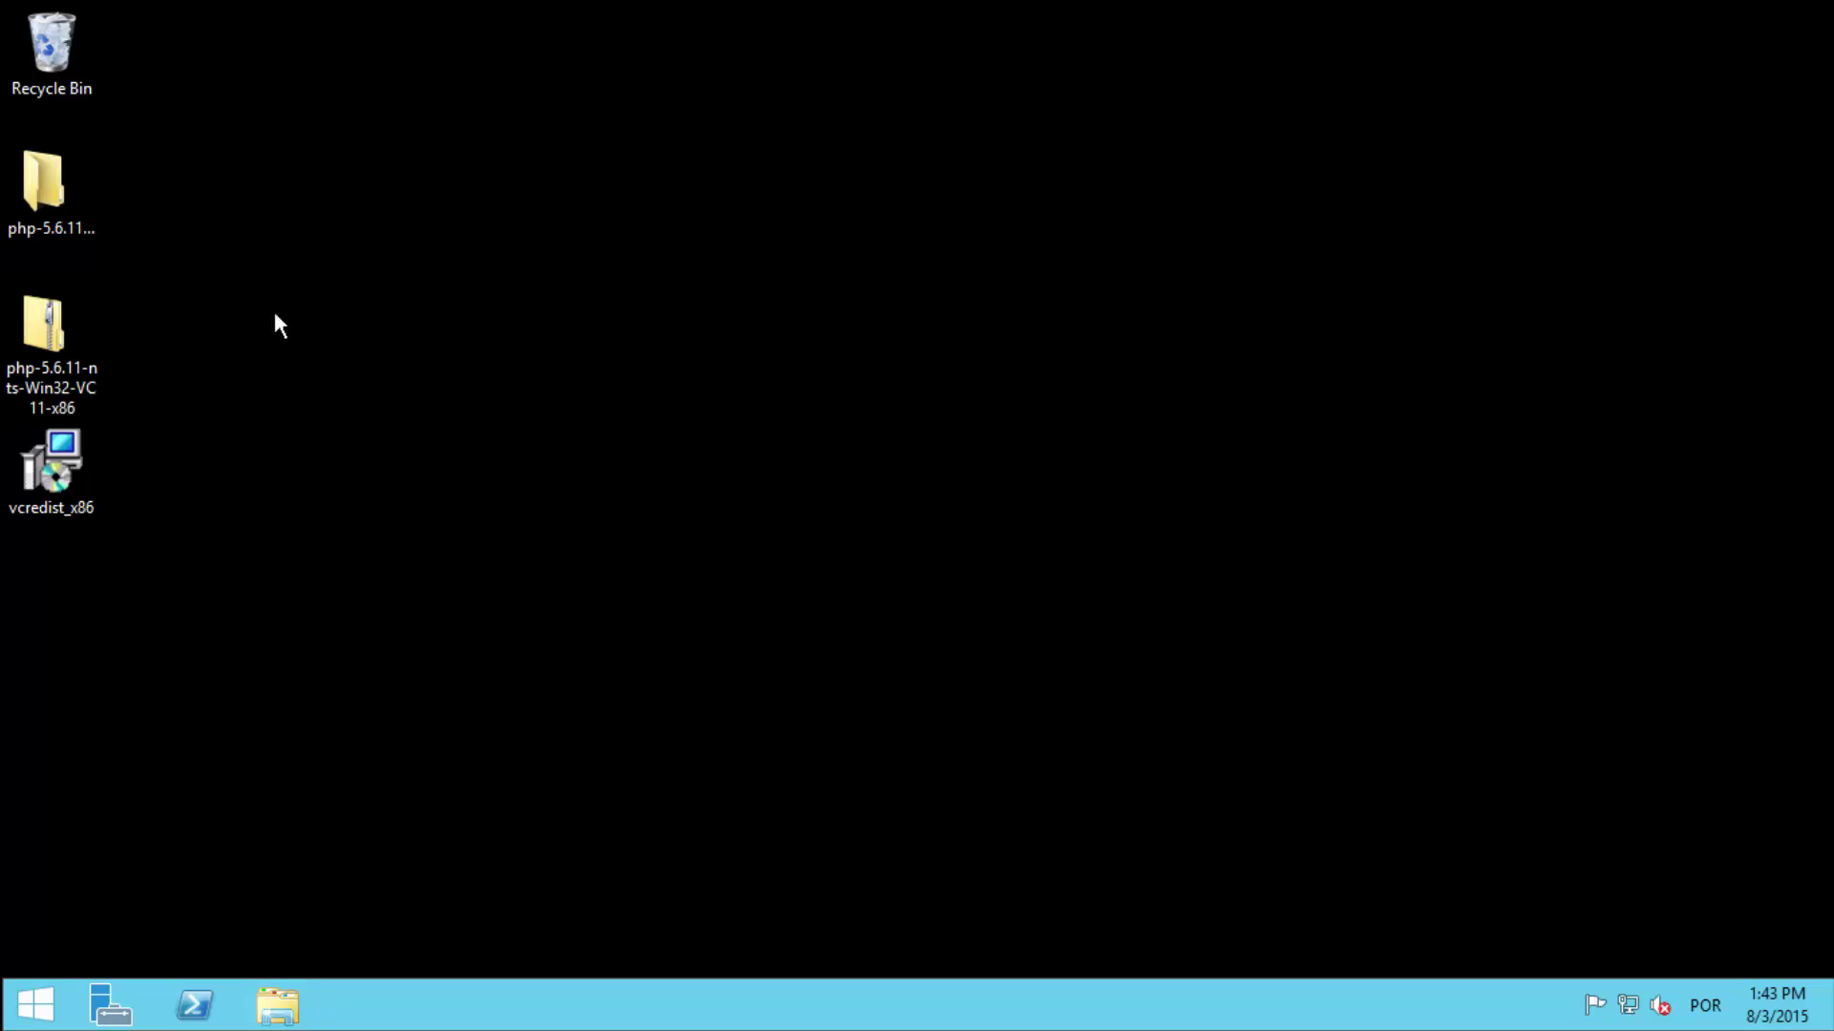
# Rename the extracted php-5.6.11-nts-Win32-VC11-x86 folder to php.
pyautogui.click(55, 196)
pyautogui.rightClick(56, 196)
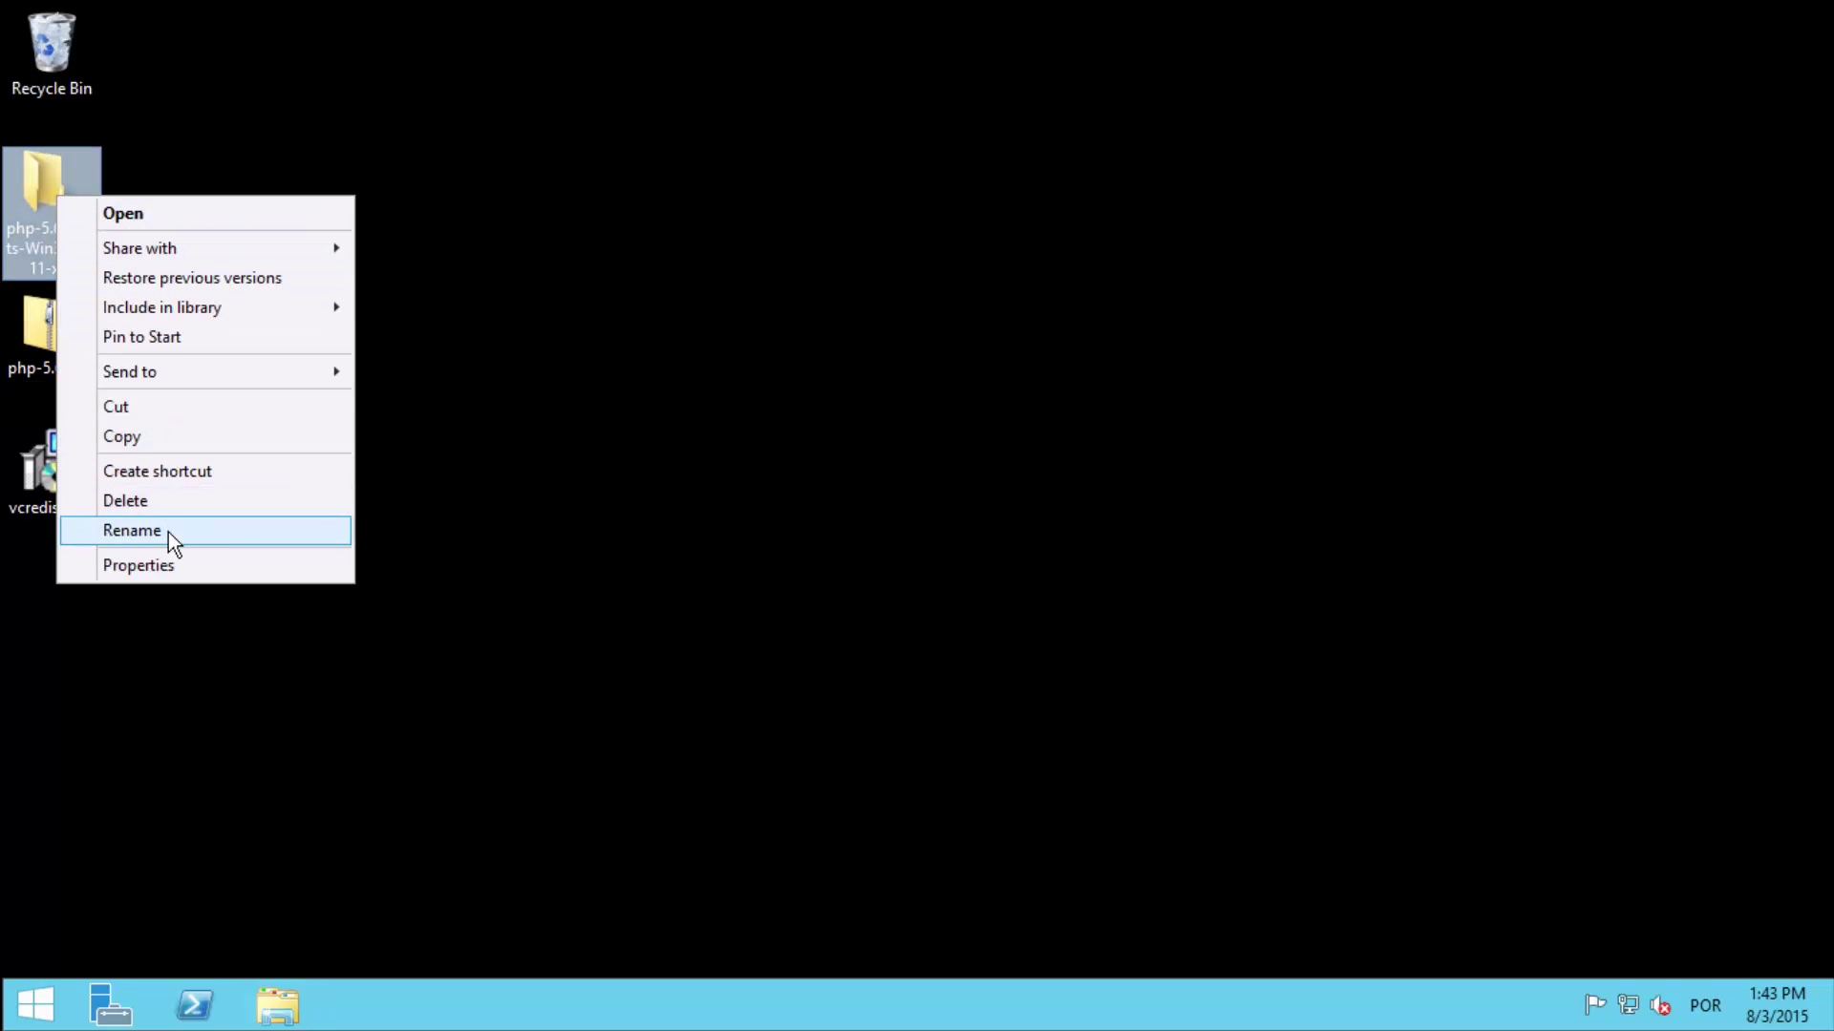
pyautogui.click(237, 532)
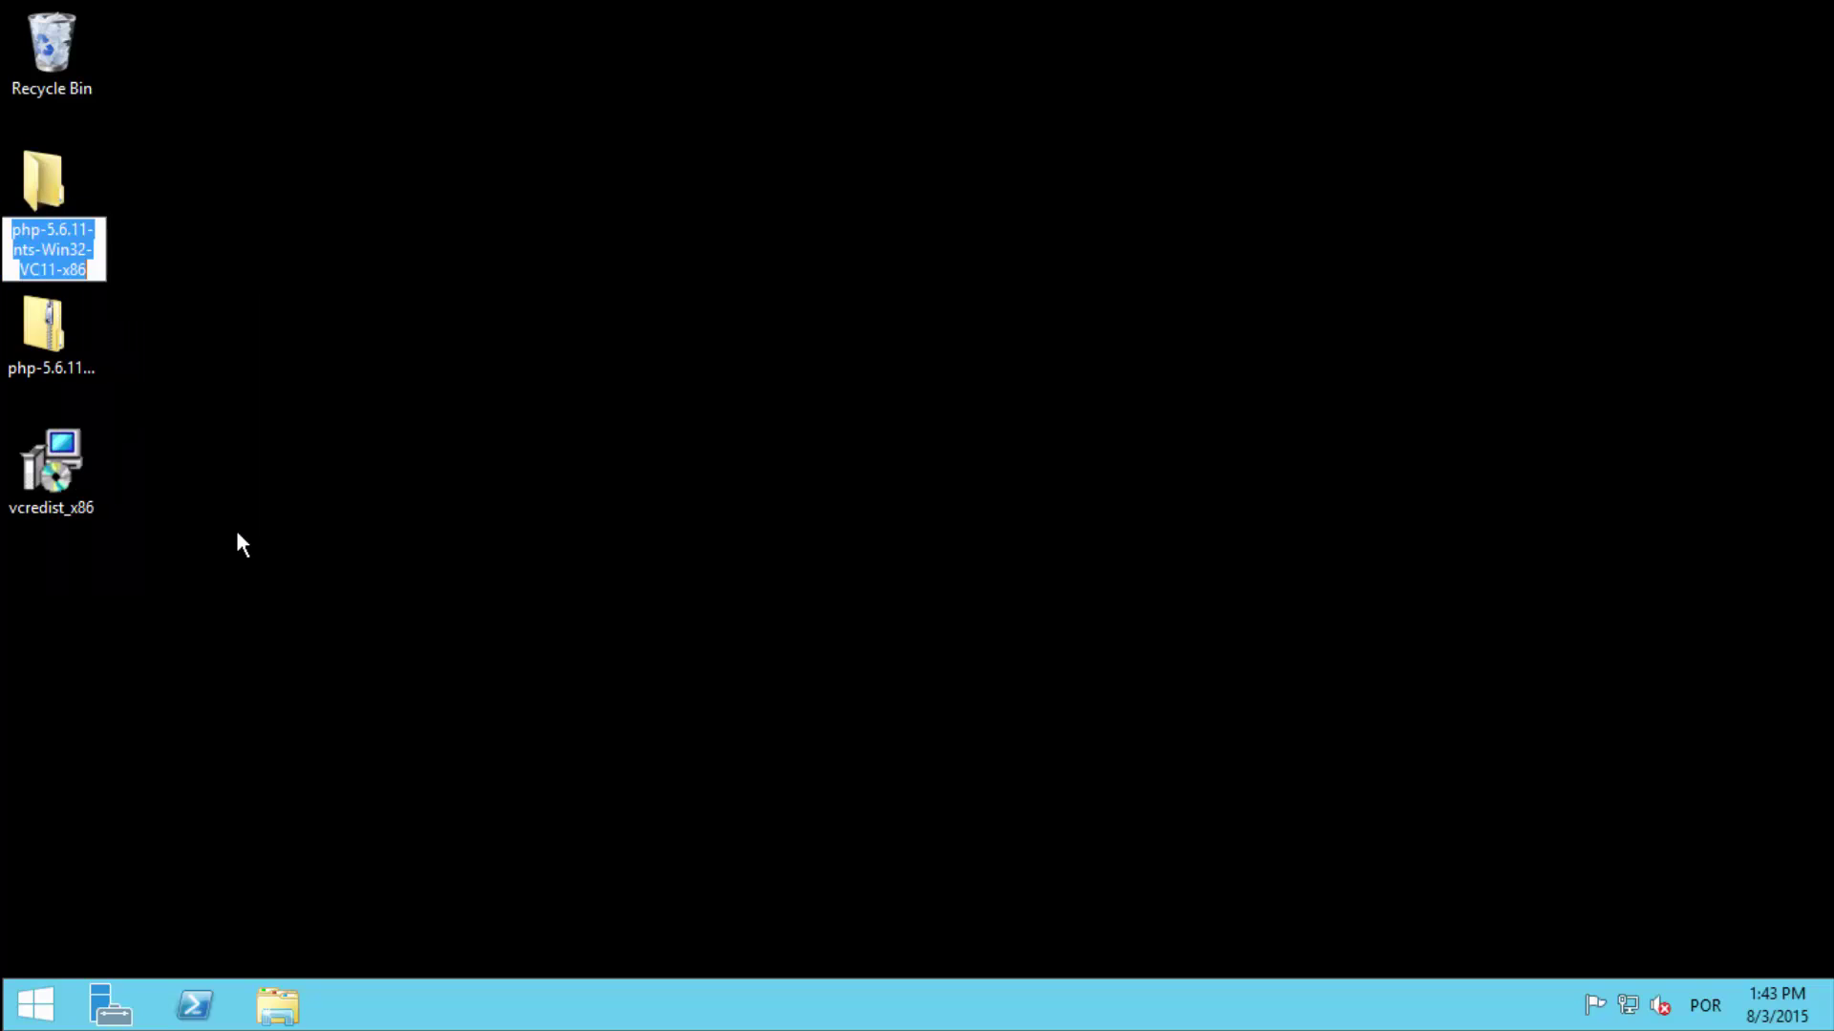
pyautogui.write('php')
pyautogui.press('Return')
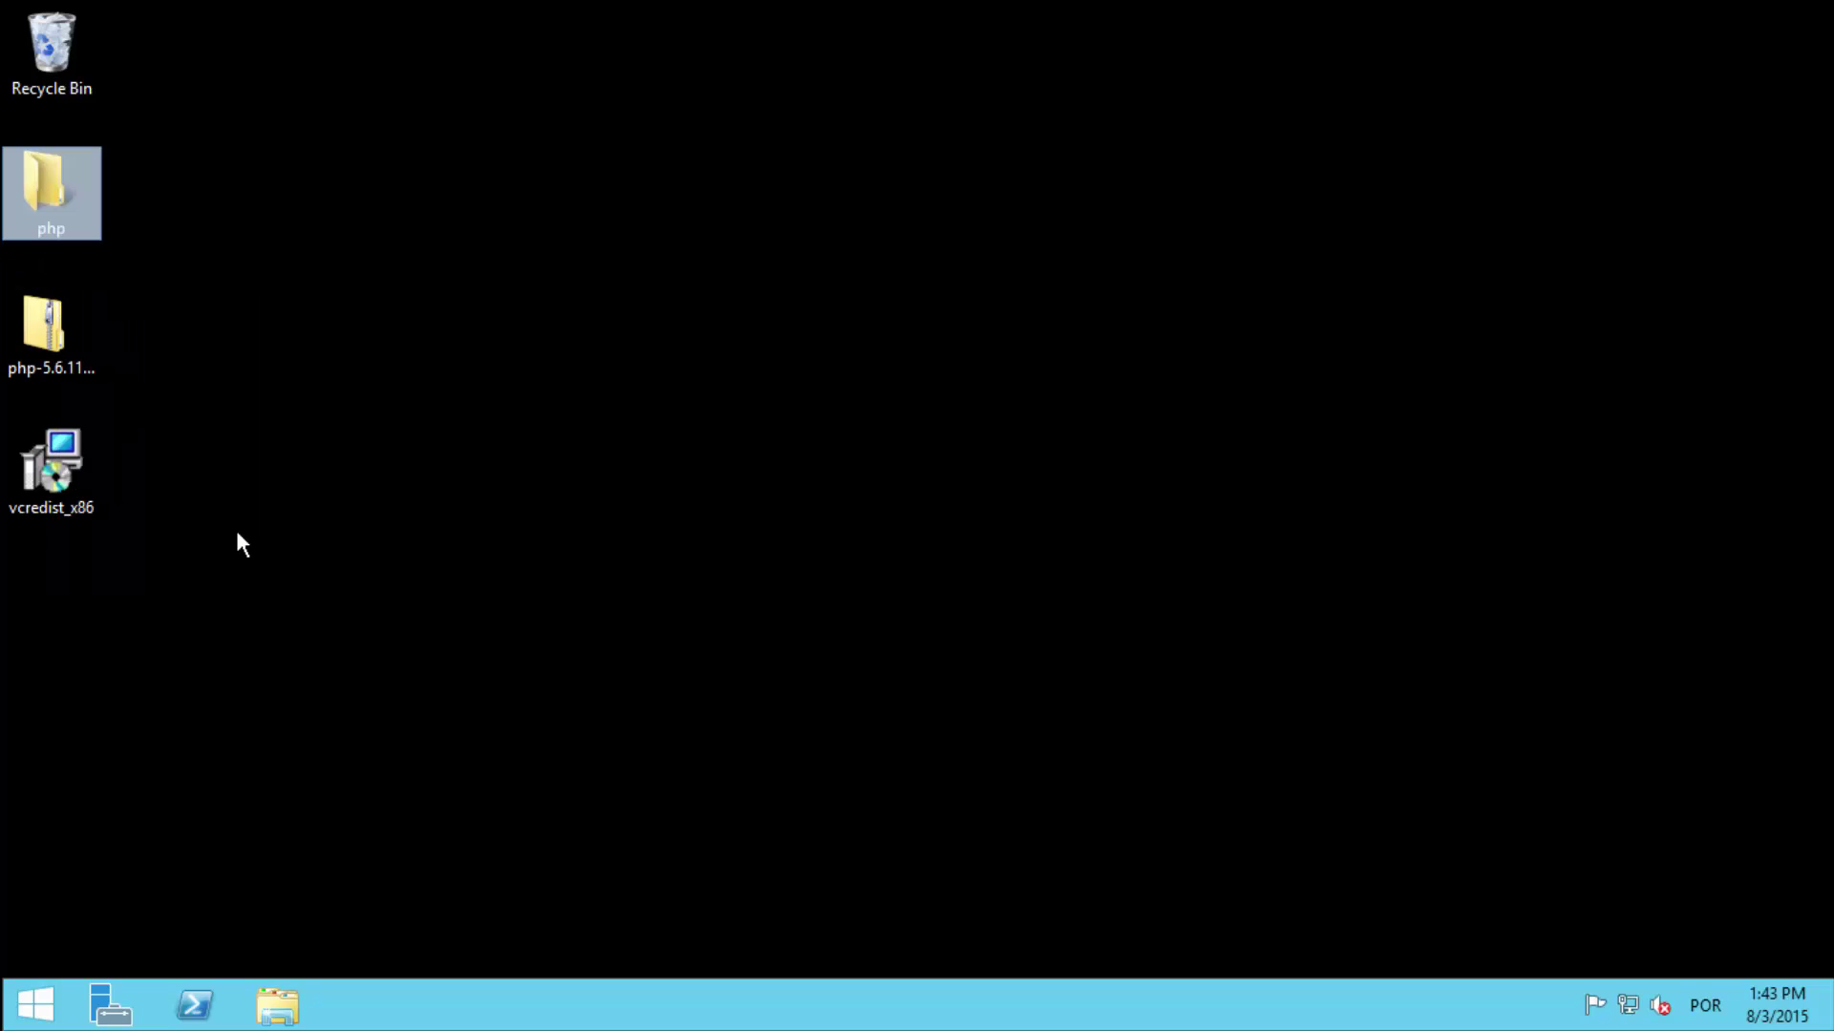
# Cut the php folder from the desktop and paste it into the root of Local Disk (C:).
pyautogui.rightClick(75, 198)
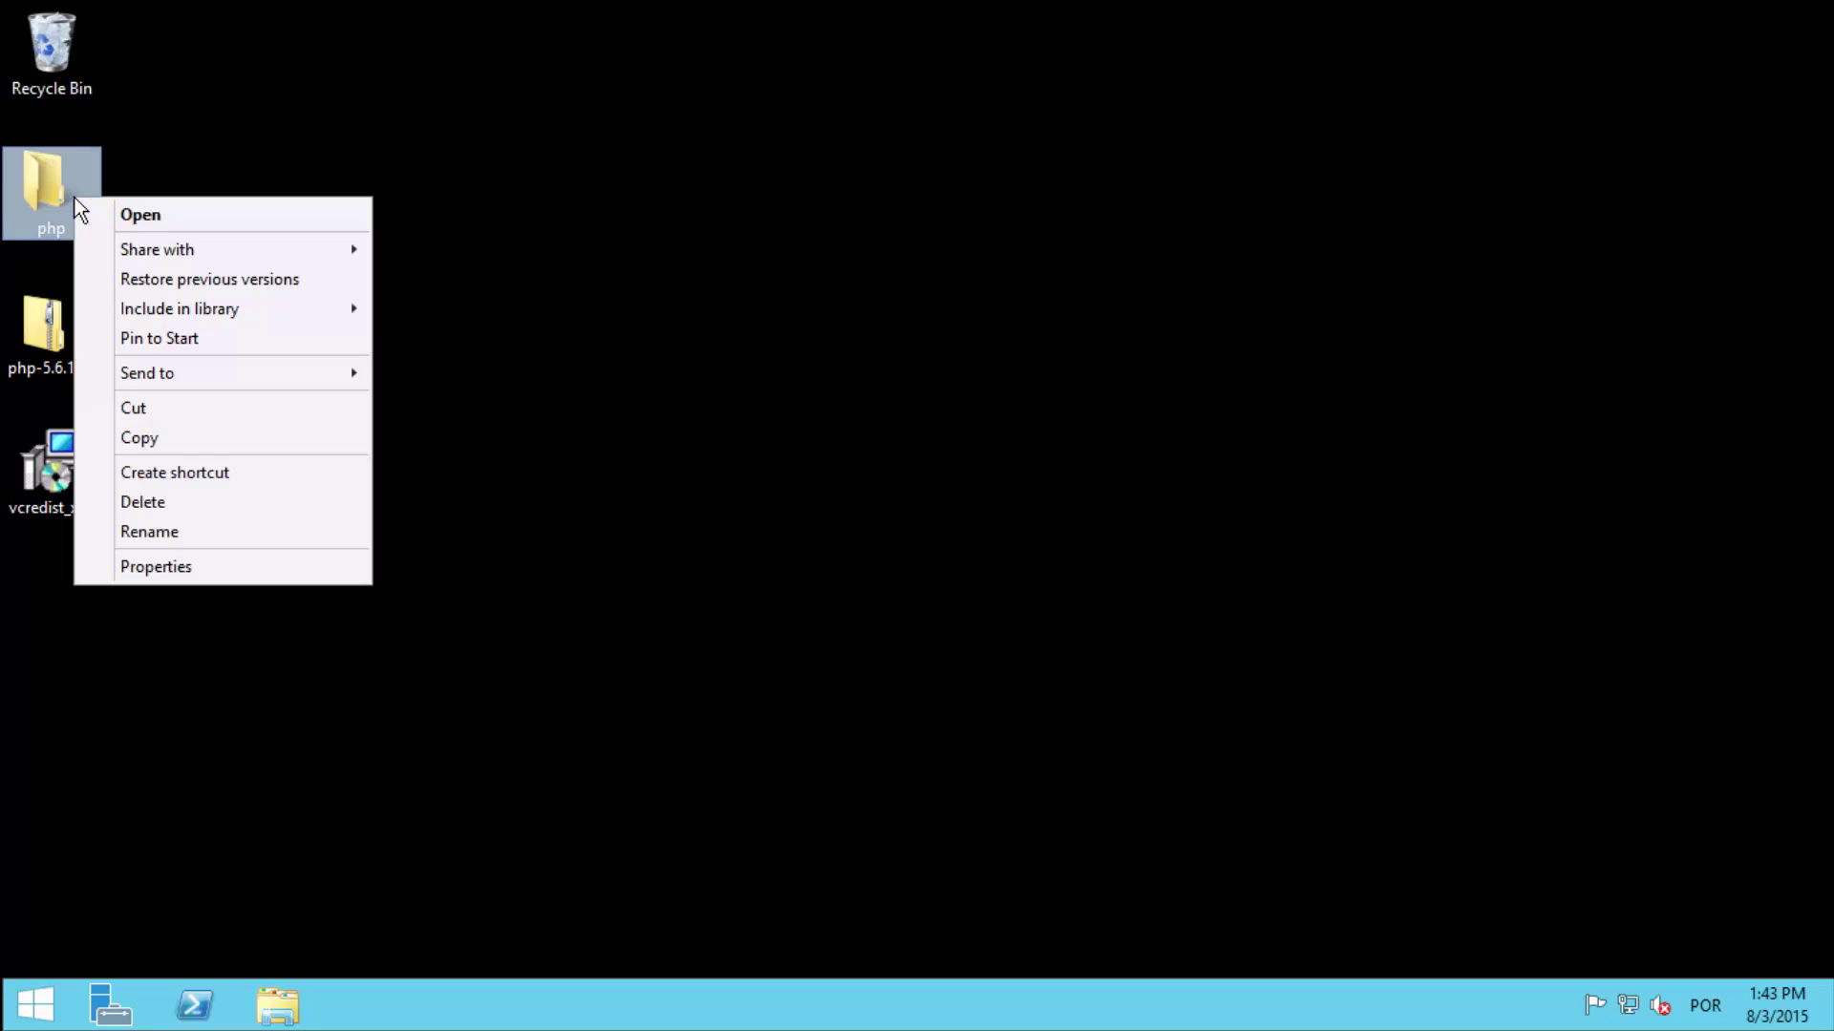
pyautogui.click(222, 409)
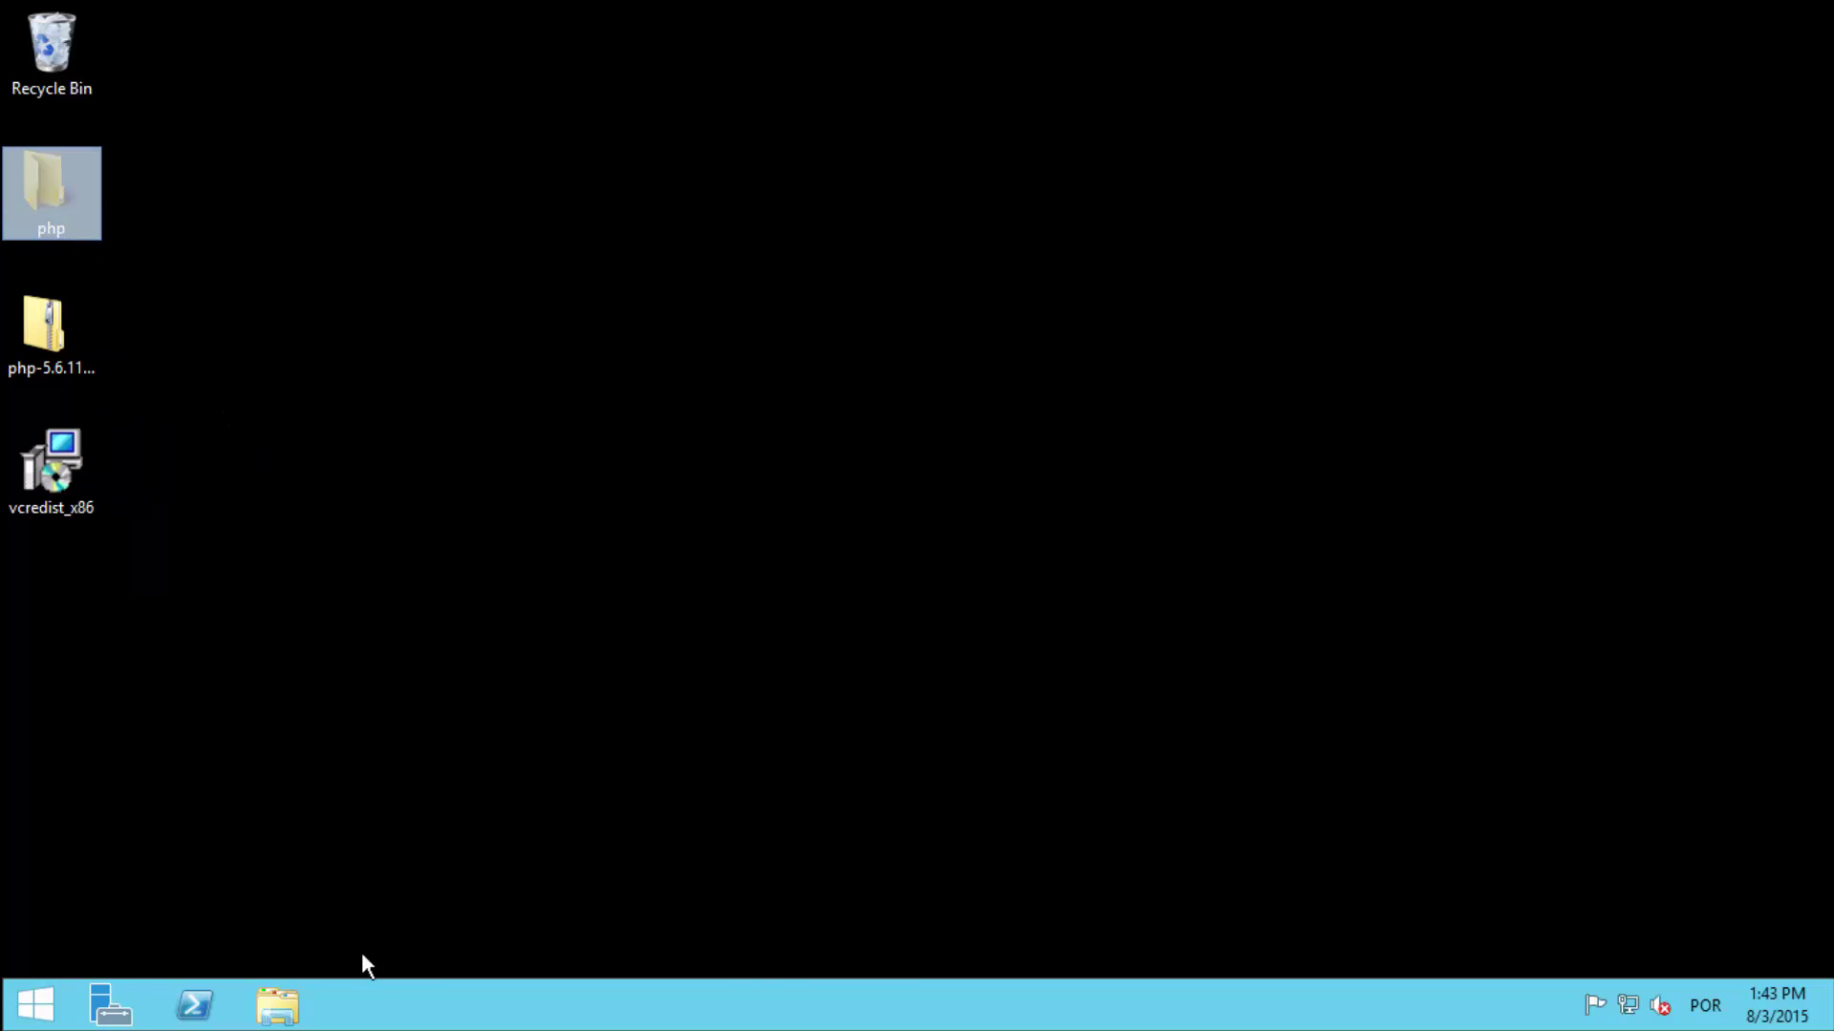
pyautogui.click(286, 1013)
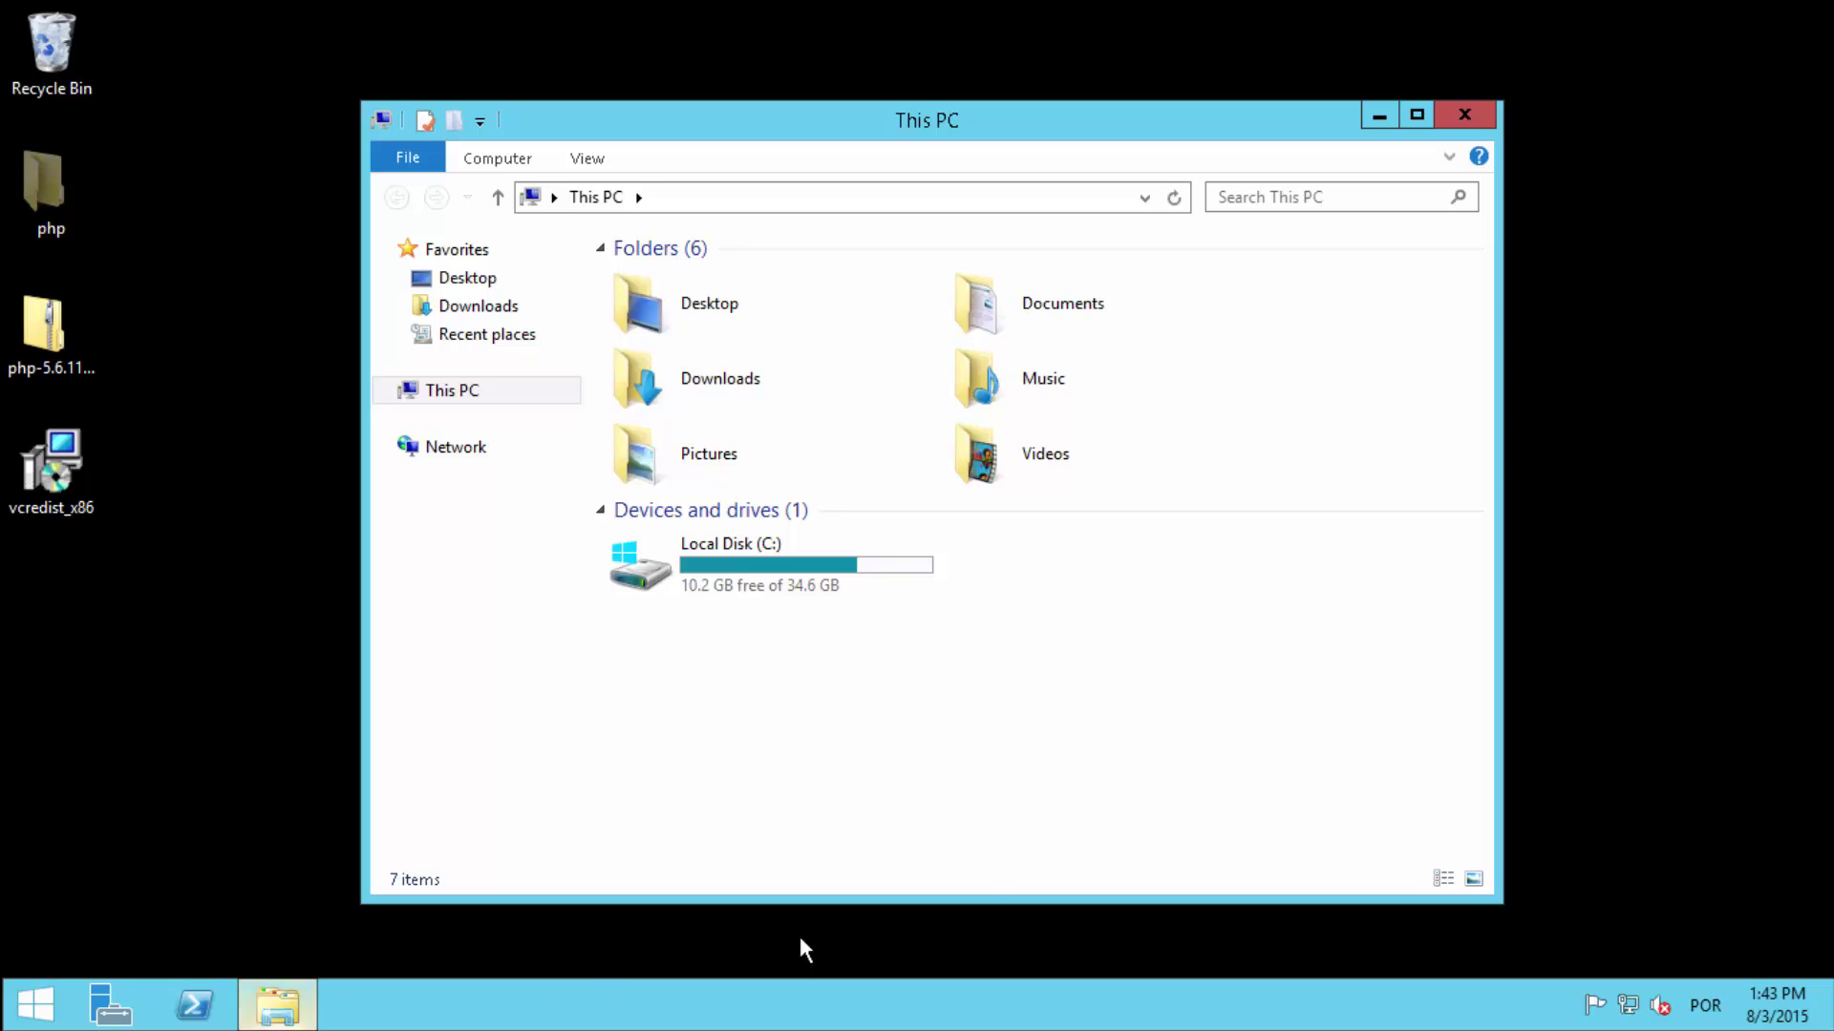
pyautogui.click(732, 569)
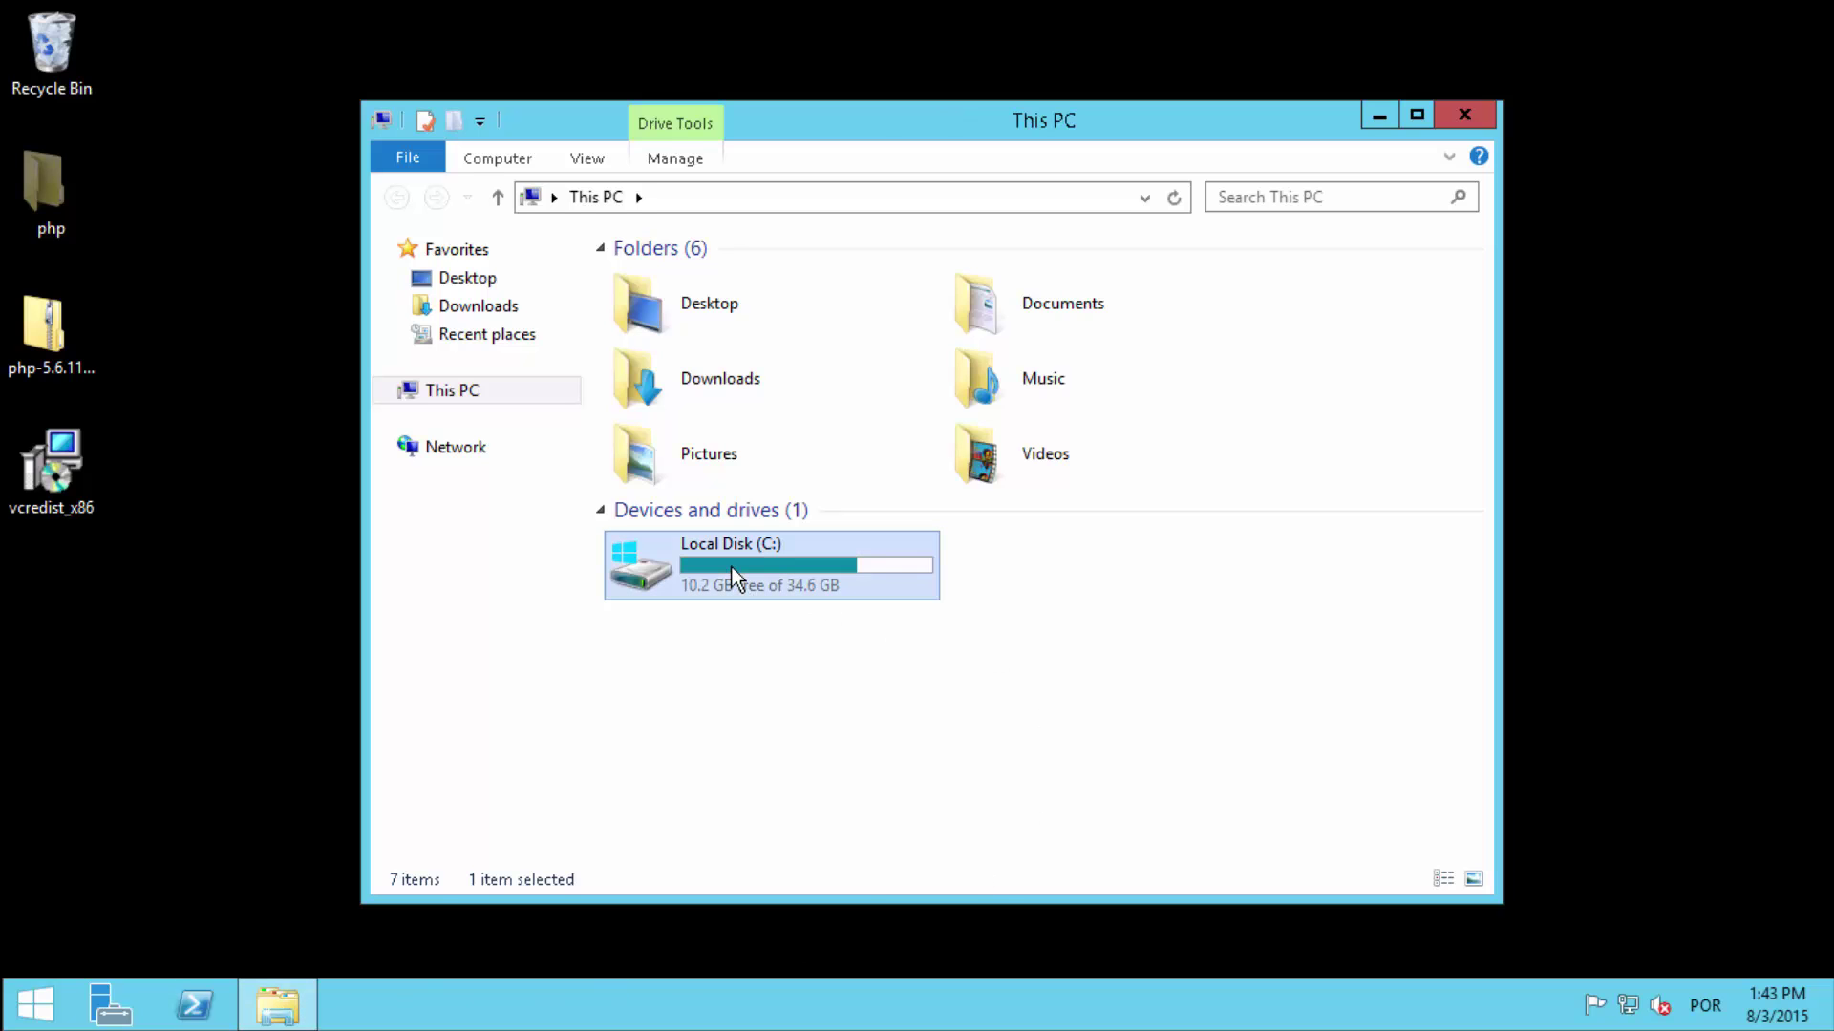
pyautogui.doubleClick(731, 567)
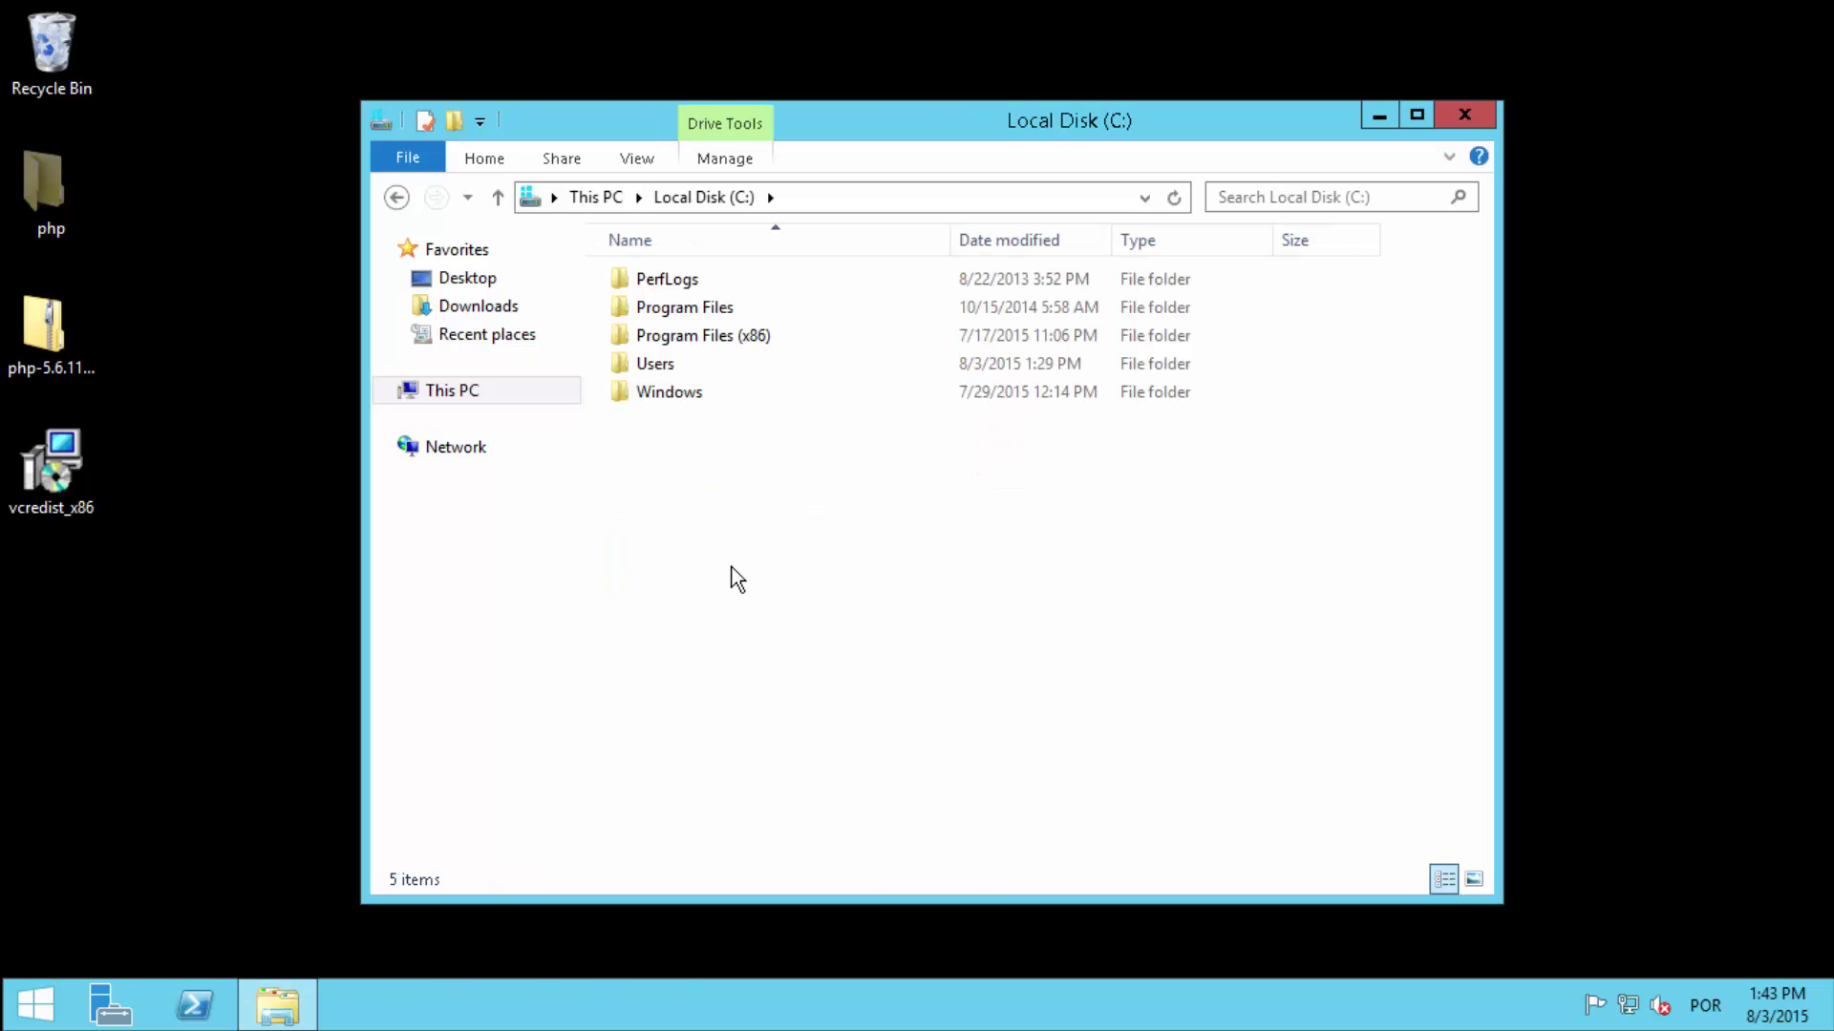
pyautogui.rightClick(732, 567)
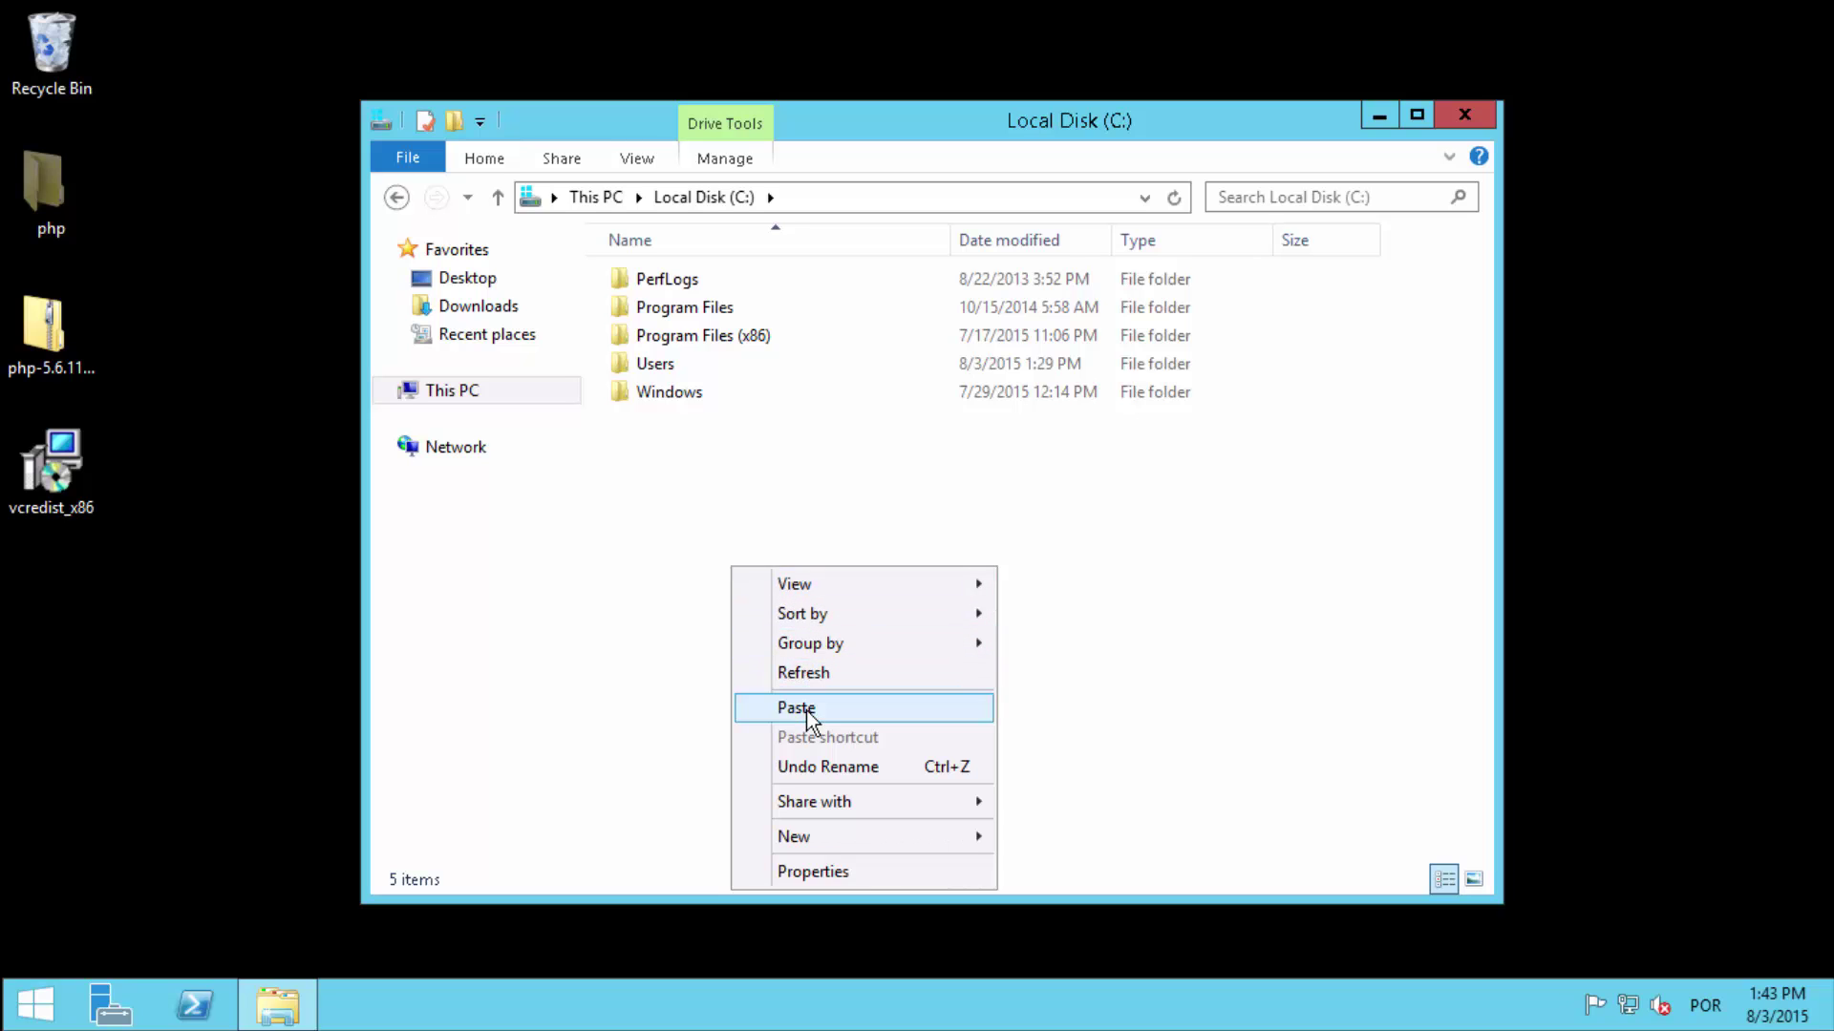
pyautogui.click(848, 708)
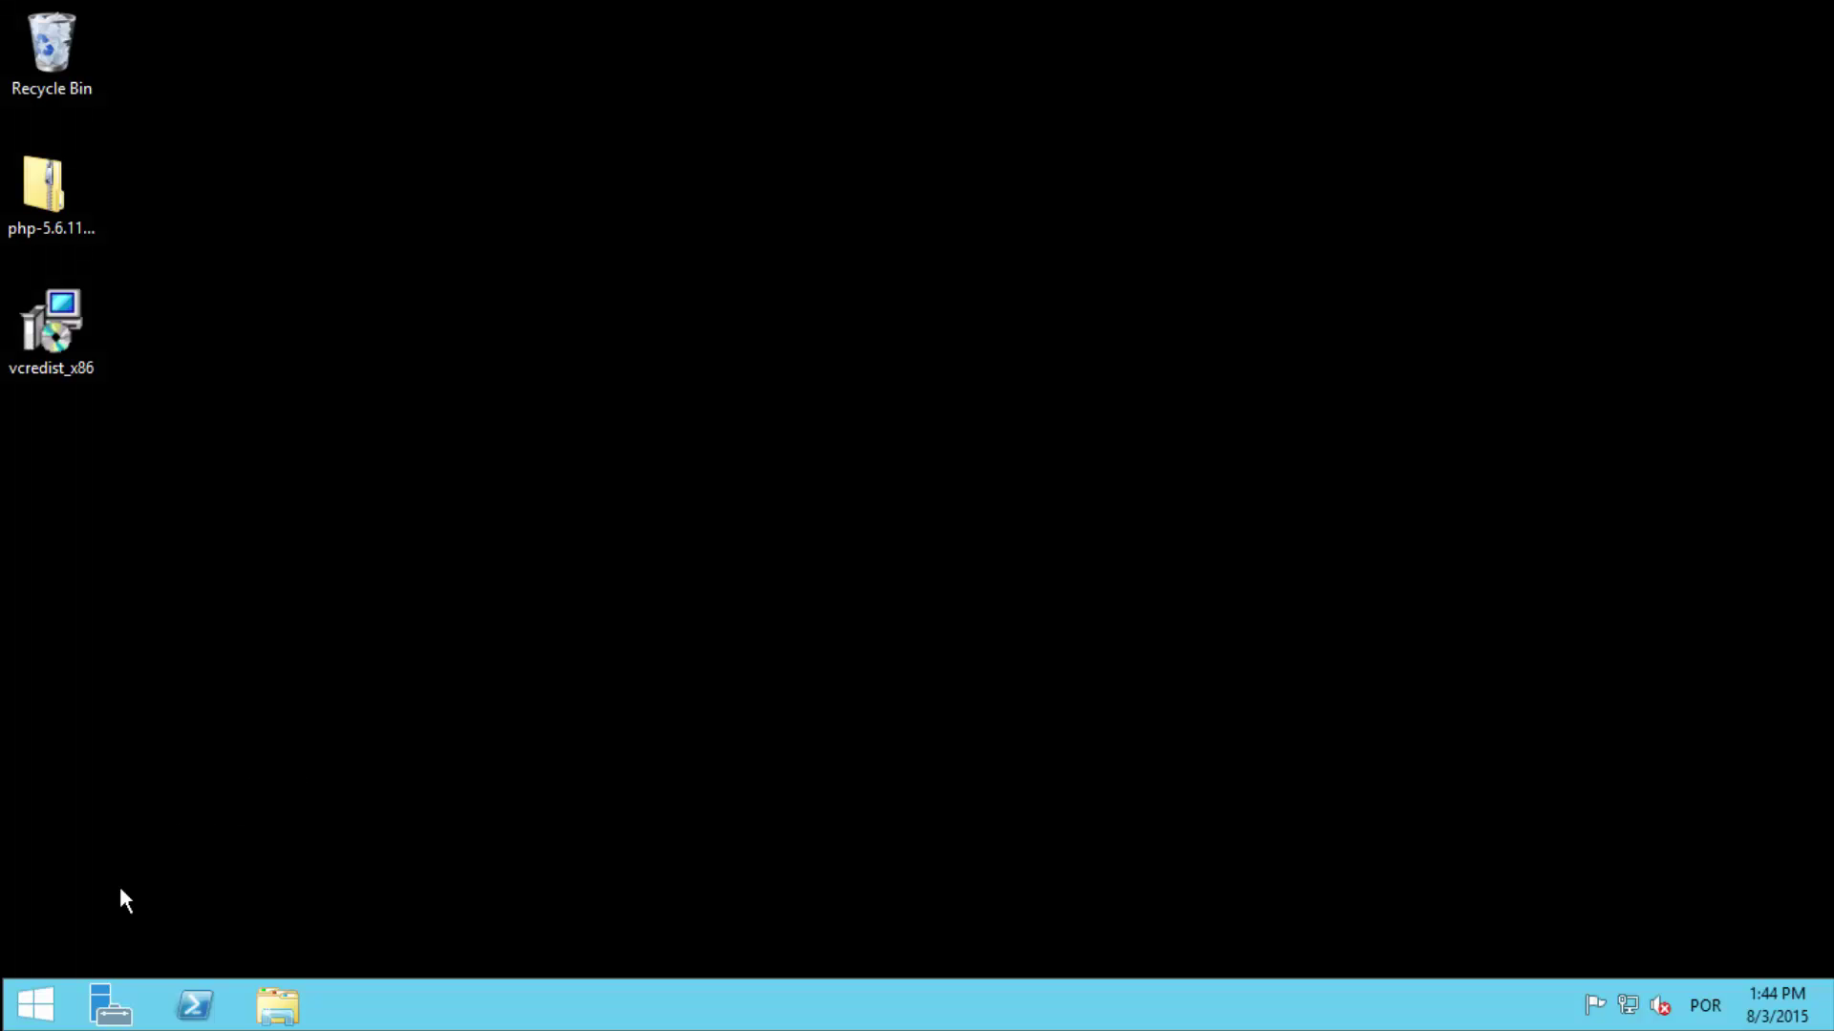
# Open the Environment Variables dialog from This PC's advanced system settings.
pyautogui.click(50, 1005)
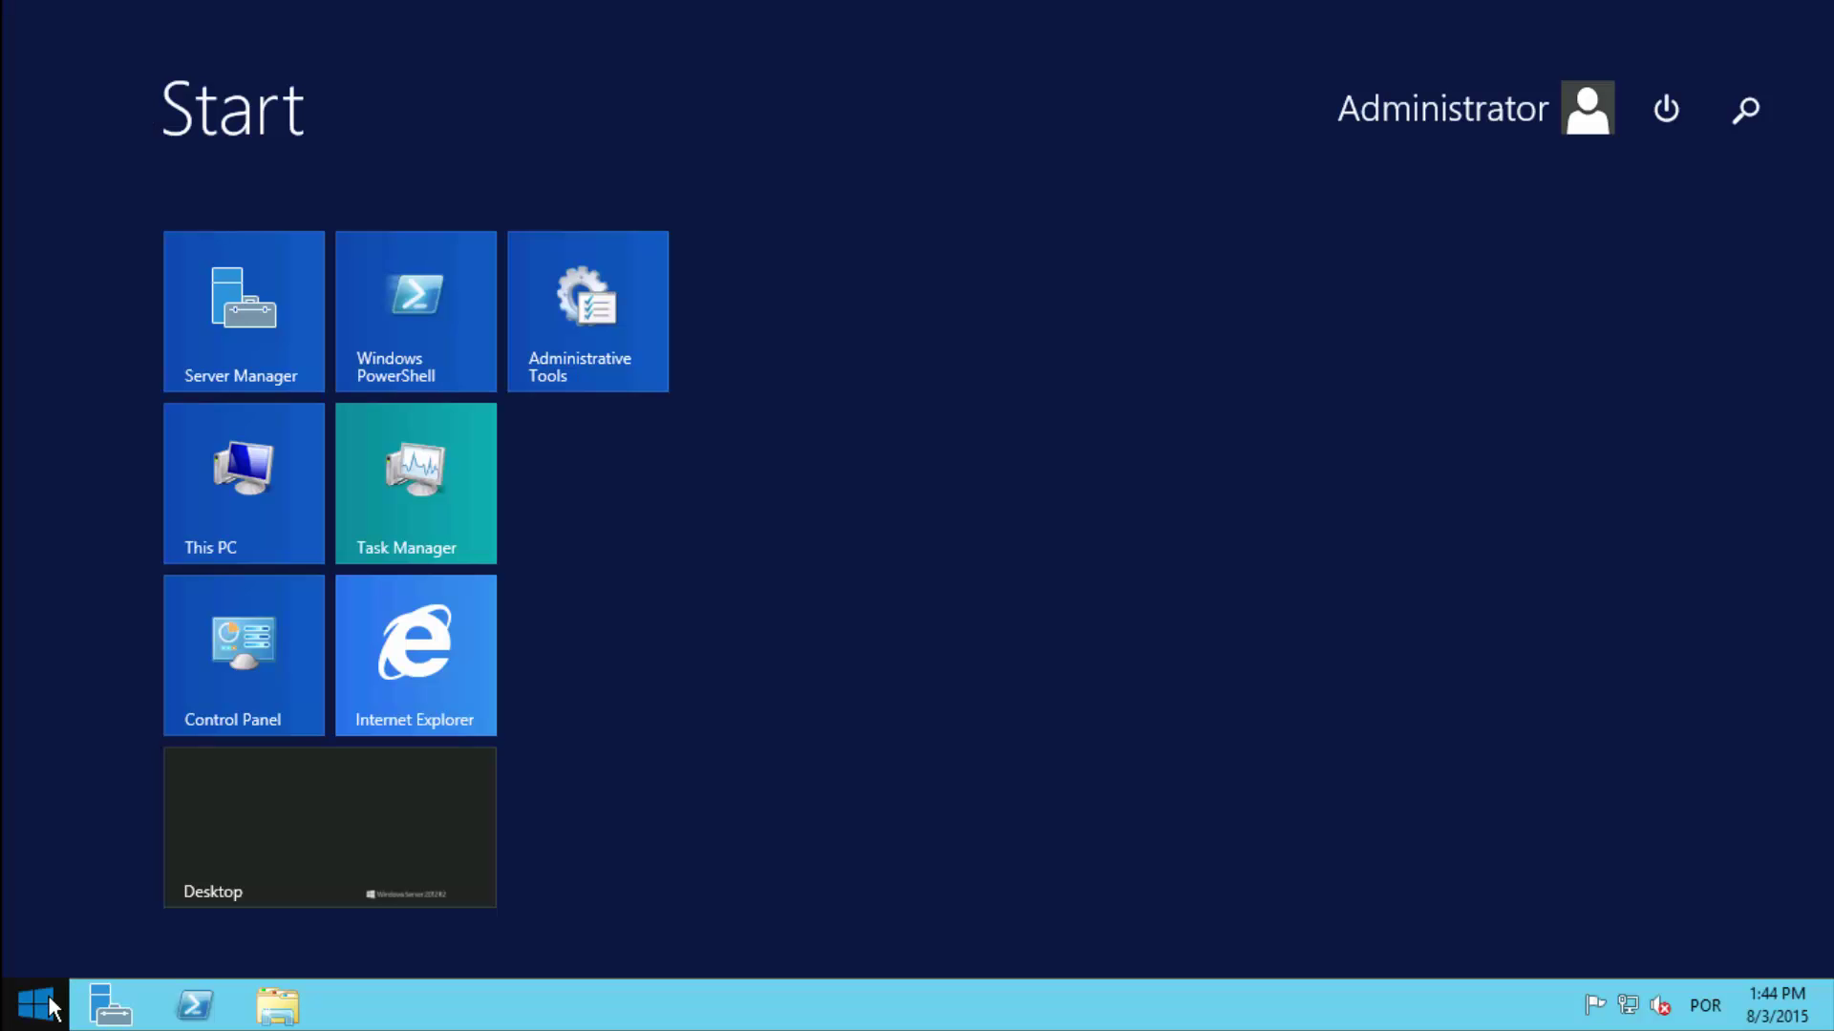
pyautogui.rightClick(256, 494)
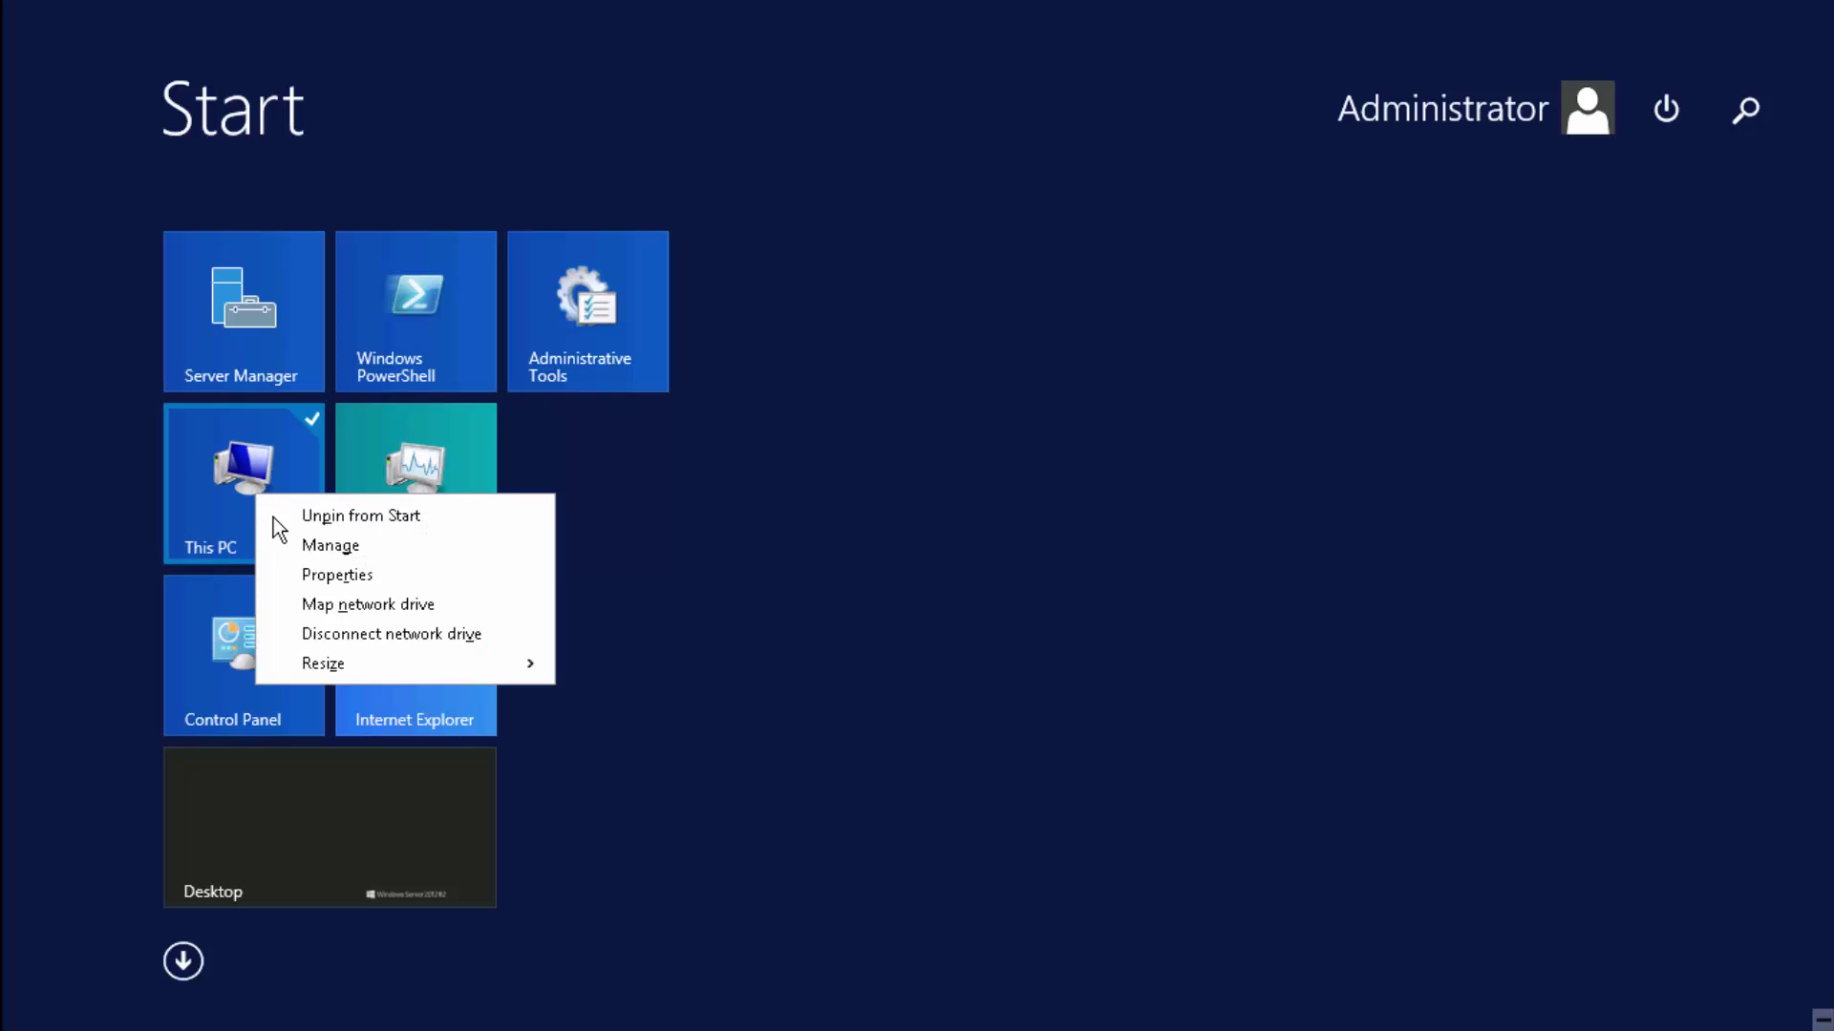
pyautogui.click(365, 577)
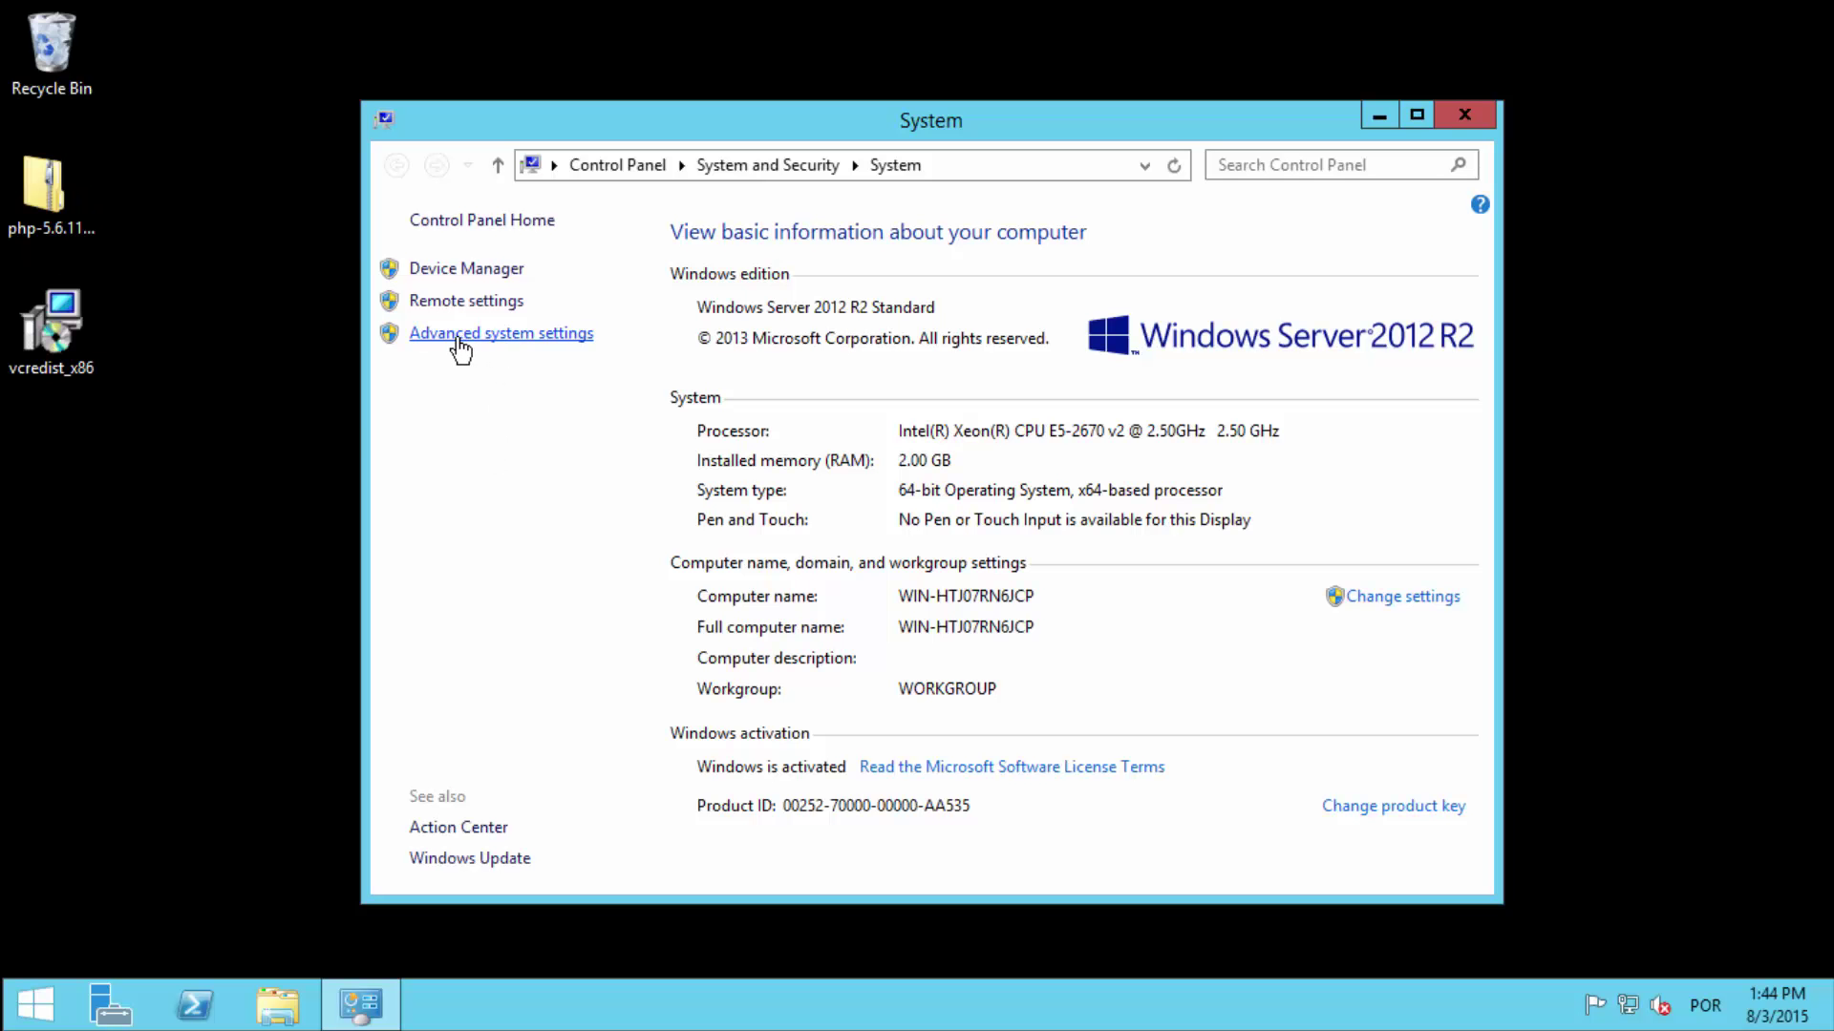
pyautogui.click(499, 336)
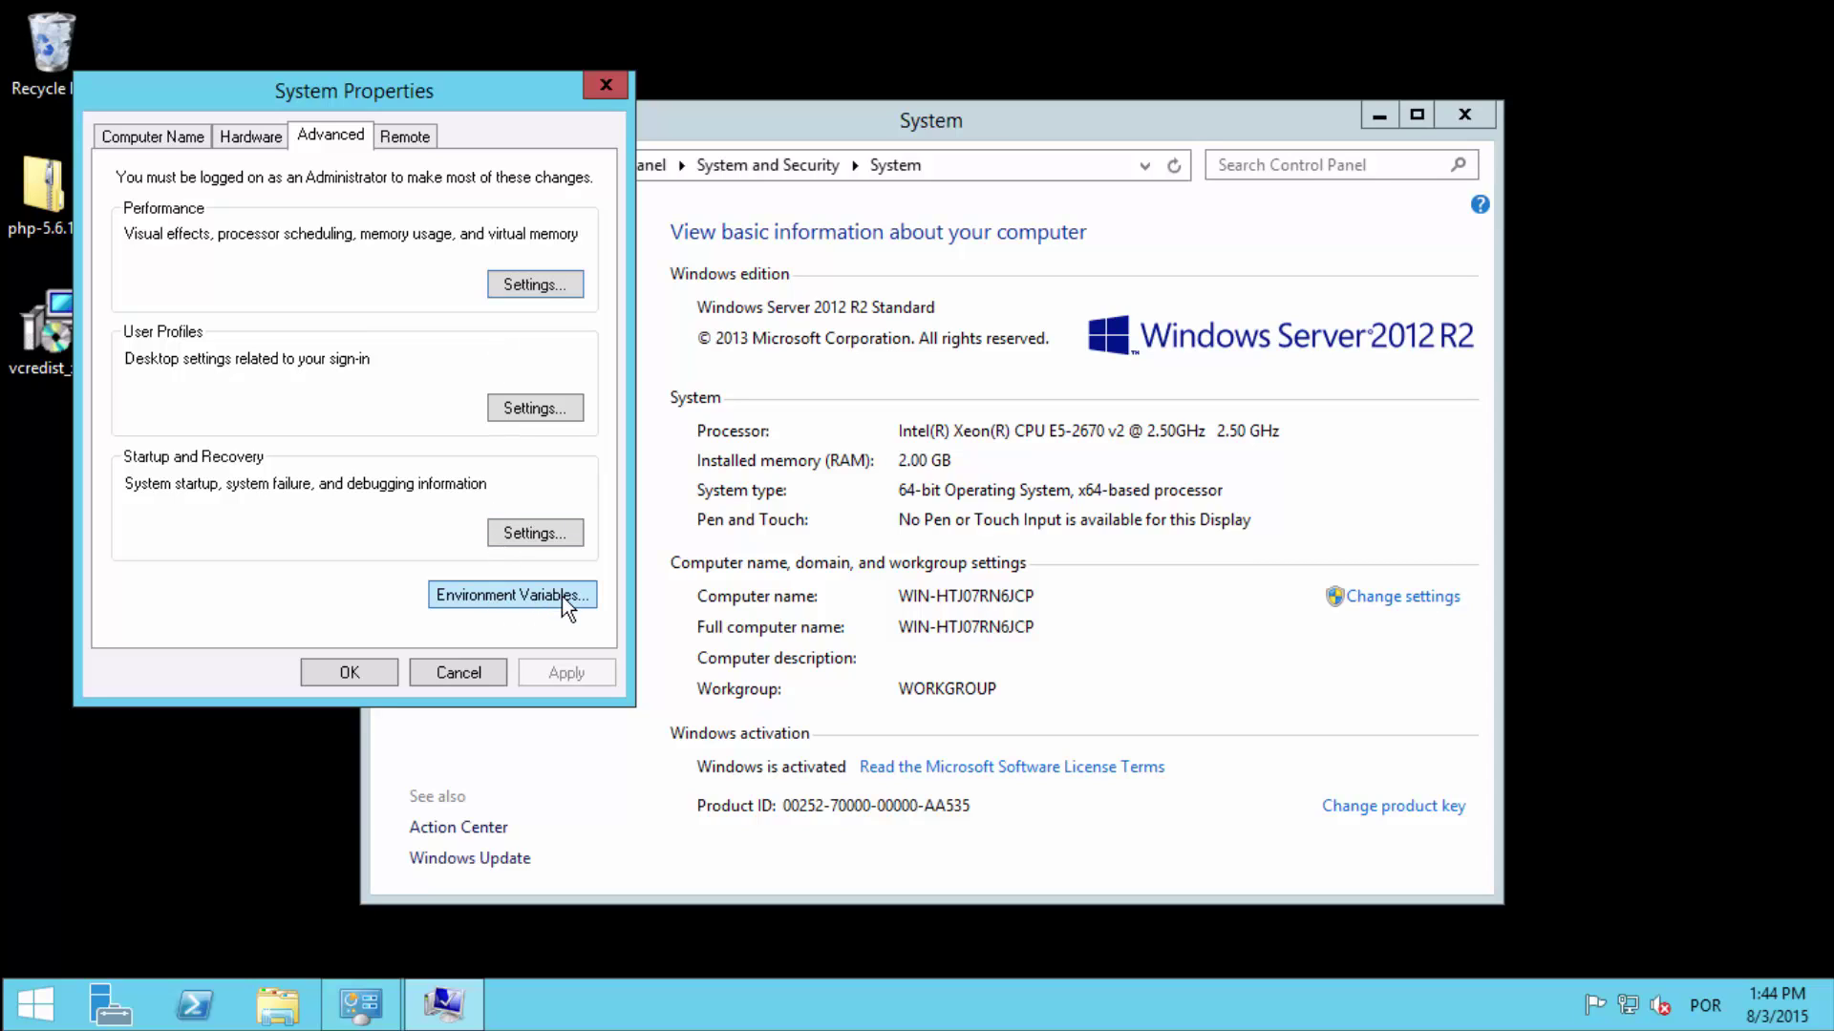
pyautogui.click(492, 592)
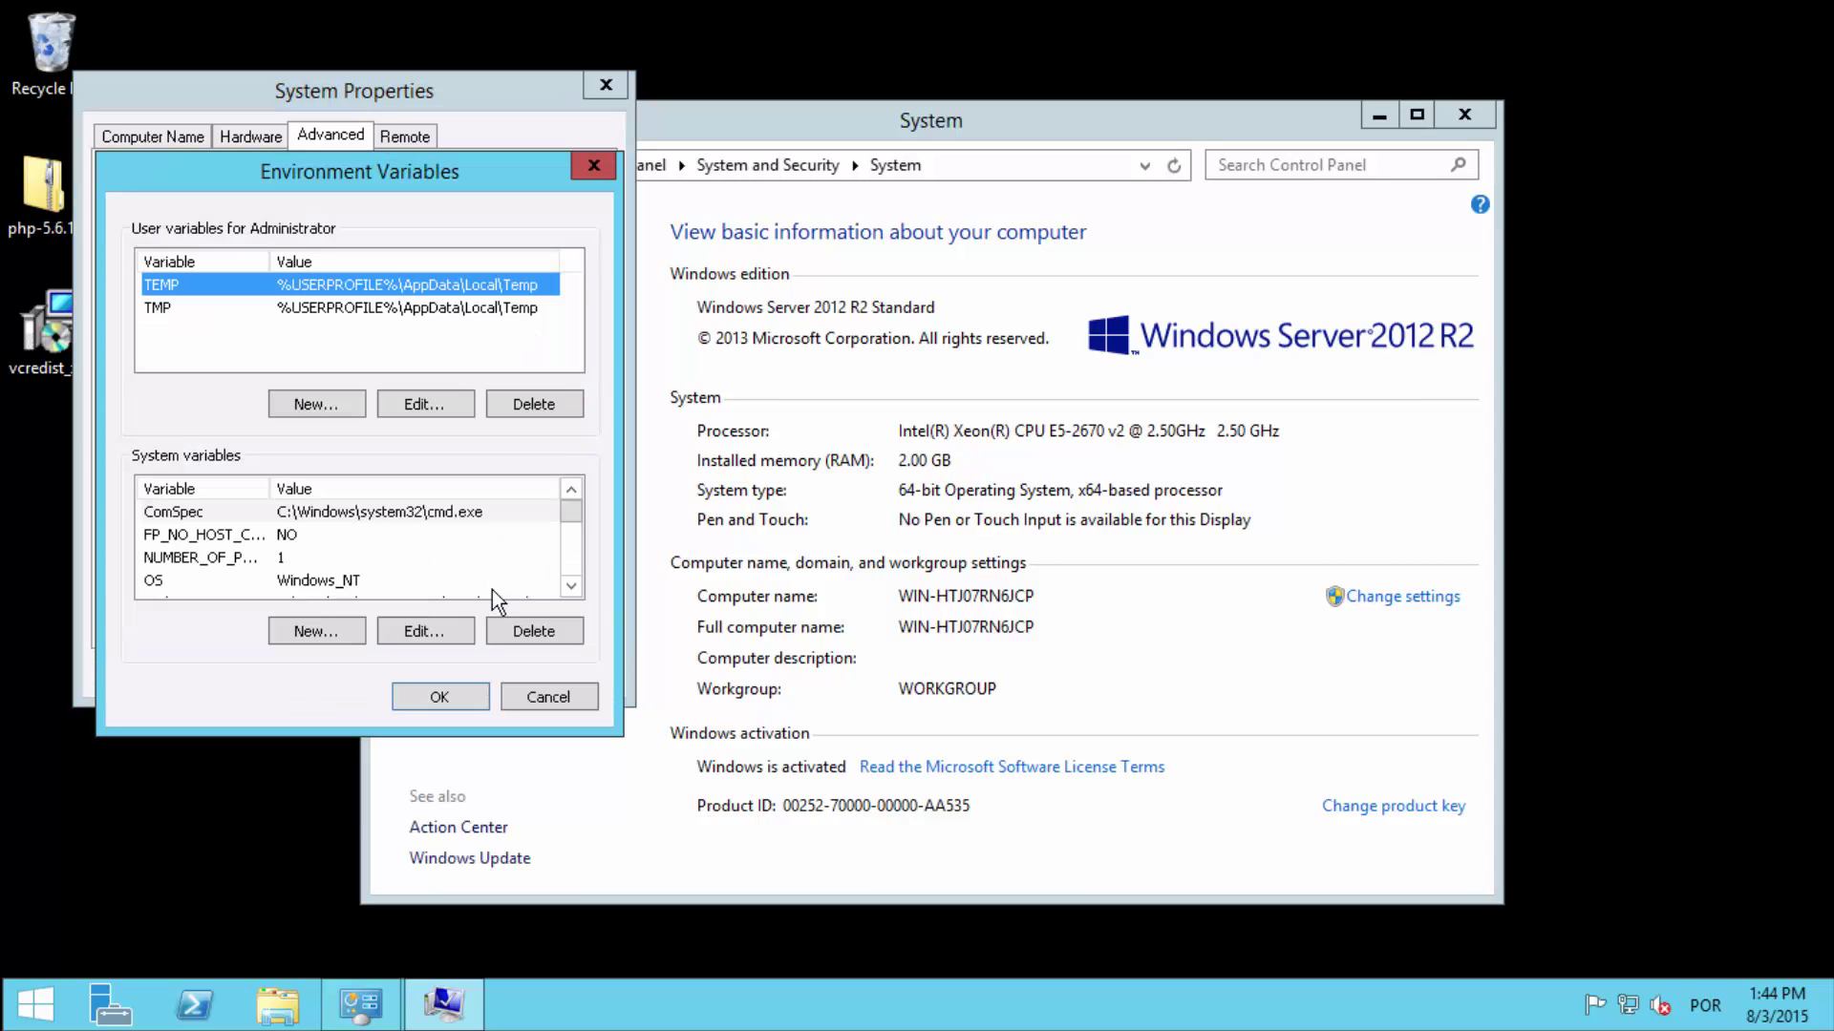
pyautogui.click(570, 586)
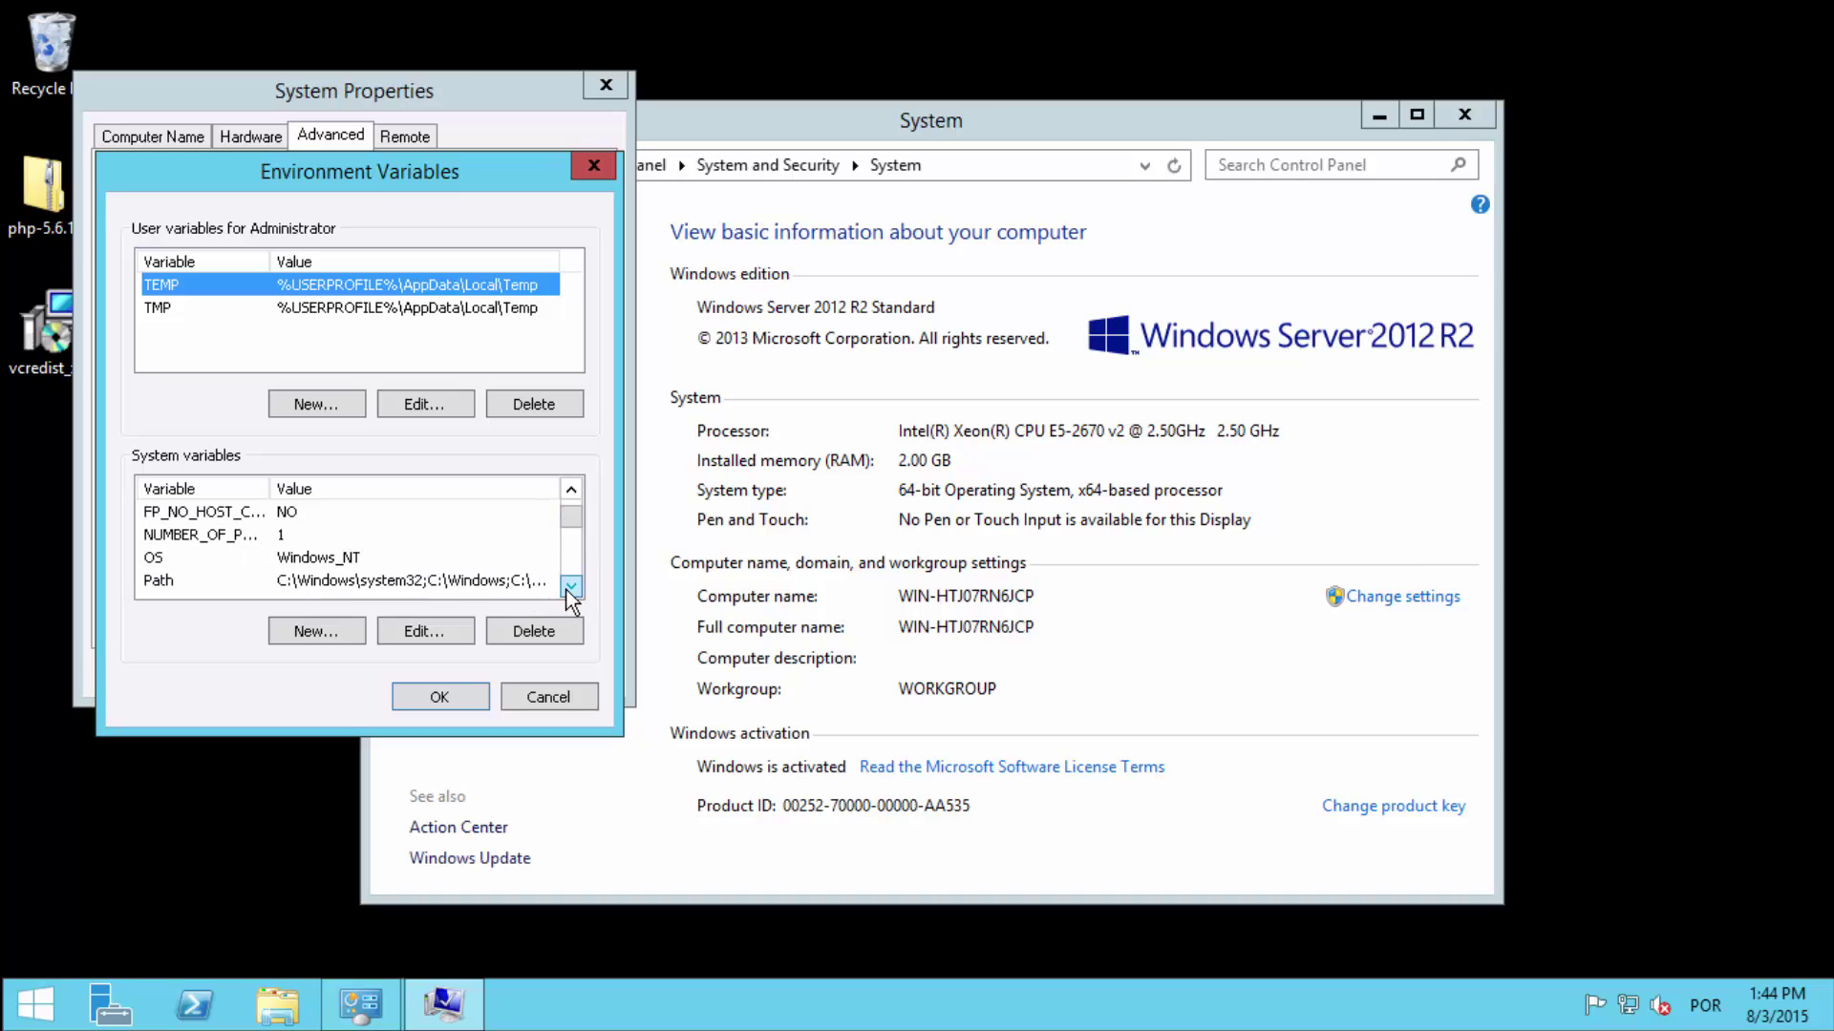
pyautogui.click(570, 585)
pyautogui.click(570, 585)
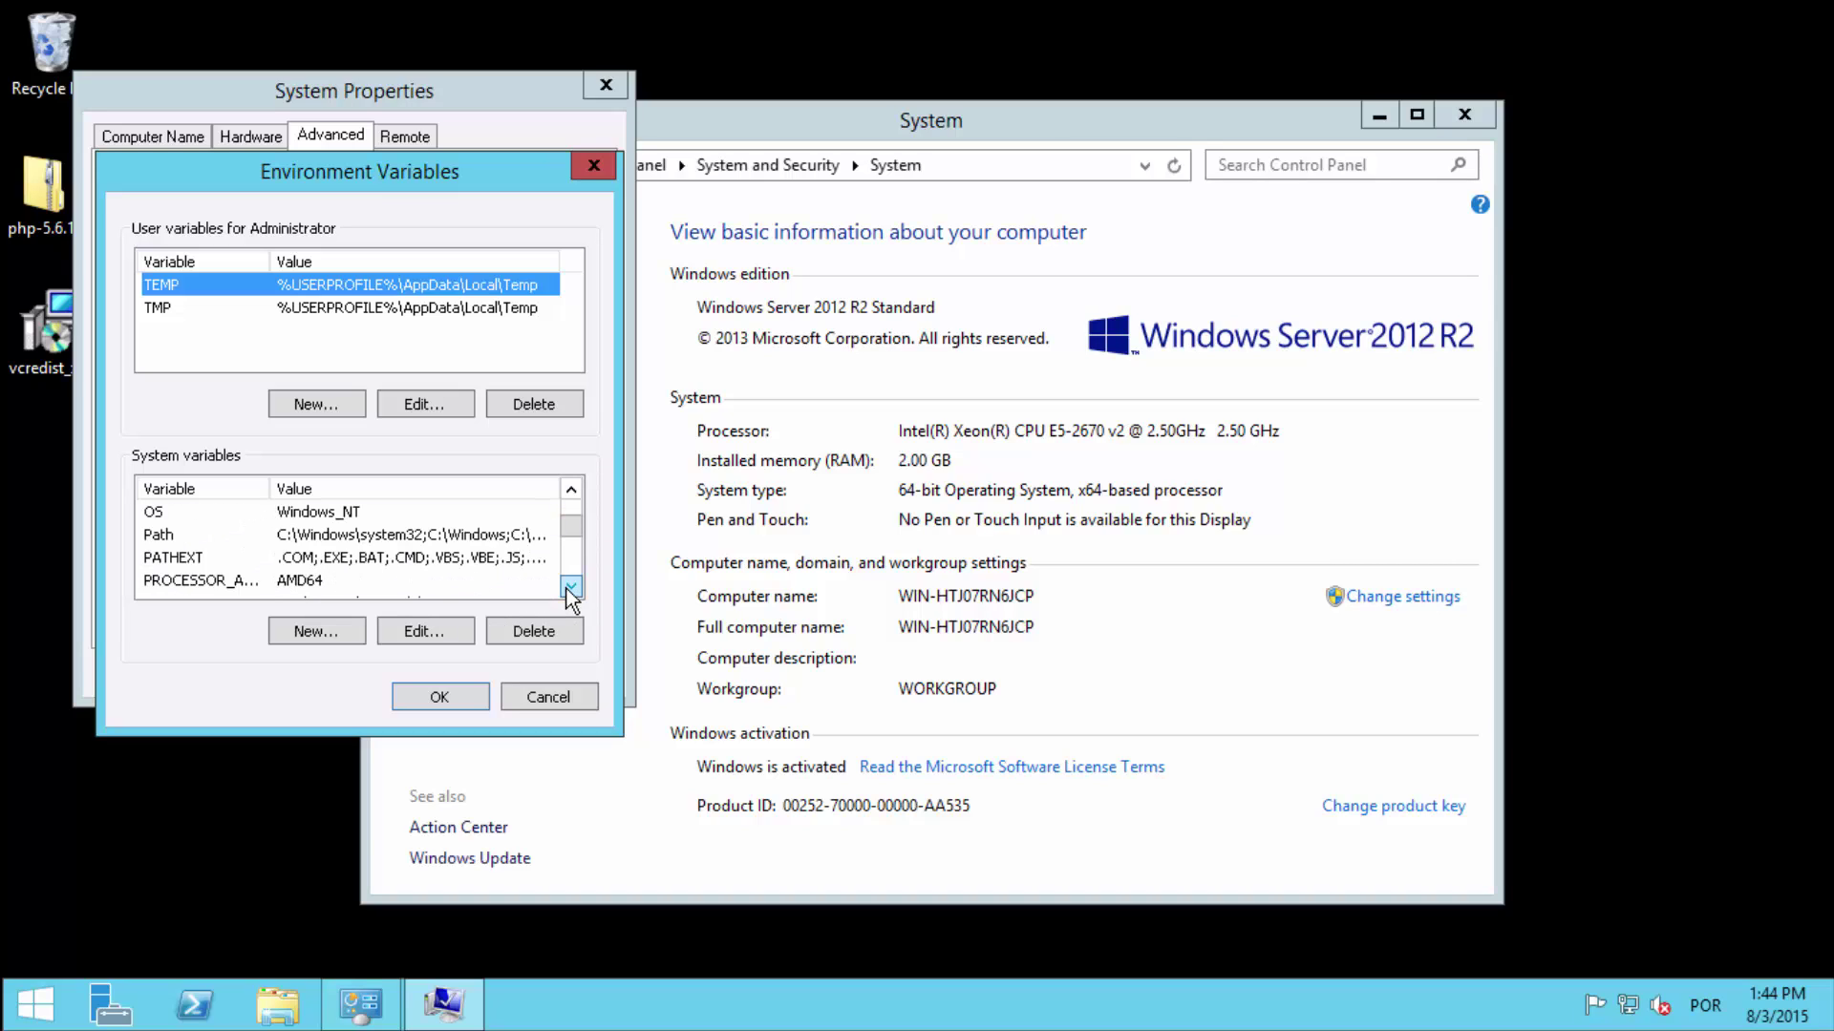
# Append ;C:\php to the system Path variable and confirm the changes.
pyautogui.click(178, 535)
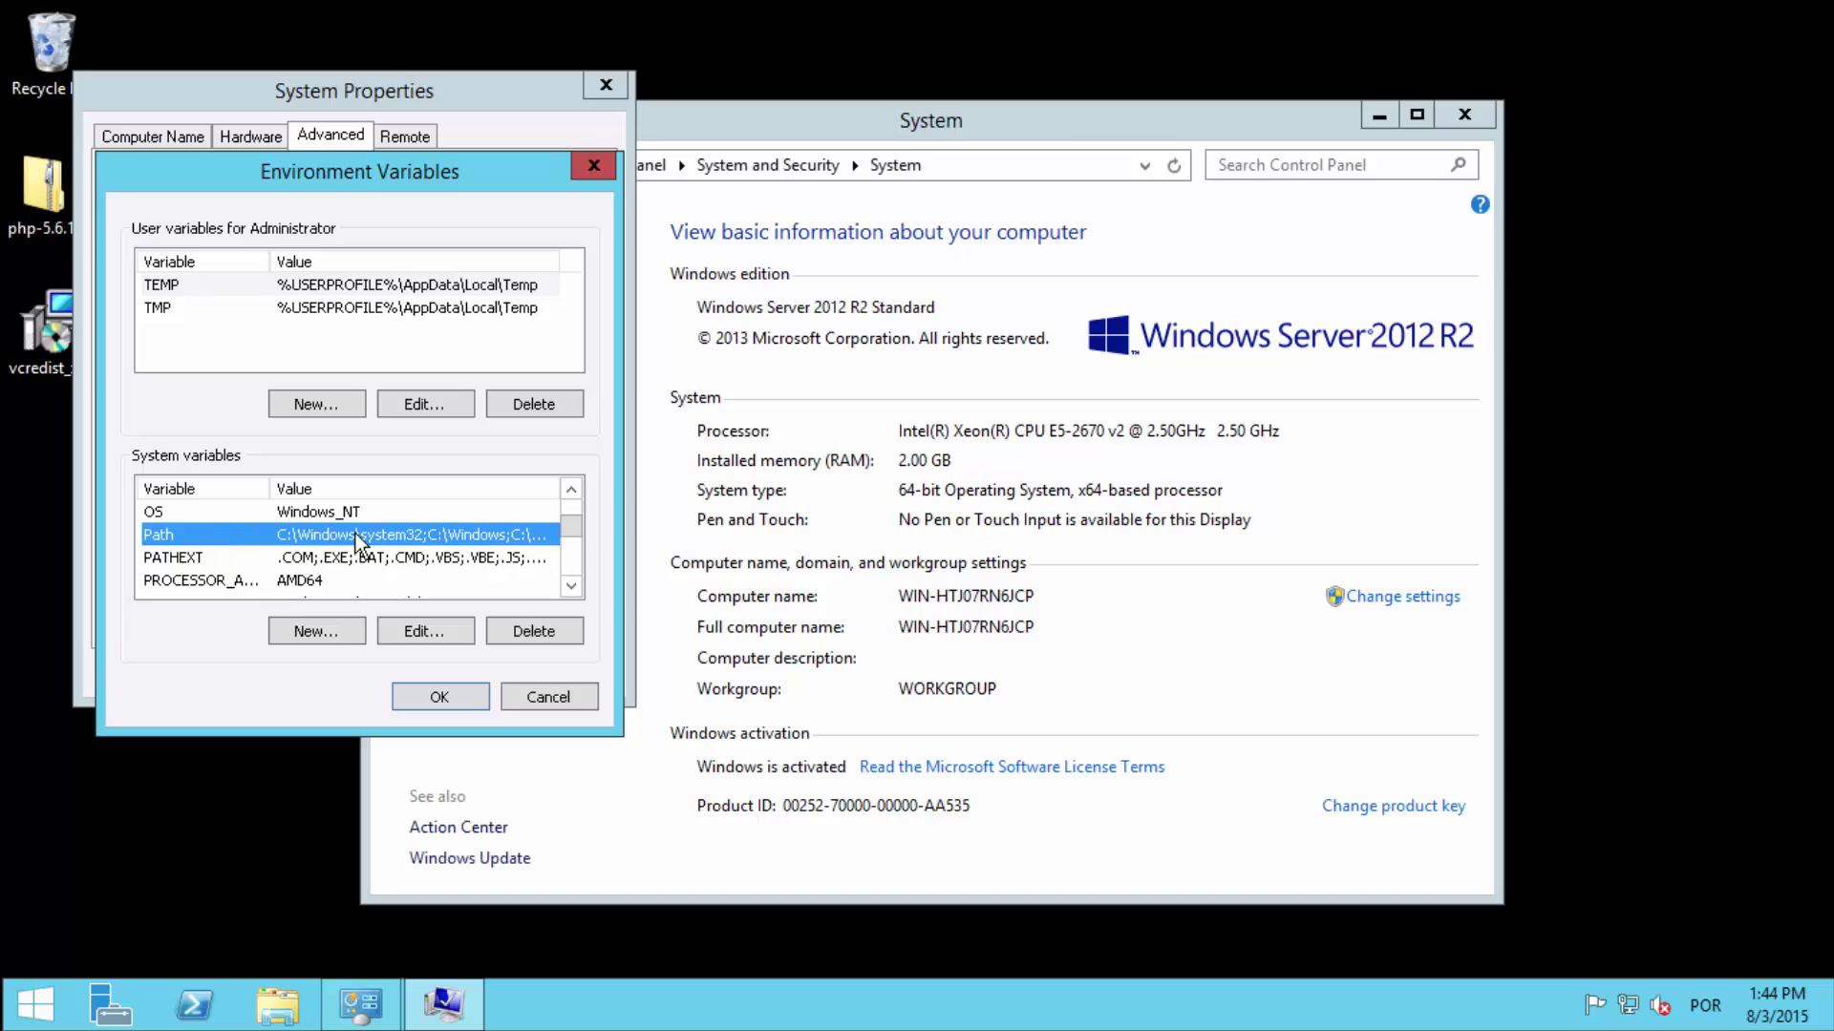
pyautogui.click(422, 632)
pyautogui.press('End')
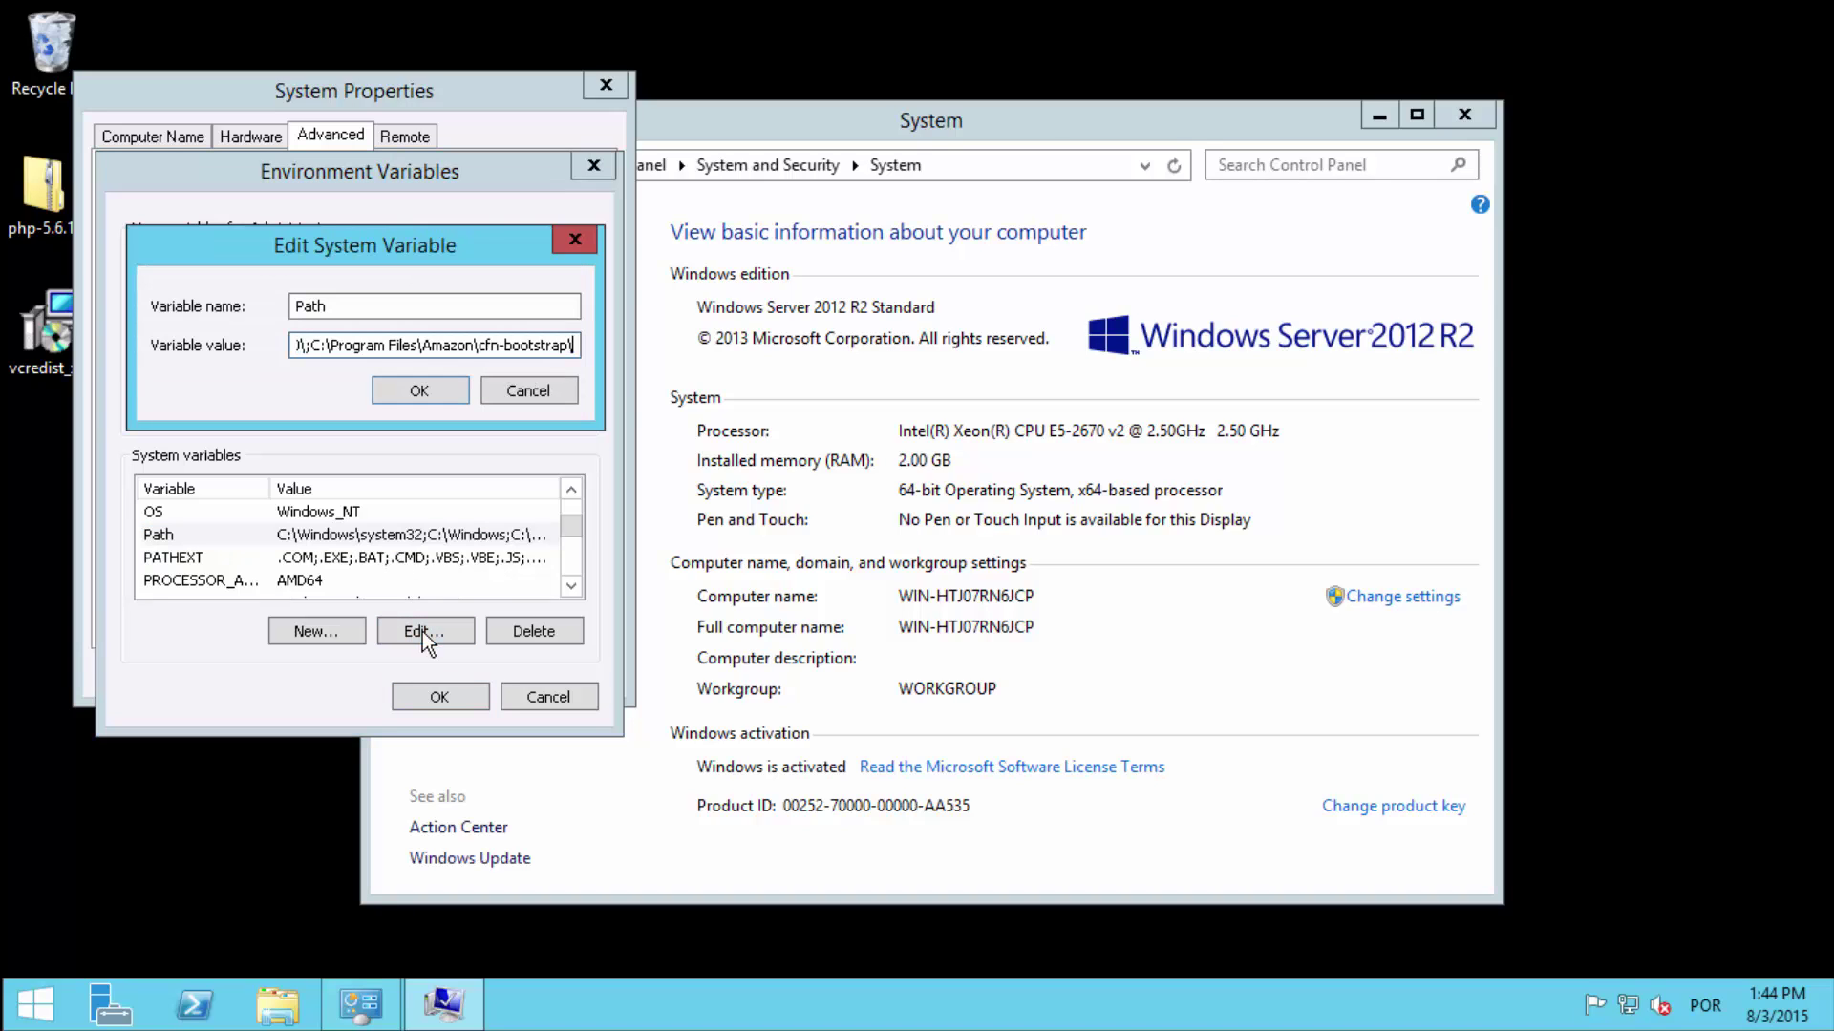
pyautogui.write(';')
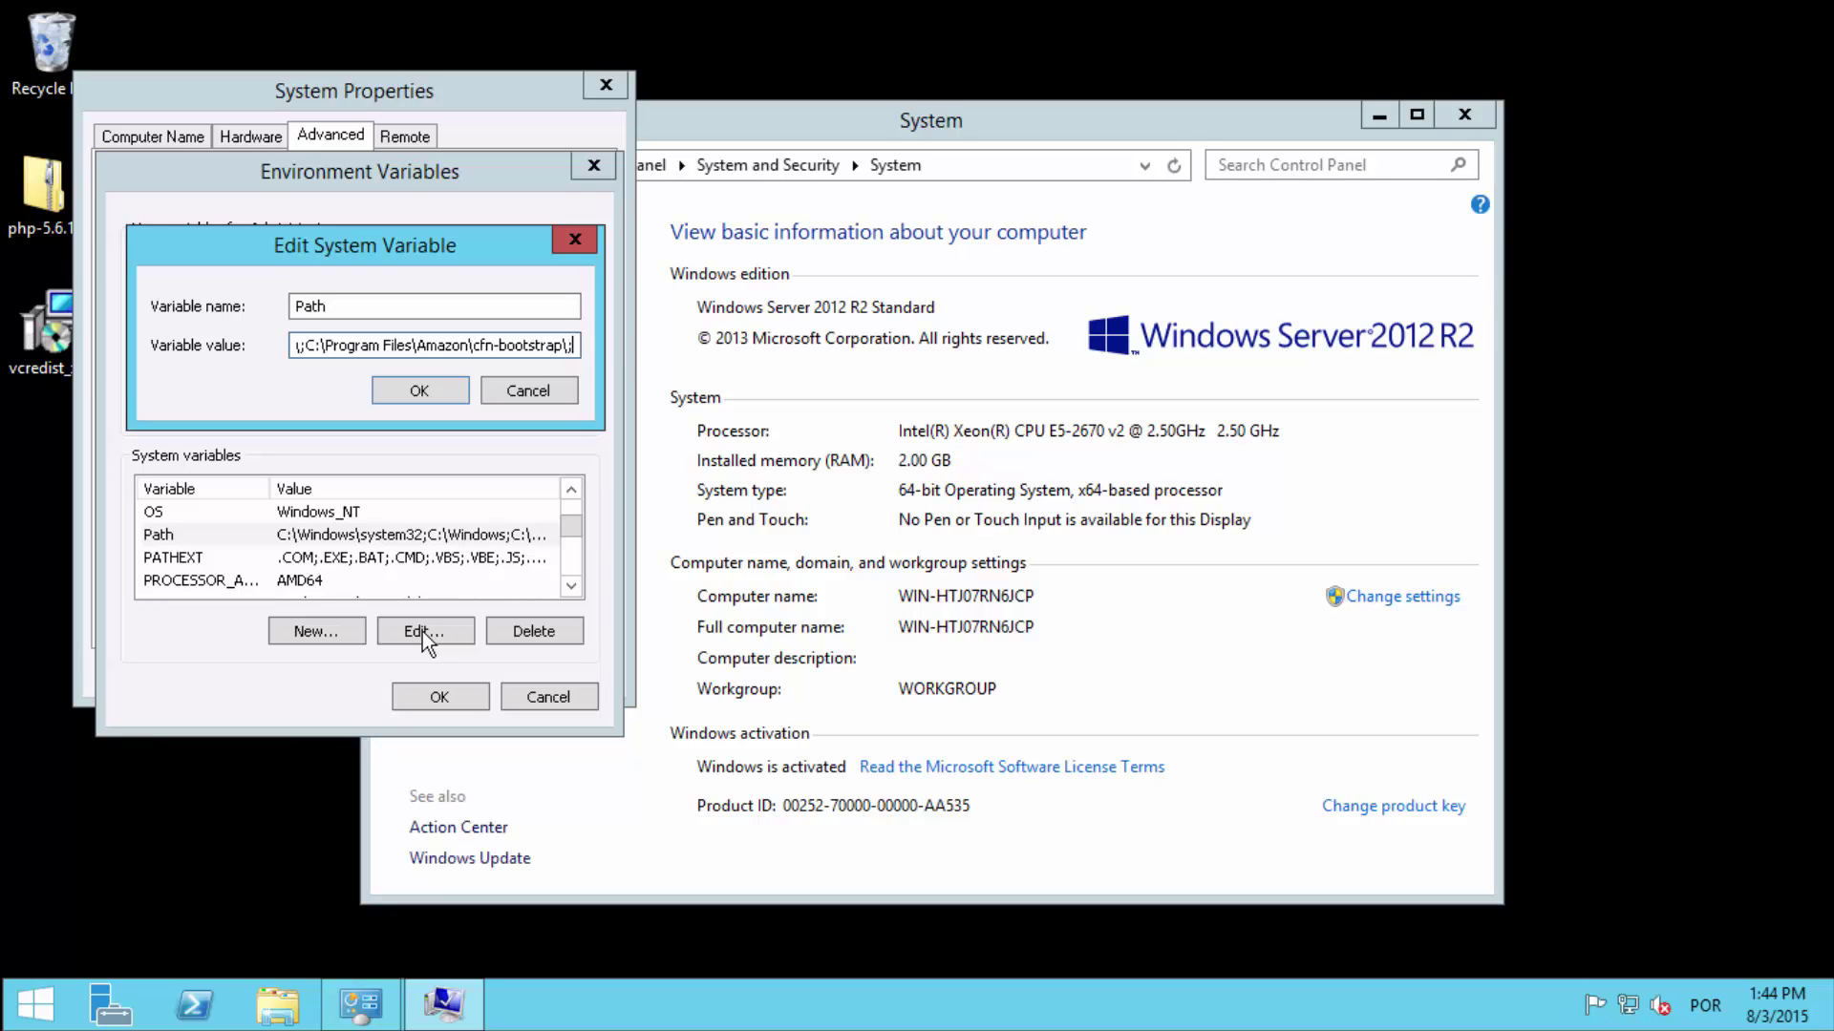
pyautogui.write('C:\\php')
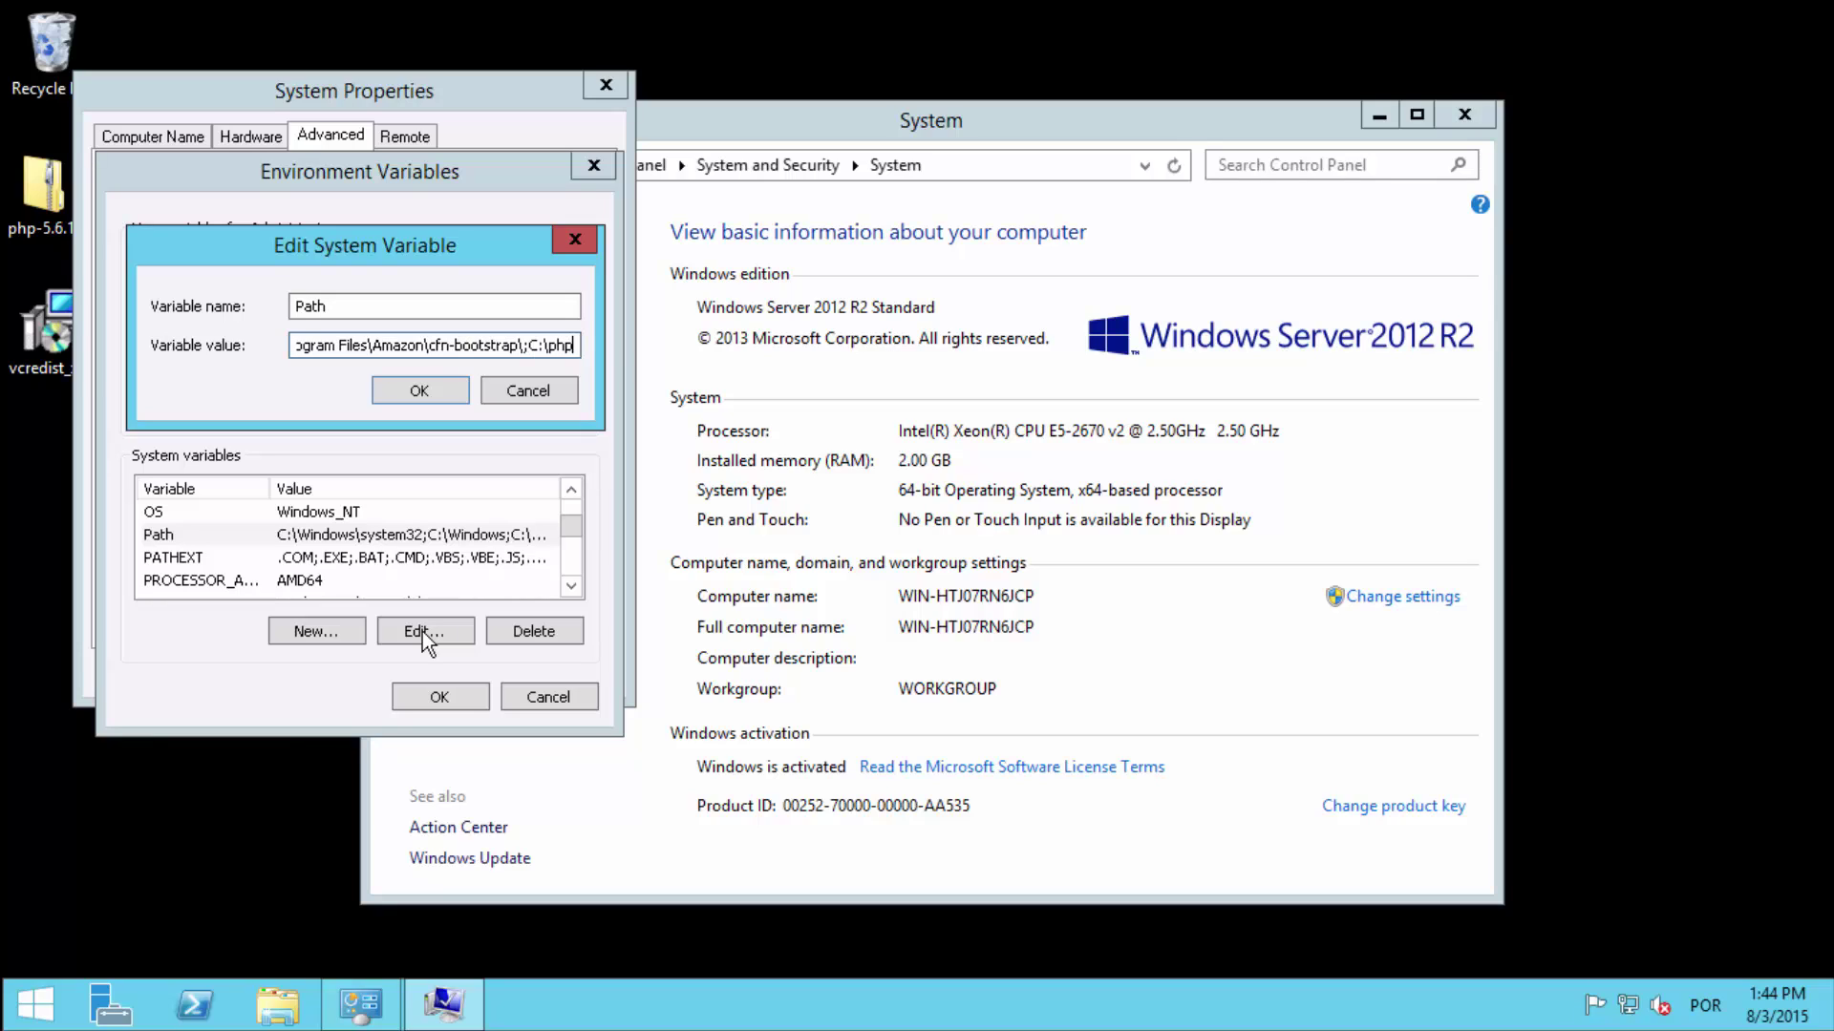
pyautogui.click(429, 392)
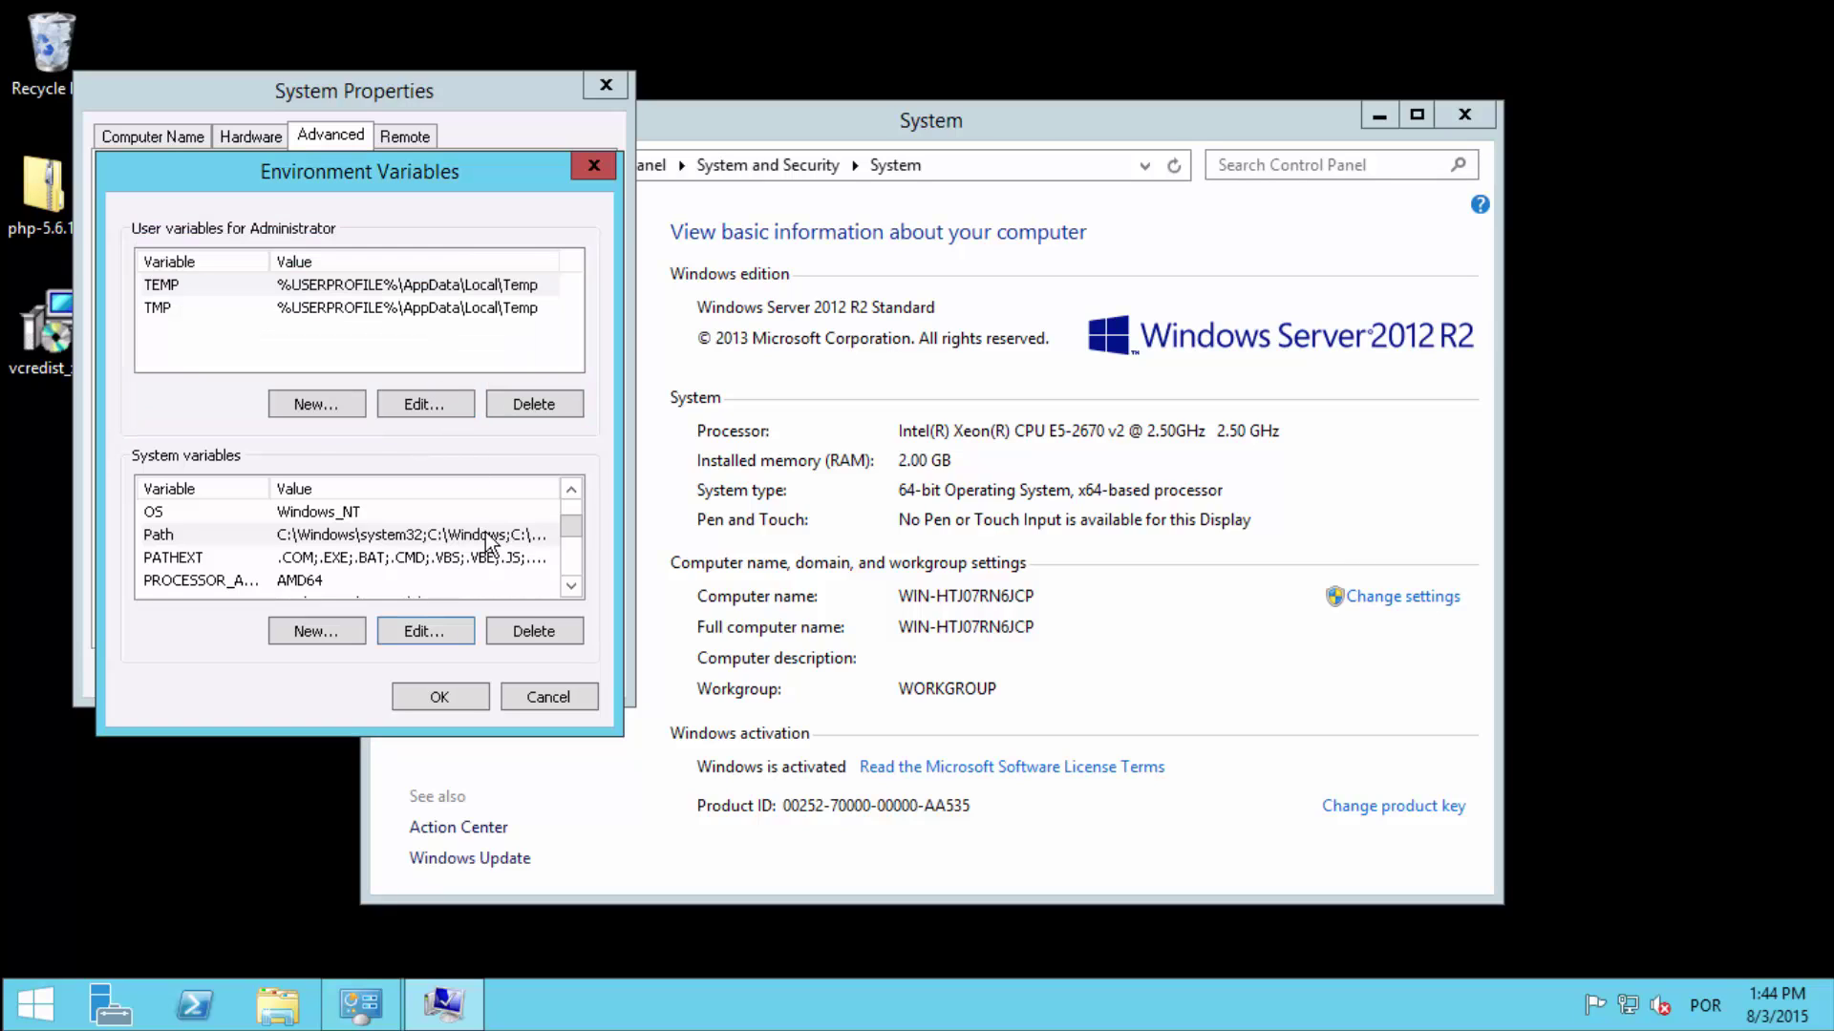
pyautogui.click(441, 697)
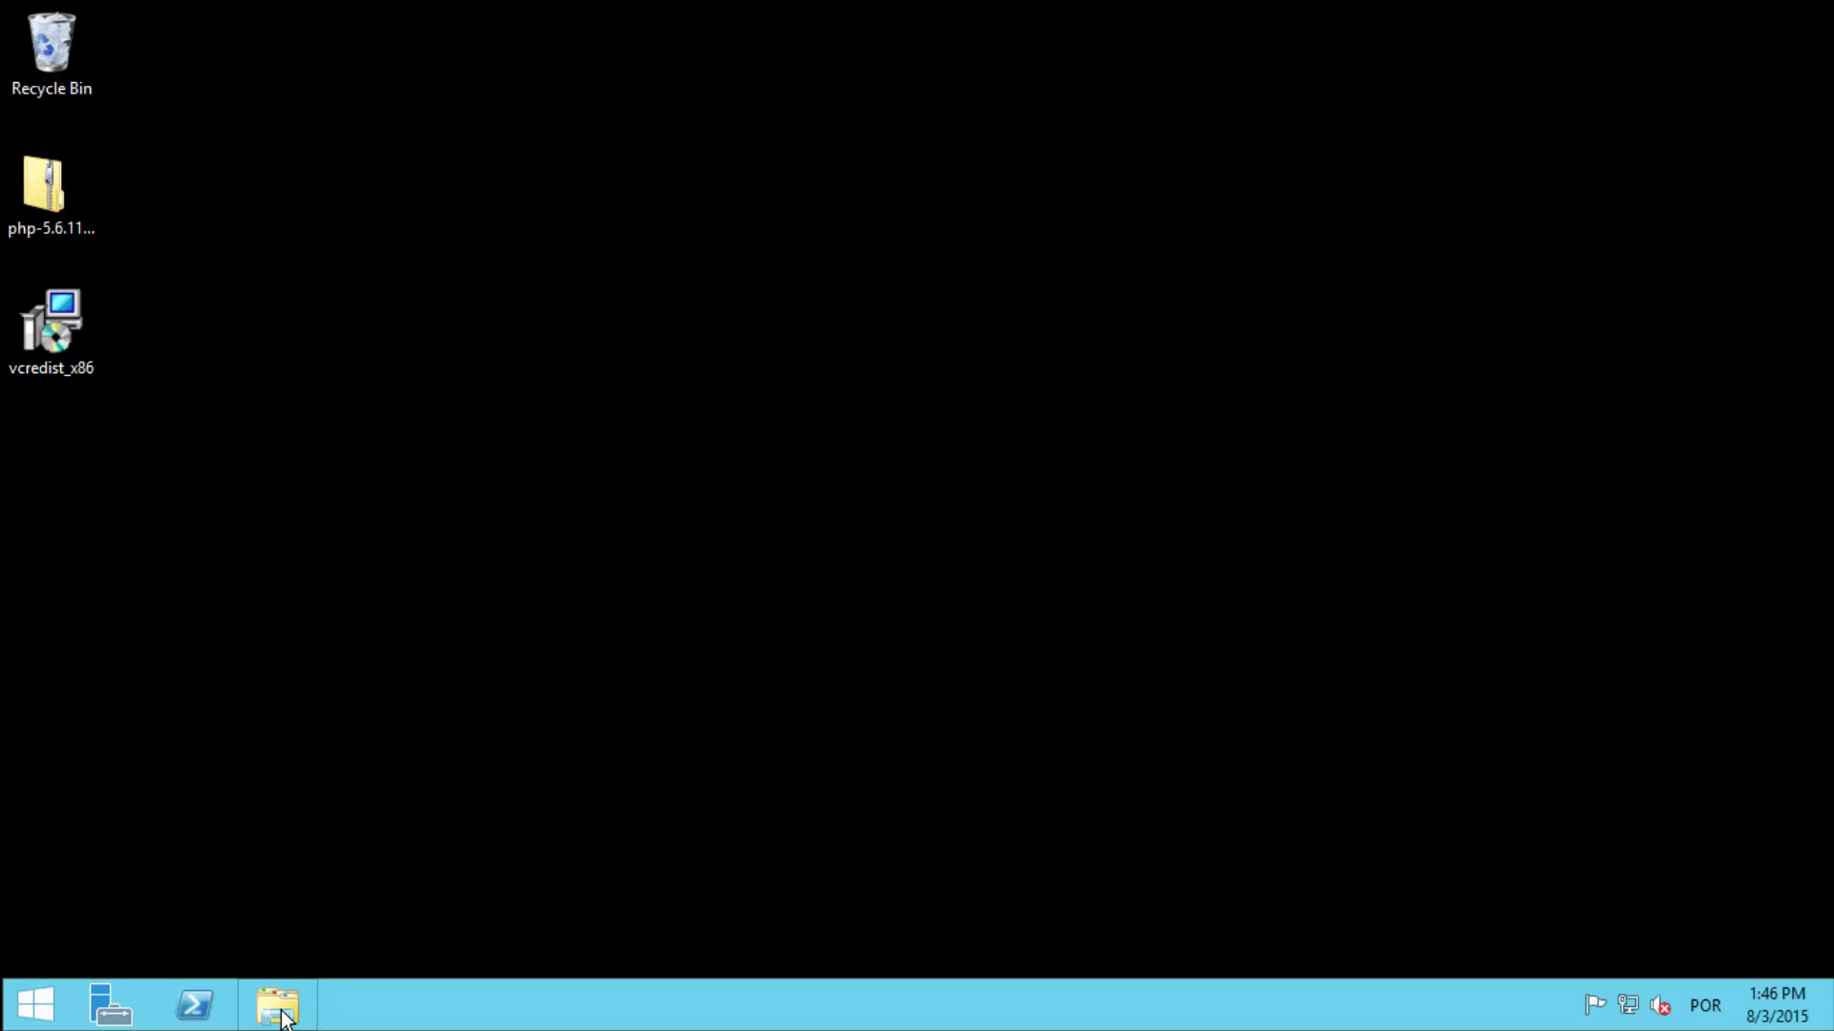
# Browse in File Explorer to the C:\php folder.
pyautogui.click(281, 1010)
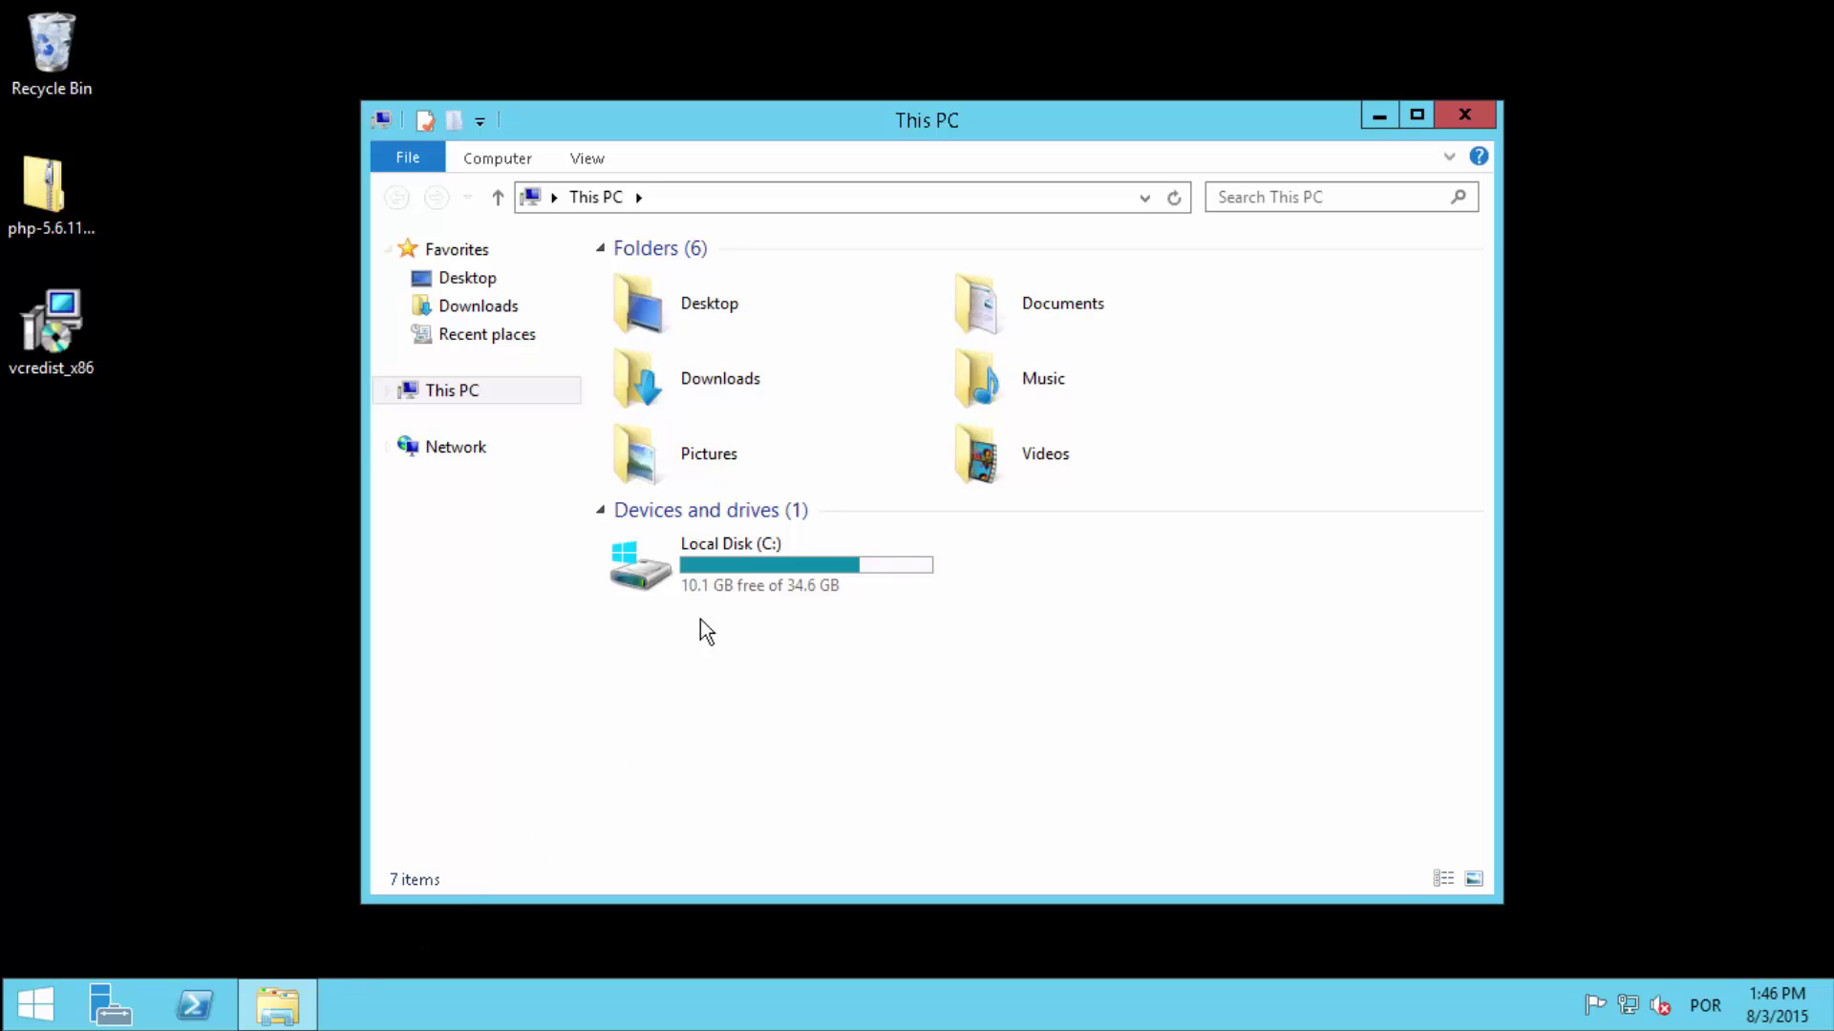
pyautogui.doubleClick(785, 569)
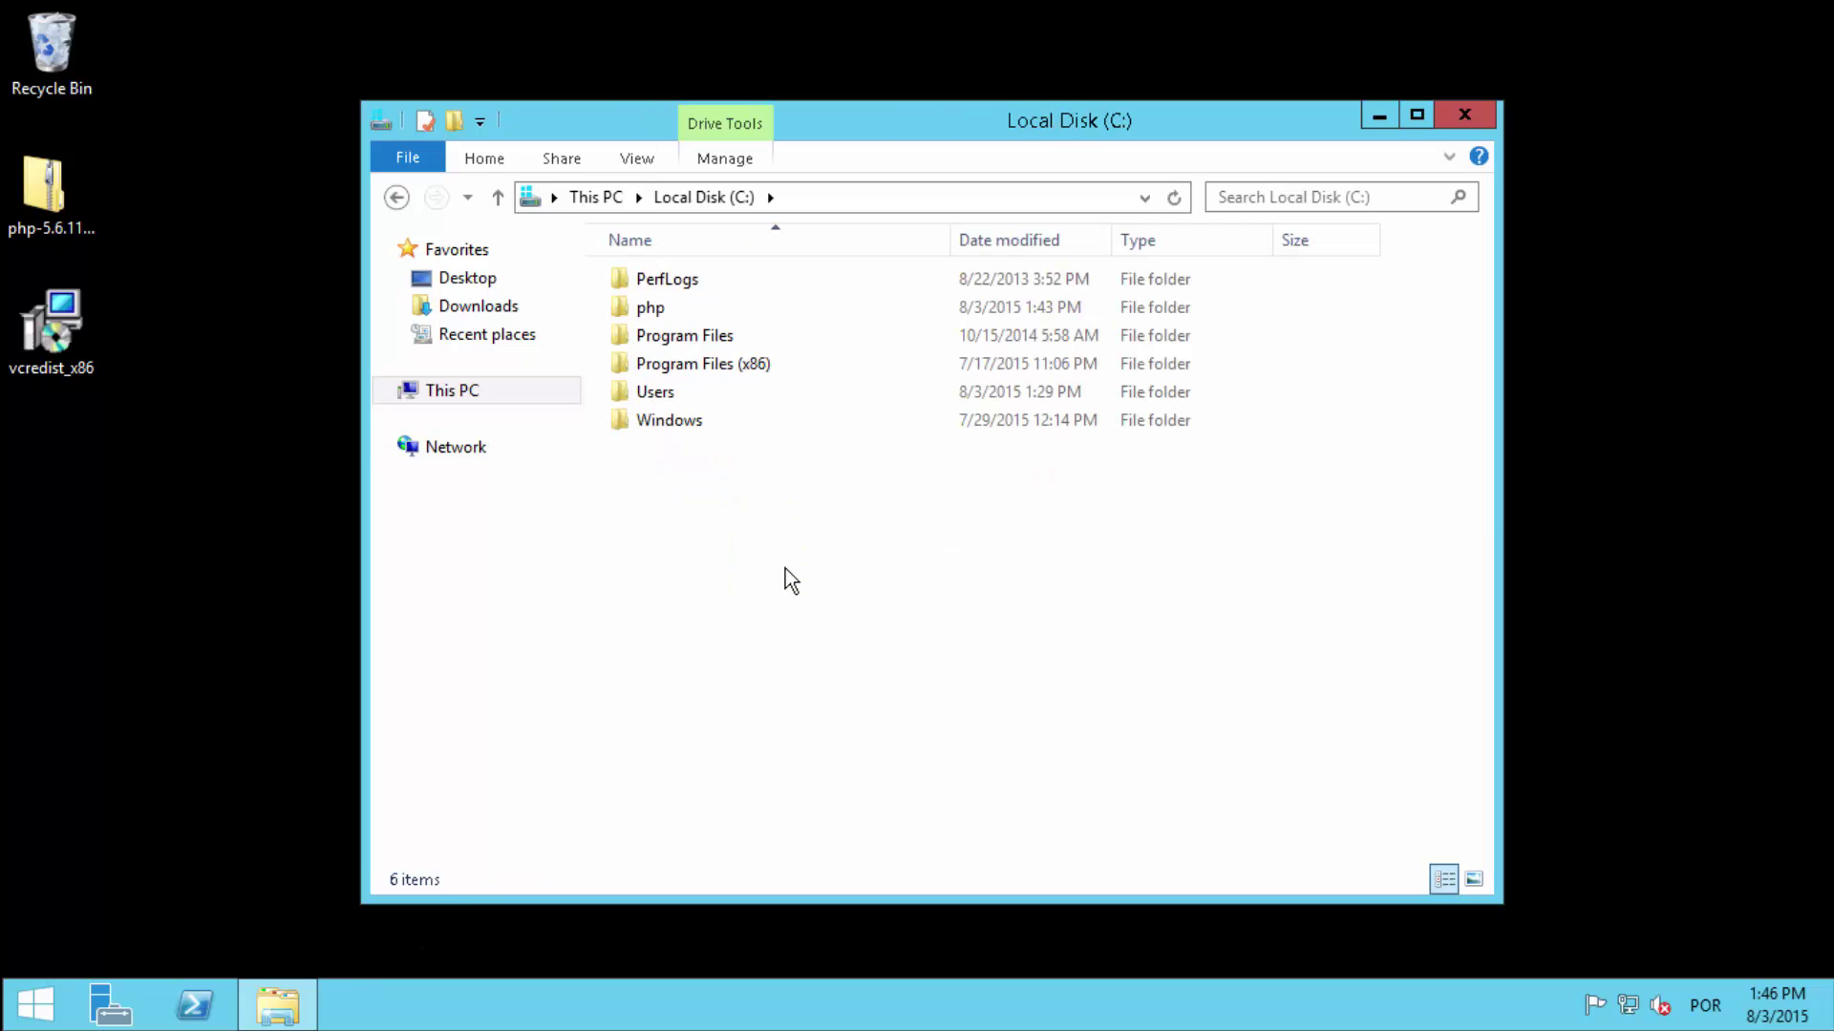
pyautogui.click(676, 308)
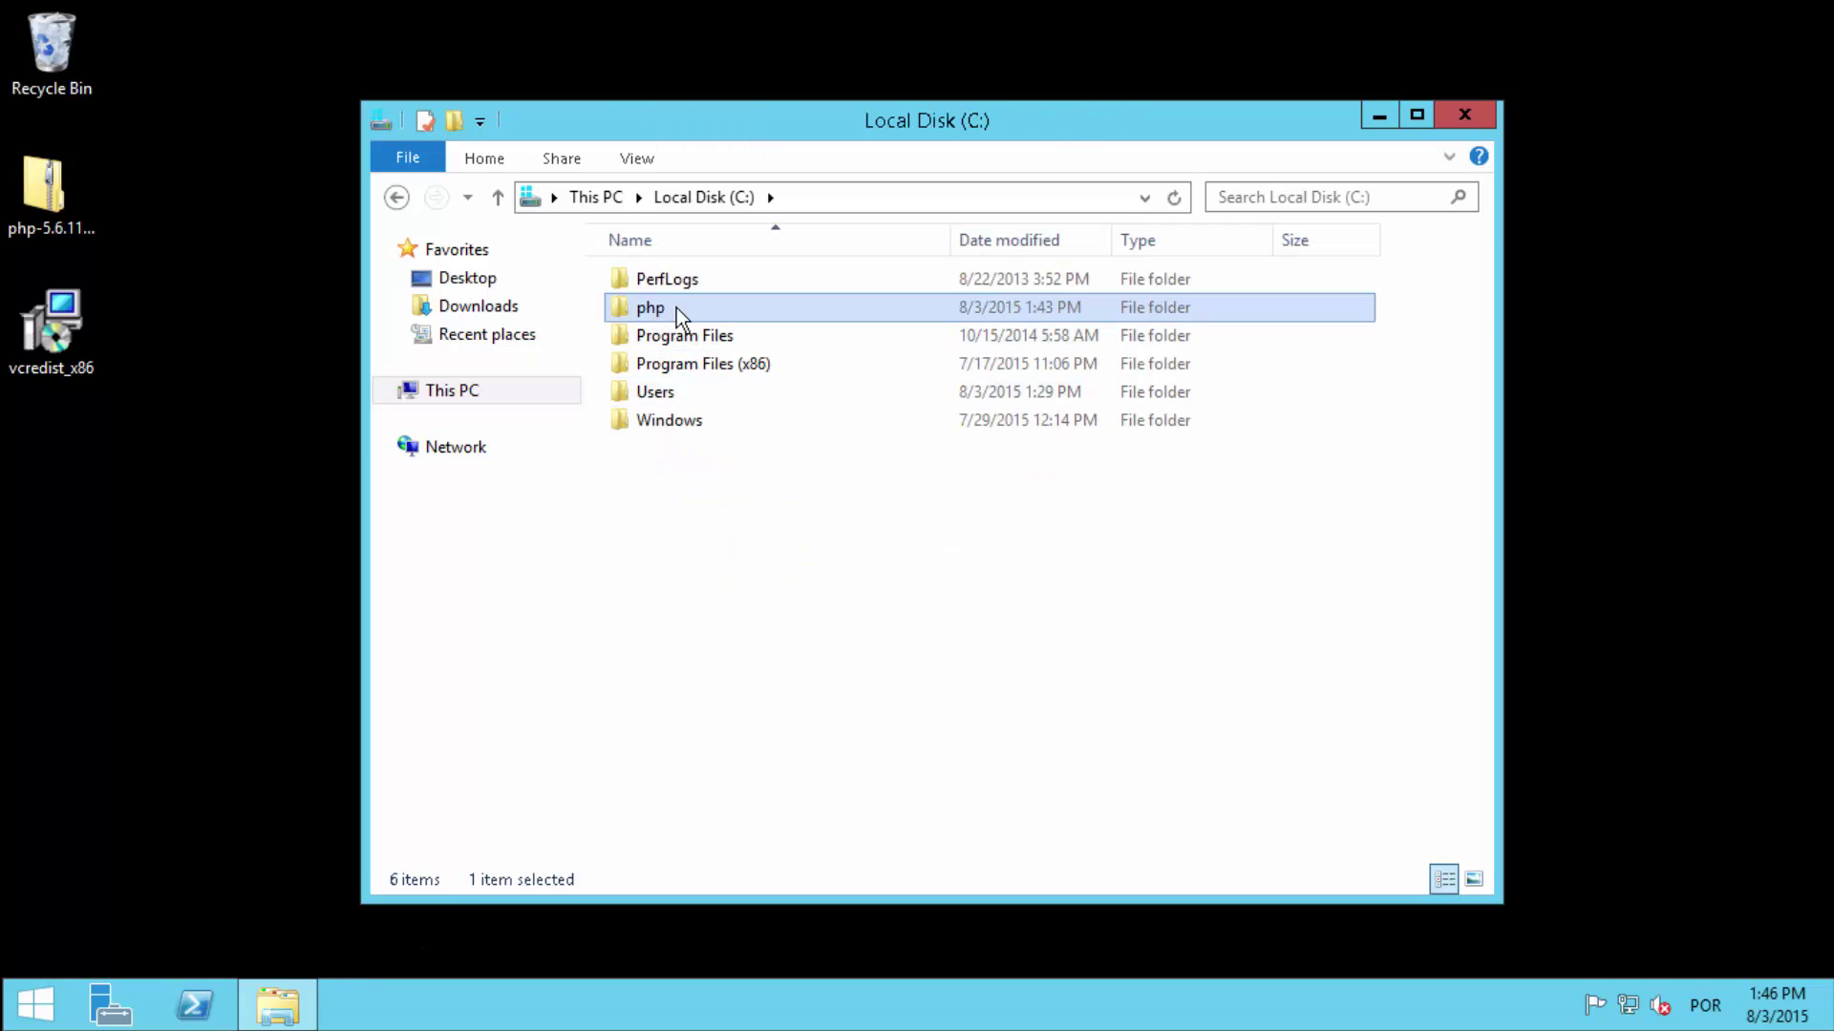
pyautogui.doubleClick(651, 308)
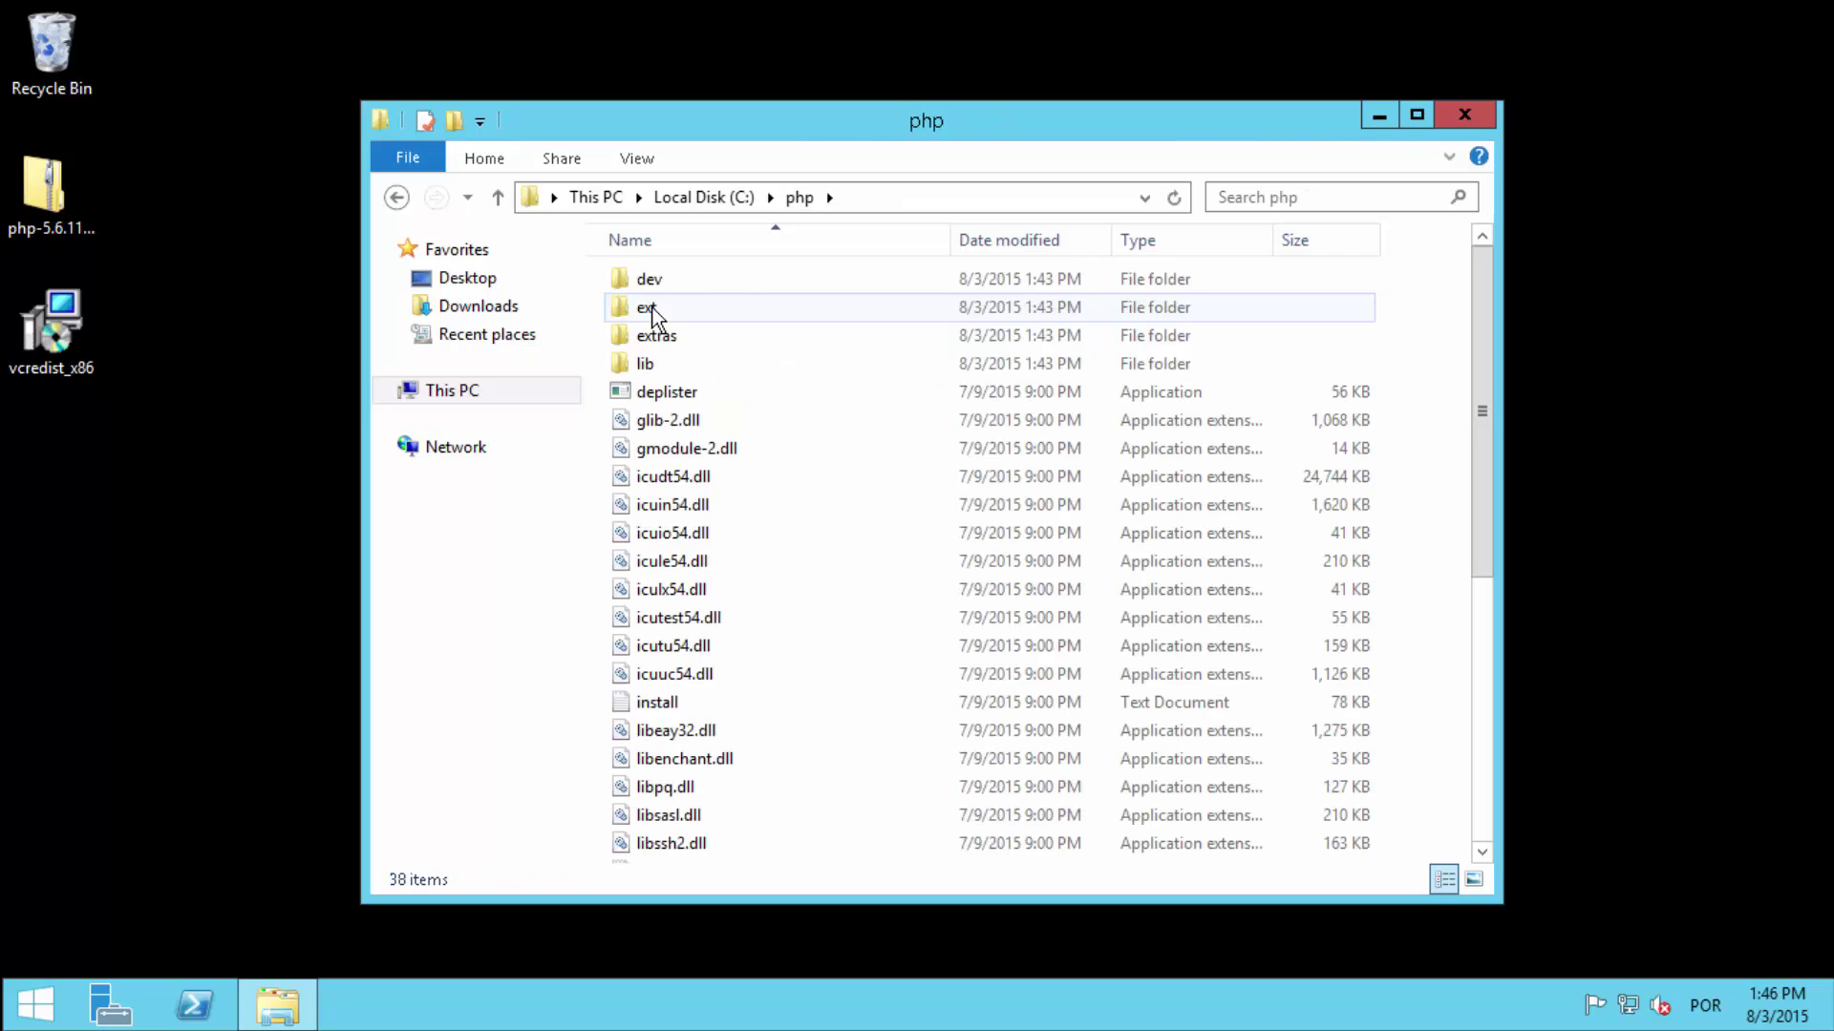
pyautogui.scroll(-5, 652, 315)
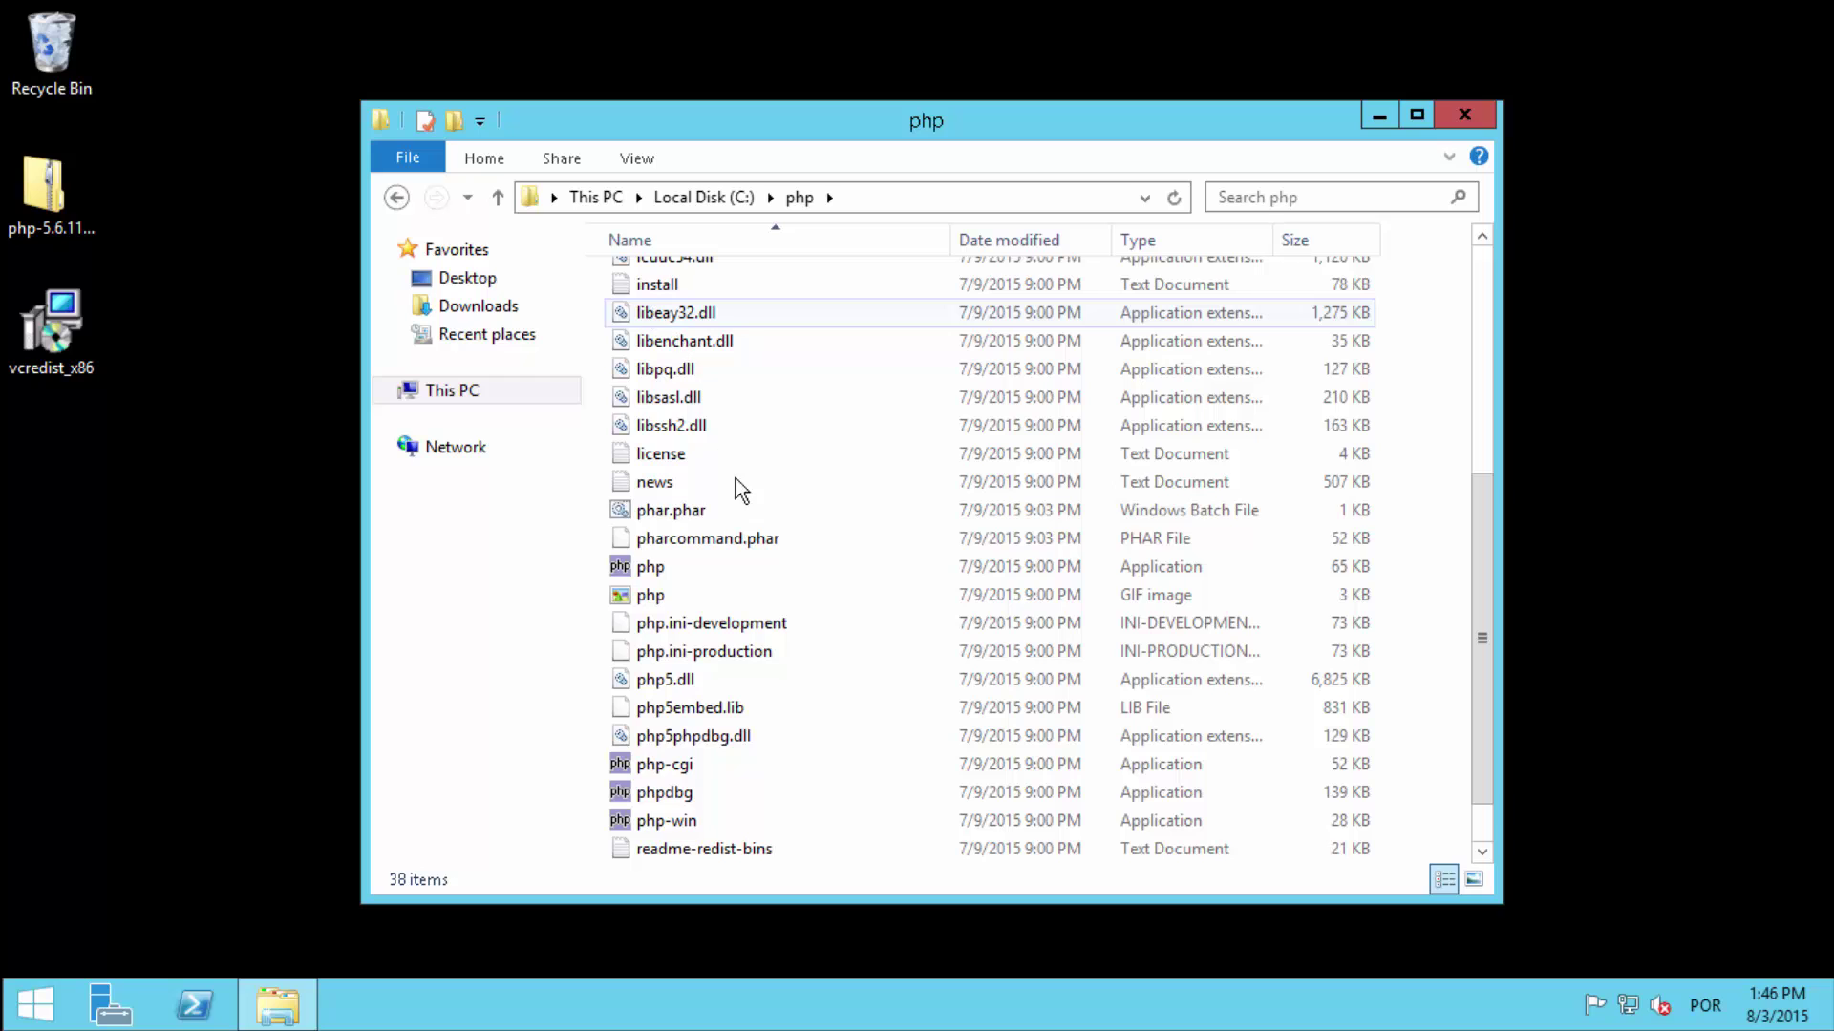
# Rename php.ini-production to php.ini, accepting the extension change warning.
pyautogui.click(738, 654)
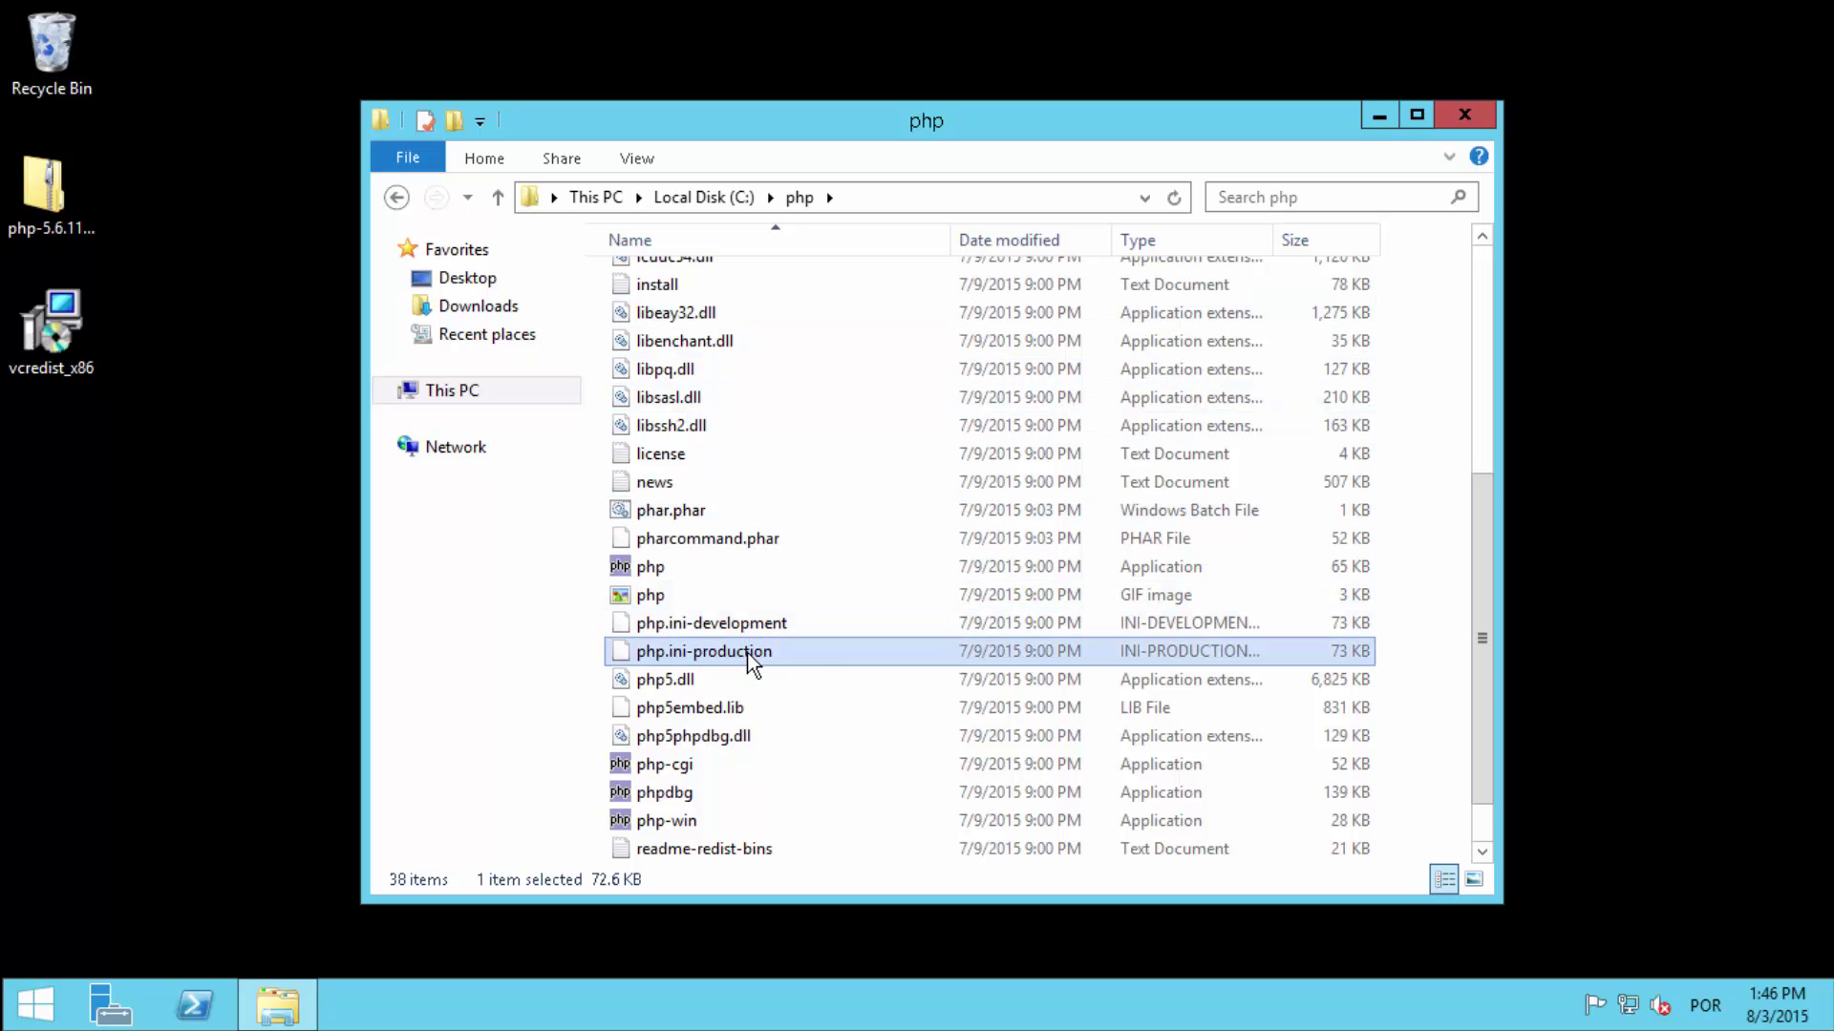
pyautogui.rightClick(815, 651)
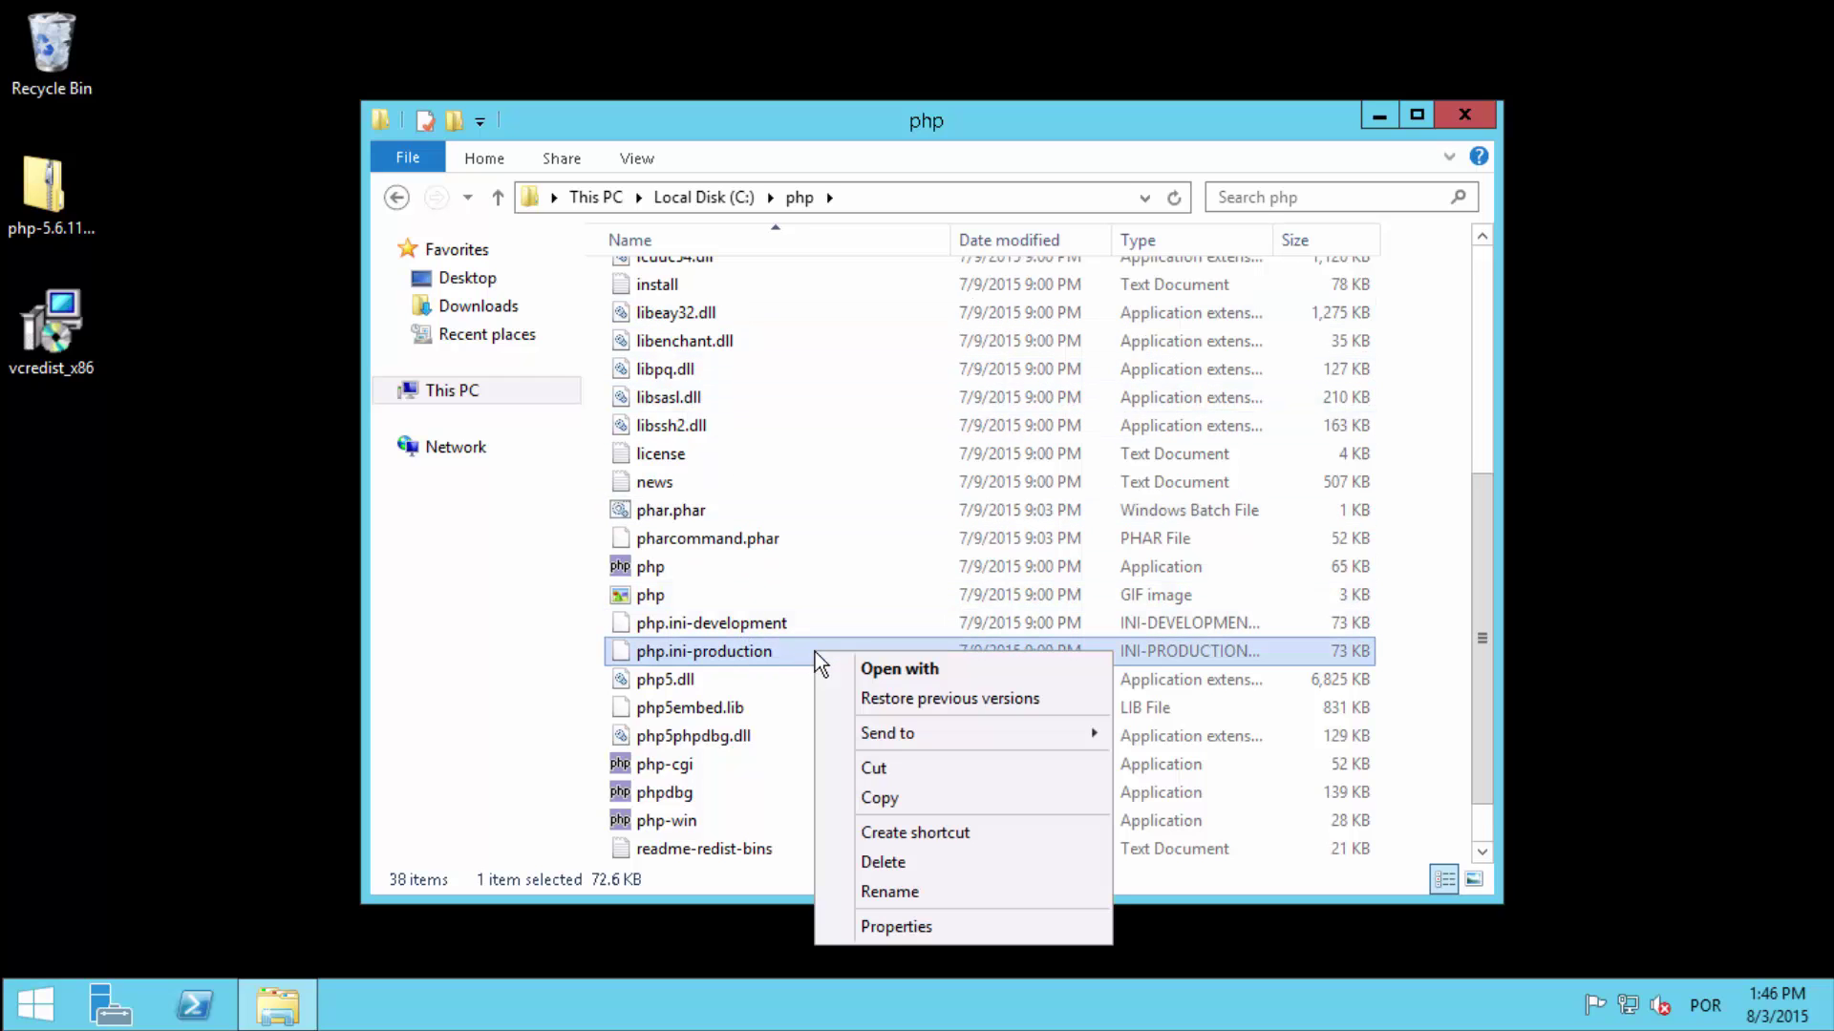
pyautogui.click(889, 891)
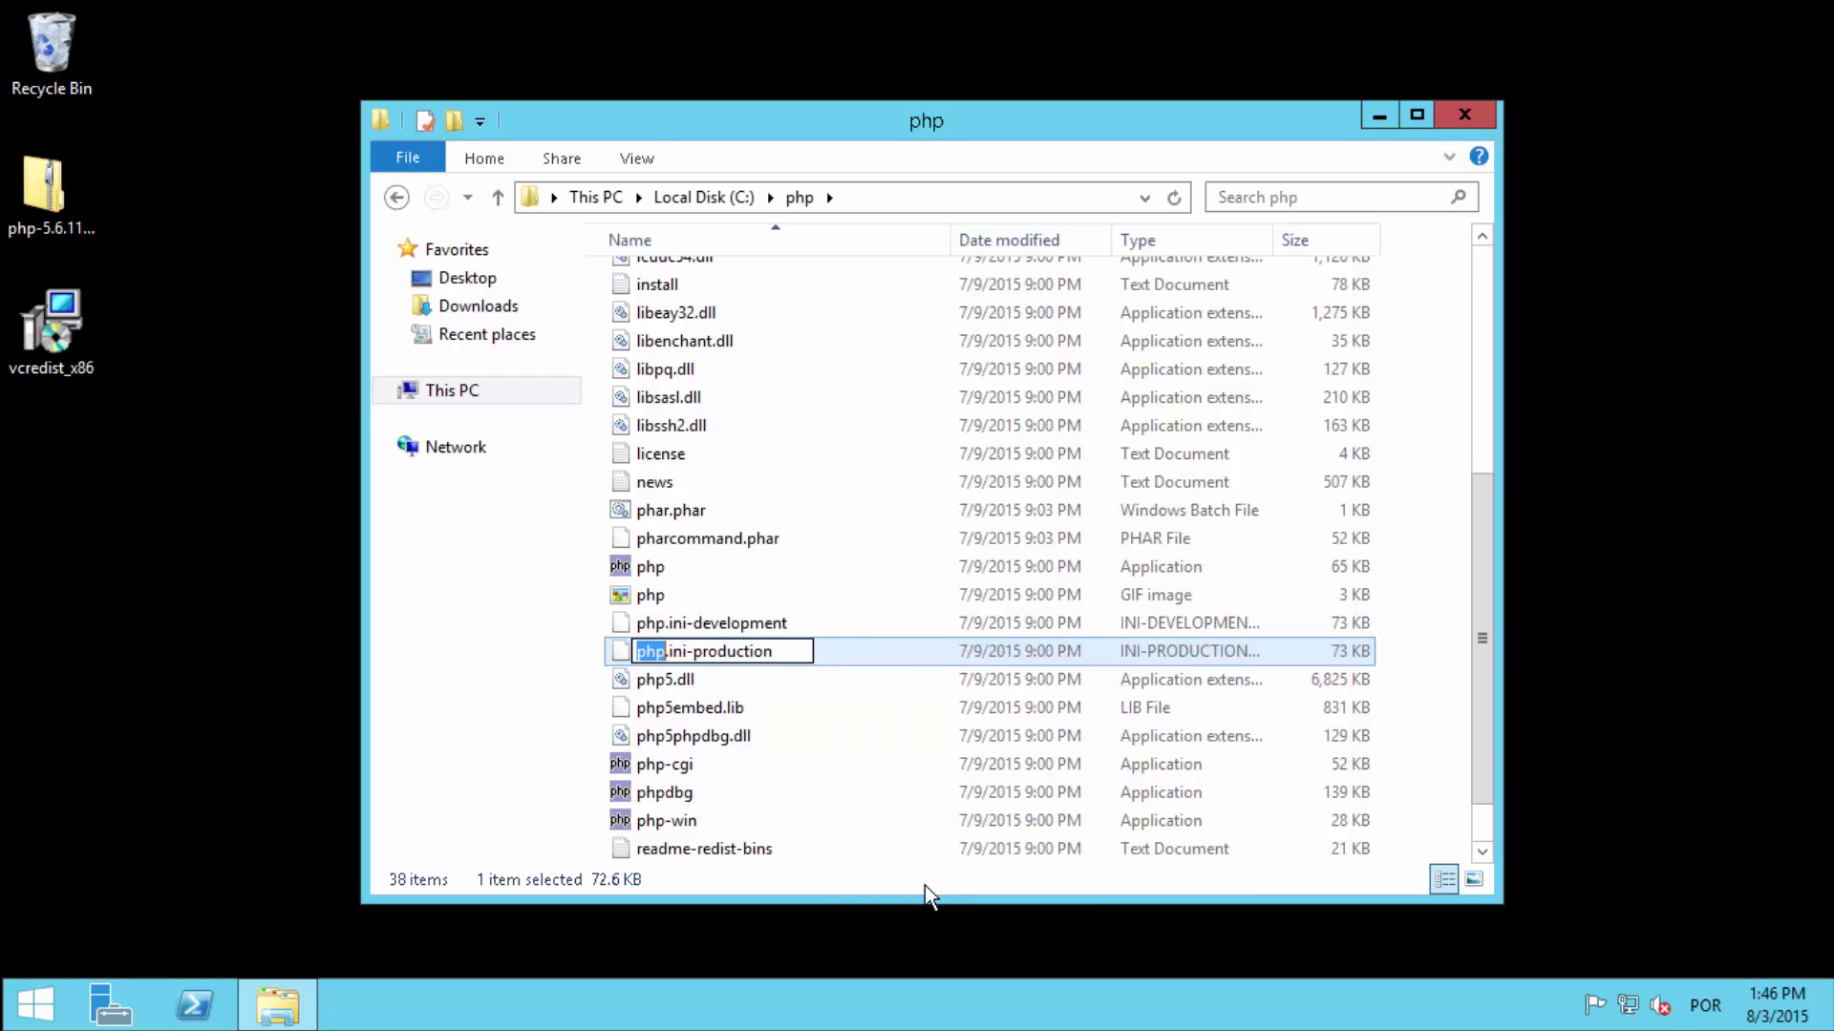
pyautogui.press('Right')
pyautogui.press('Right')
pyautogui.press('Right')
pyautogui.press('Right')
pyautogui.press('Right')
pyautogui.hotkey('shift', 'End')
pyautogui.press('Delete')
pyautogui.press('Return')
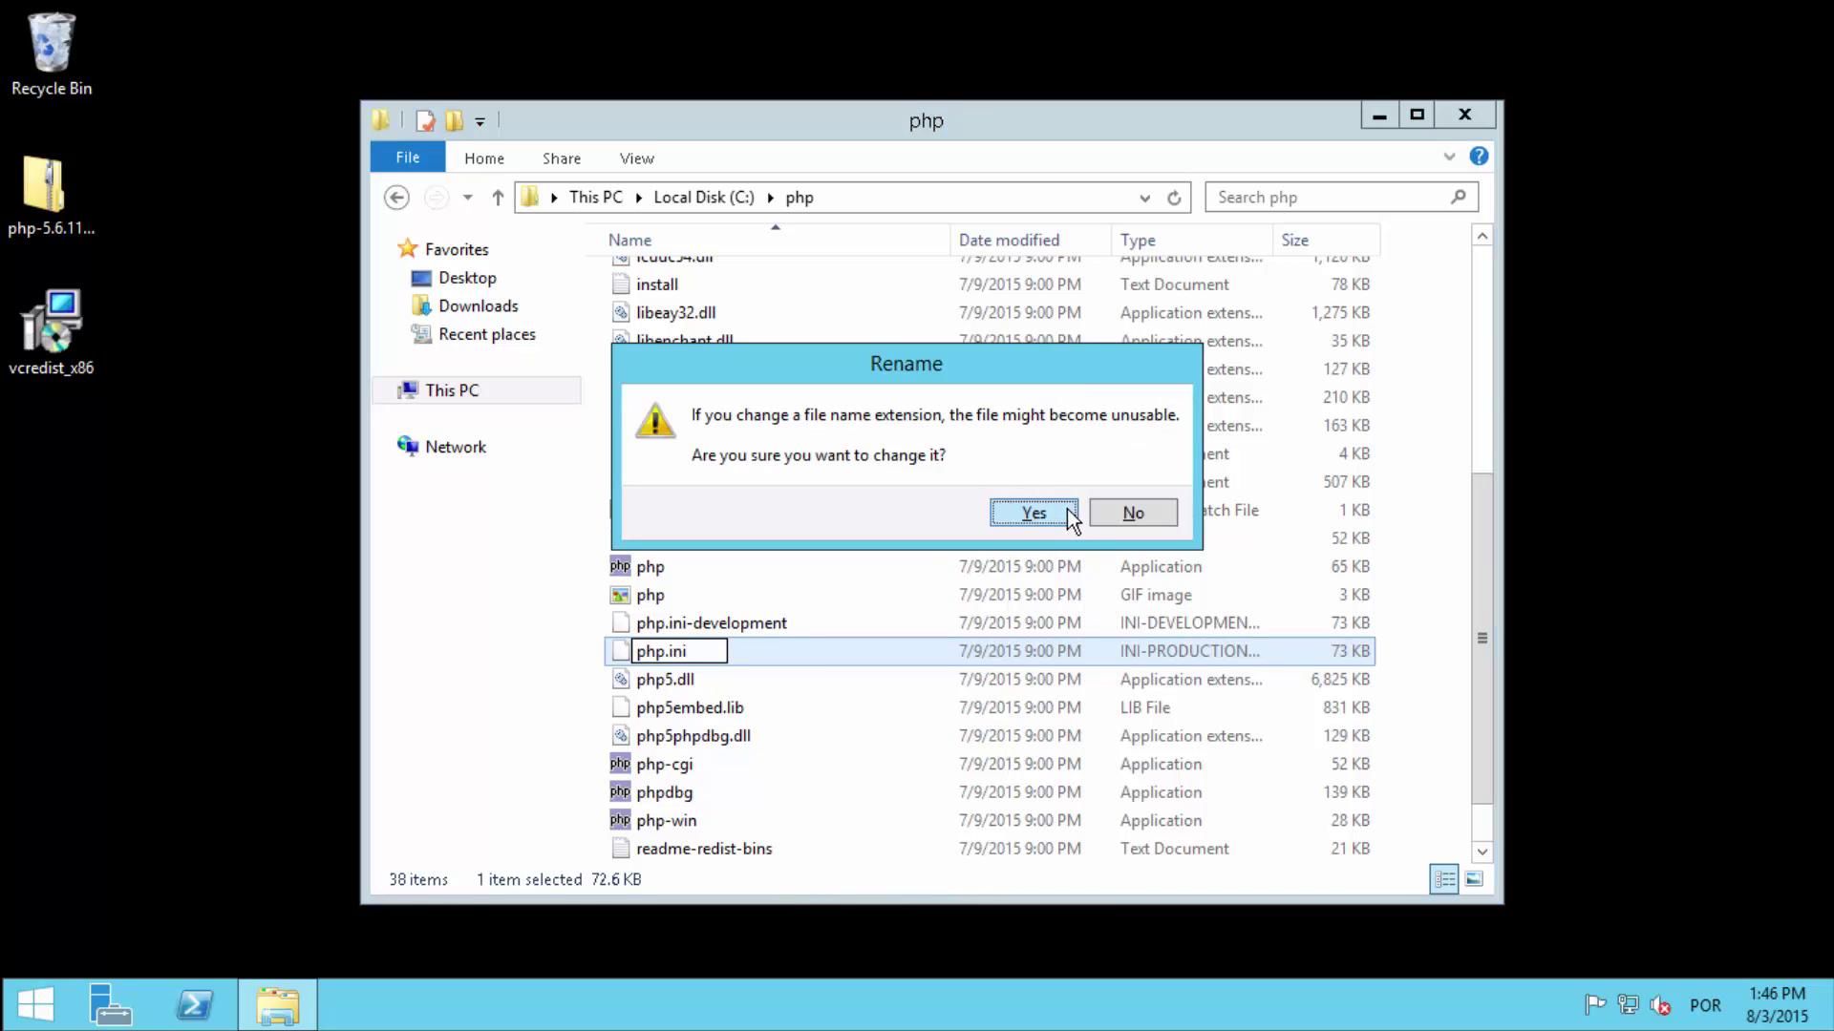
pyautogui.click(1034, 513)
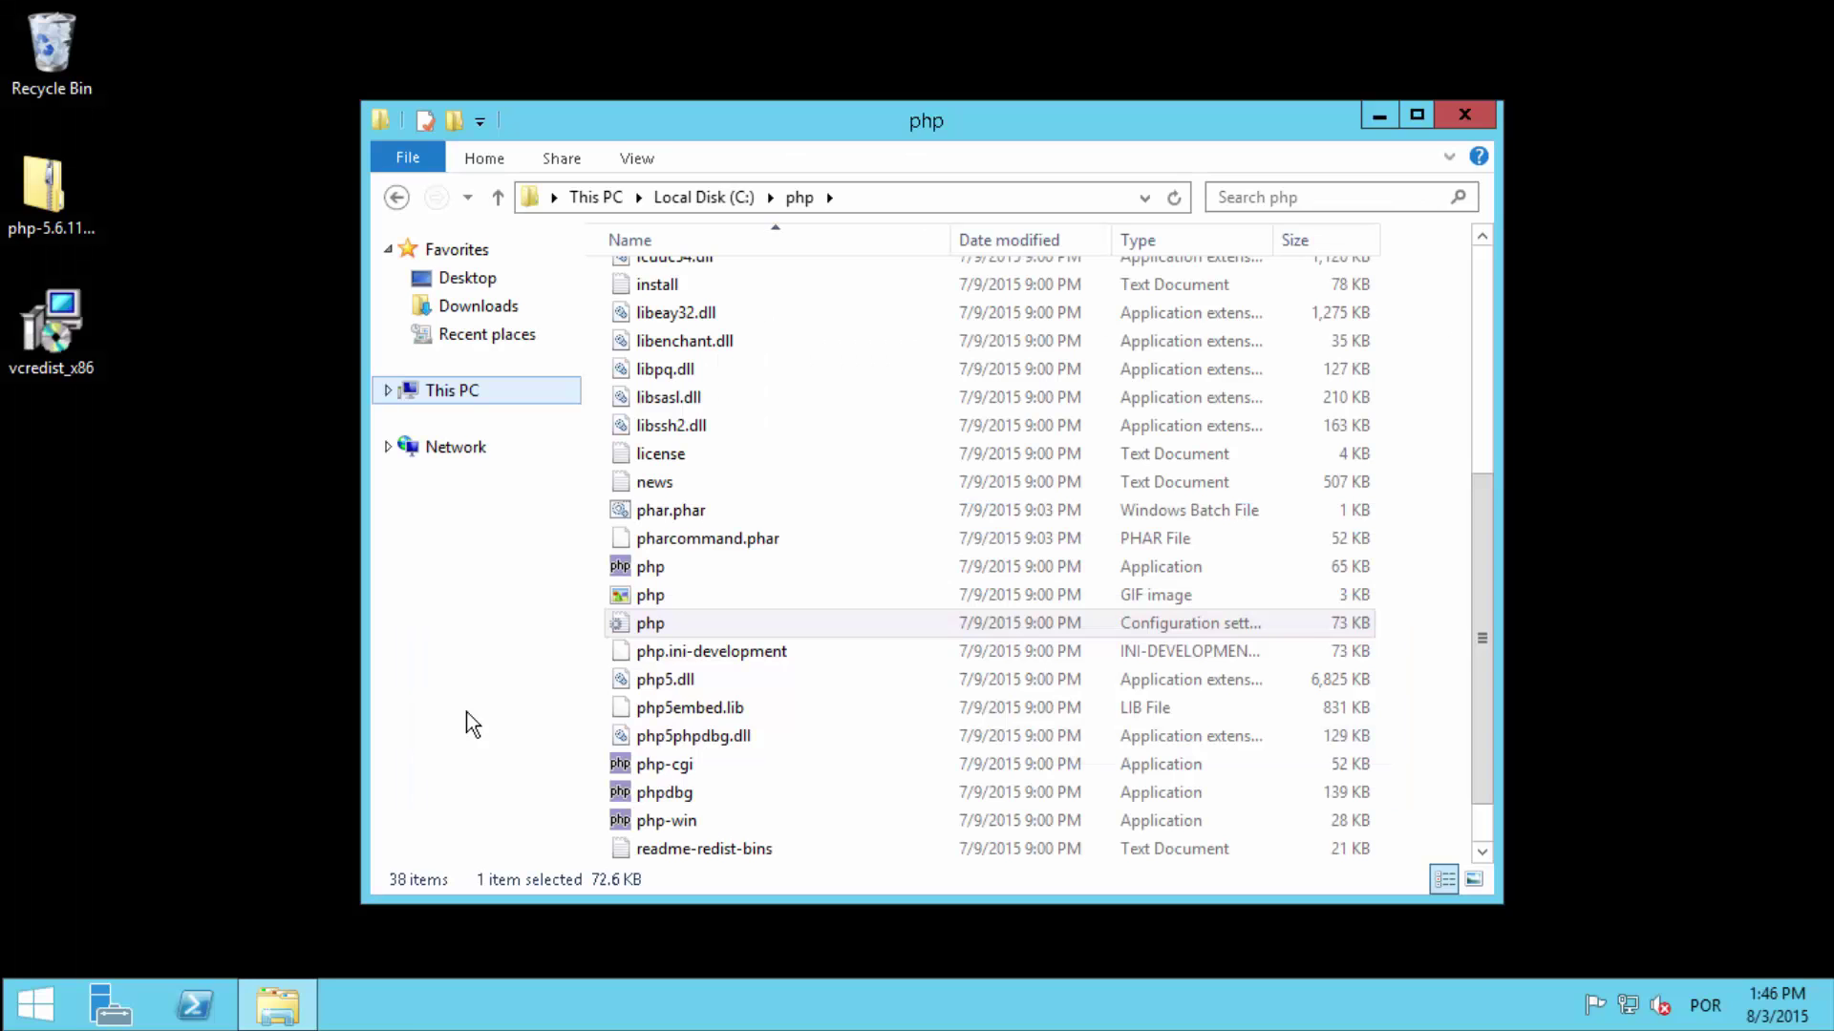
pyautogui.click(689, 626)
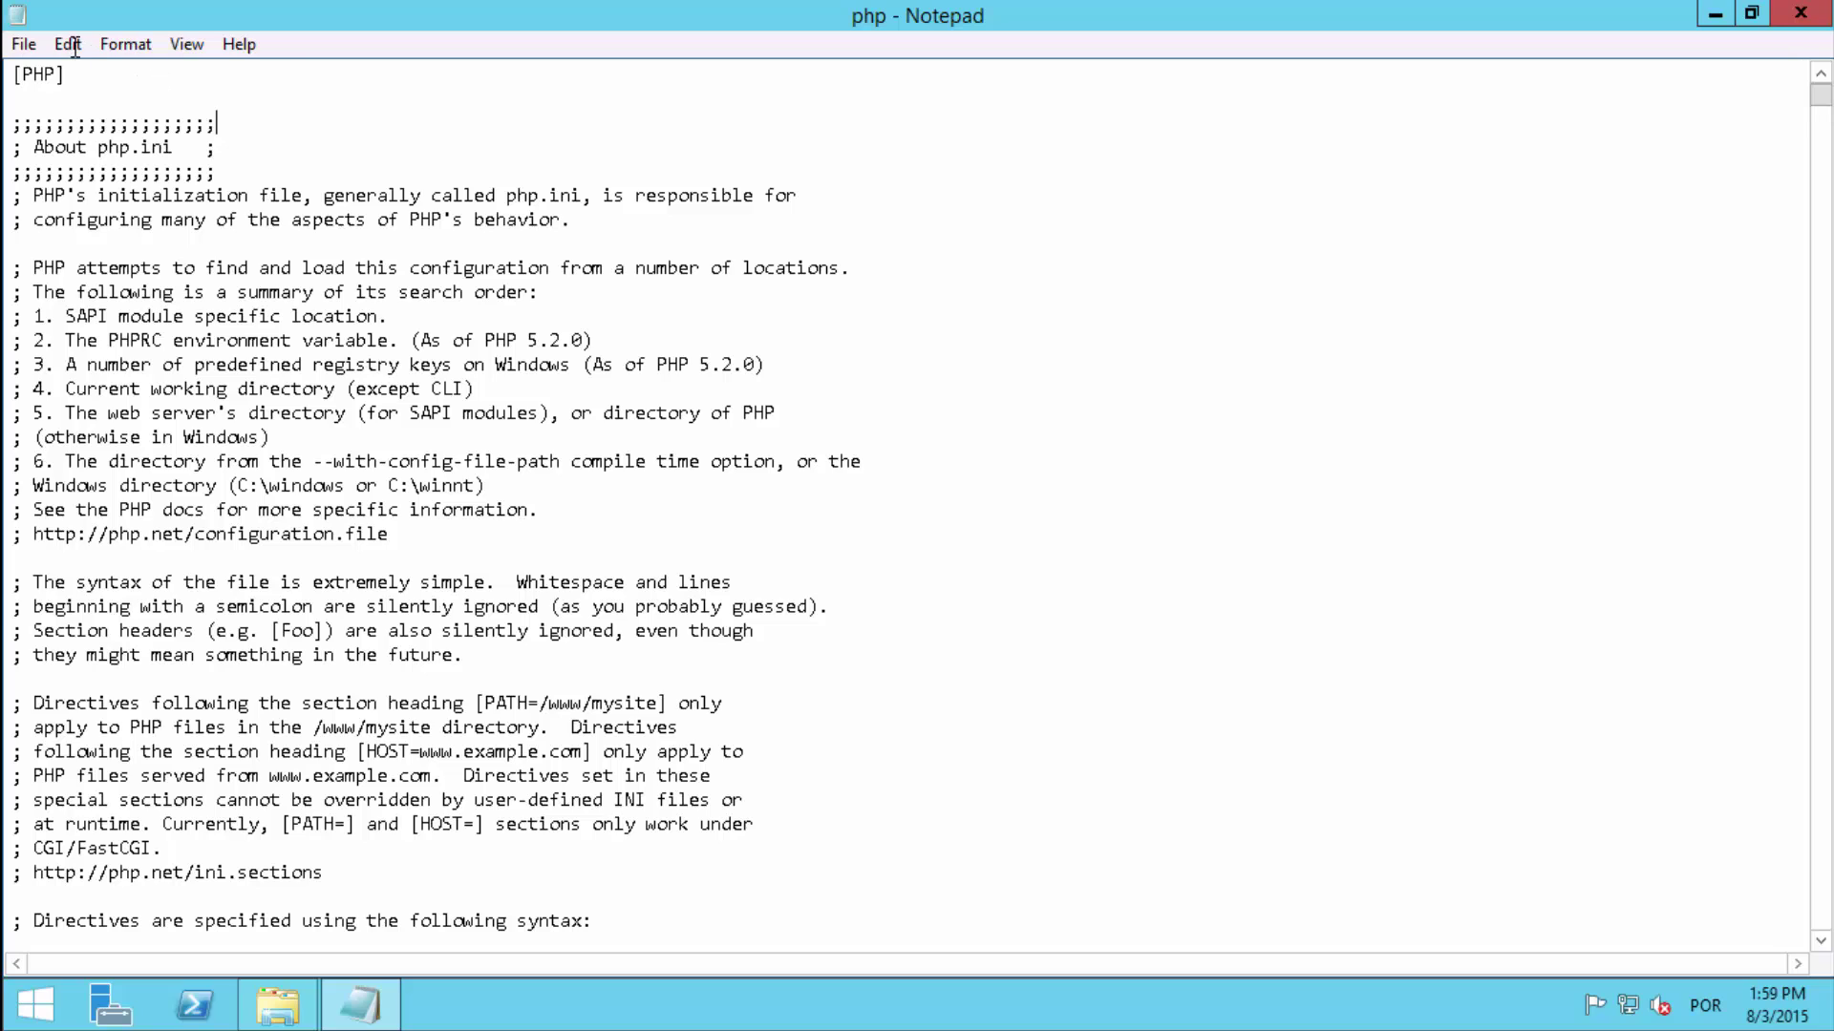
# Uncomment date.timezone and set it to America/São_Paulo.
pyautogui.click(68, 45)
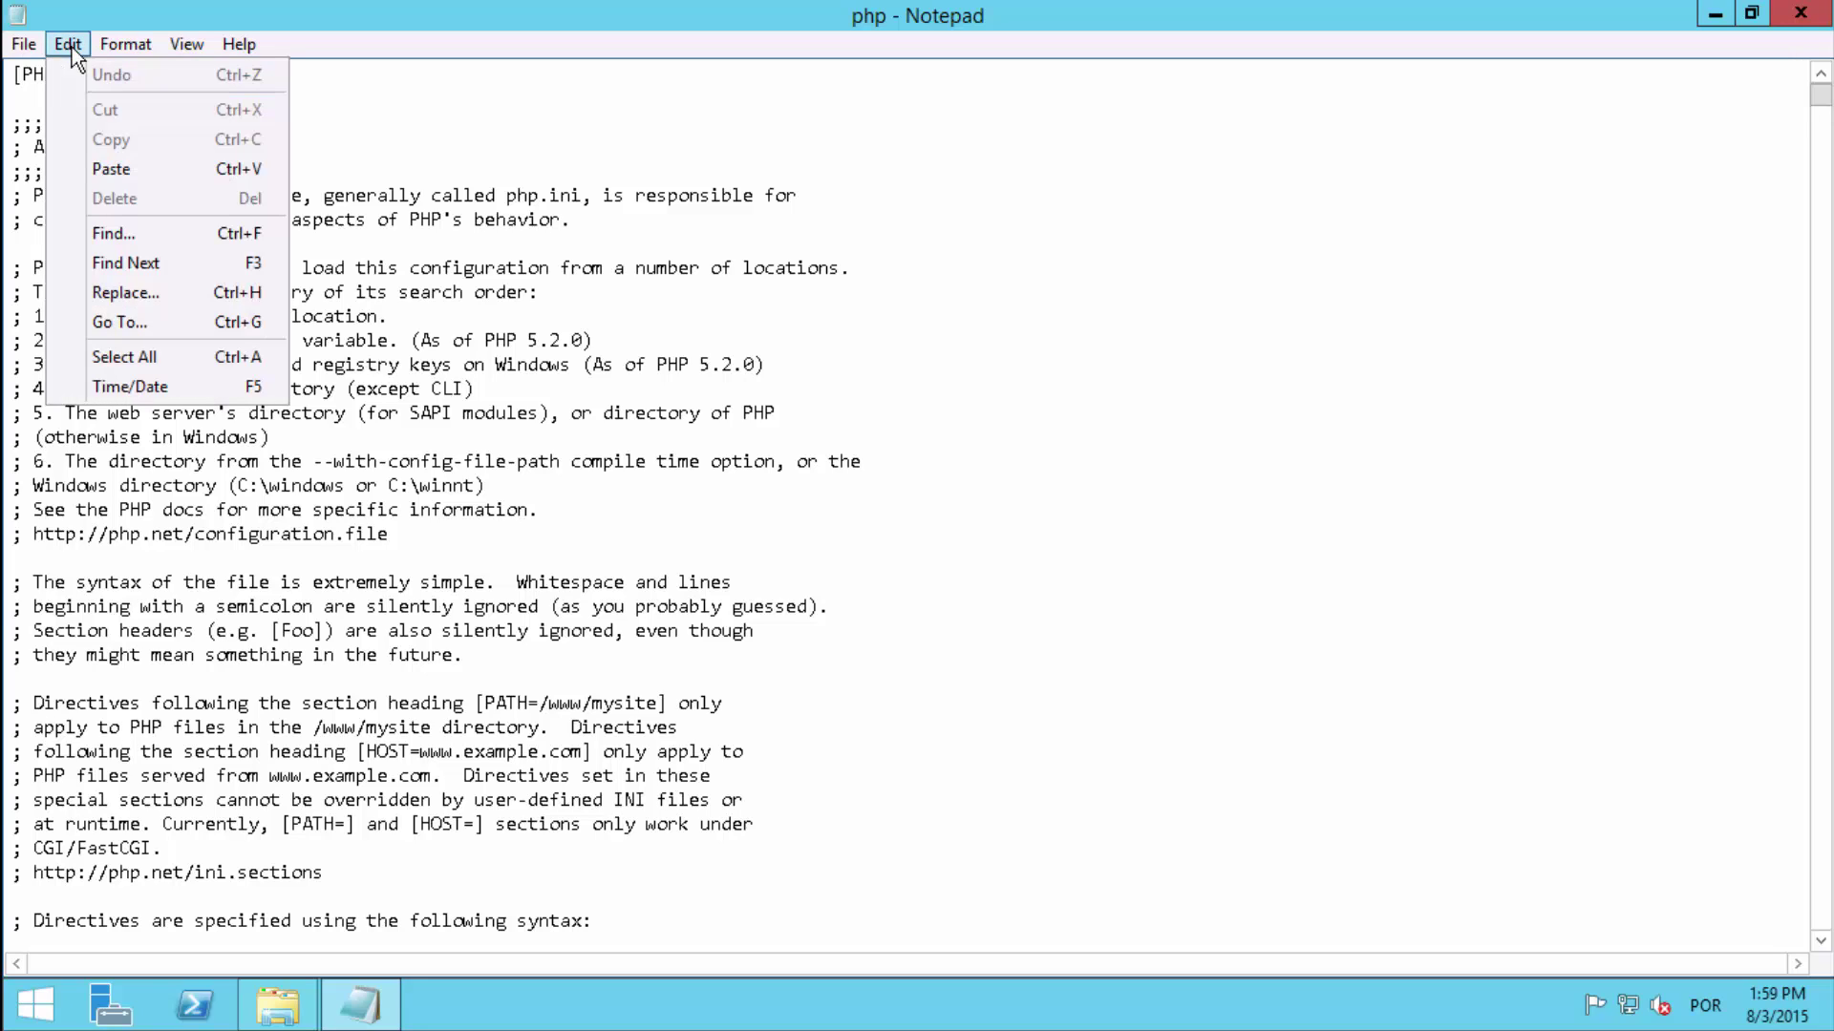
pyautogui.click(105, 229)
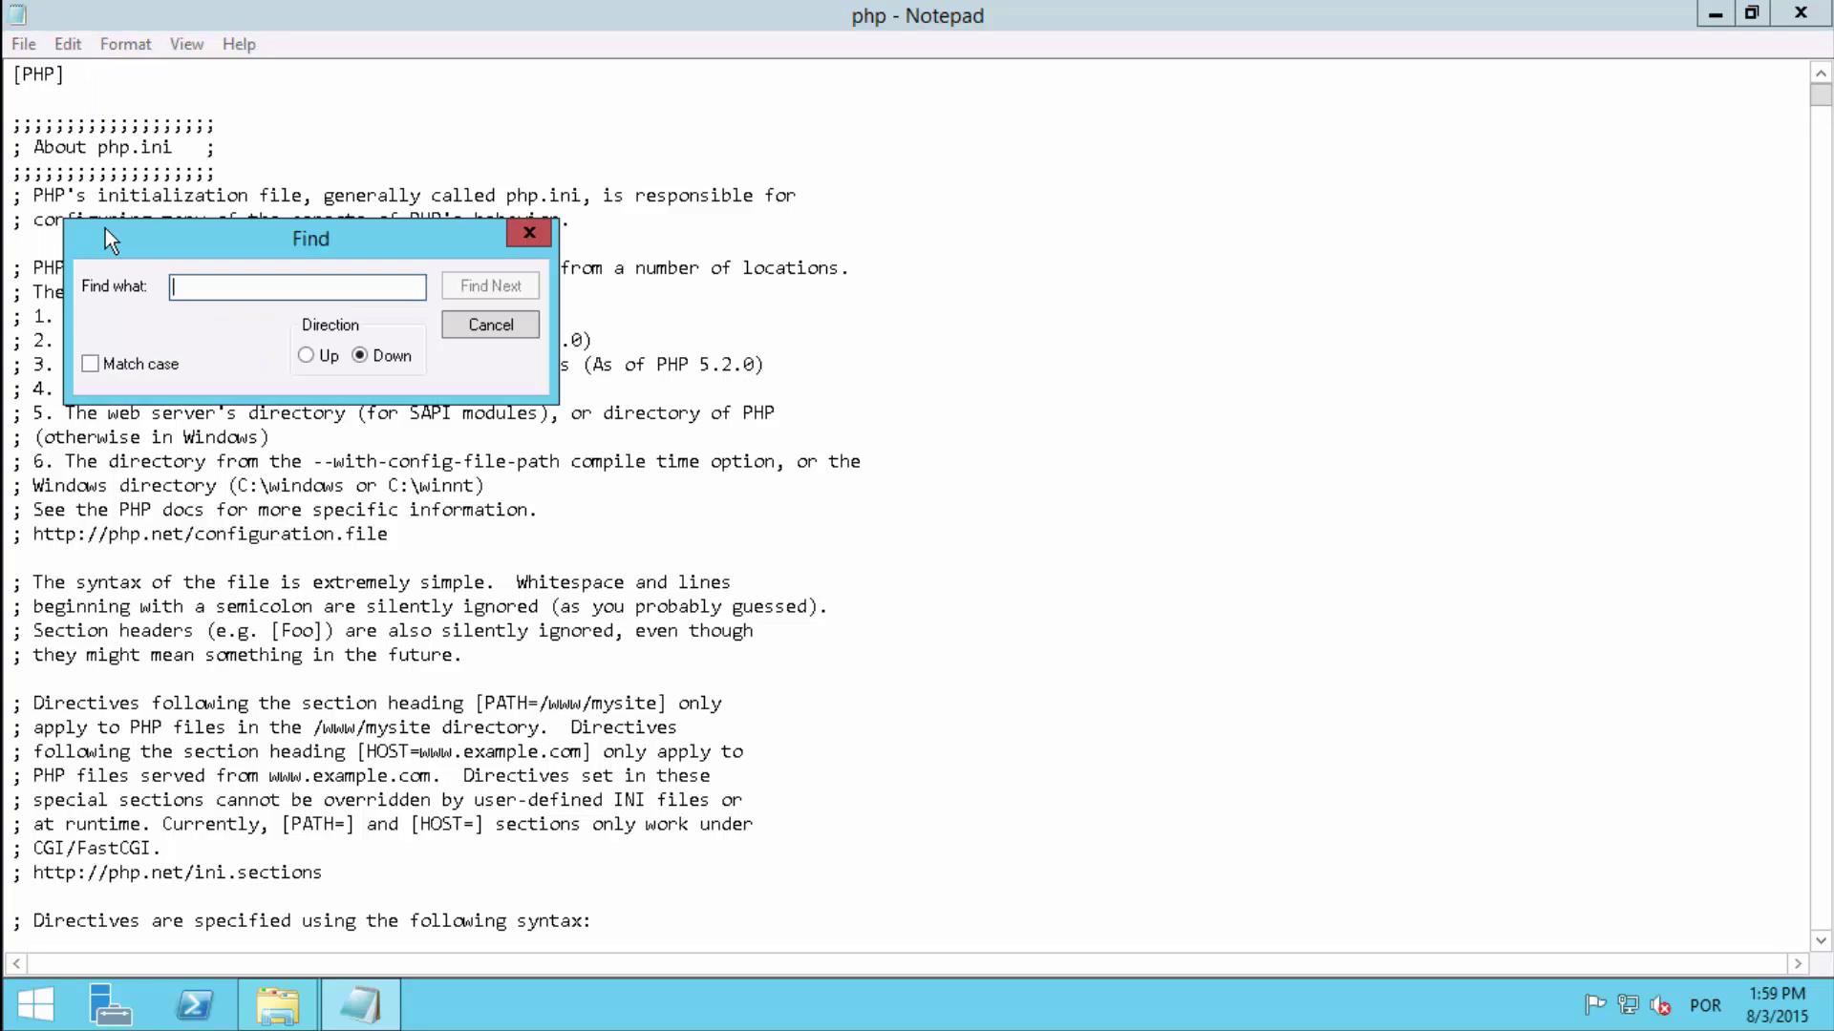
pyautogui.write('dat')
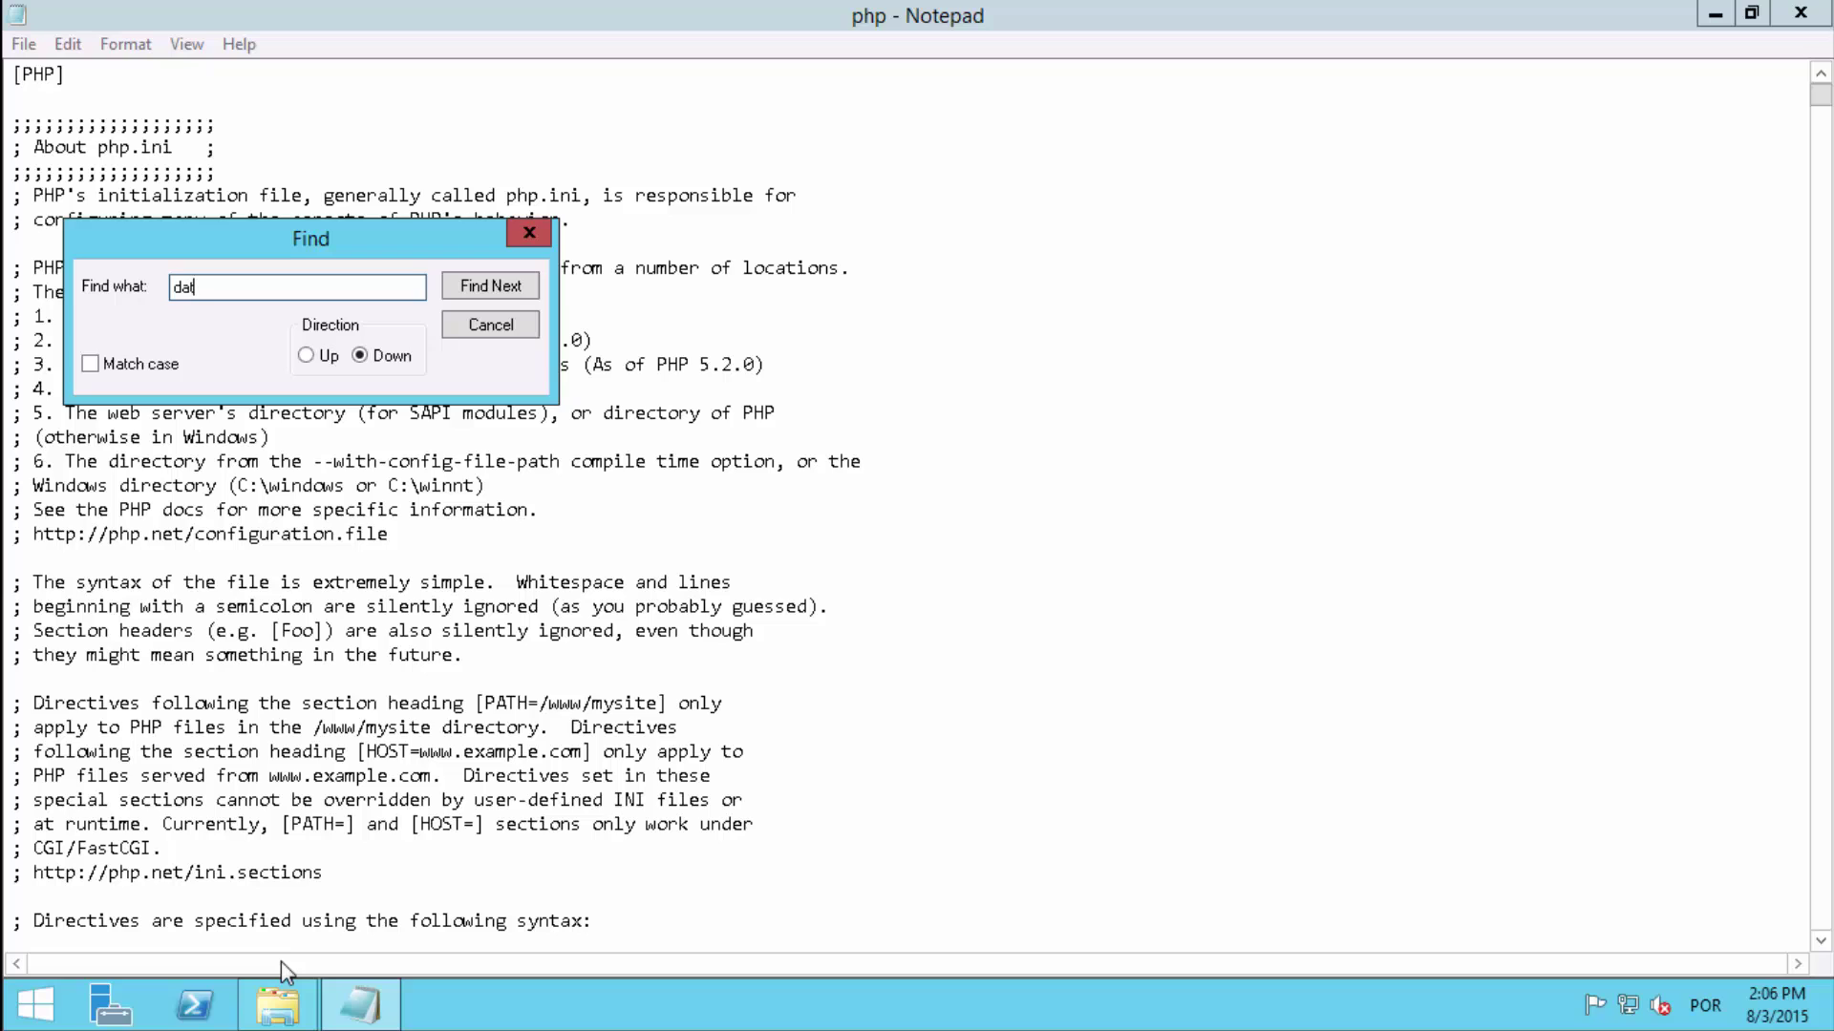
pyautogui.write('e.timezone')
pyautogui.press('Return')
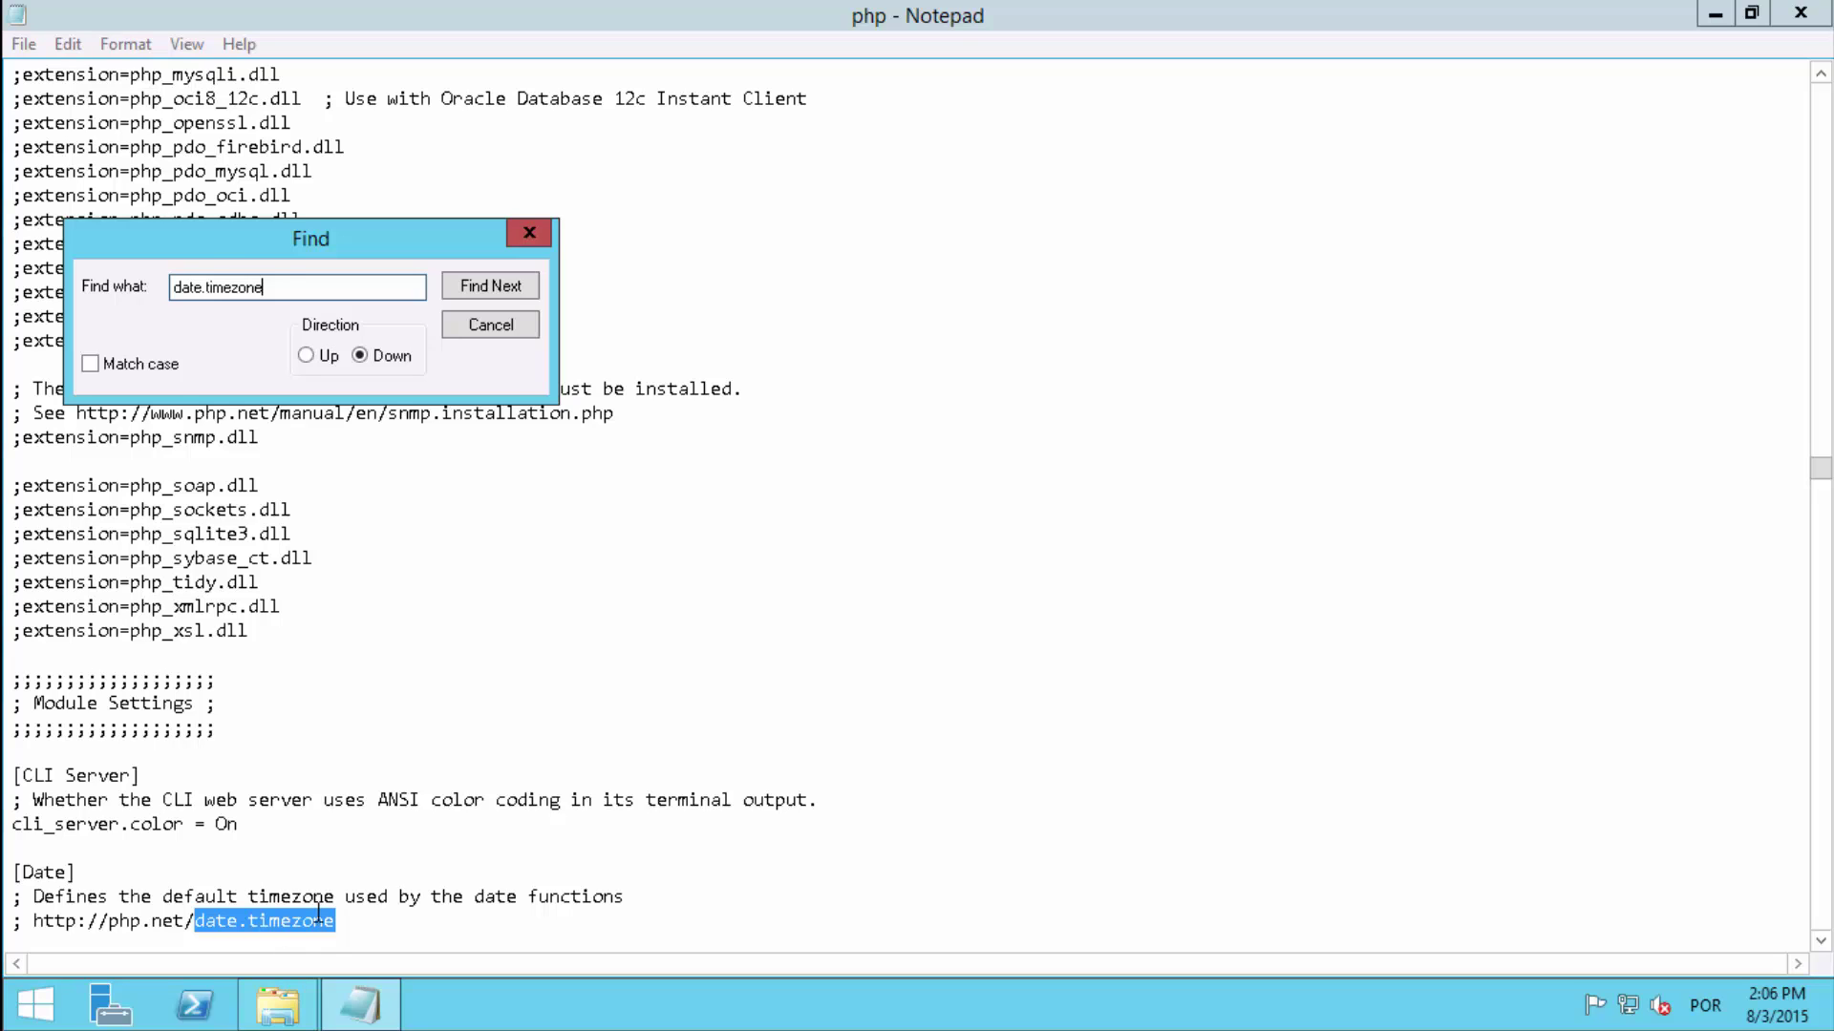
pyautogui.press('Escape')
pyautogui.scroll(-4, 320, 915)
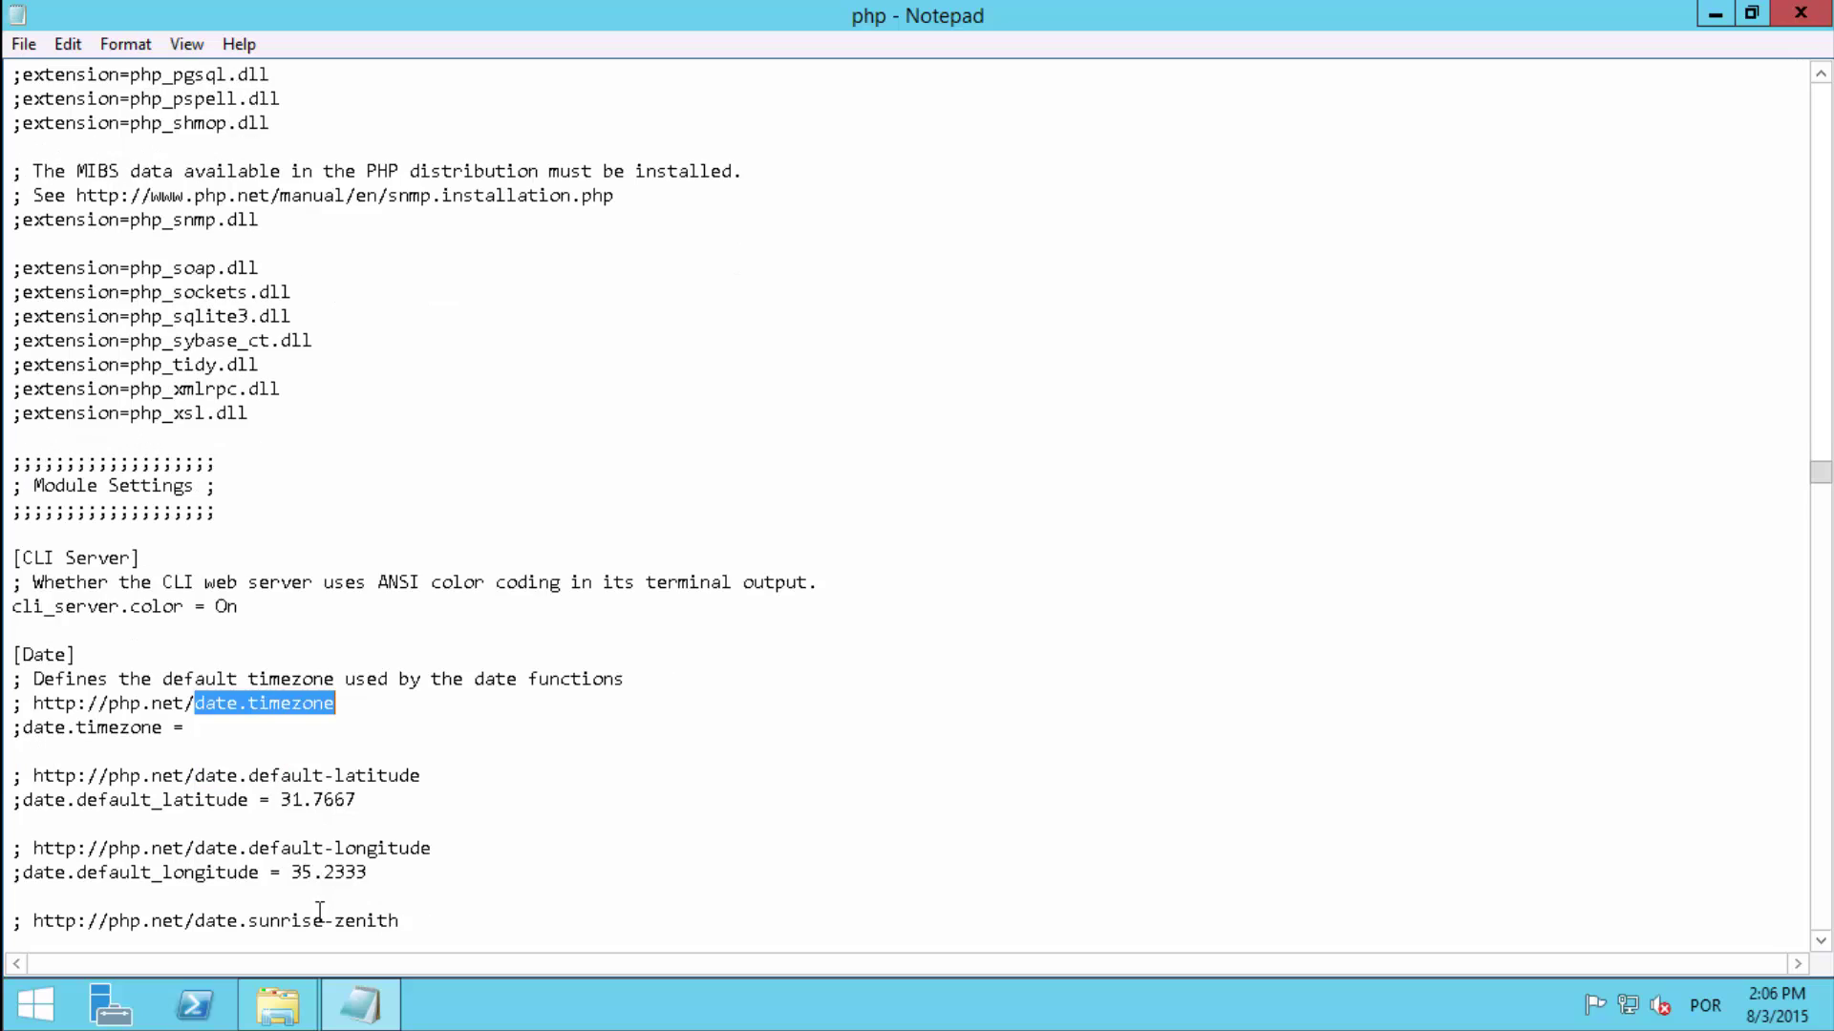
pyautogui.click(265, 658)
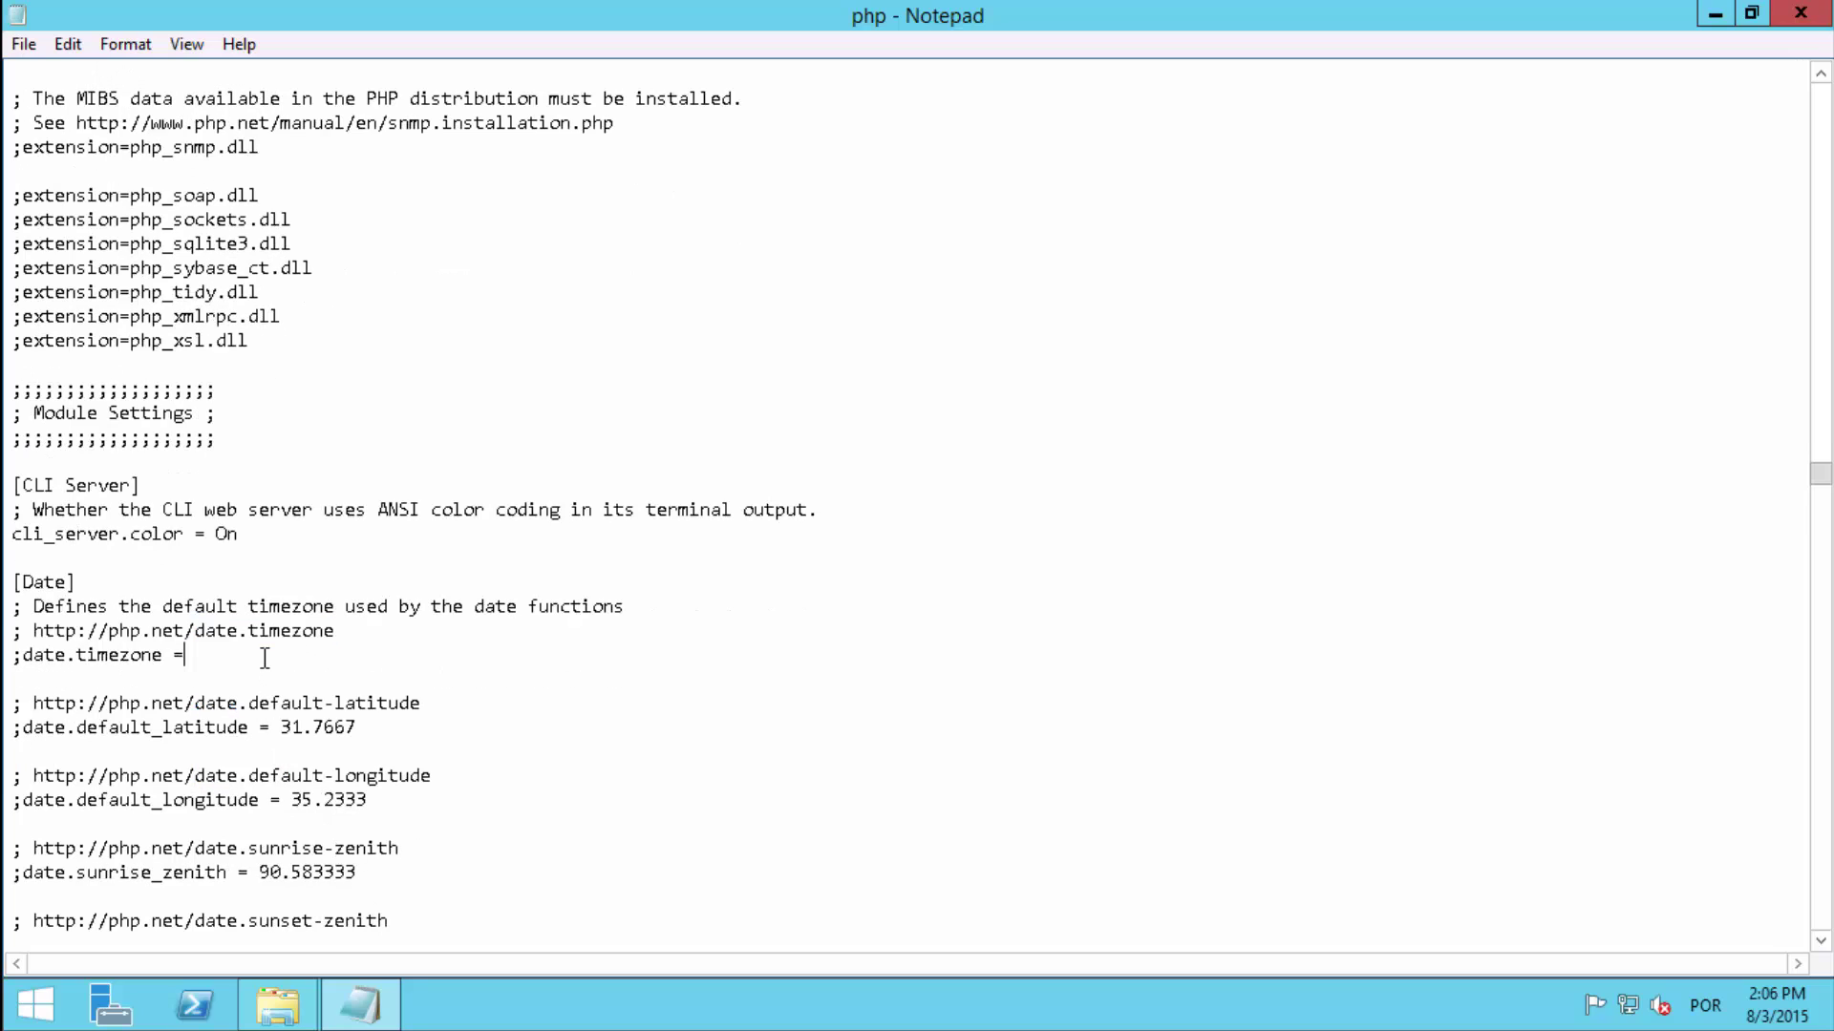
pyautogui.press('Delete')
pyautogui.write('America/São_Paulo')
pyautogui.hotkey('shift', 'Home')
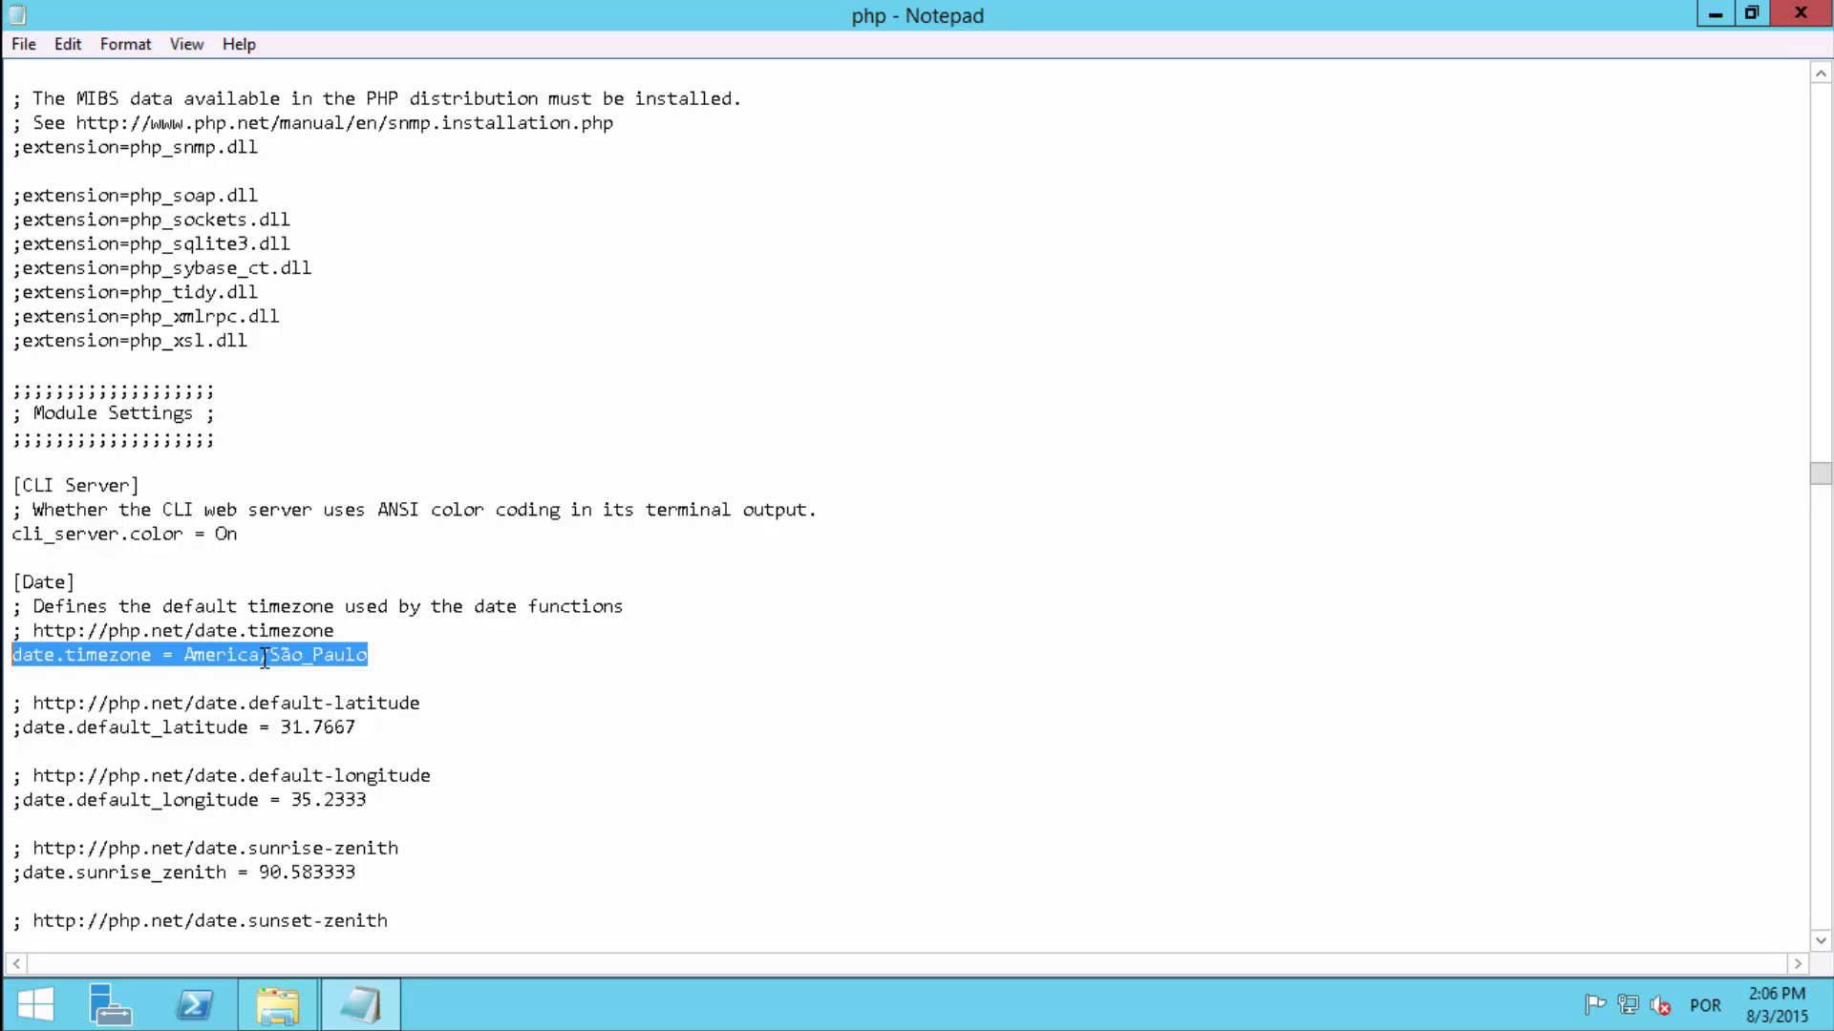
# Find fastcgi.impersonate and uncomment it so it reads fastcgi.impersonate = 1.
pyautogui.hotkey('ctrl', 'f')
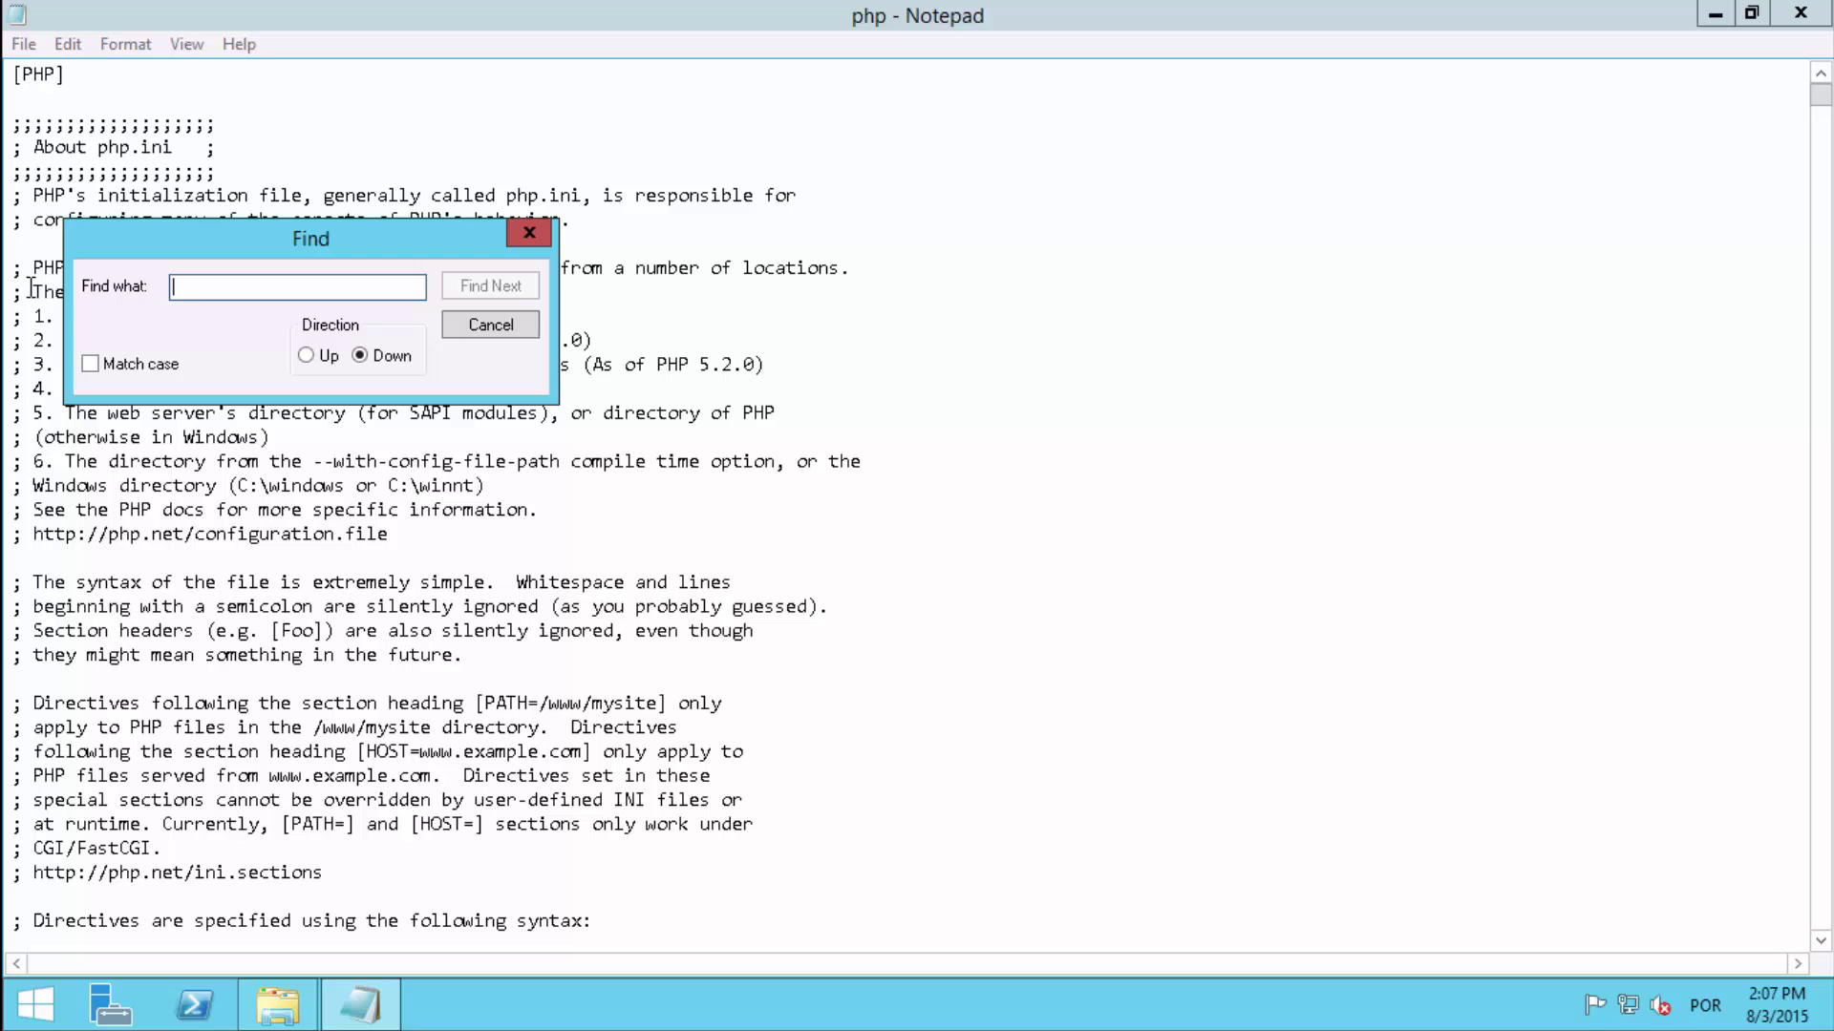
pyautogui.write('fastcgi.impersonate')
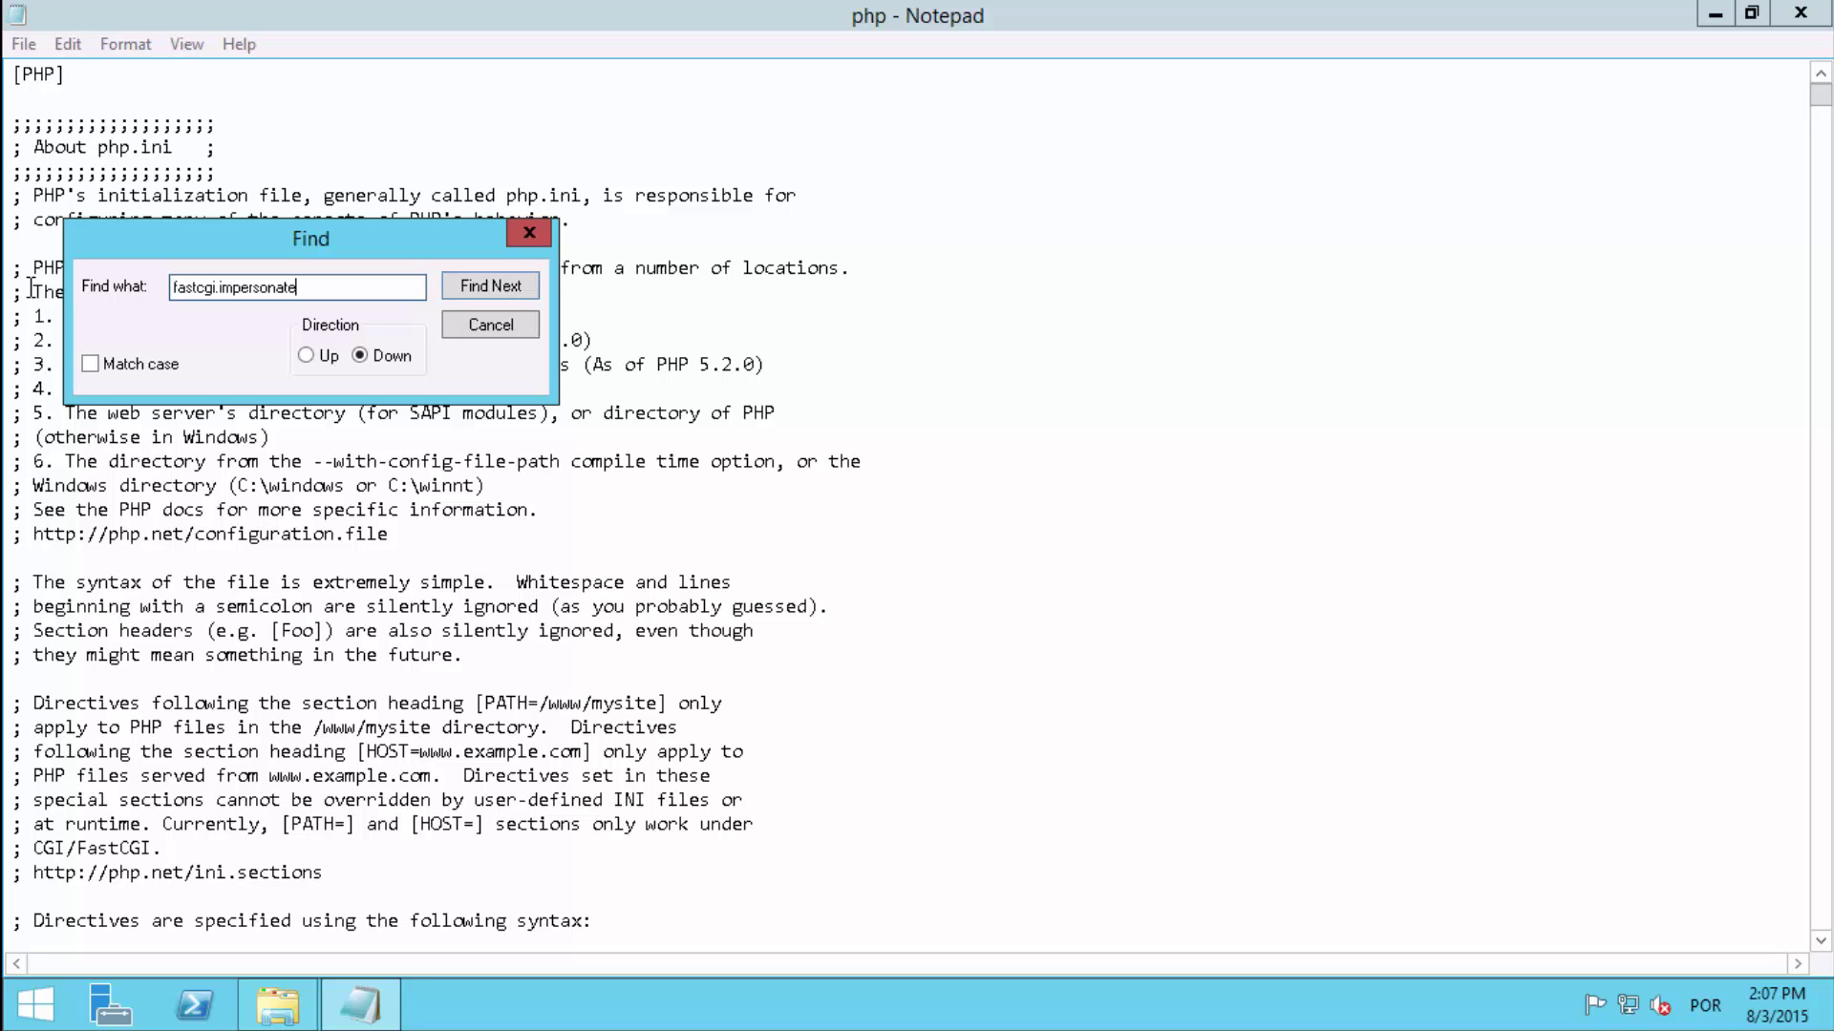
pyautogui.press('Return')
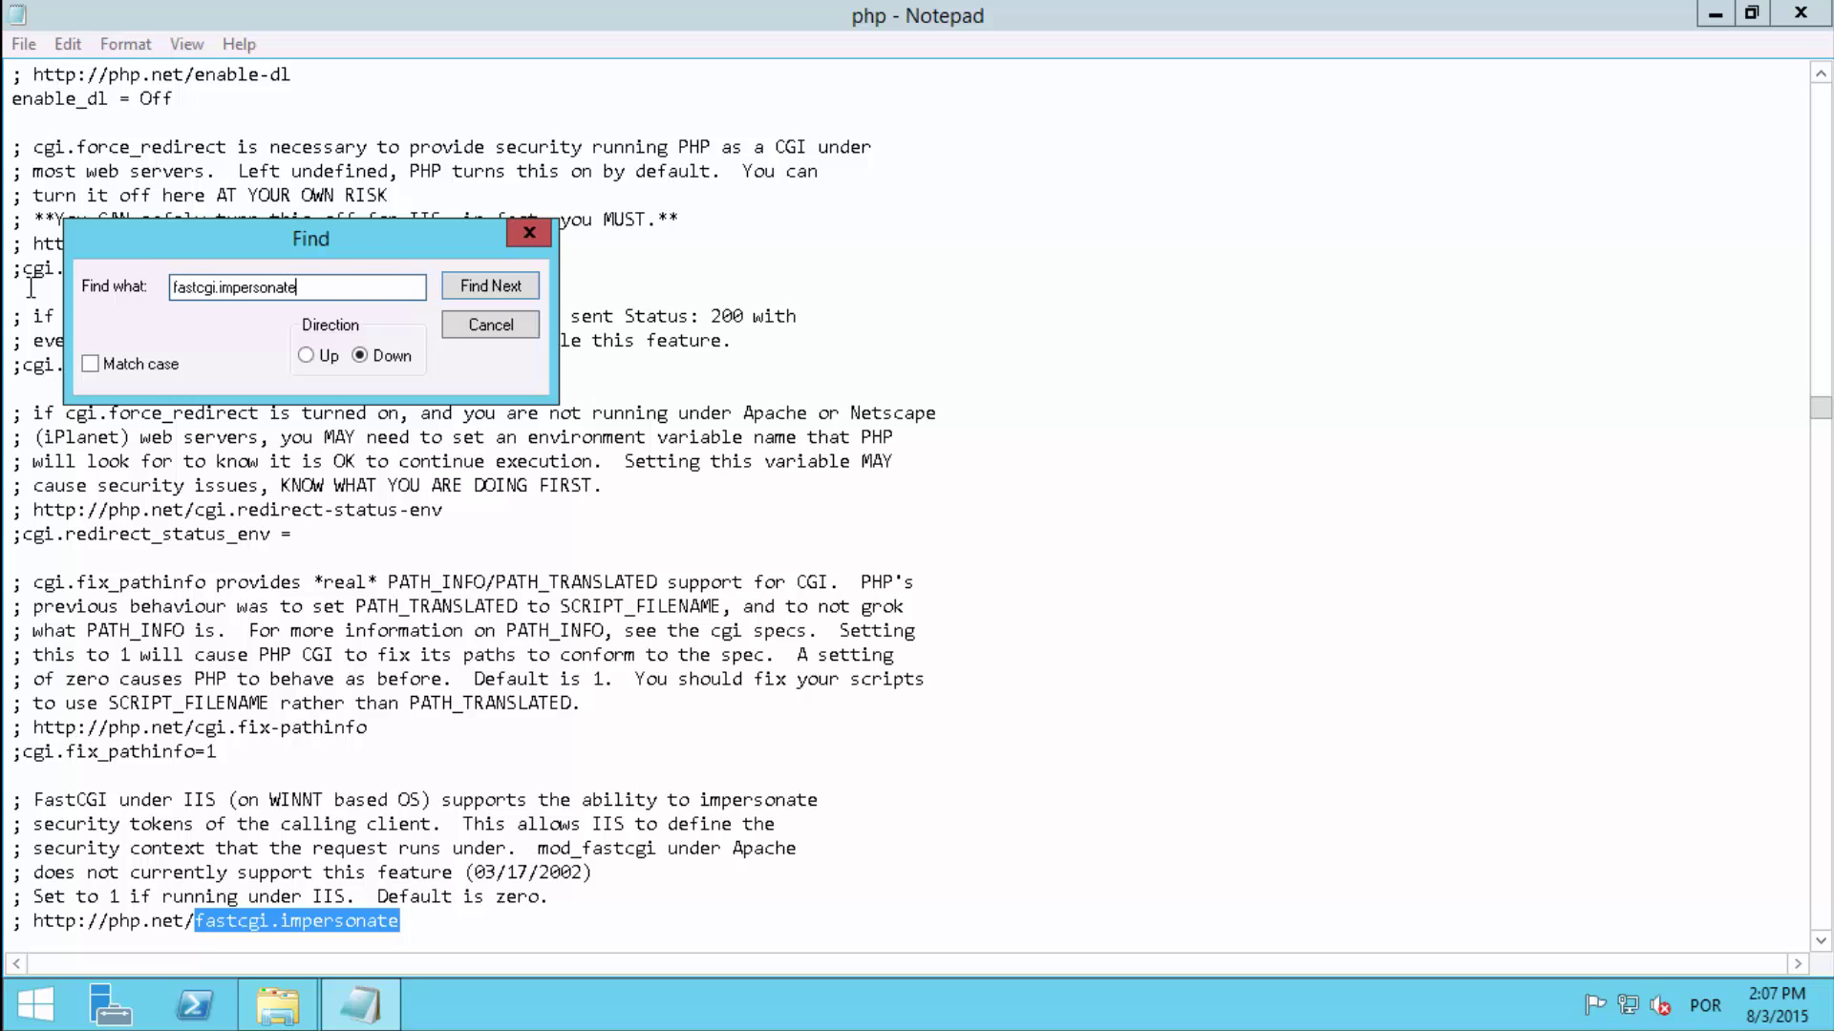
pyautogui.press('Escape')
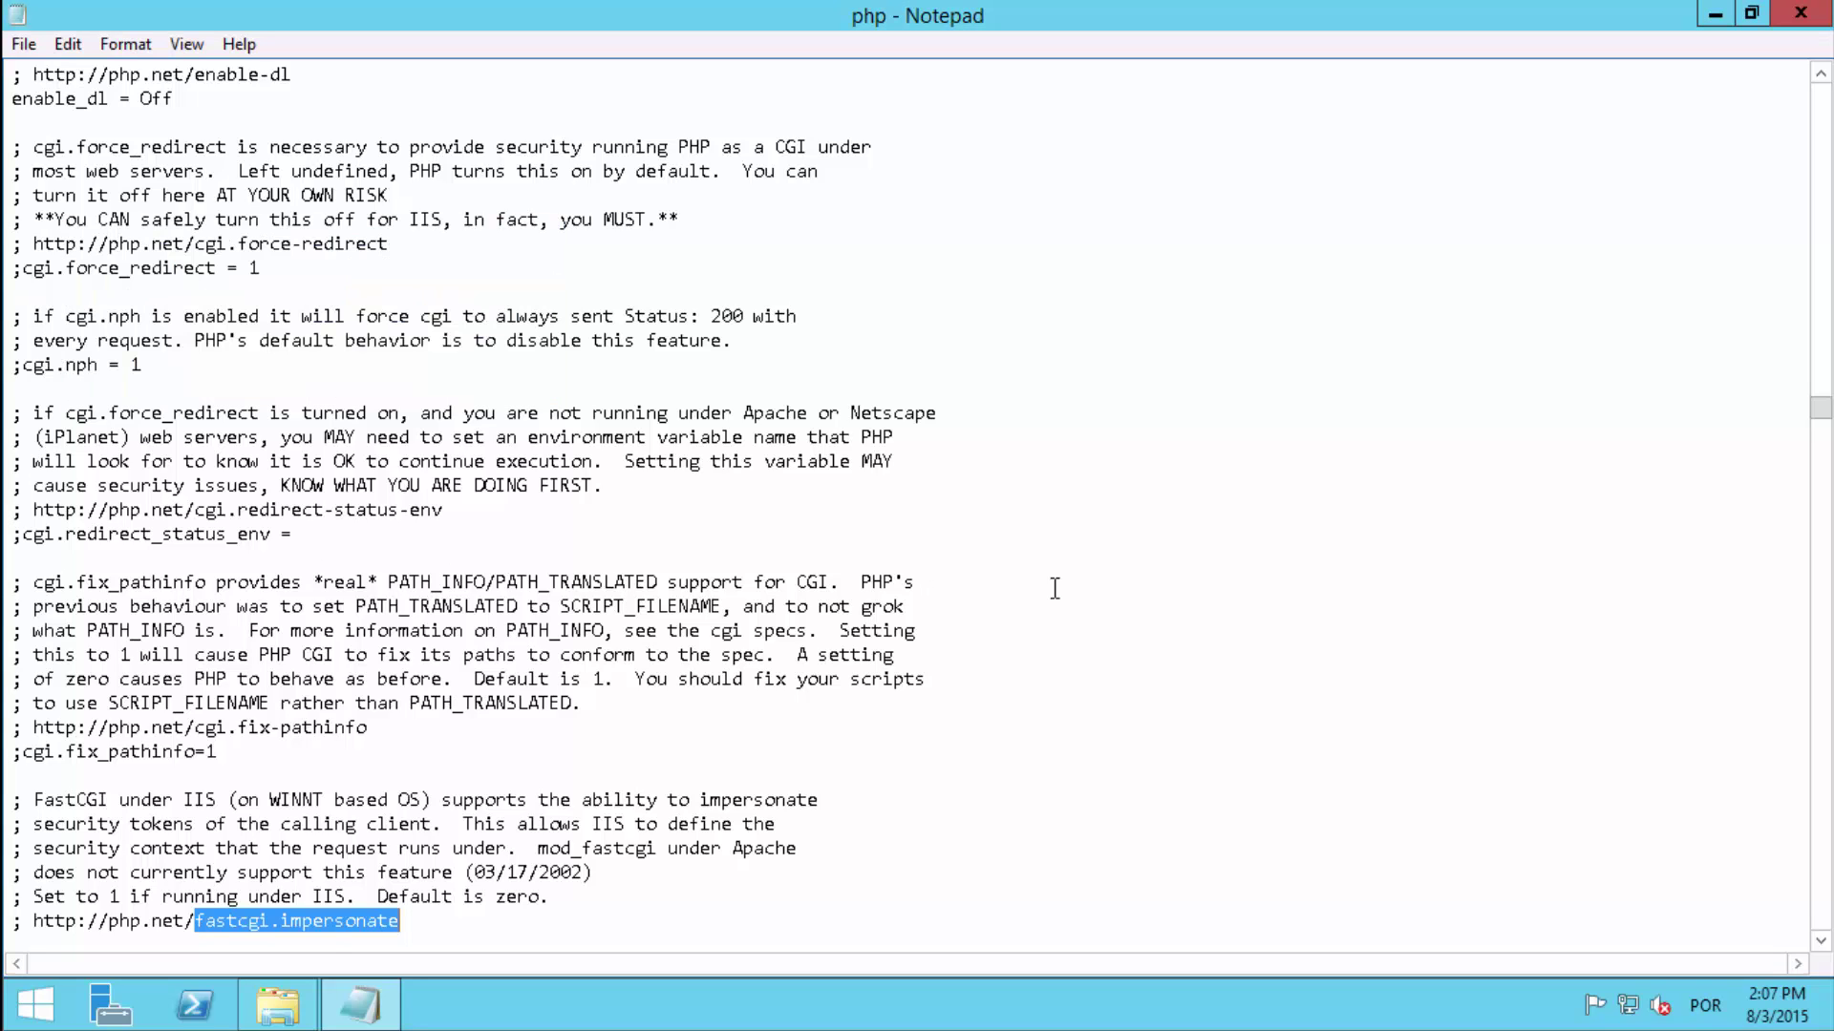
pyautogui.scroll(-3, 1054, 588)
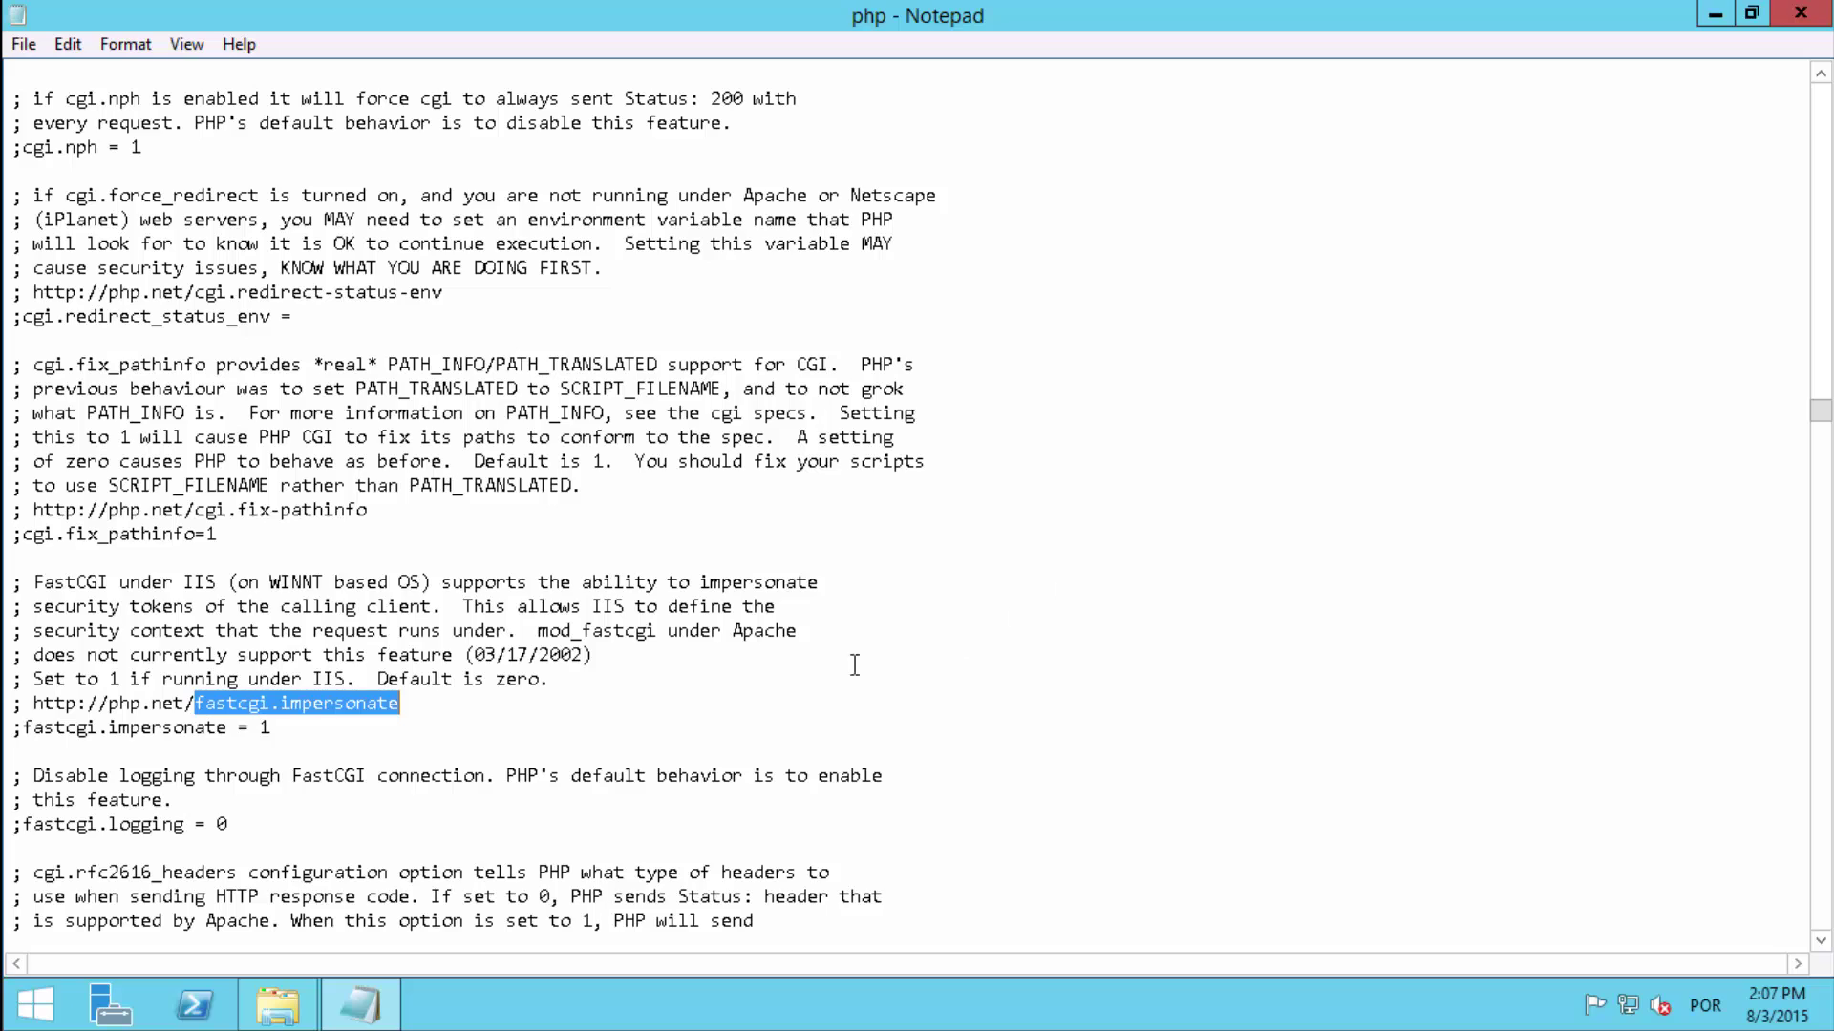
pyautogui.click(300, 733)
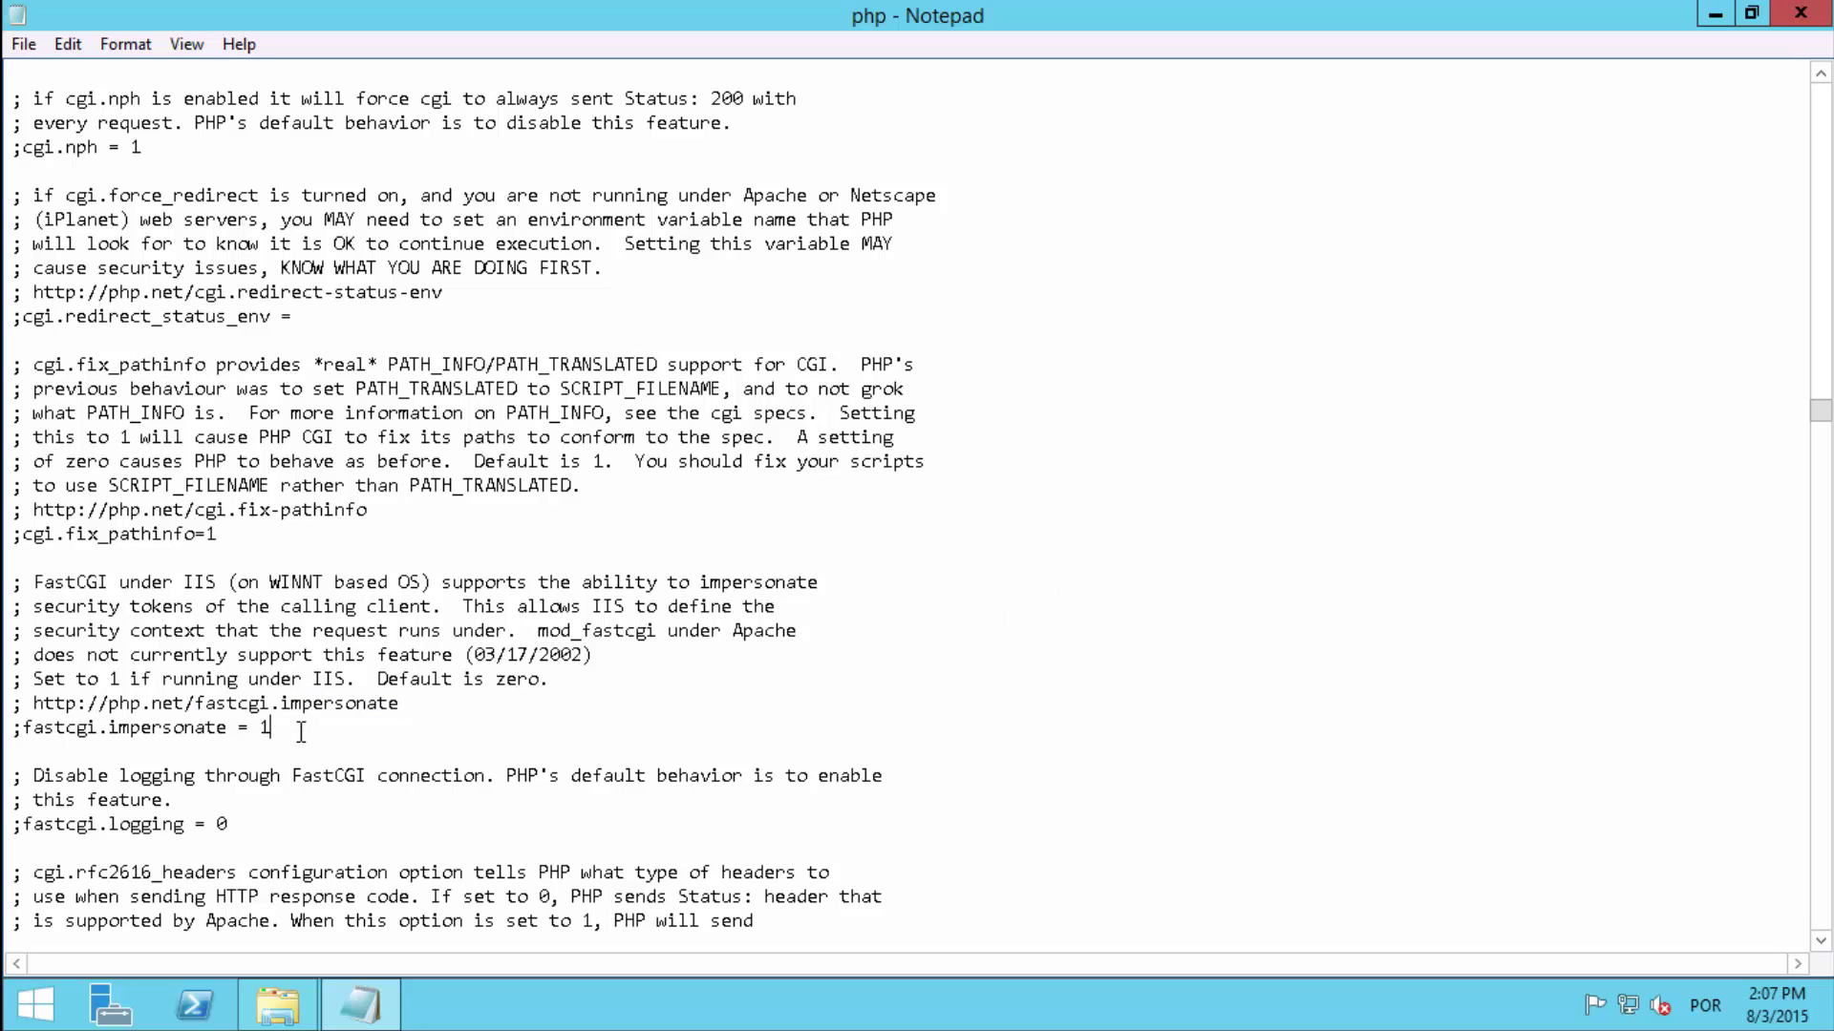
pyautogui.press('Delete')
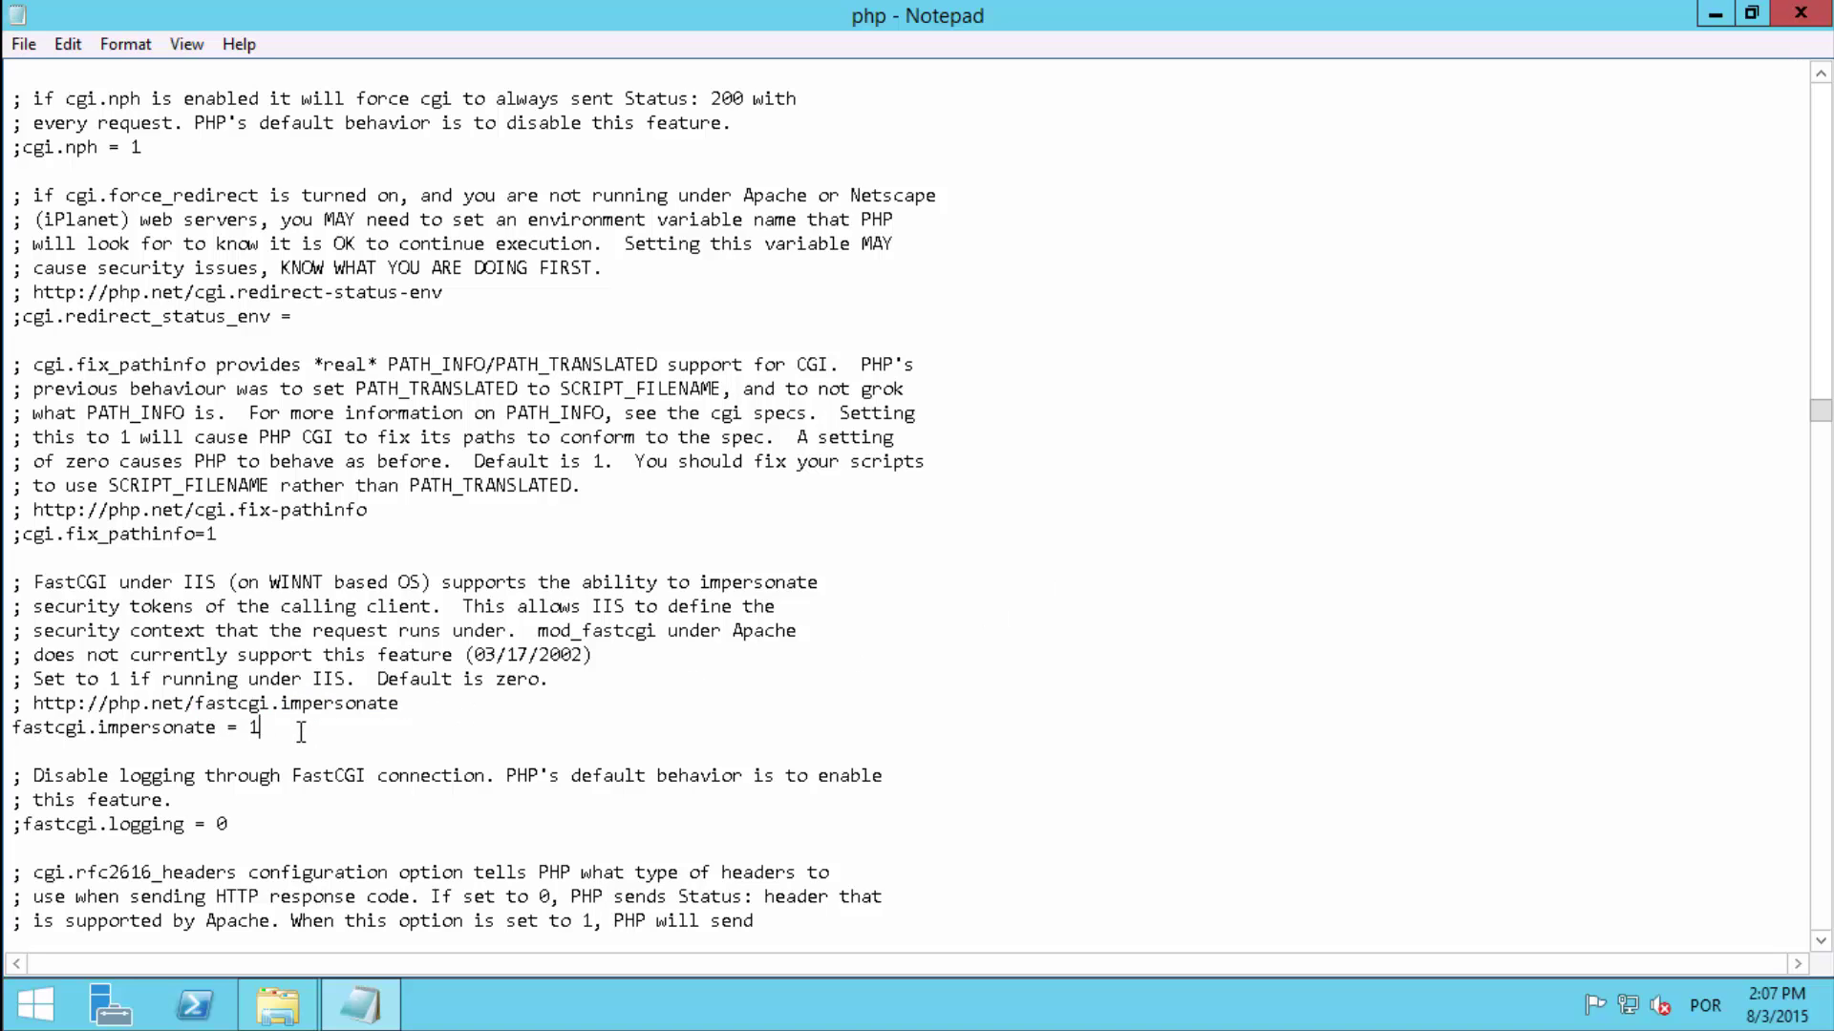
pyautogui.hotkey('shift', 'Home')
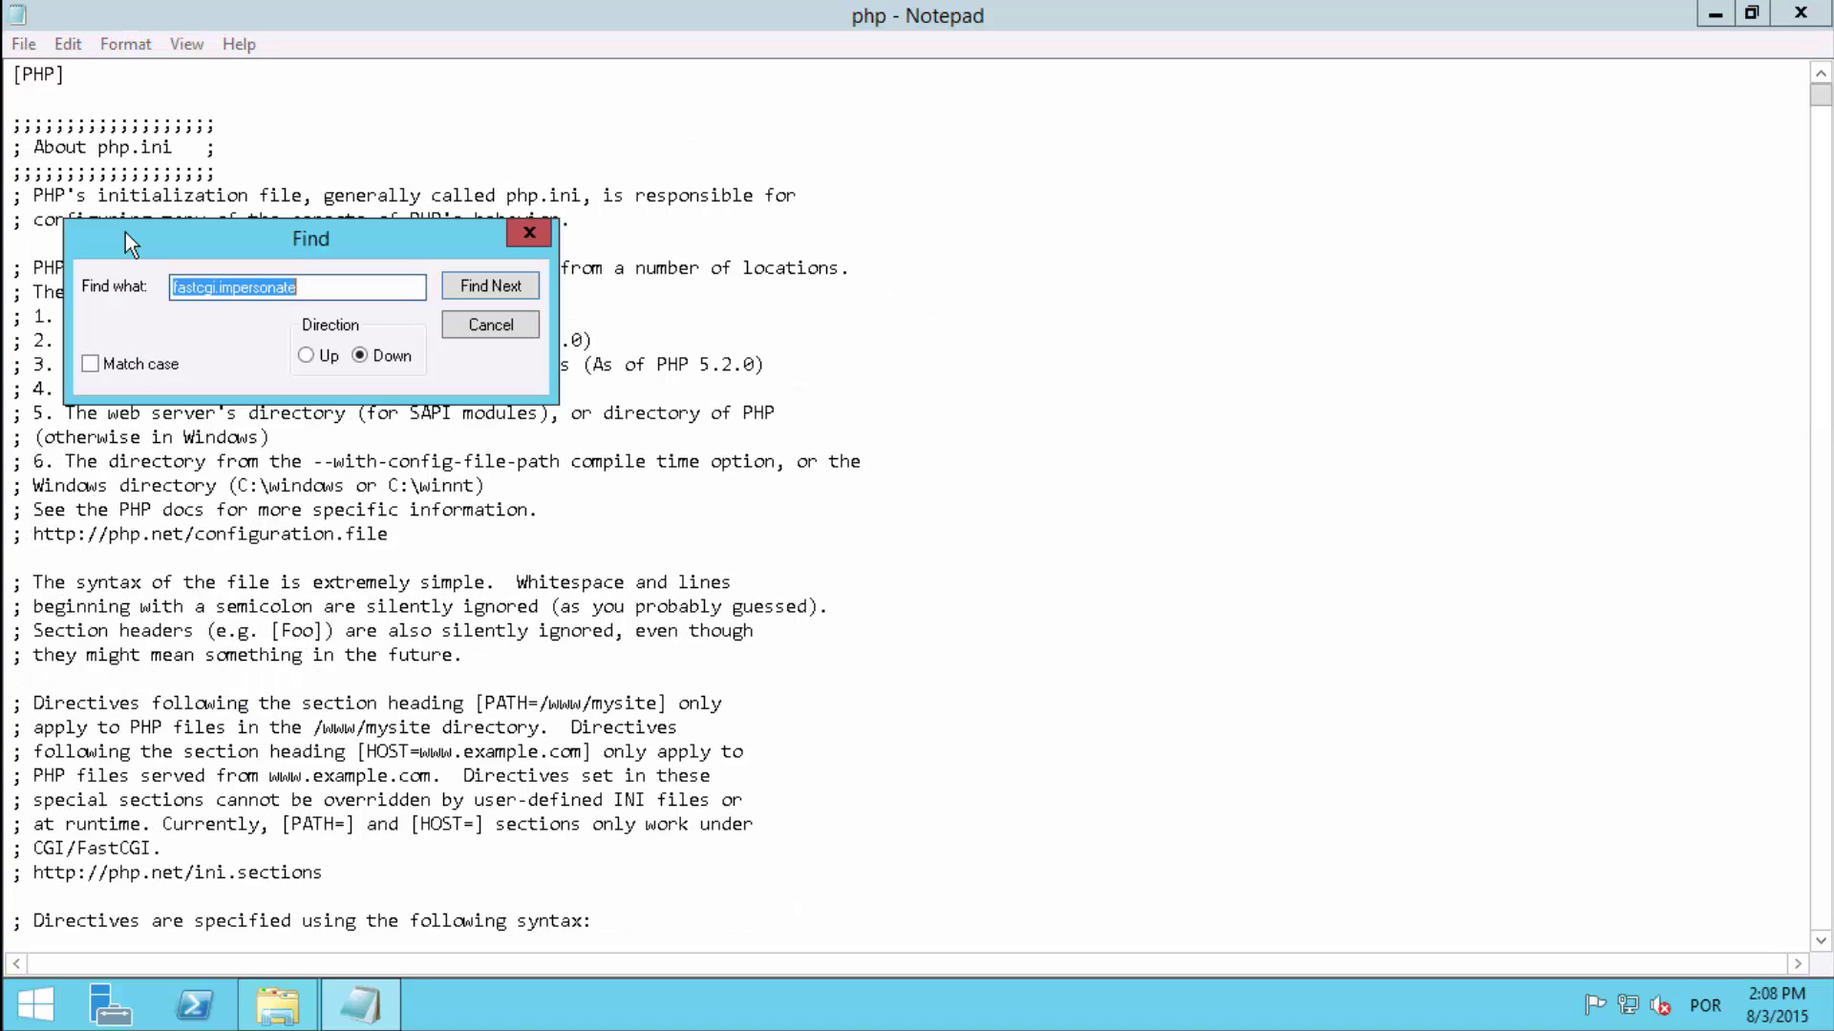
# Find cgi.fix_pathinfo and uncomment it to enable cgi.fix_pathinfo=1.
pyautogui.write('cgi.fix_pathinfo')
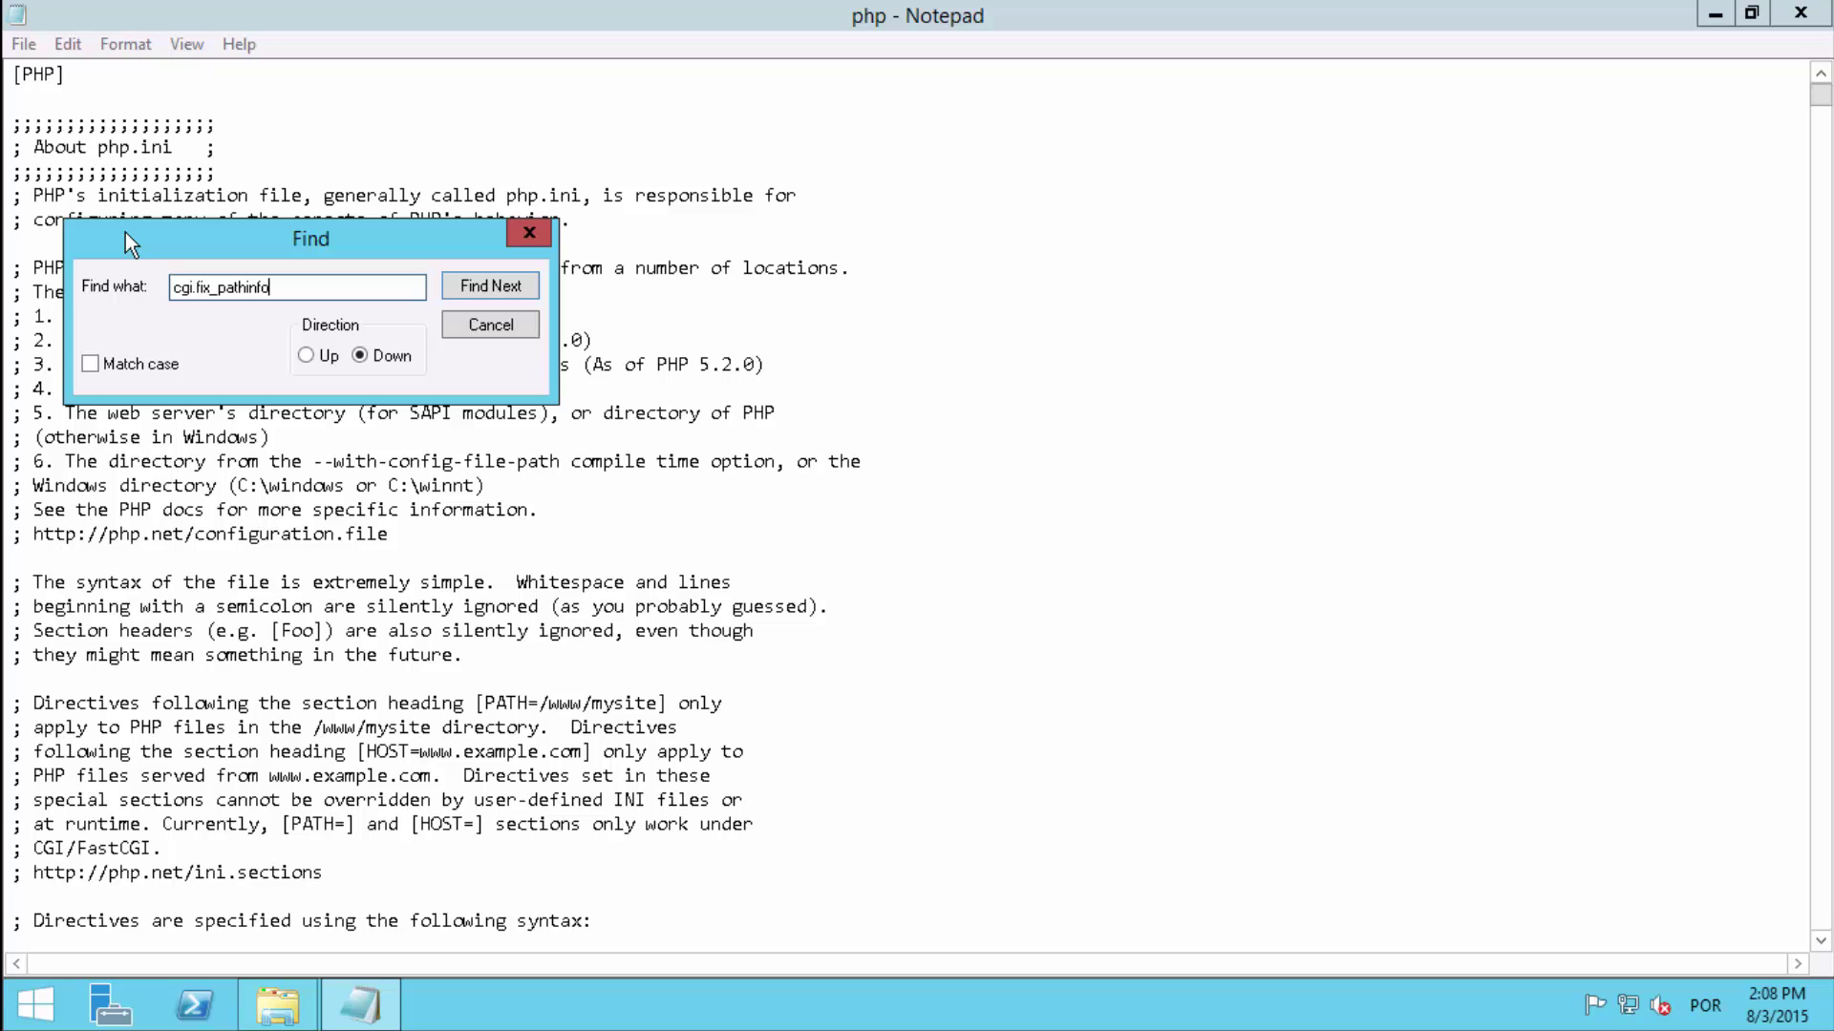
pyautogui.press('Return')
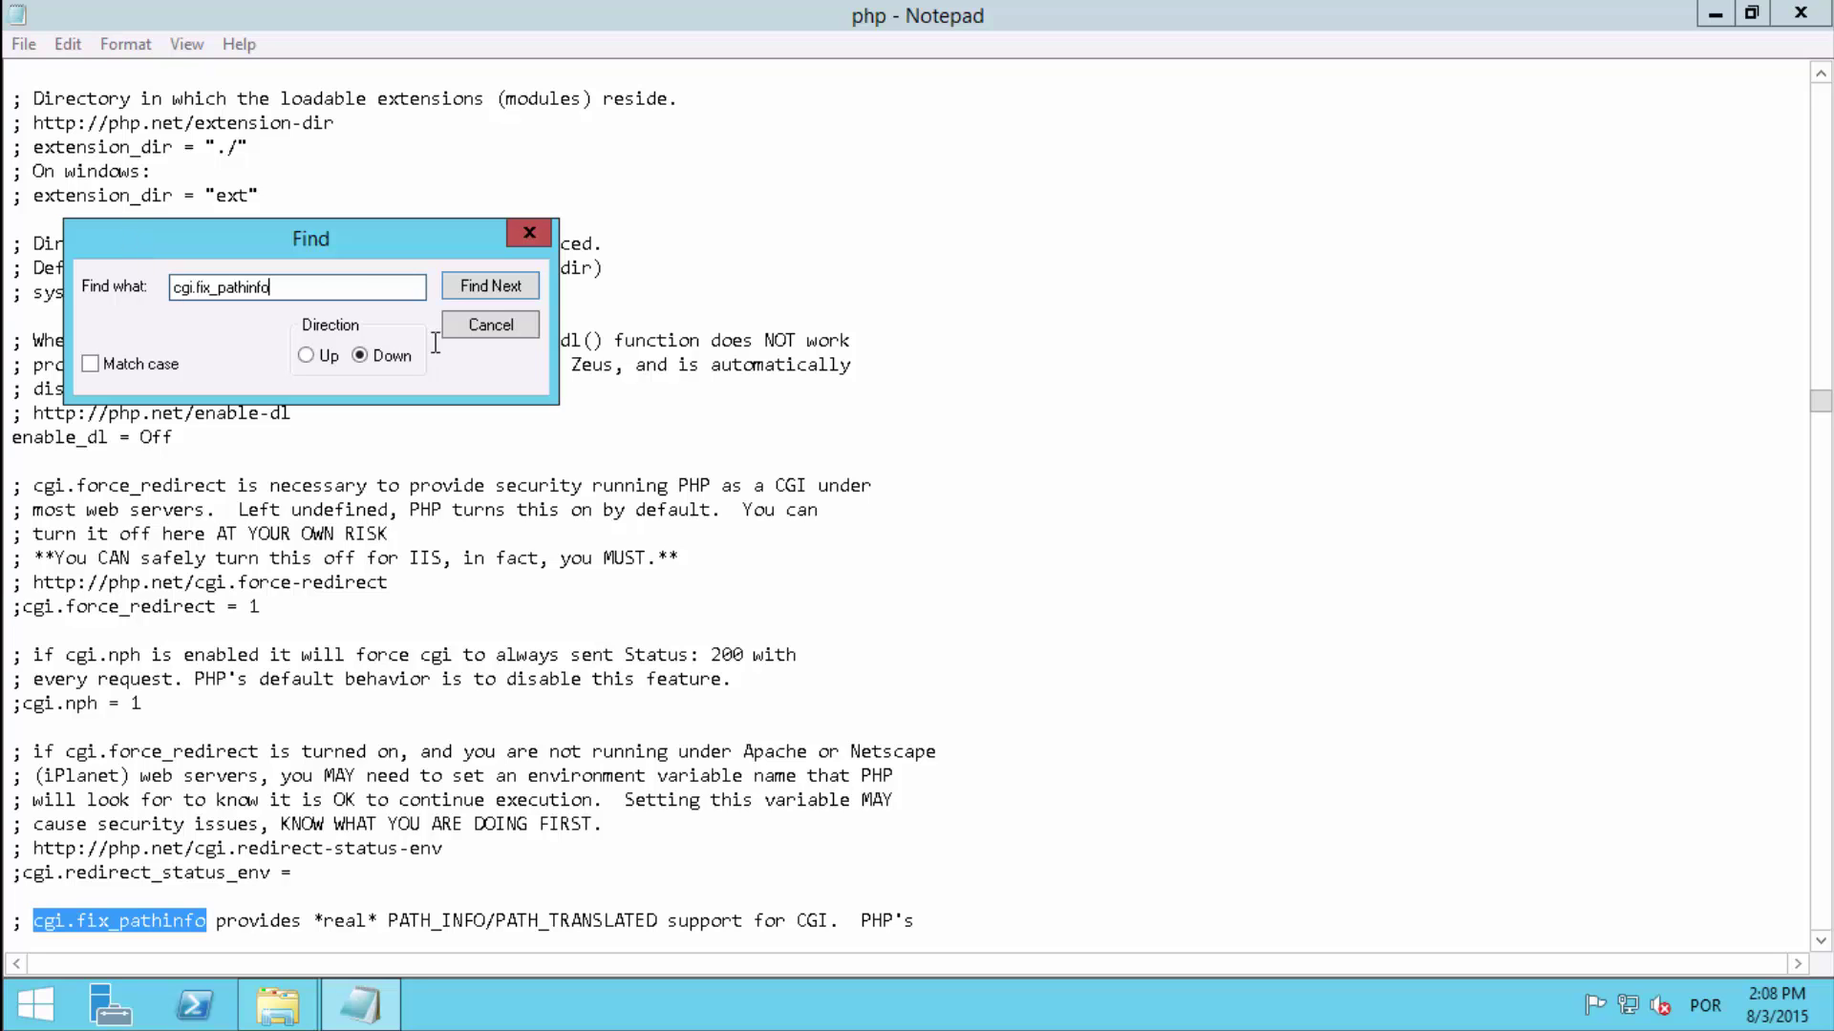
pyautogui.click(473, 332)
pyautogui.scroll(-3, 475, 336)
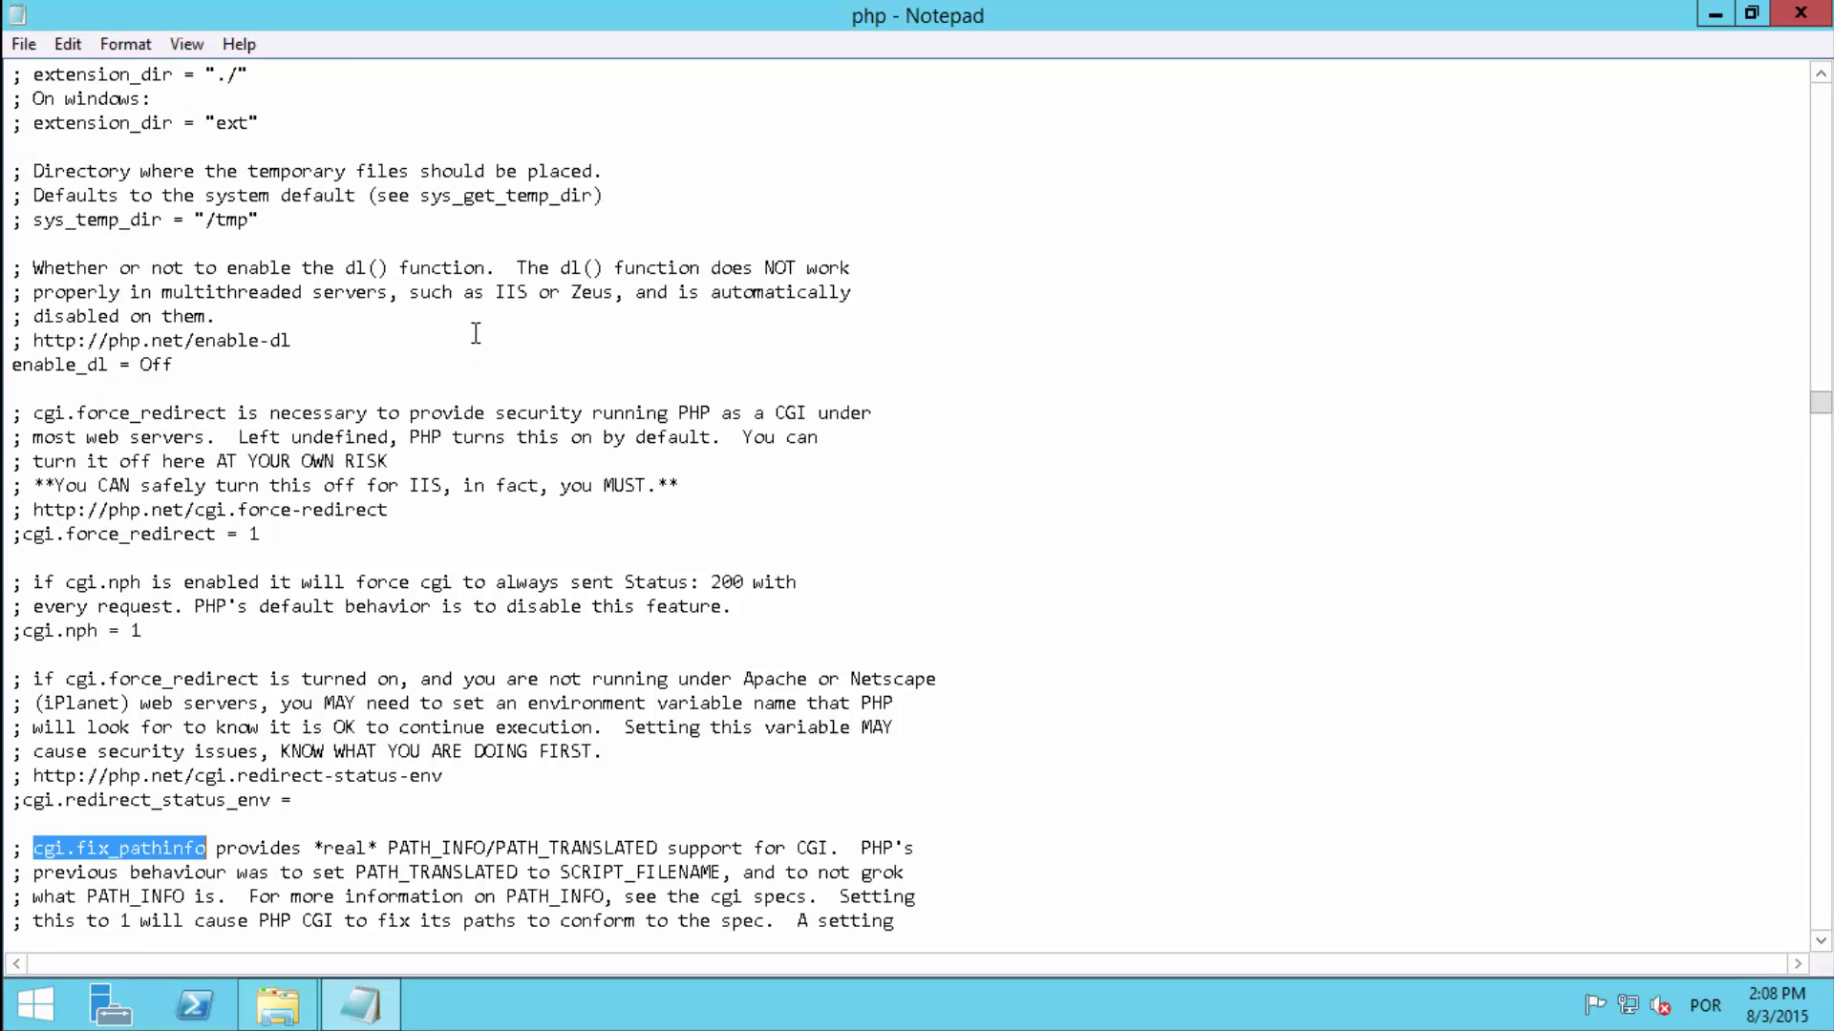
pyautogui.scroll(-1, 475, 336)
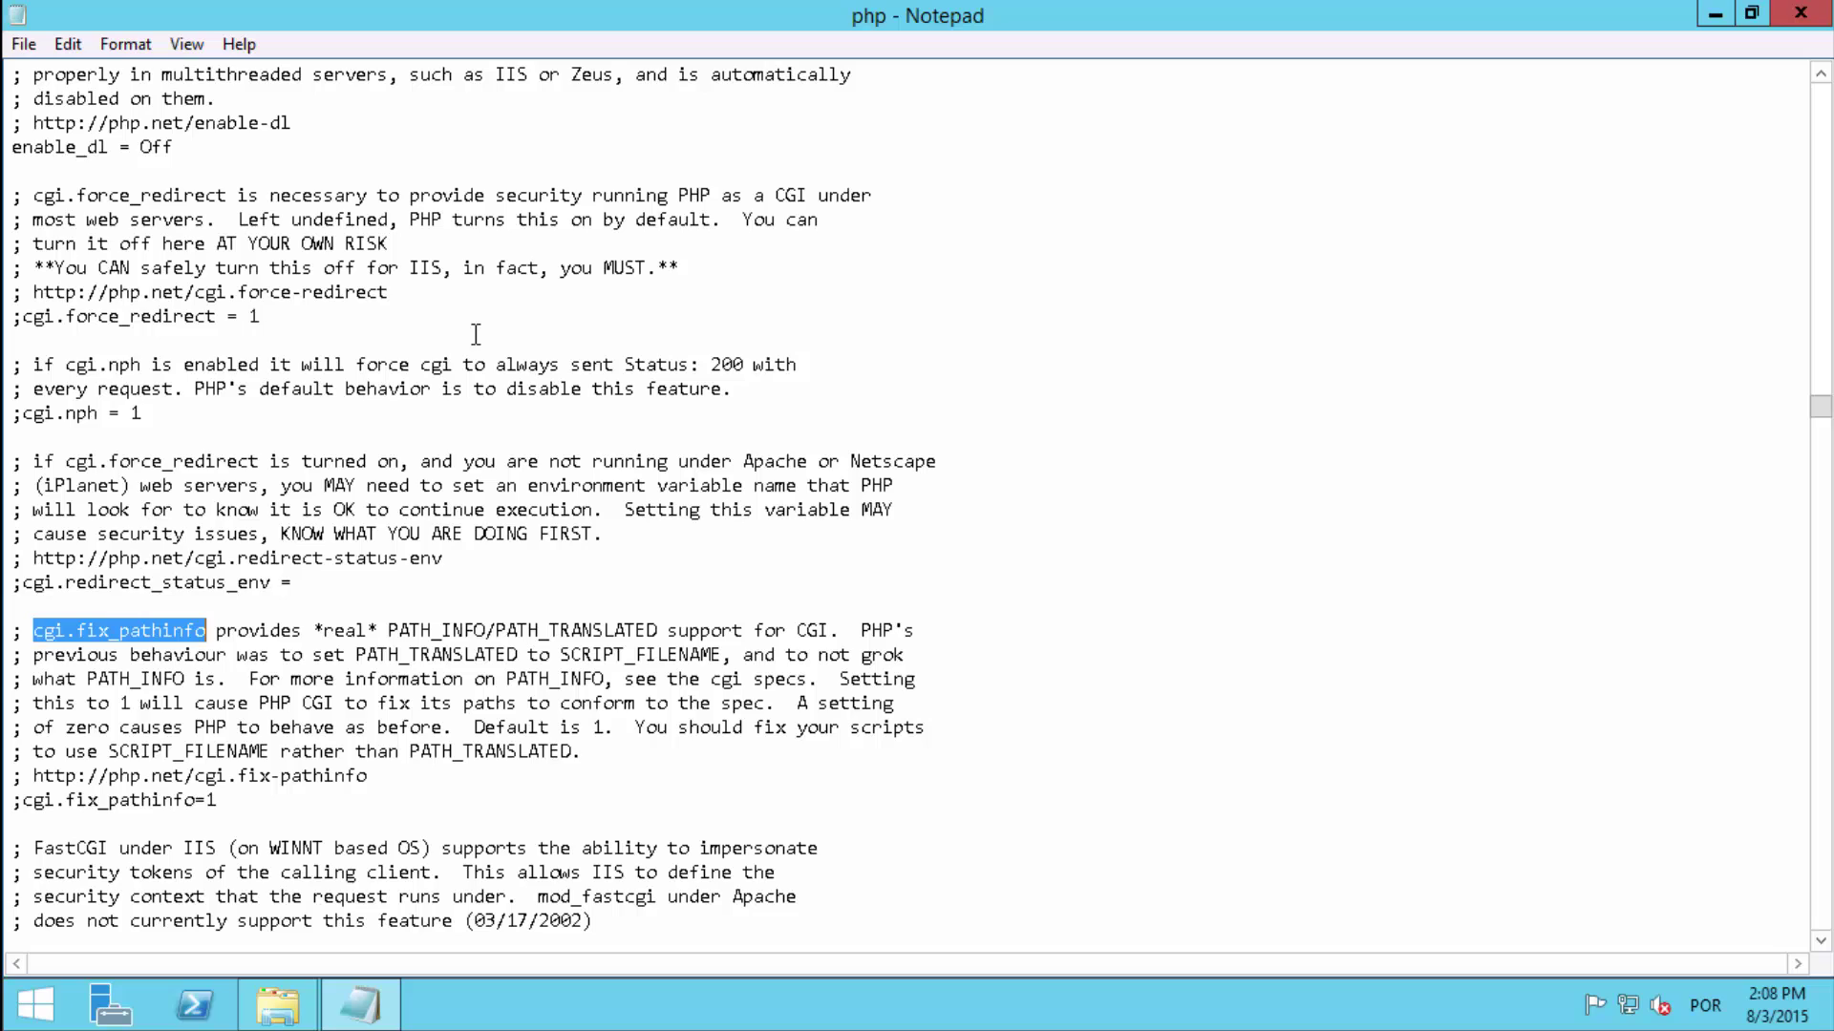
pyautogui.click(247, 801)
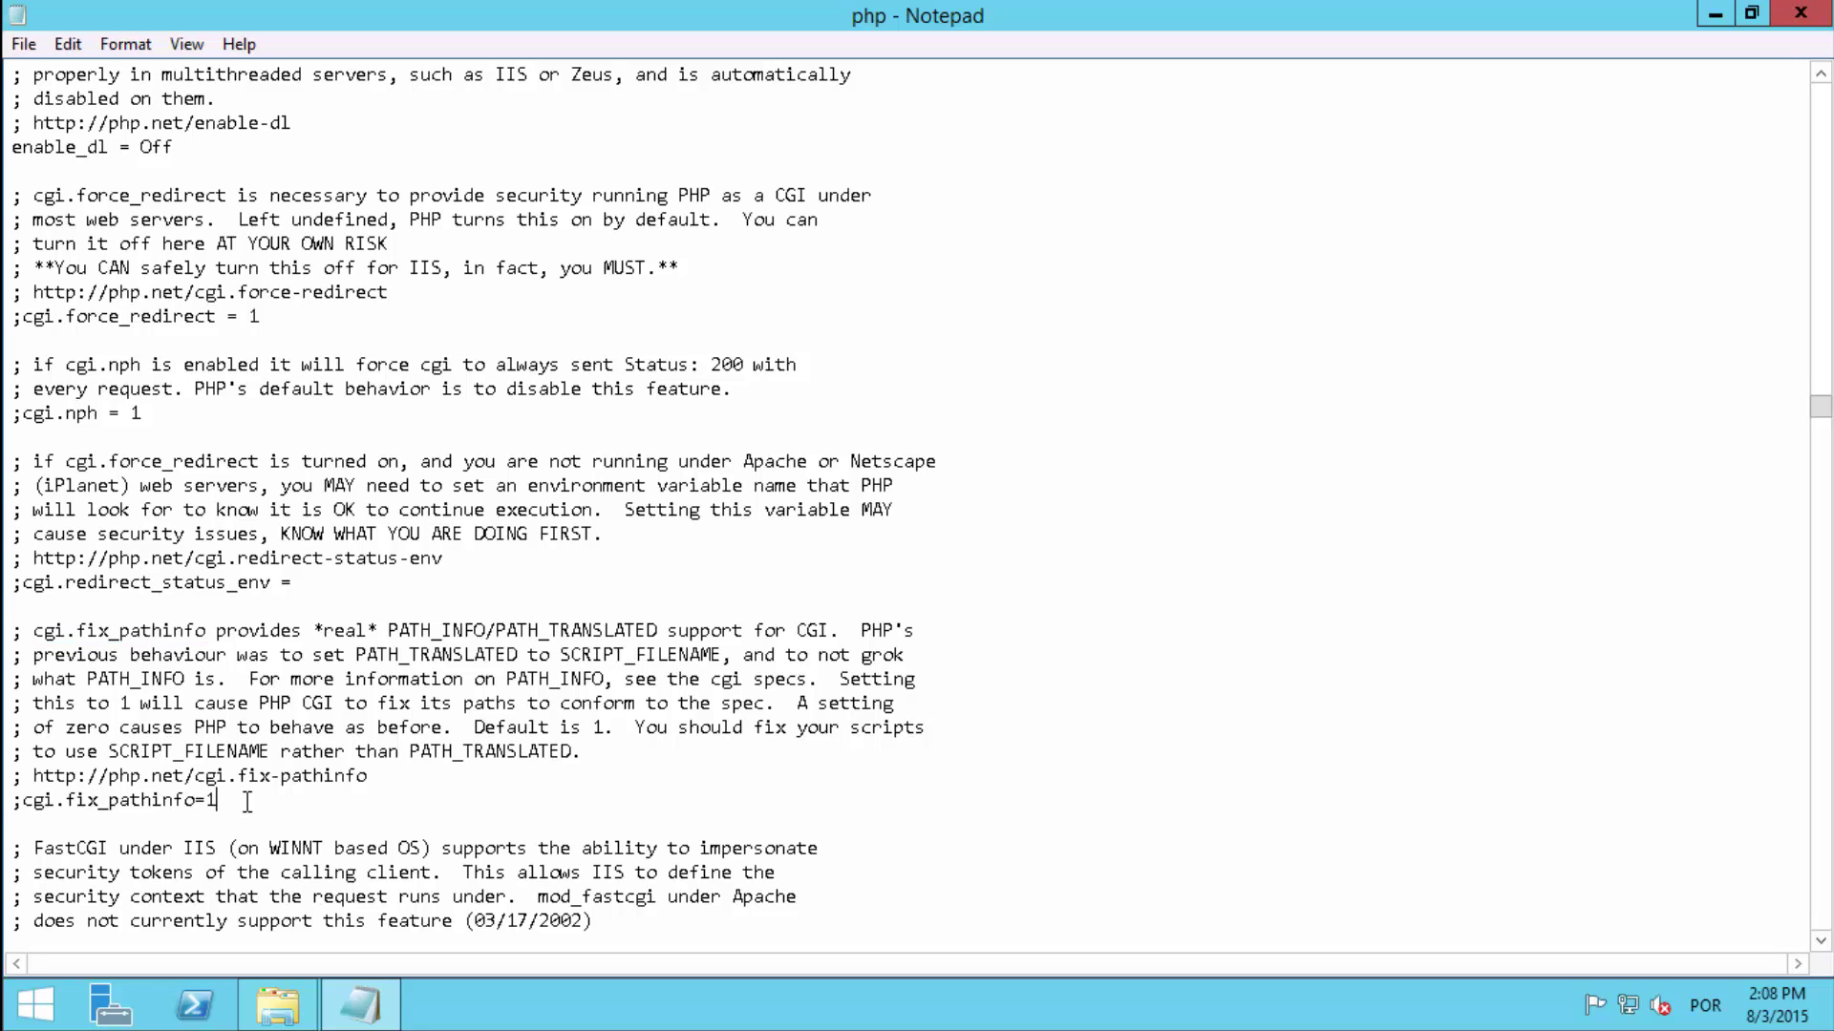
pyautogui.press('Delete')
pyautogui.hotkey('ctrl', 'Home')
# Uncomment cgi.force_redirect and change its value from 1 to 0.
pyautogui.hotkey('ctrl', 'f')
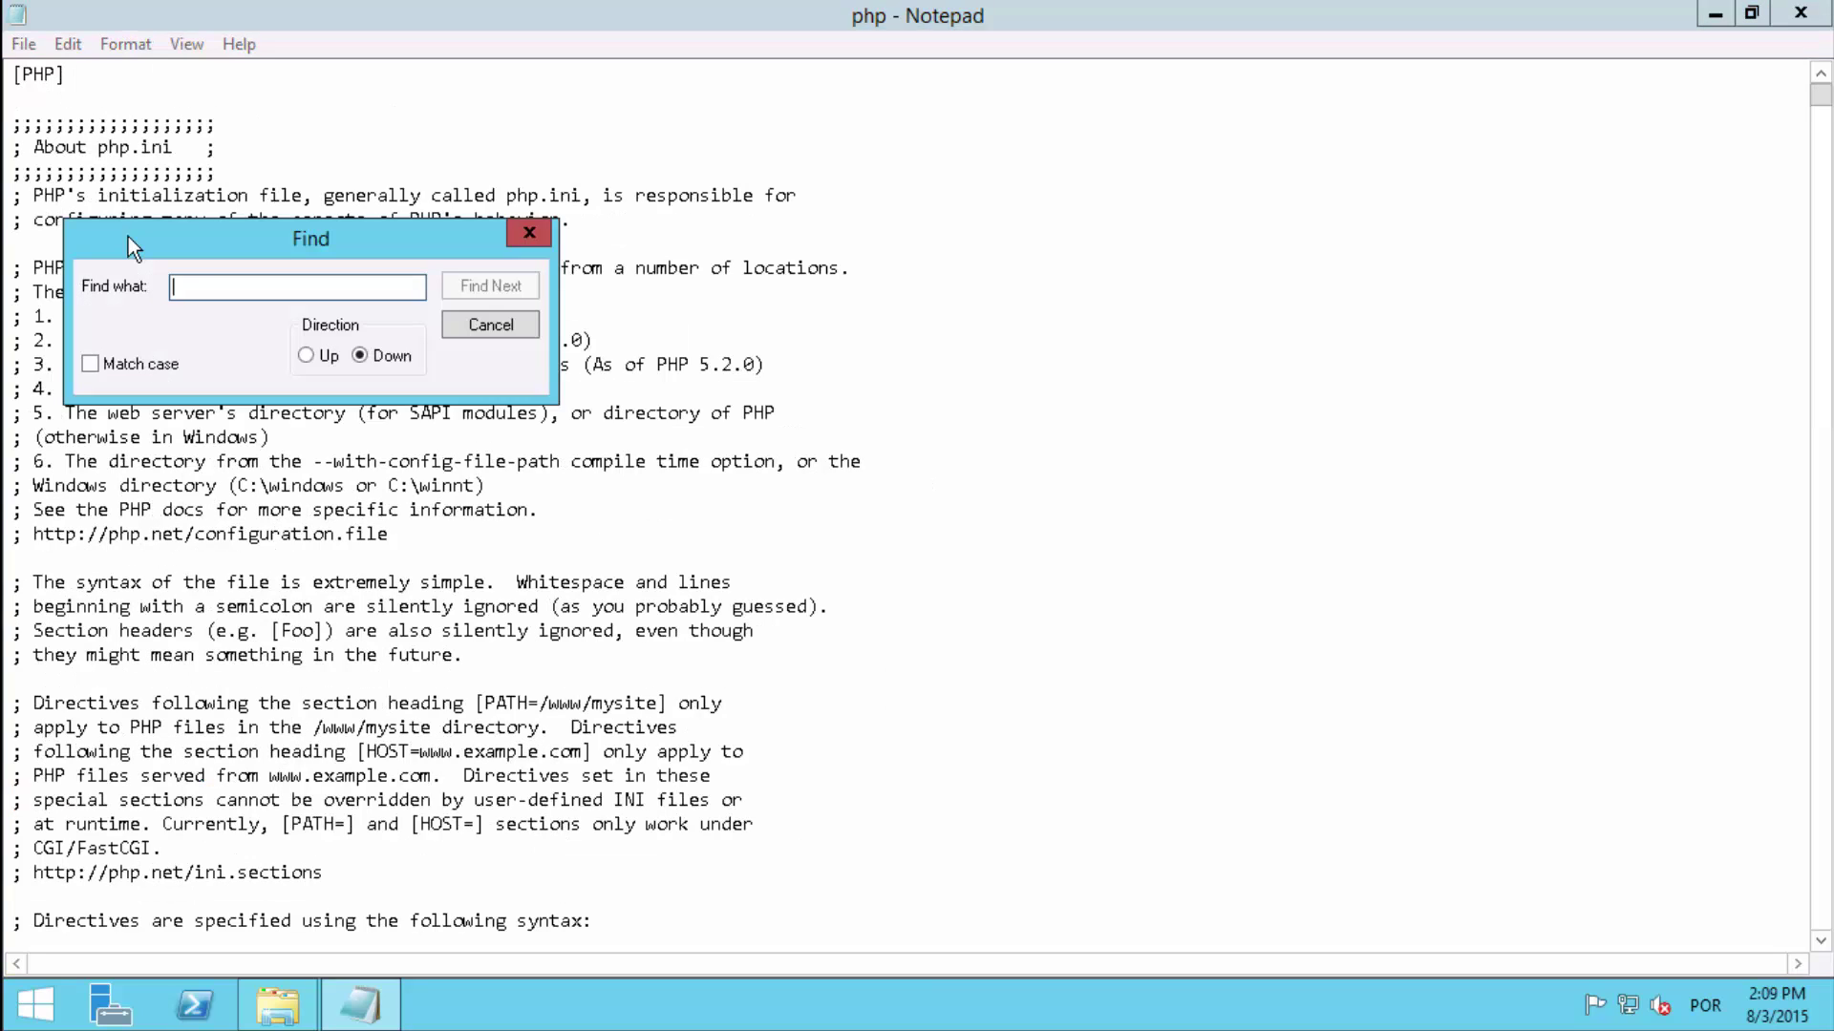
pyautogui.write('cgi.force_redirect')
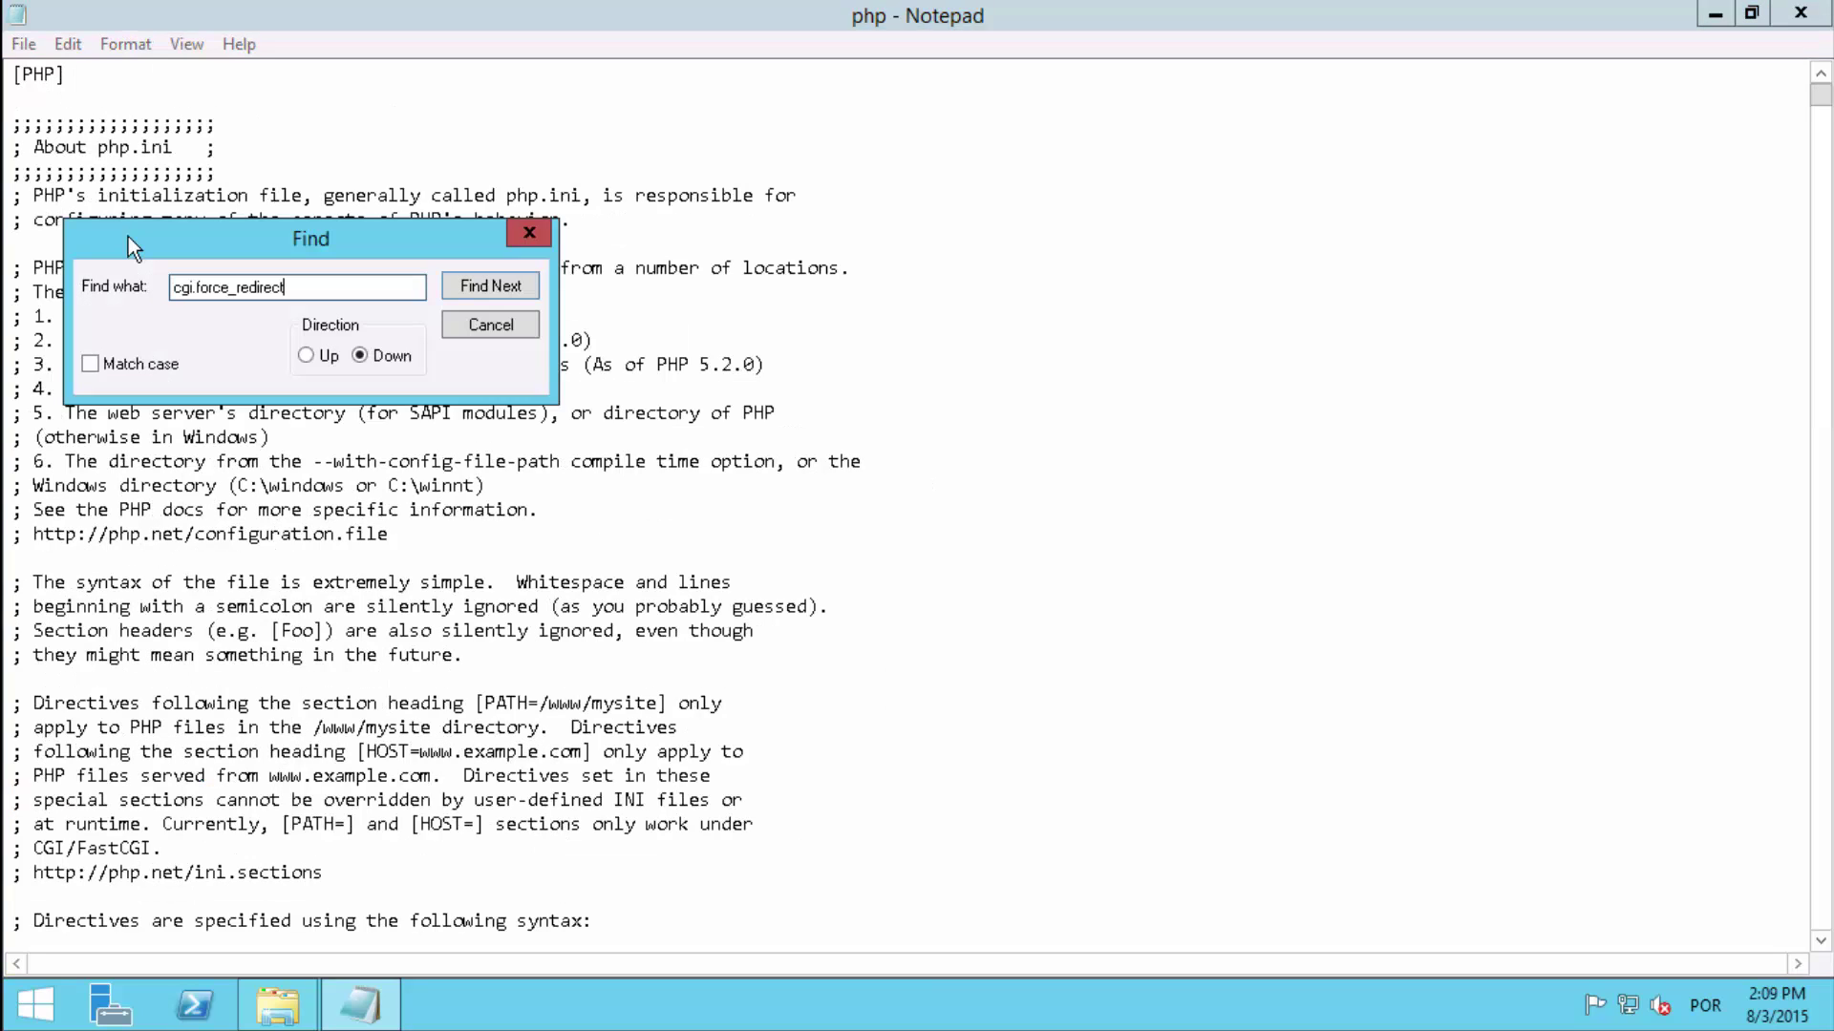
pyautogui.press('Return')
pyautogui.press('Escape')
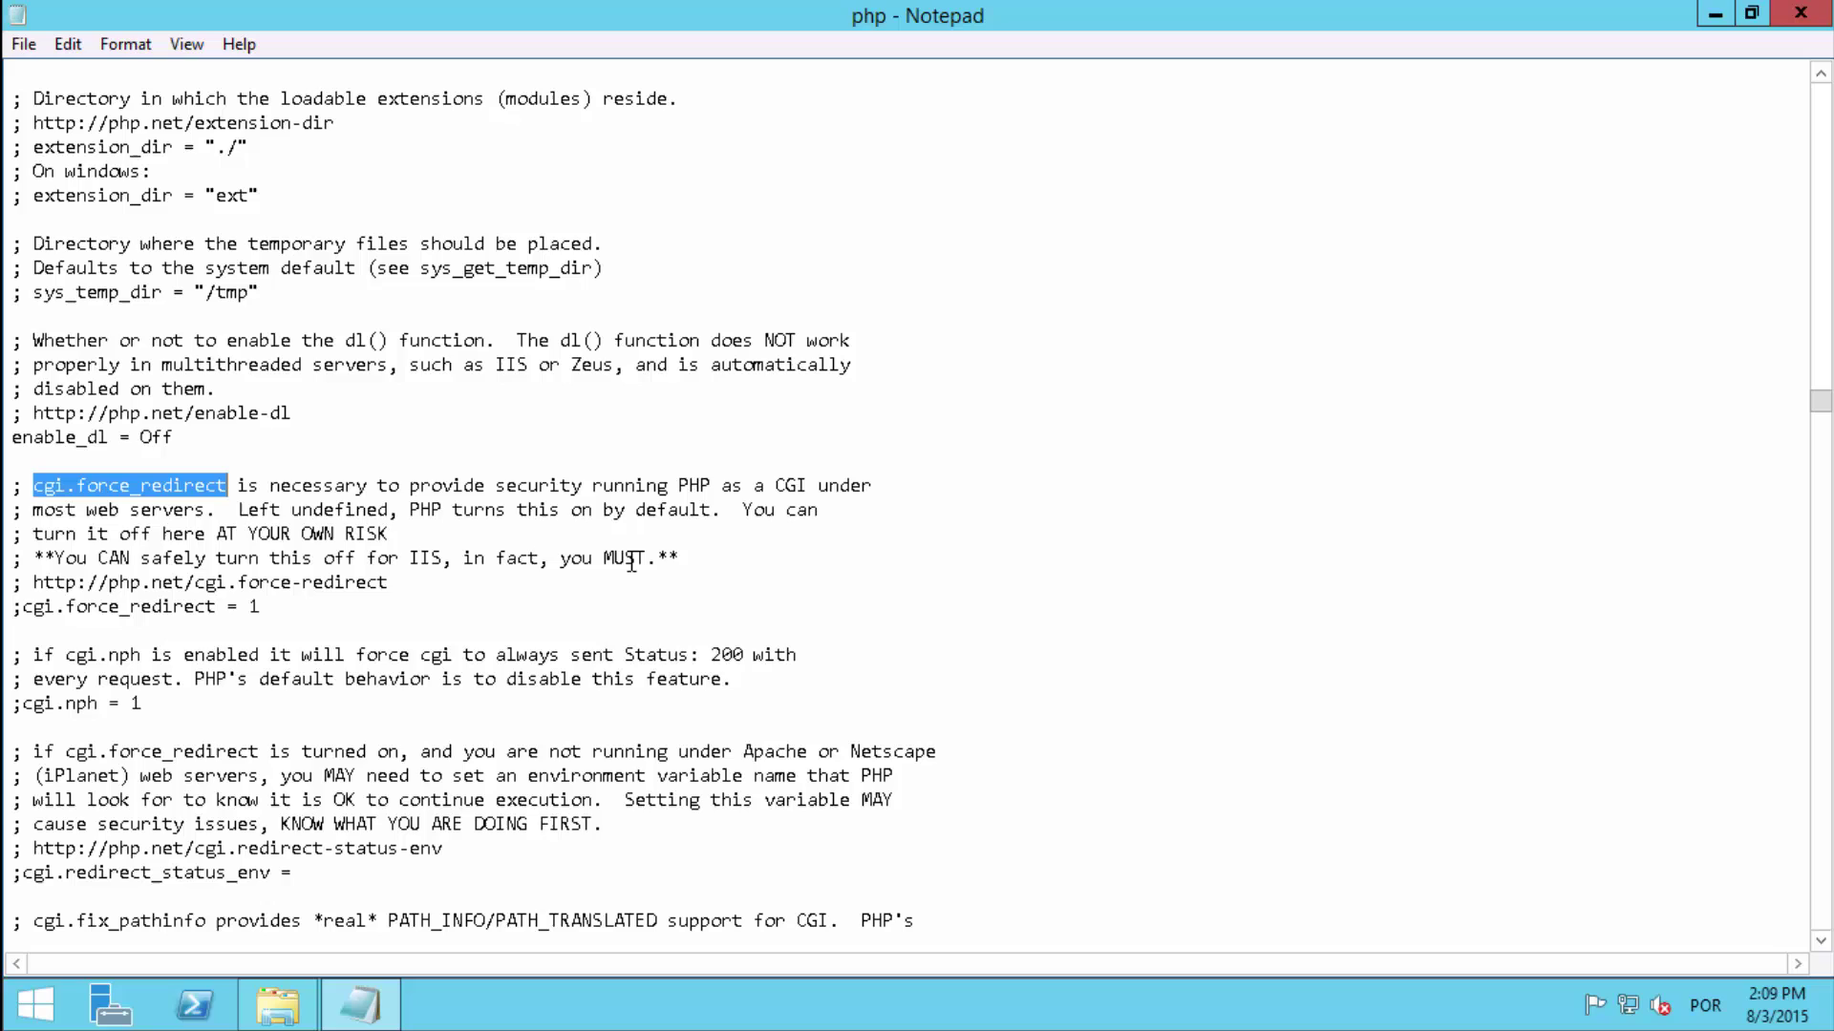
pyautogui.click(601, 605)
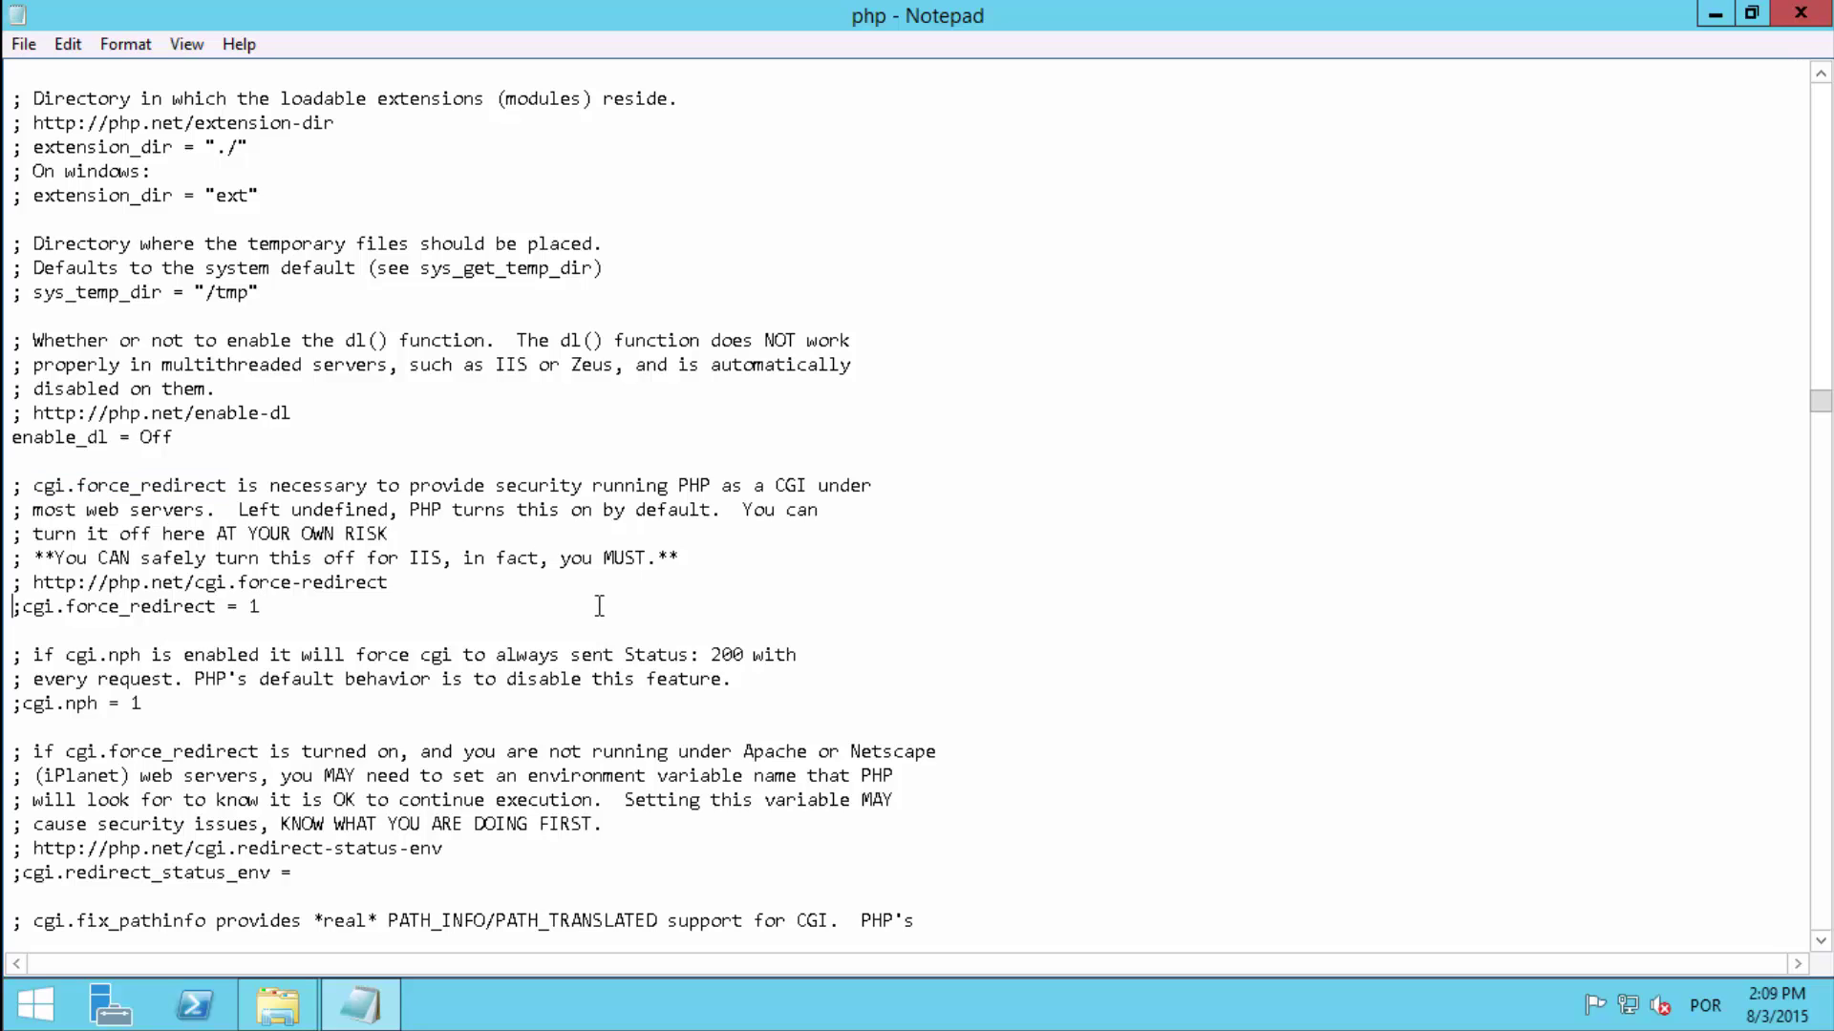
pyautogui.press('Delete')
pyautogui.press('End')
pyautogui.press('BackSpace')
pyautogui.write('0')
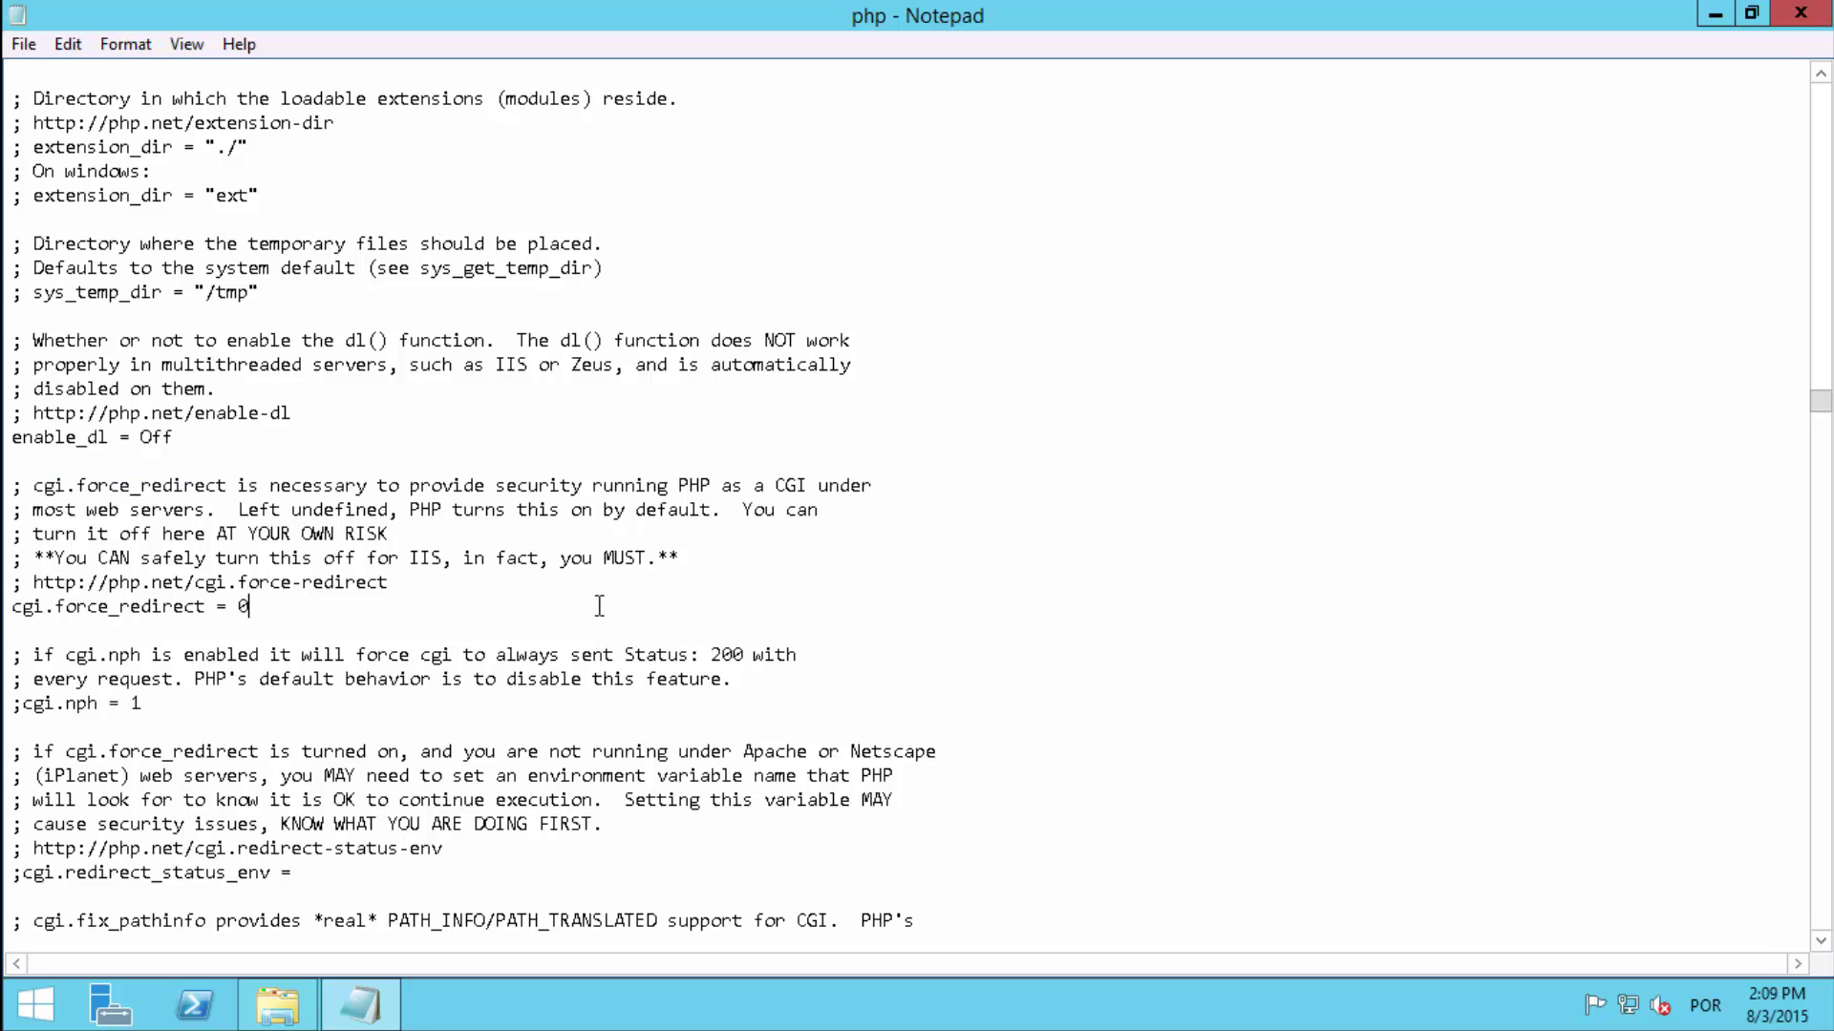
pyautogui.hotkey('shift', 'Home')
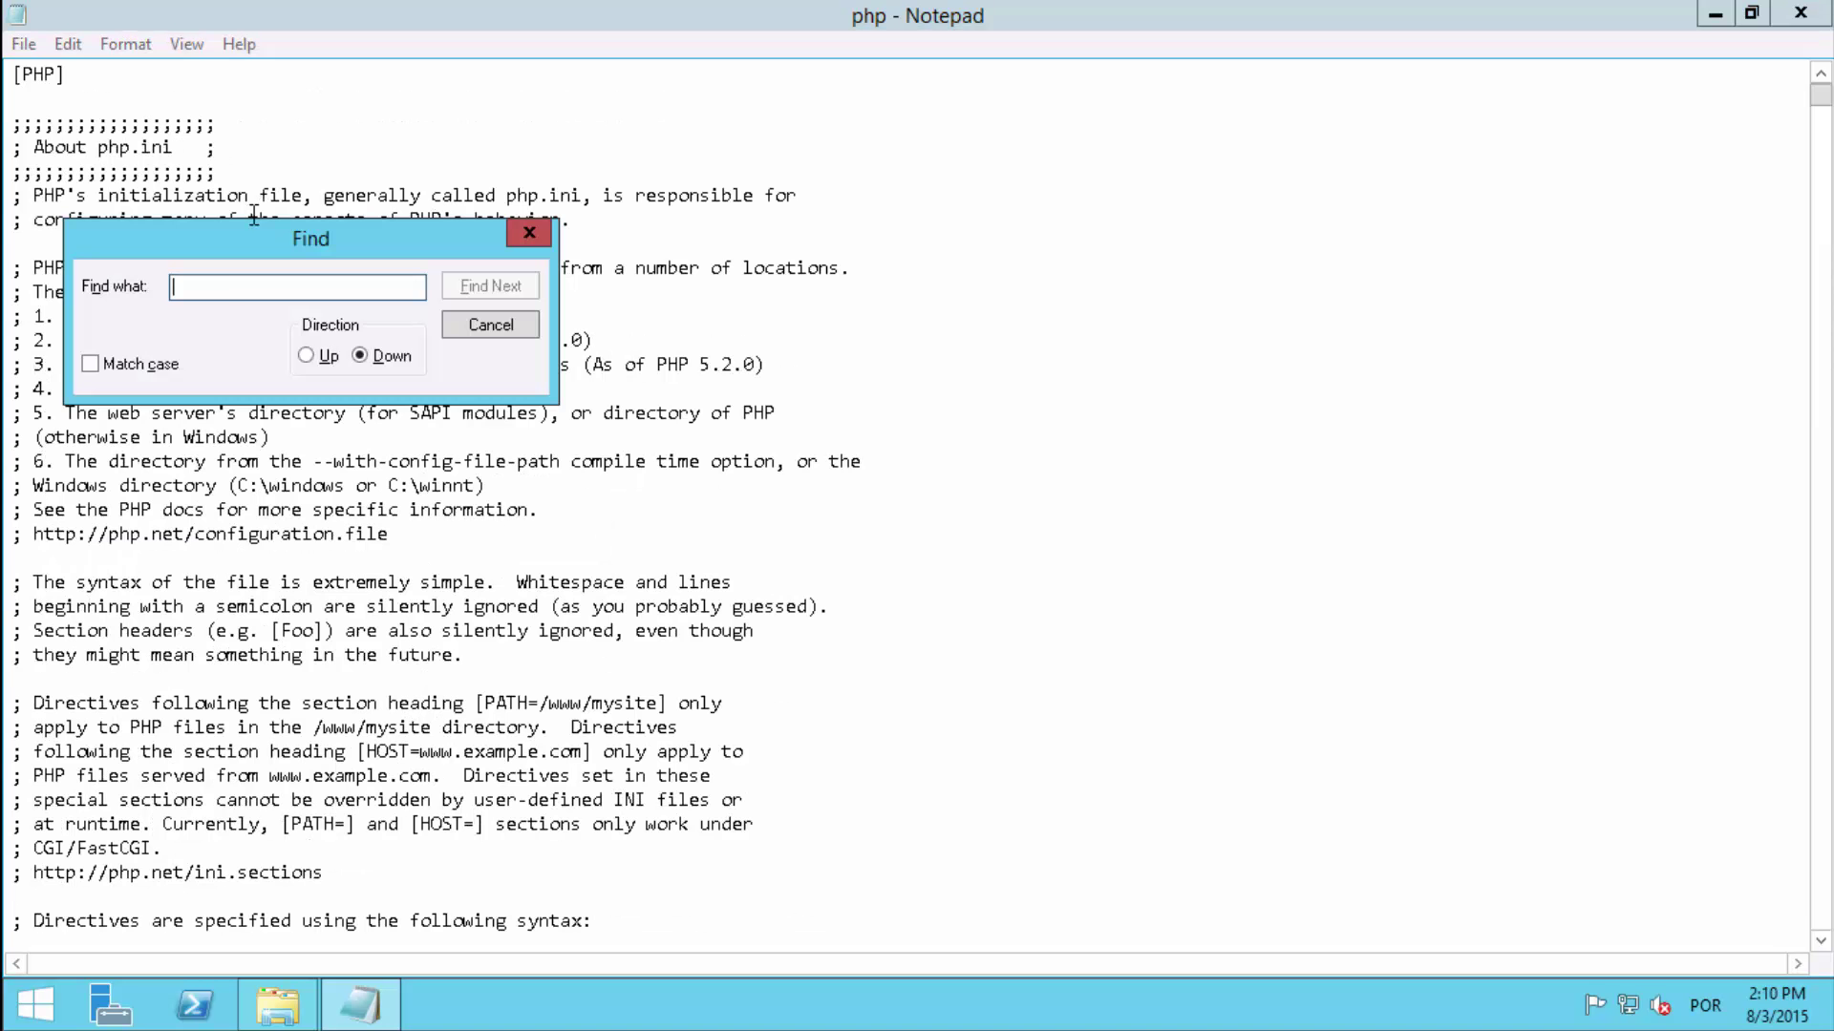
pyautogui.write('extension_dir')
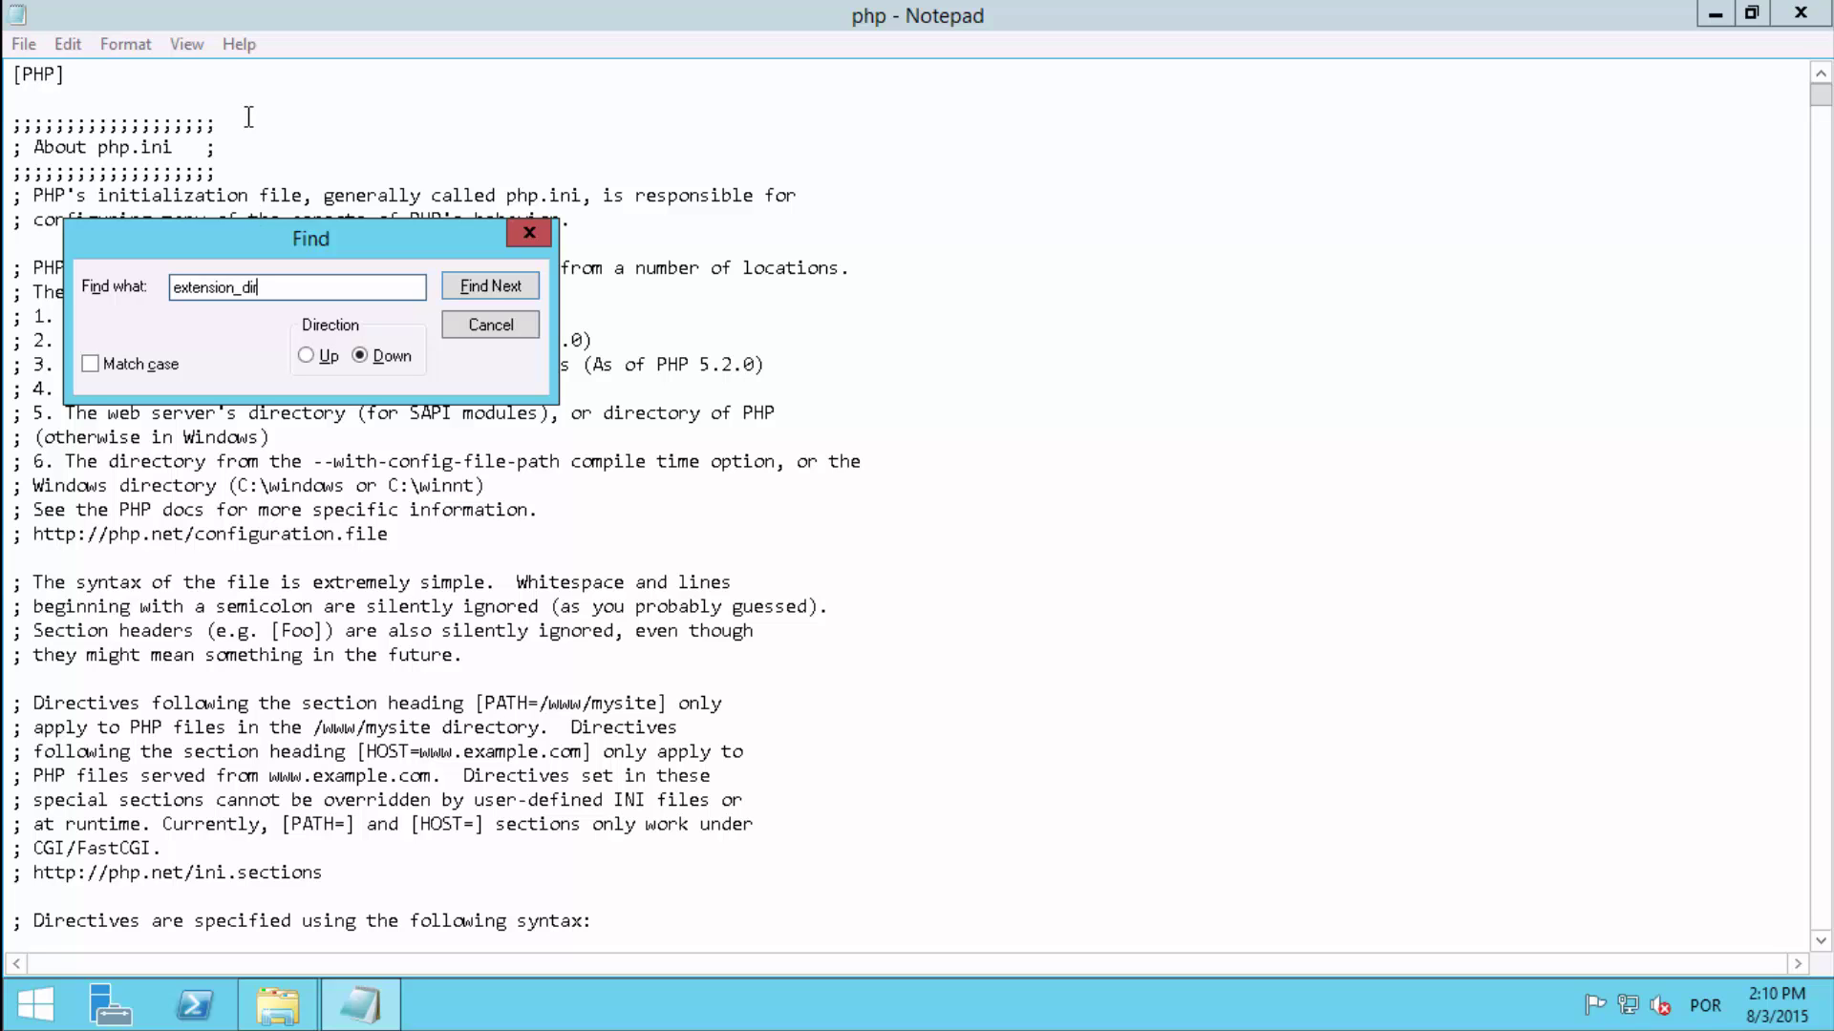
# Uncomment extension_dir, set it to "./ext", and save php.ini.
pyautogui.press('Return')
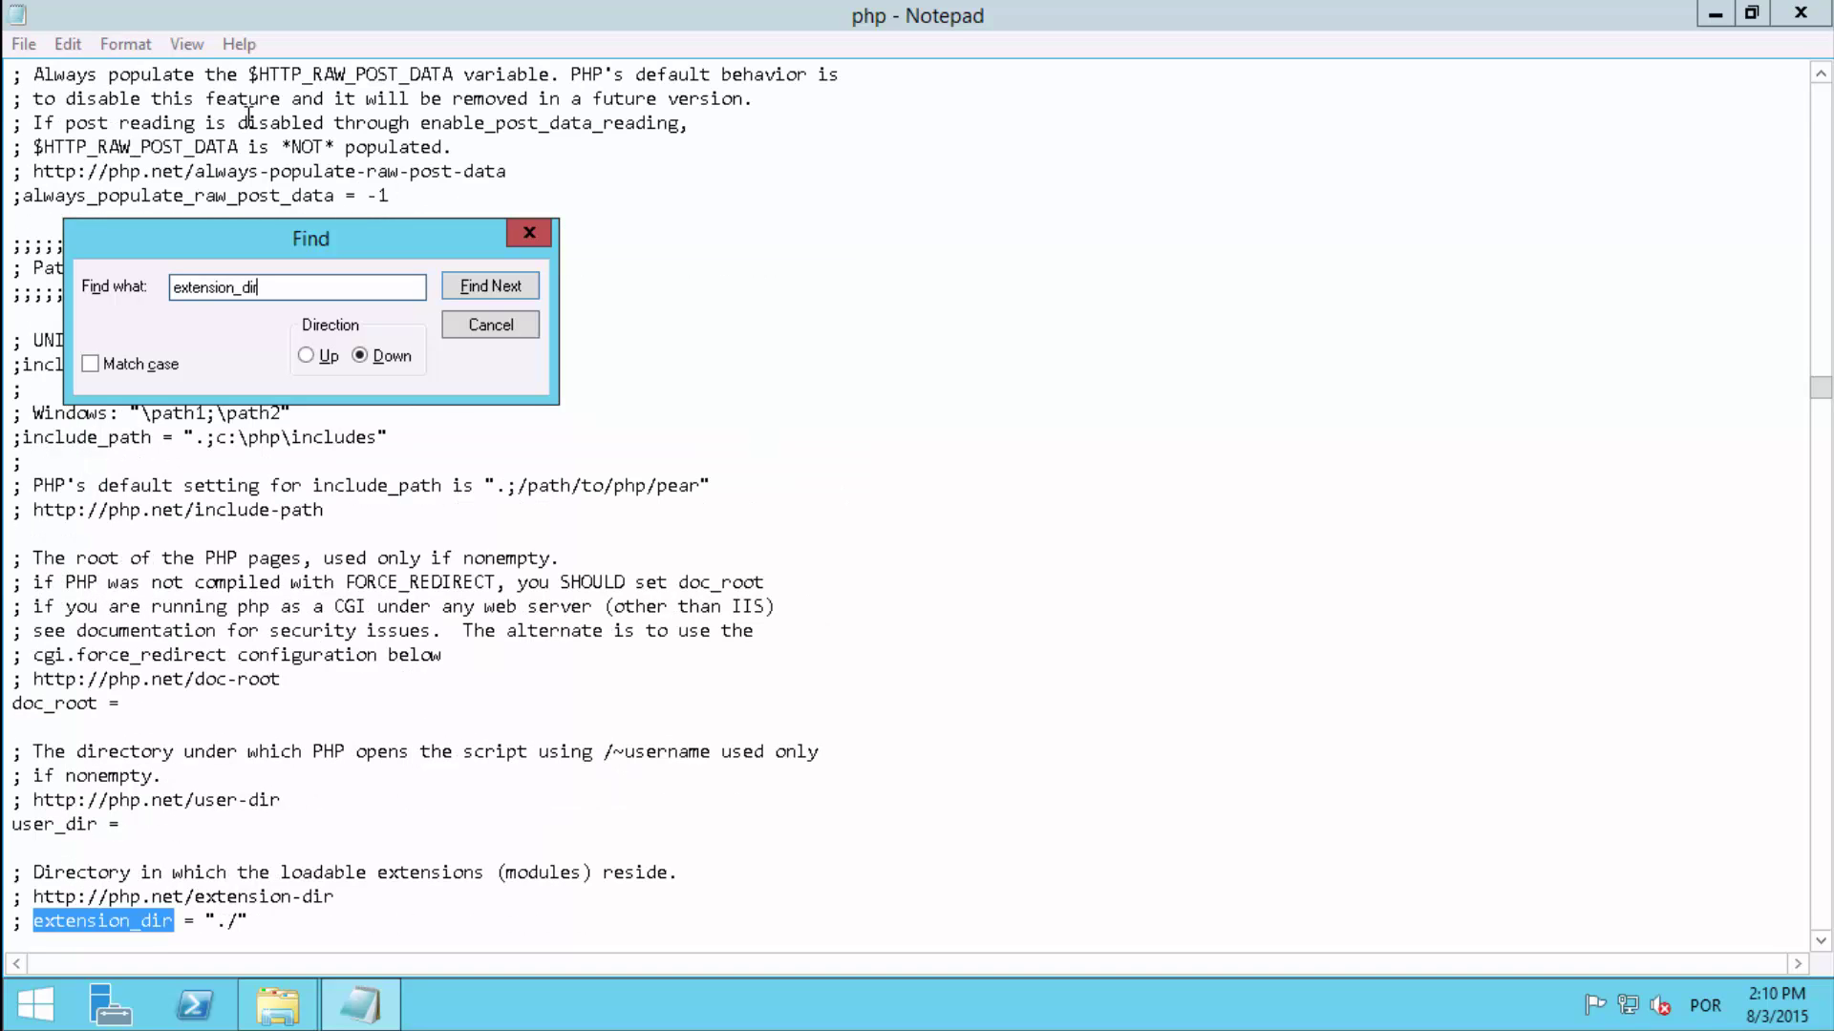
pyautogui.press('Escape')
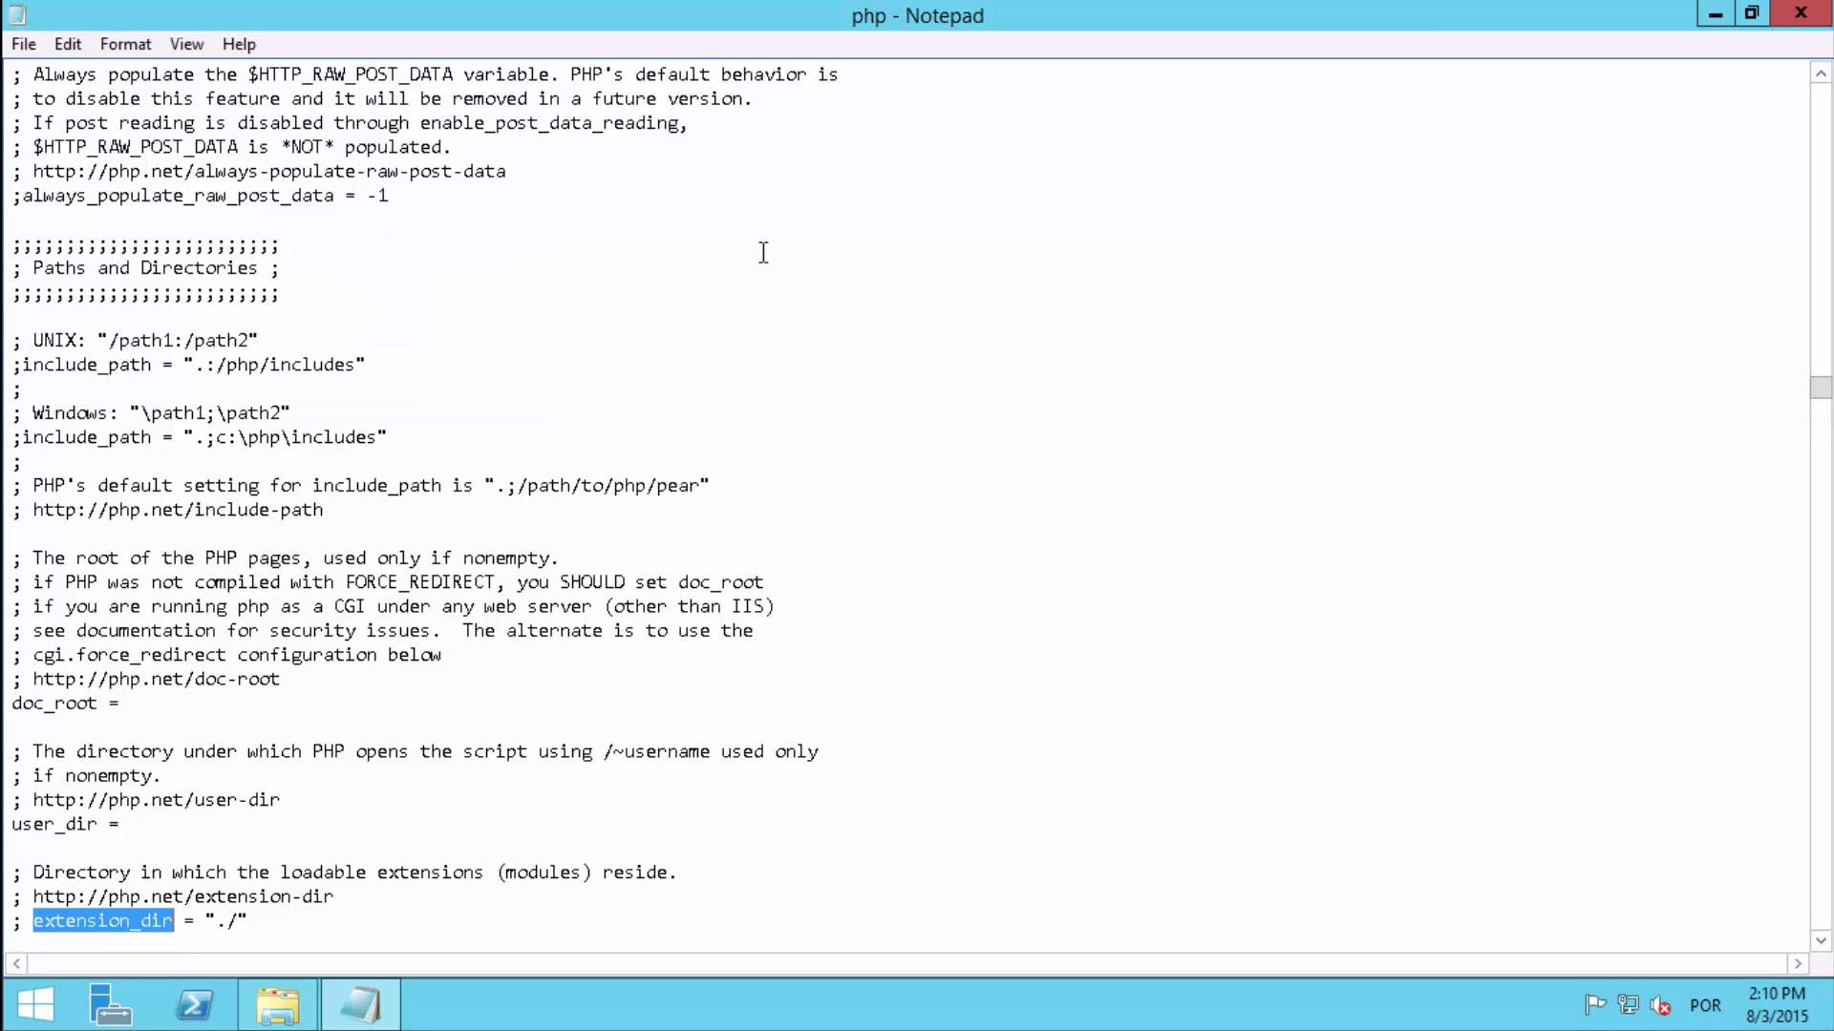
pyautogui.scroll(-2, 764, 253)
pyautogui.scroll(-2, 764, 253)
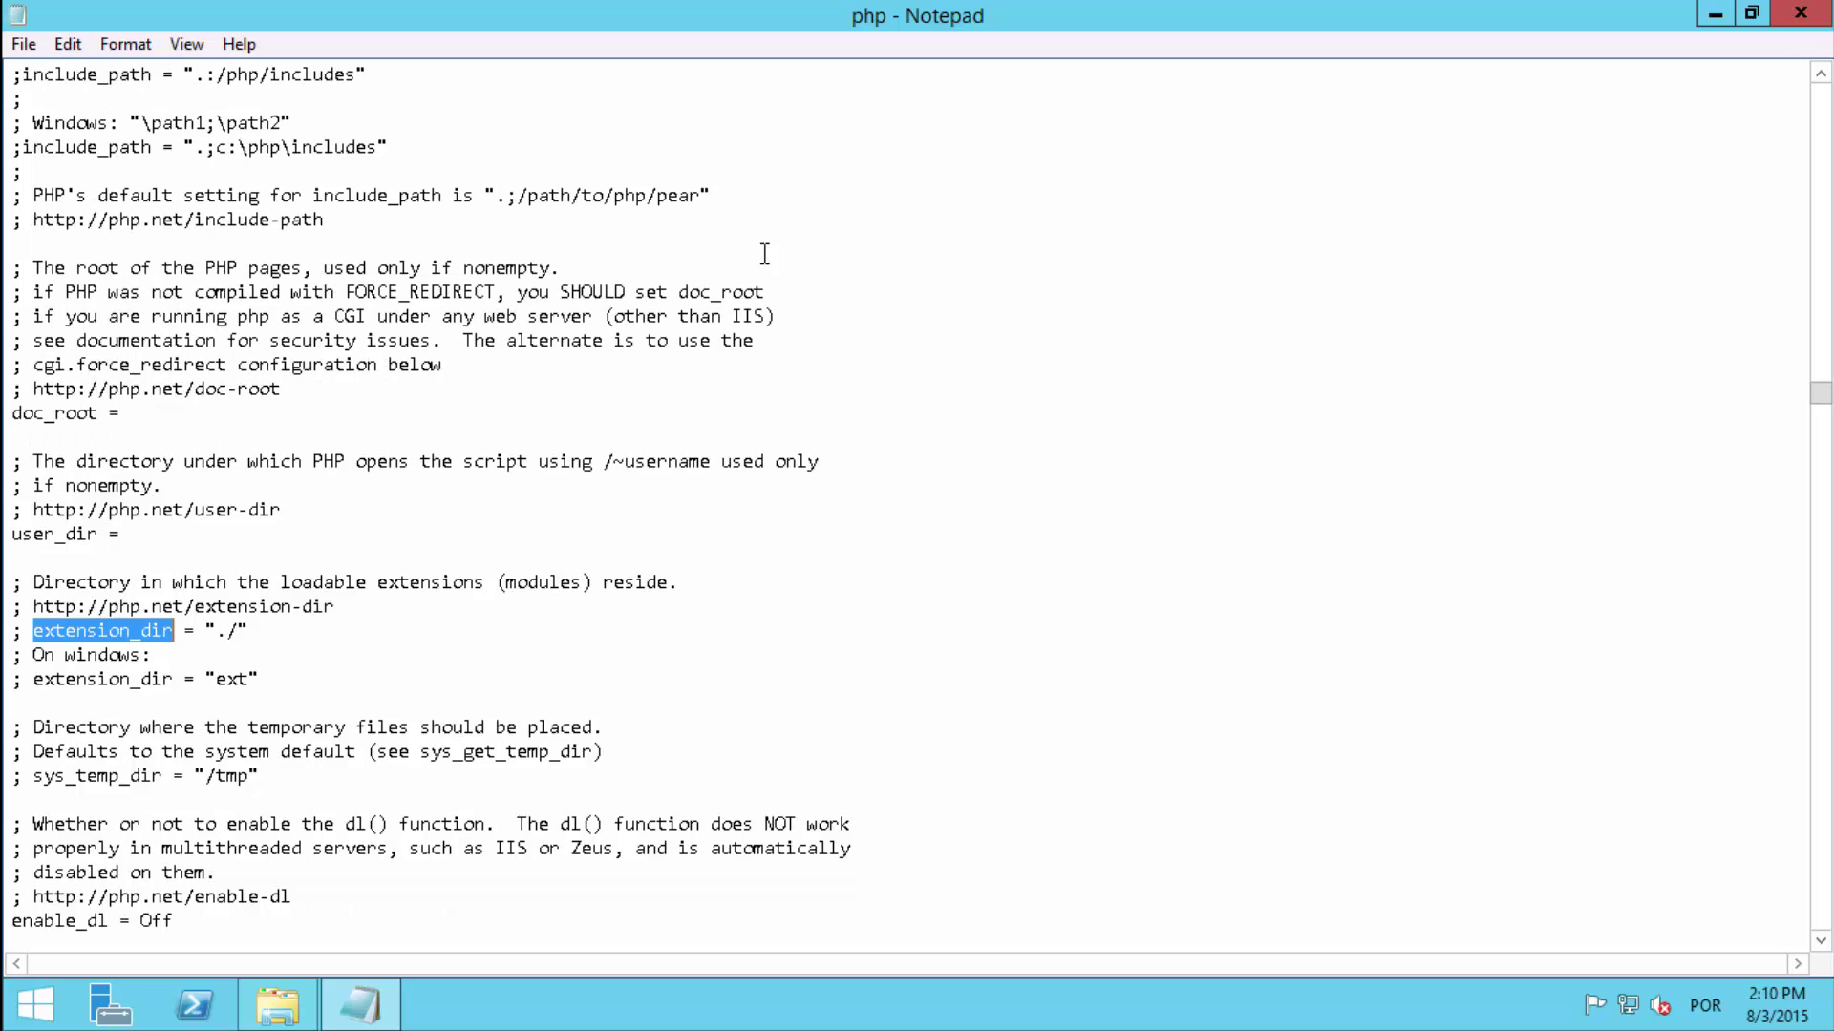
pyautogui.click(36, 632)
pyautogui.press('BackSpace')
pyautogui.press('BackSpace')
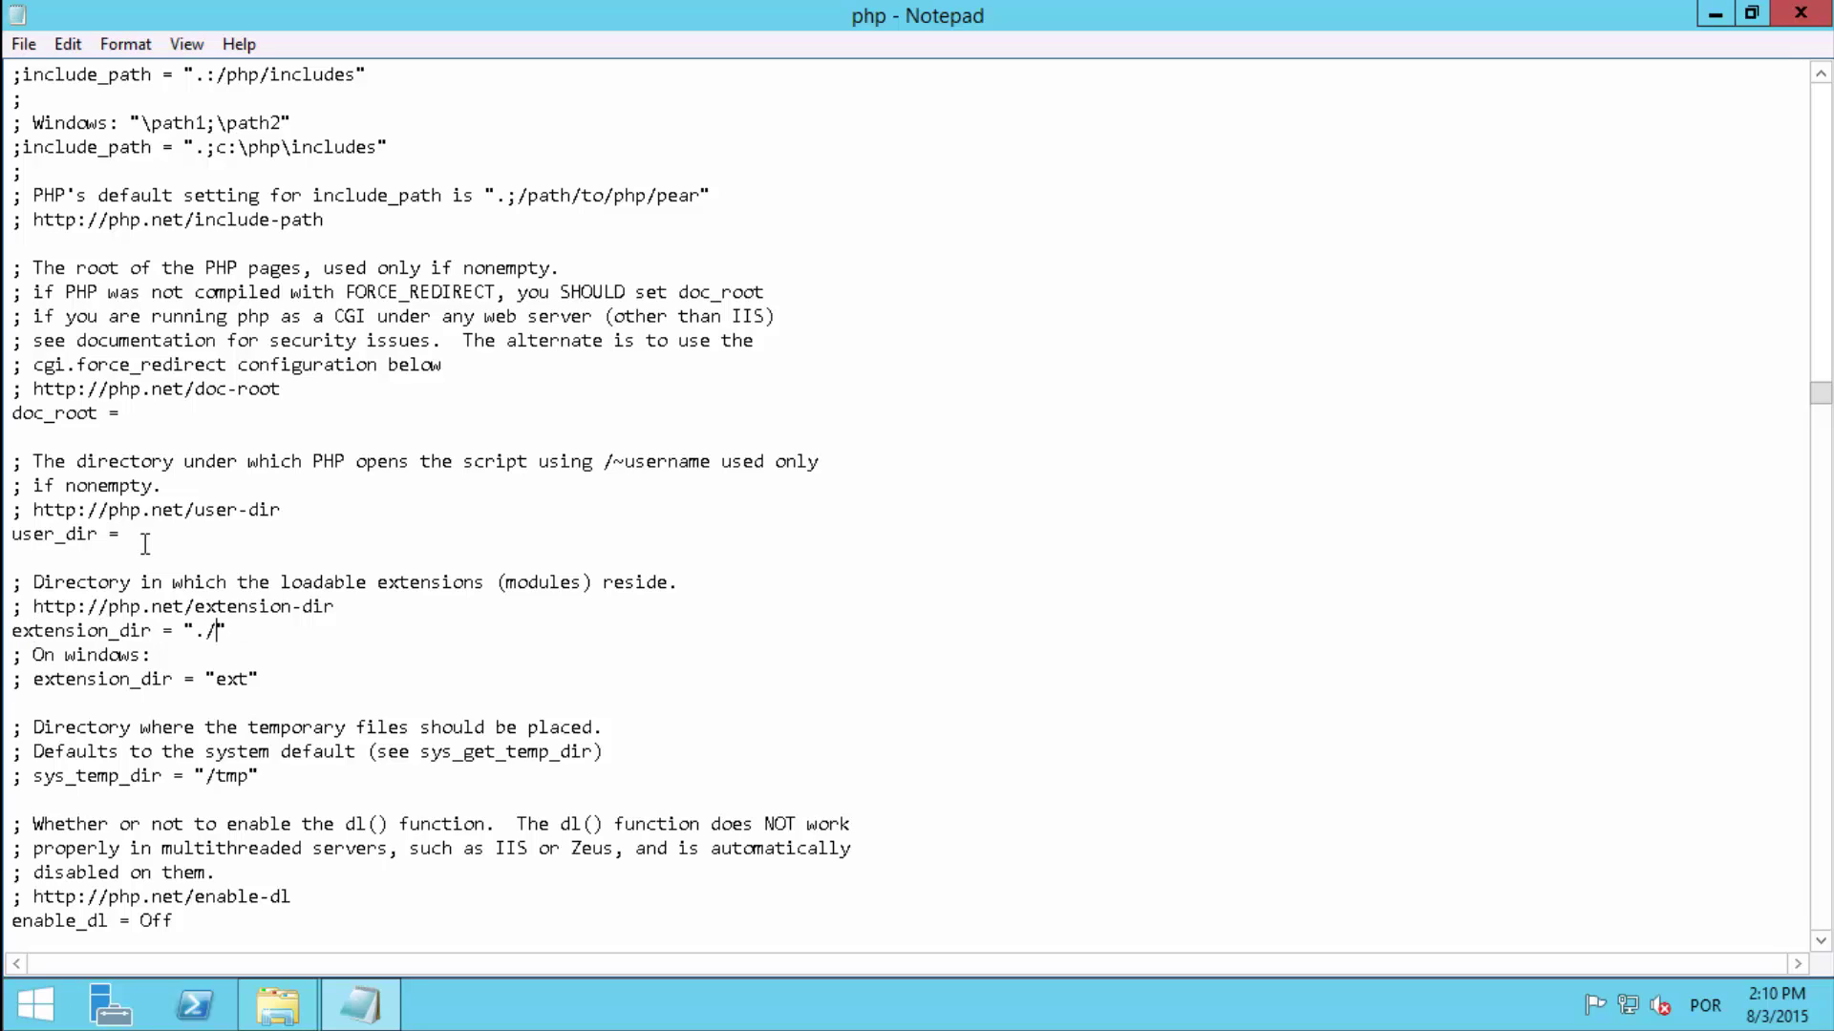
pyautogui.write('ext')
pyautogui.press('End')
pyautogui.hotkey('shift', 'Home')
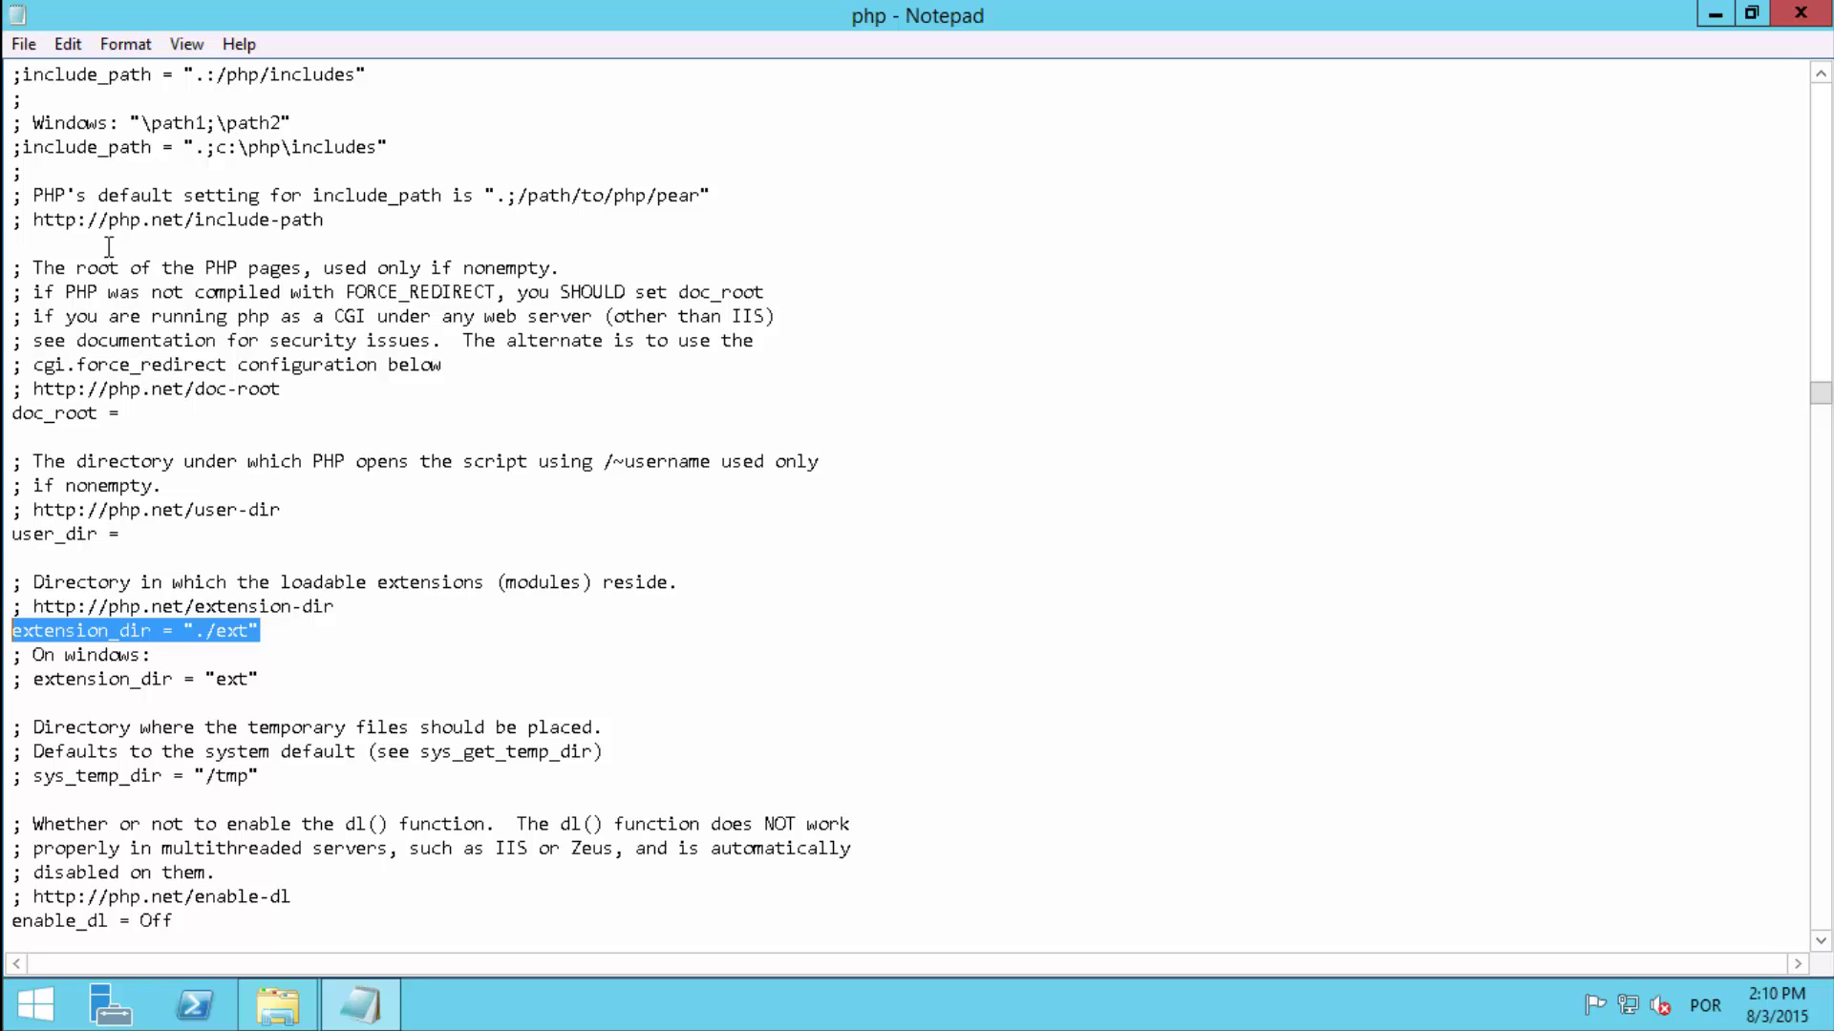
pyautogui.click(24, 45)
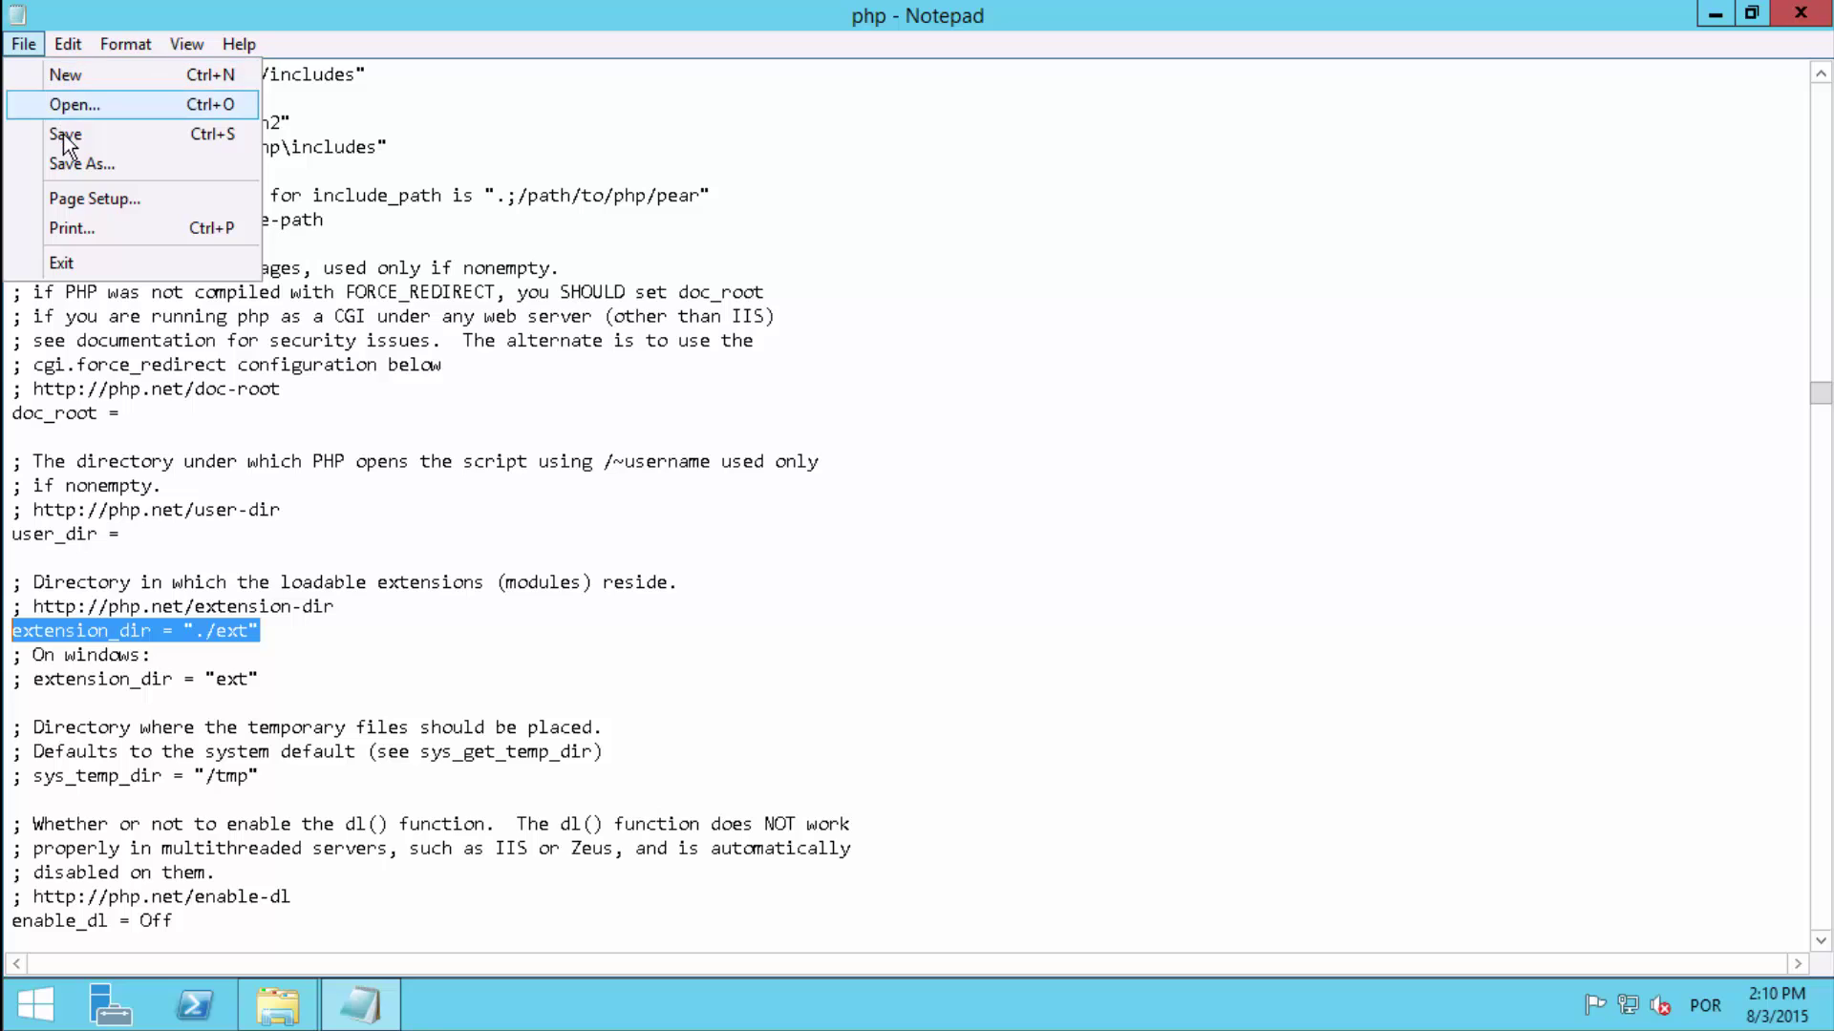
pyautogui.click(133, 143)
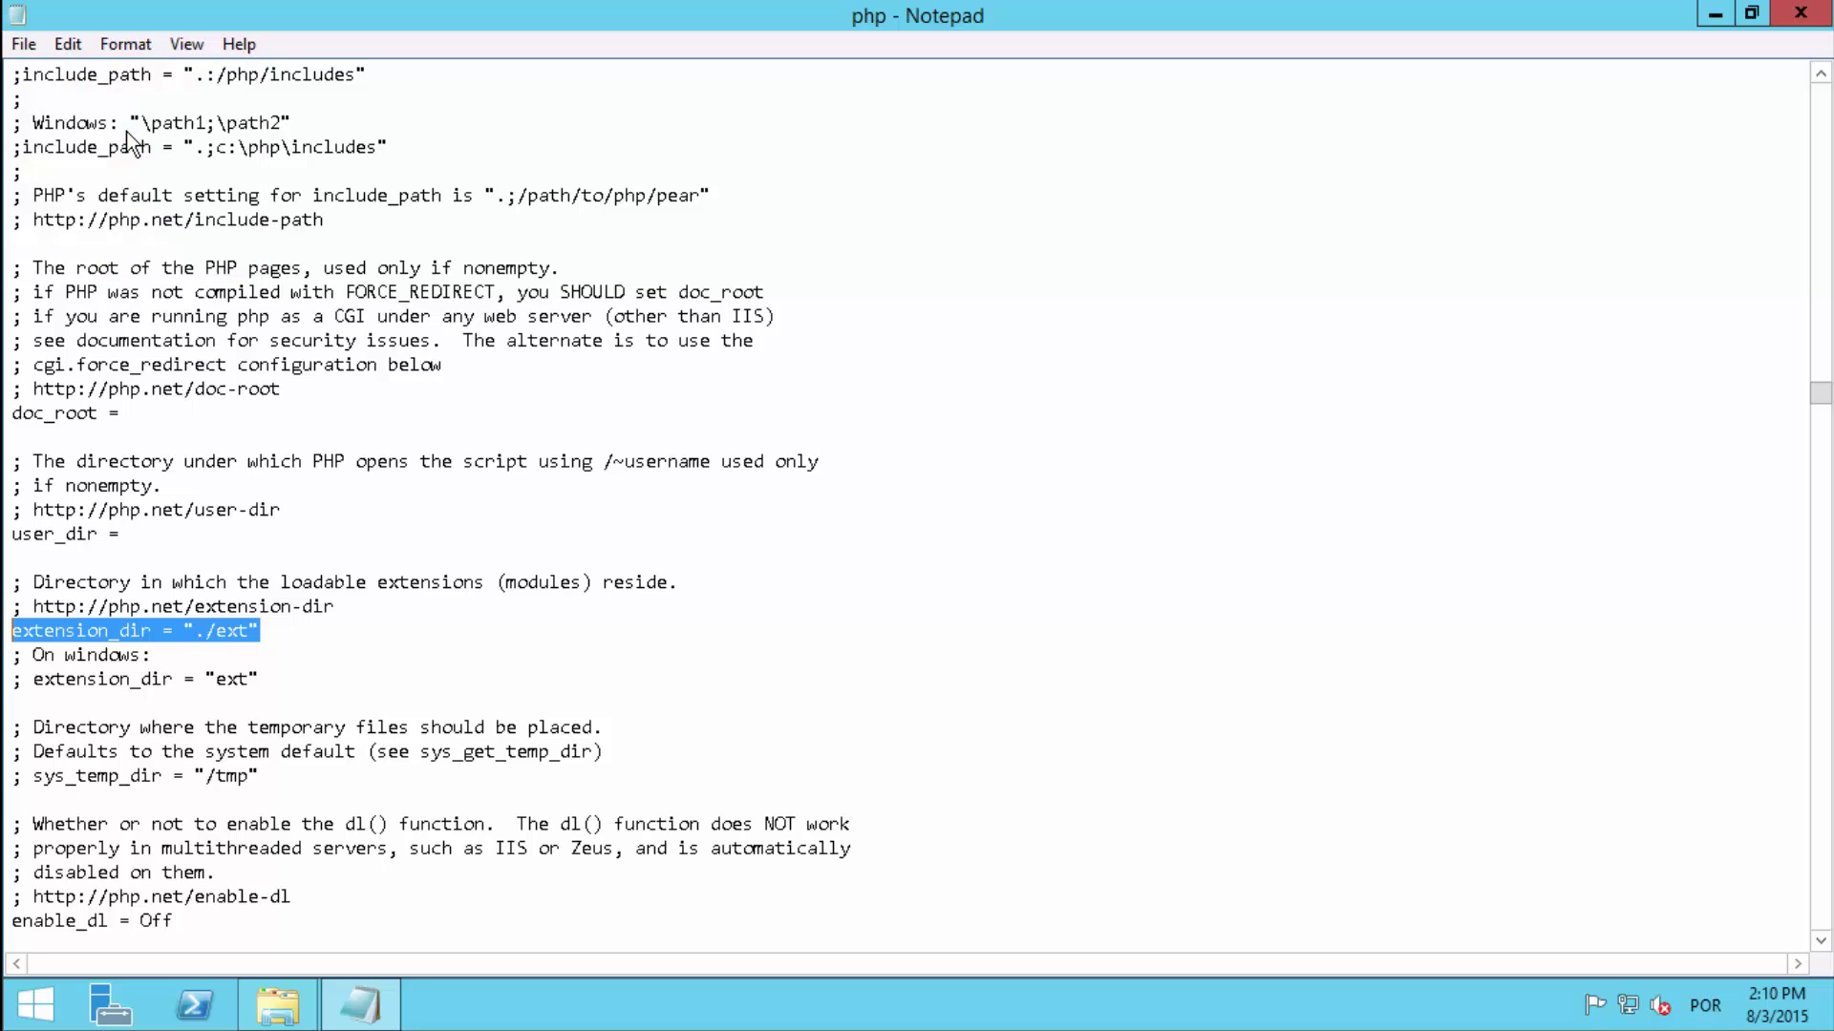
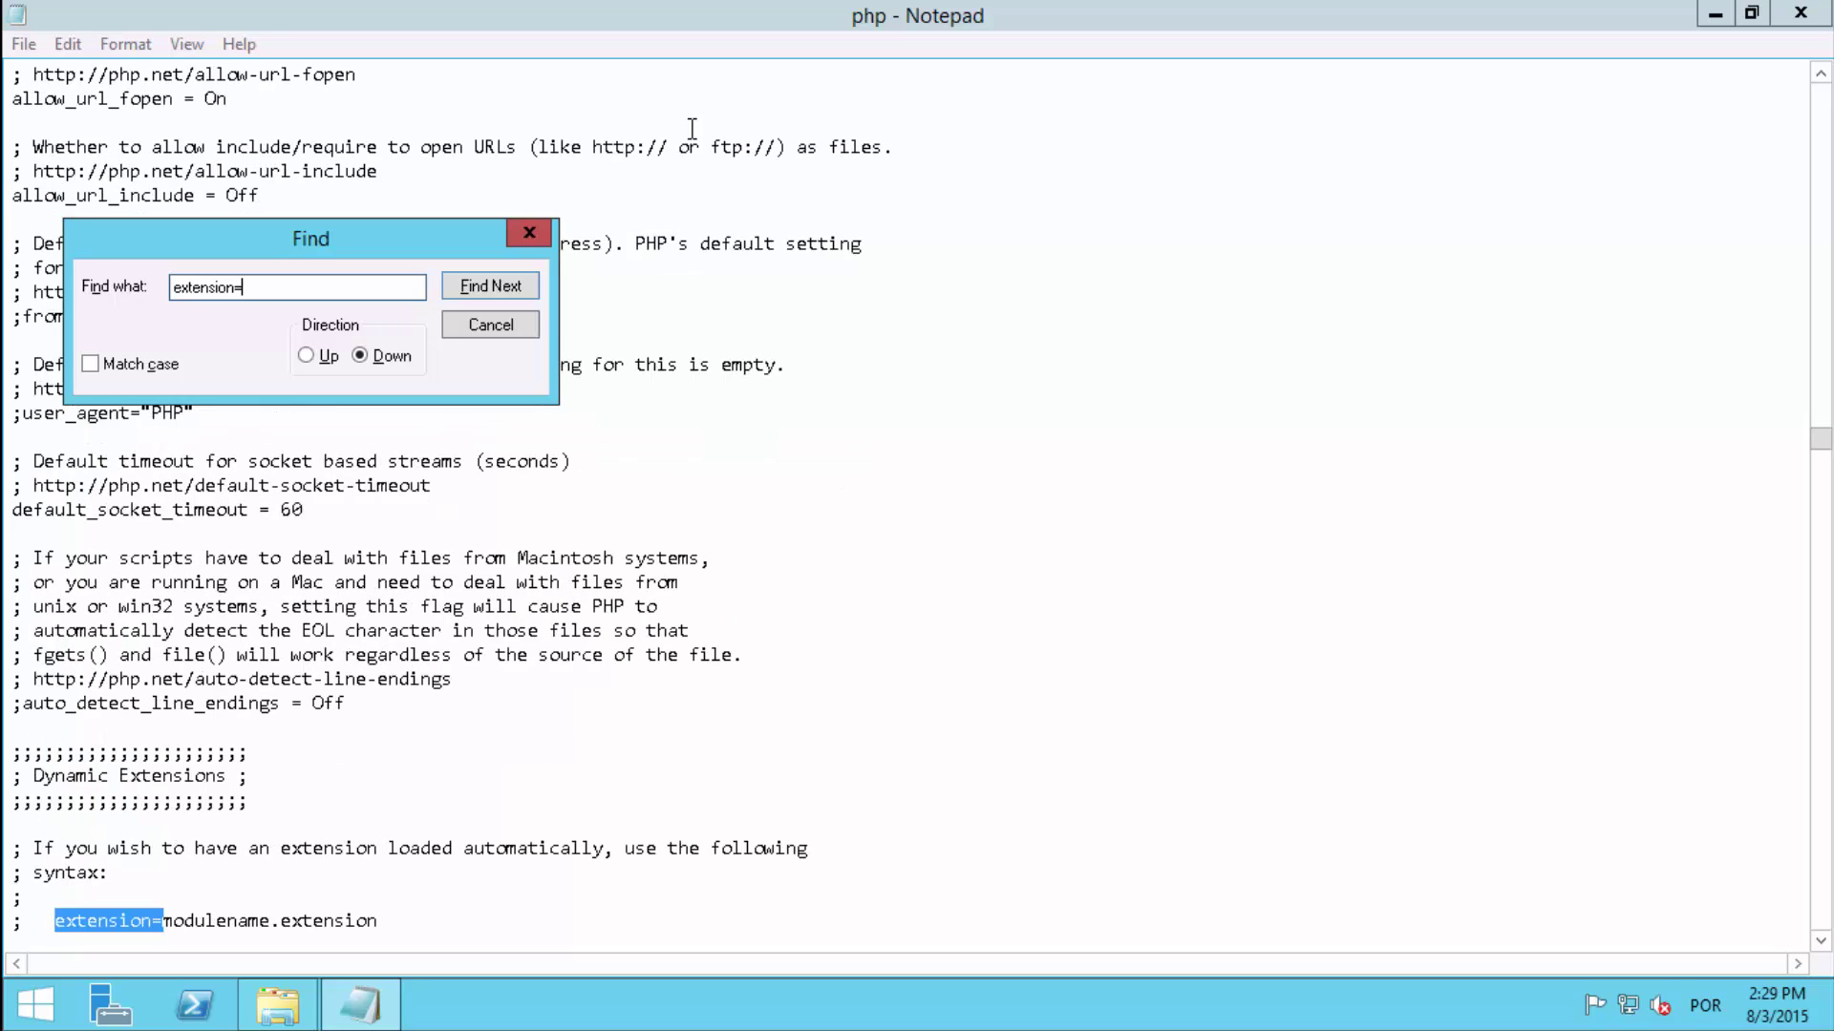
# Scroll to the Windows extension list and uncomment the php_curl.dll line.
pyautogui.press('Escape')
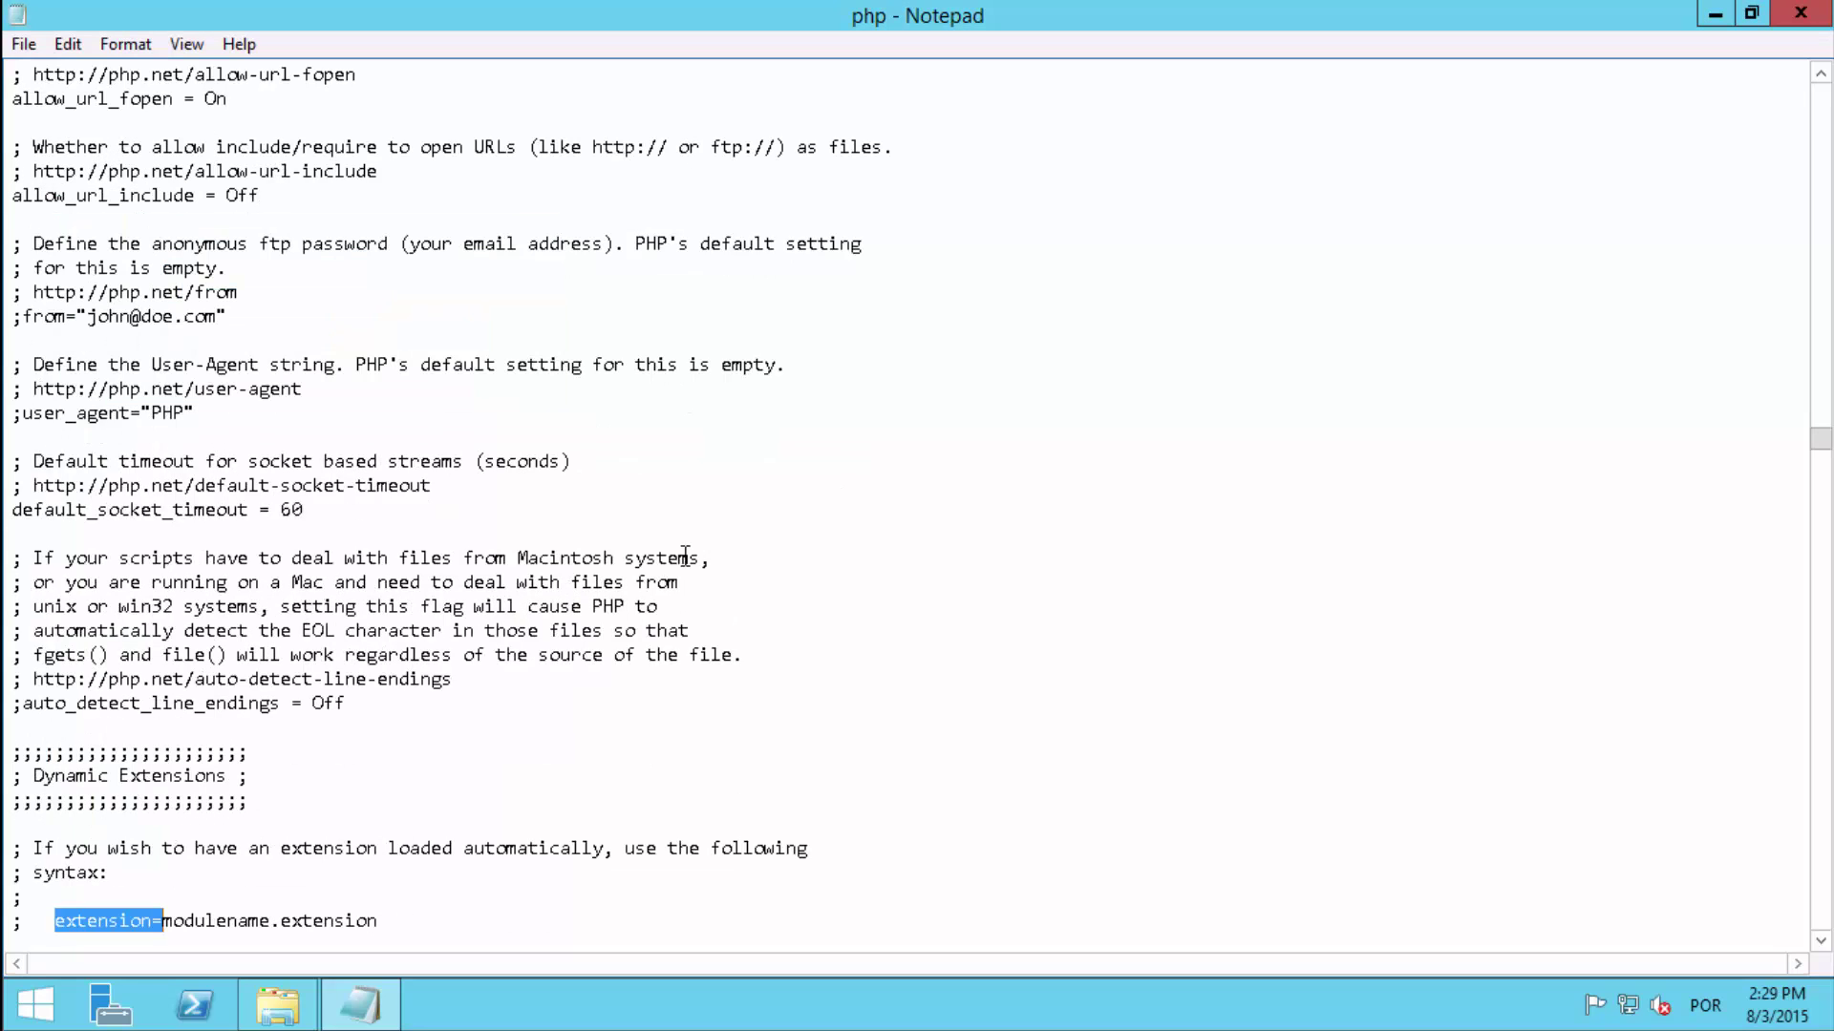
pyautogui.scroll(-2, 684, 556)
pyautogui.scroll(-10, 685, 556)
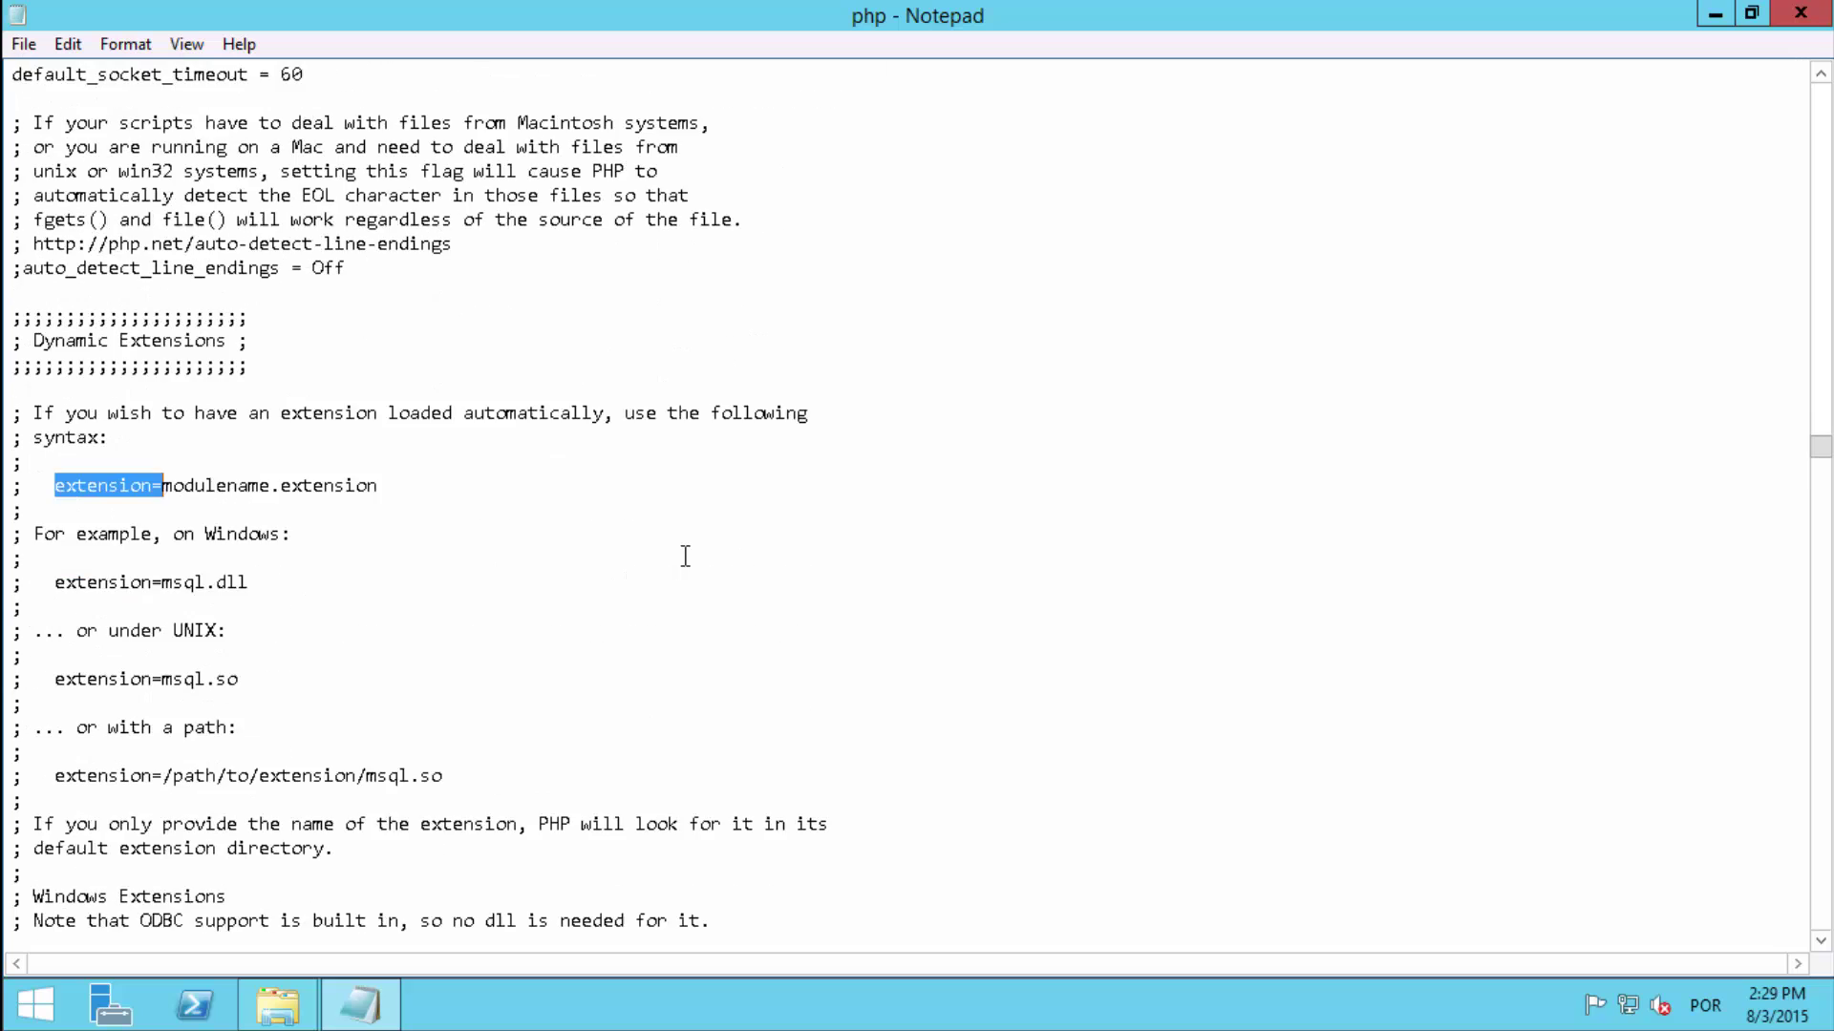
pyautogui.scroll(-5, 685, 556)
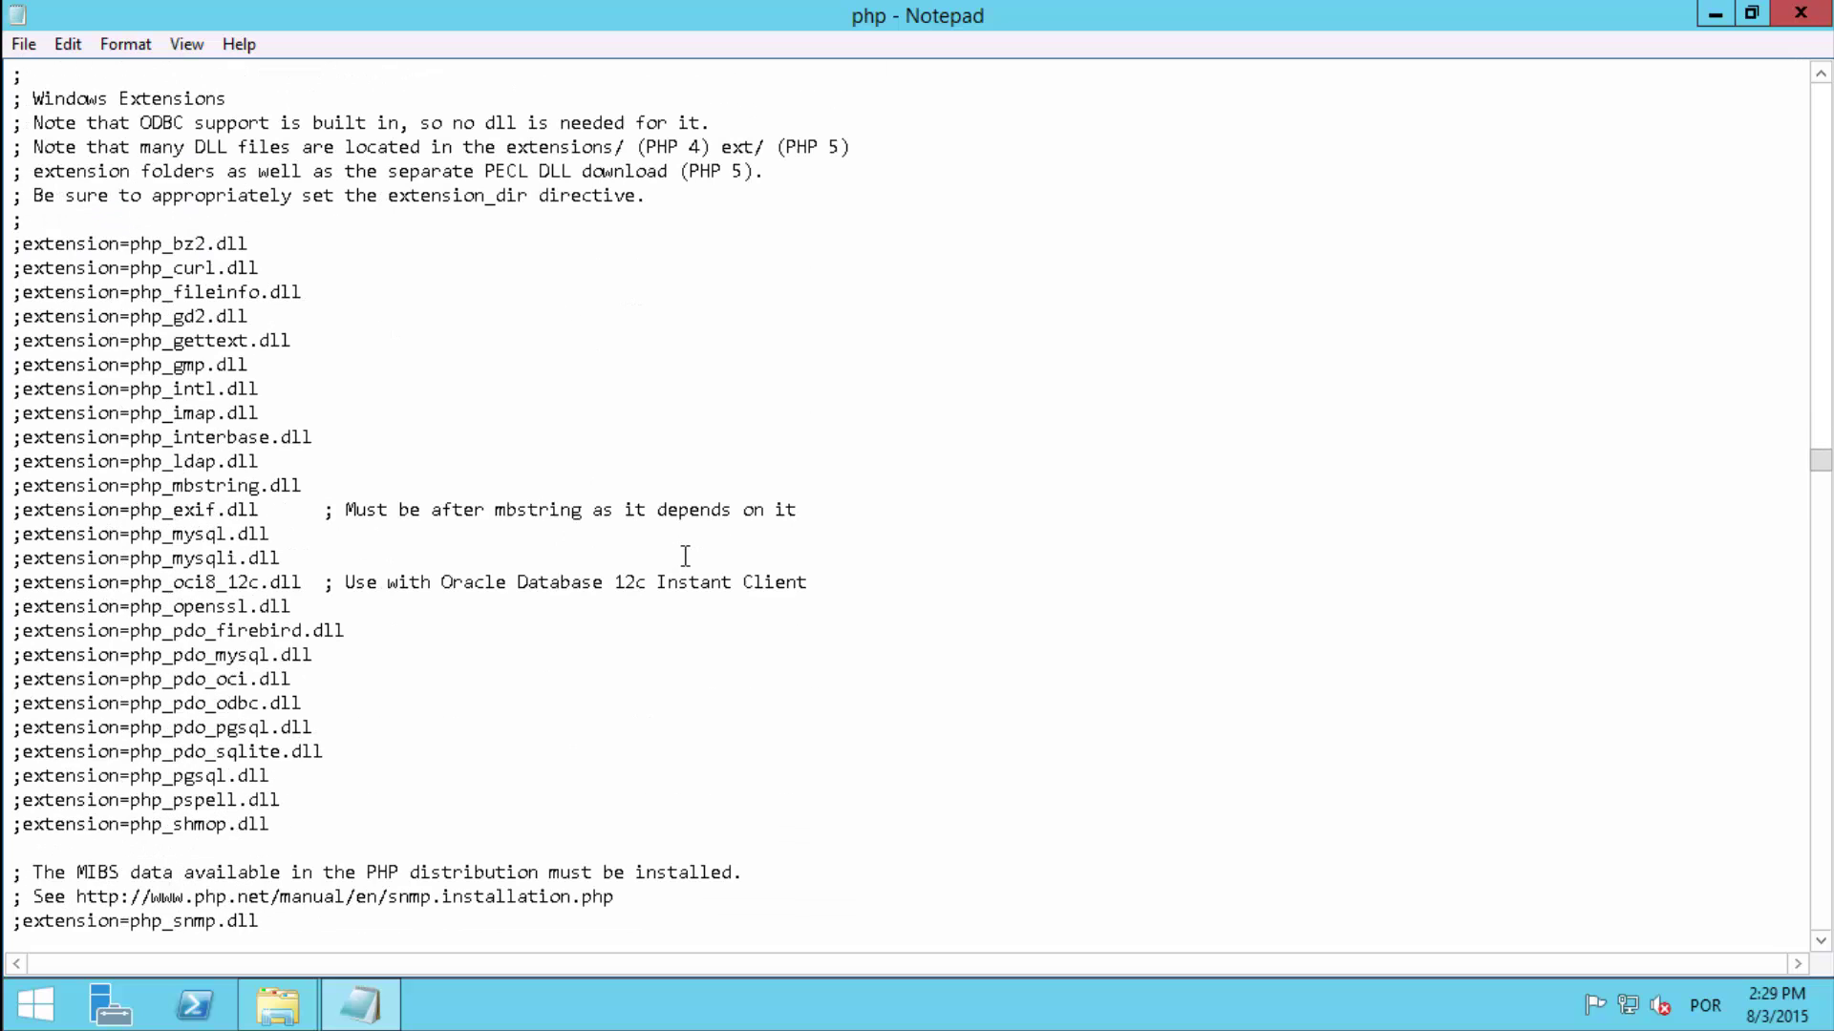
pyautogui.moveTo(288, 822); pyautogui.dragTo(7, 244)
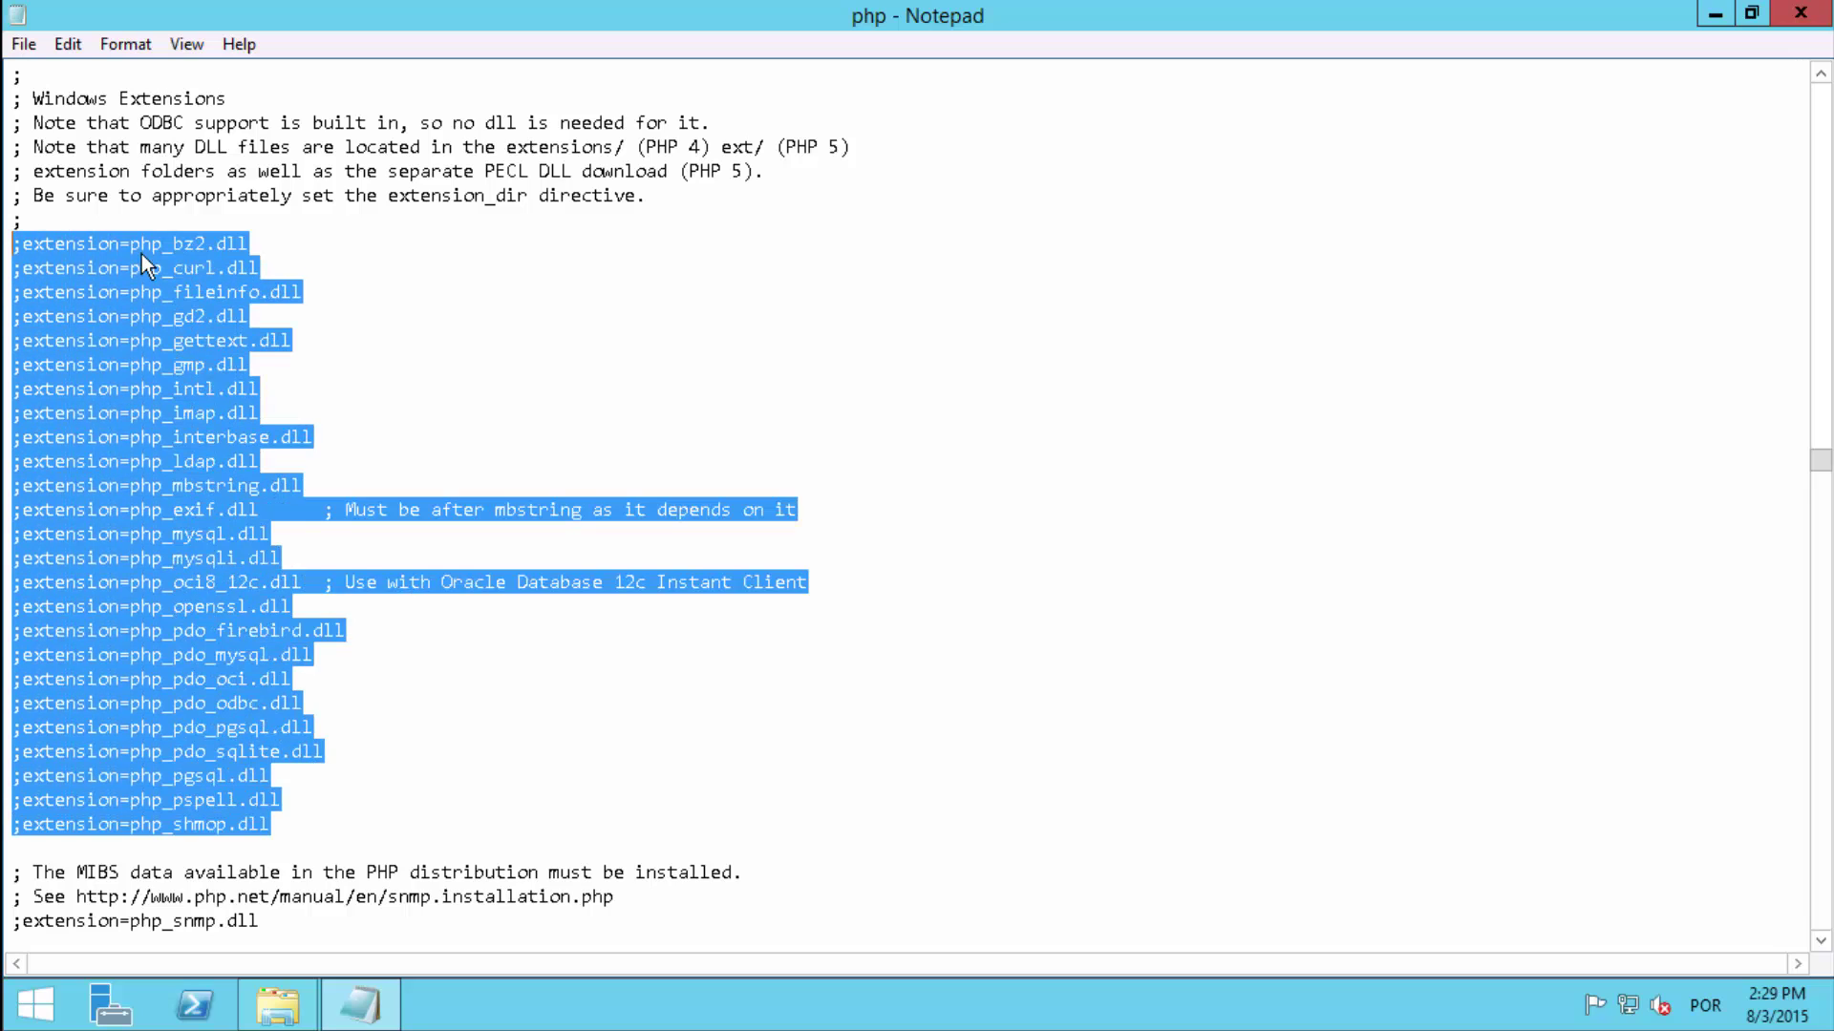
pyautogui.click(487, 229)
pyautogui.click(304, 266)
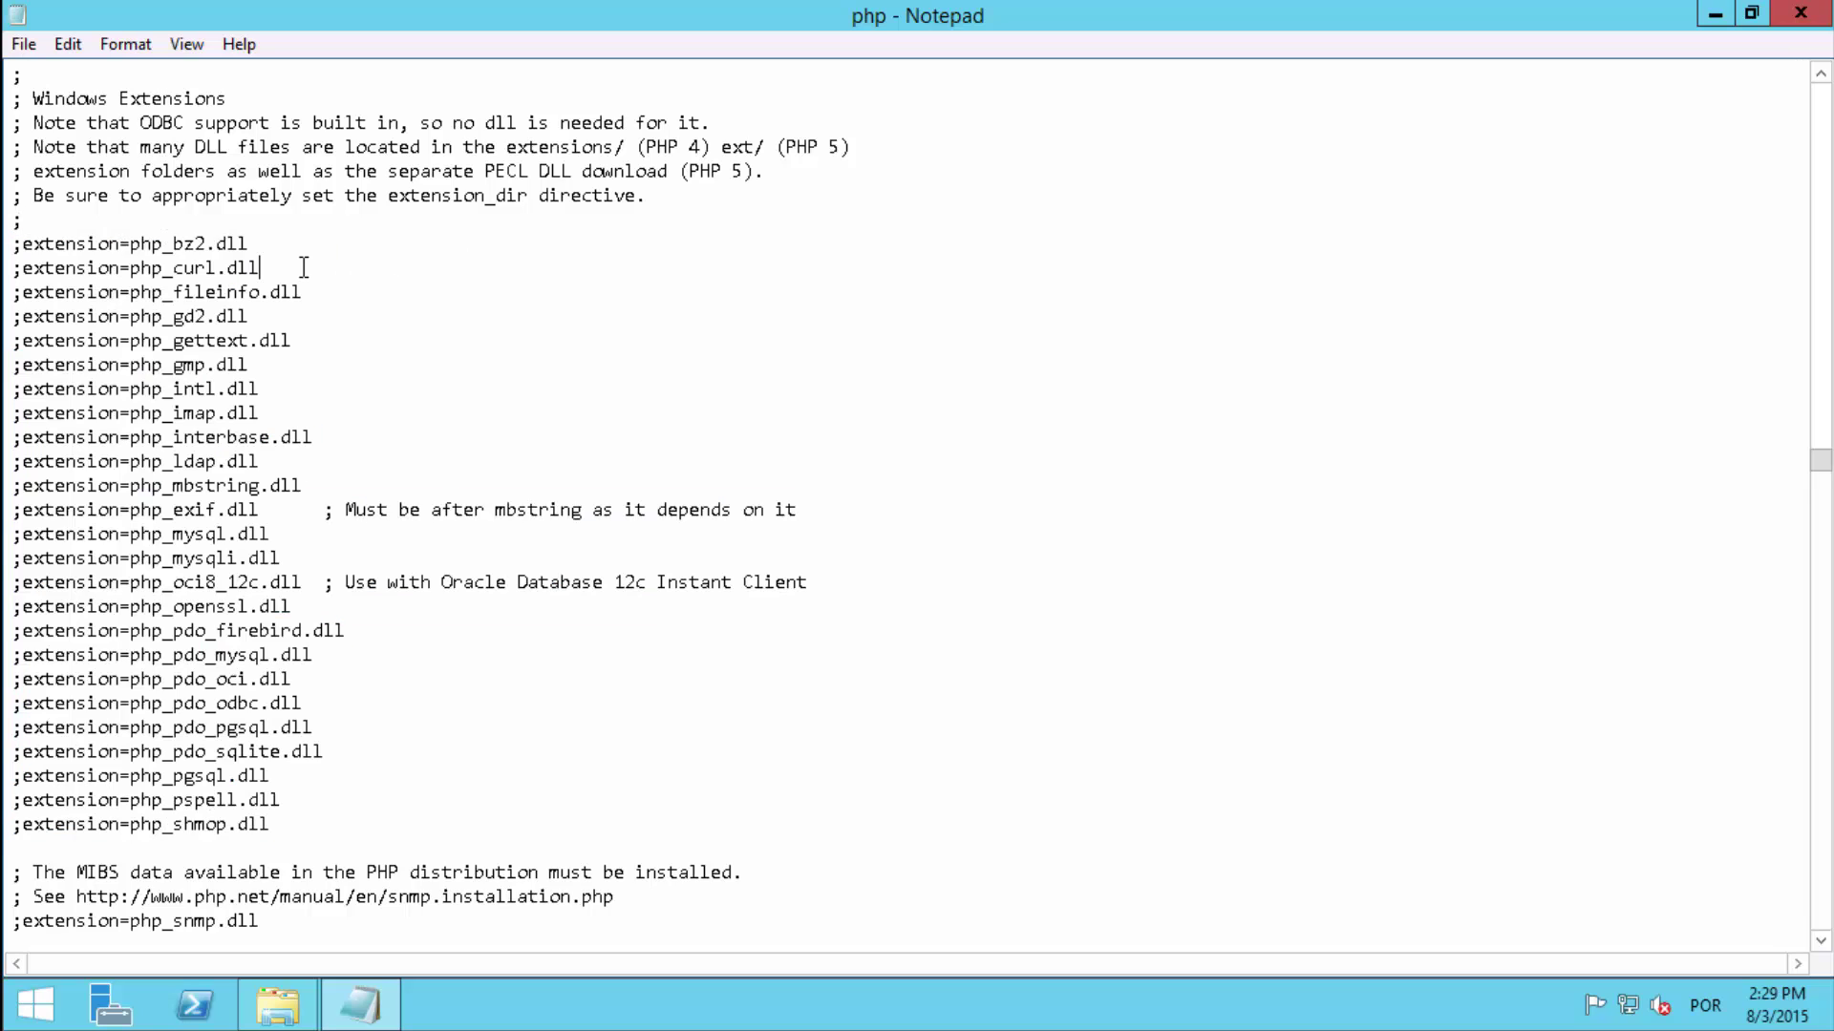
pyautogui.hotkey('shift', 'Home')
pyautogui.press('Home')
pyautogui.press('Delete')
pyautogui.hotkey('shift', 'End')
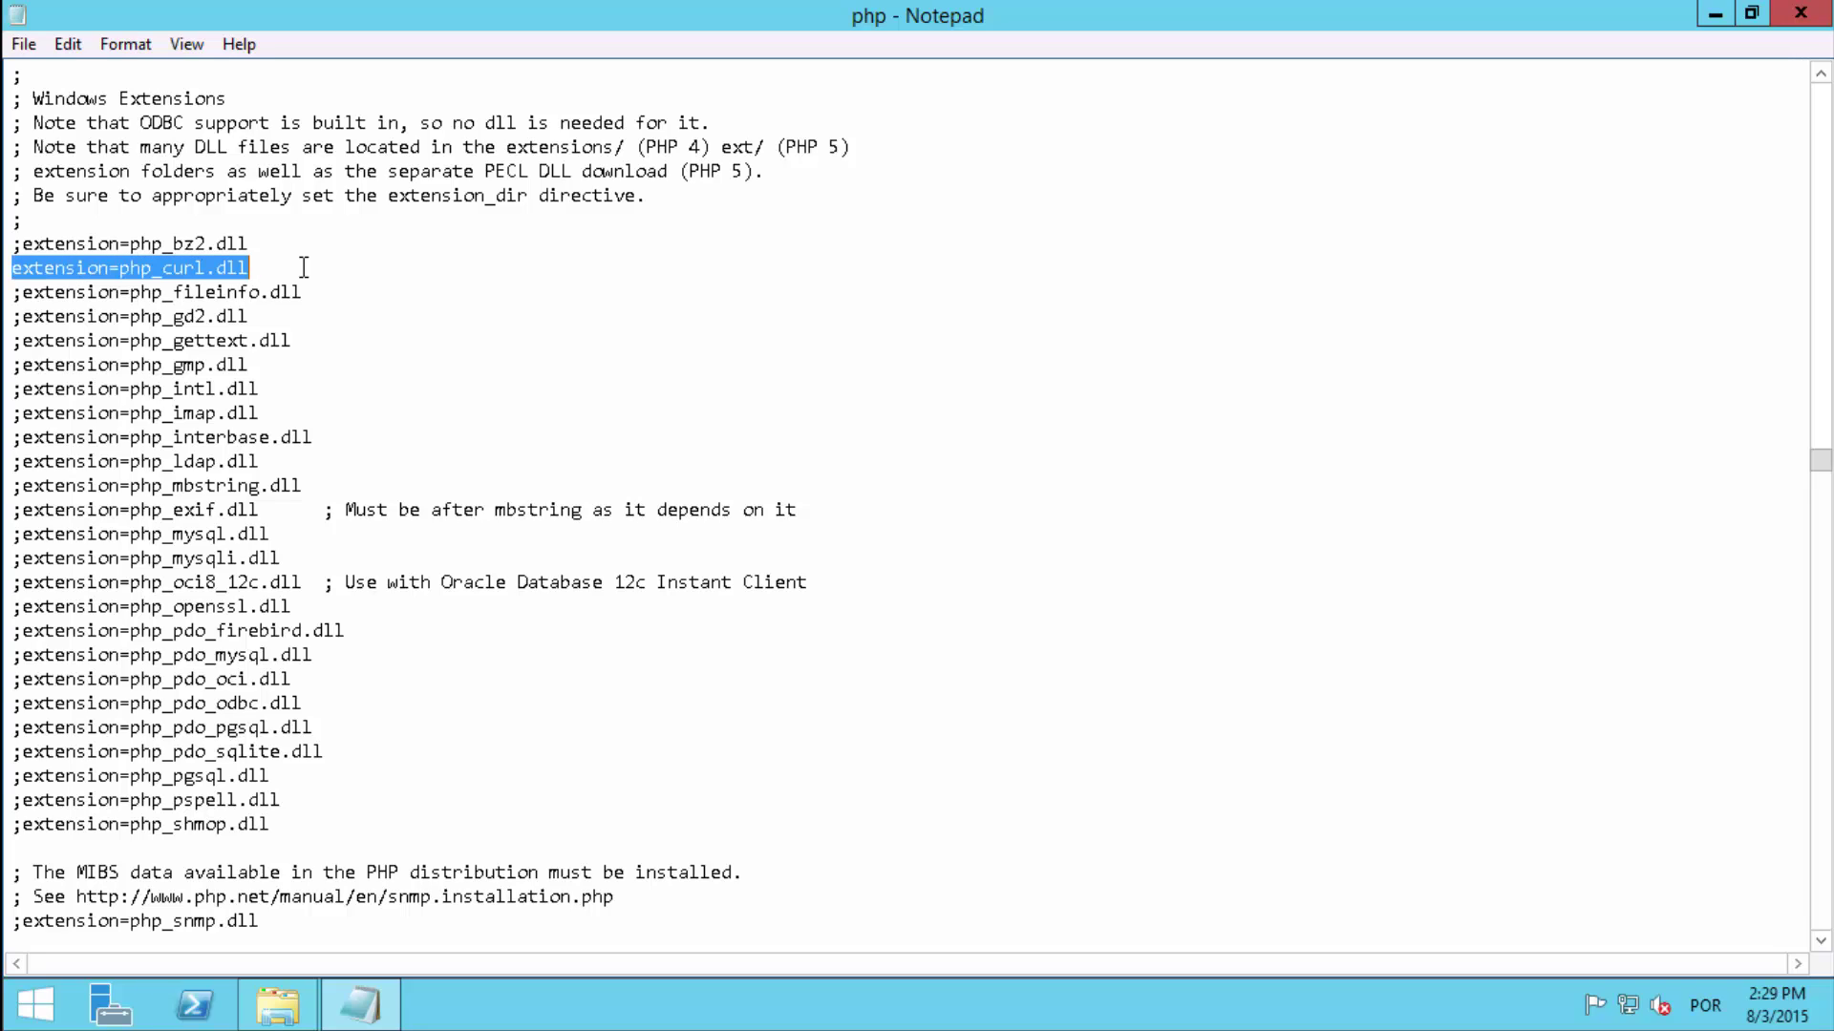
# Uncomment the php_gd2.dll, php_intl.dll and php_ldap.dll extension lines.
pyautogui.click(287, 318)
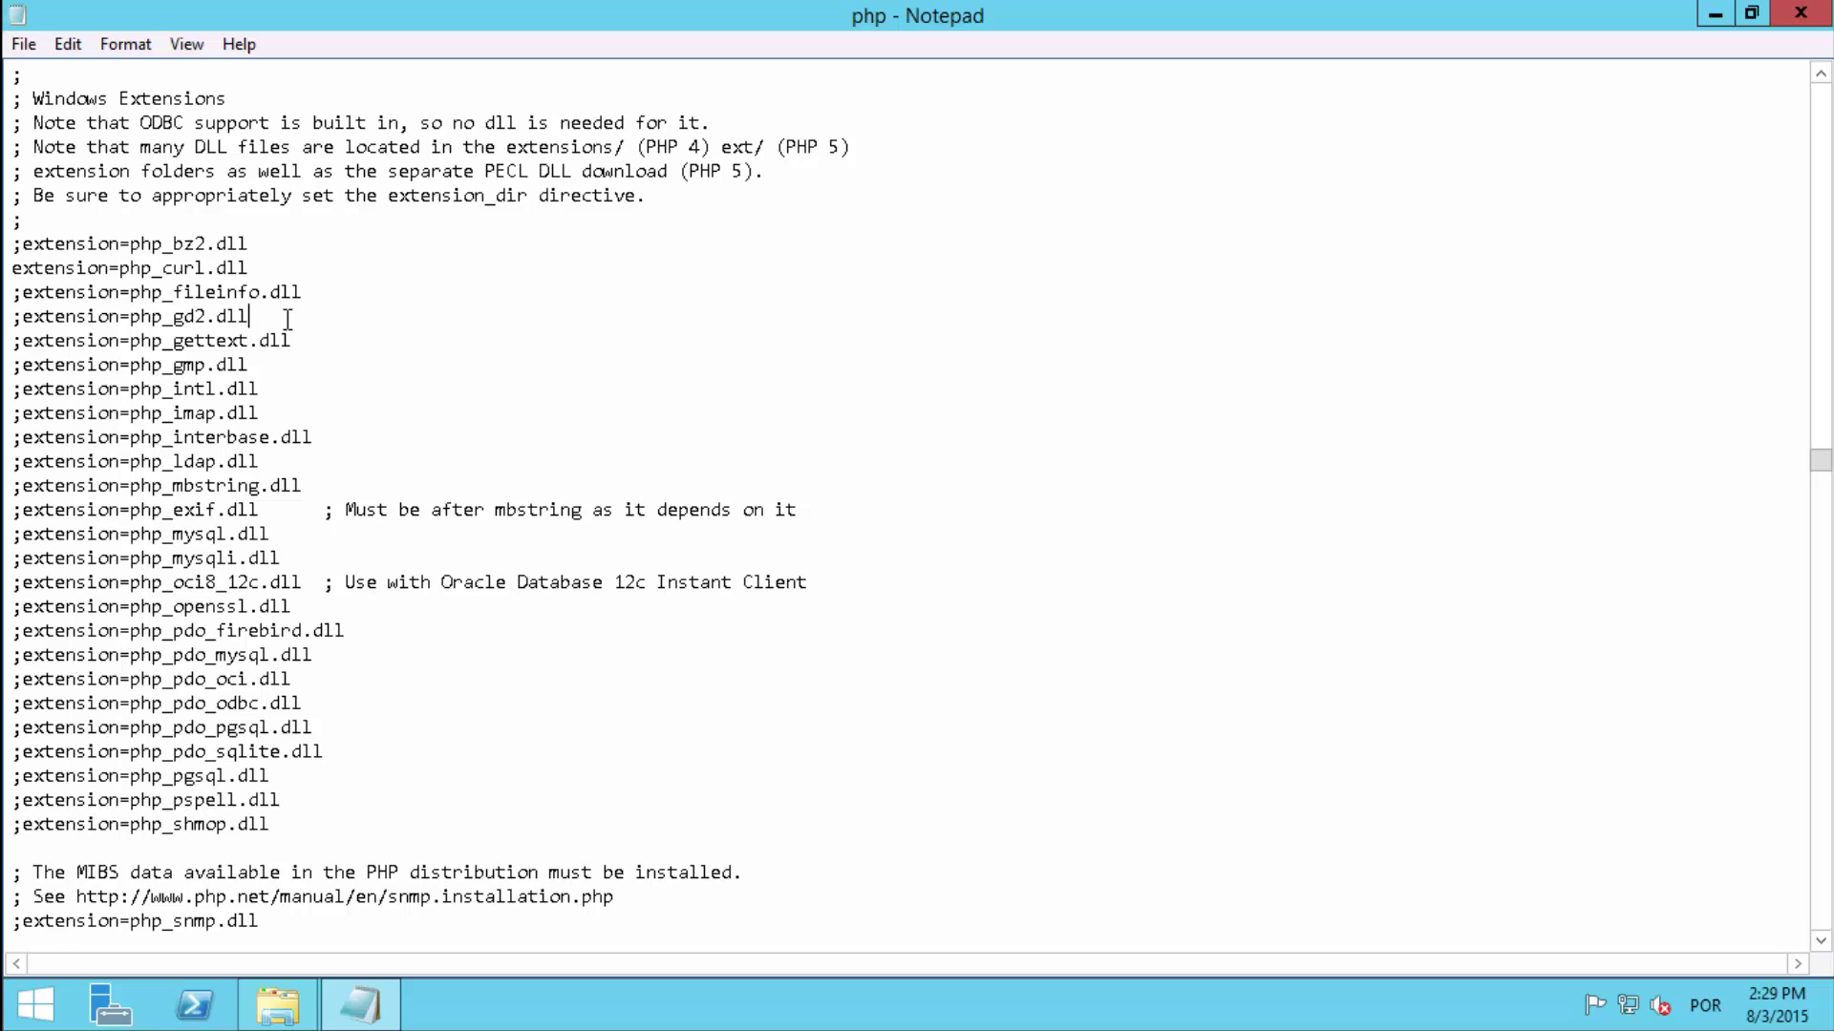
pyautogui.press('Home')
pyautogui.press('Delete')
pyautogui.hotkey('shift', 'End')
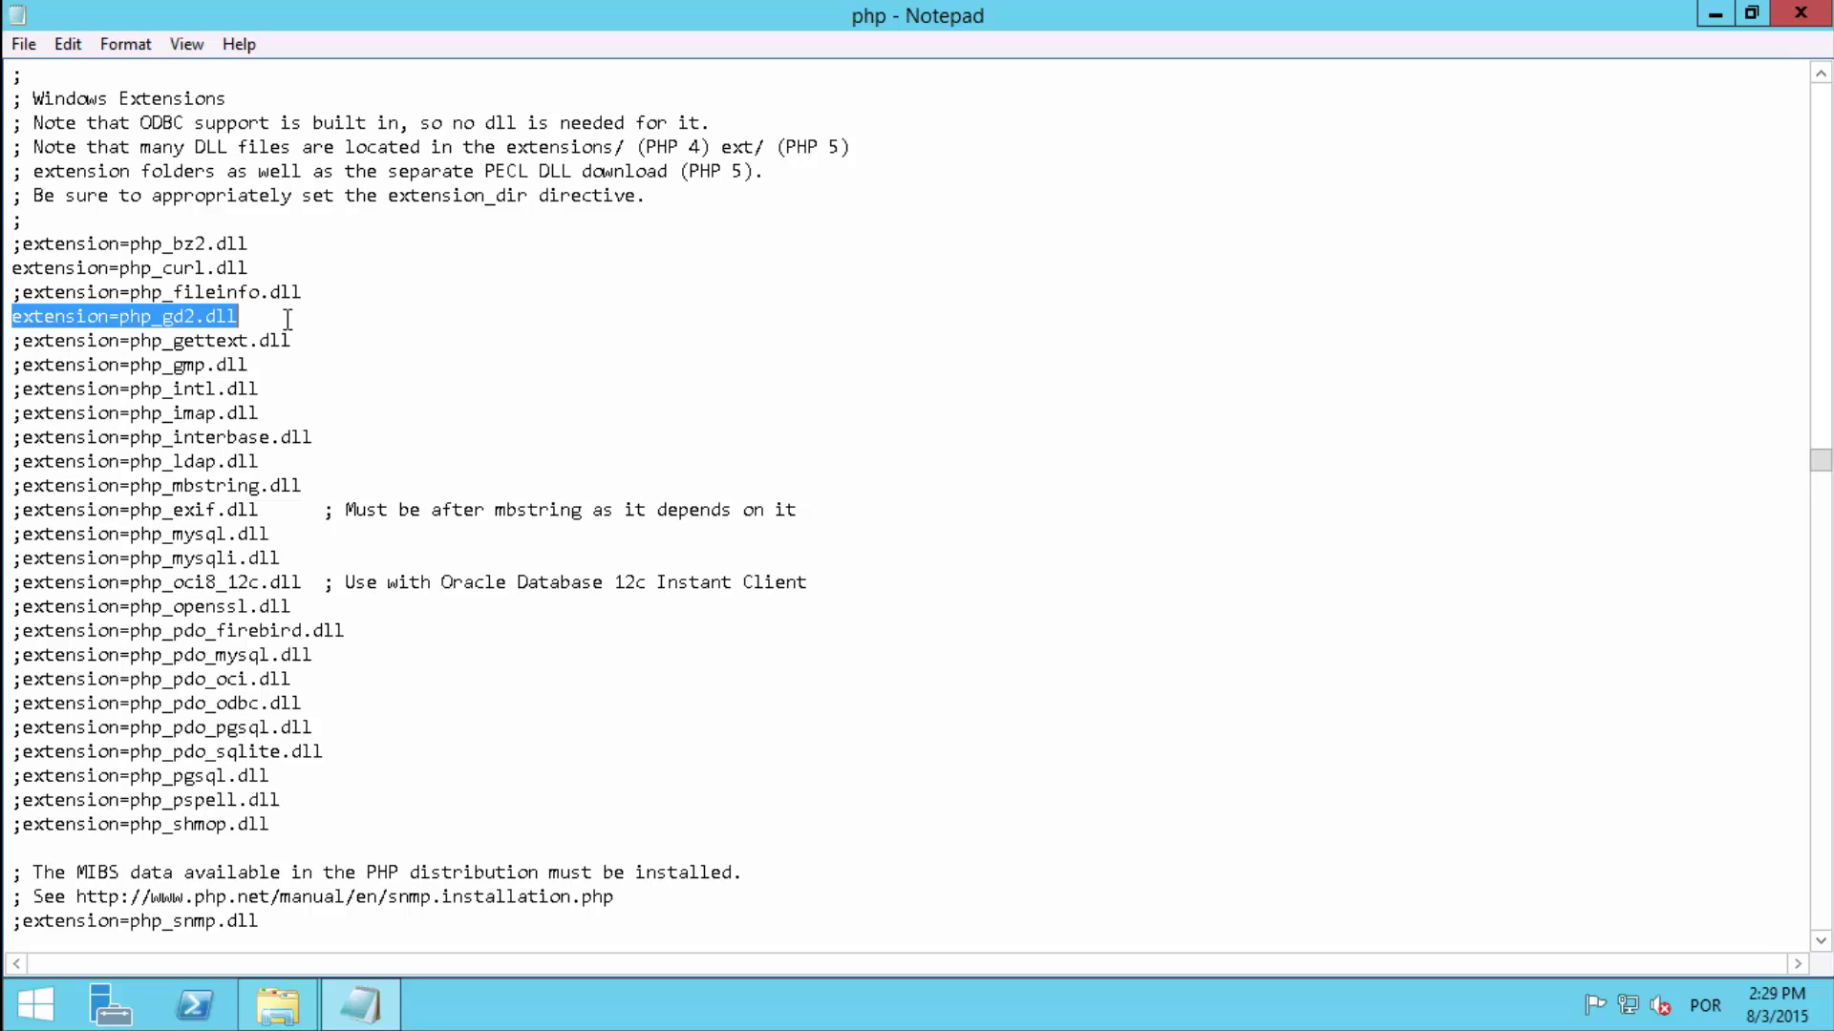
pyautogui.click(288, 389)
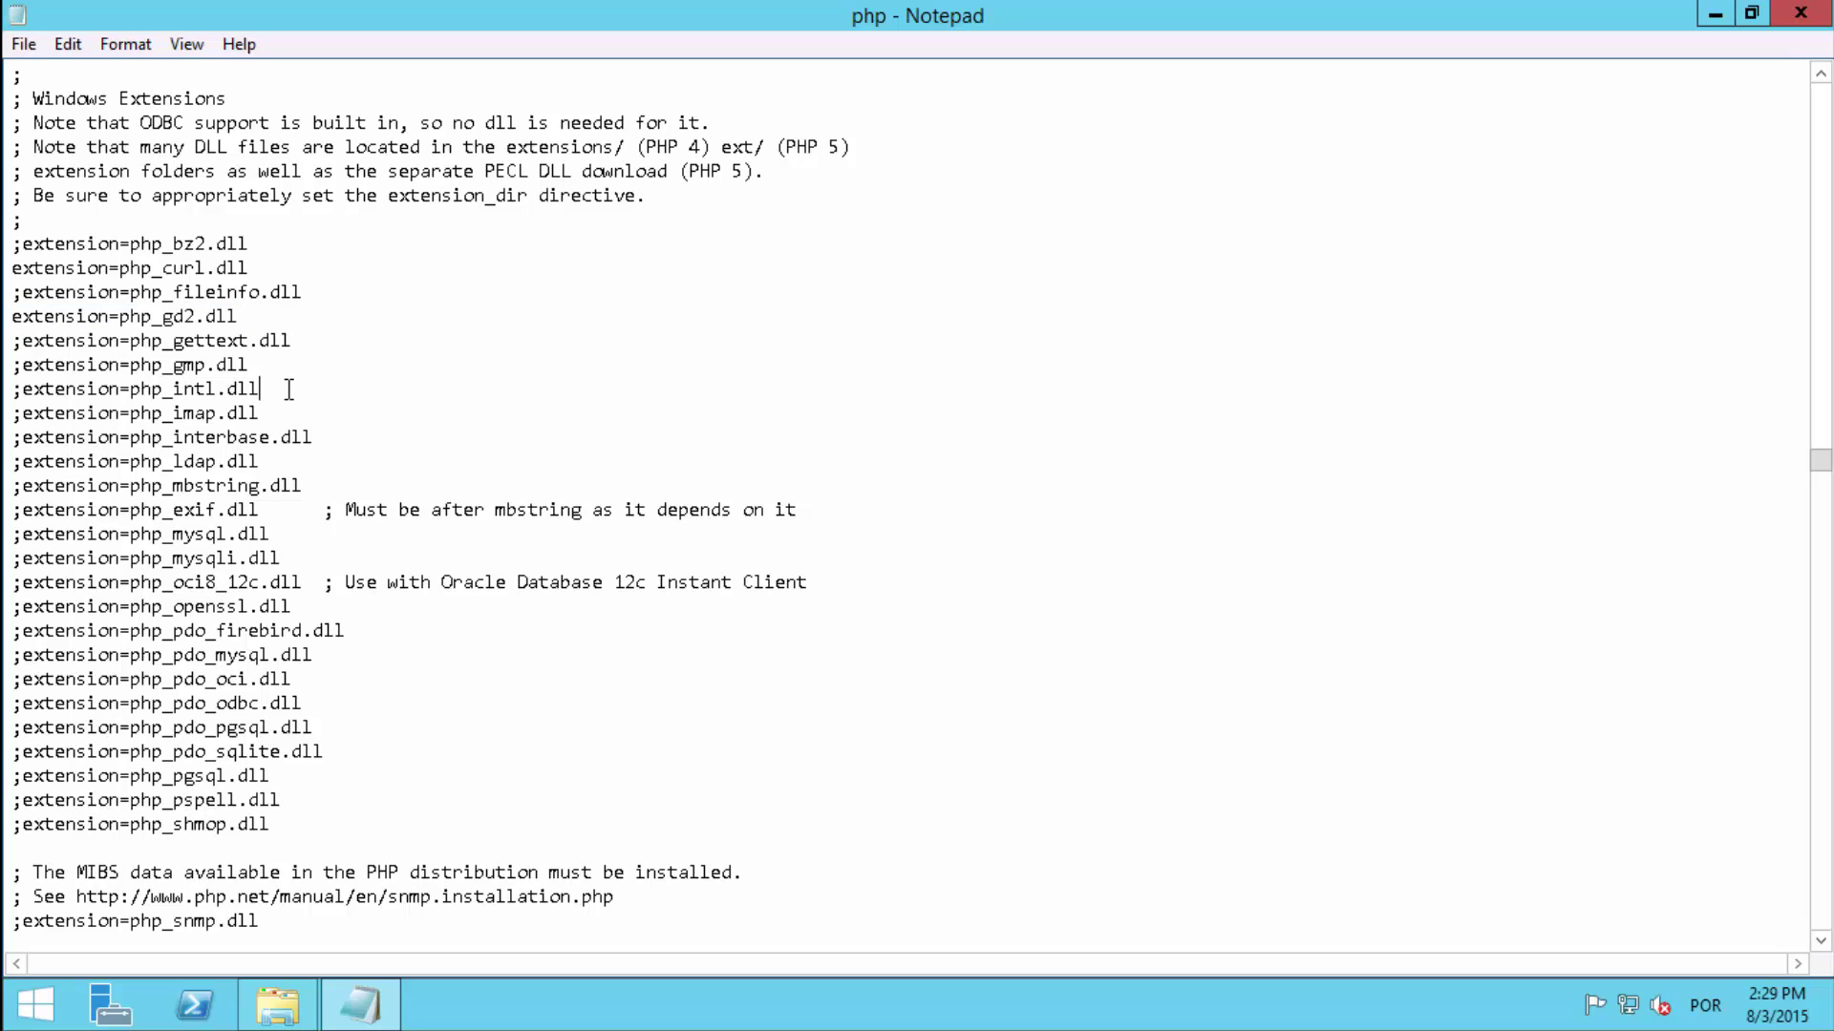
pyautogui.press('Delete')
pyautogui.hotkey('shift', 'End')
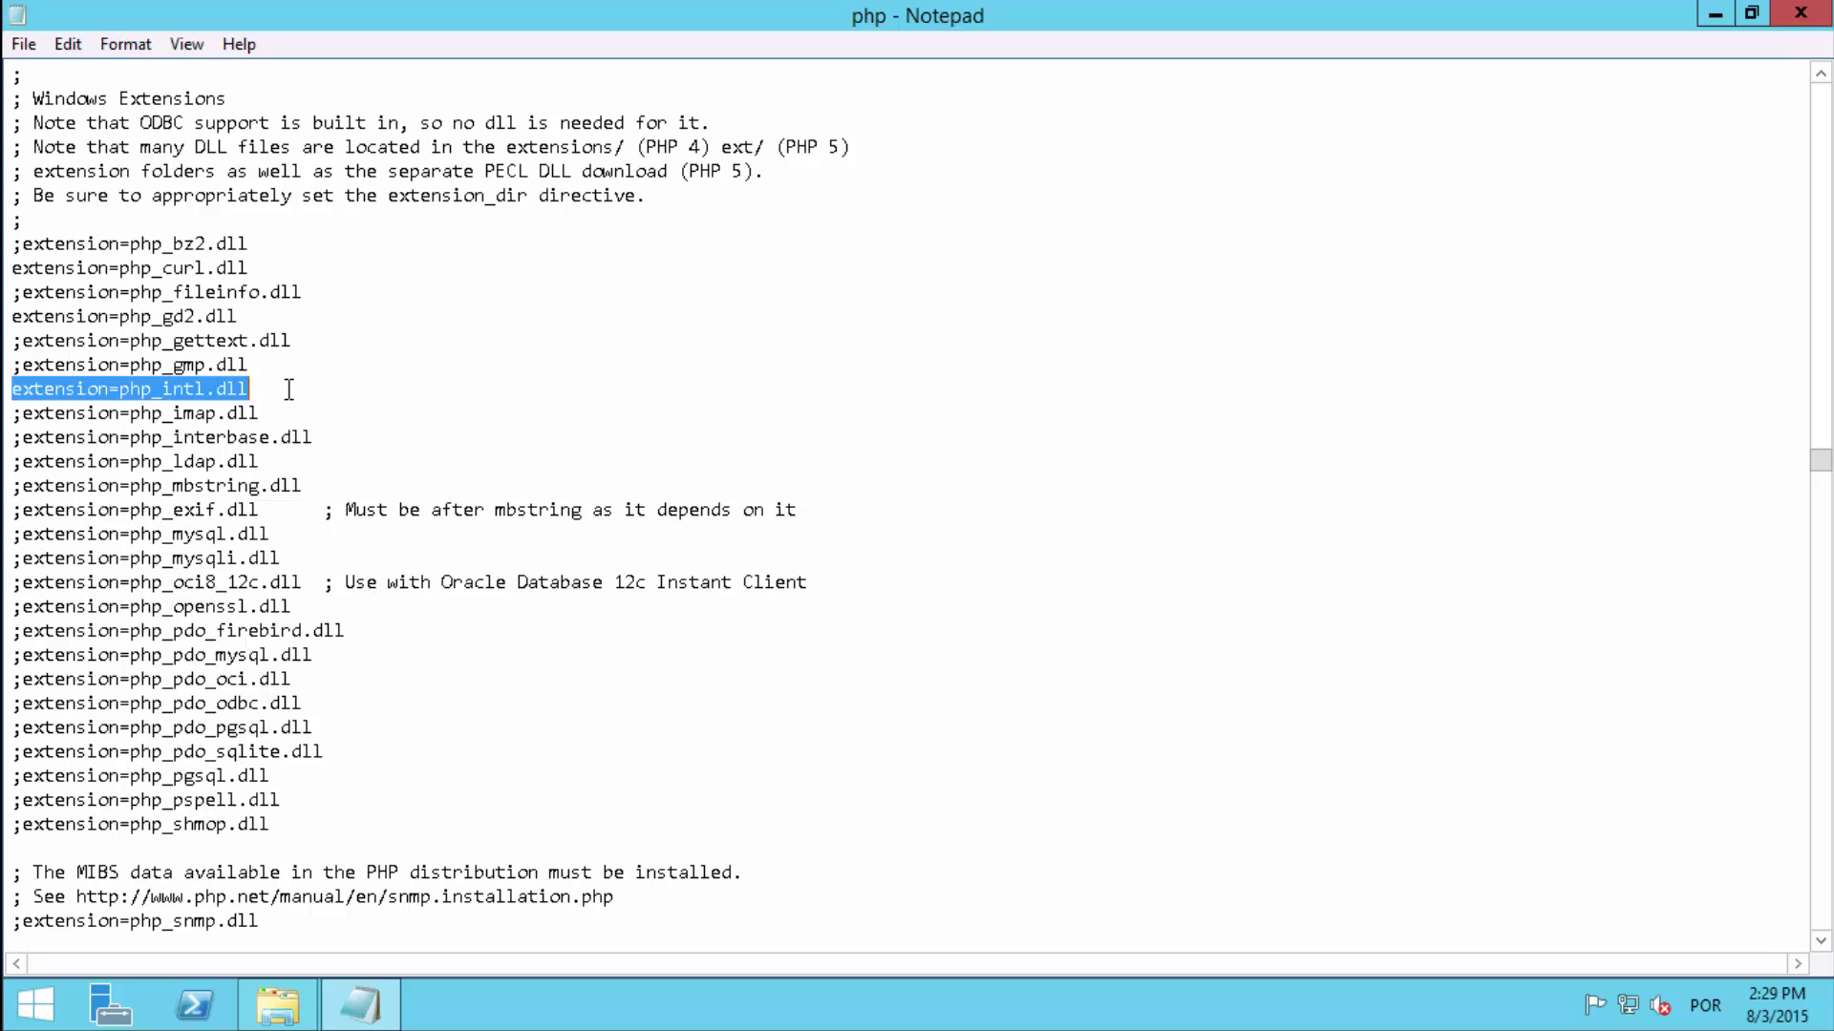
pyautogui.click(288, 465)
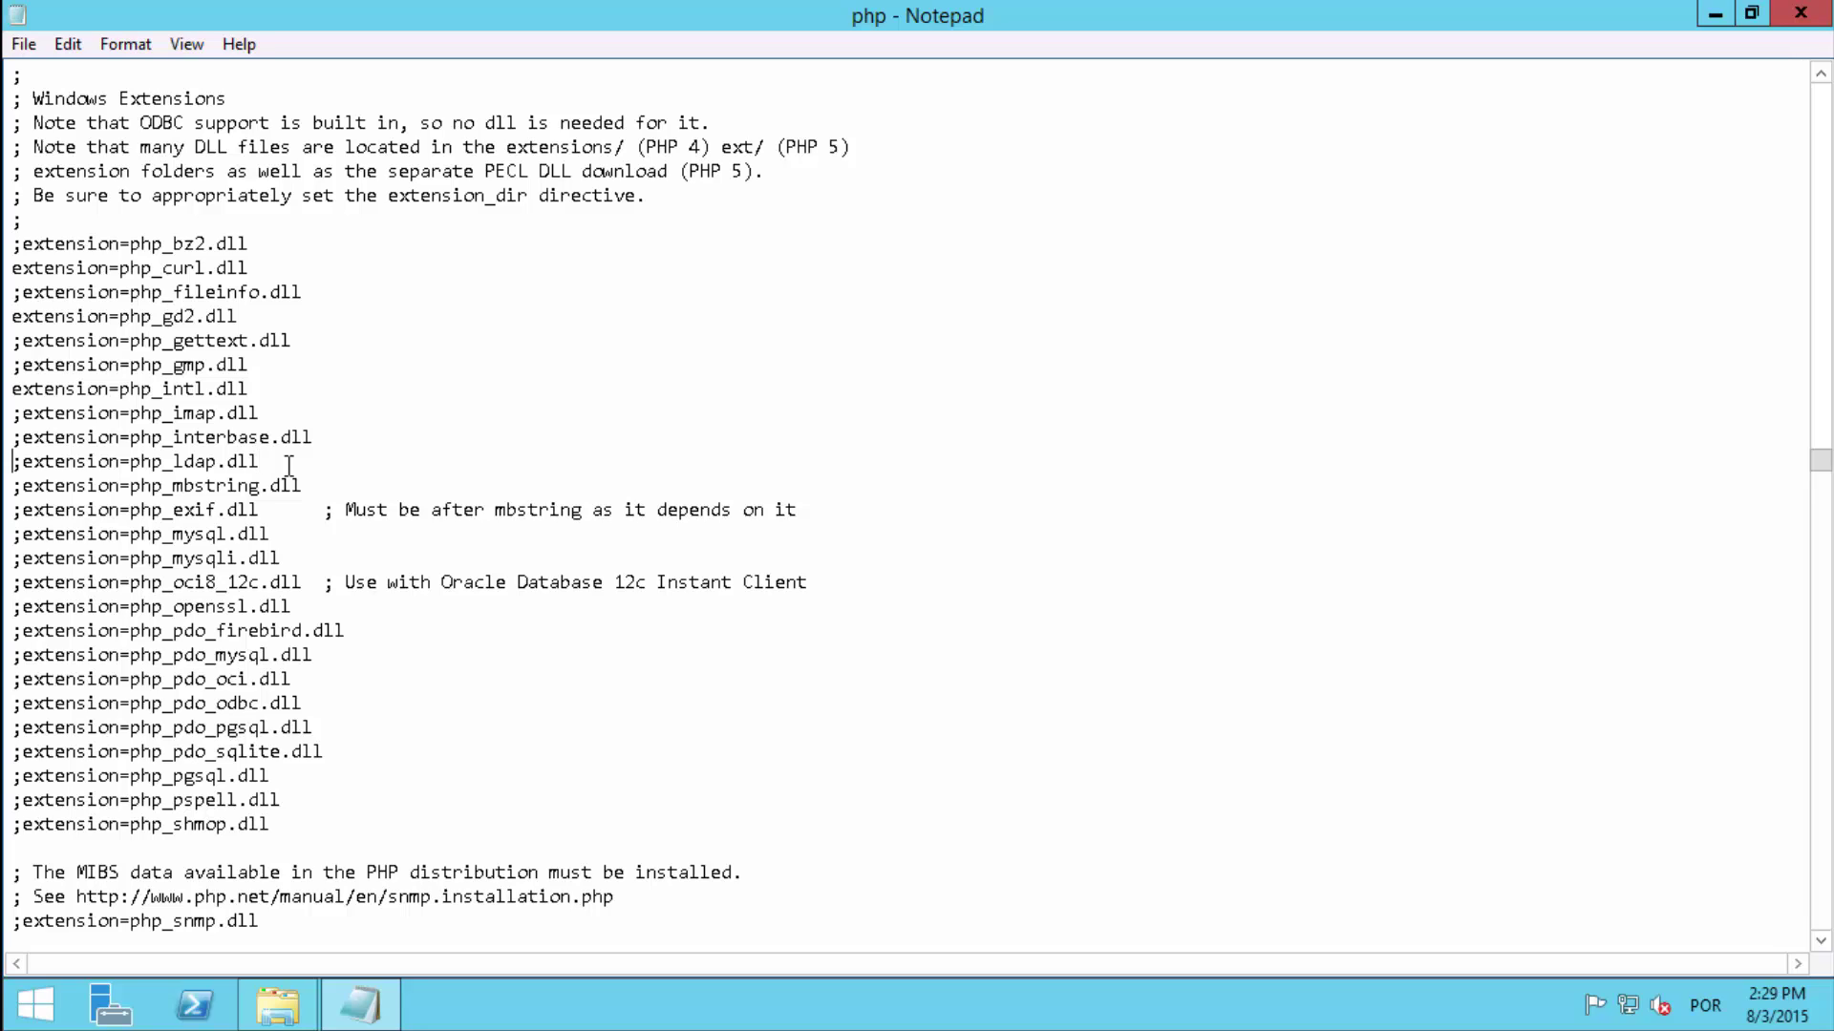
pyautogui.press('Delete')
pyautogui.hotkey('shift', 'End')
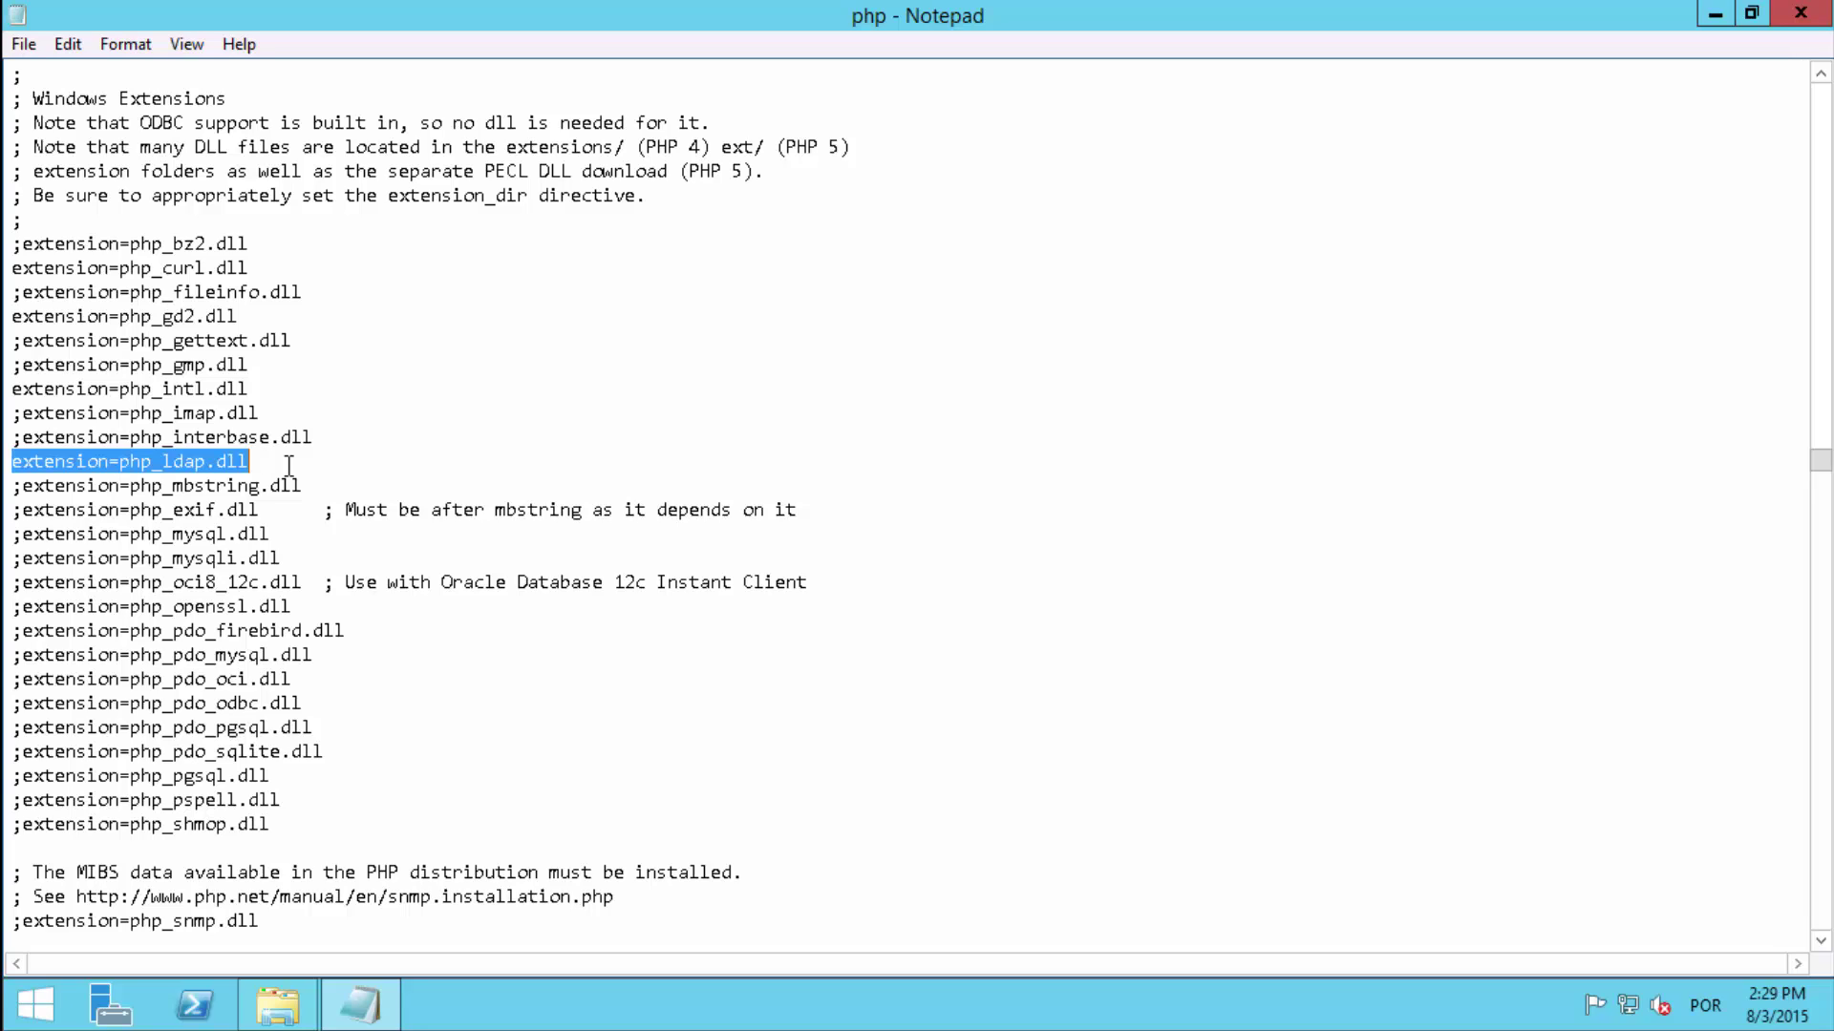
# Uncomment the php_mysql.dll and php_mysqli.dll extension lines.
pyautogui.click(295, 534)
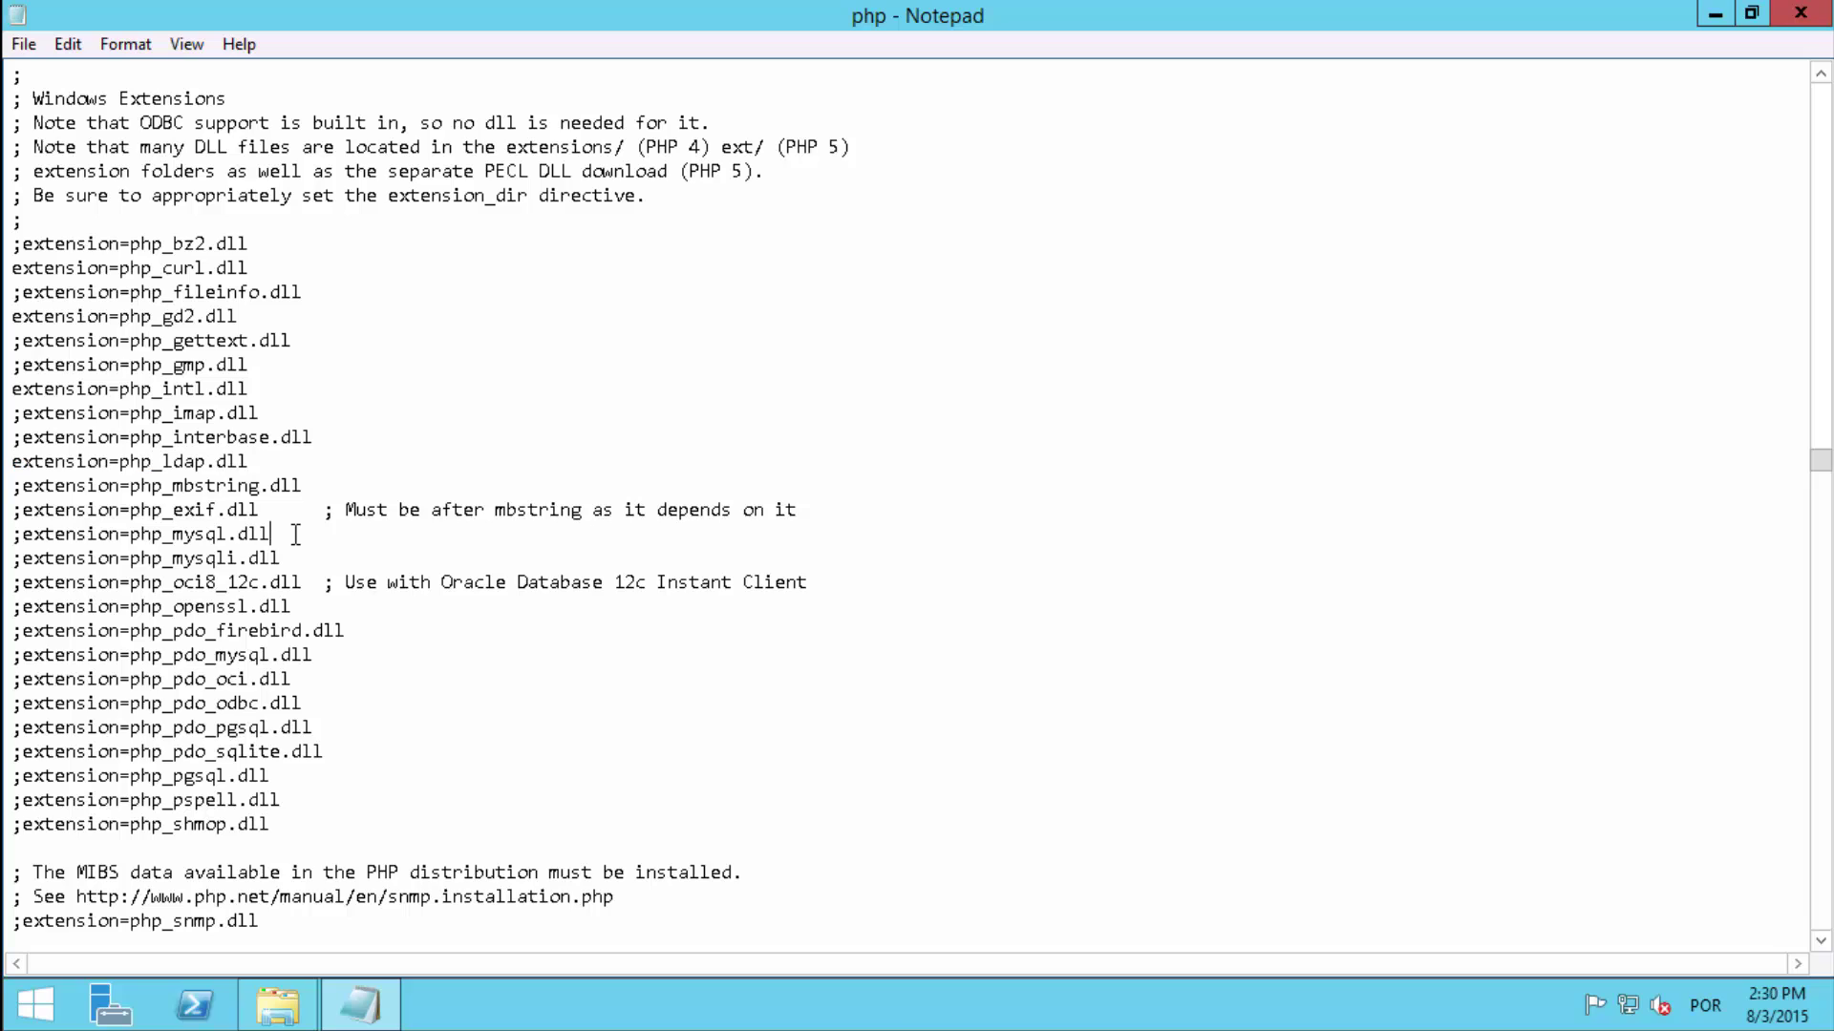
pyautogui.press('Delete')
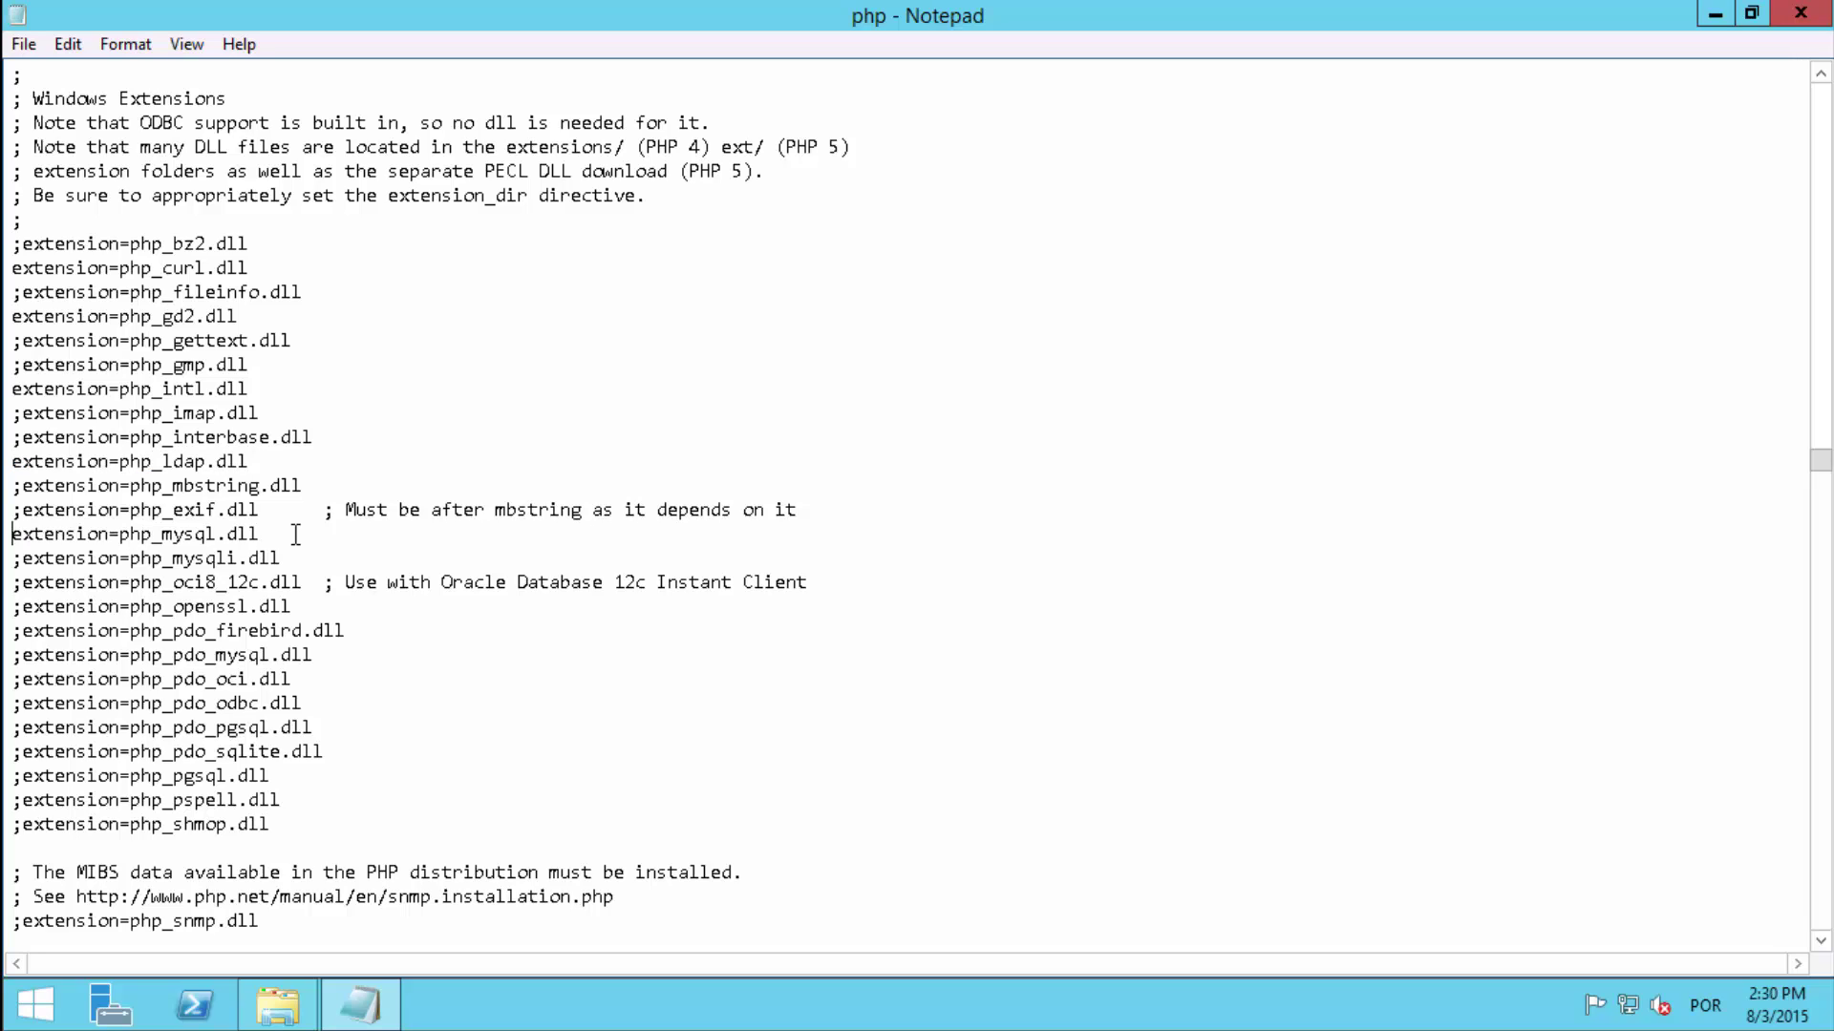
pyautogui.hotkey('shift', 'End')
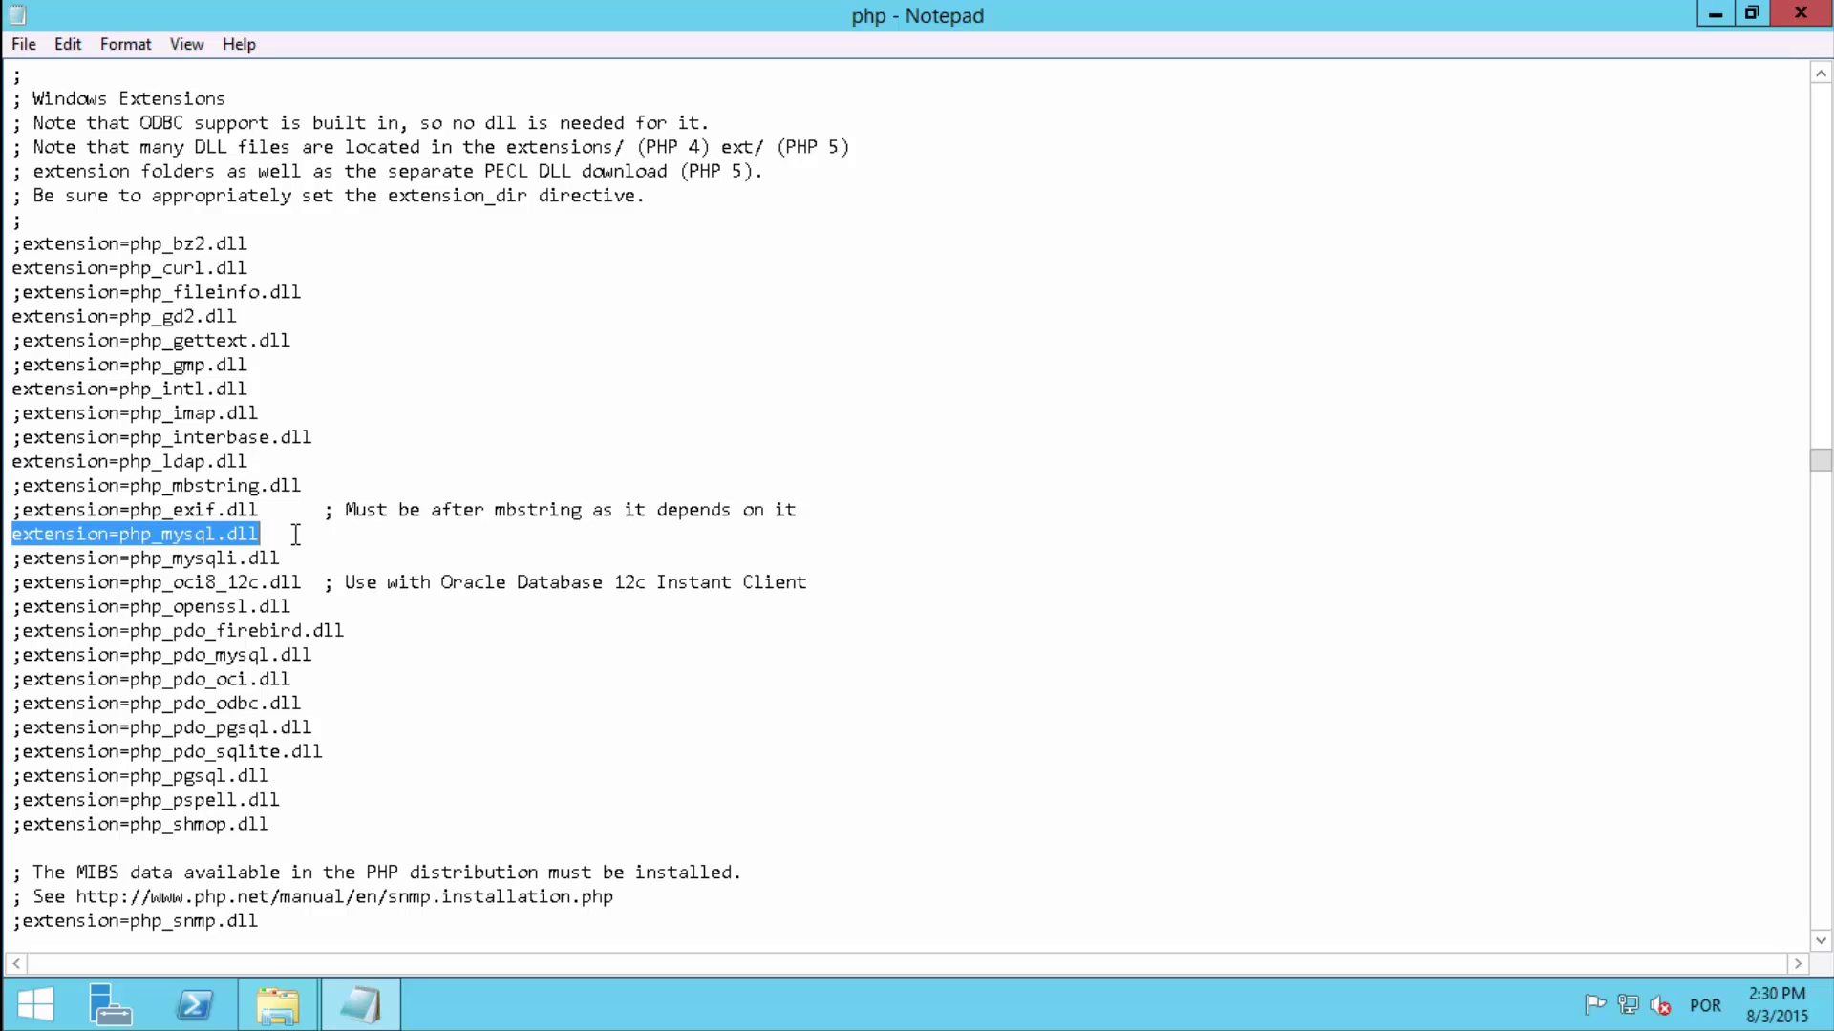
pyautogui.click(309, 560)
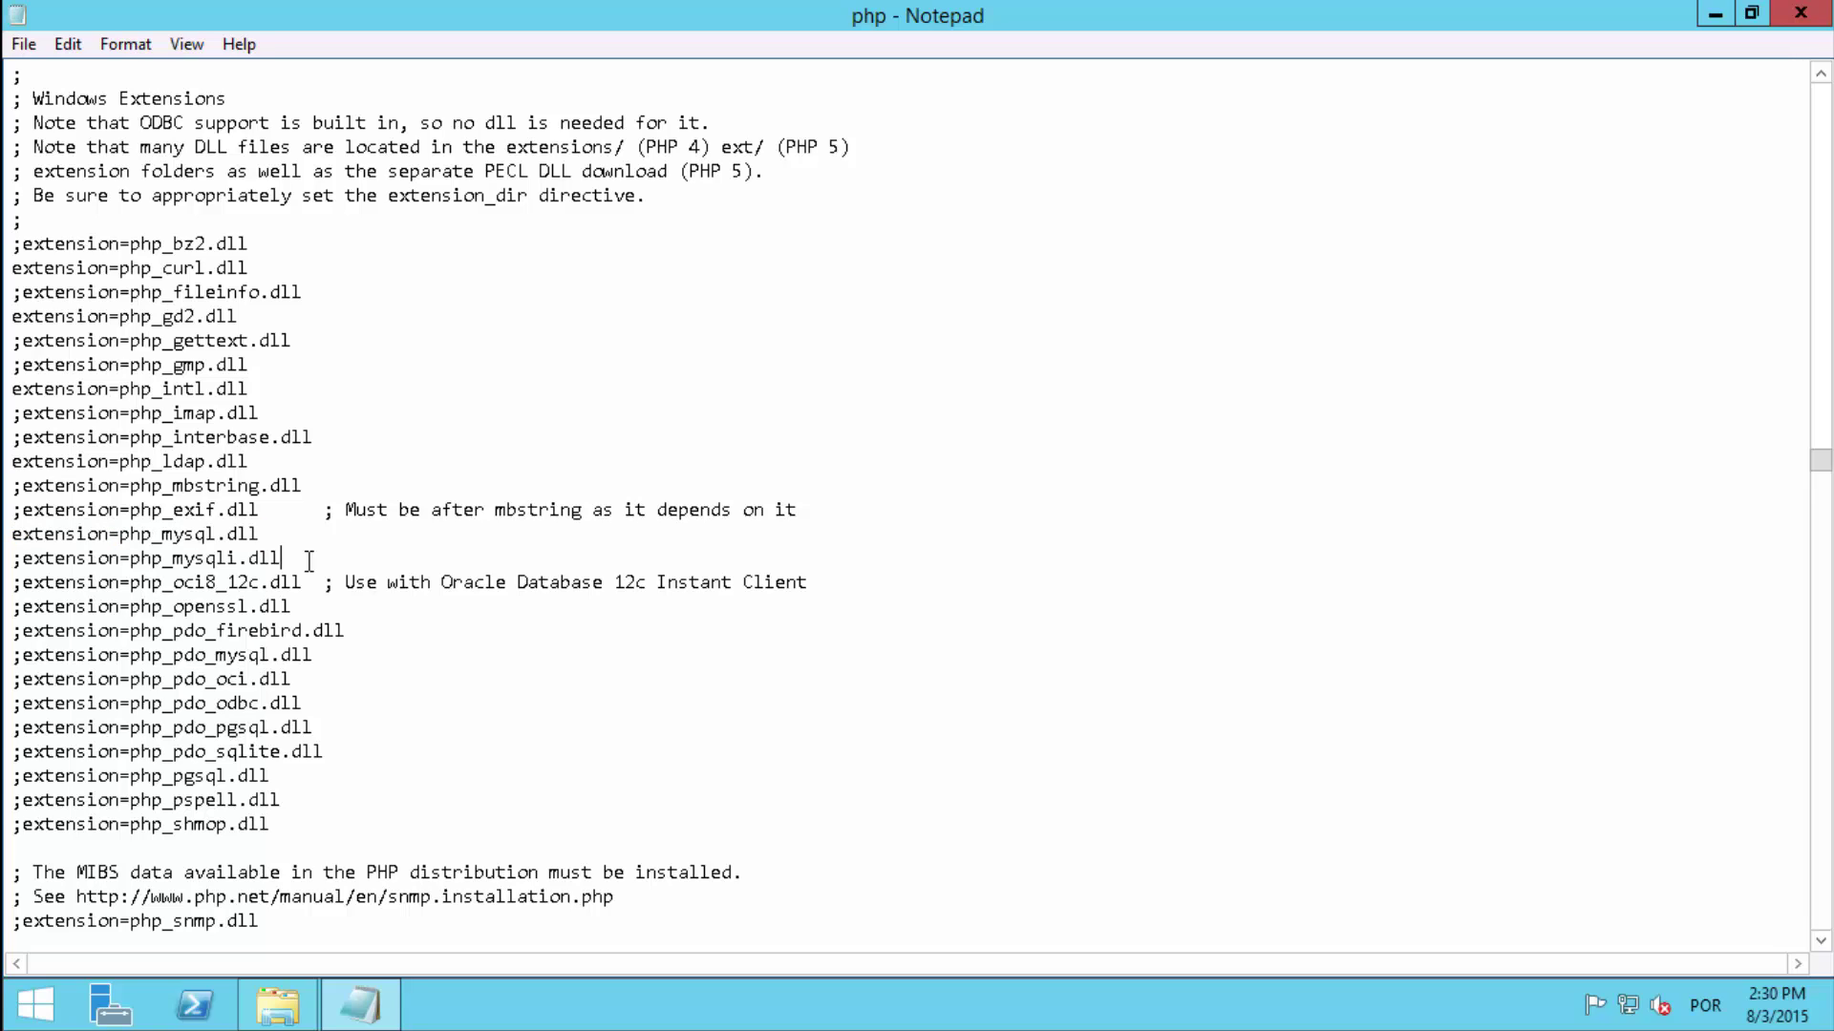
pyautogui.press('Home')
pyautogui.press('Delete')
pyautogui.hotkey('shift', 'End')
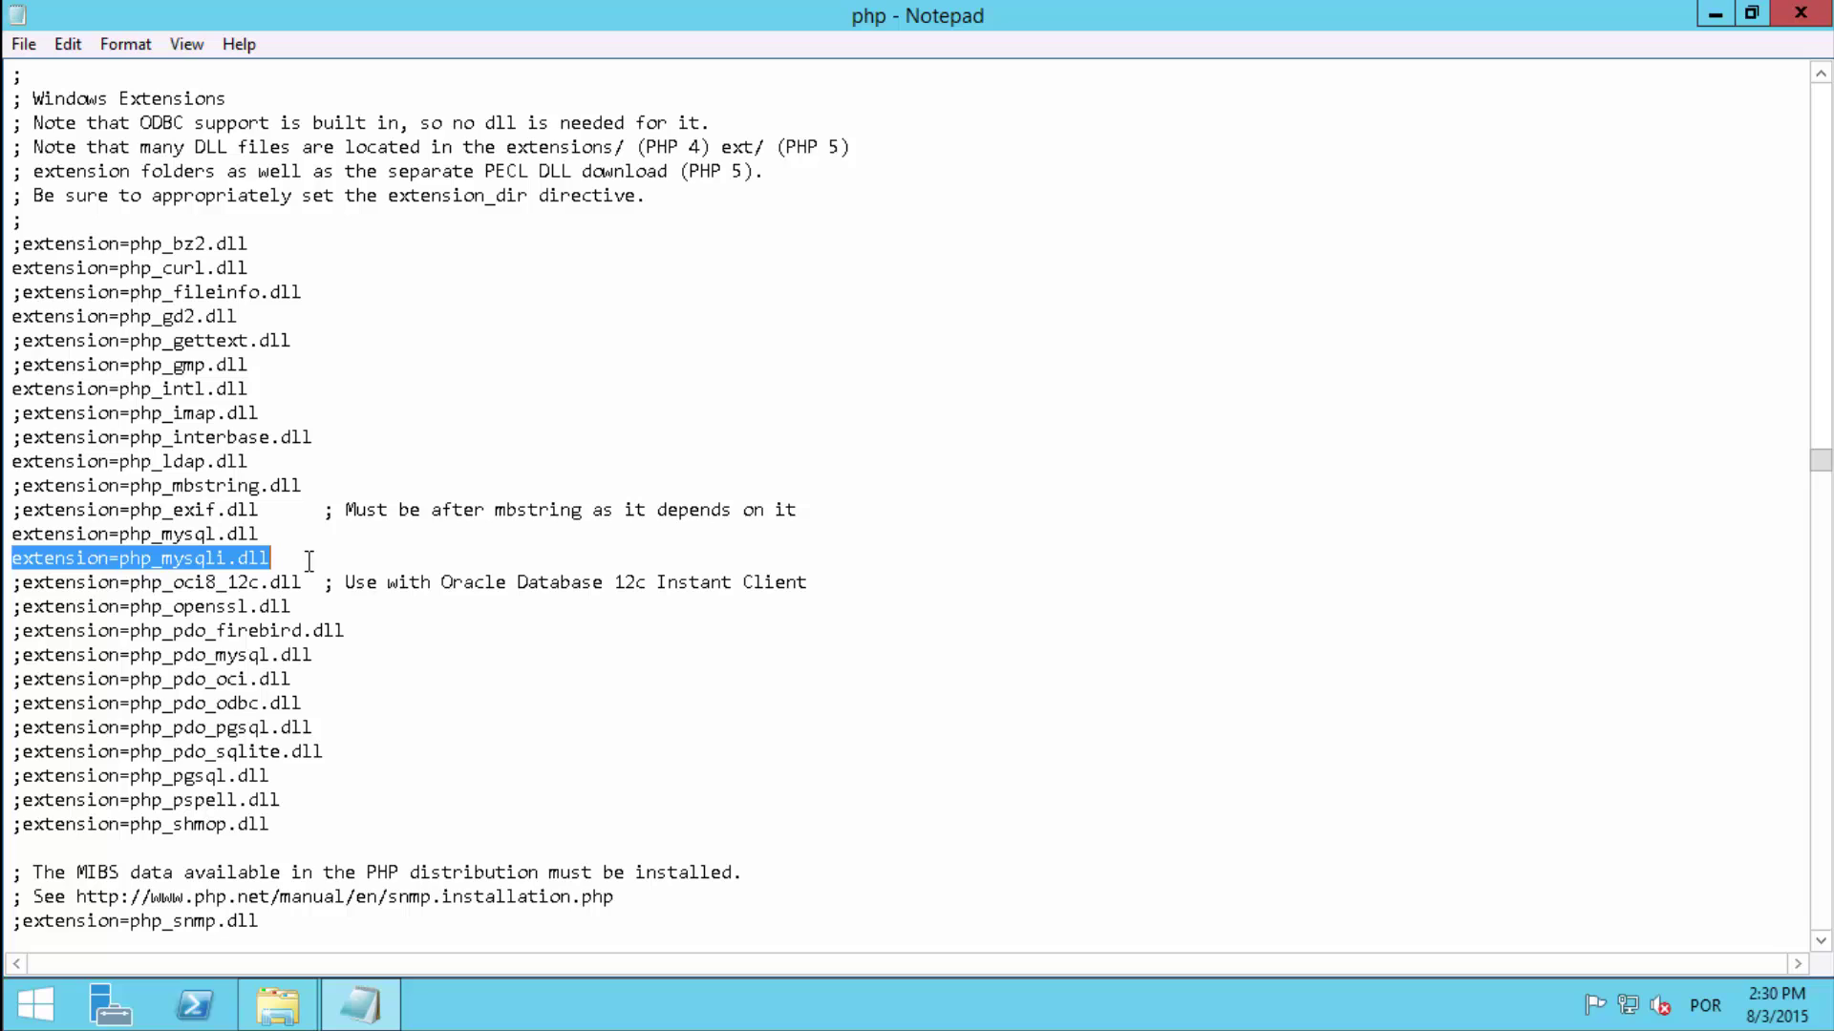
# Save the edited php configuration file with File > Save.
pyautogui.click(443, 547)
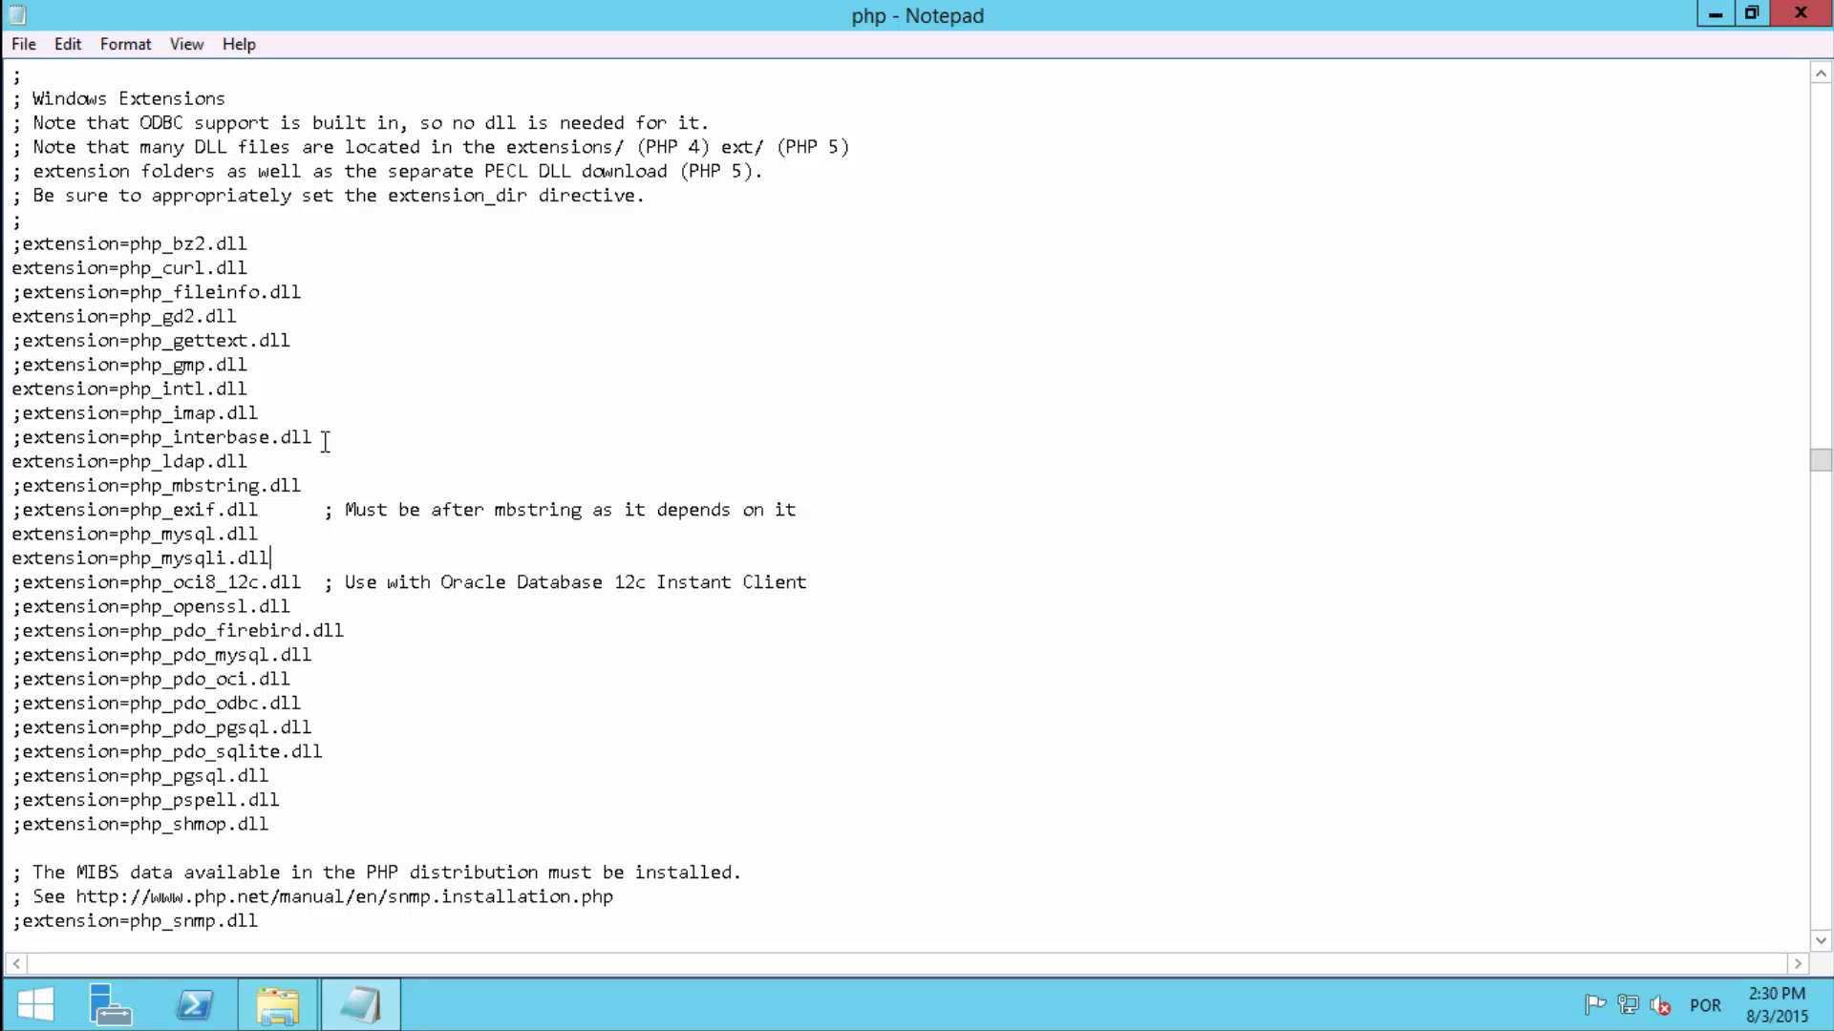
pyautogui.click(23, 44)
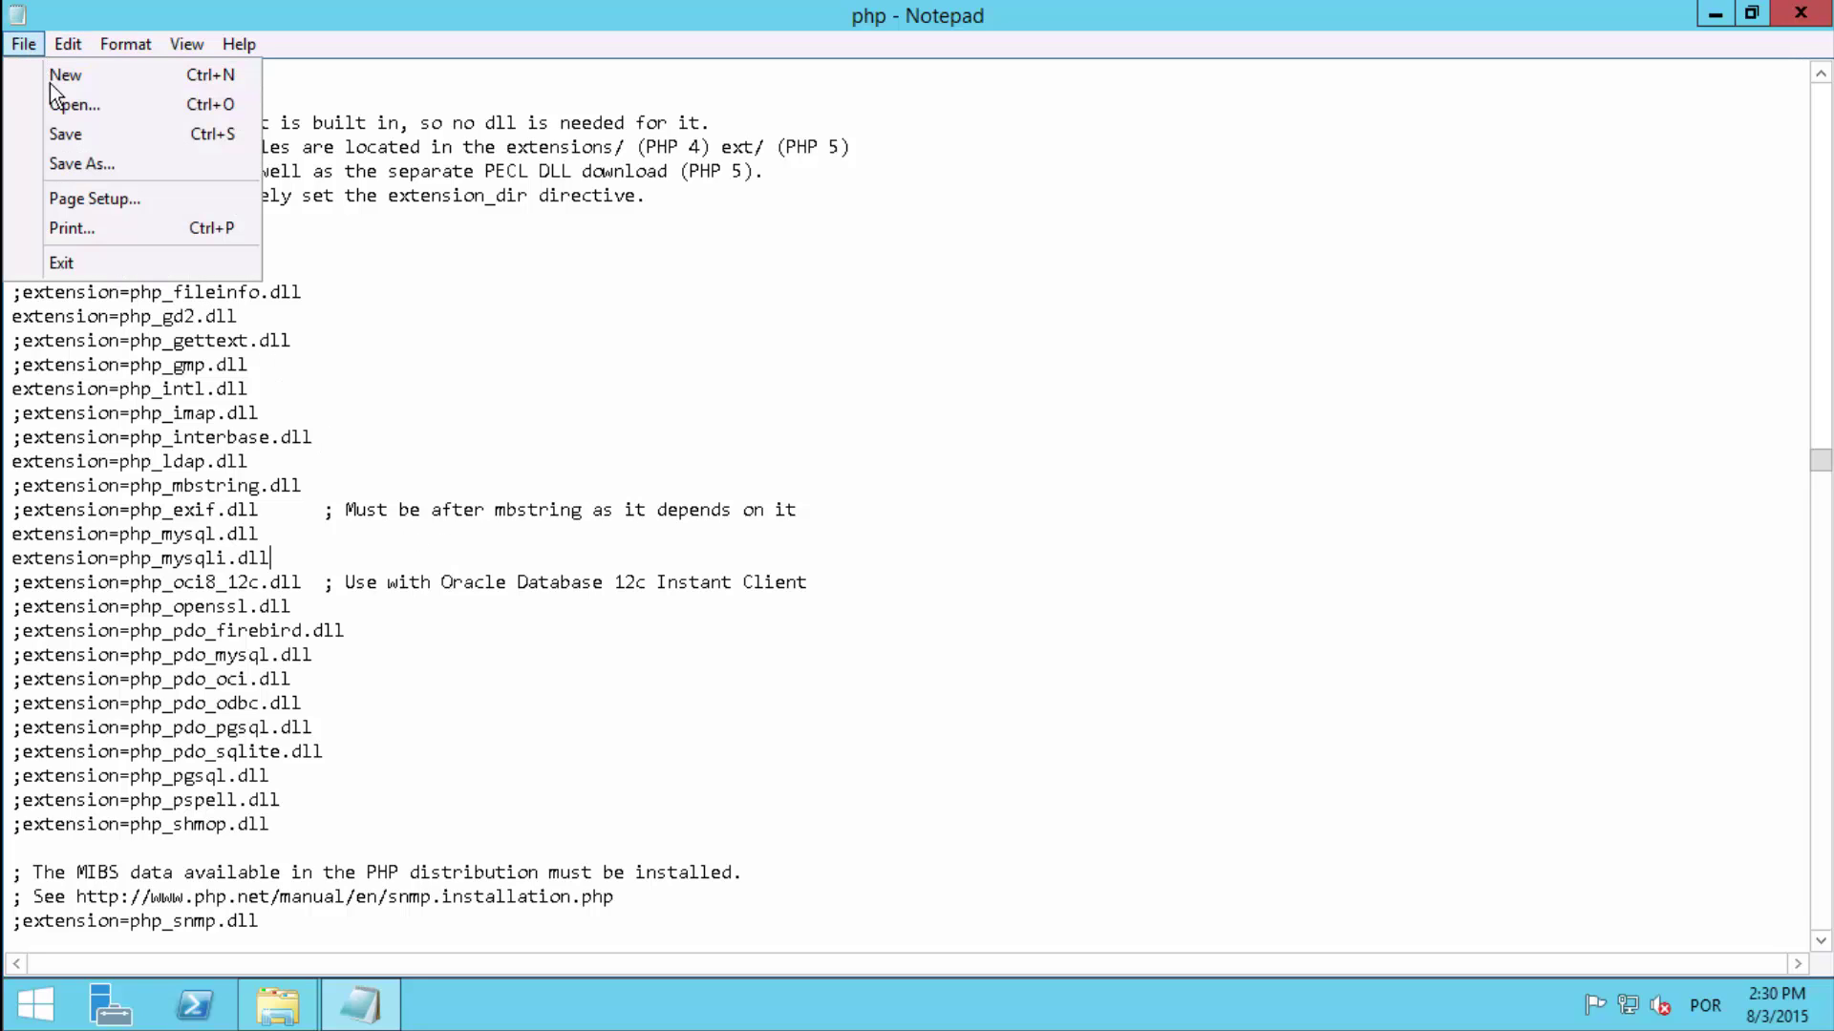
pyautogui.click(123, 135)
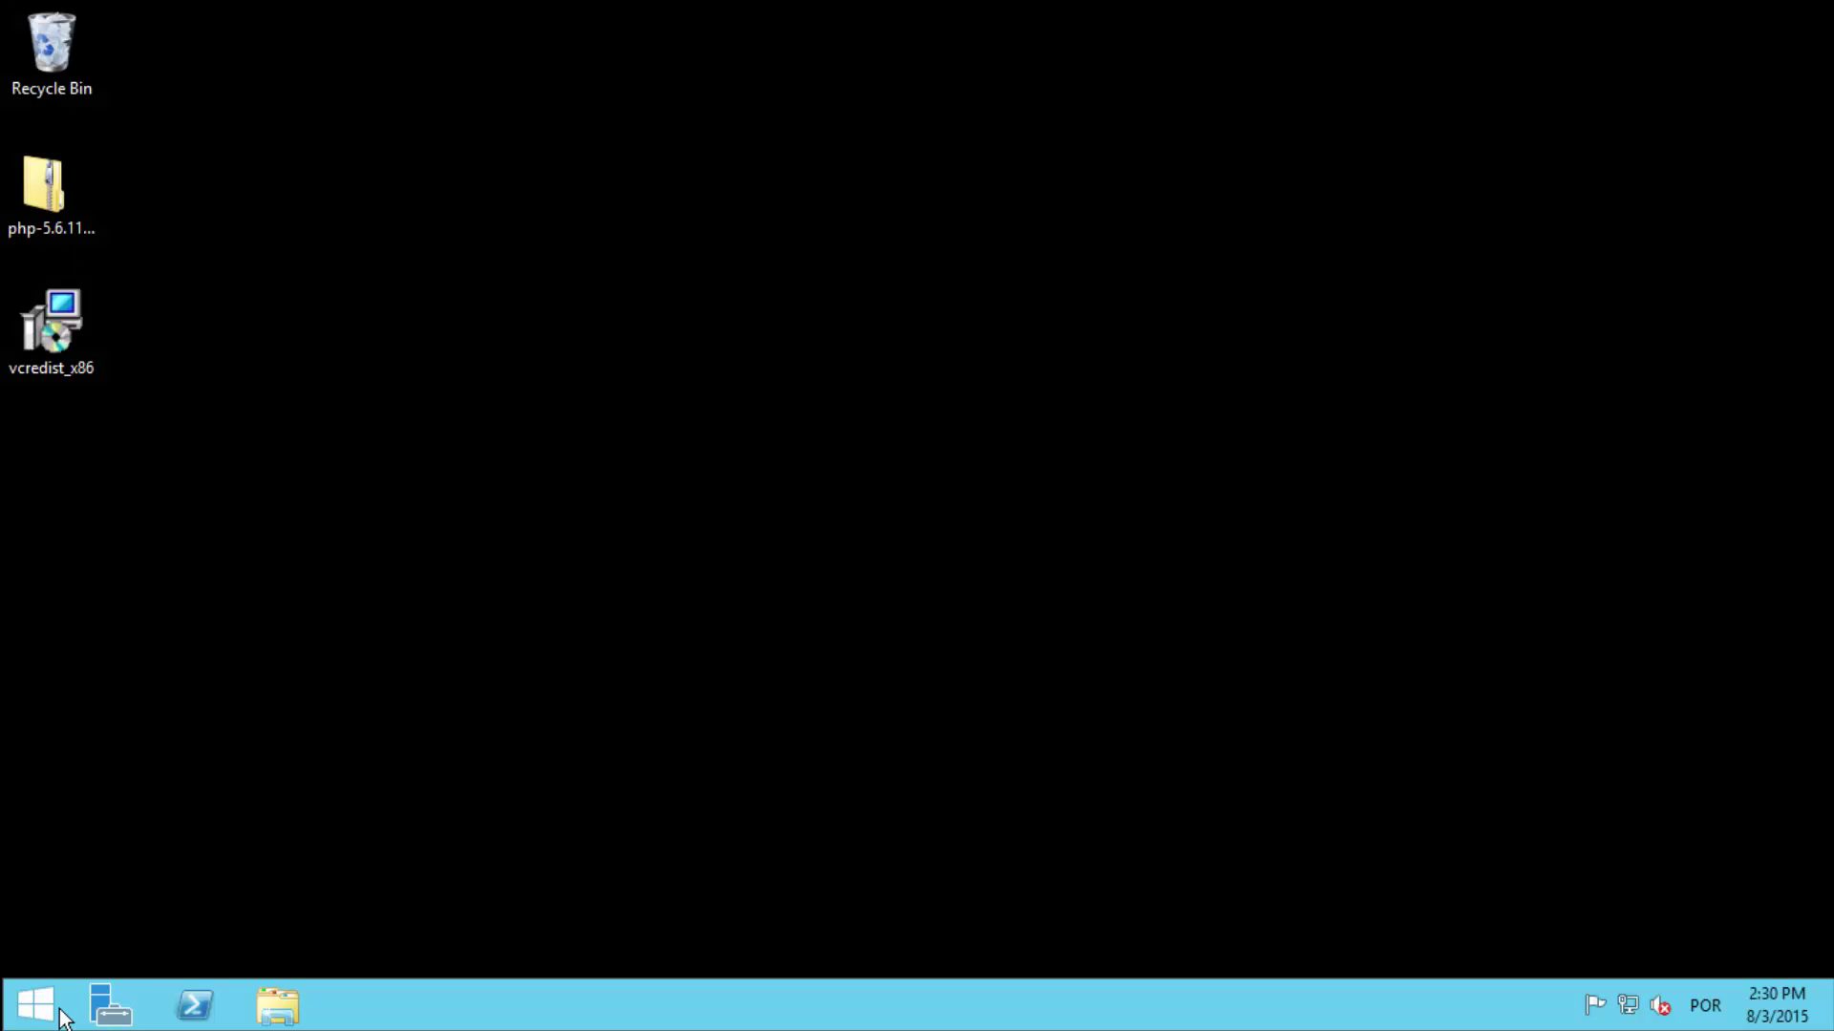
# Launch Command Prompt from Start search and run php -m to list PHP modules.
pyautogui.click(60, 1014)
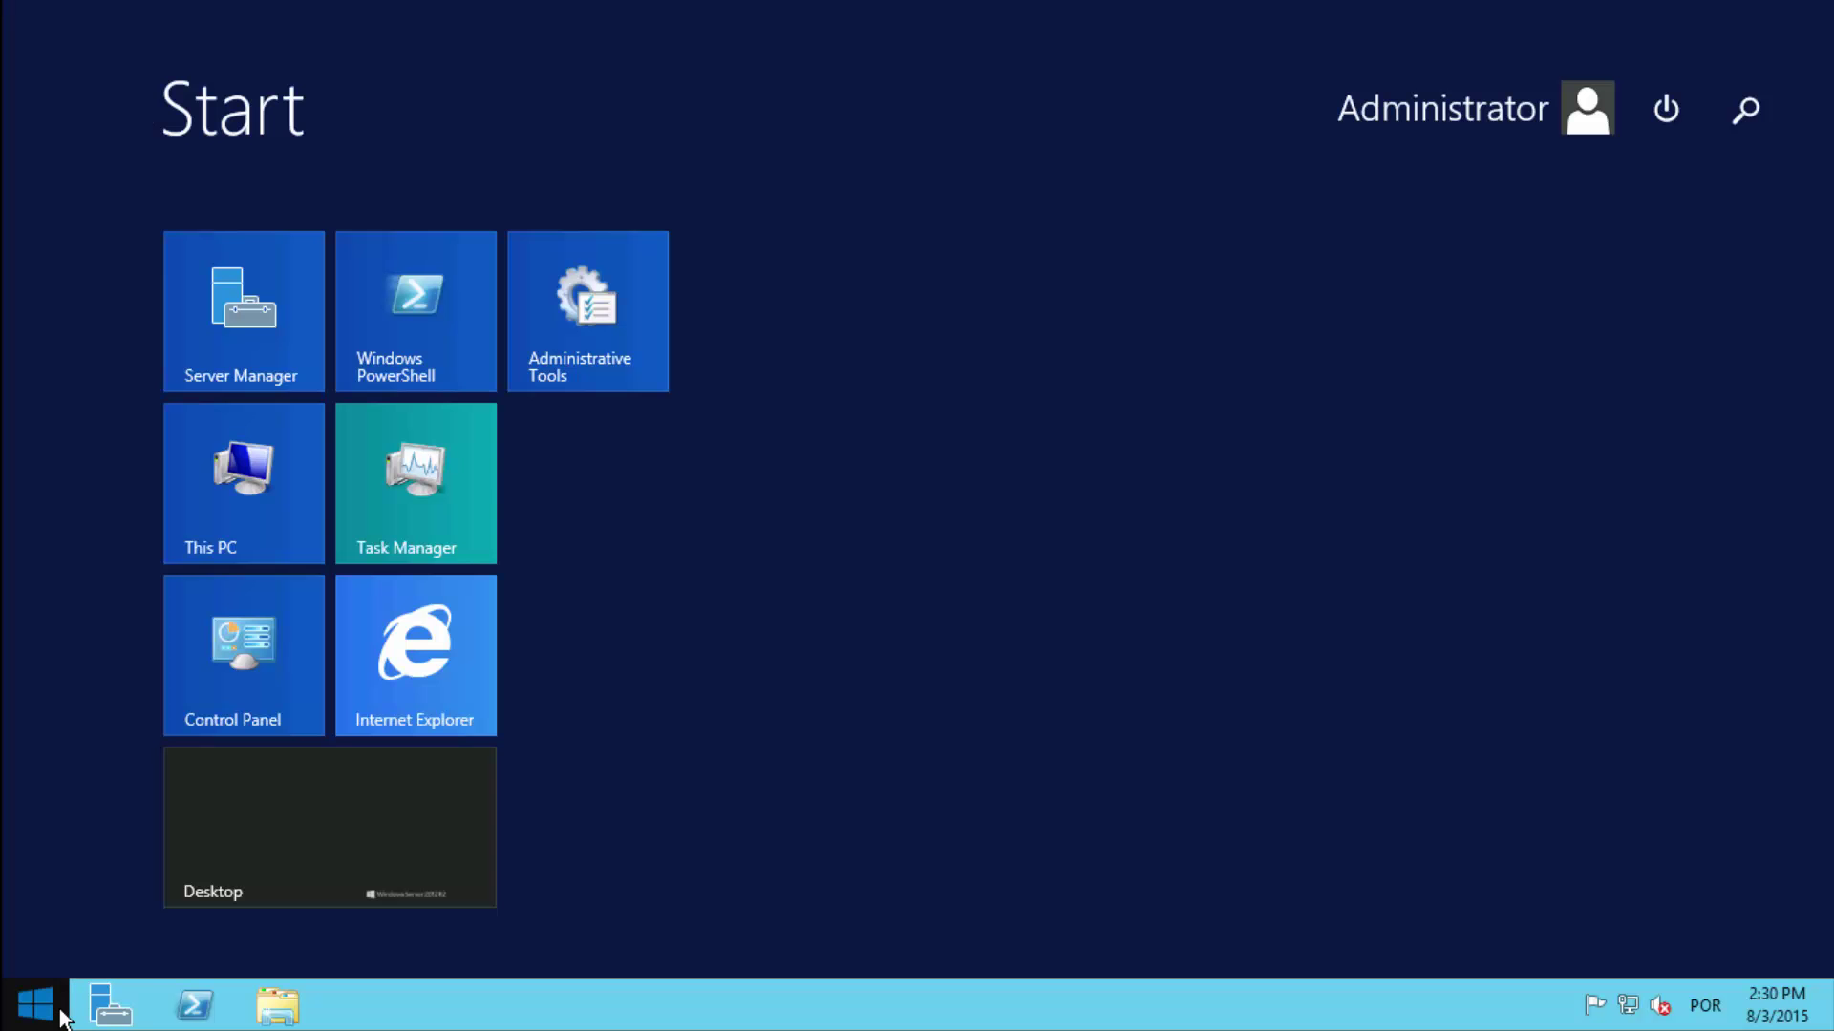
pyautogui.click(1730, 120)
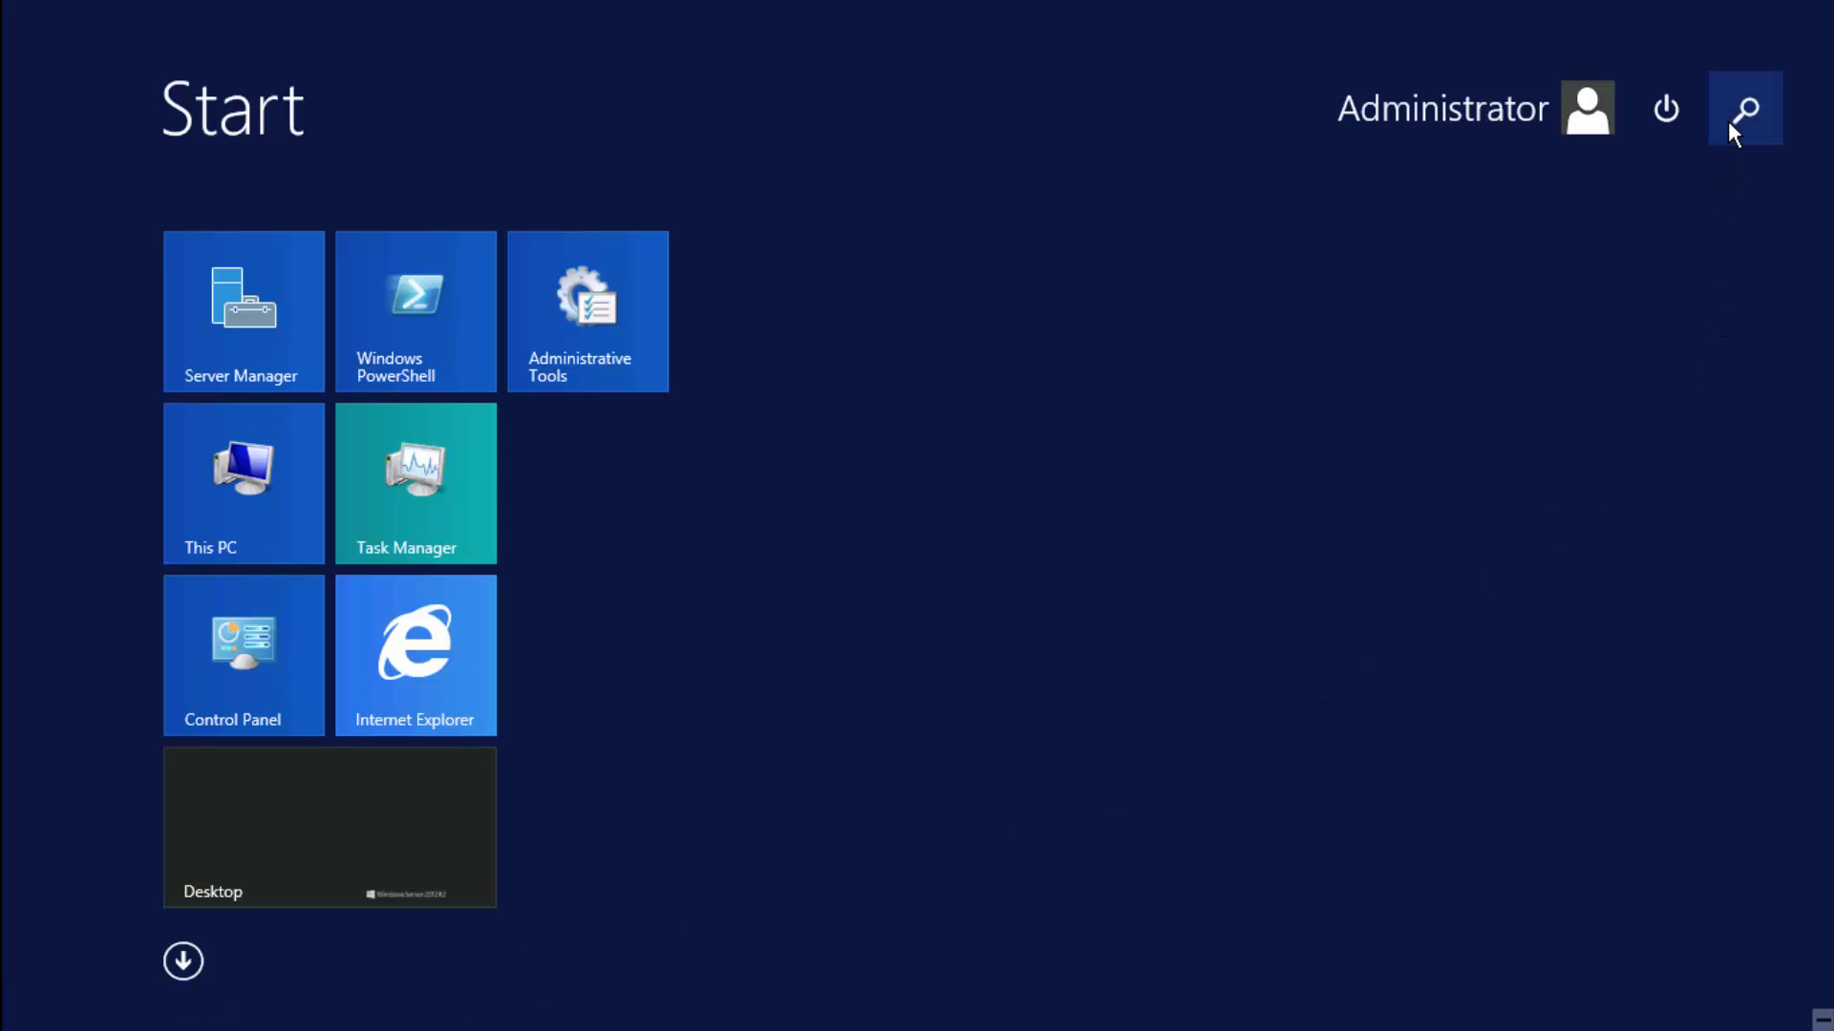
pyautogui.write('cm')
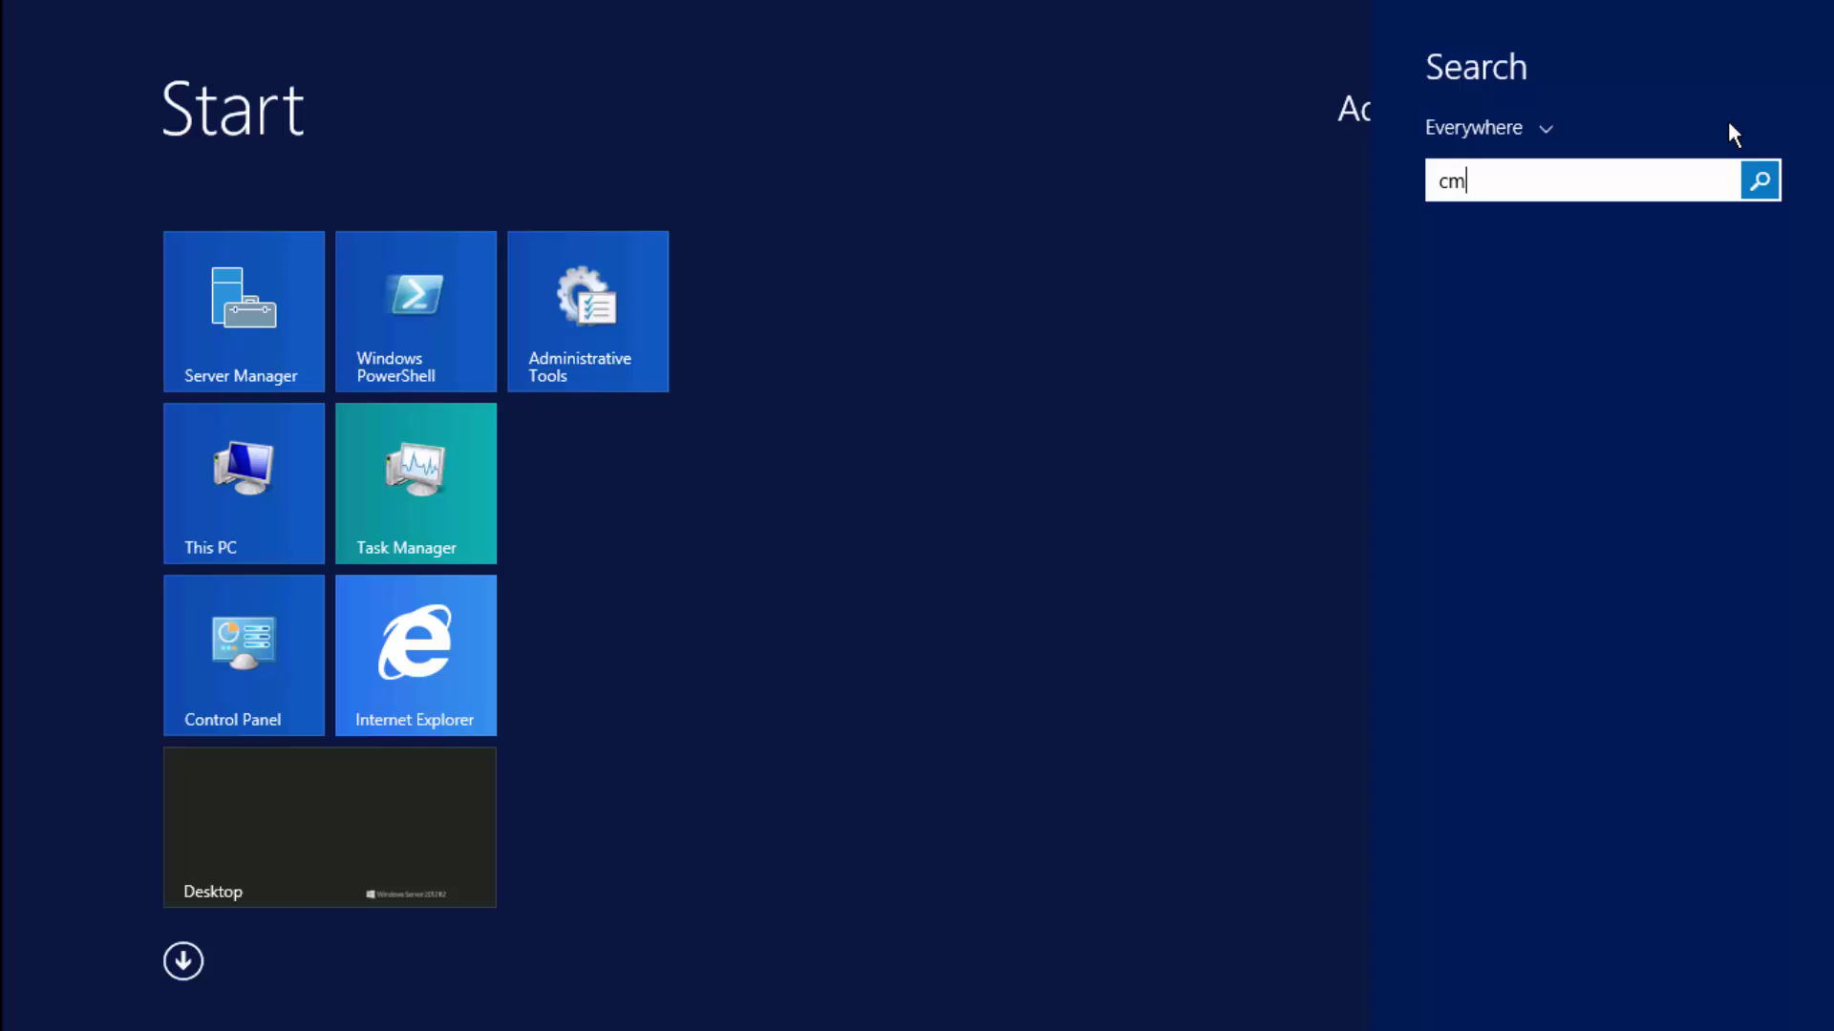
pyautogui.write('d')
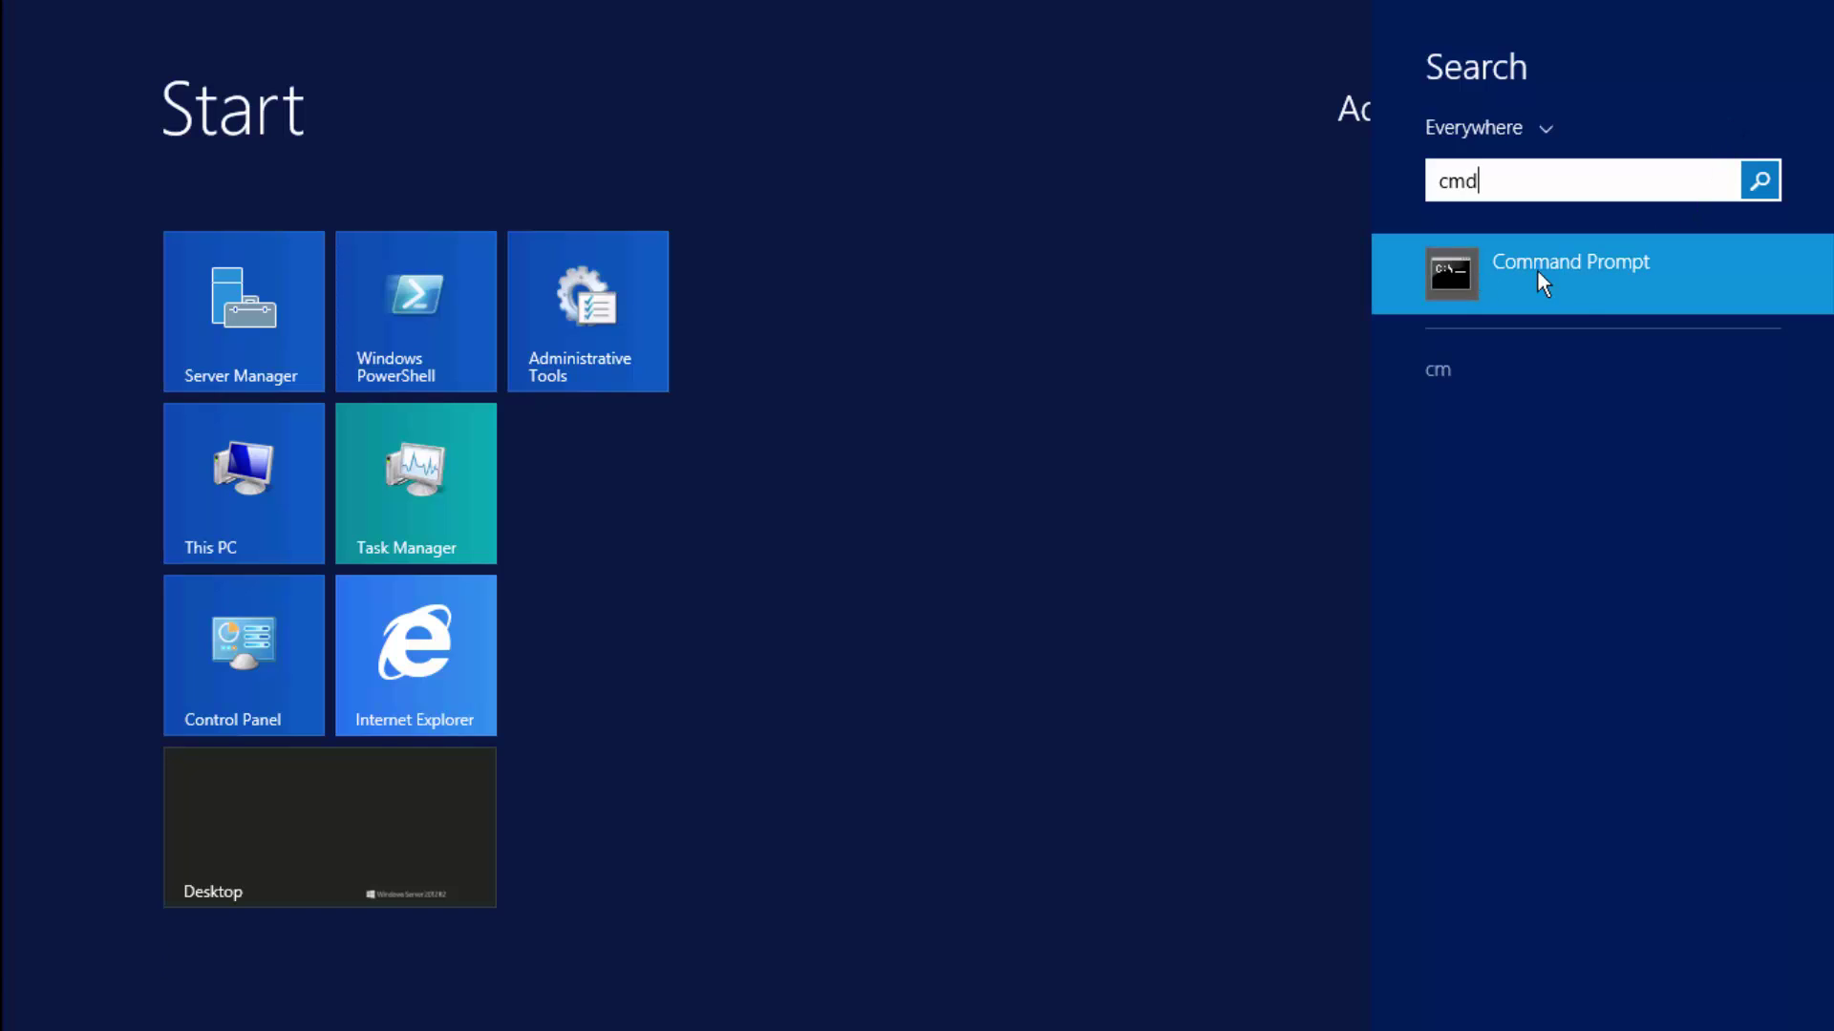
pyautogui.click(1591, 273)
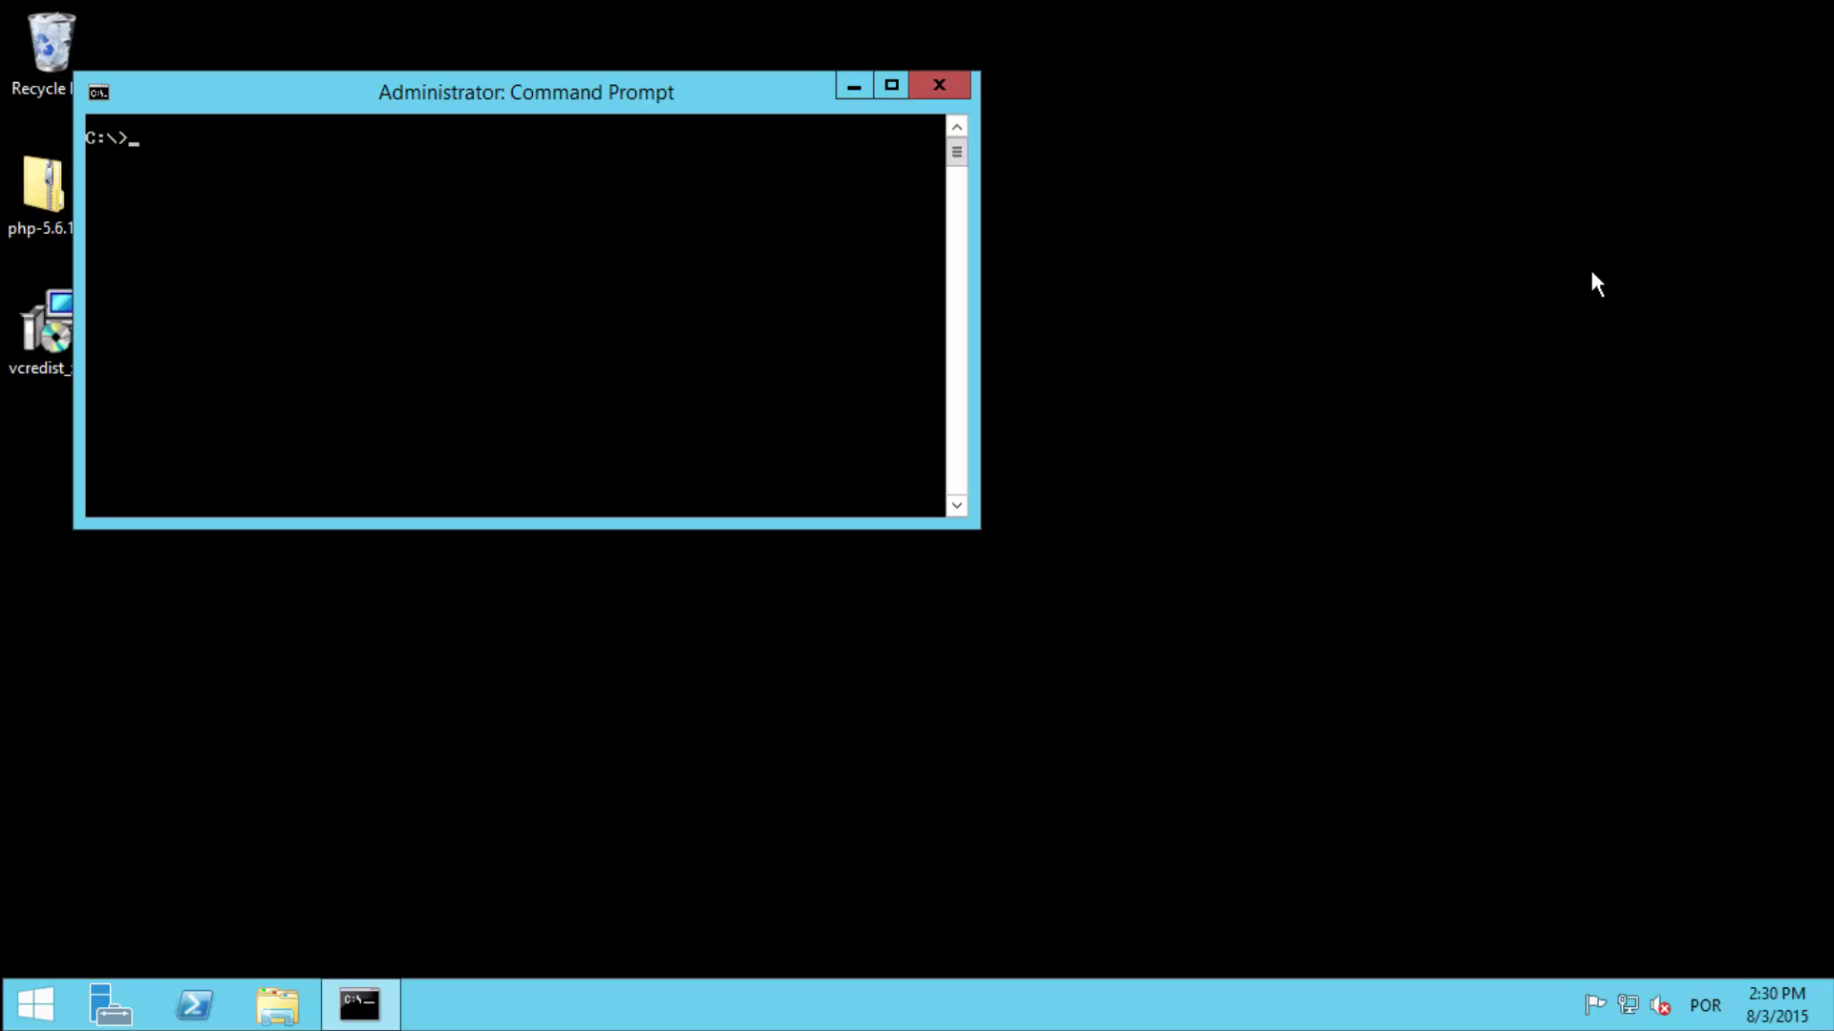
pyautogui.write('php -m')
pyautogui.press('Return')
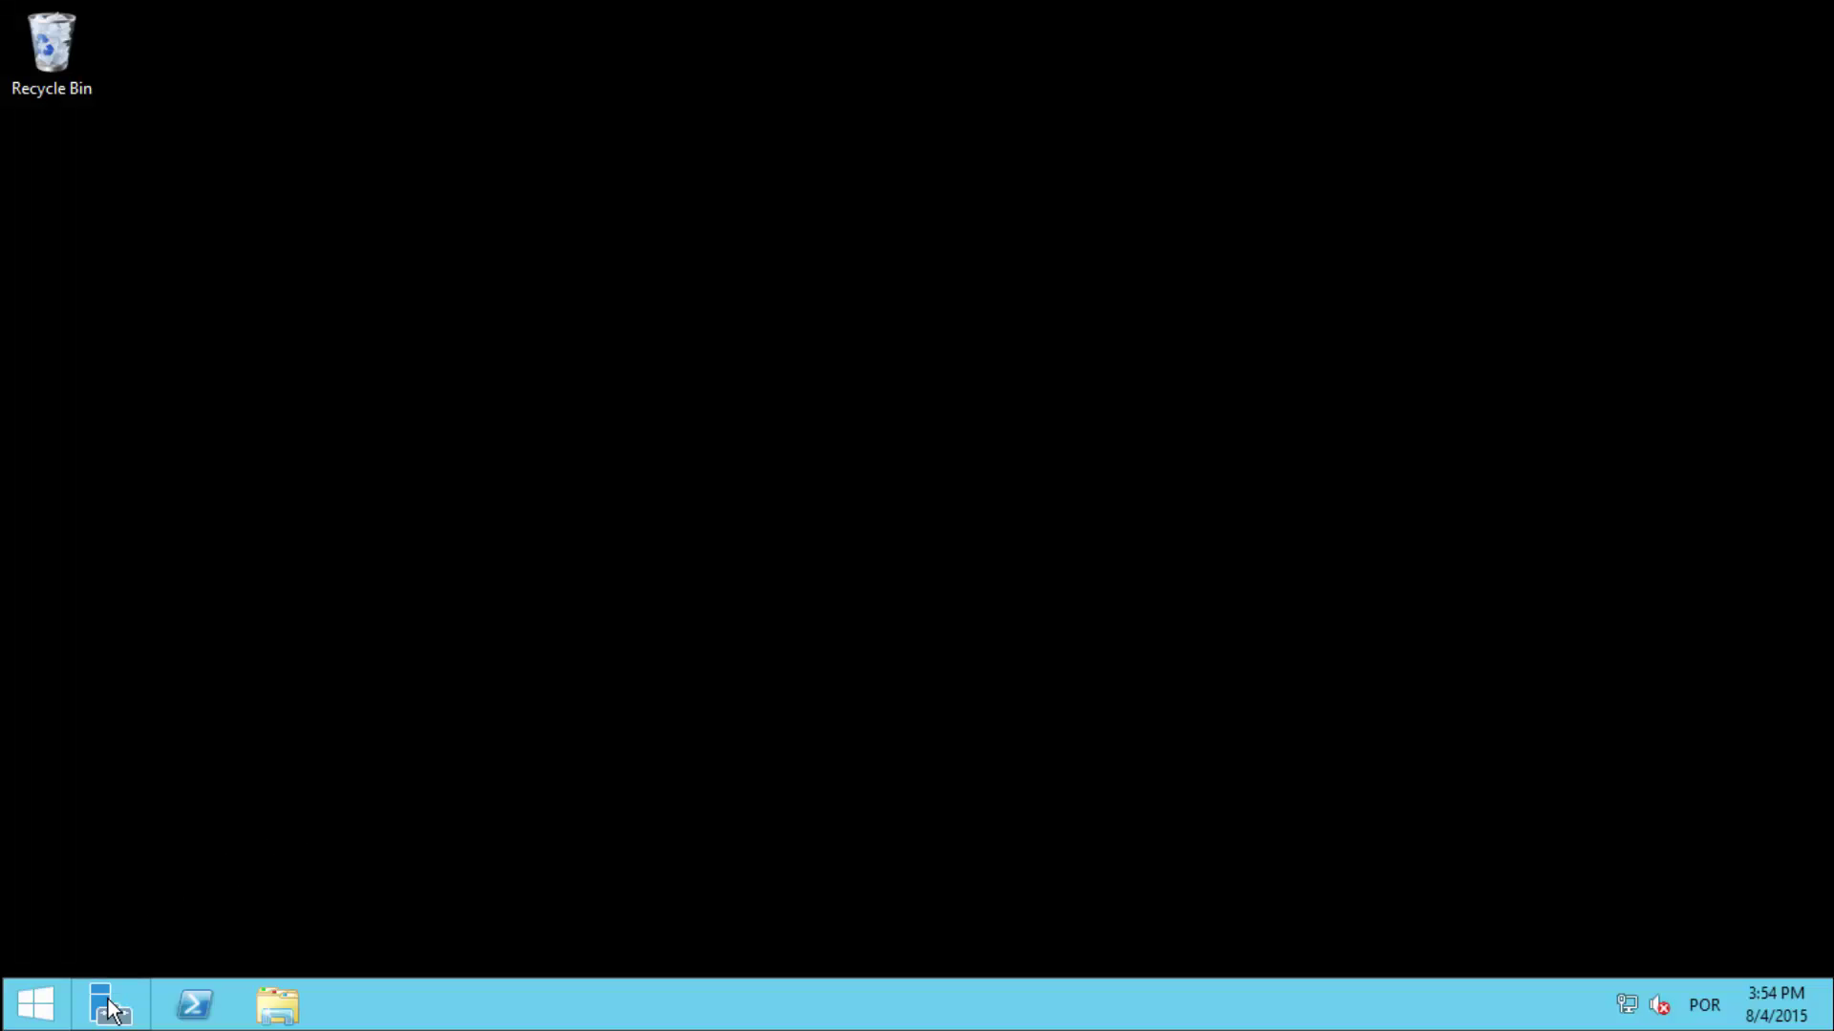
# Start the Add Roles and Features Wizard and advance with the local server to Server Roles.
pyautogui.click(110, 1009)
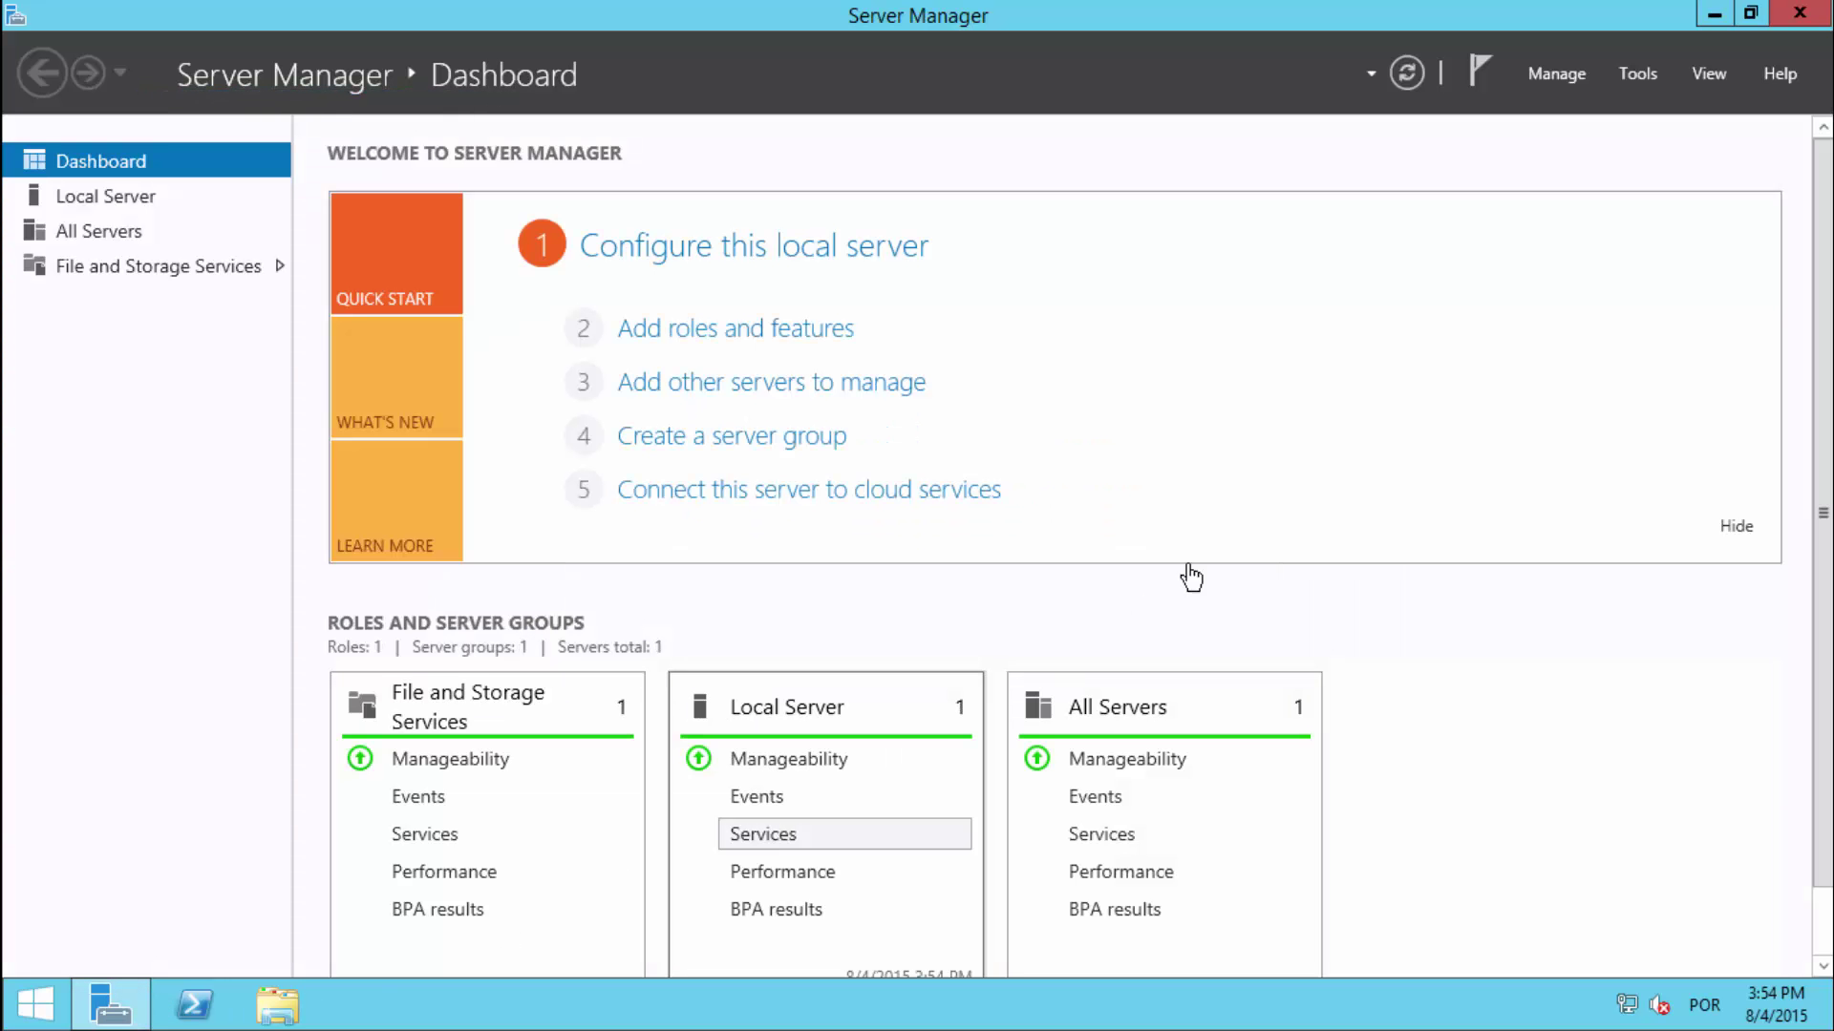
pyautogui.click(1552, 74)
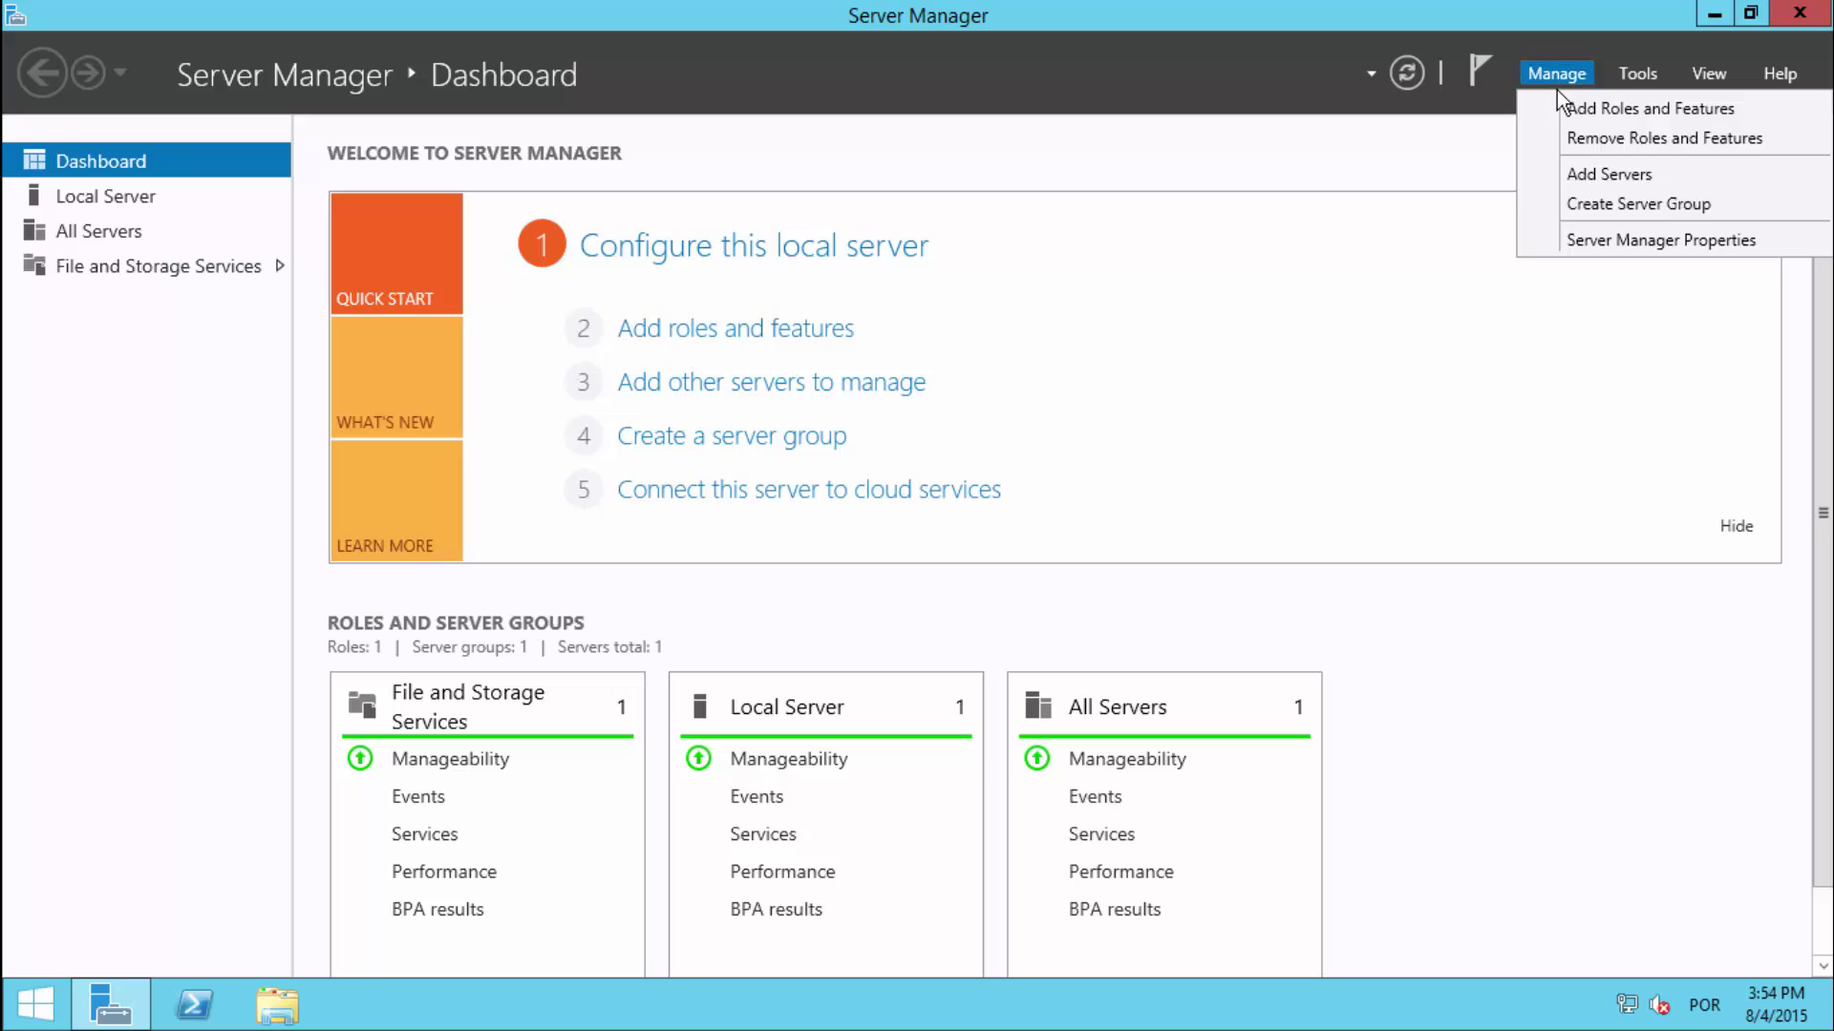
pyautogui.click(1650, 110)
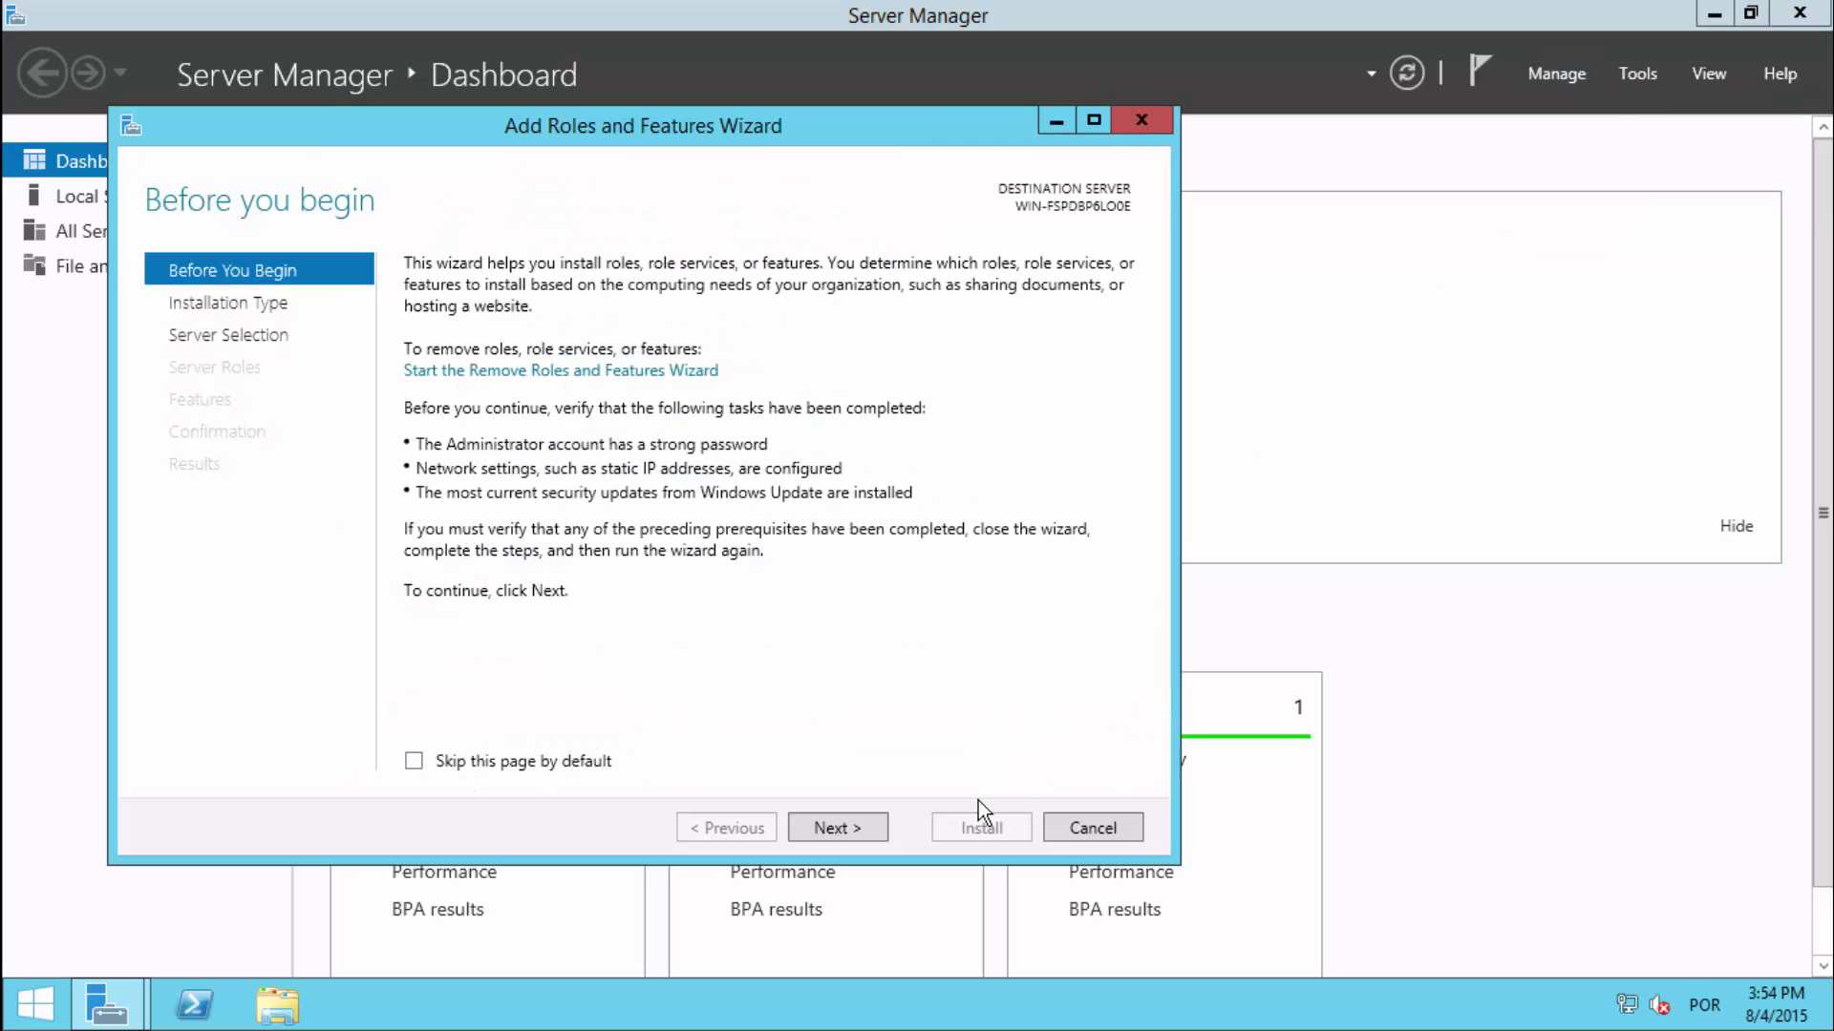
pyautogui.click(837, 828)
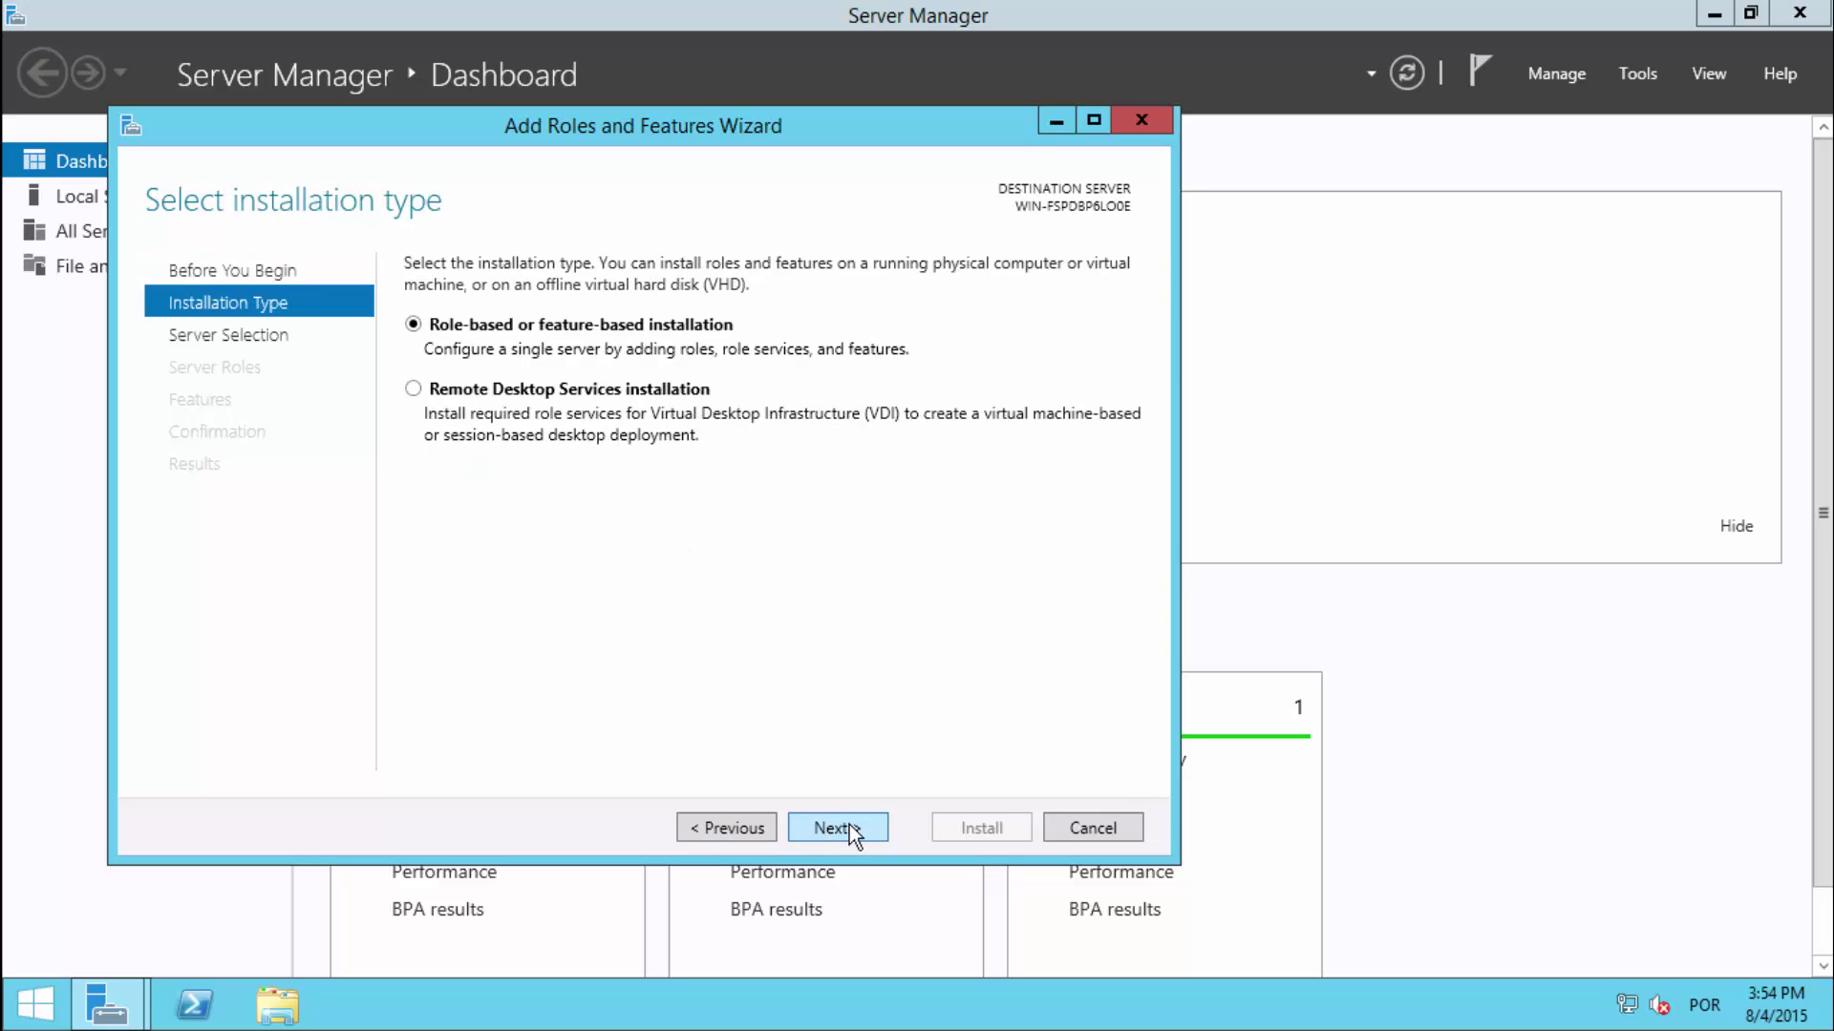
pyautogui.click(850, 827)
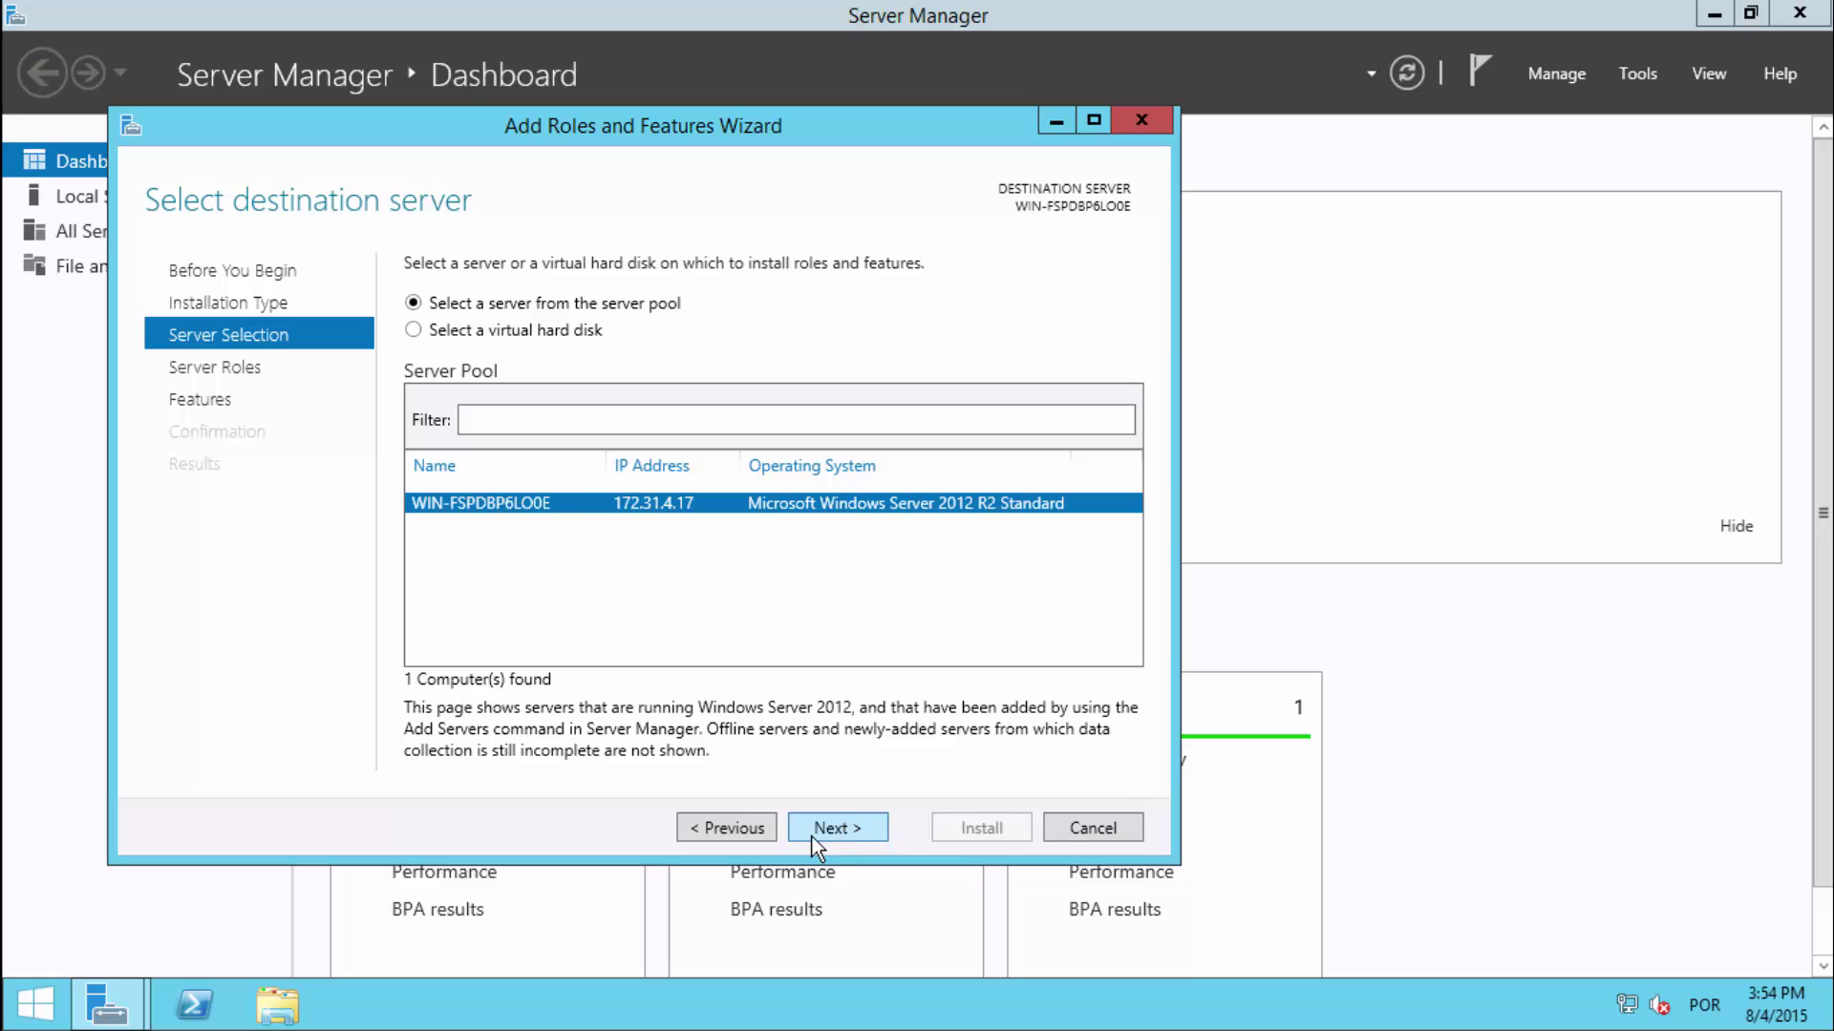
pyautogui.click(838, 827)
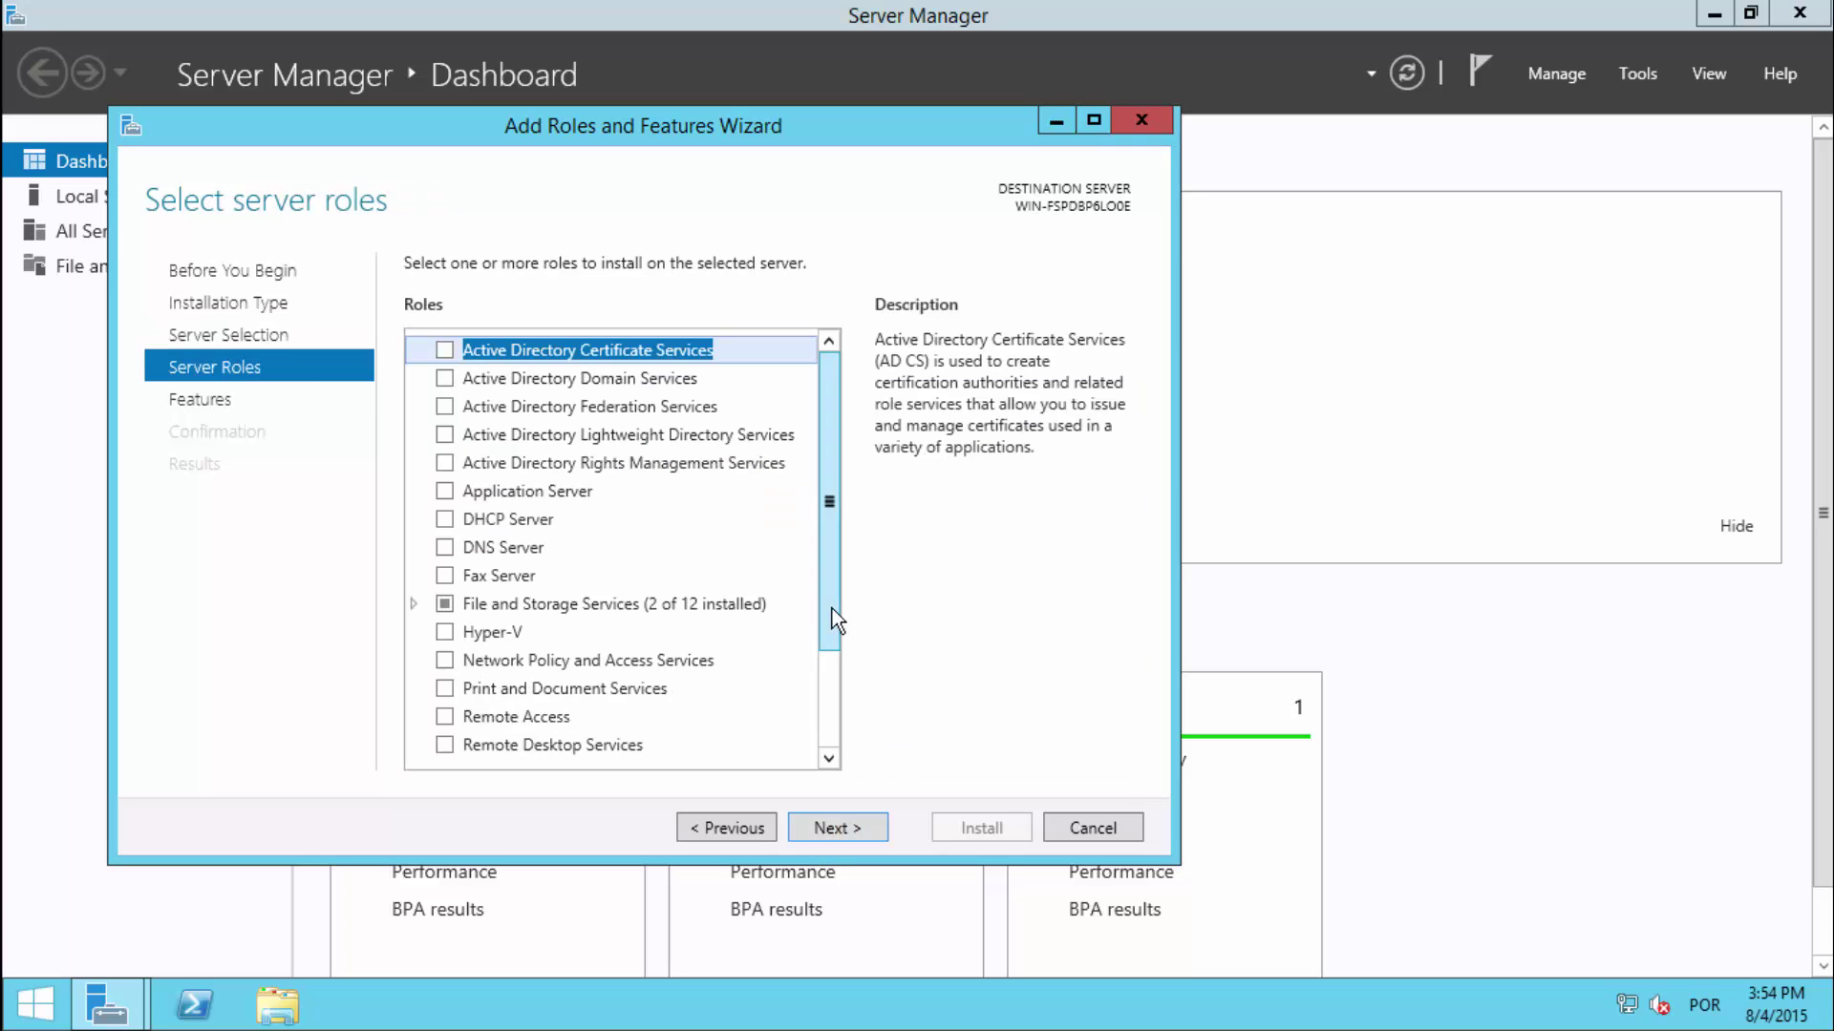
# Tick Web Server (IIS) and add its required IIS Management Console features.
pyautogui.scroll(-2, 829, 688)
pyautogui.scroll(-2, 829, 687)
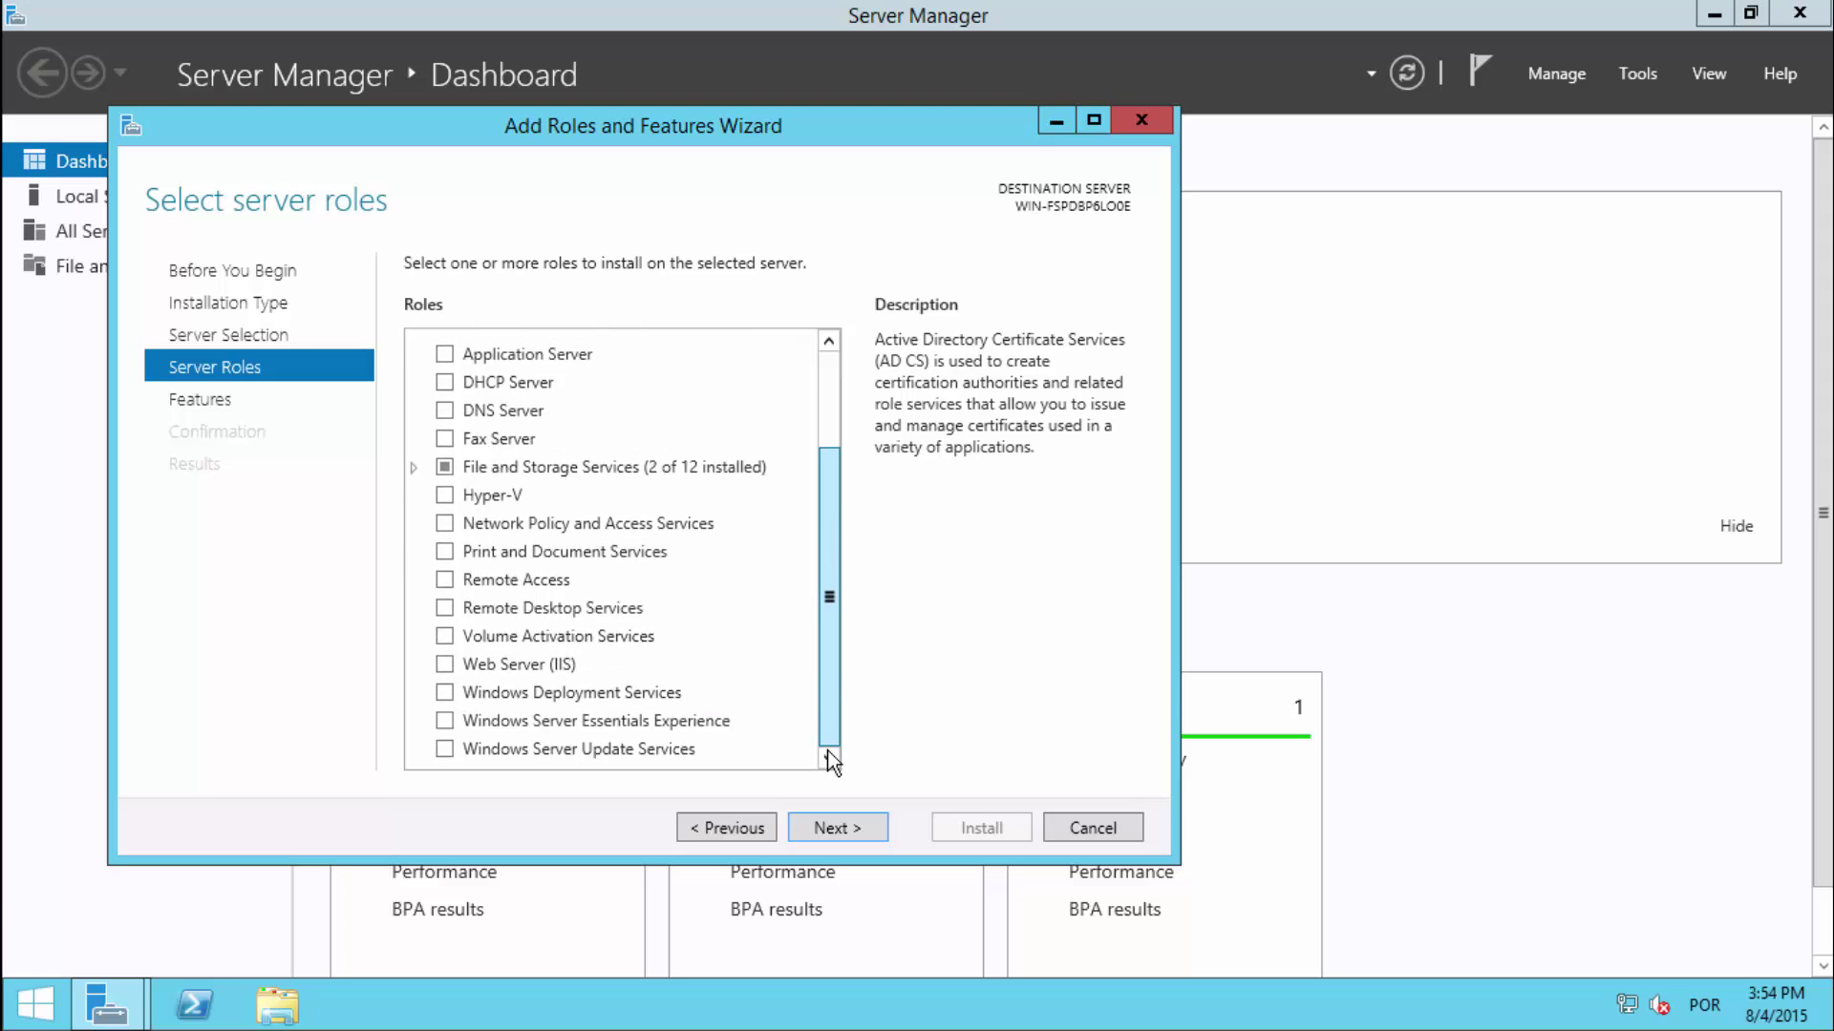
pyautogui.click(443, 665)
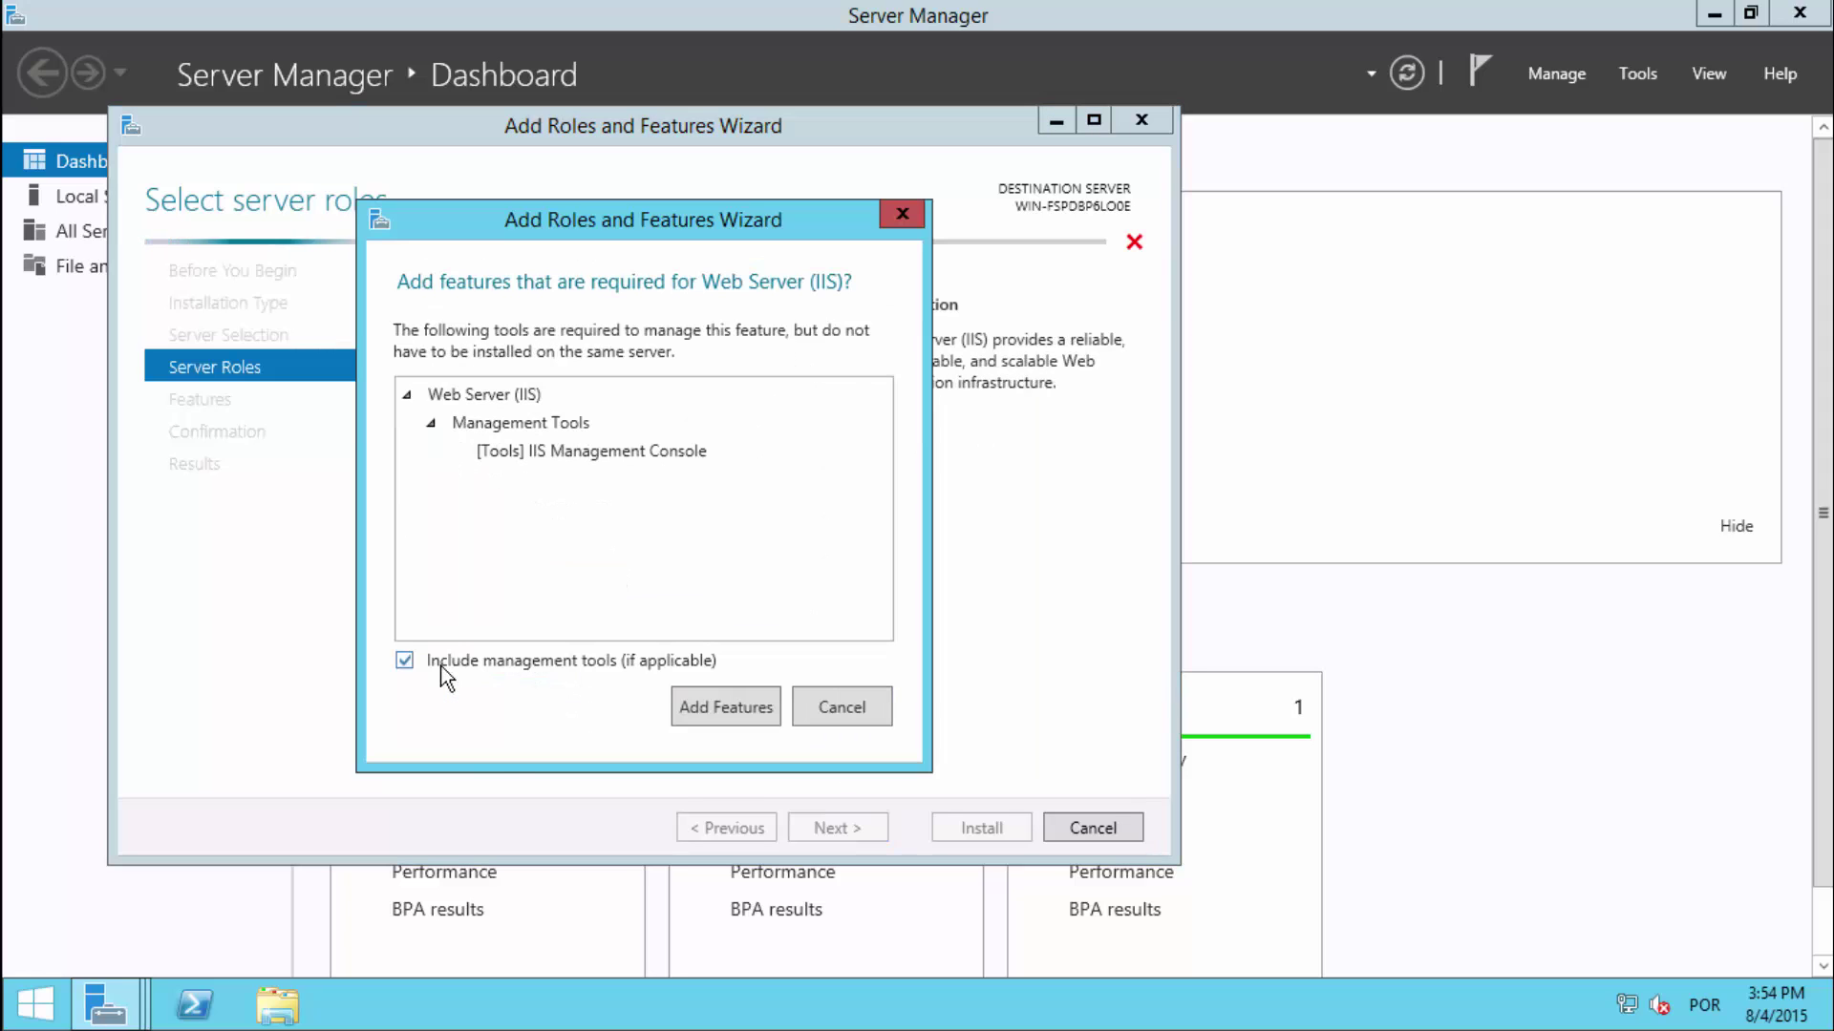
pyautogui.click(739, 719)
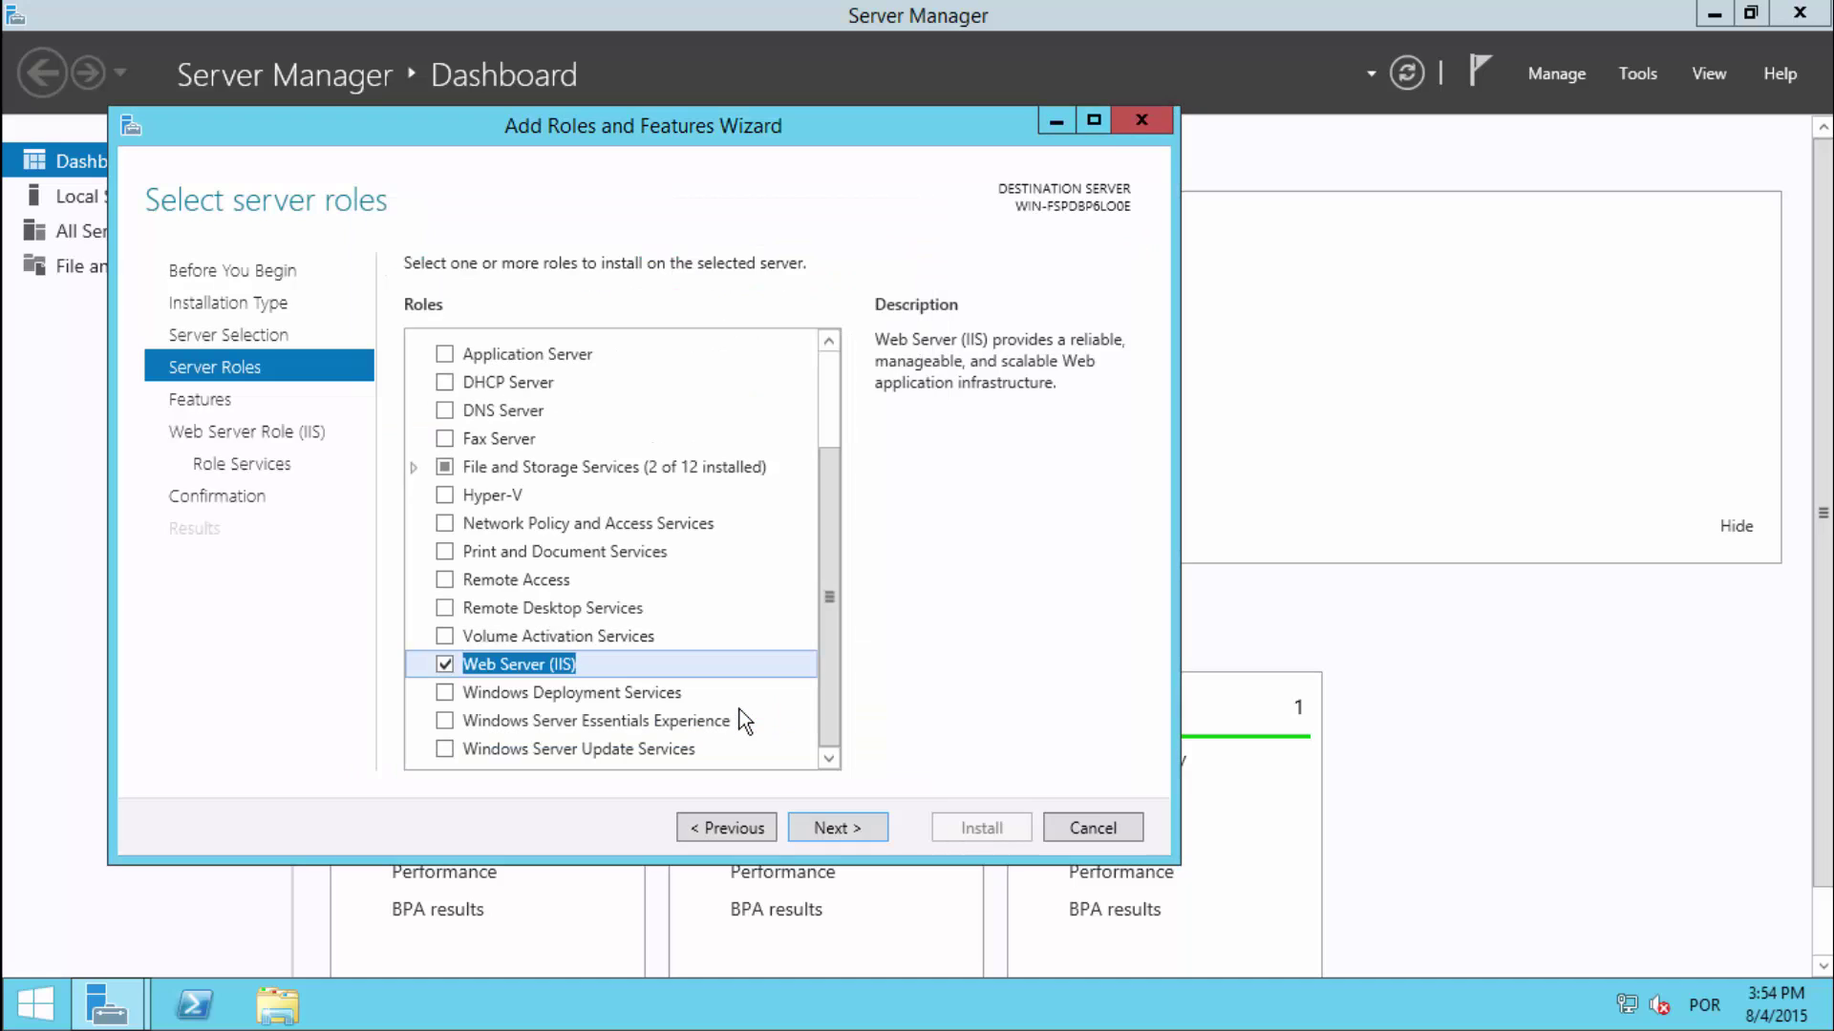
# Skip past Features, tick CGI under Application Development, and install Web Server (IIS).
pyautogui.click(829, 825)
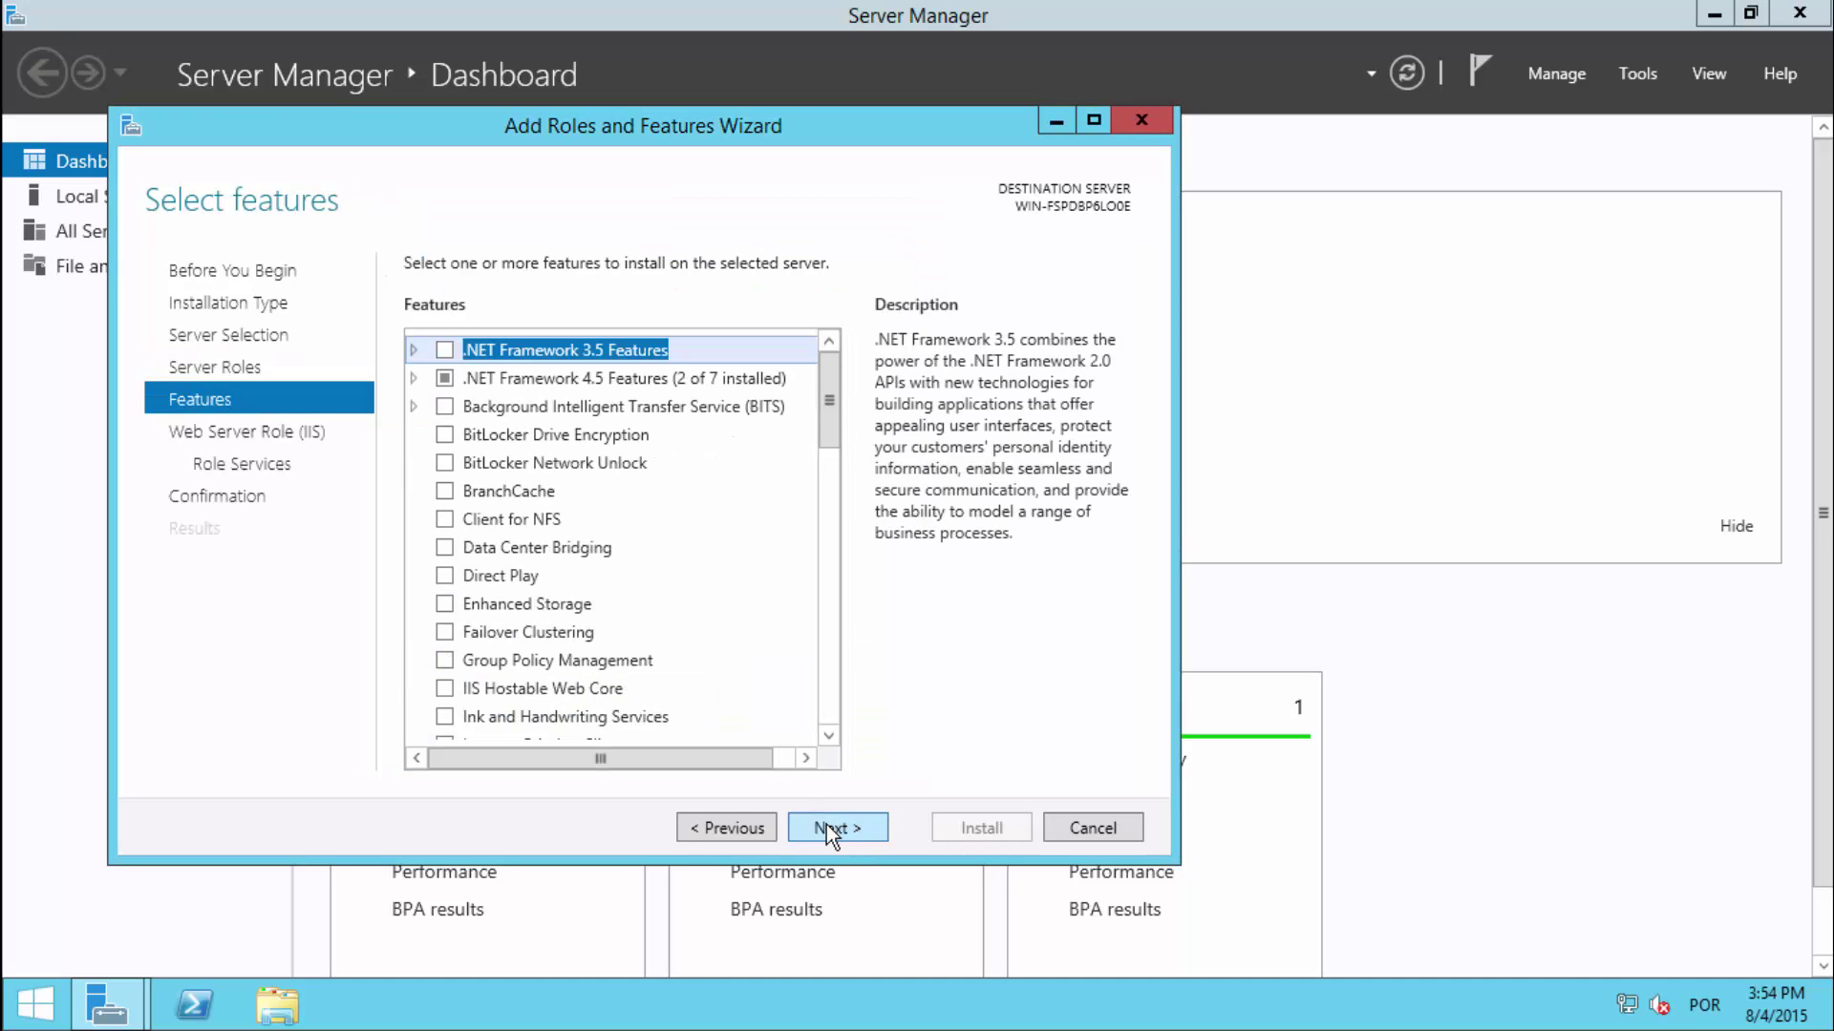
pyautogui.click(836, 829)
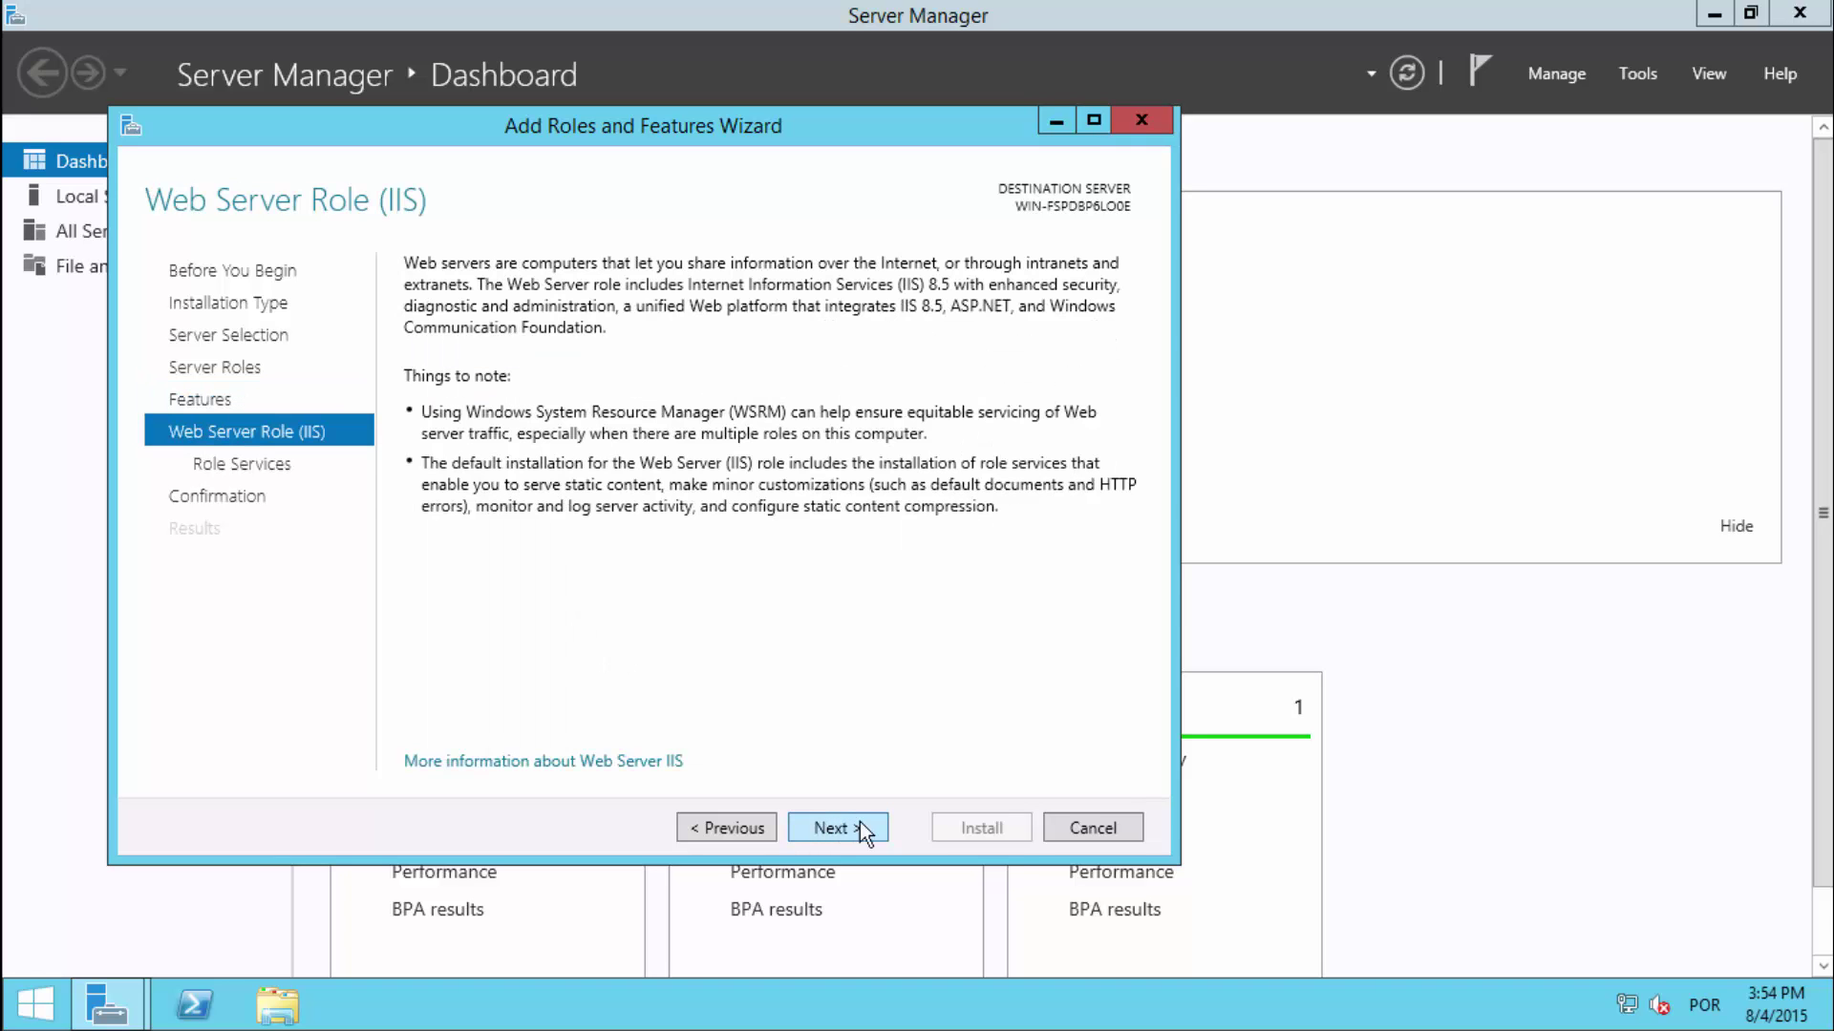
pyautogui.click(837, 827)
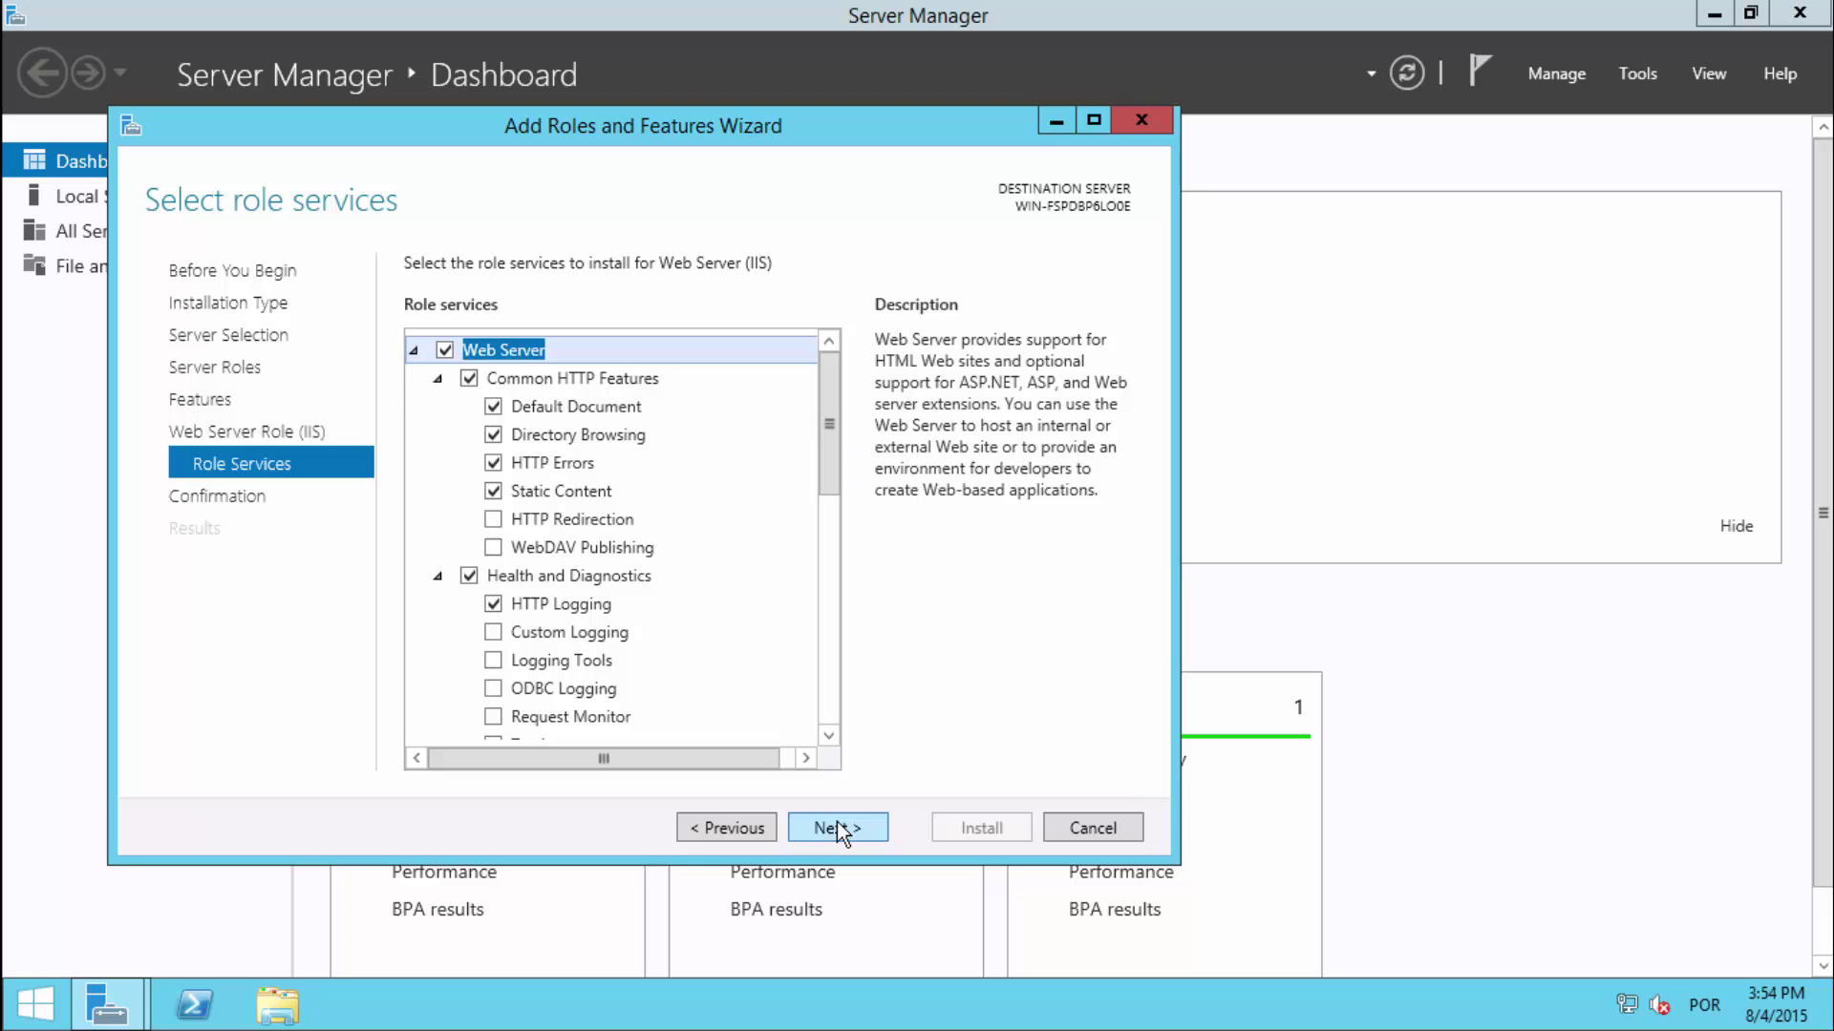
pyautogui.moveTo(829, 462); pyautogui.dragTo(837, 737)
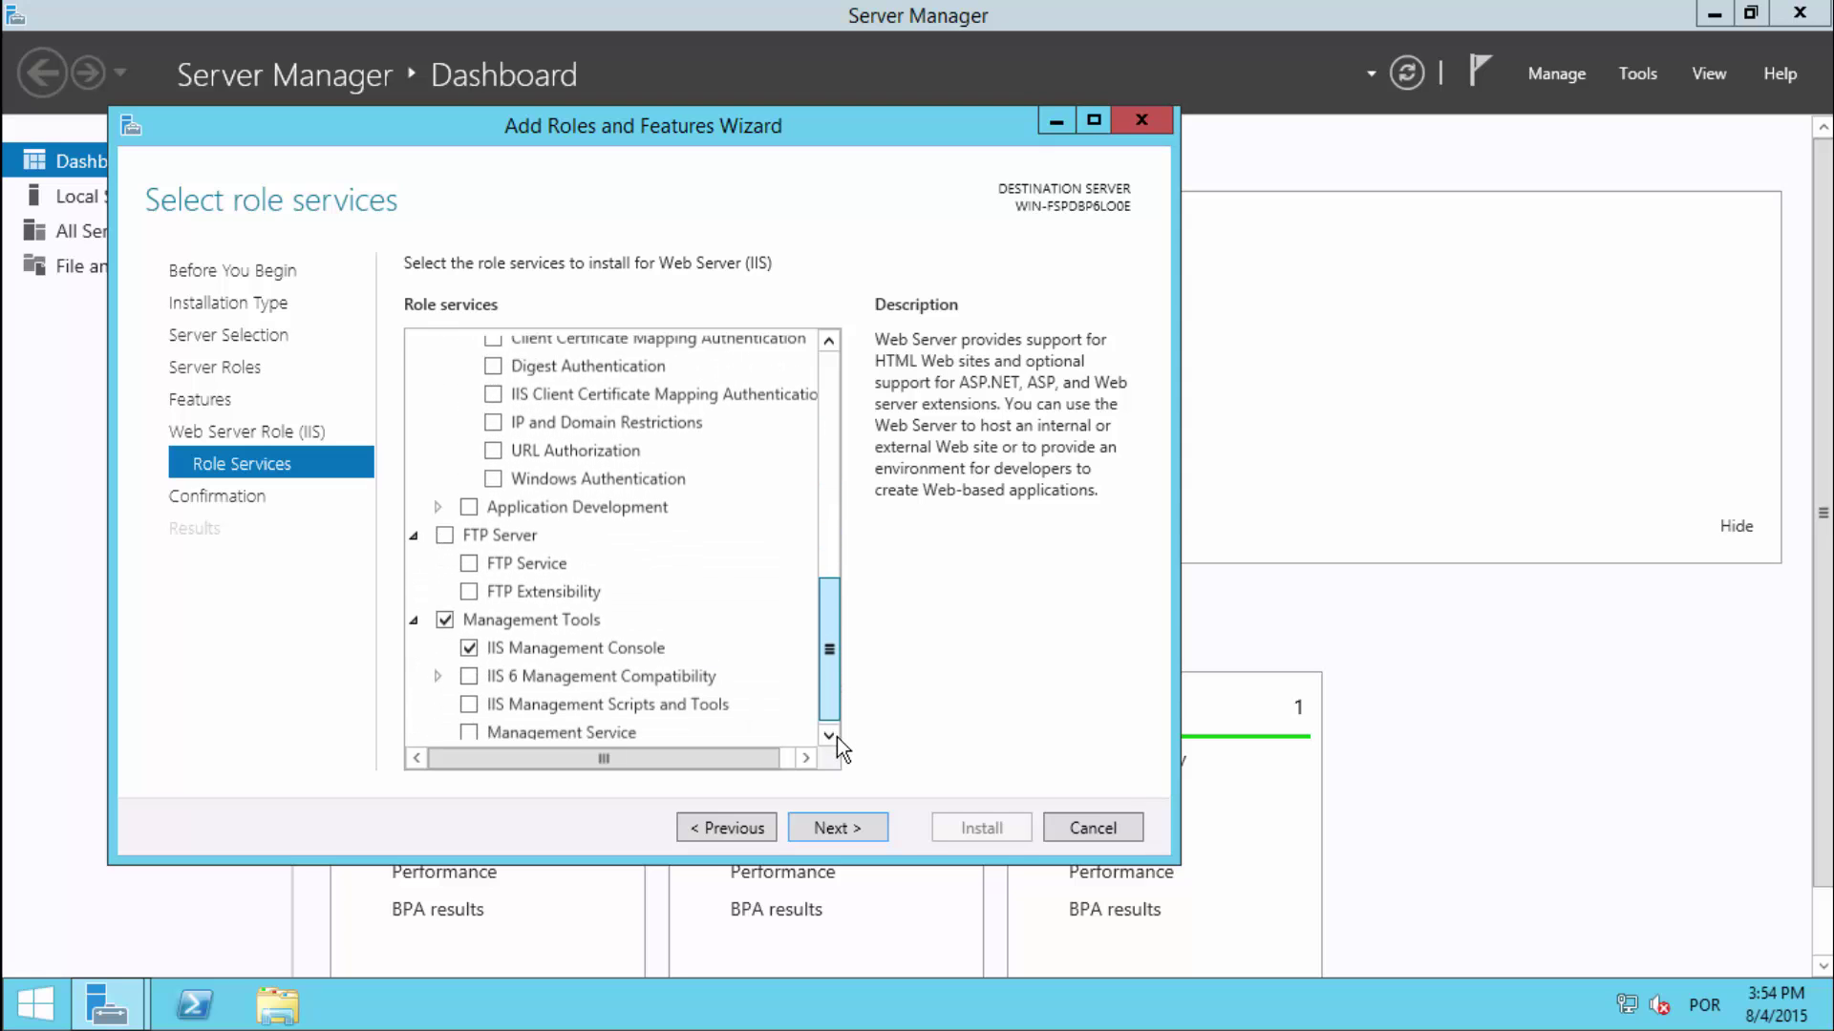
pyautogui.click(439, 502)
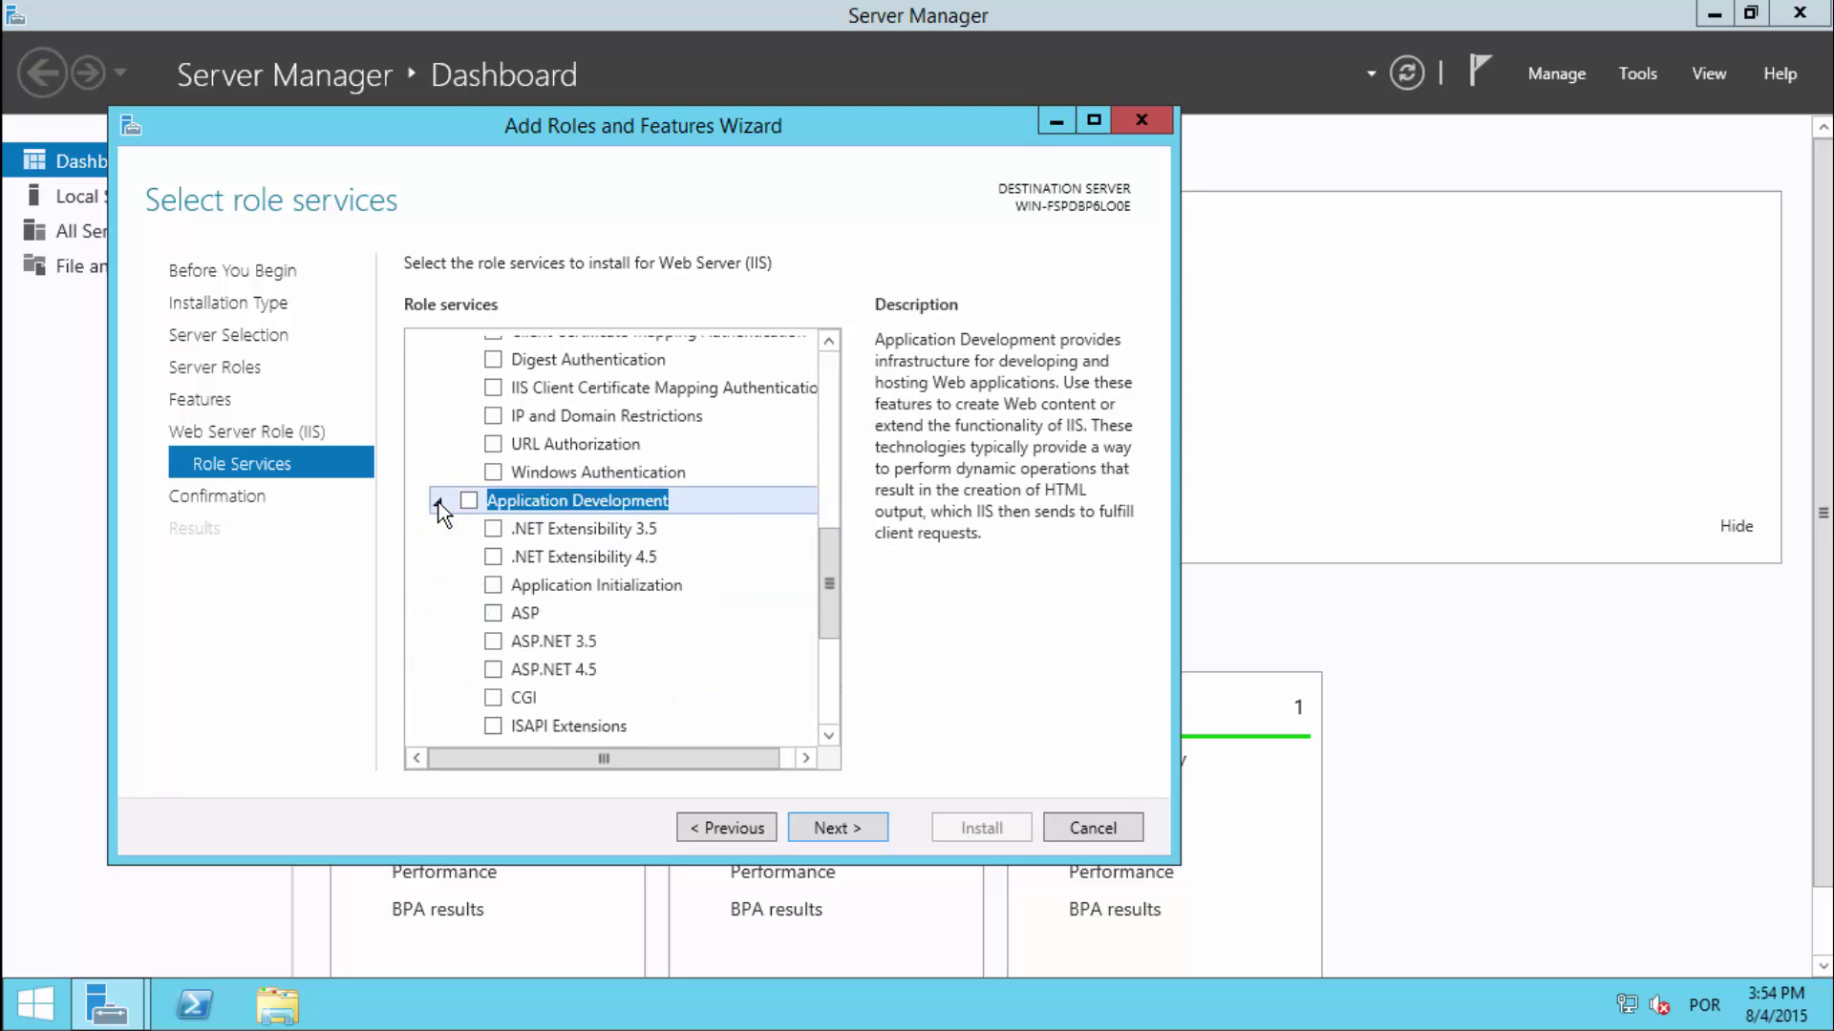
pyautogui.click(493, 697)
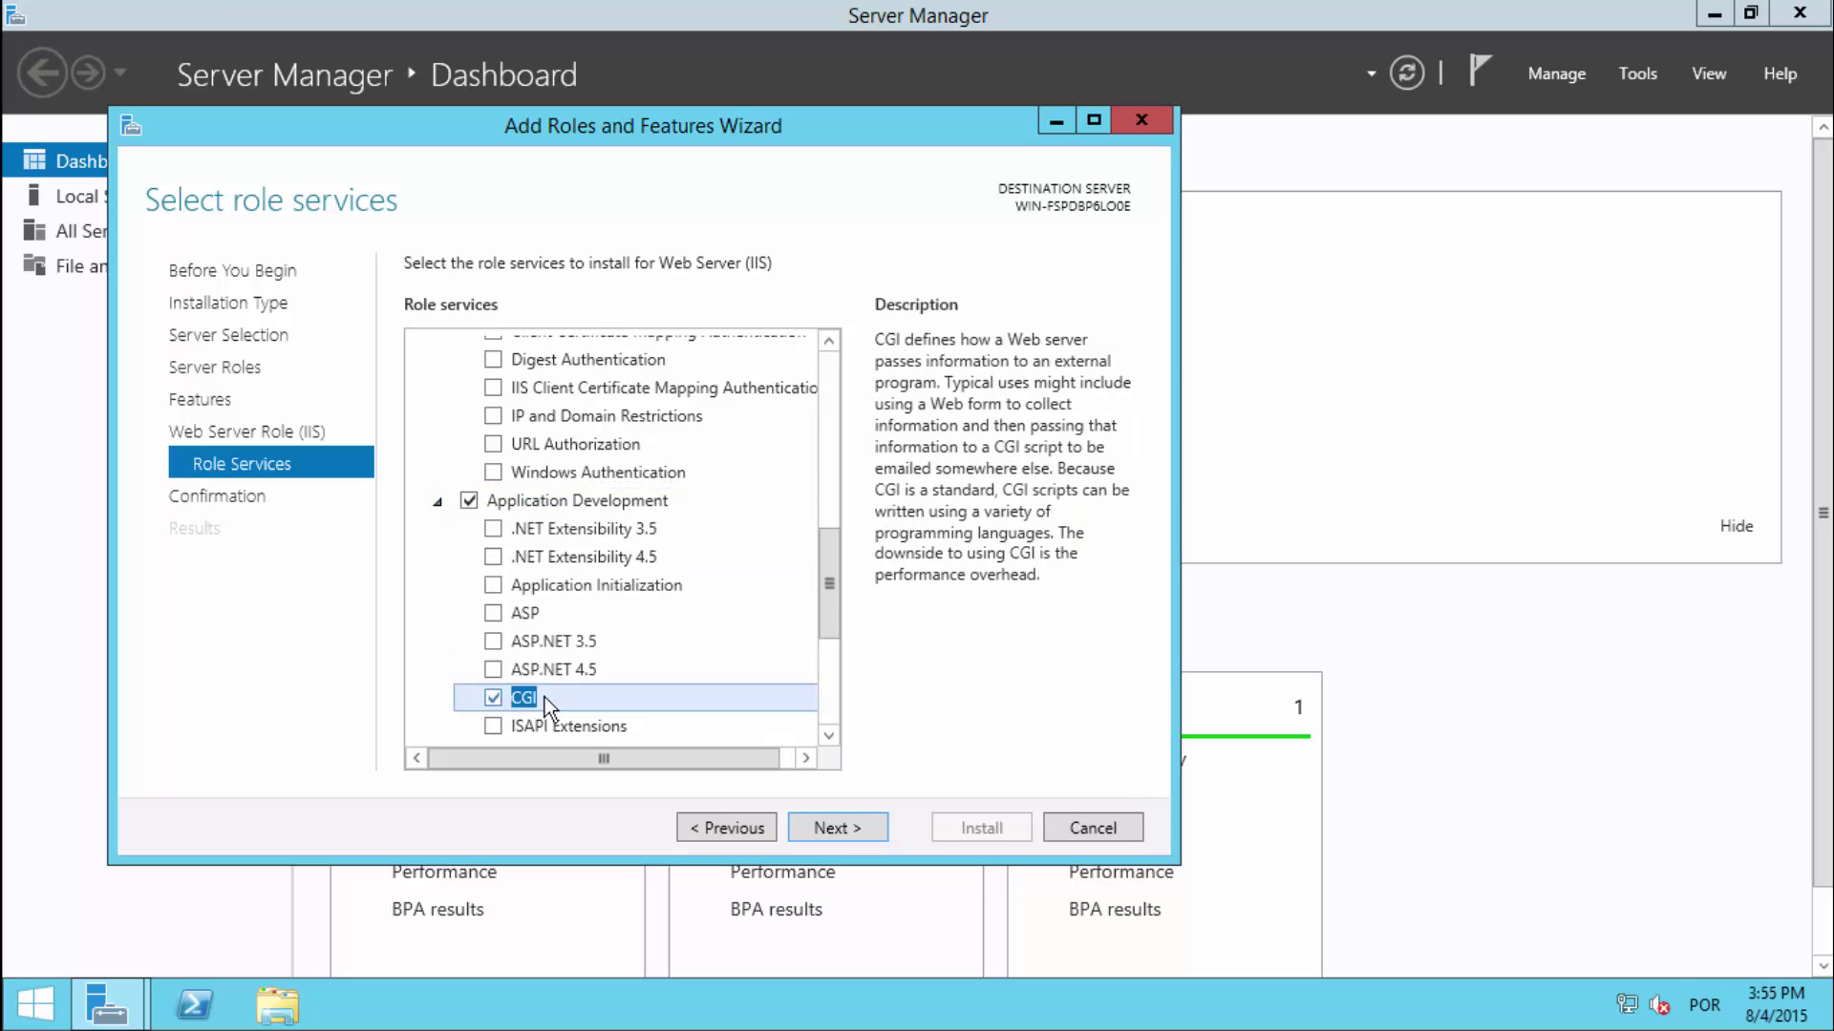
pyautogui.click(840, 829)
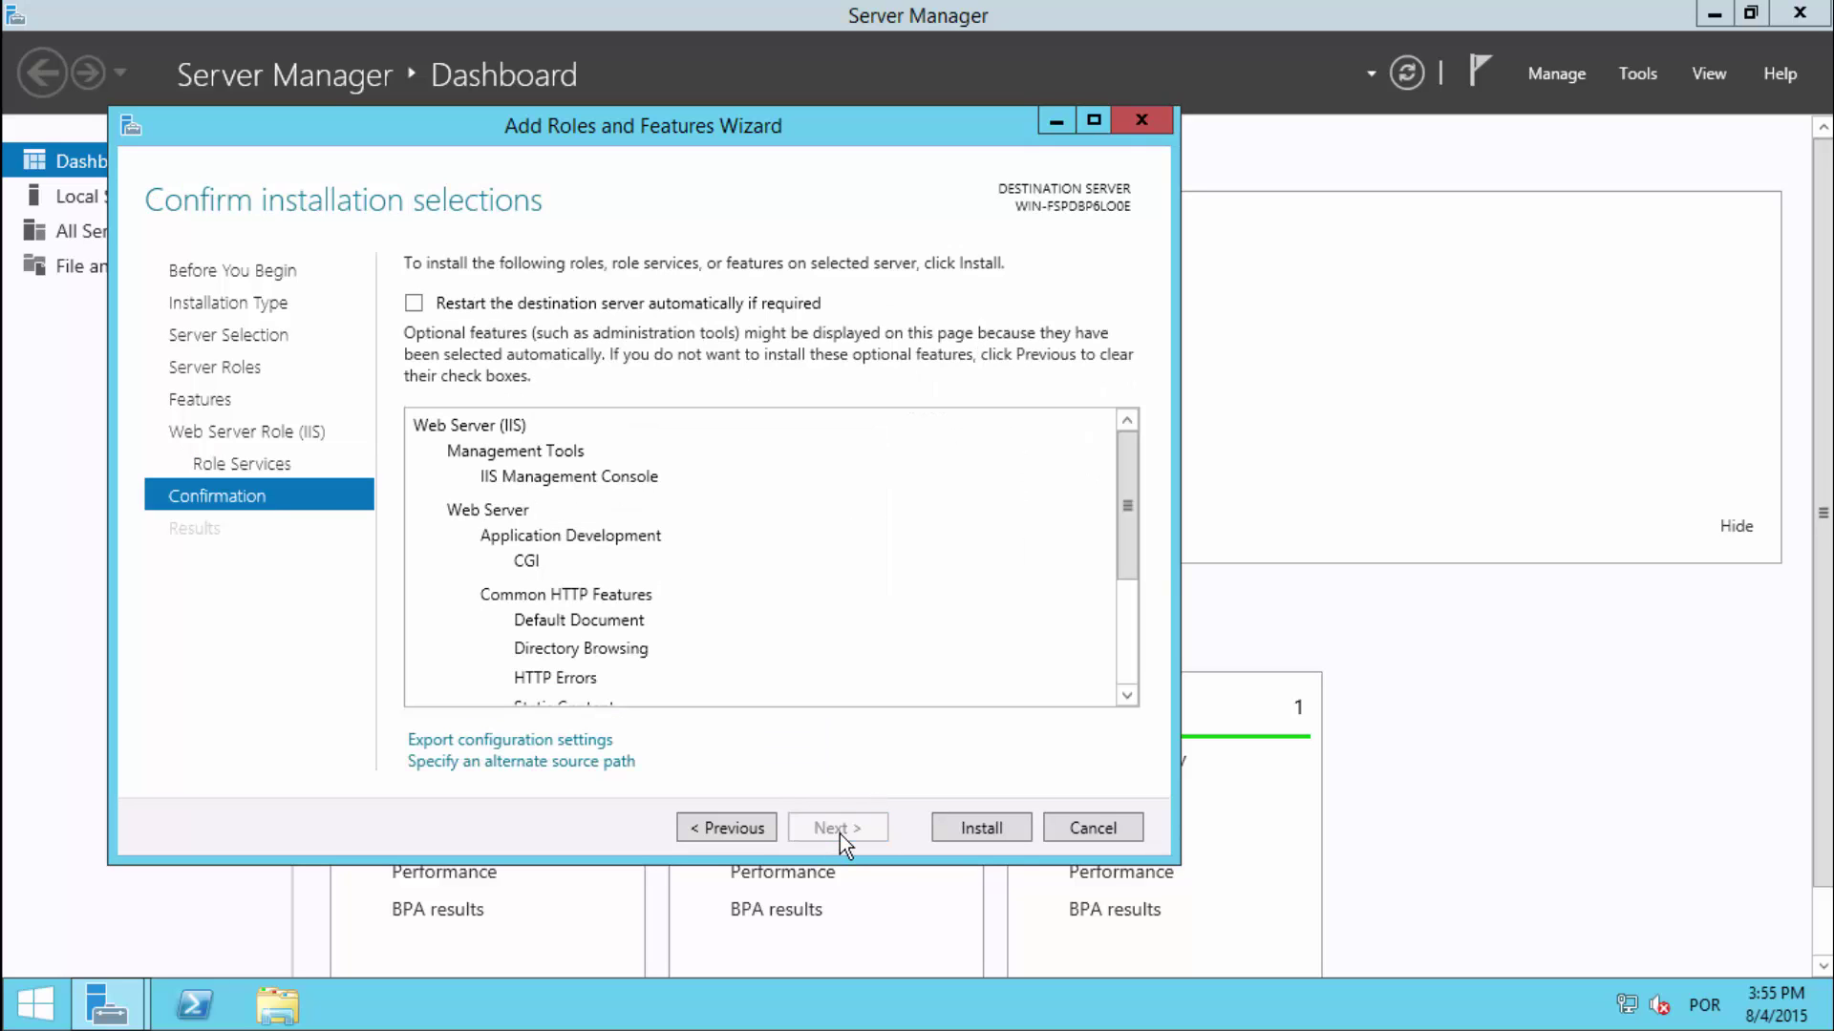
pyautogui.click(984, 828)
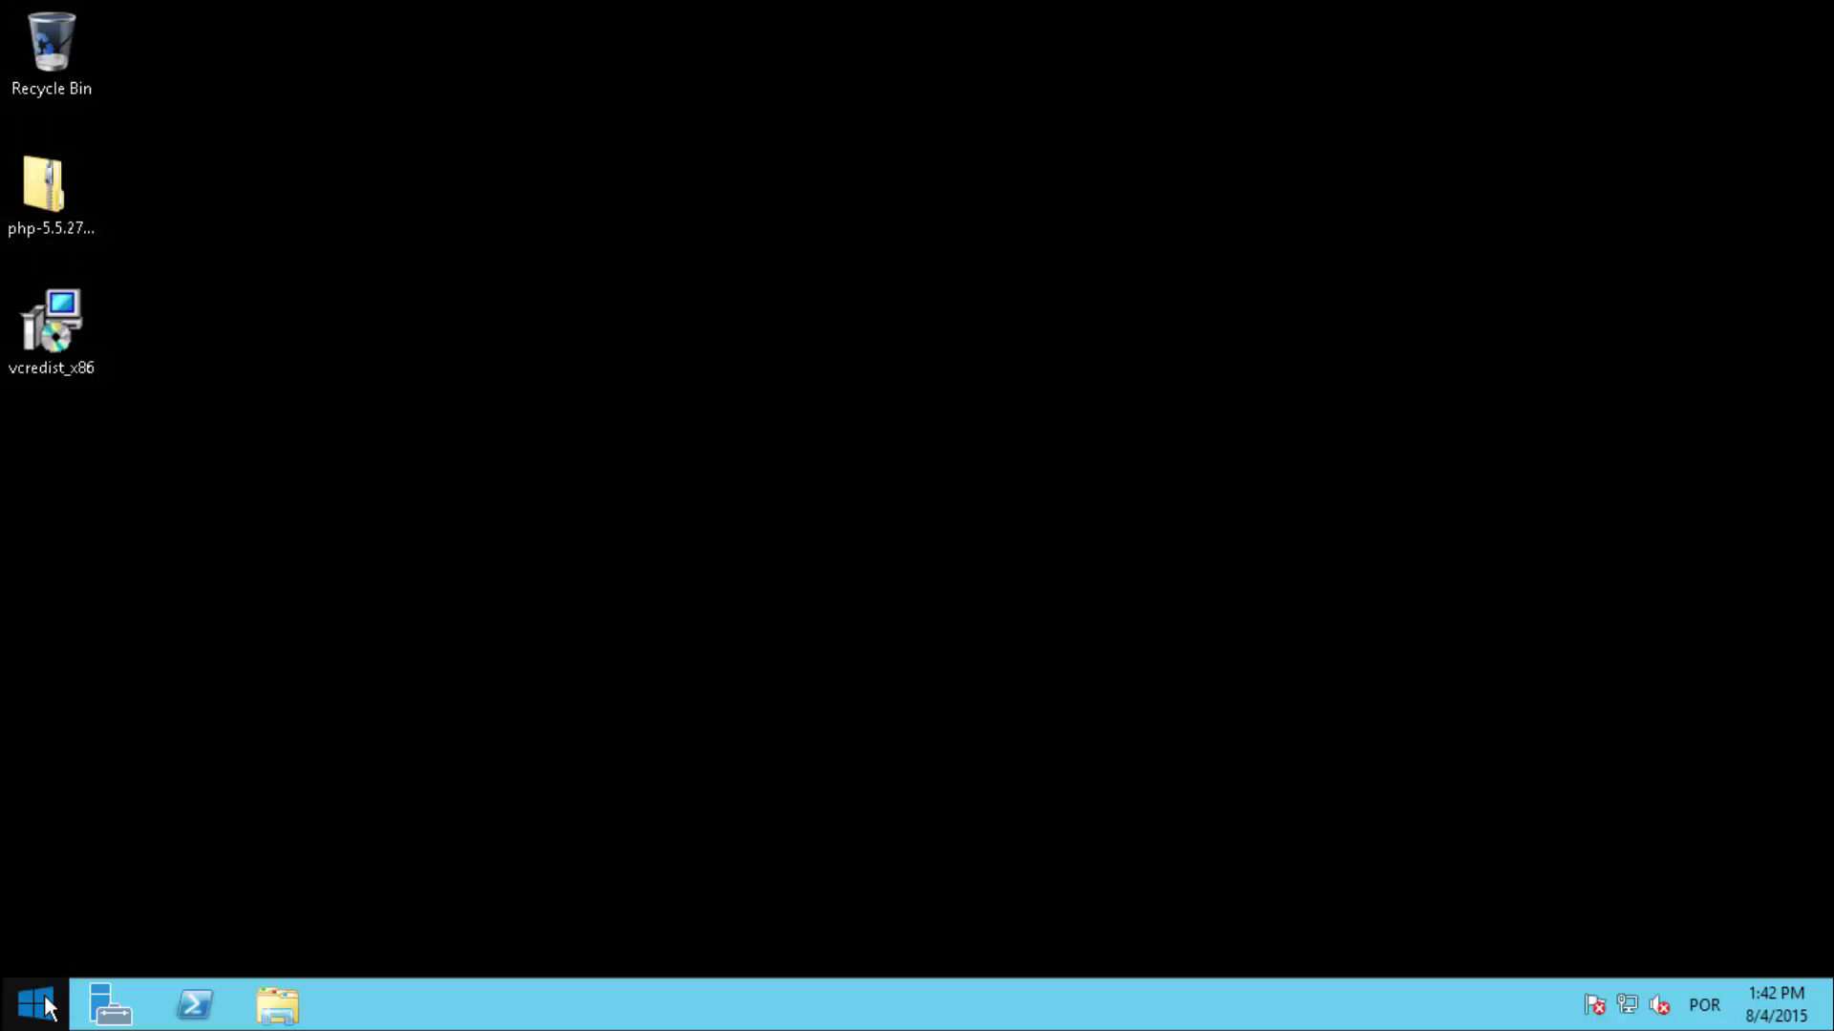
# Launch Command Prompt from Start search and enter netstat -na | find ":80".
pyautogui.click(38, 1003)
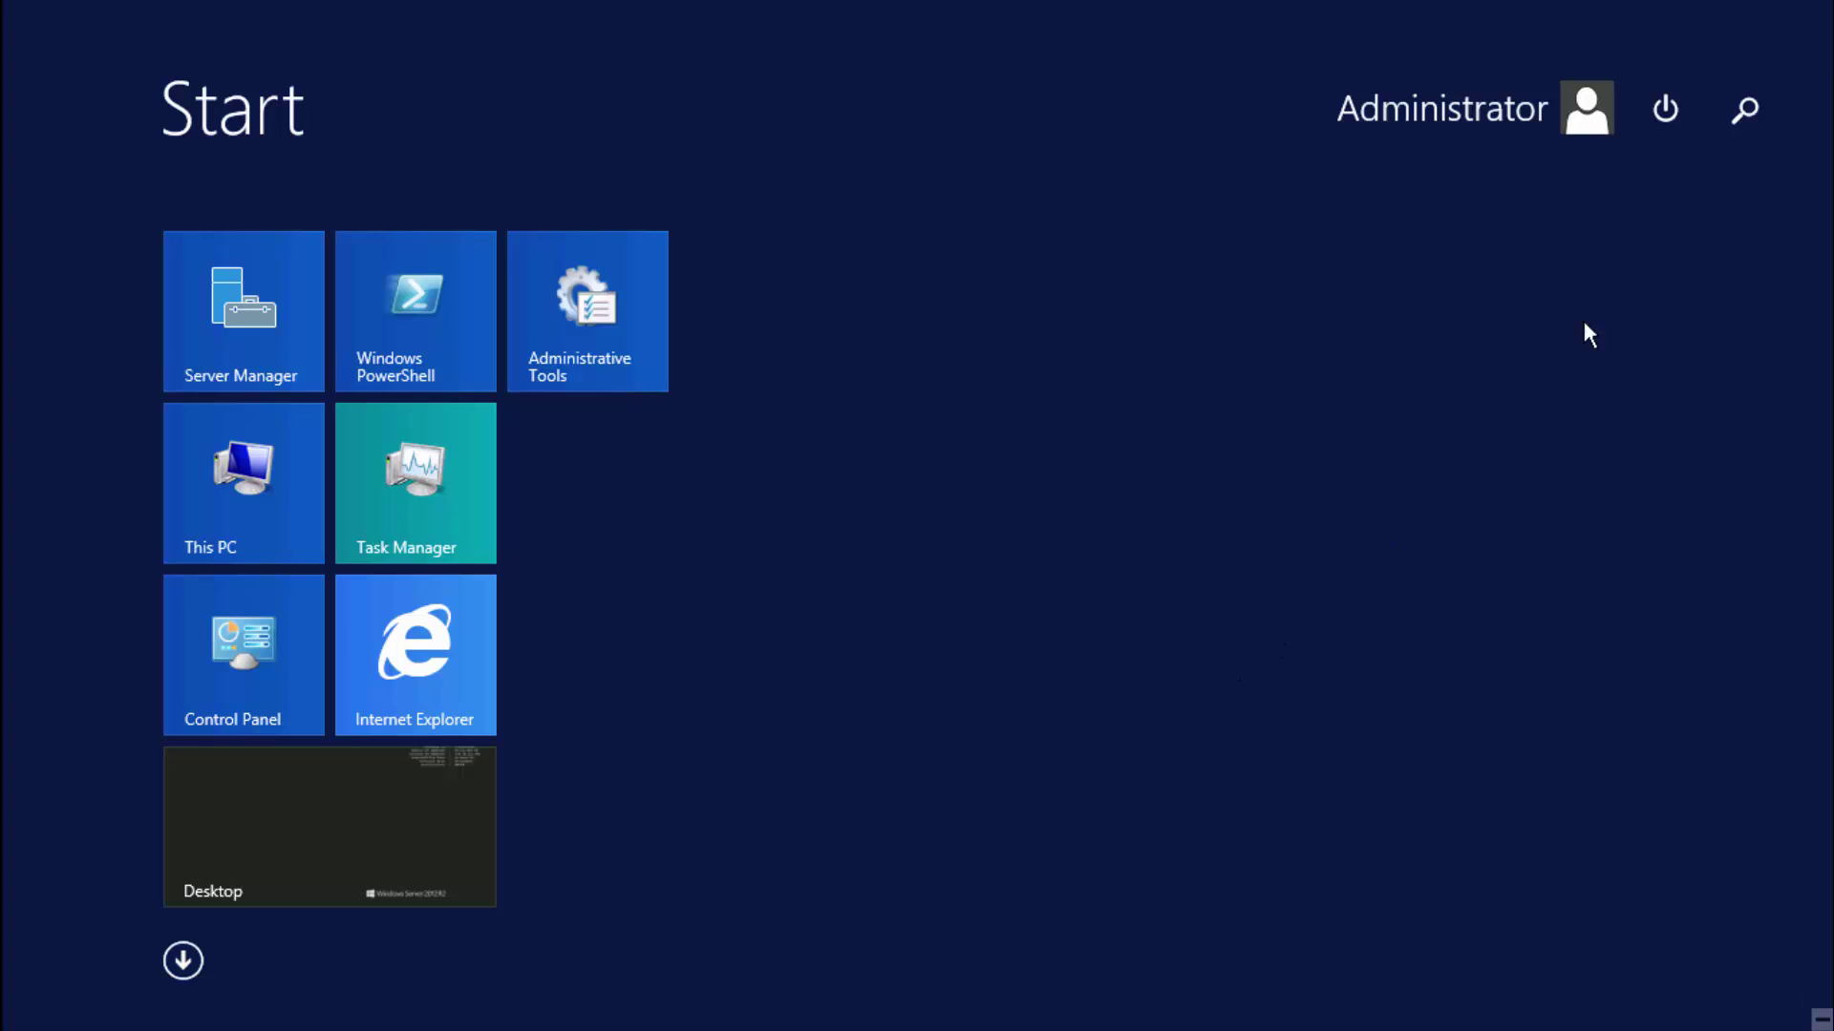
pyautogui.click(1733, 109)
pyautogui.write('cmd')
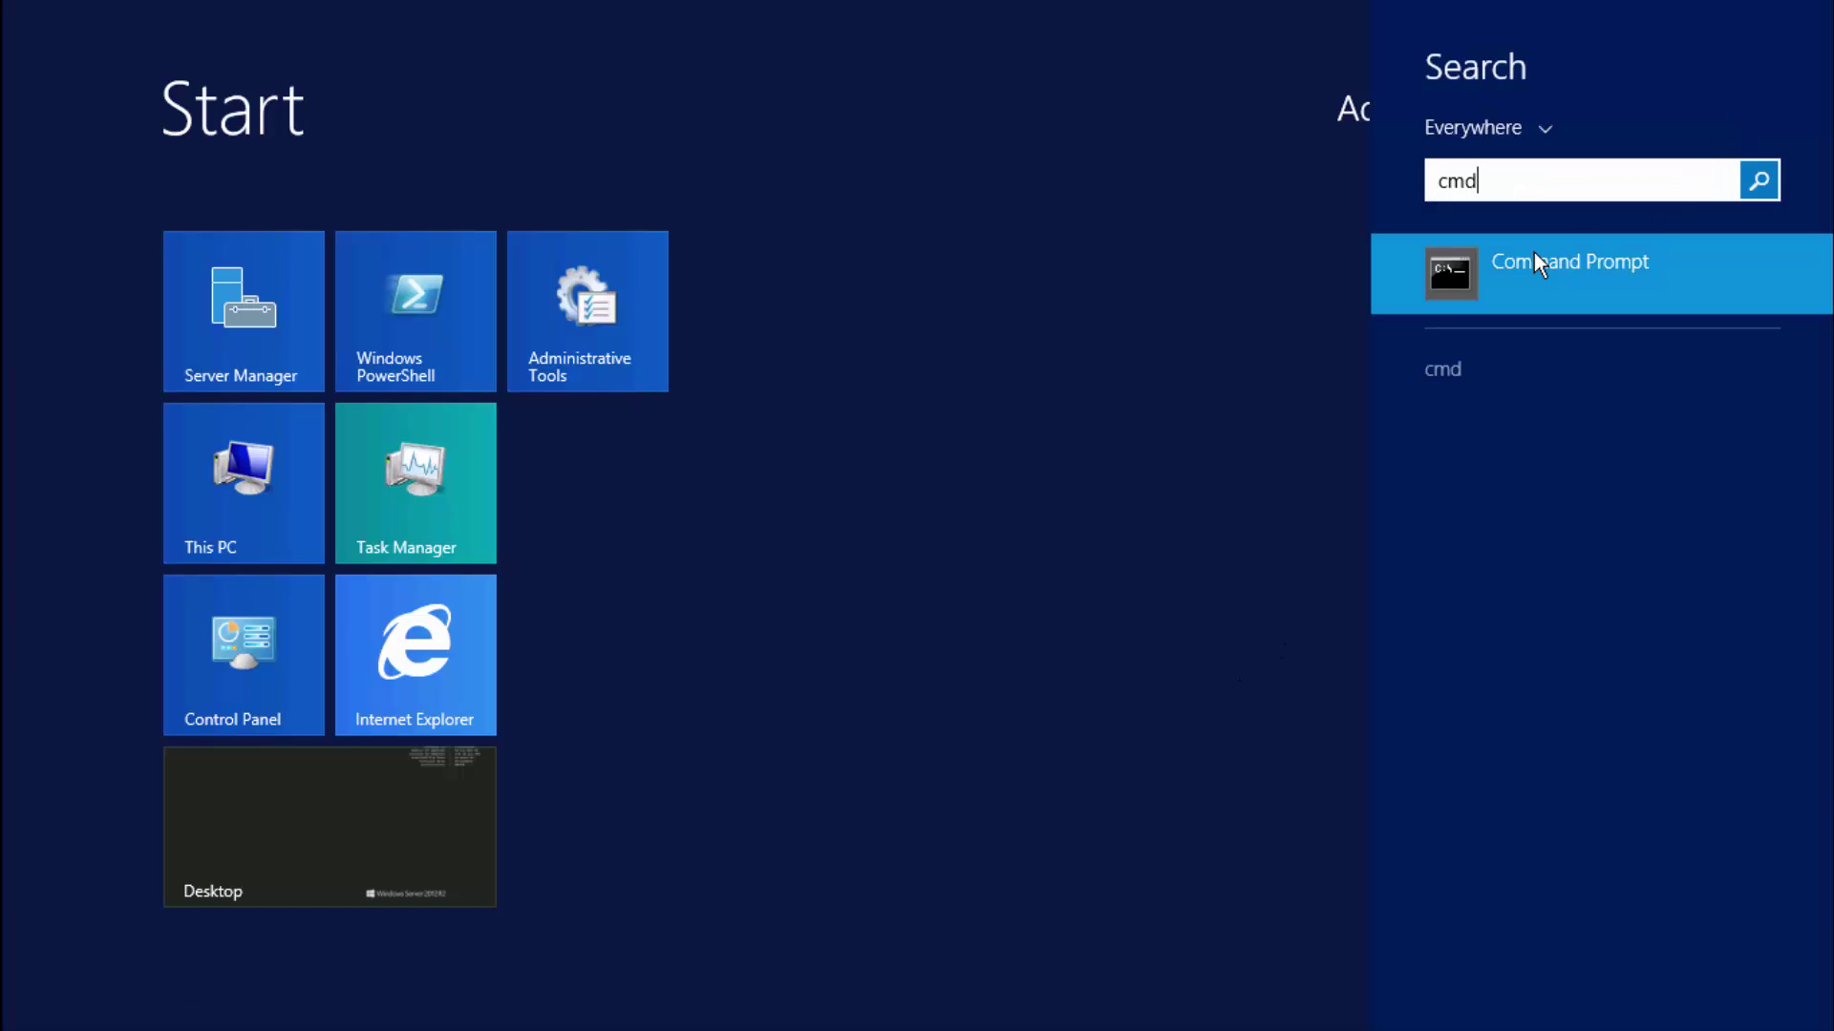
pyautogui.click(1533, 252)
pyautogui.write('netst')
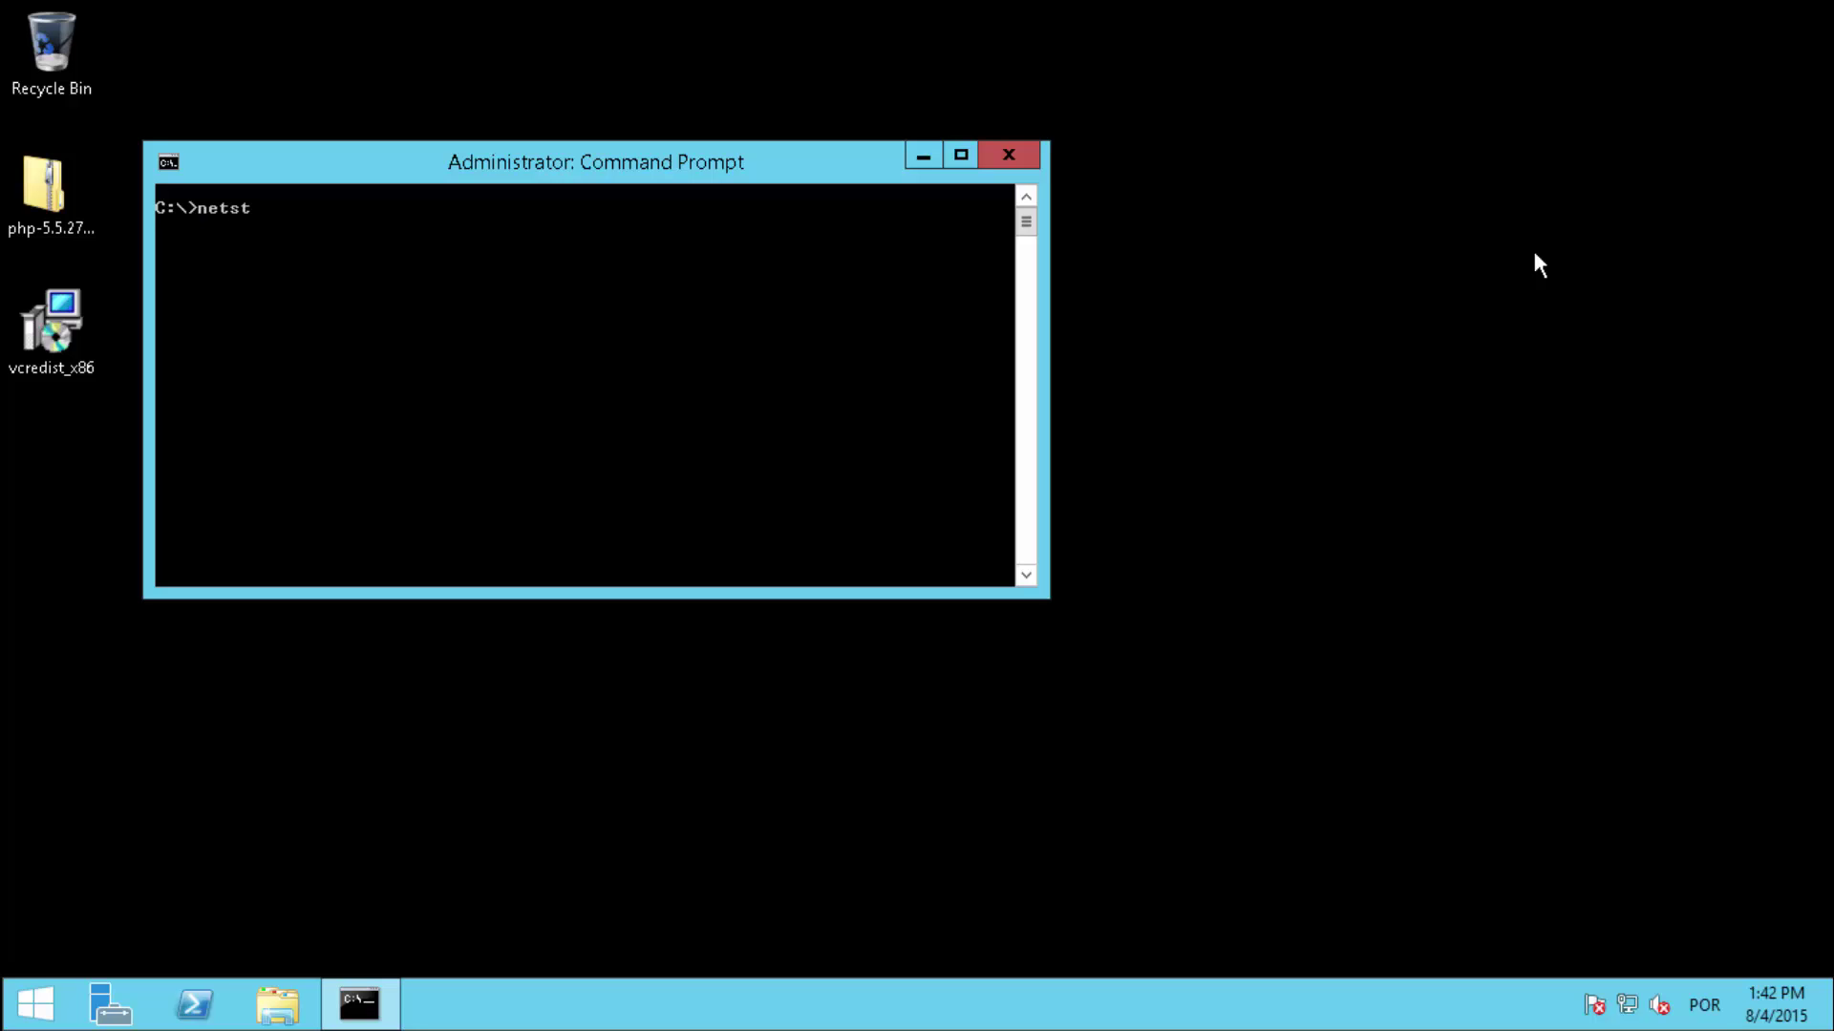
pyautogui.write('at -na | find ":80"')
# Run the netstat port 80 check and highlight the first LISTENING line.
pyautogui.press('Return')
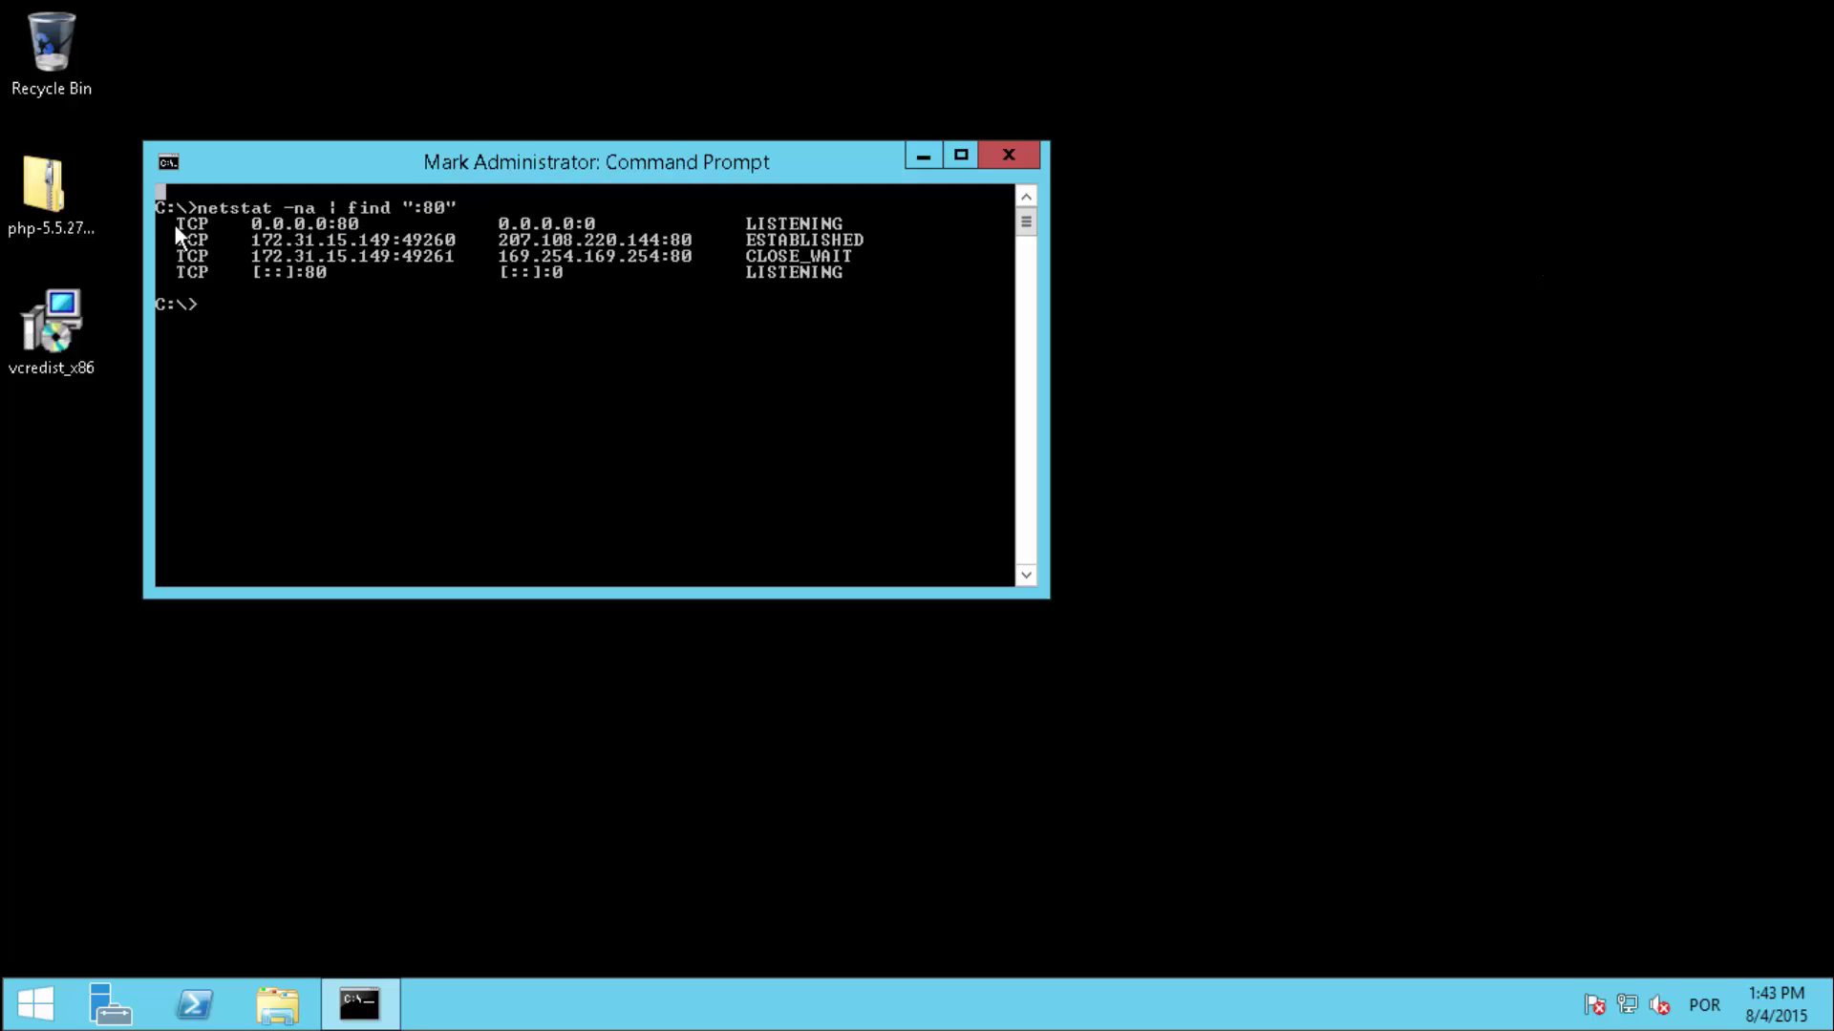
pyautogui.moveTo(180, 221); pyautogui.dragTo(327, 225)
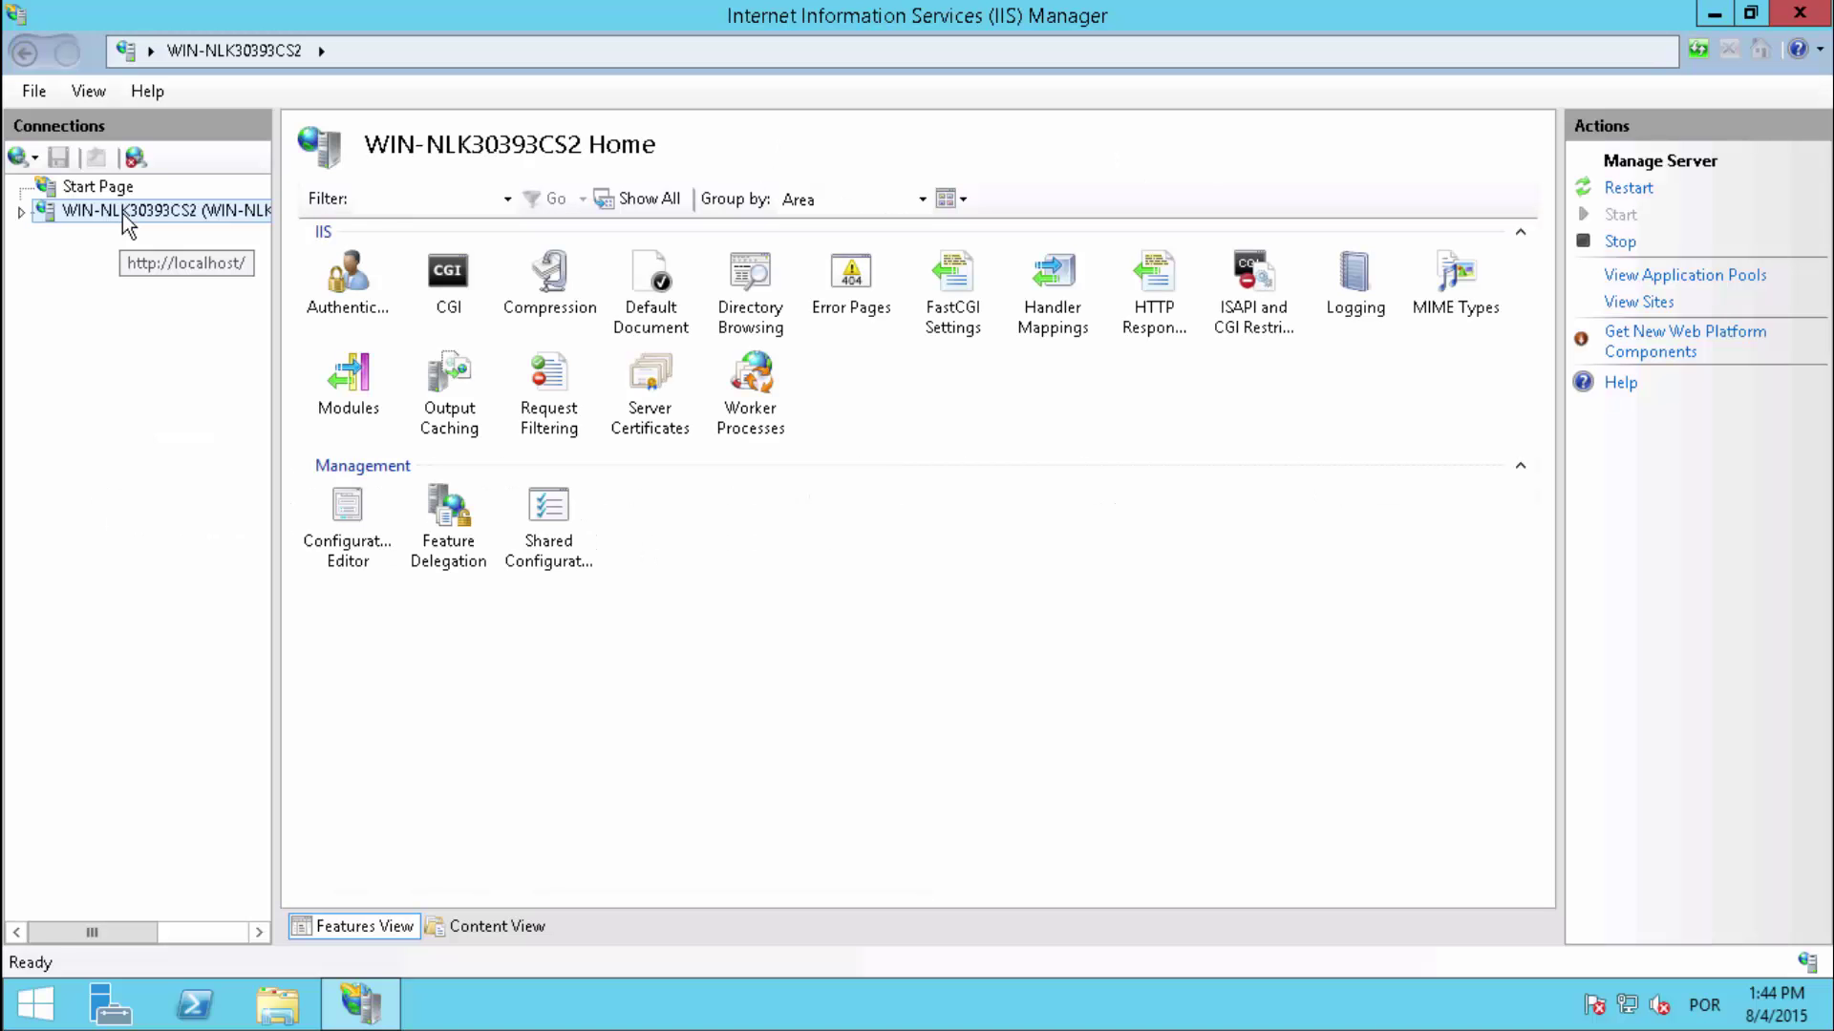
# In Handler Mappings, add a module mapping: *.php, FastCgiModule, C:\php\php-cgi.exe, named PHP.
pyautogui.click(1061, 308)
pyautogui.doubleClick(1061, 309)
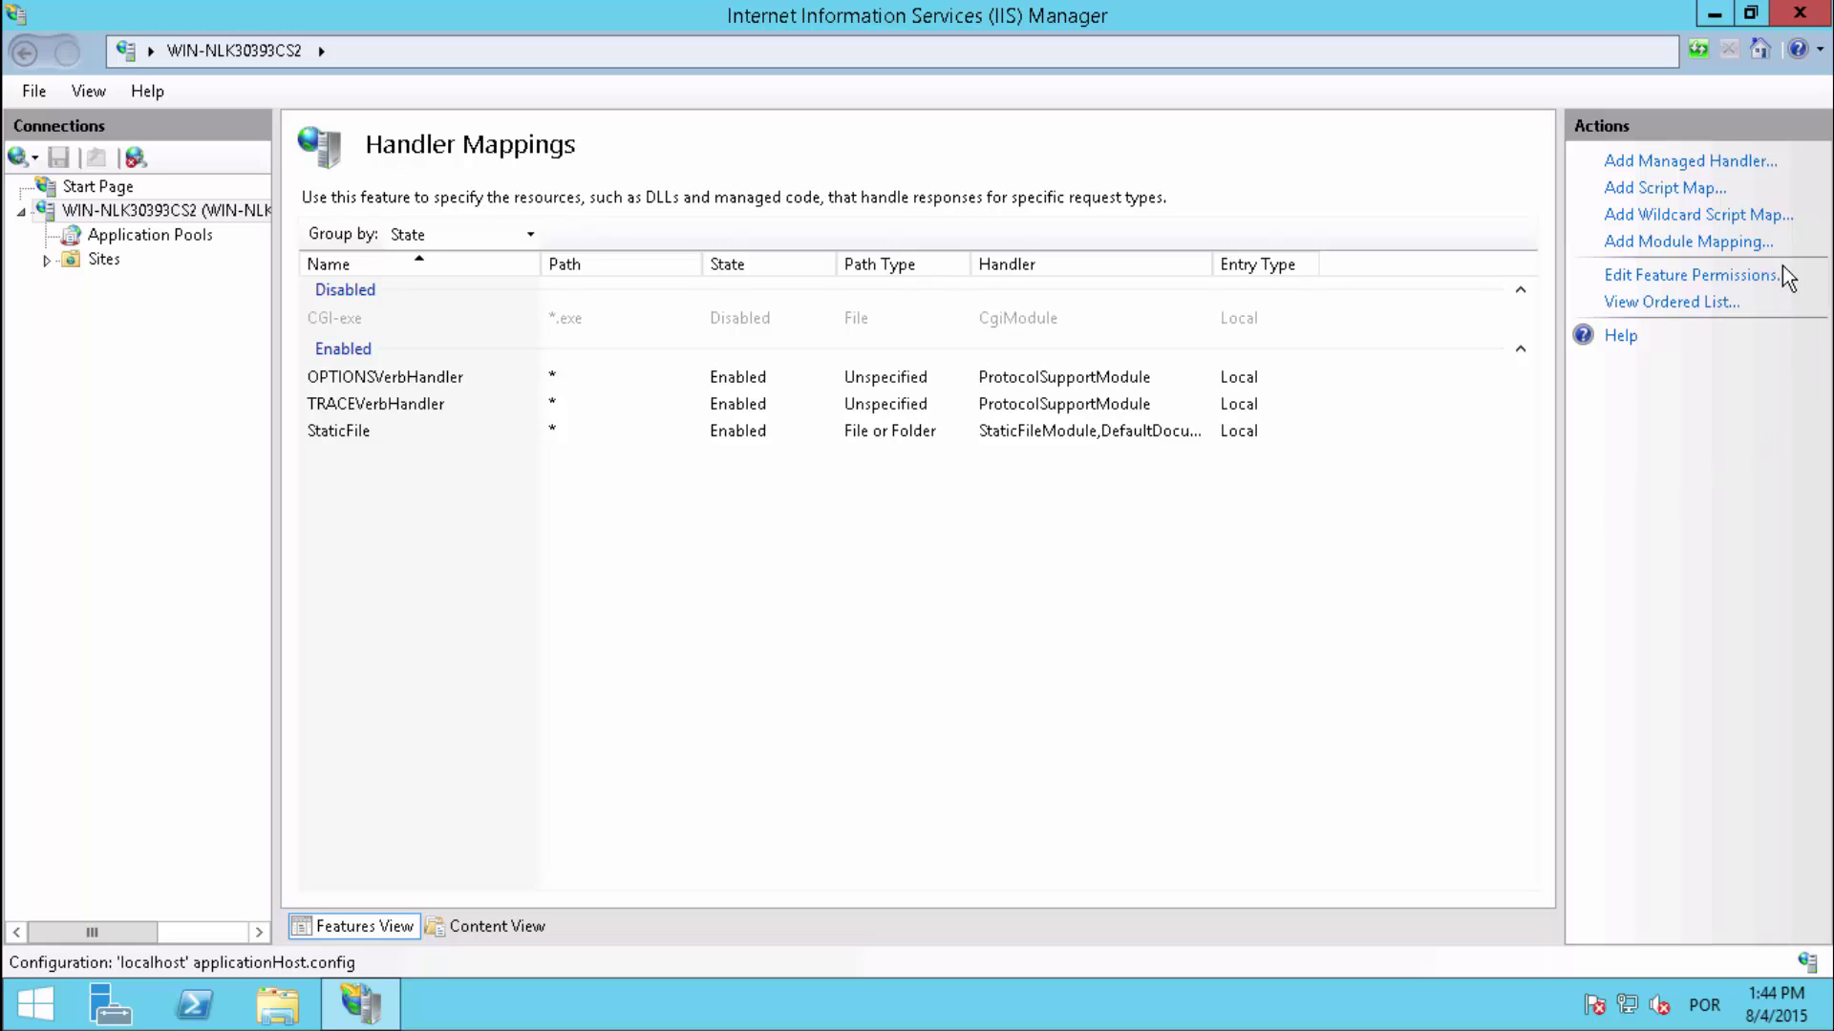
pyautogui.click(1678, 244)
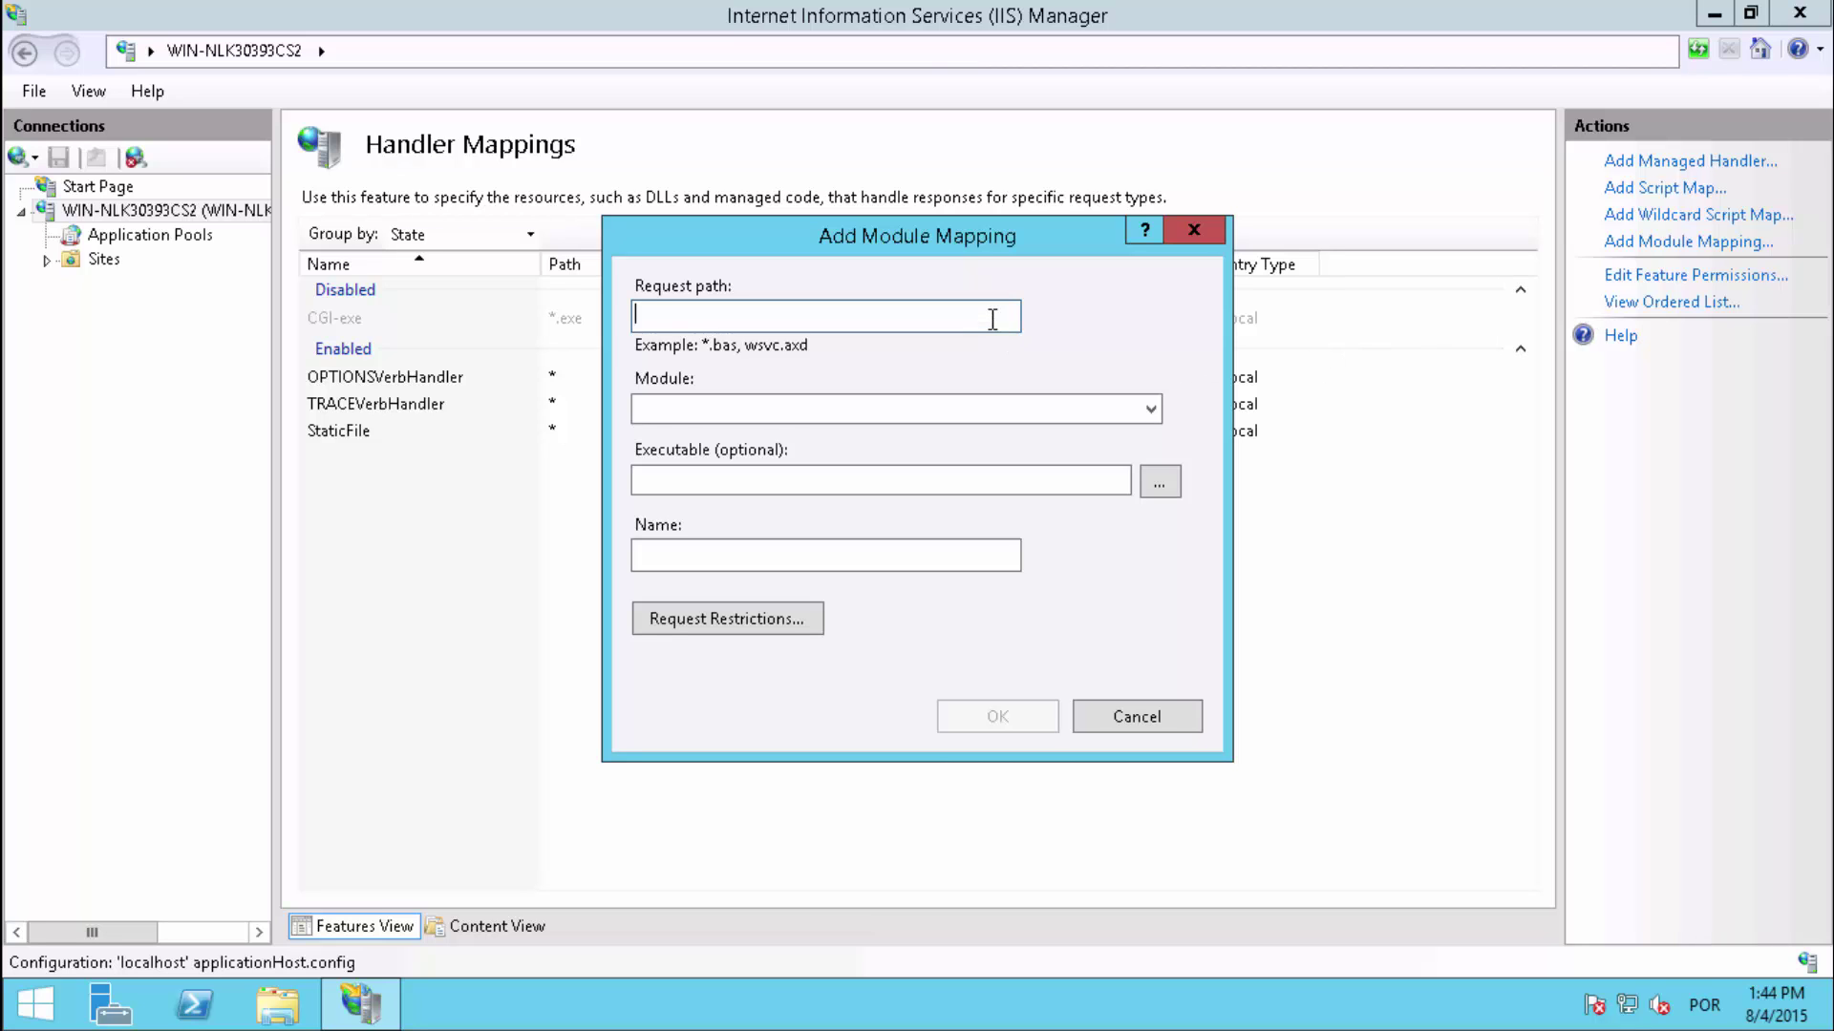
pyautogui.write('*.php')
pyautogui.click(1152, 410)
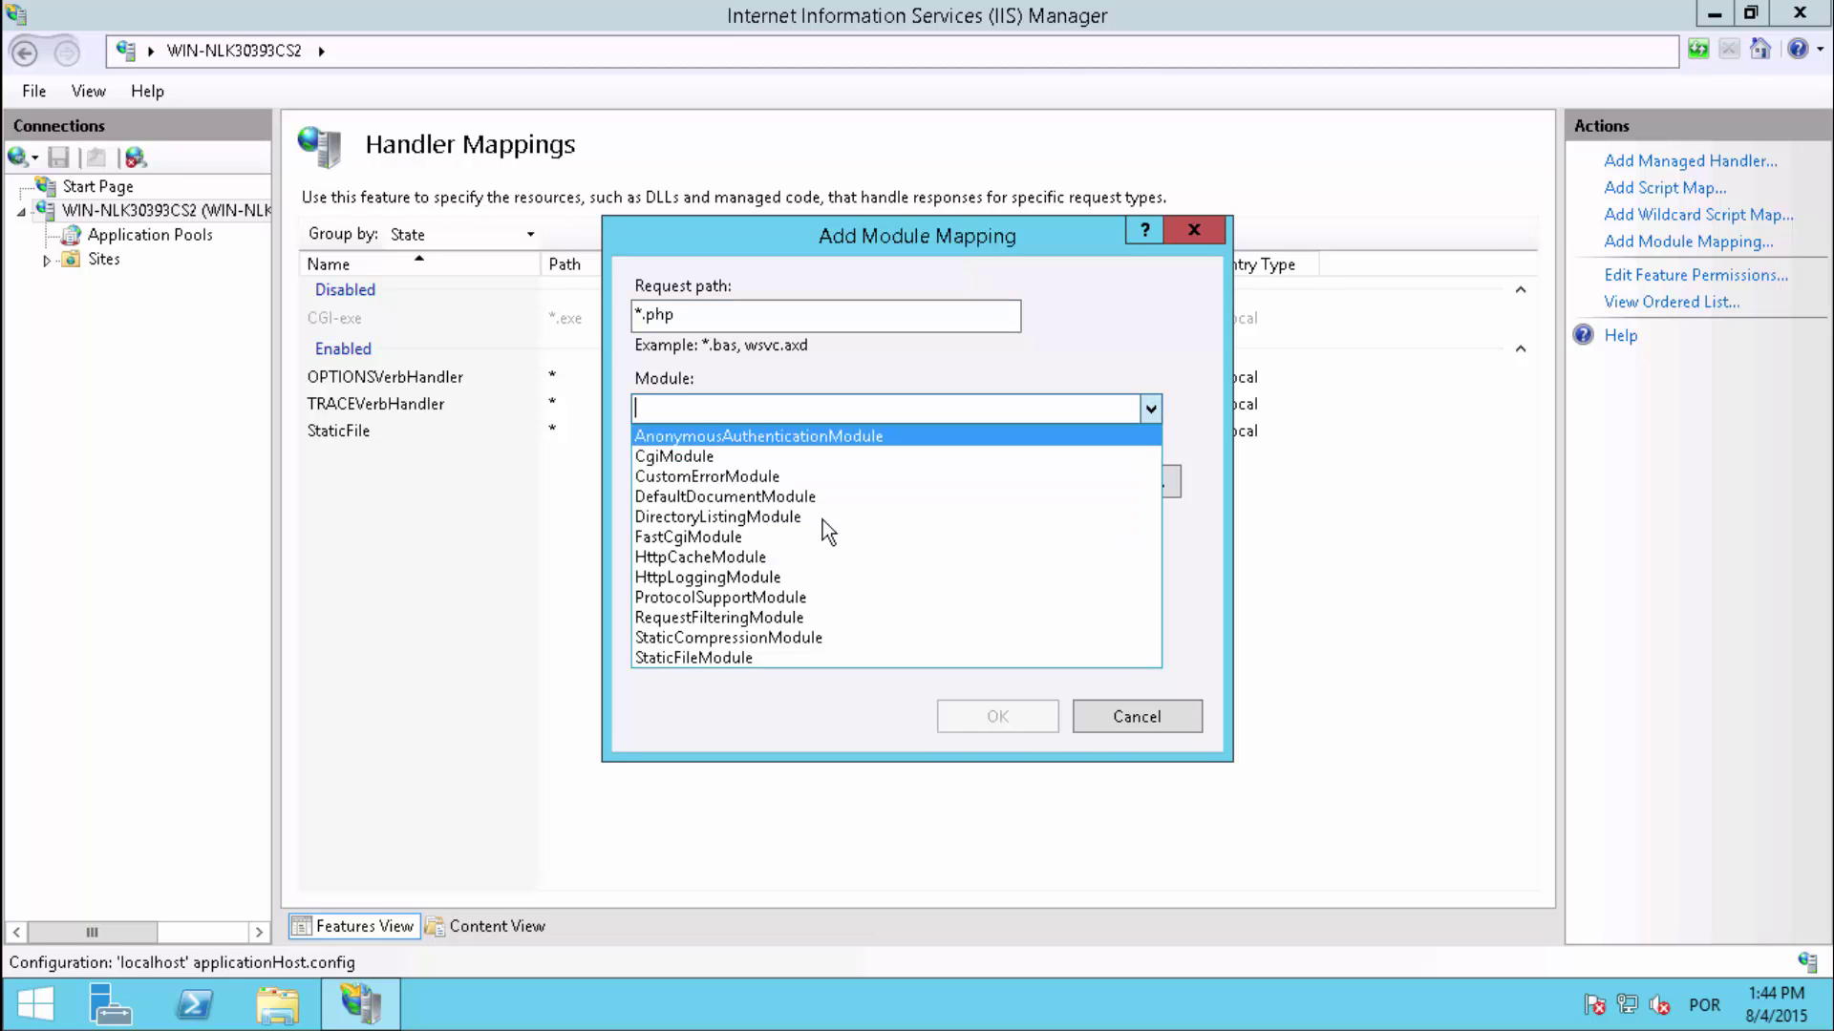
pyautogui.click(748, 538)
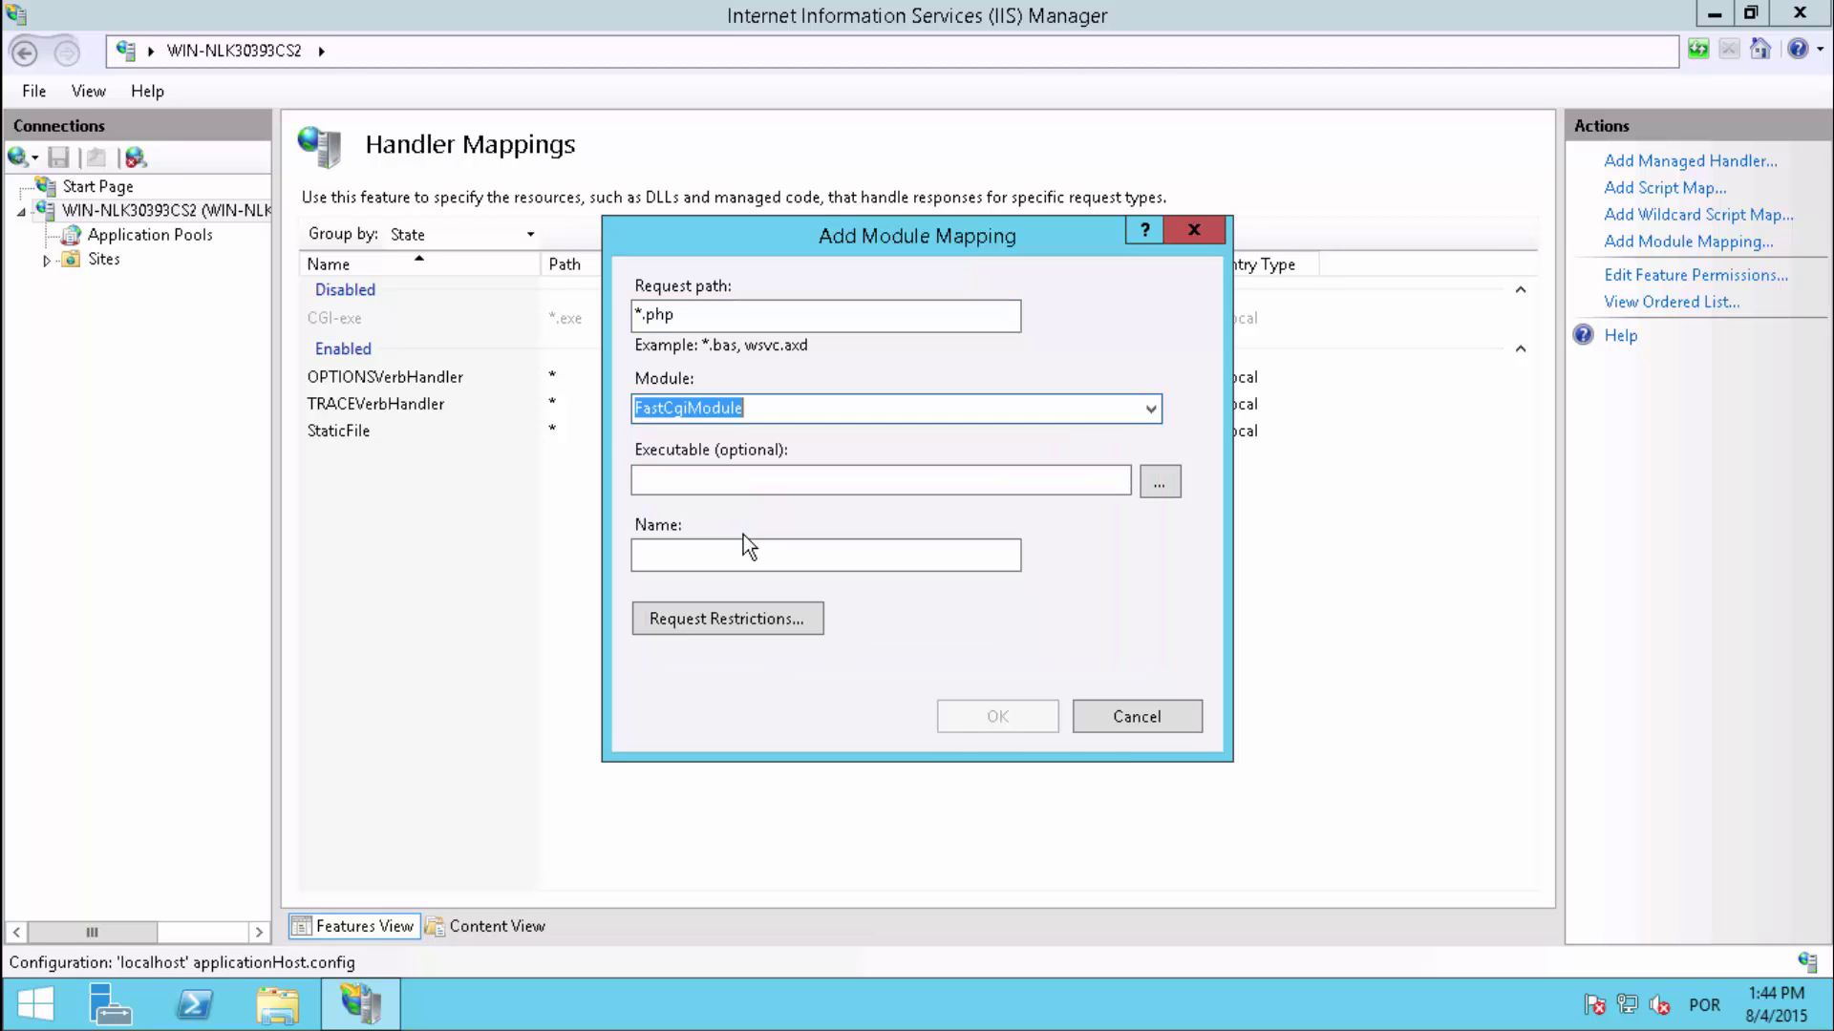
pyautogui.click(859, 478)
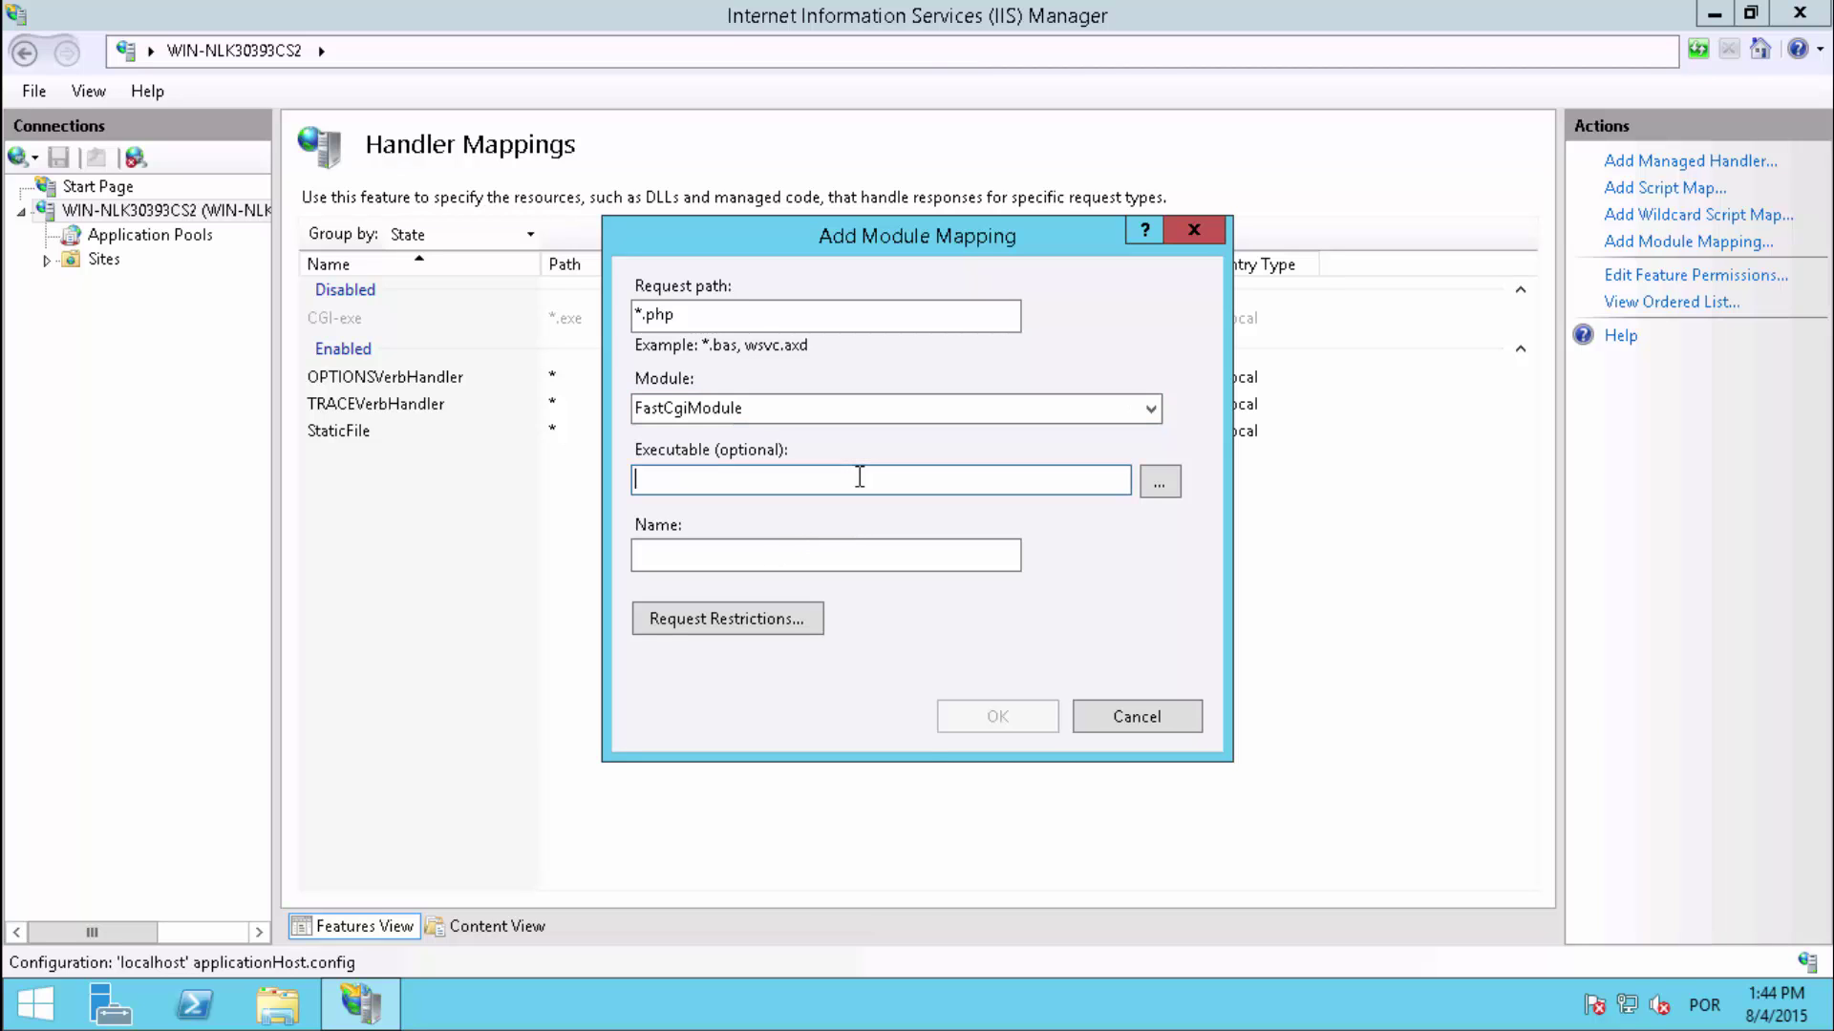
pyautogui.write('C:\\php\\php-cgi.exe')
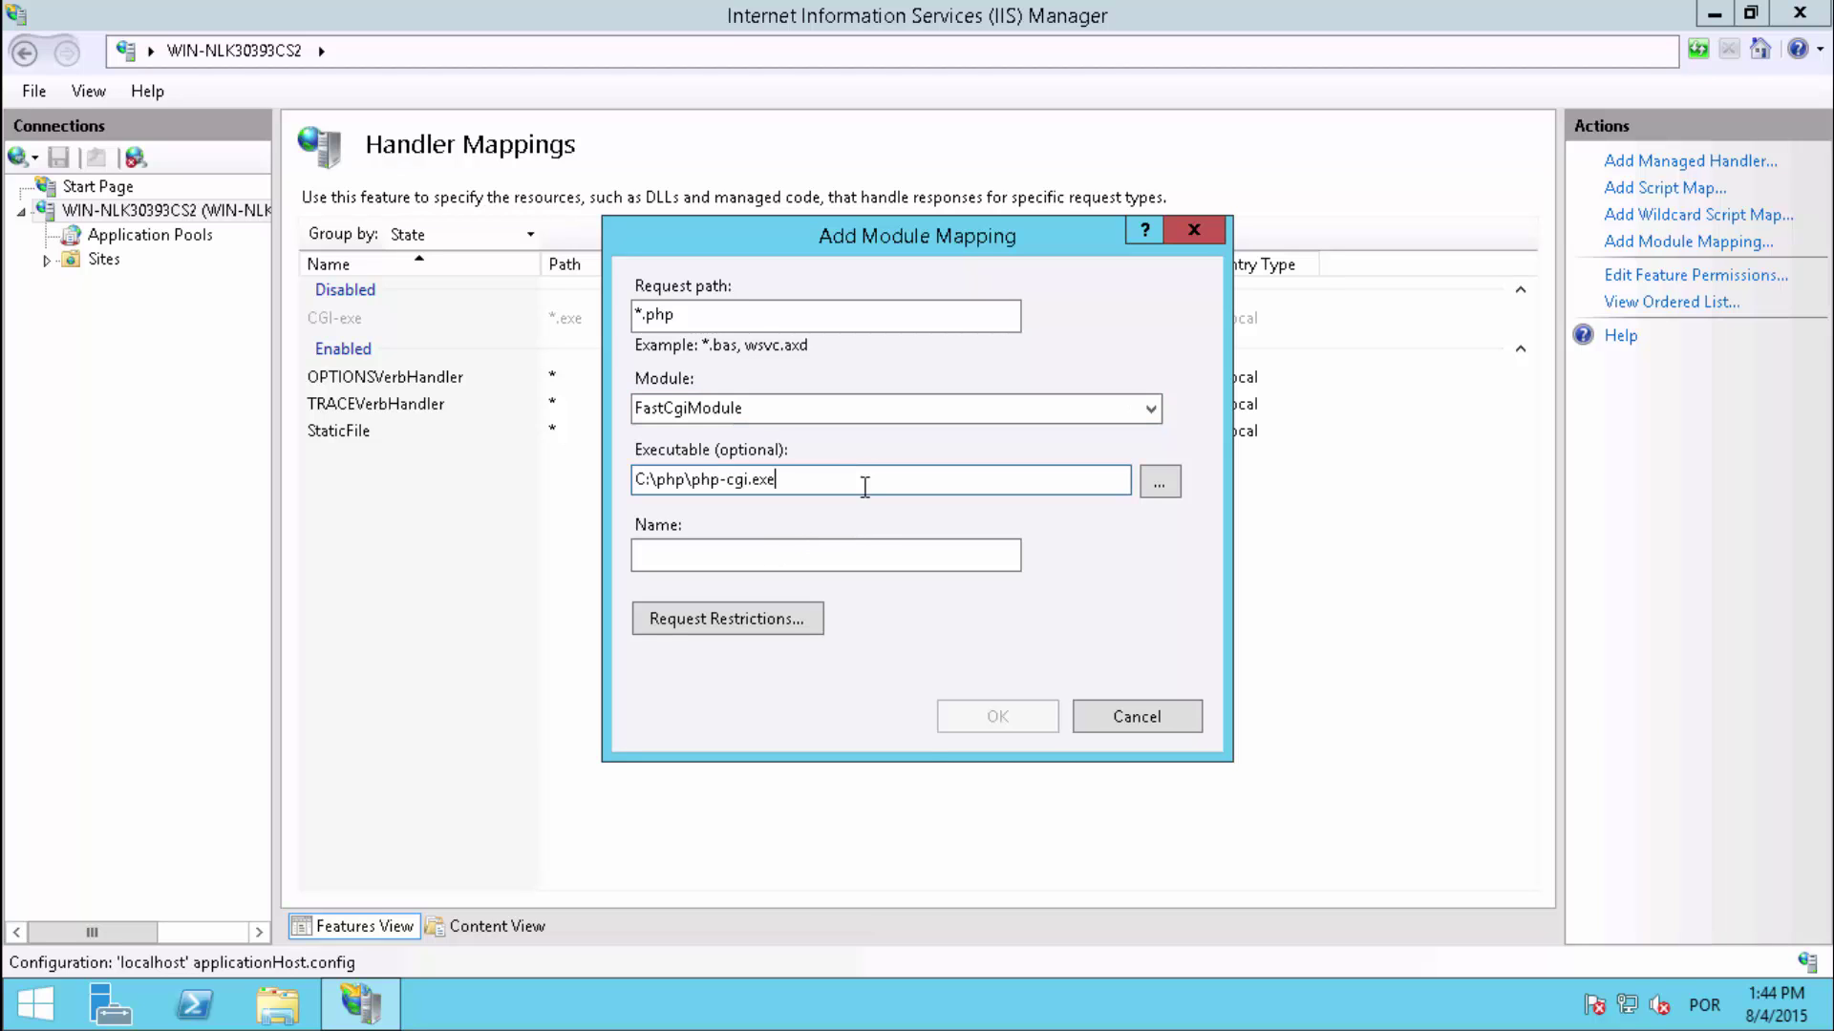
pyautogui.click(864, 554)
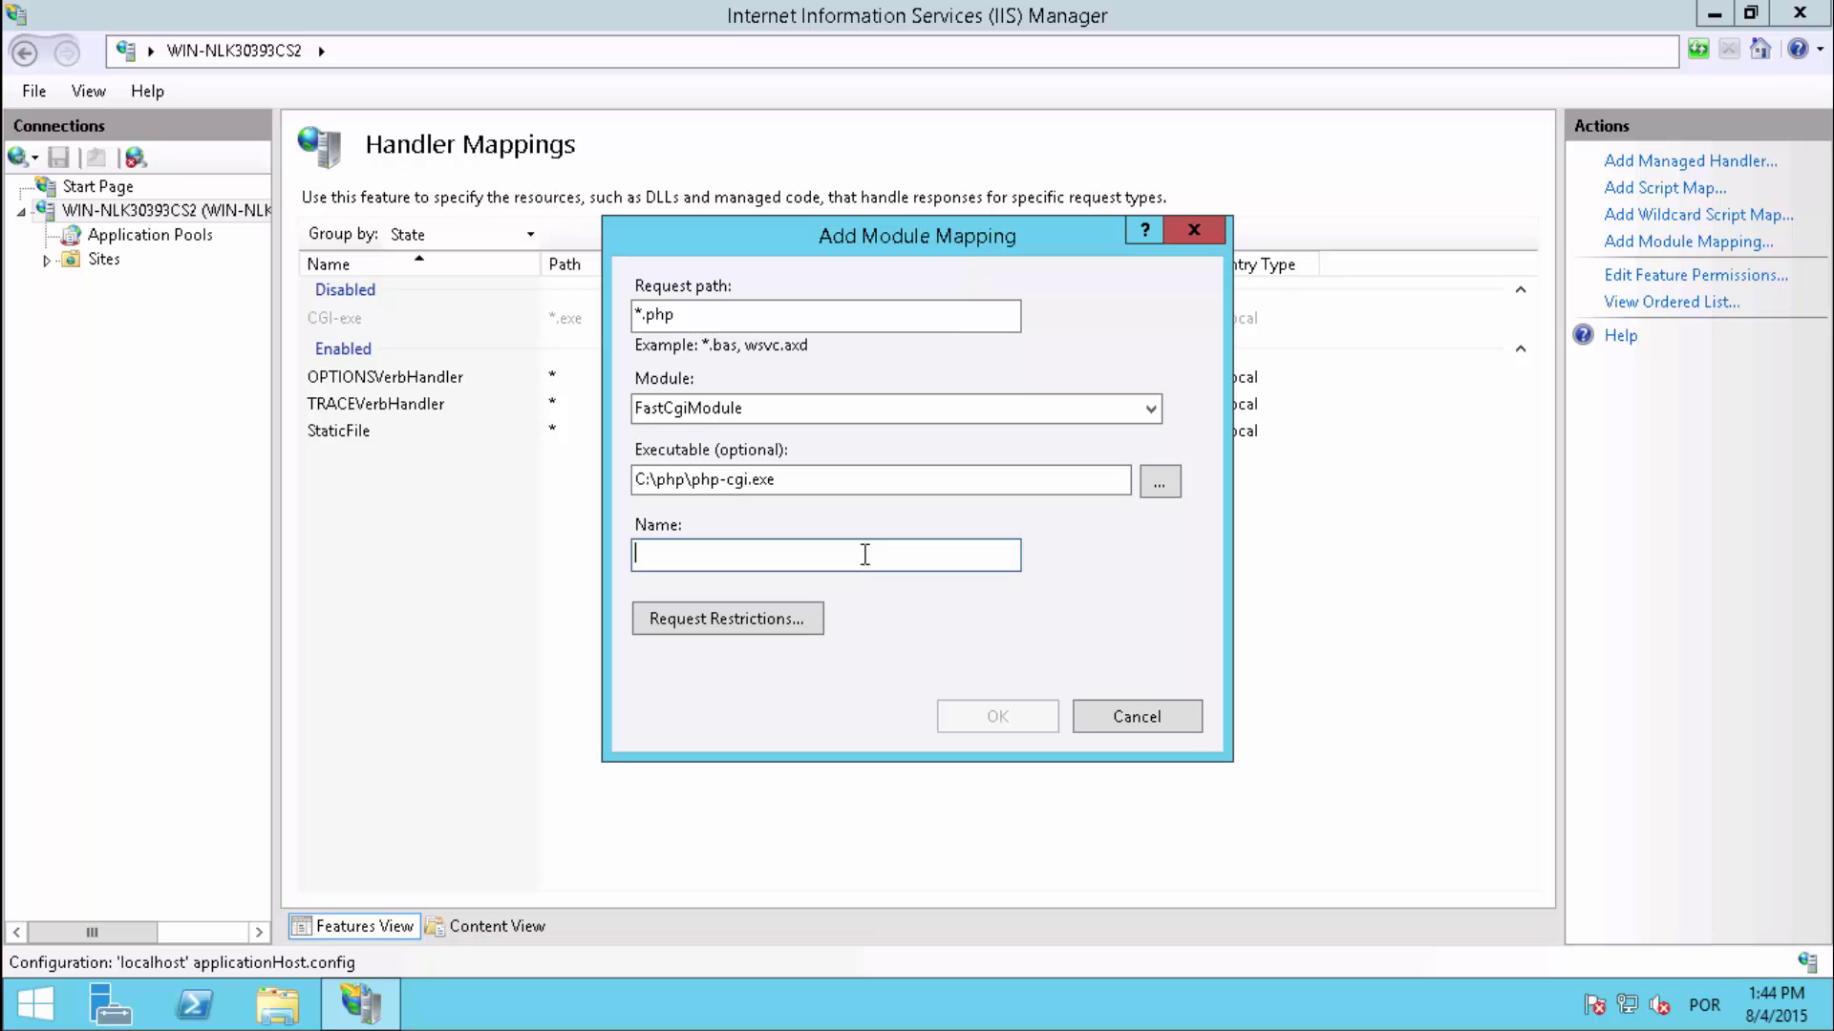
pyautogui.write('PHP')
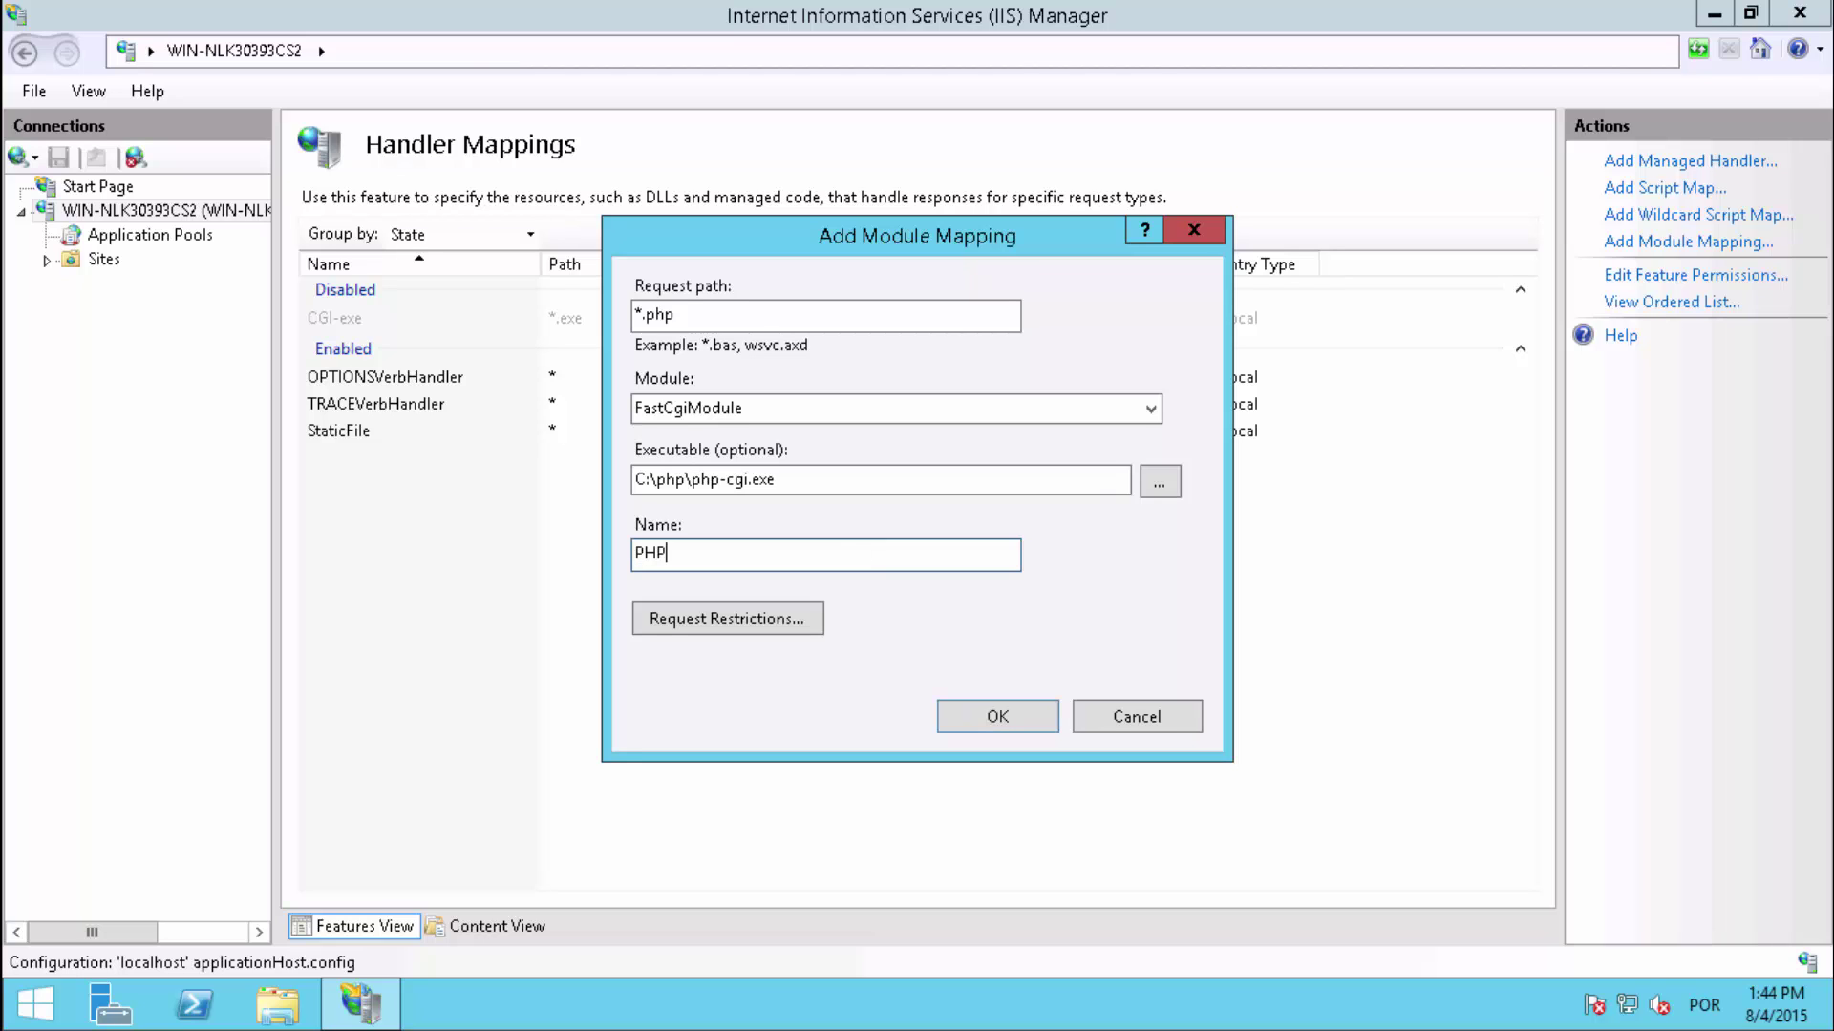
# Accept default request restrictions, save the mapping, and create the FastCGI application.
pyautogui.click(722, 620)
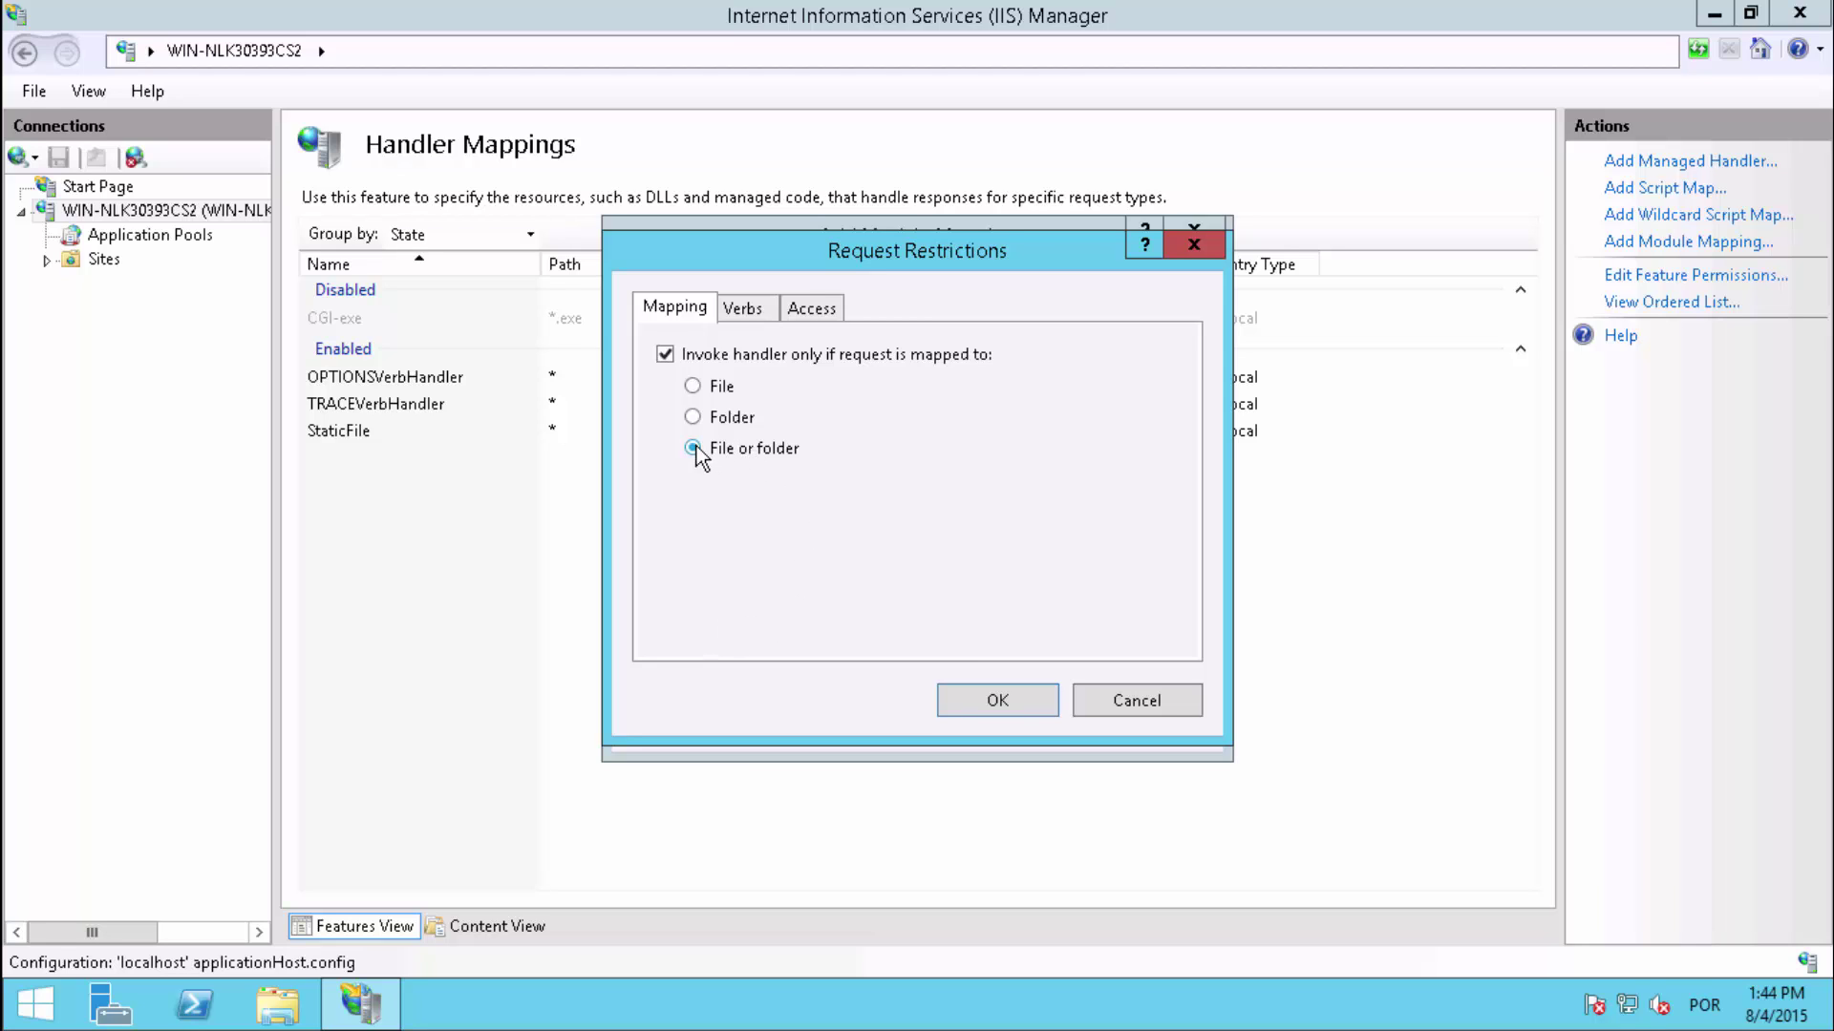
pyautogui.click(983, 718)
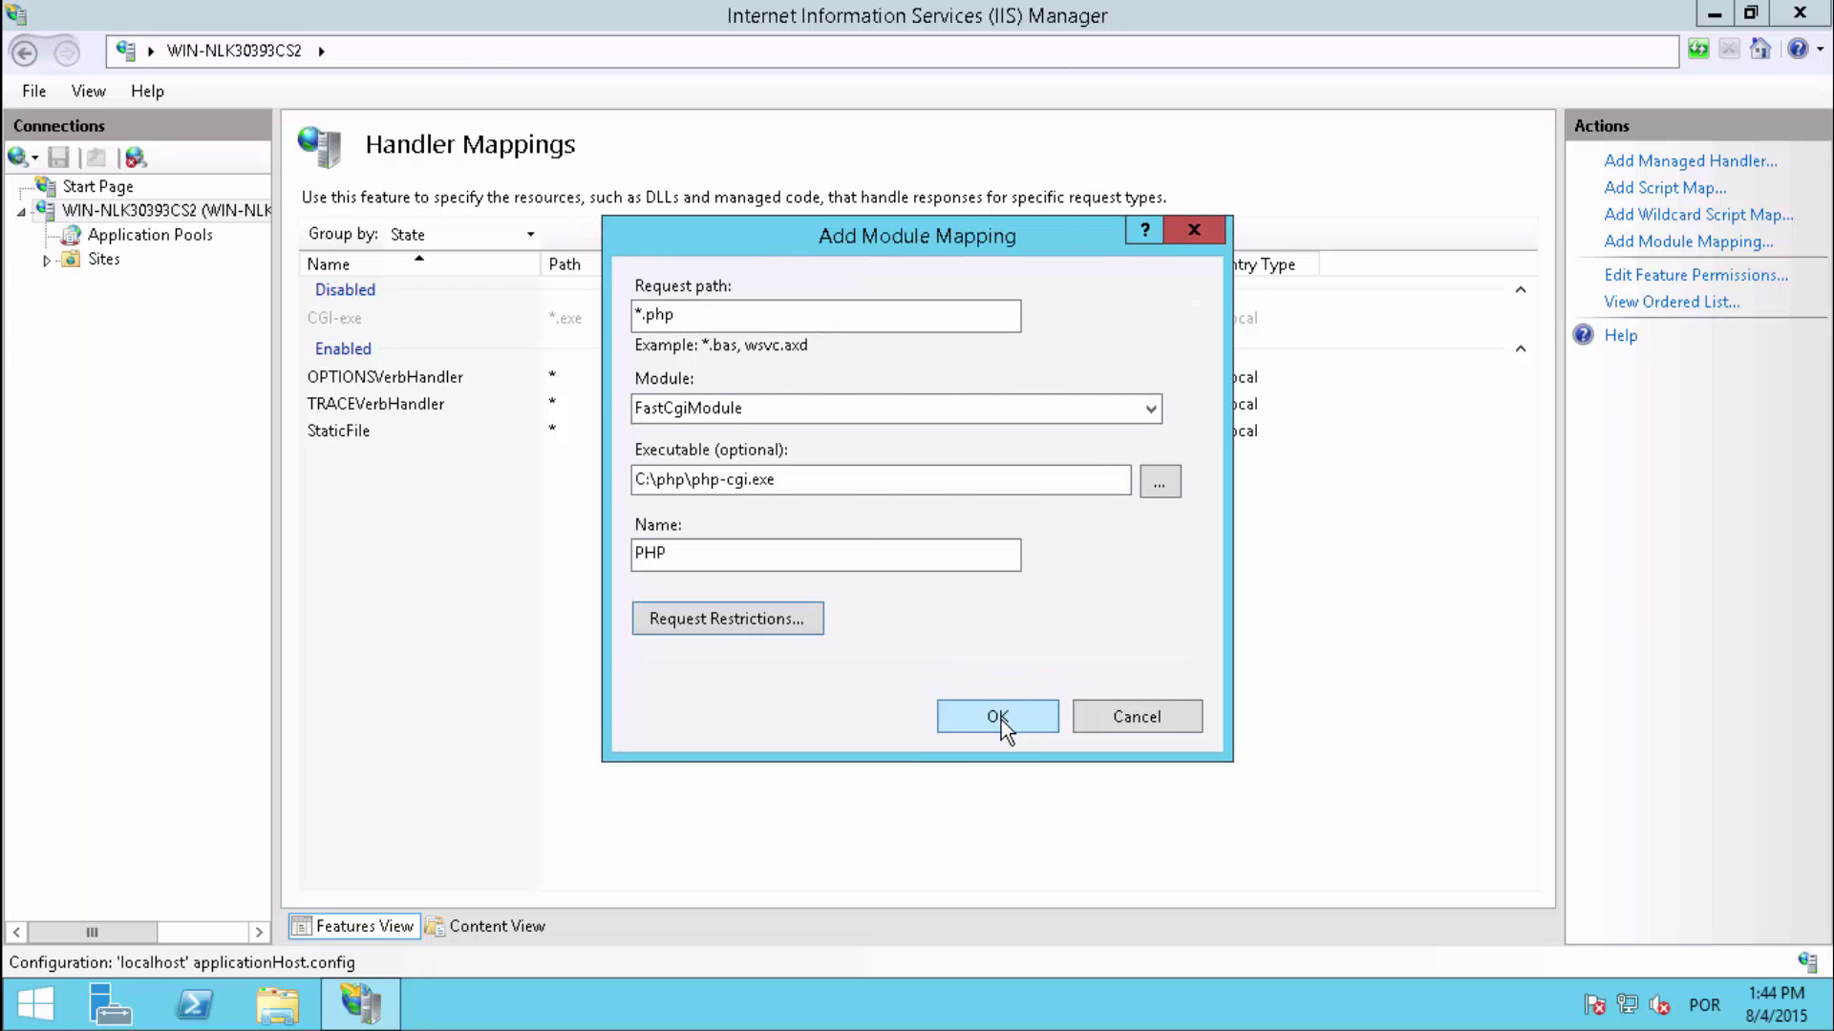
pyautogui.click(1001, 720)
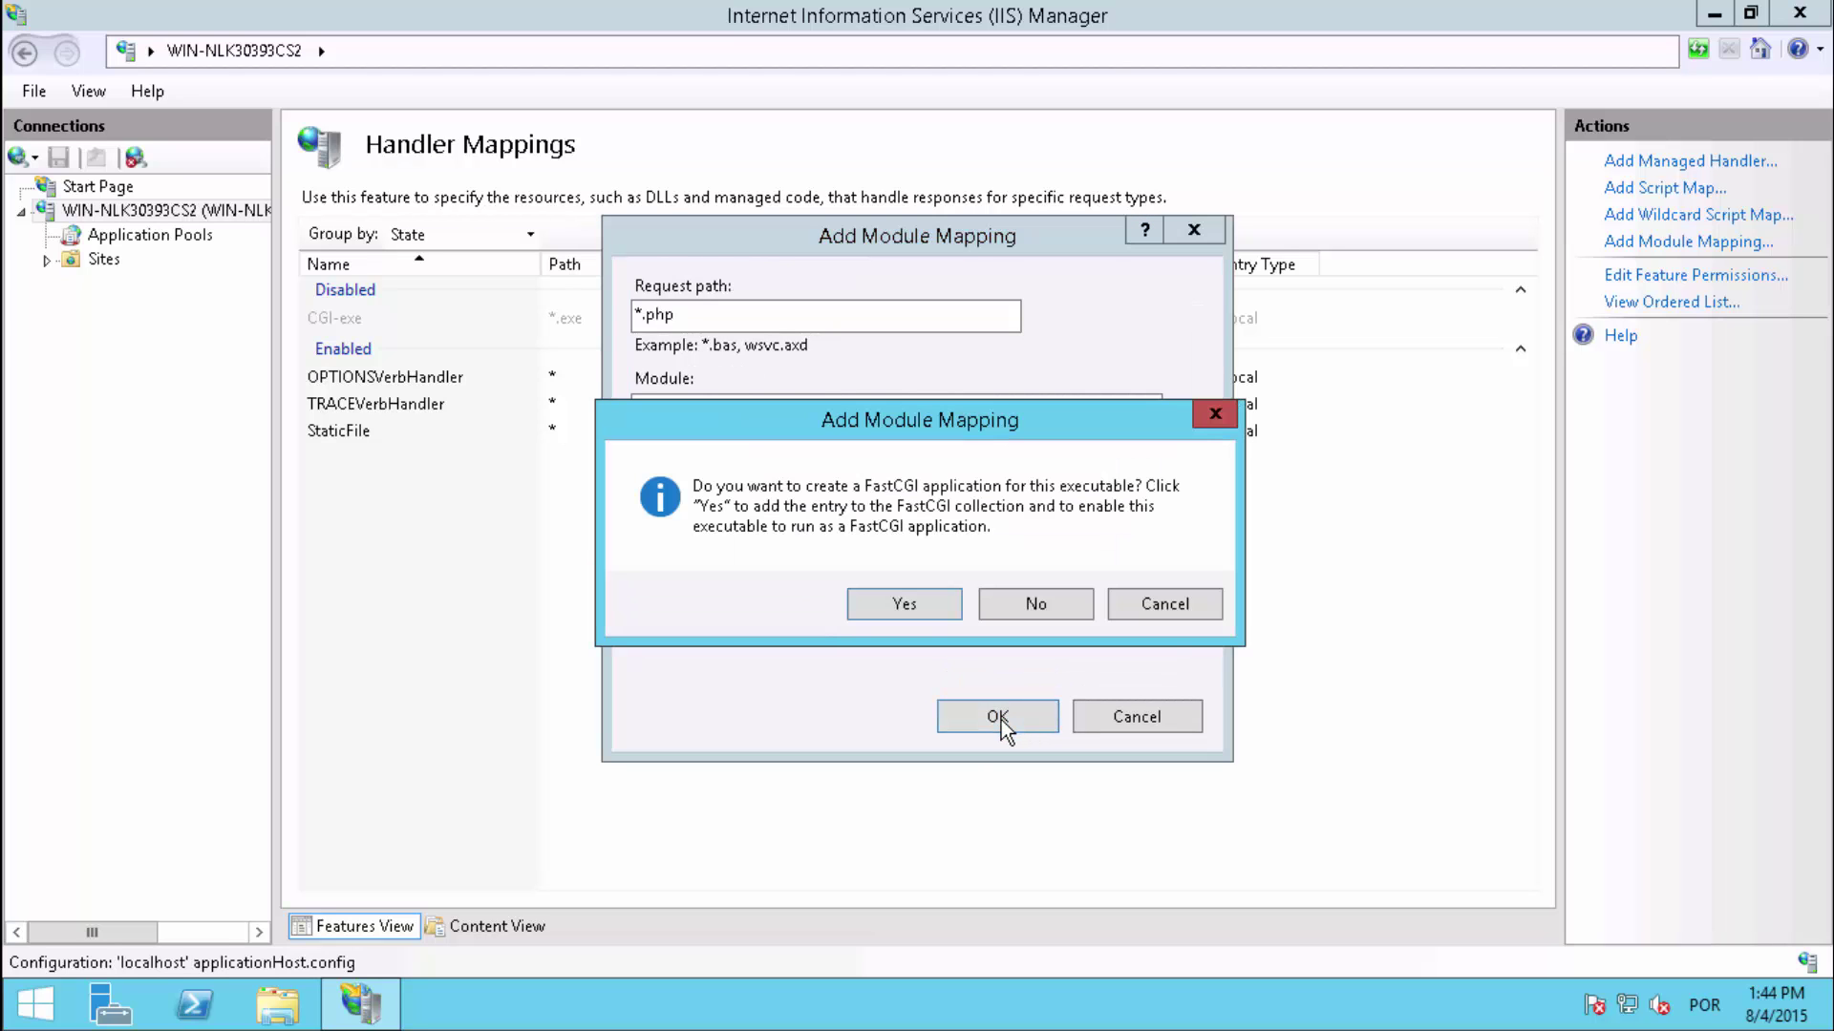
pyautogui.click(890, 612)
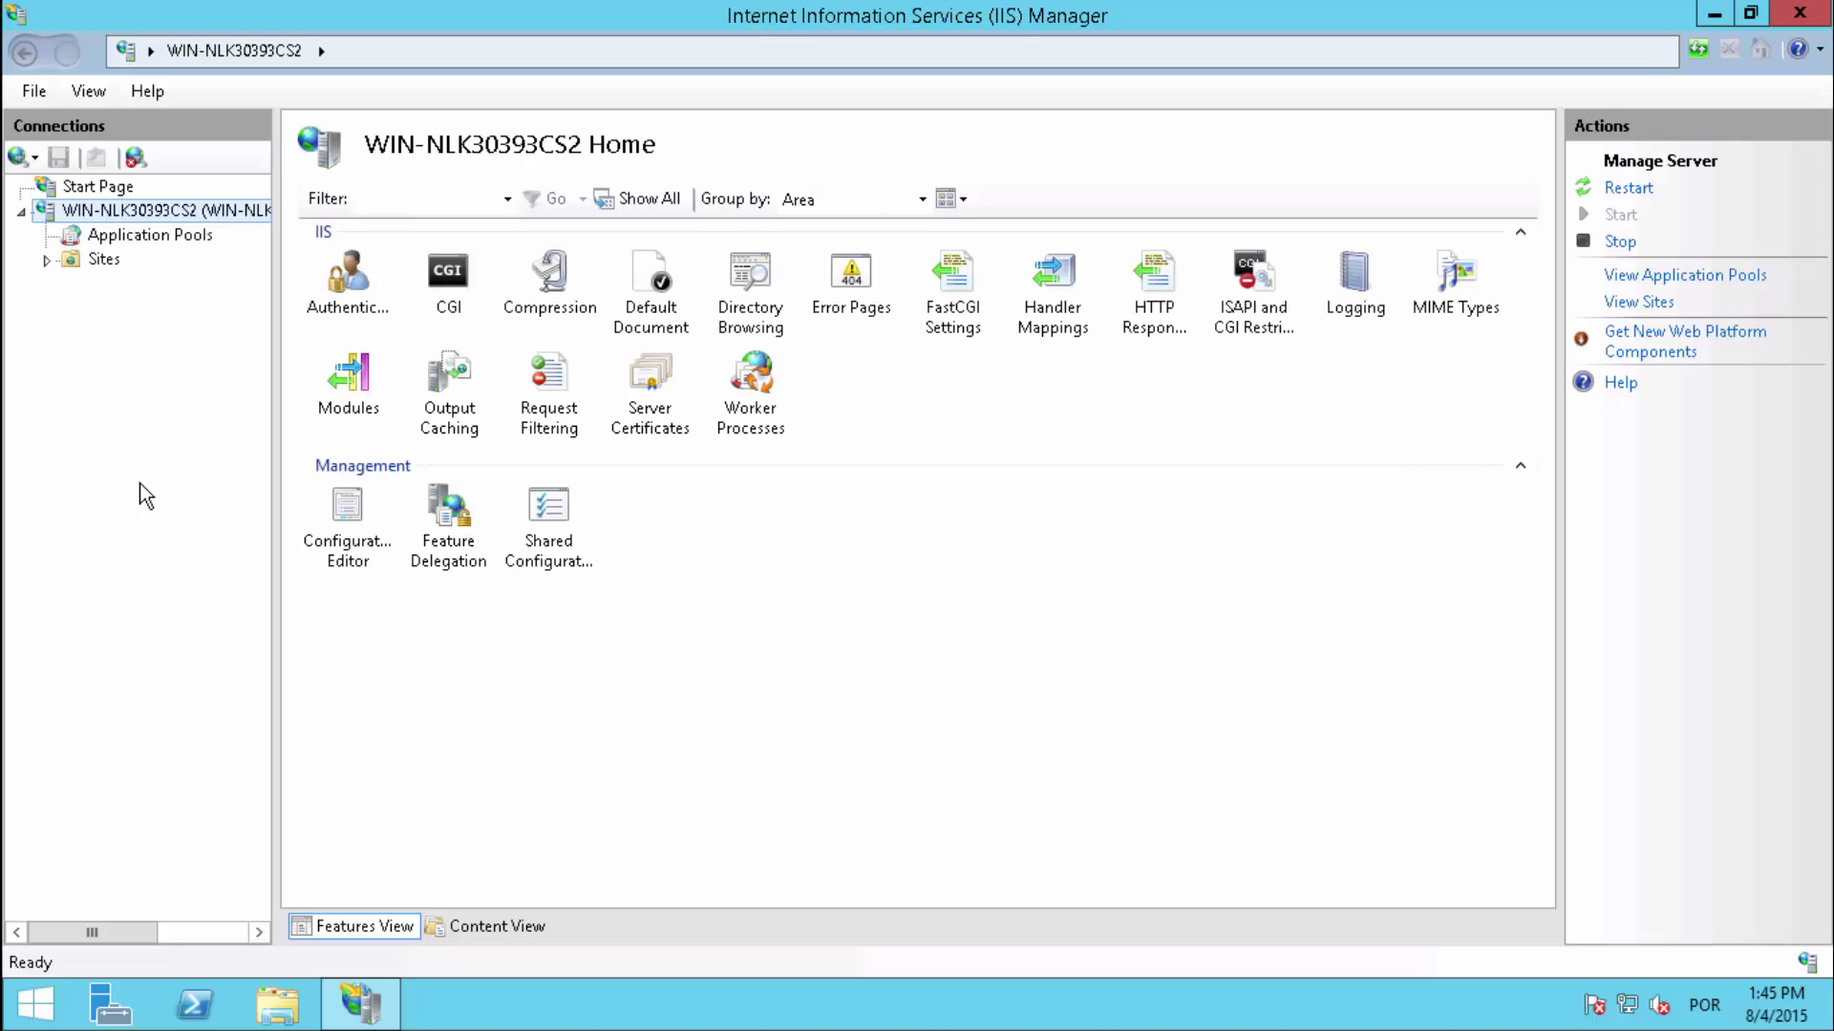
# Add index.php to the server's Default Document list.
pyautogui.click(648, 283)
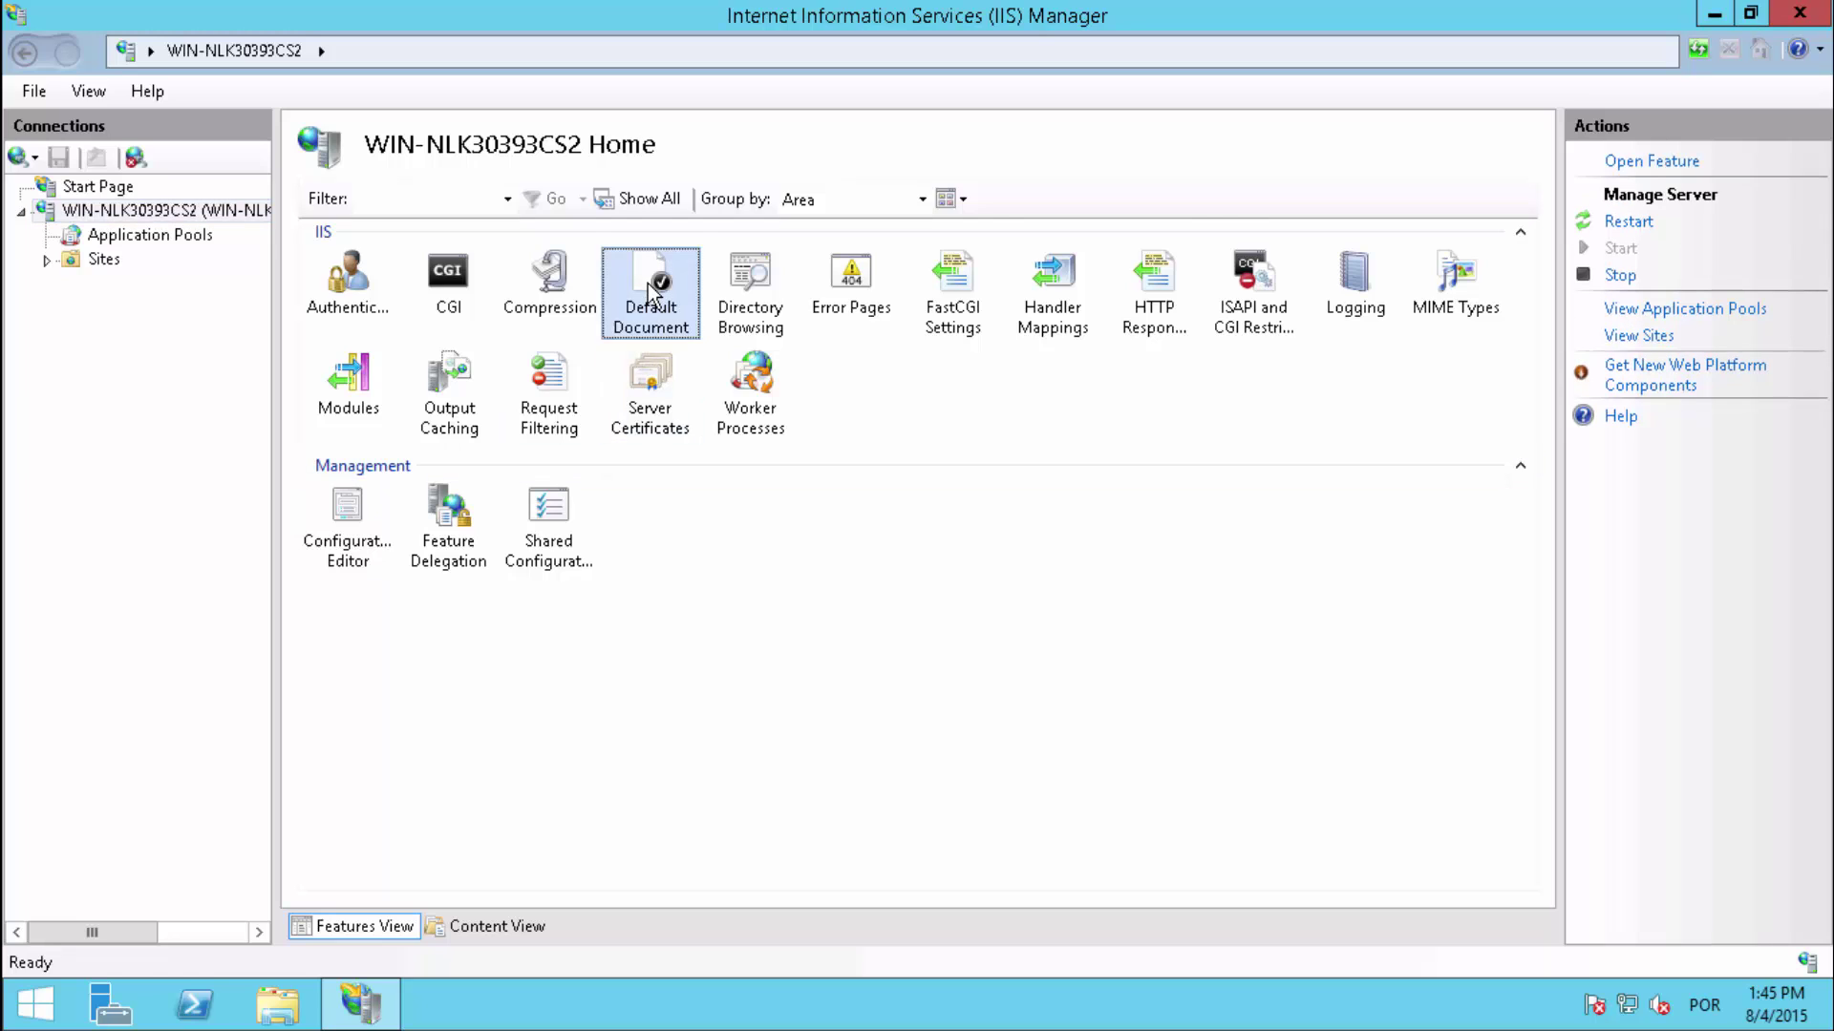
pyautogui.doubleClick(647, 284)
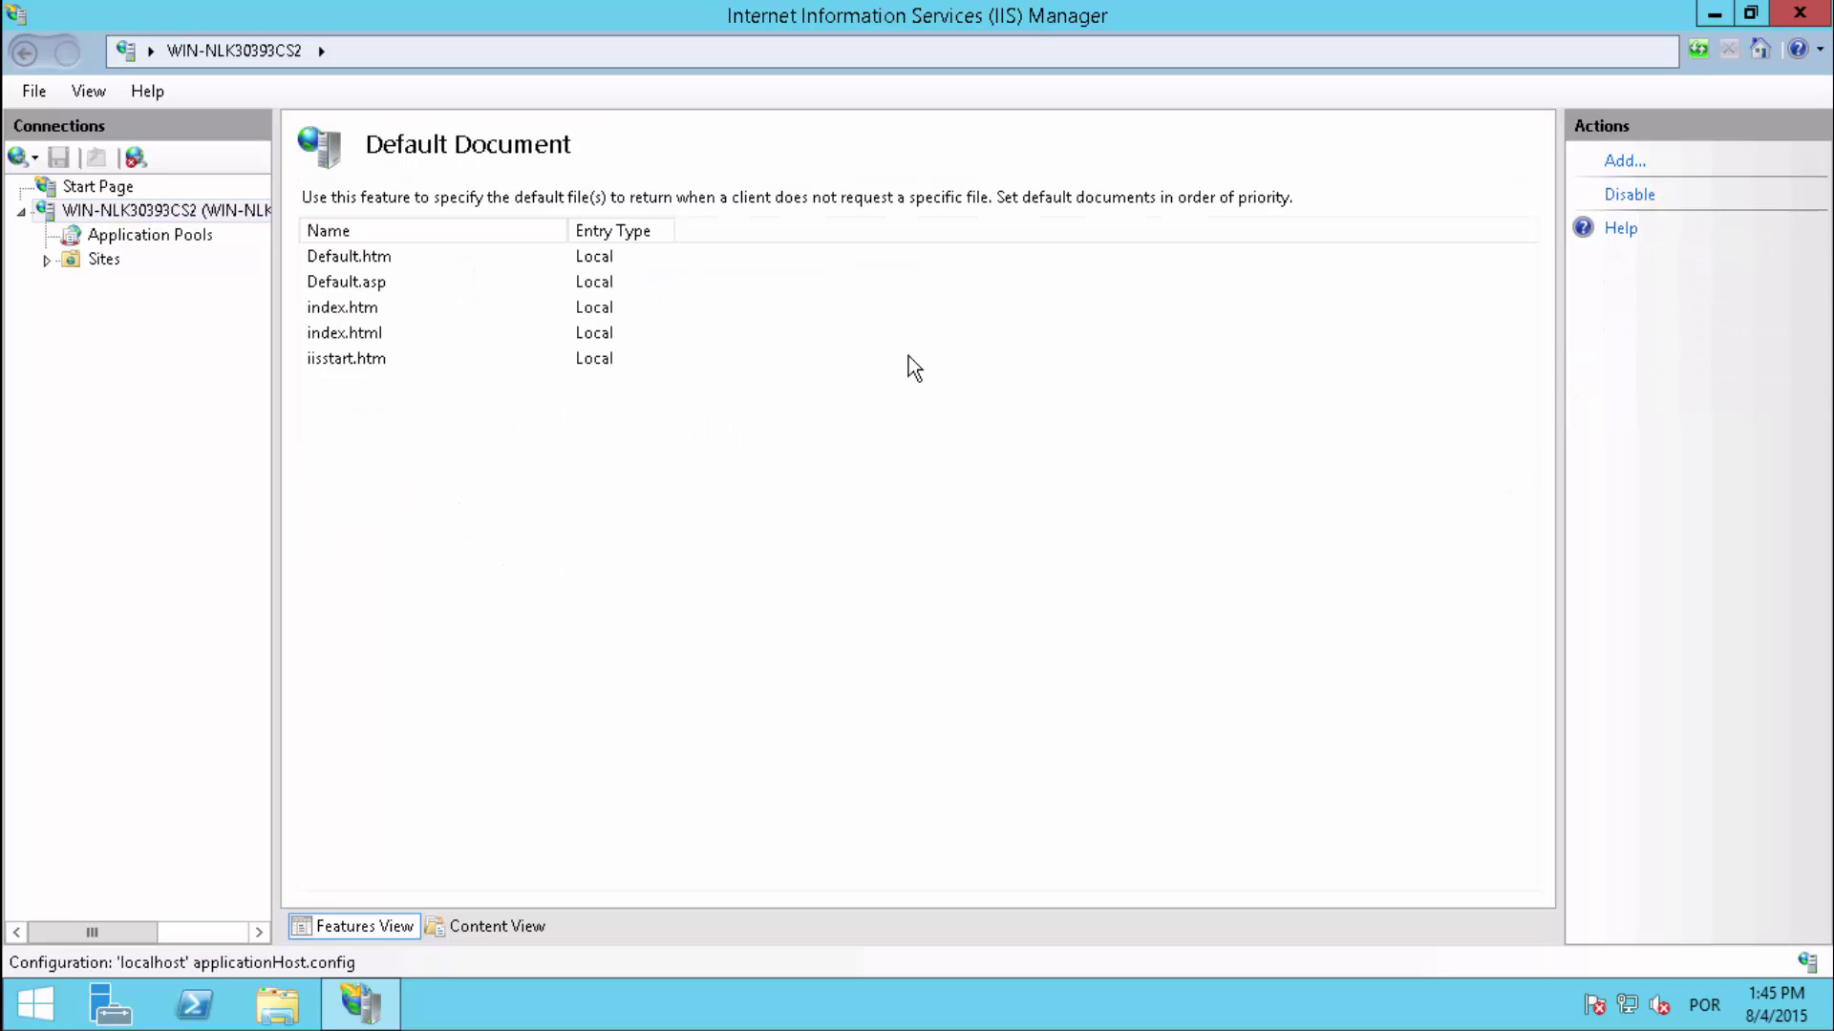
pyautogui.click(1643, 165)
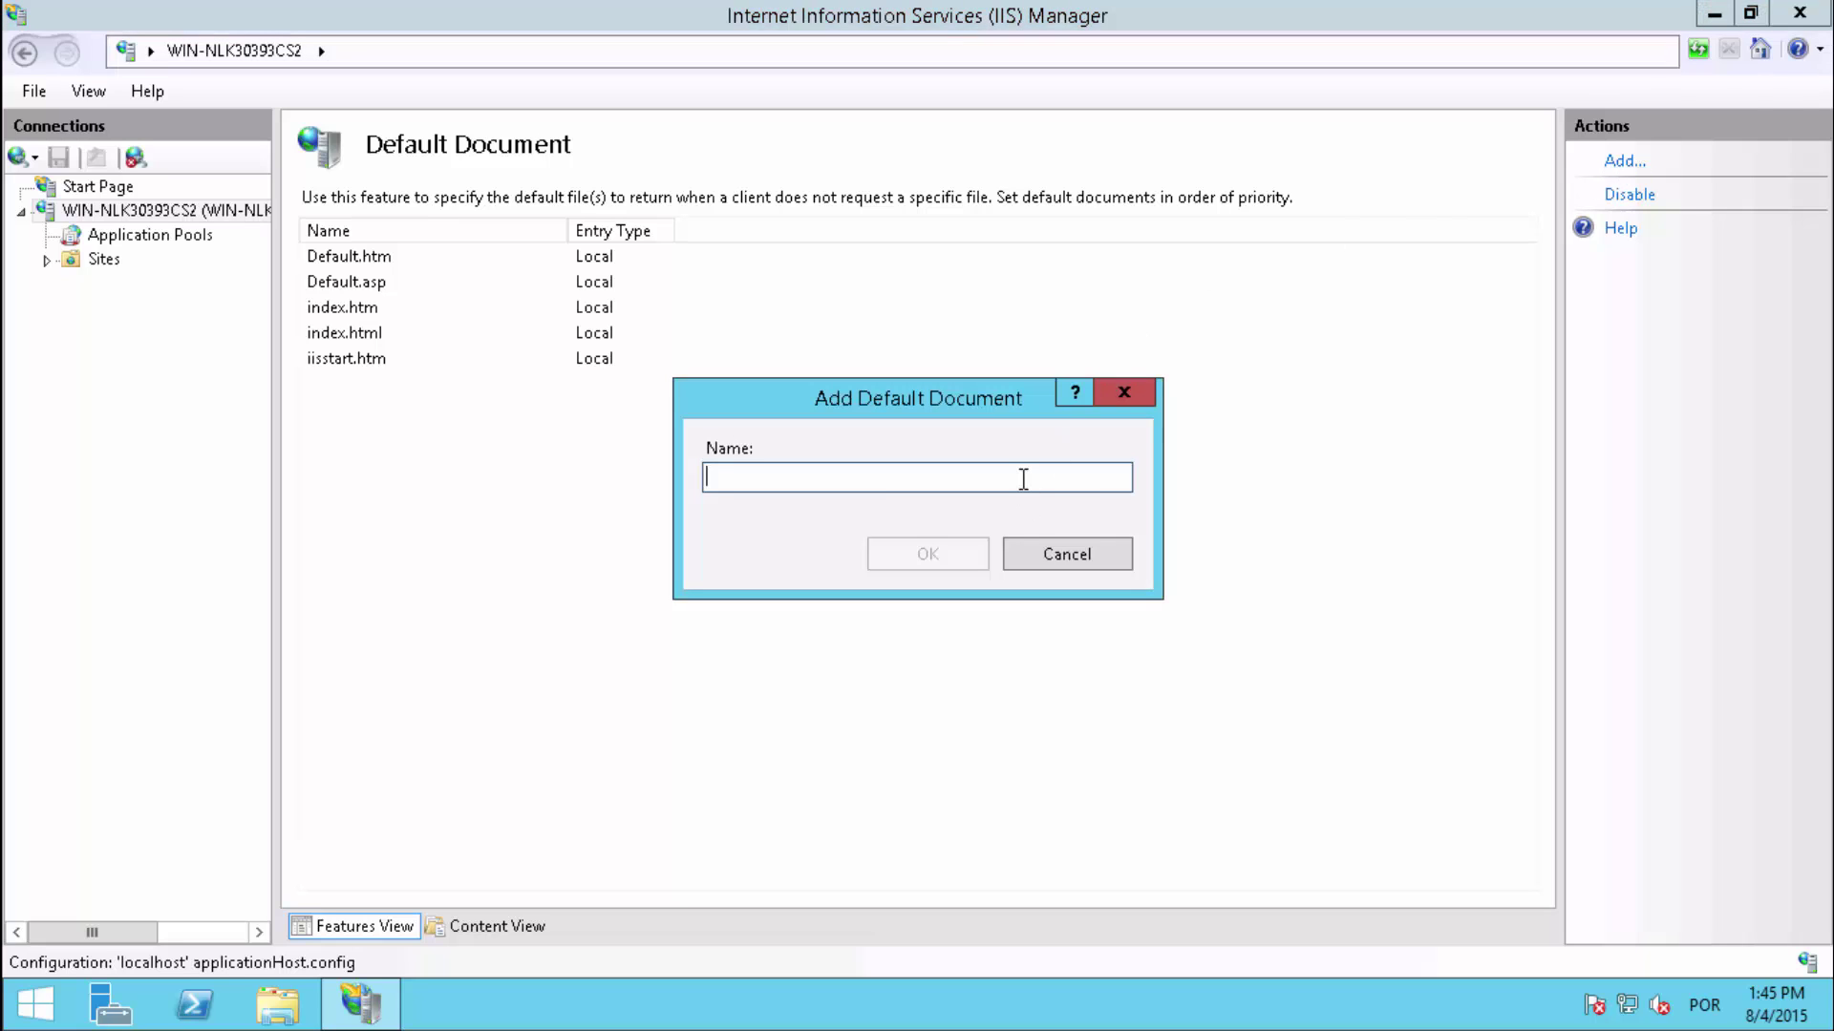
pyautogui.write('index.php')
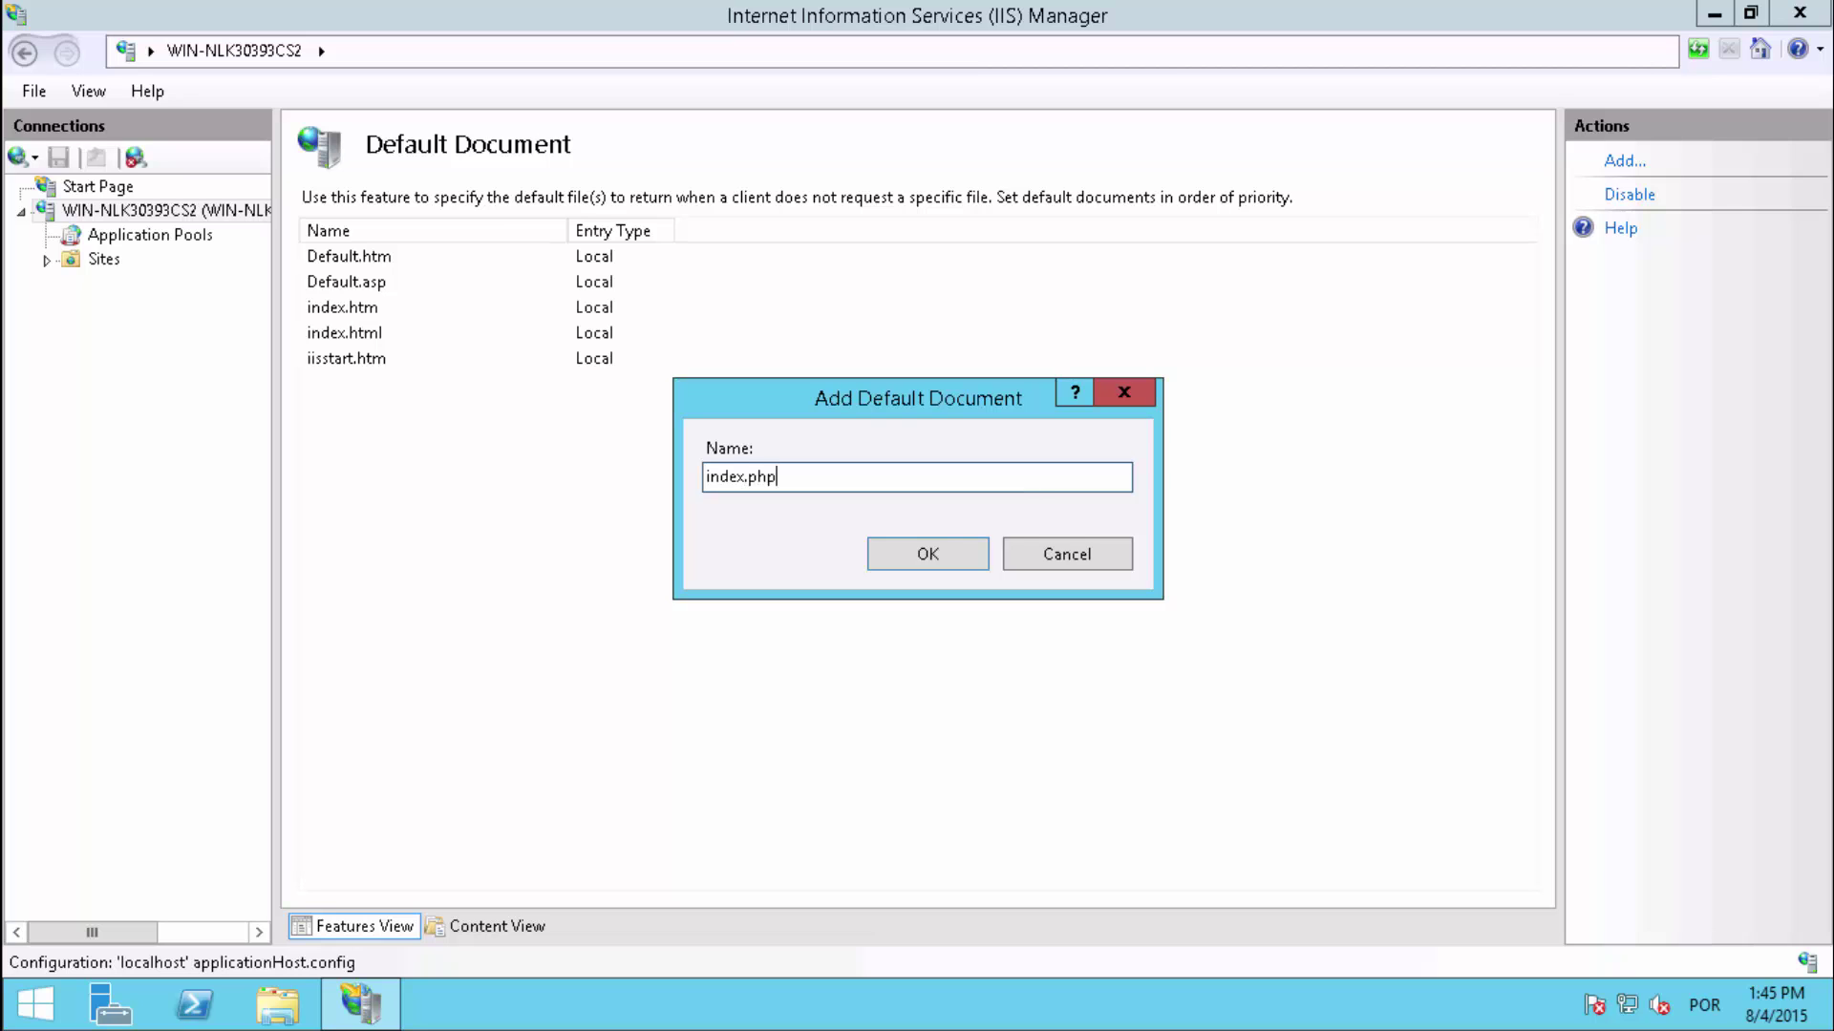
pyautogui.click(927, 554)
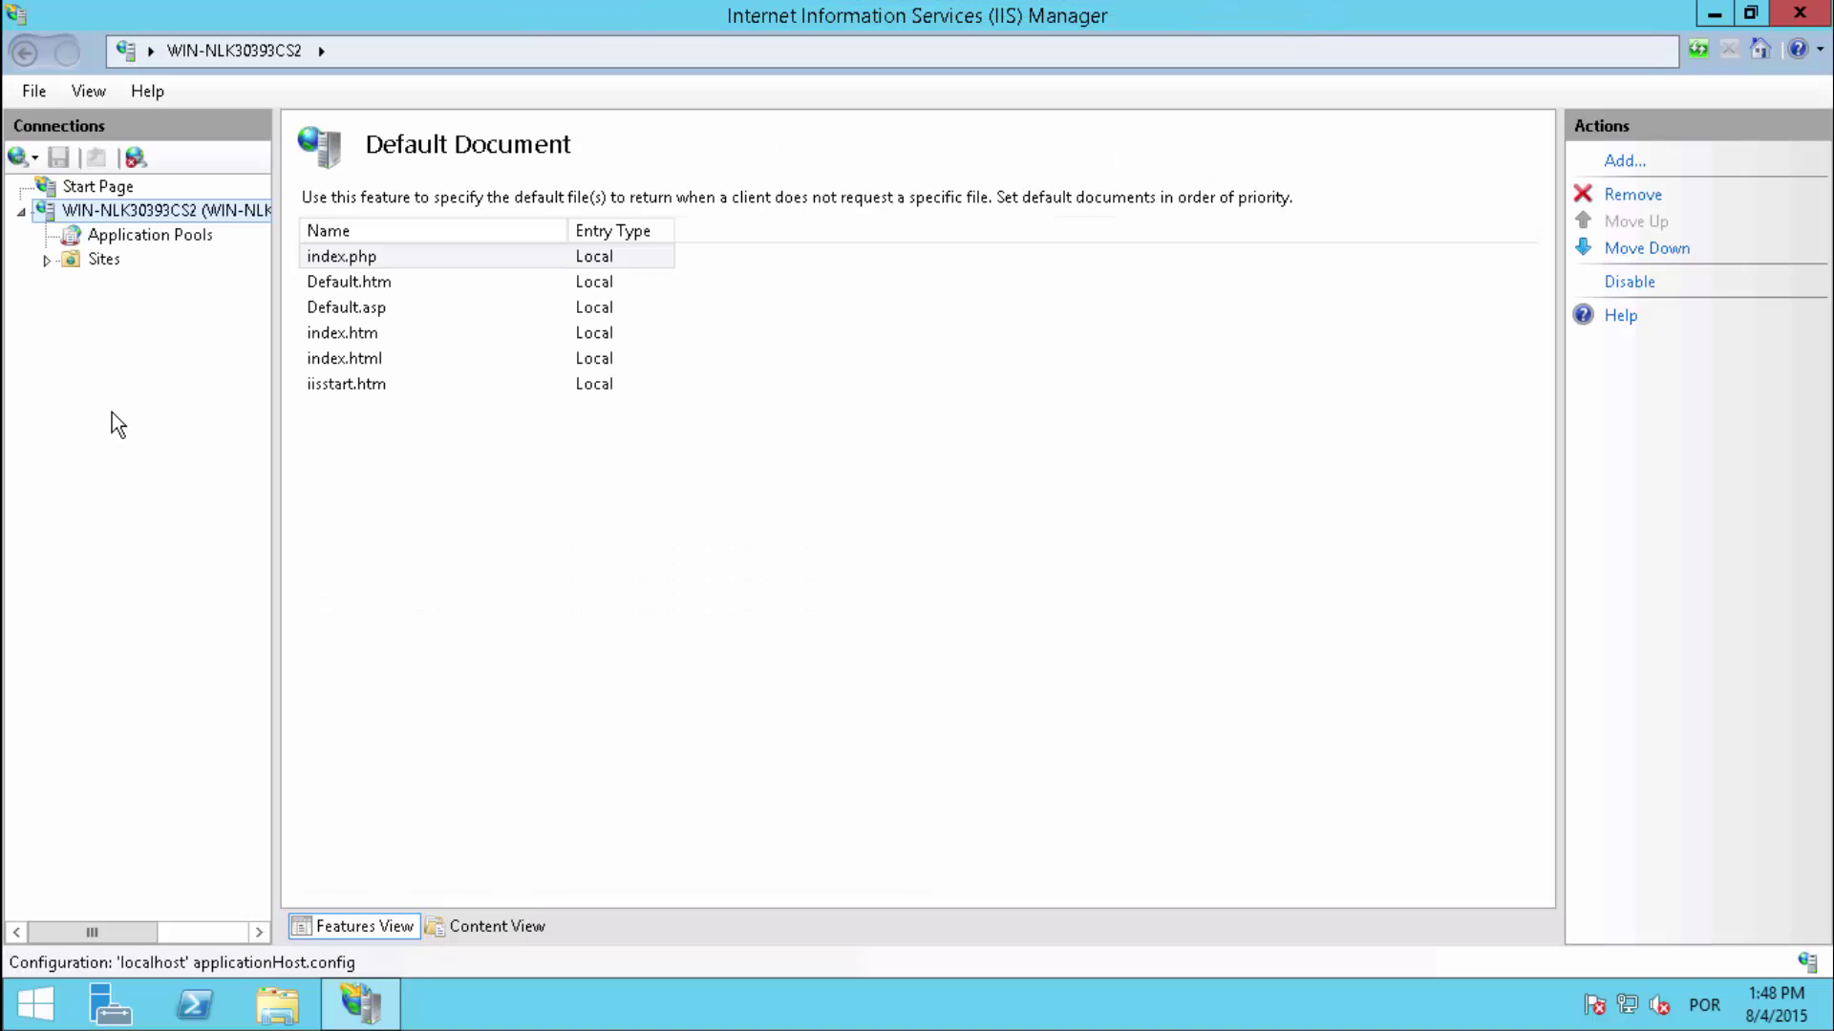
# Restart the web server by stopping and then starting the server node.
pyautogui.rightClick(118, 211)
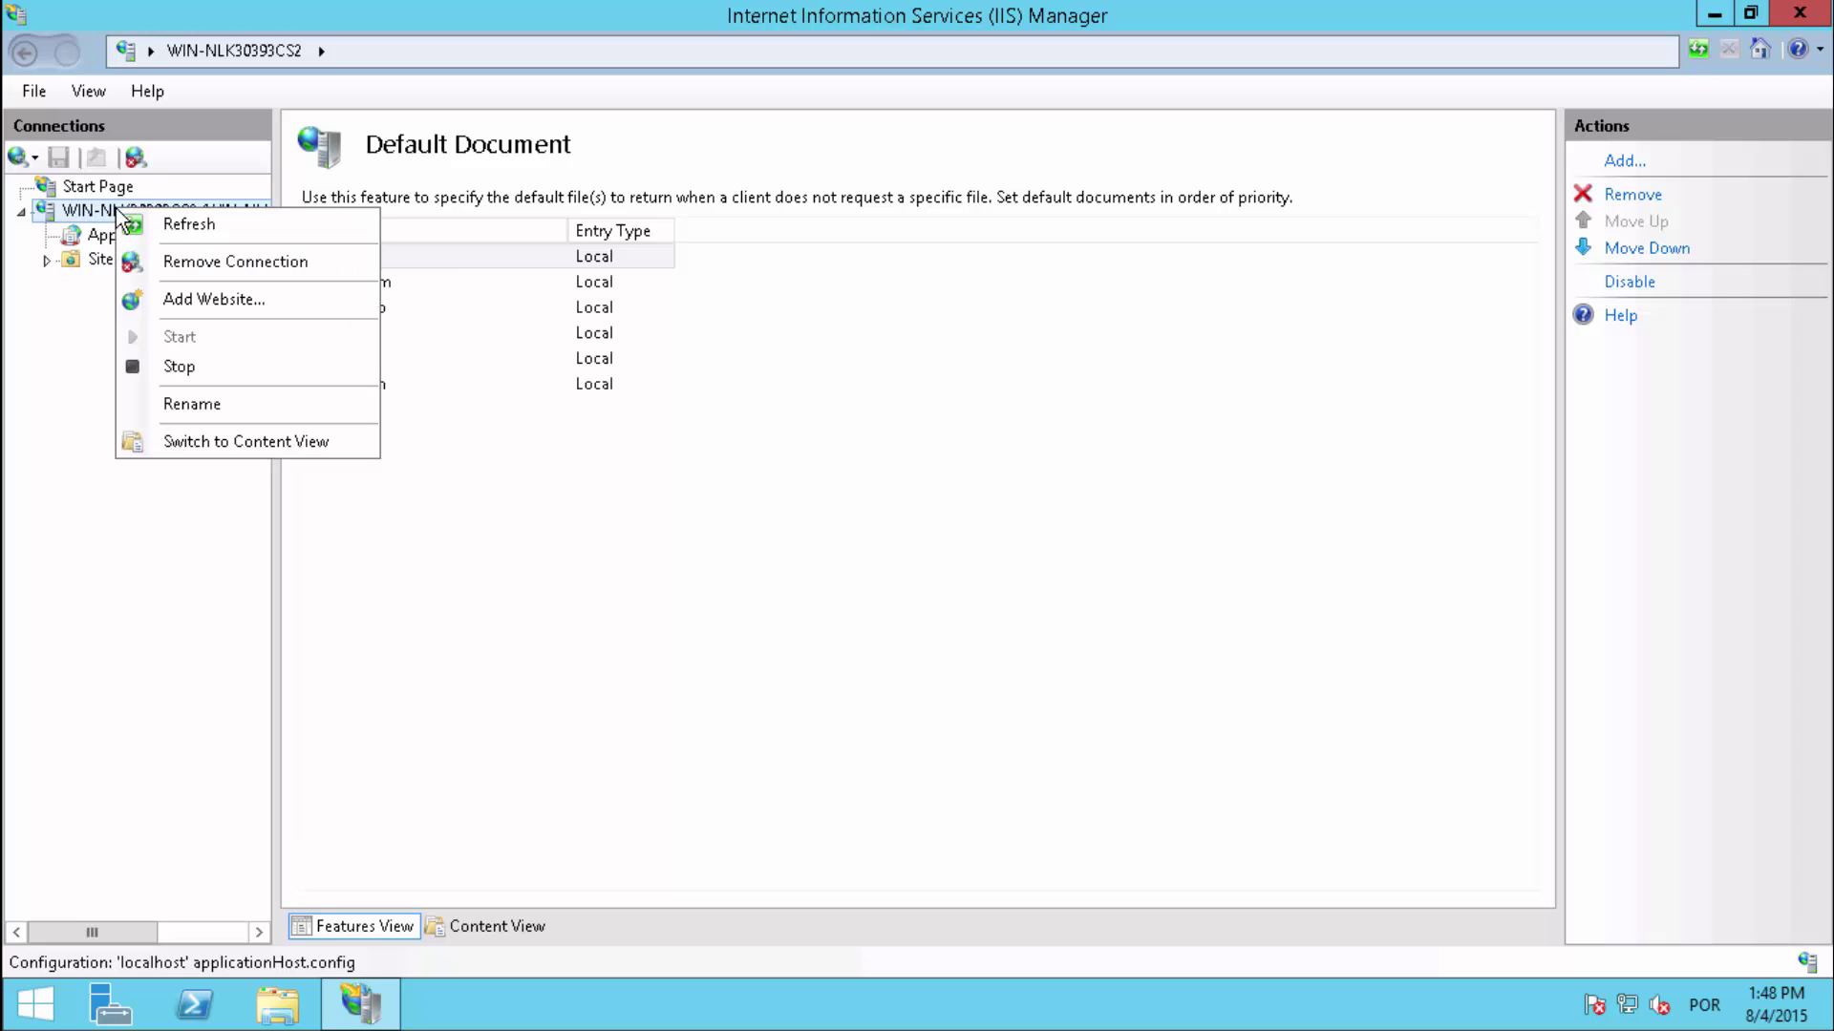
pyautogui.click(179, 367)
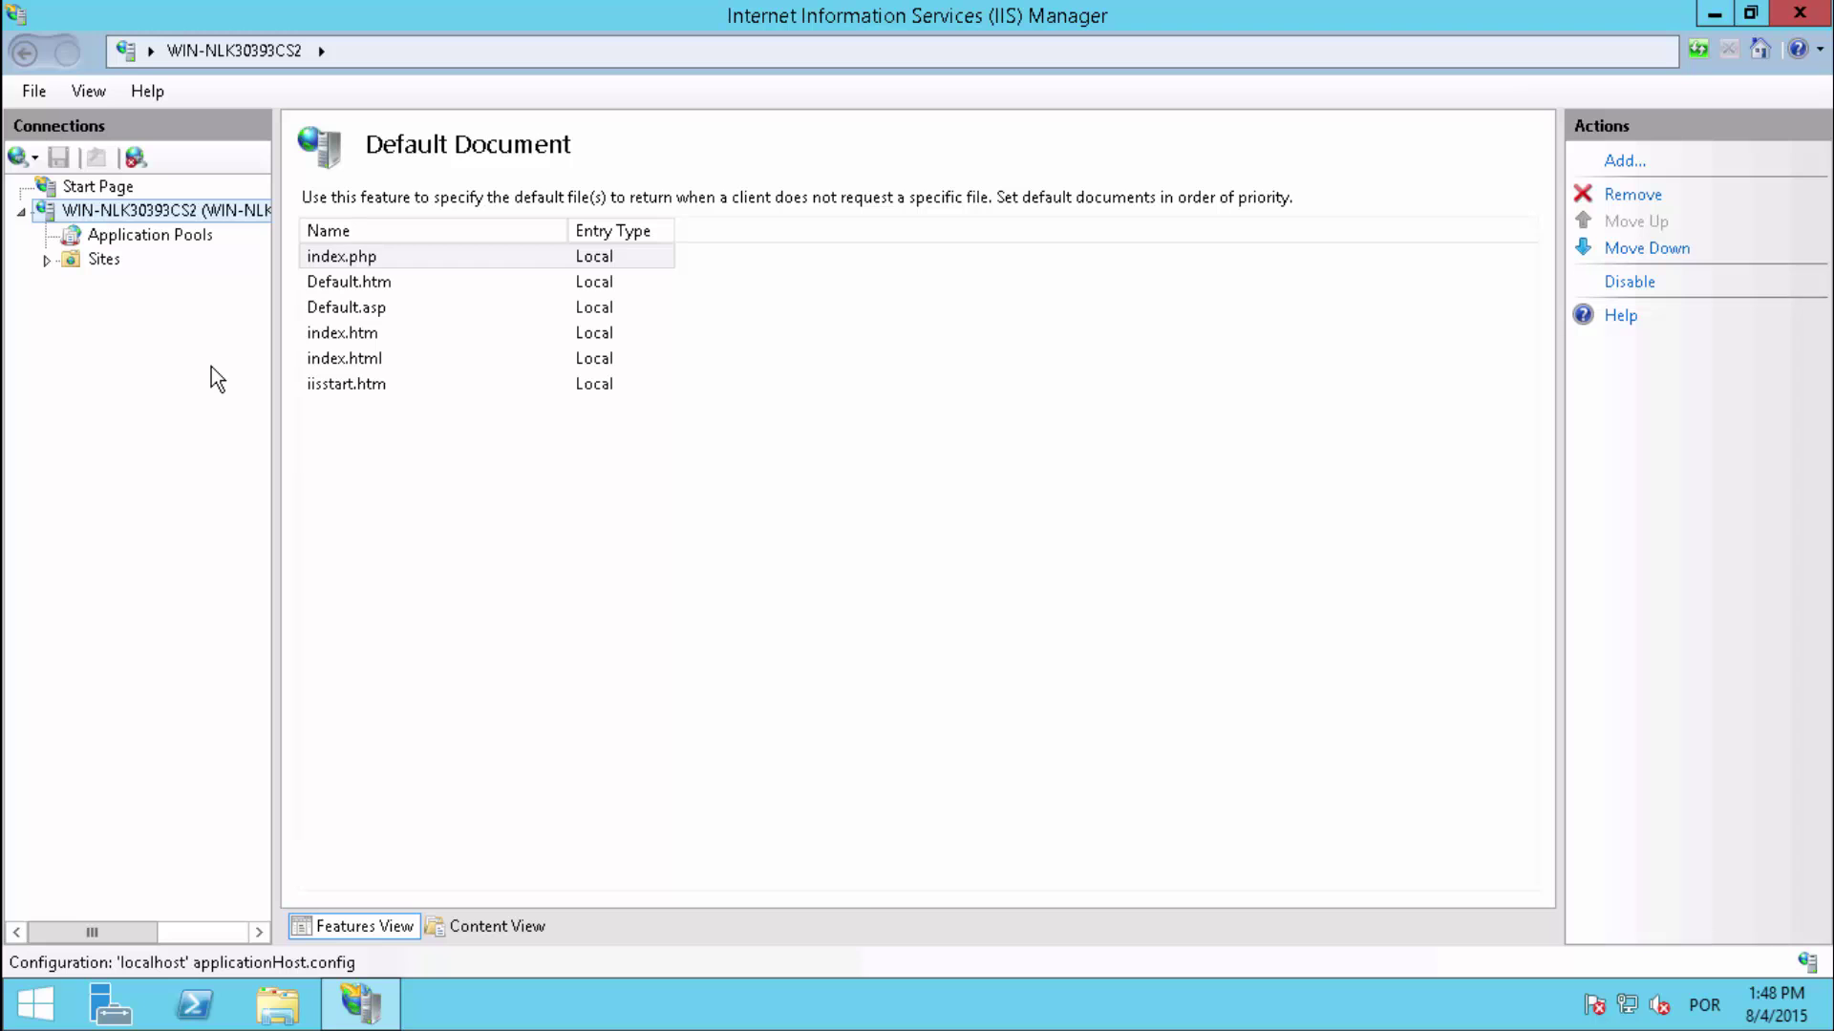
pyautogui.rightClick(159, 214)
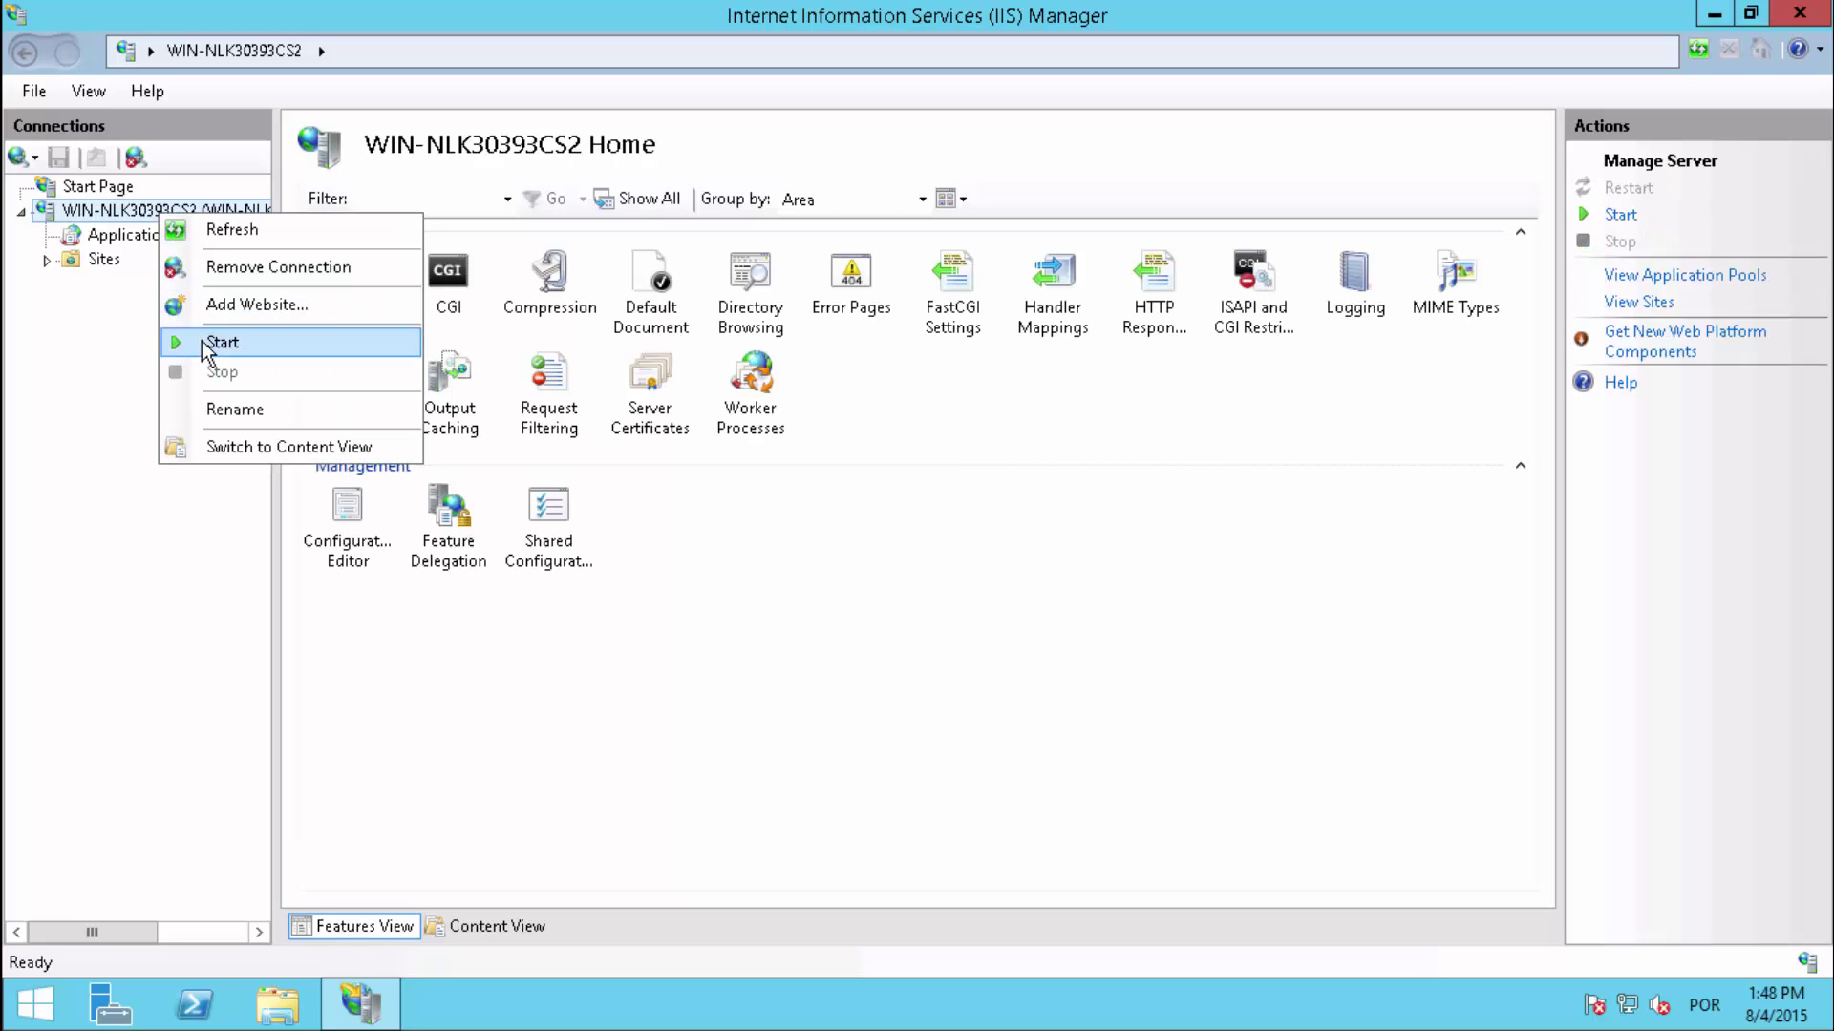
pyautogui.click(233, 342)
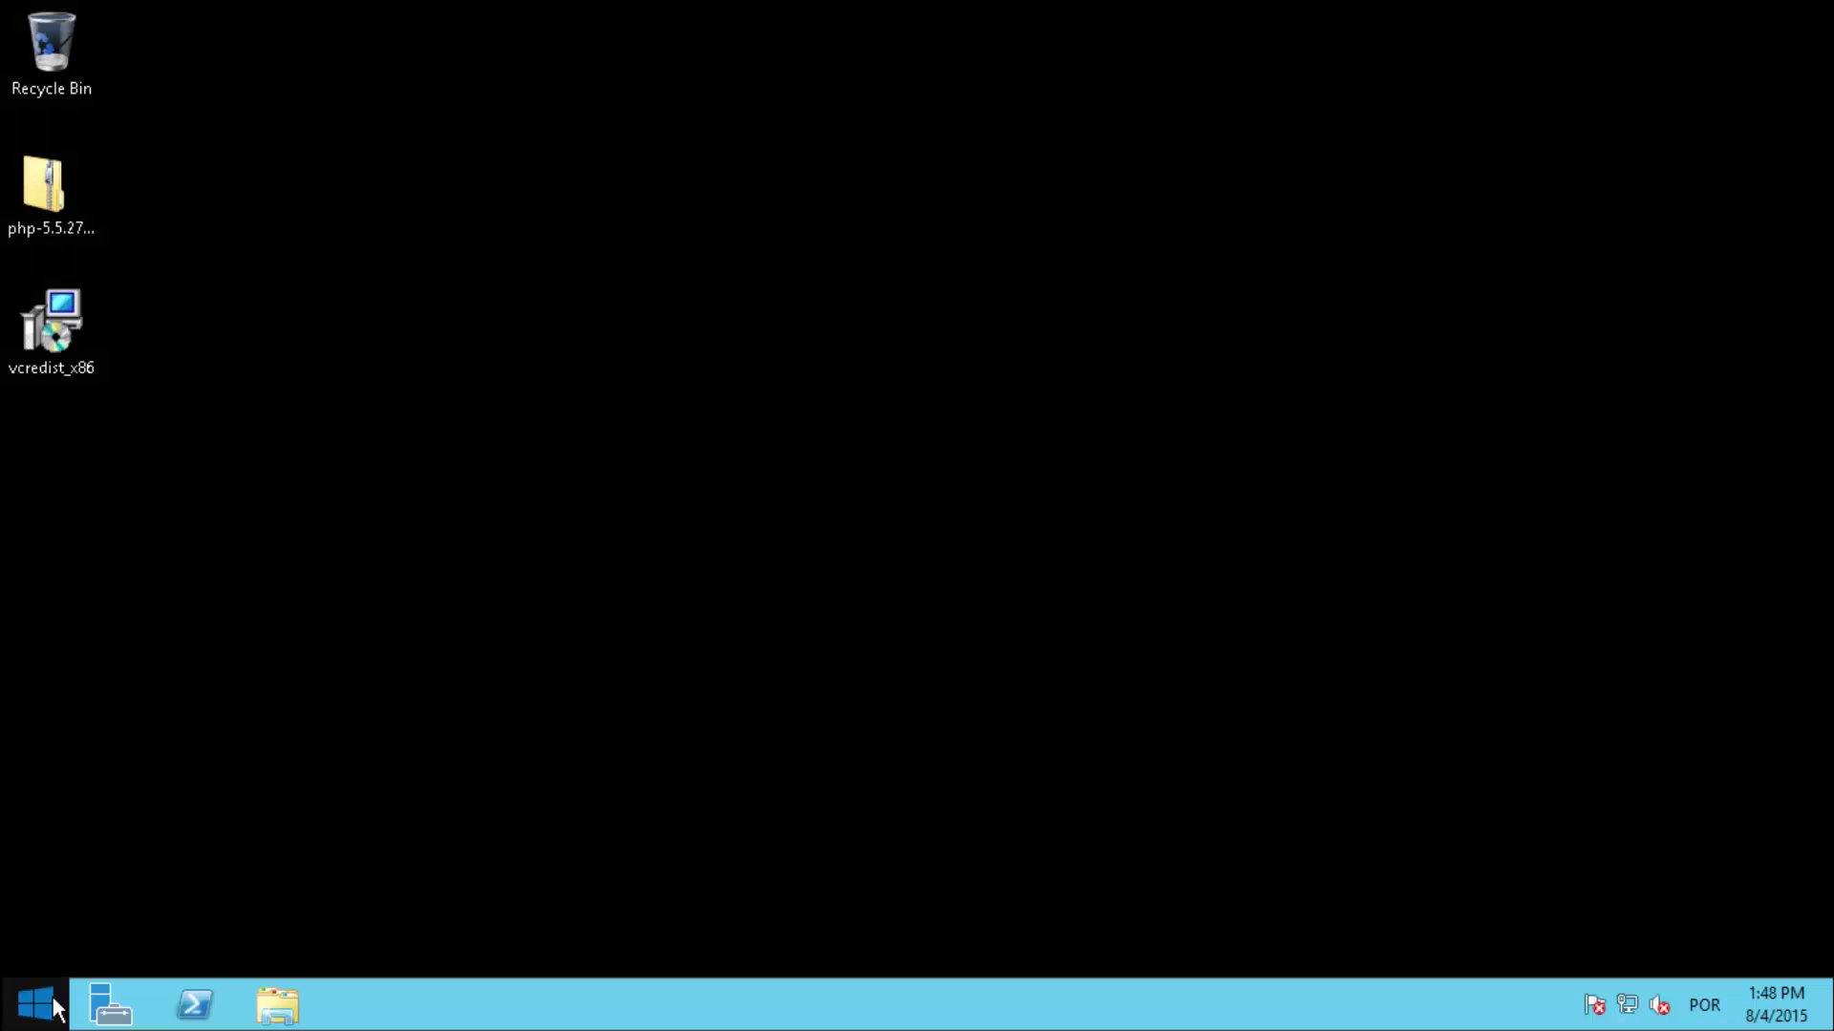
# Open Notepad and write the script <?php phpinfo(); ?> on three lines.
pyautogui.click(52, 998)
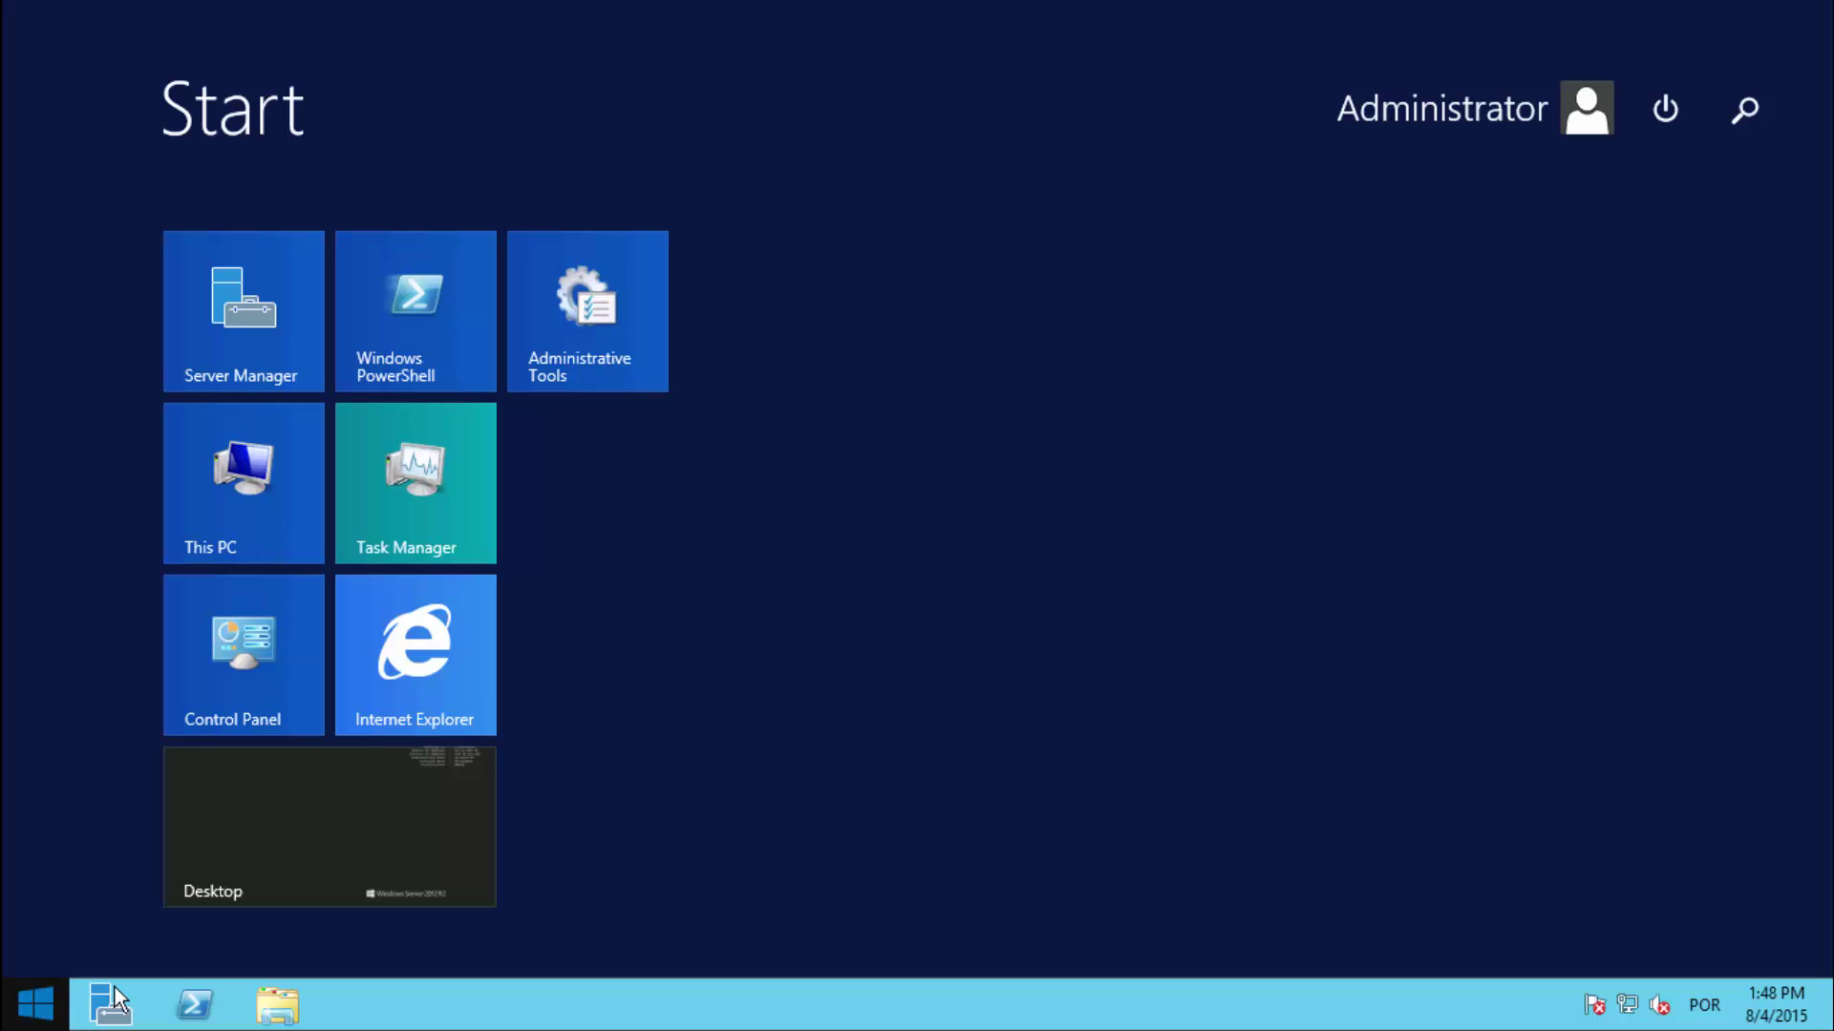
pyautogui.click(1748, 111)
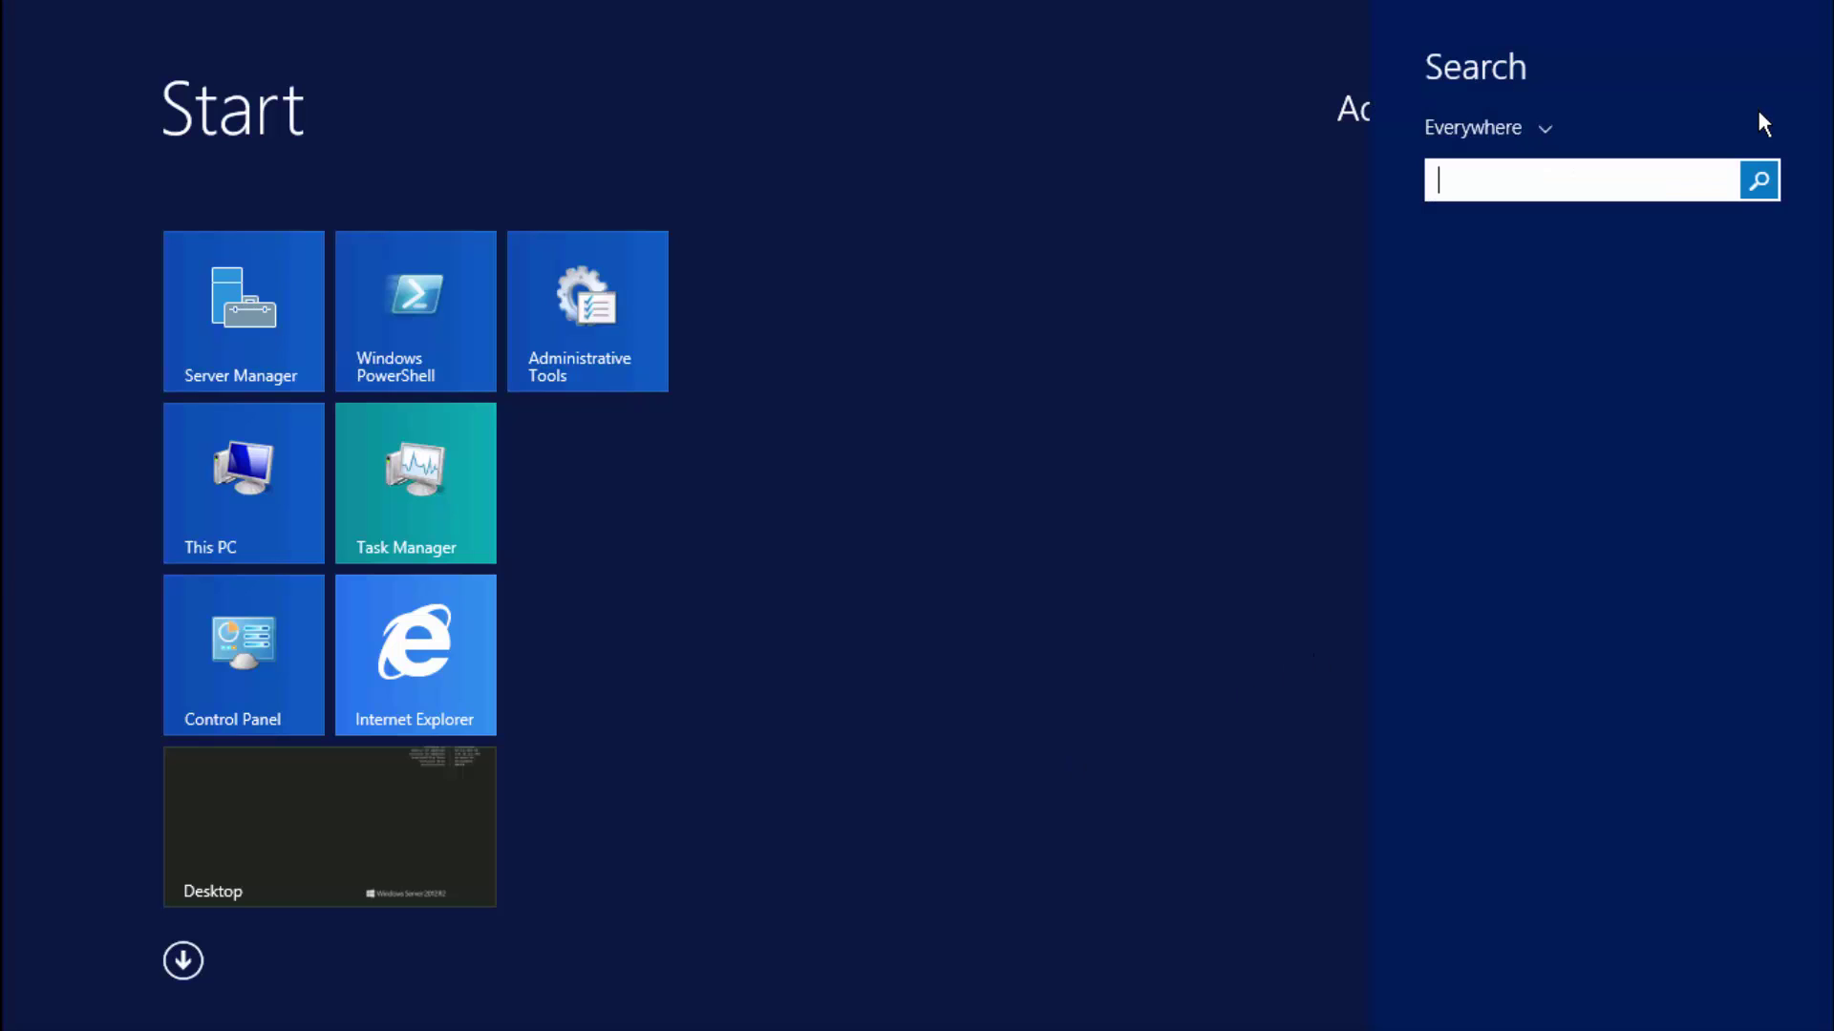
pyautogui.write('notepad')
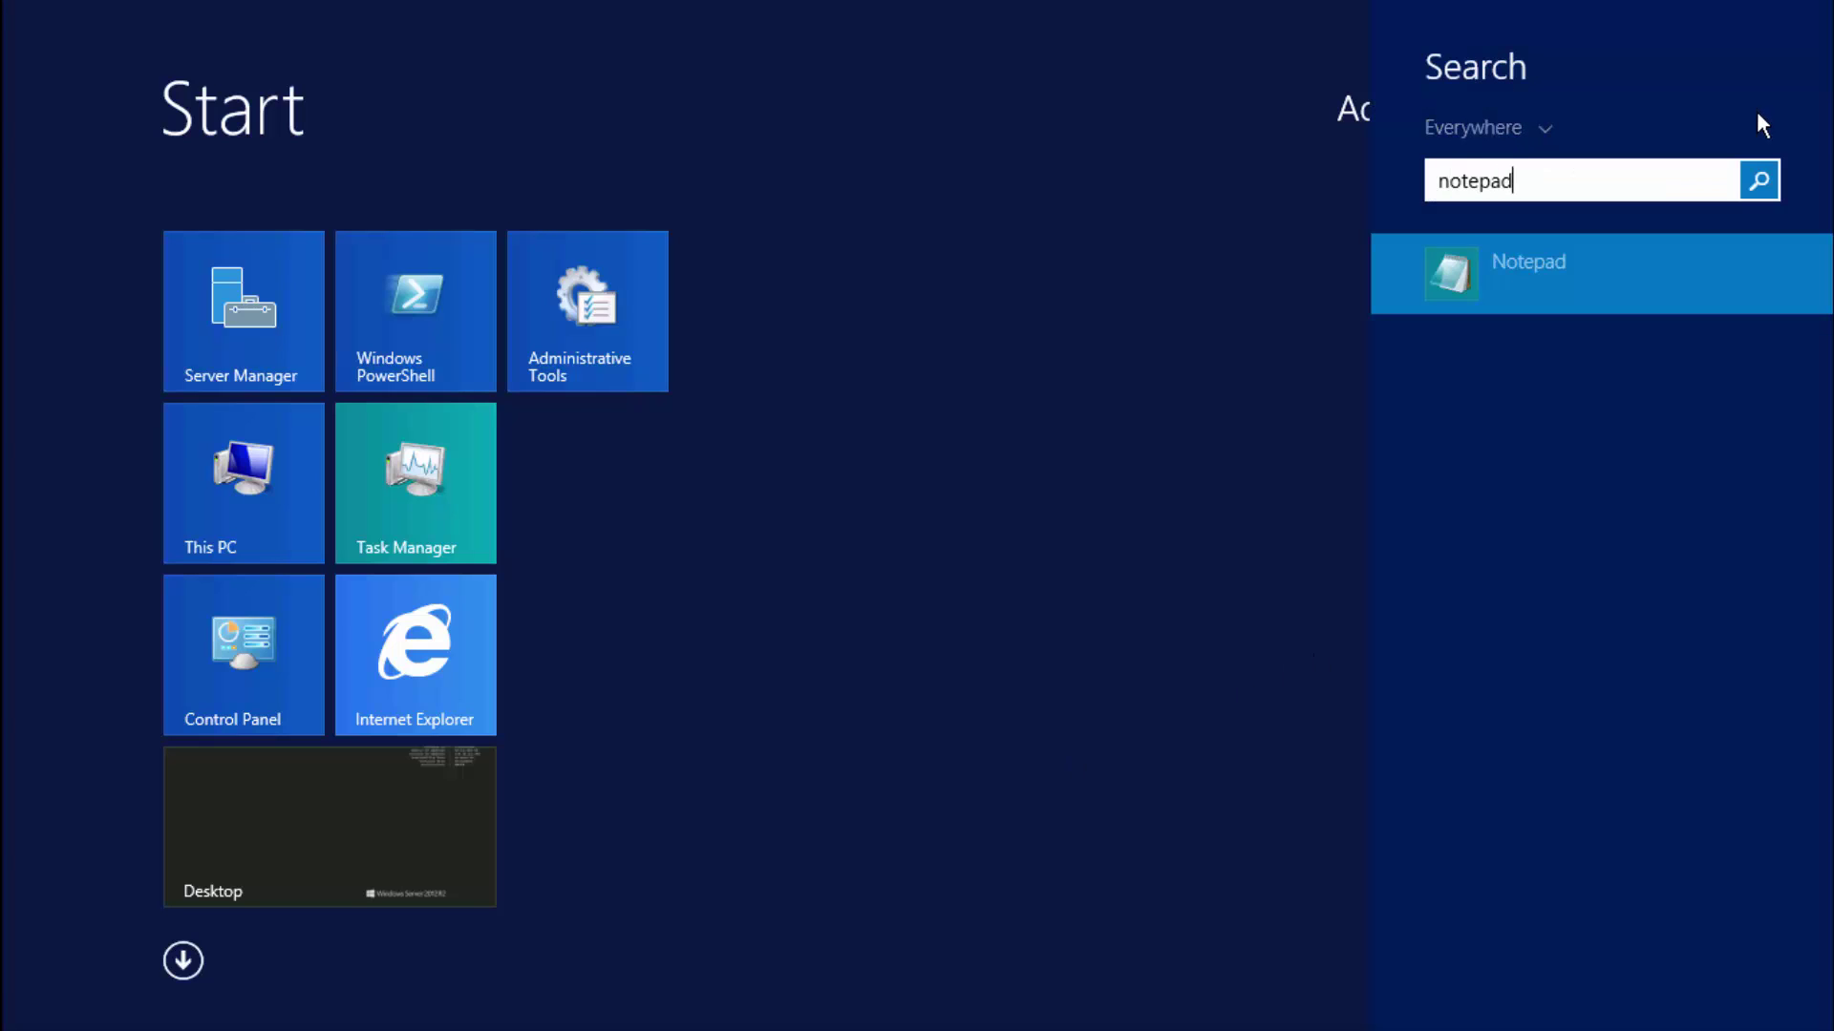
pyautogui.click(1533, 267)
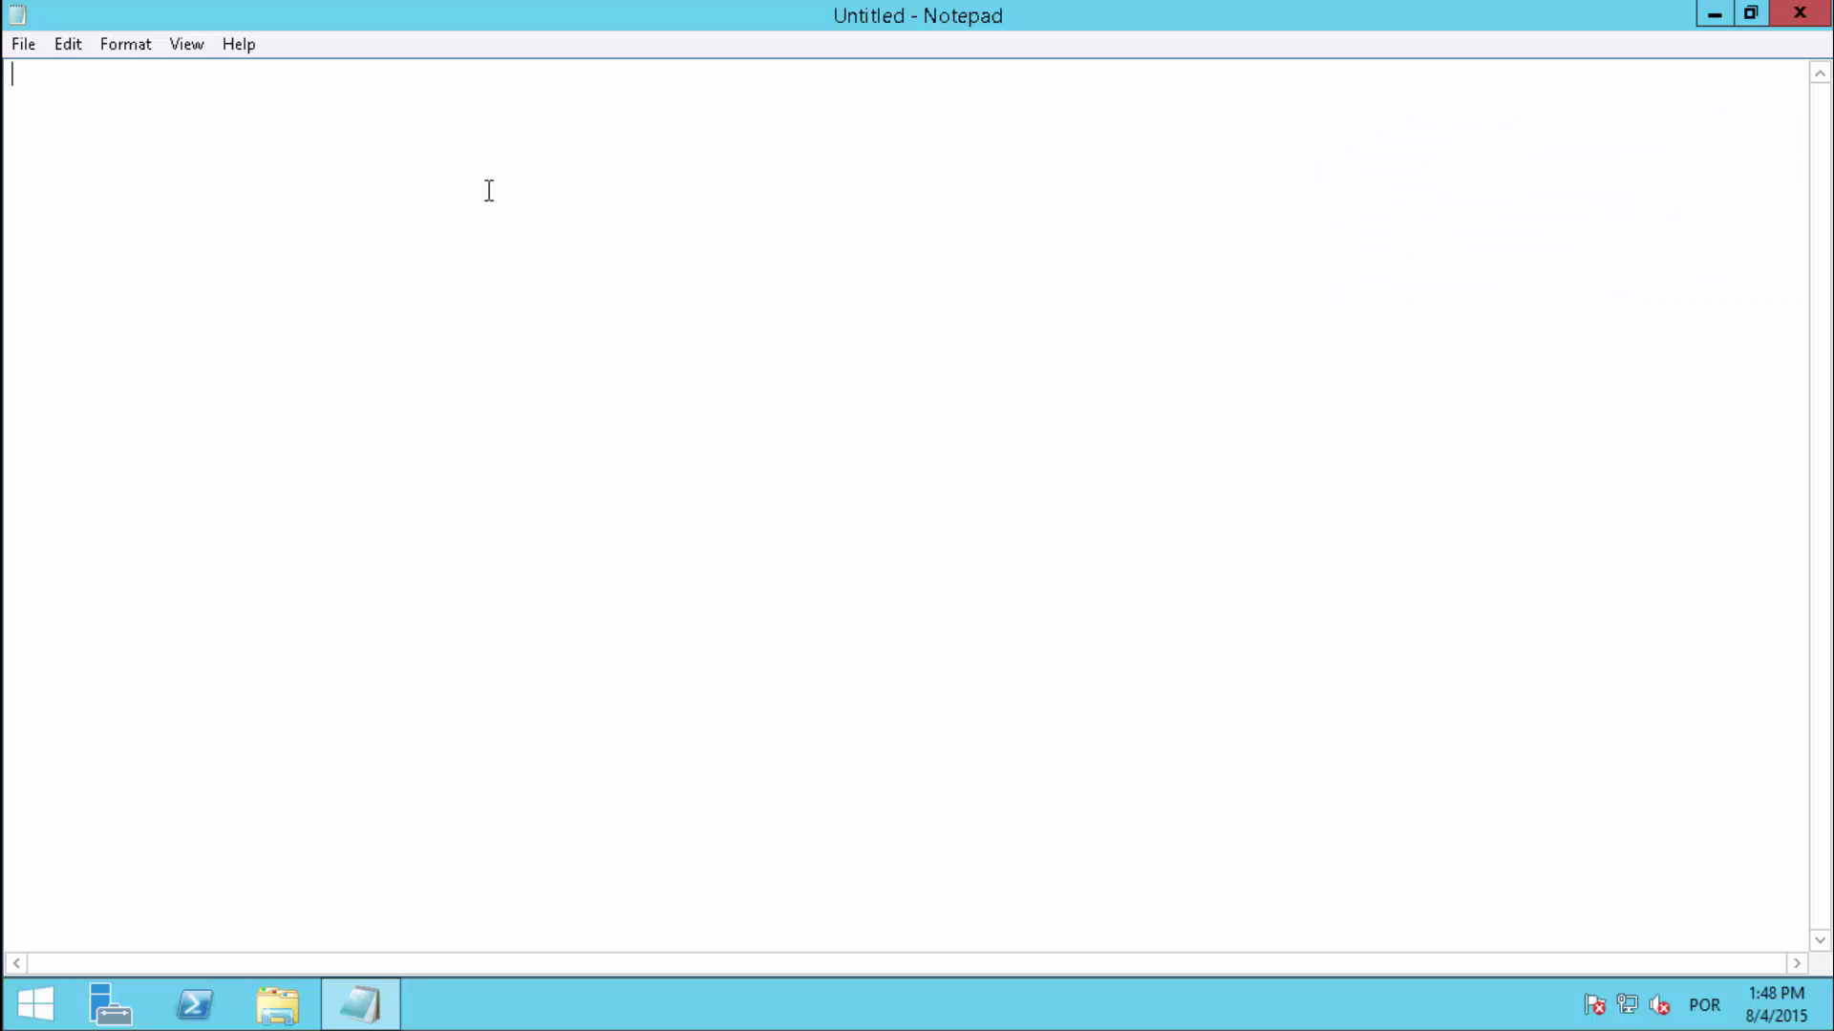
pyautogui.write('<?php')
pyautogui.press('Return')
pyautogui.press('Return')
pyautogui.write('?>')
pyautogui.press('Up')
pyautogui.write('phpinfo()')
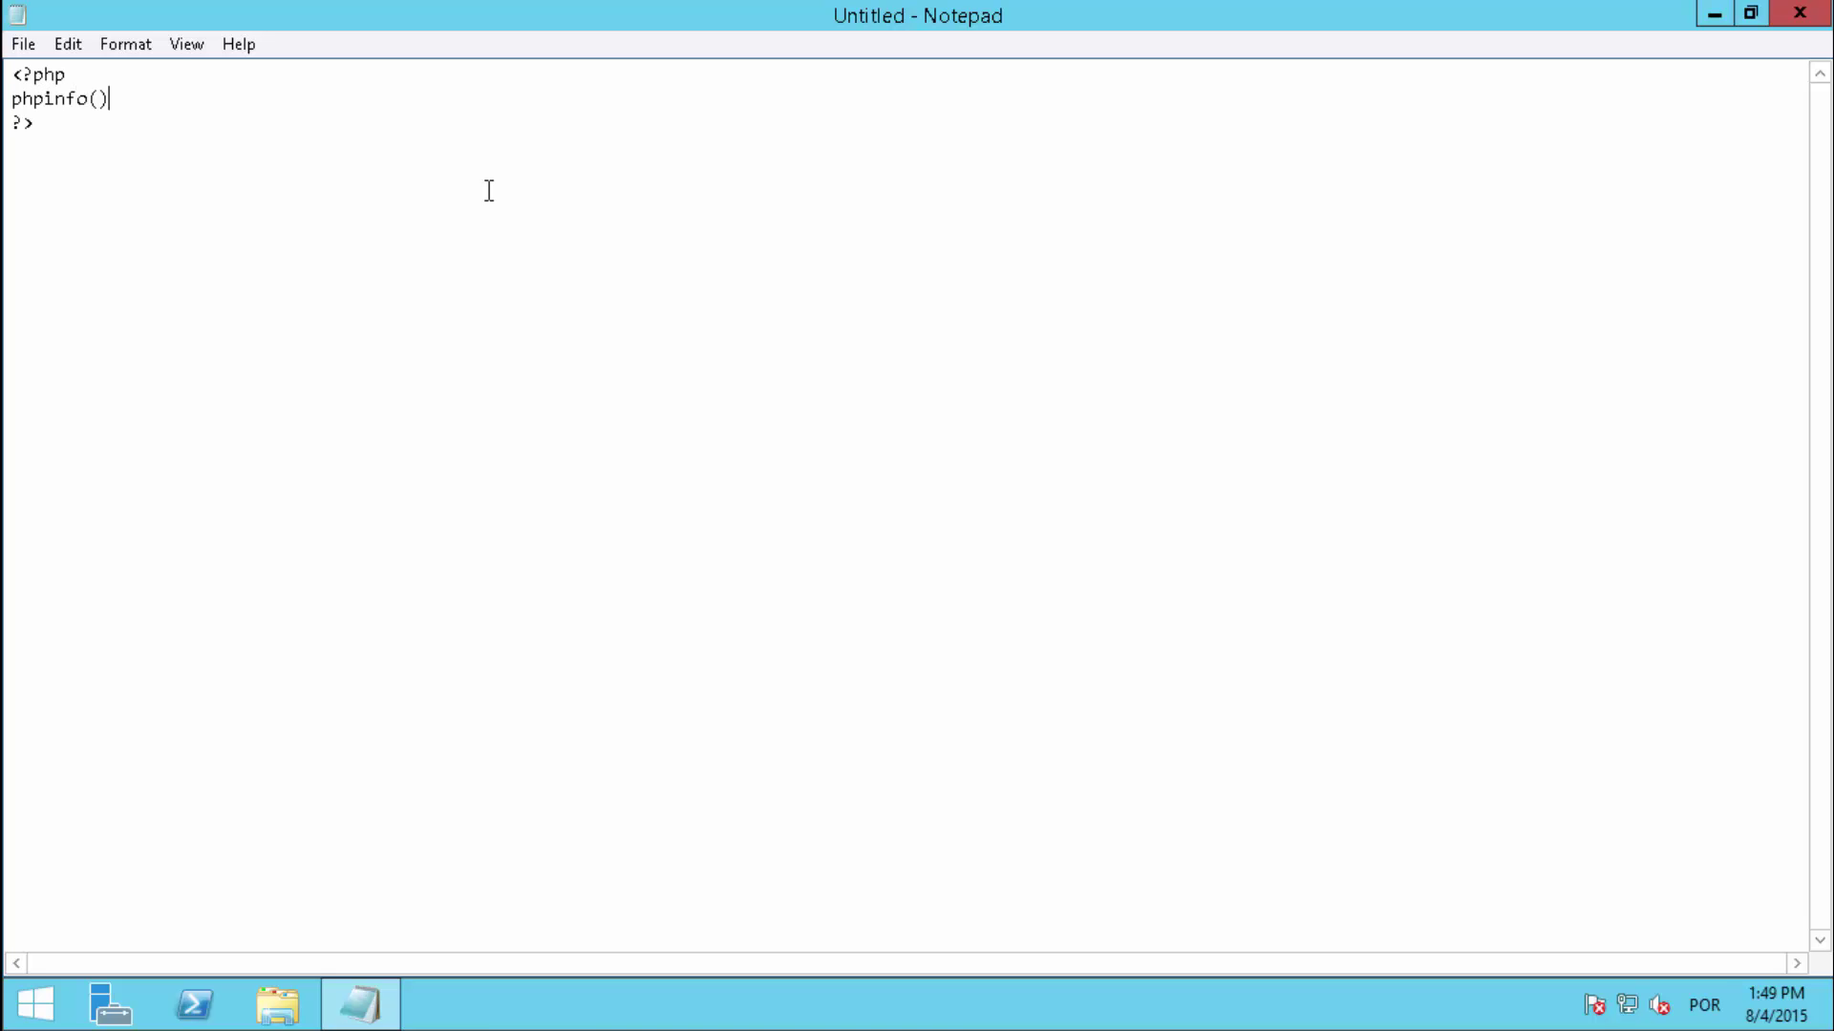
pyautogui.write(';')
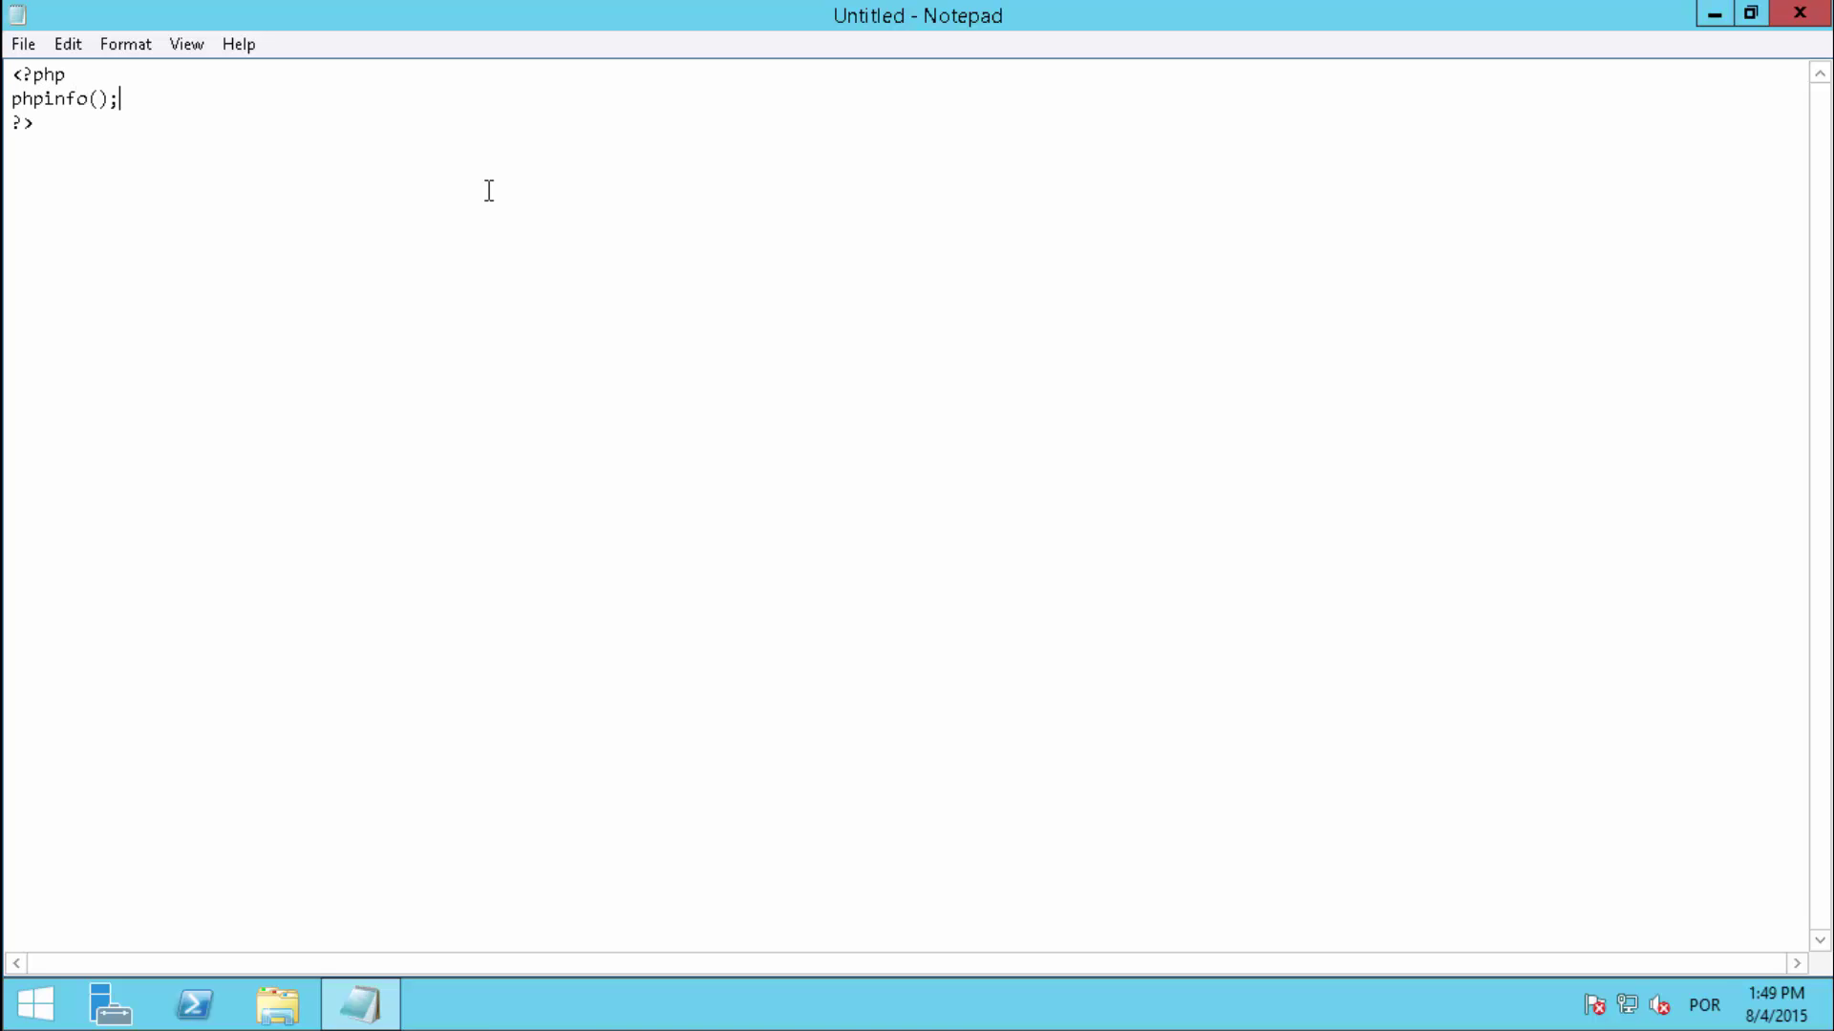
# Save the script as test.php in C:\inetpub\wwwroot with file type All Files.
pyautogui.click(25, 45)
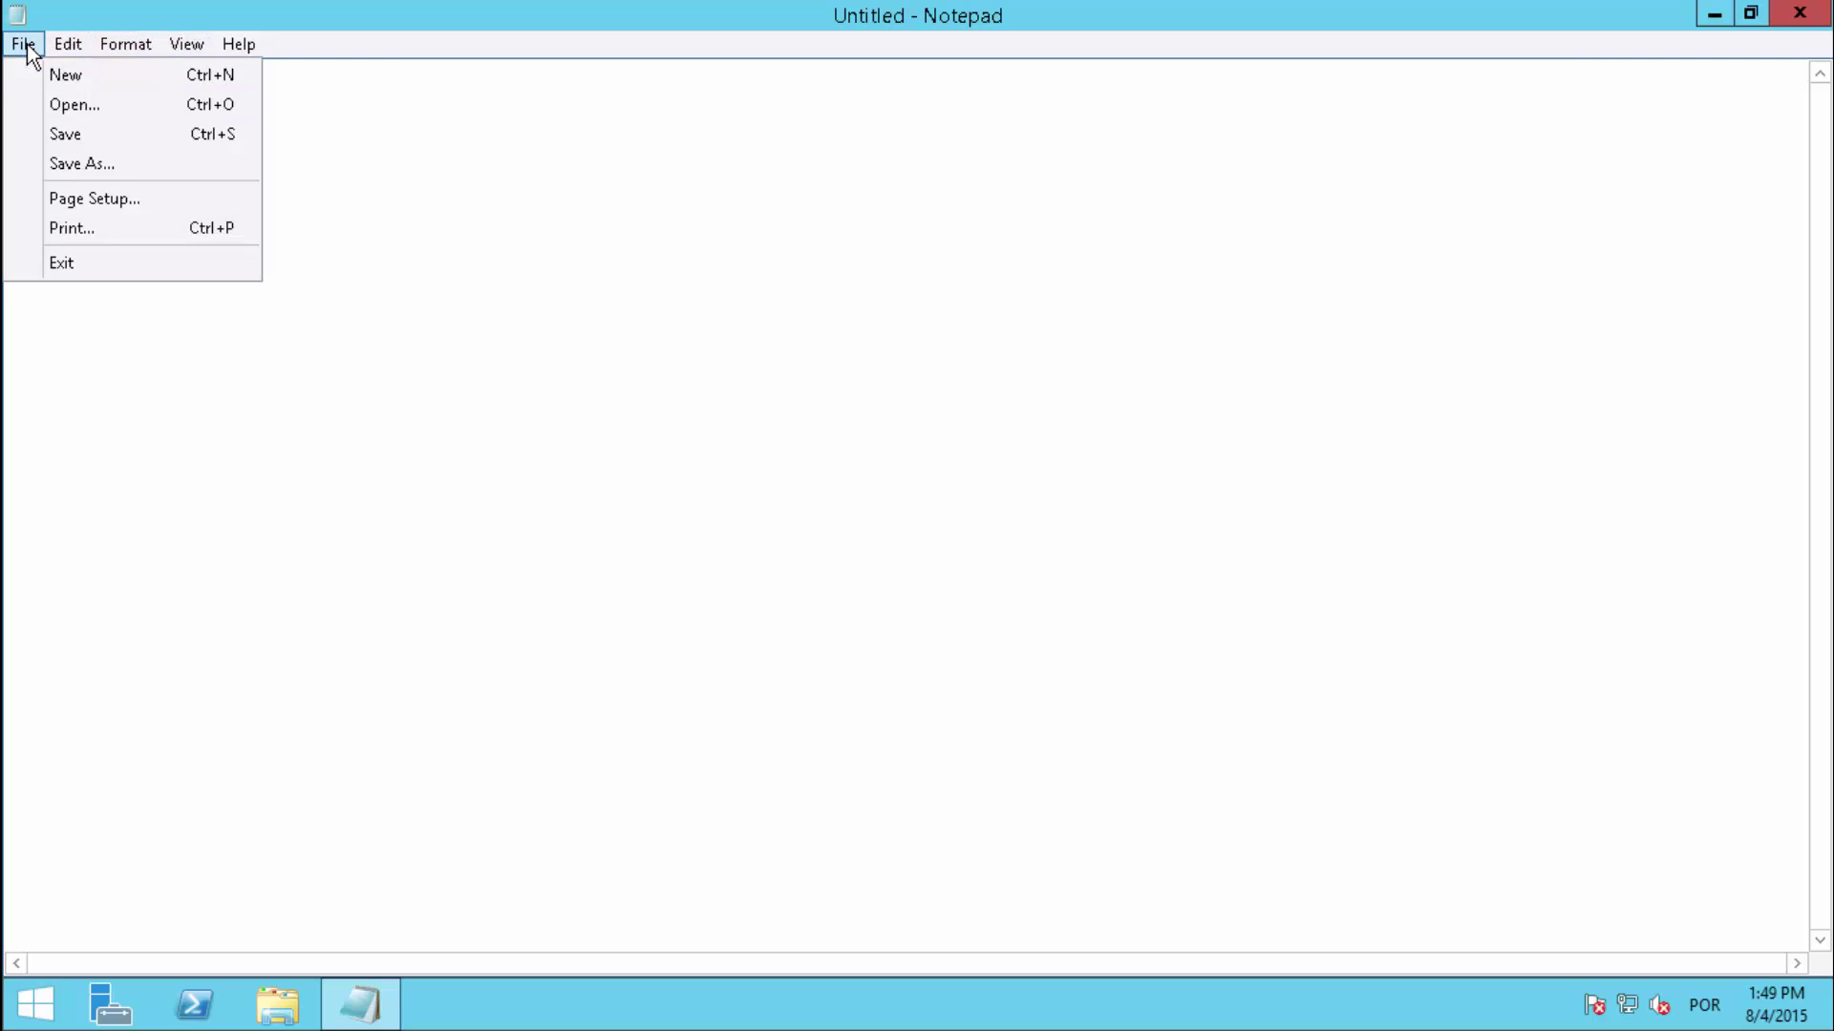
pyautogui.click(97, 170)
pyautogui.click(409, 484)
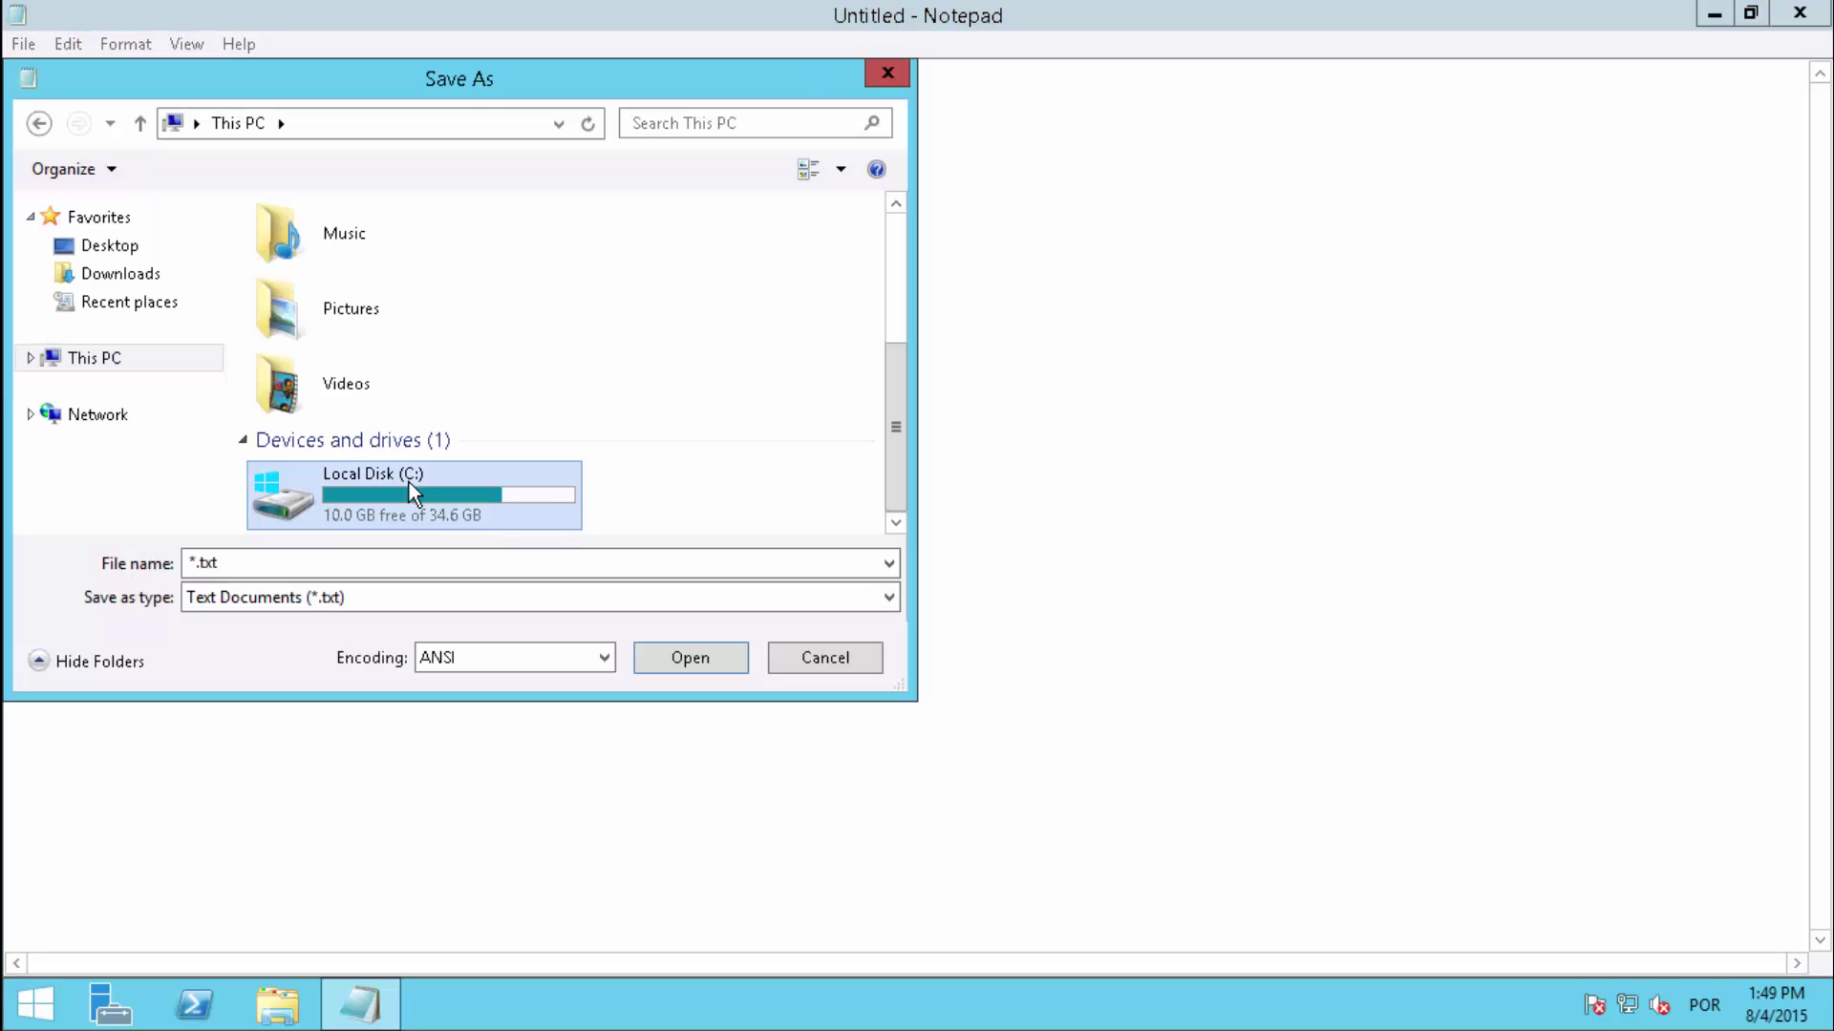
pyautogui.doubleClick(409, 484)
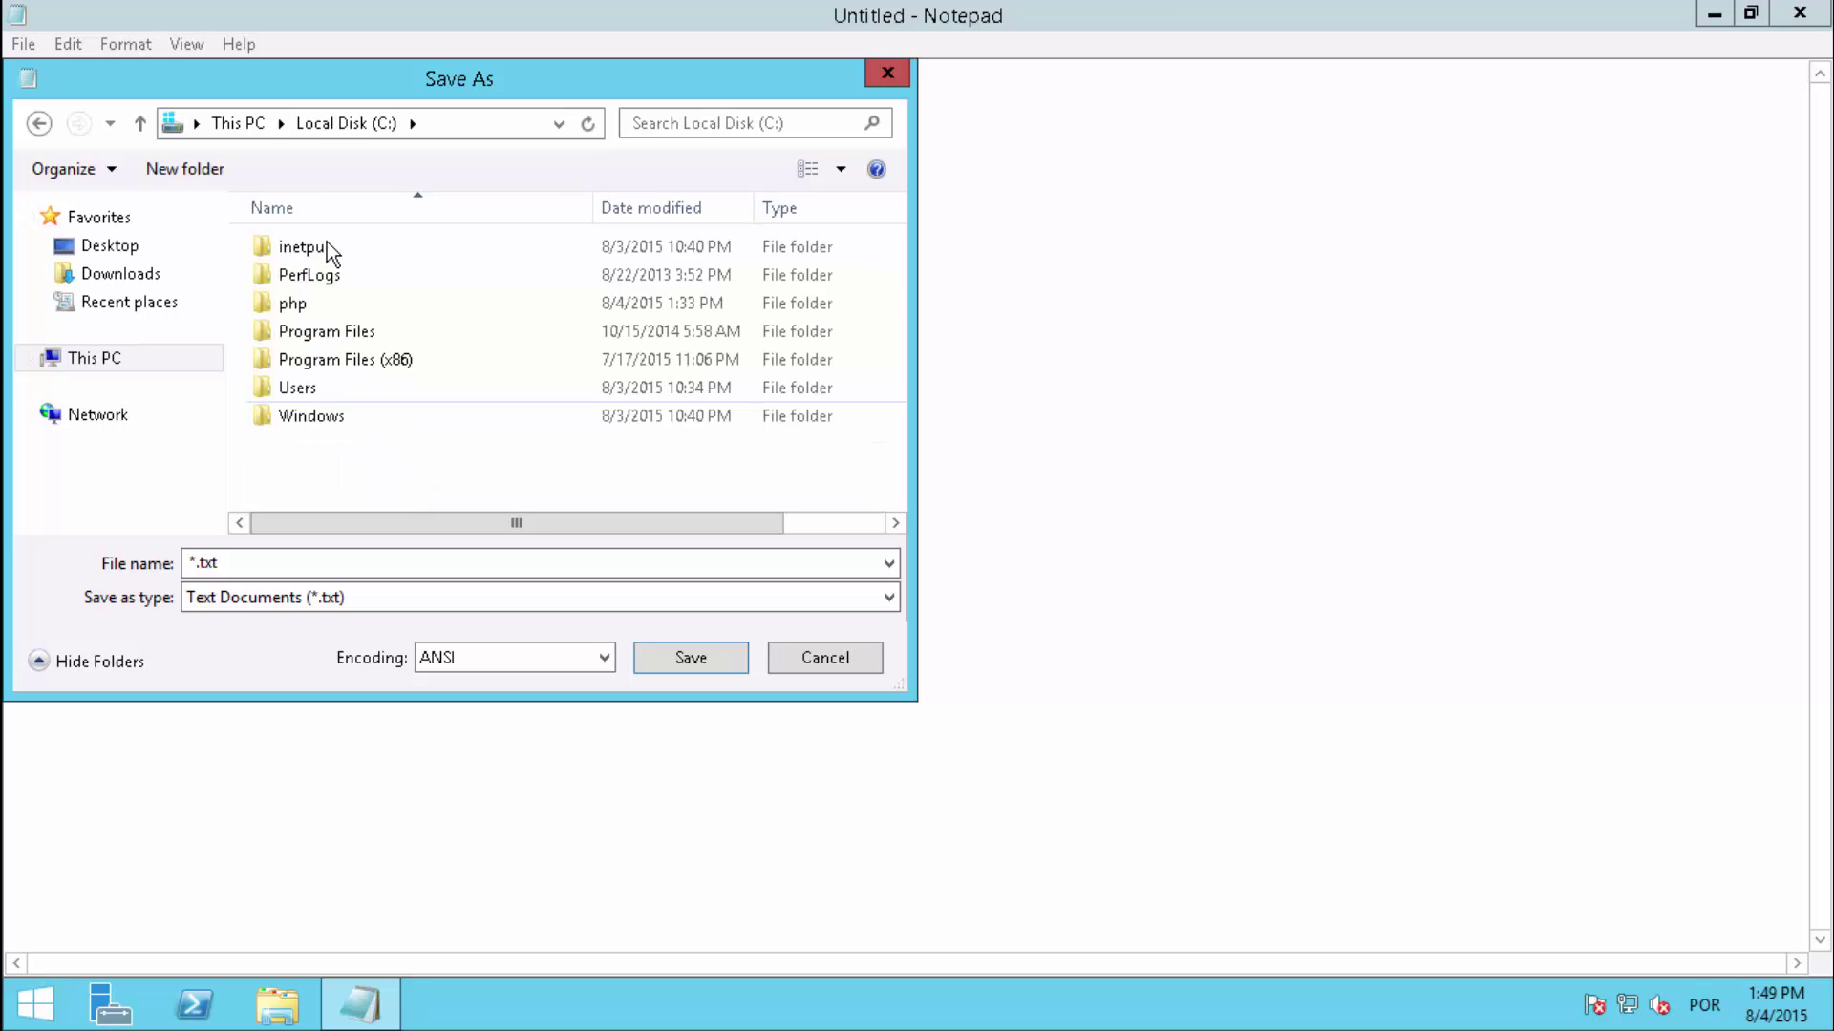
pyautogui.click(385, 245)
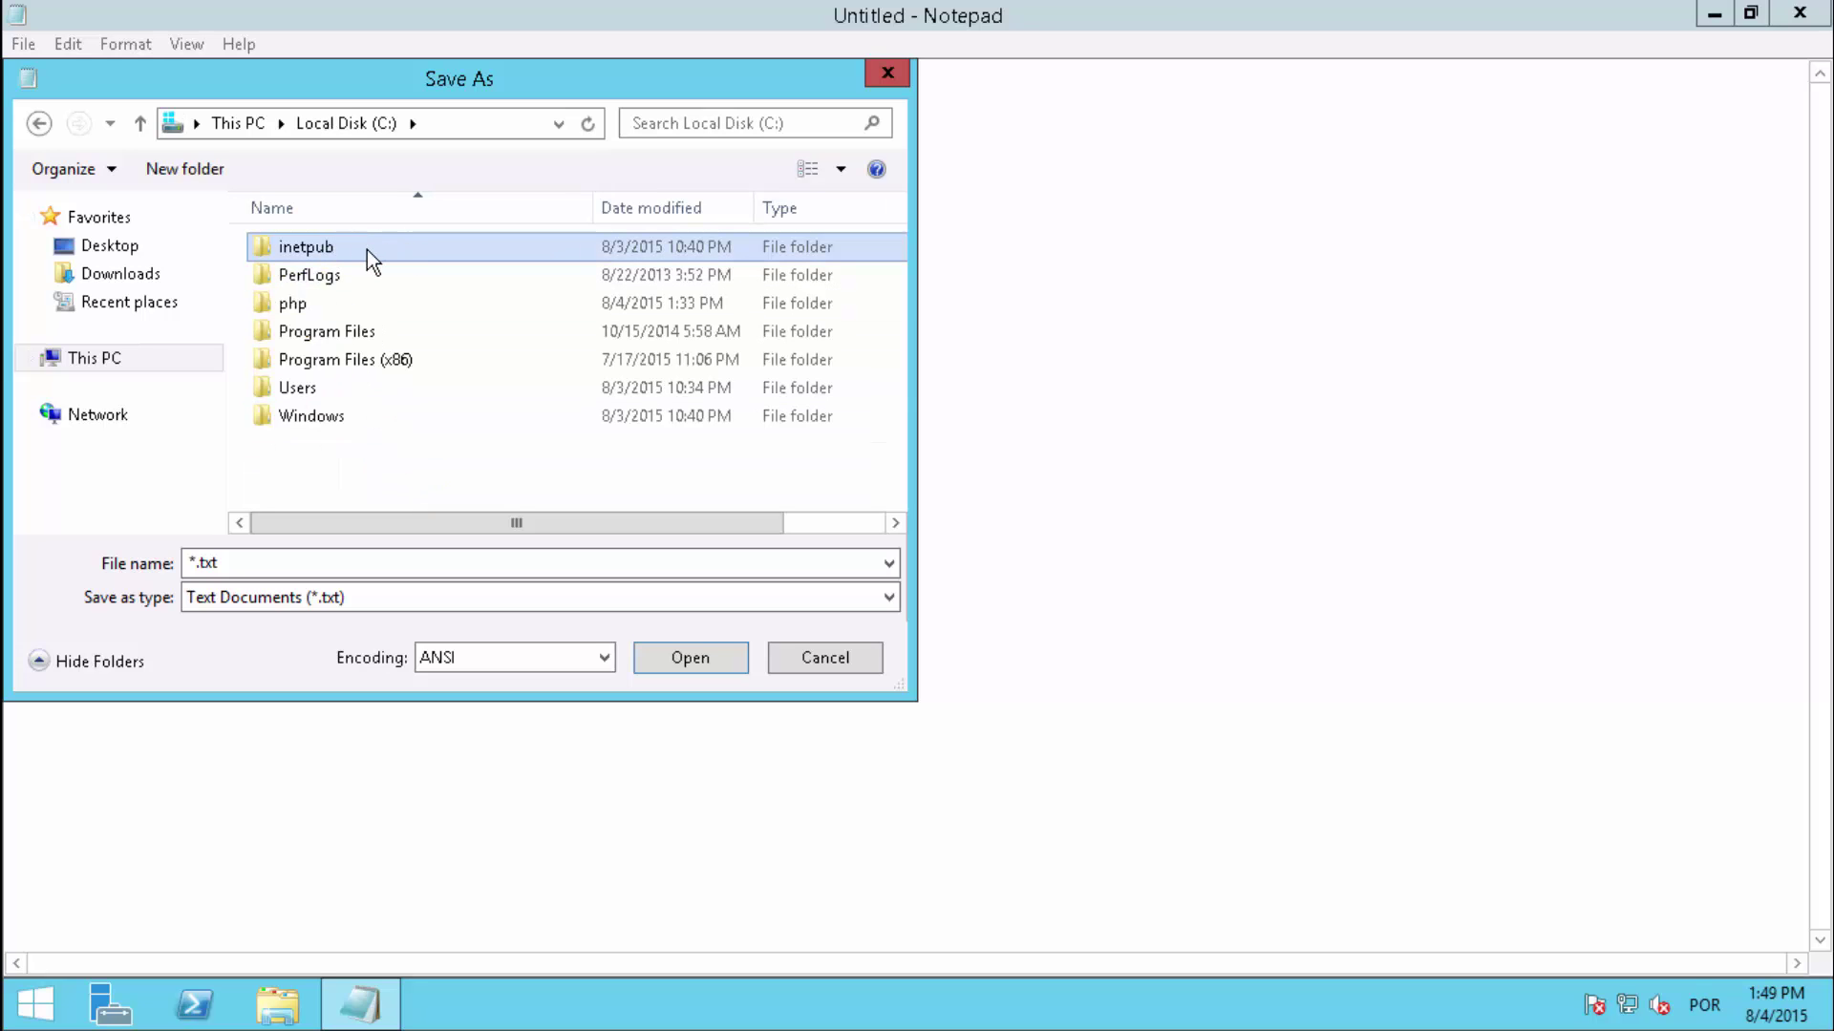
pyautogui.doubleClick(367, 249)
pyautogui.click(386, 359)
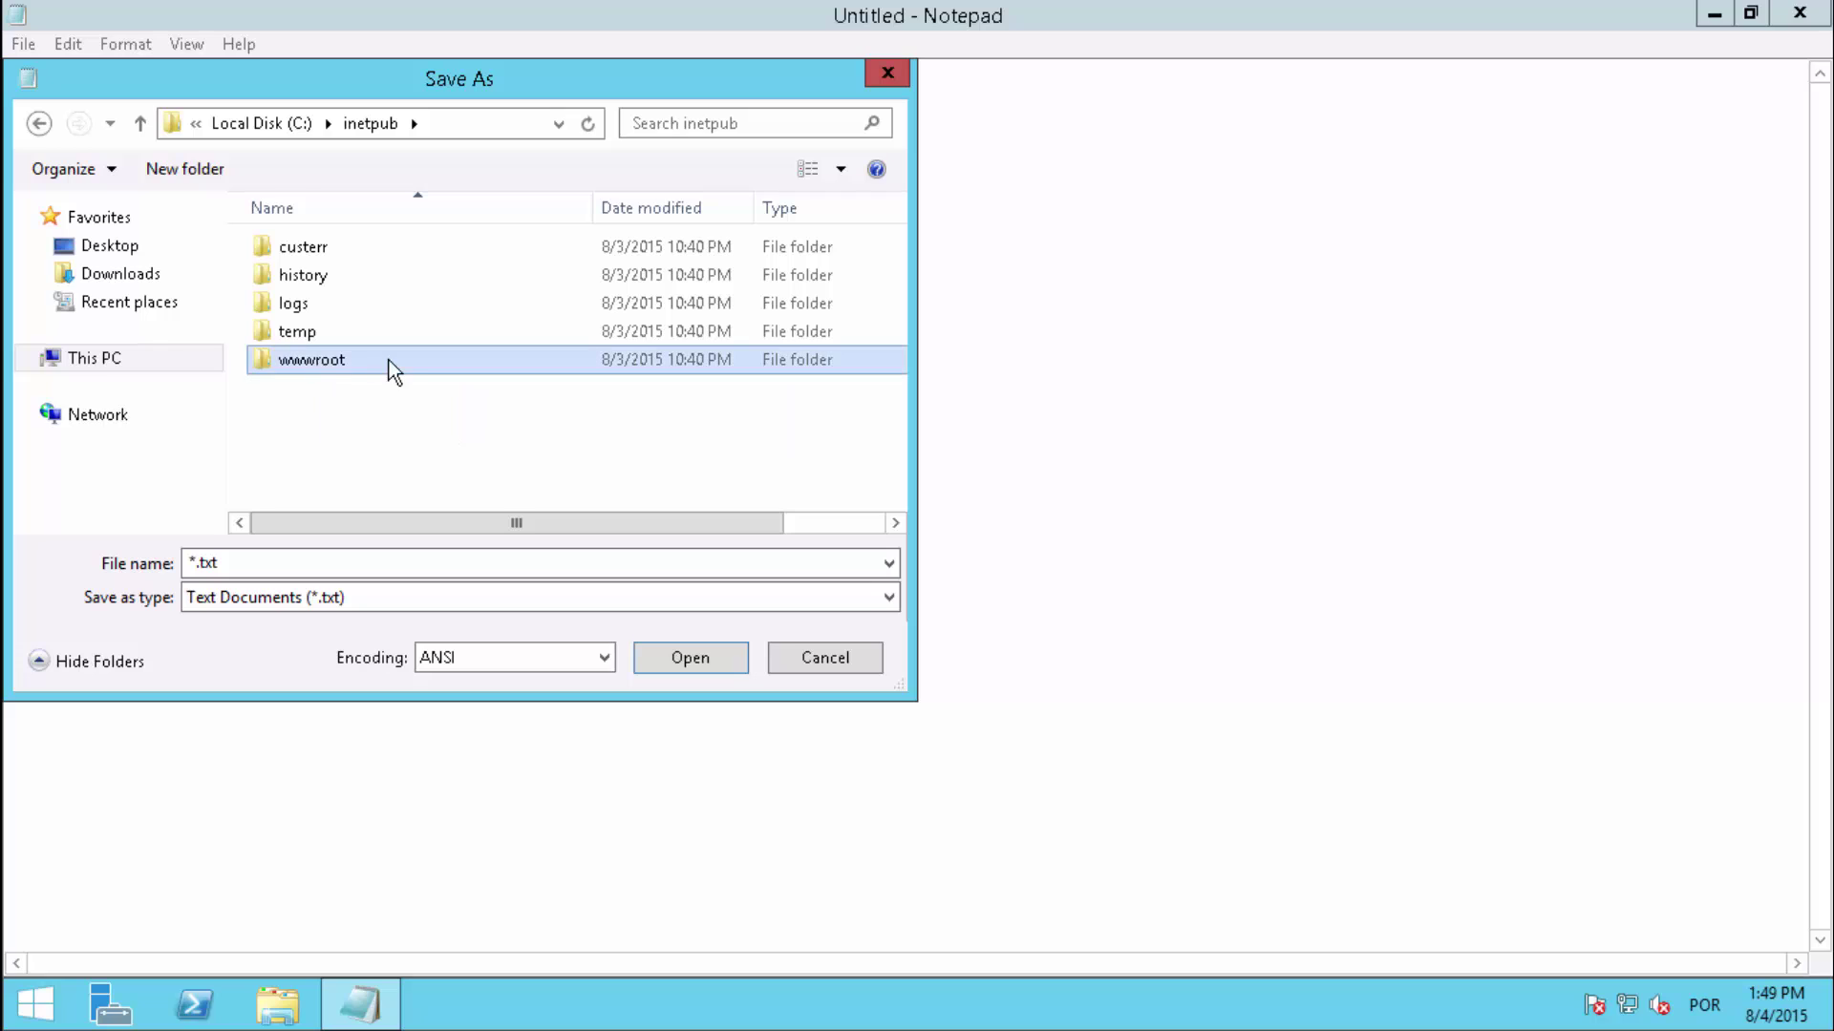
pyautogui.doubleClick(357, 359)
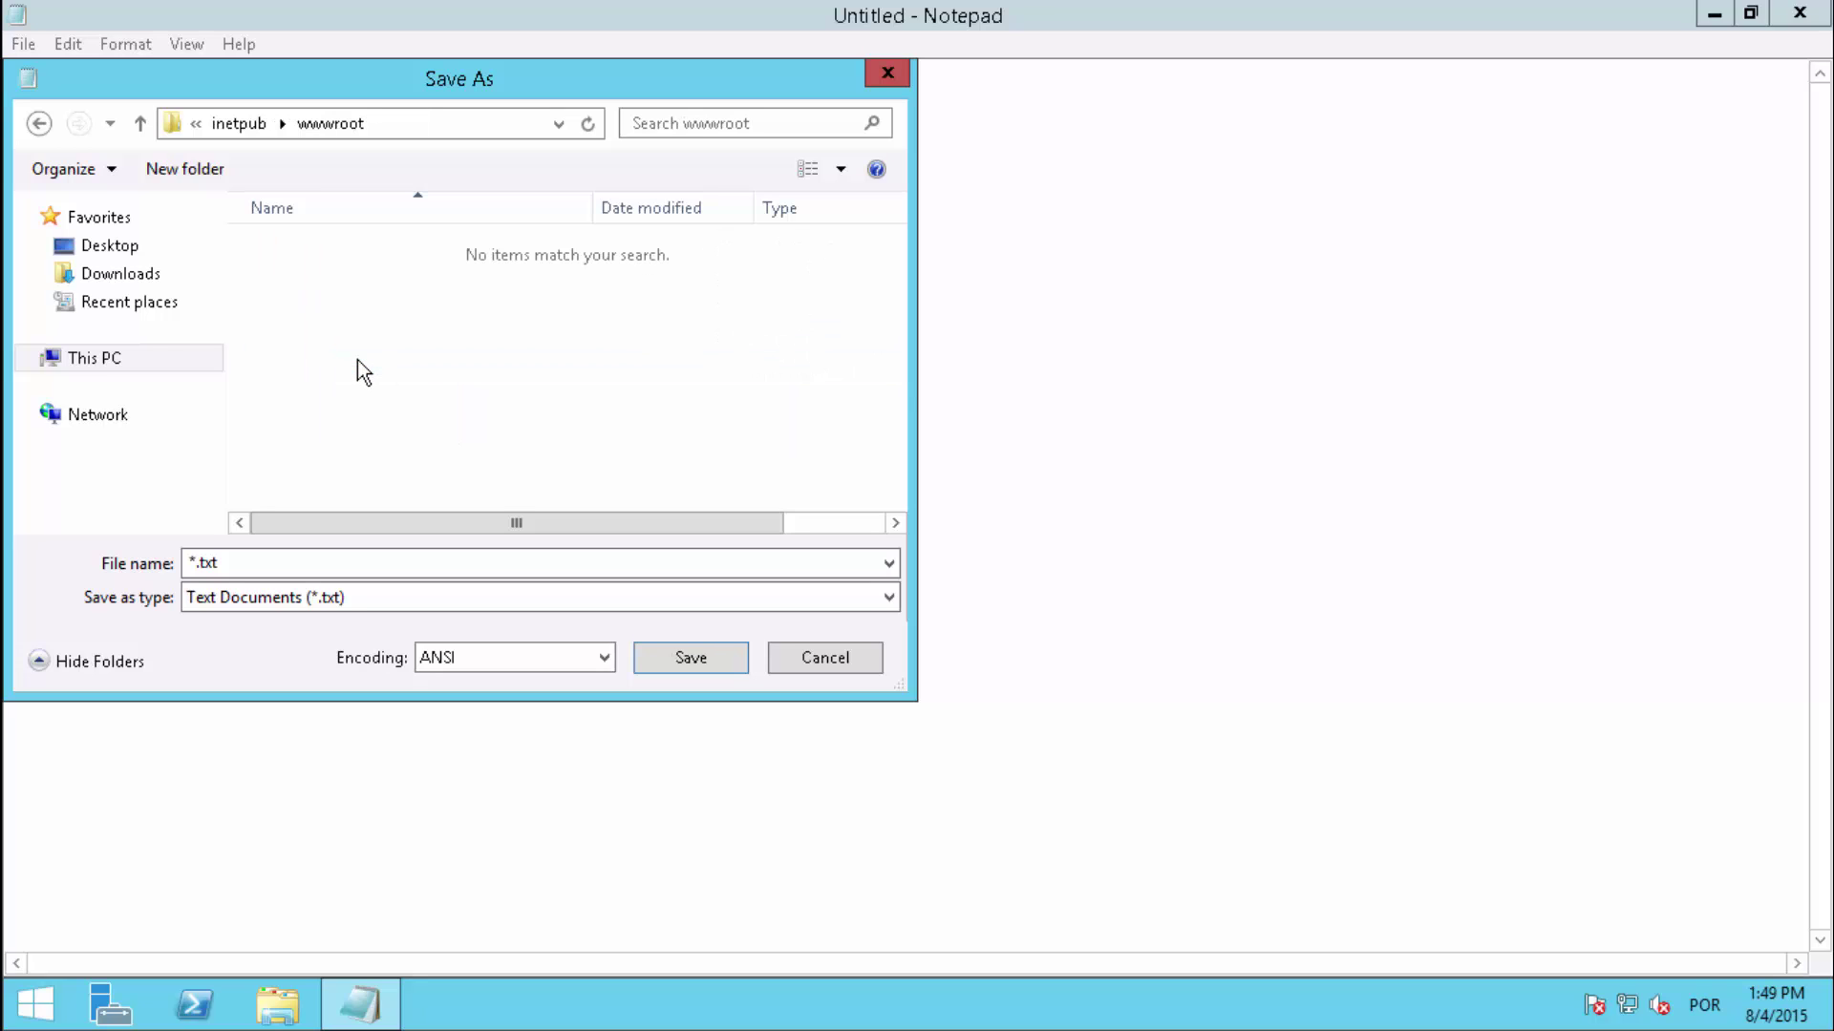
pyautogui.click(439, 600)
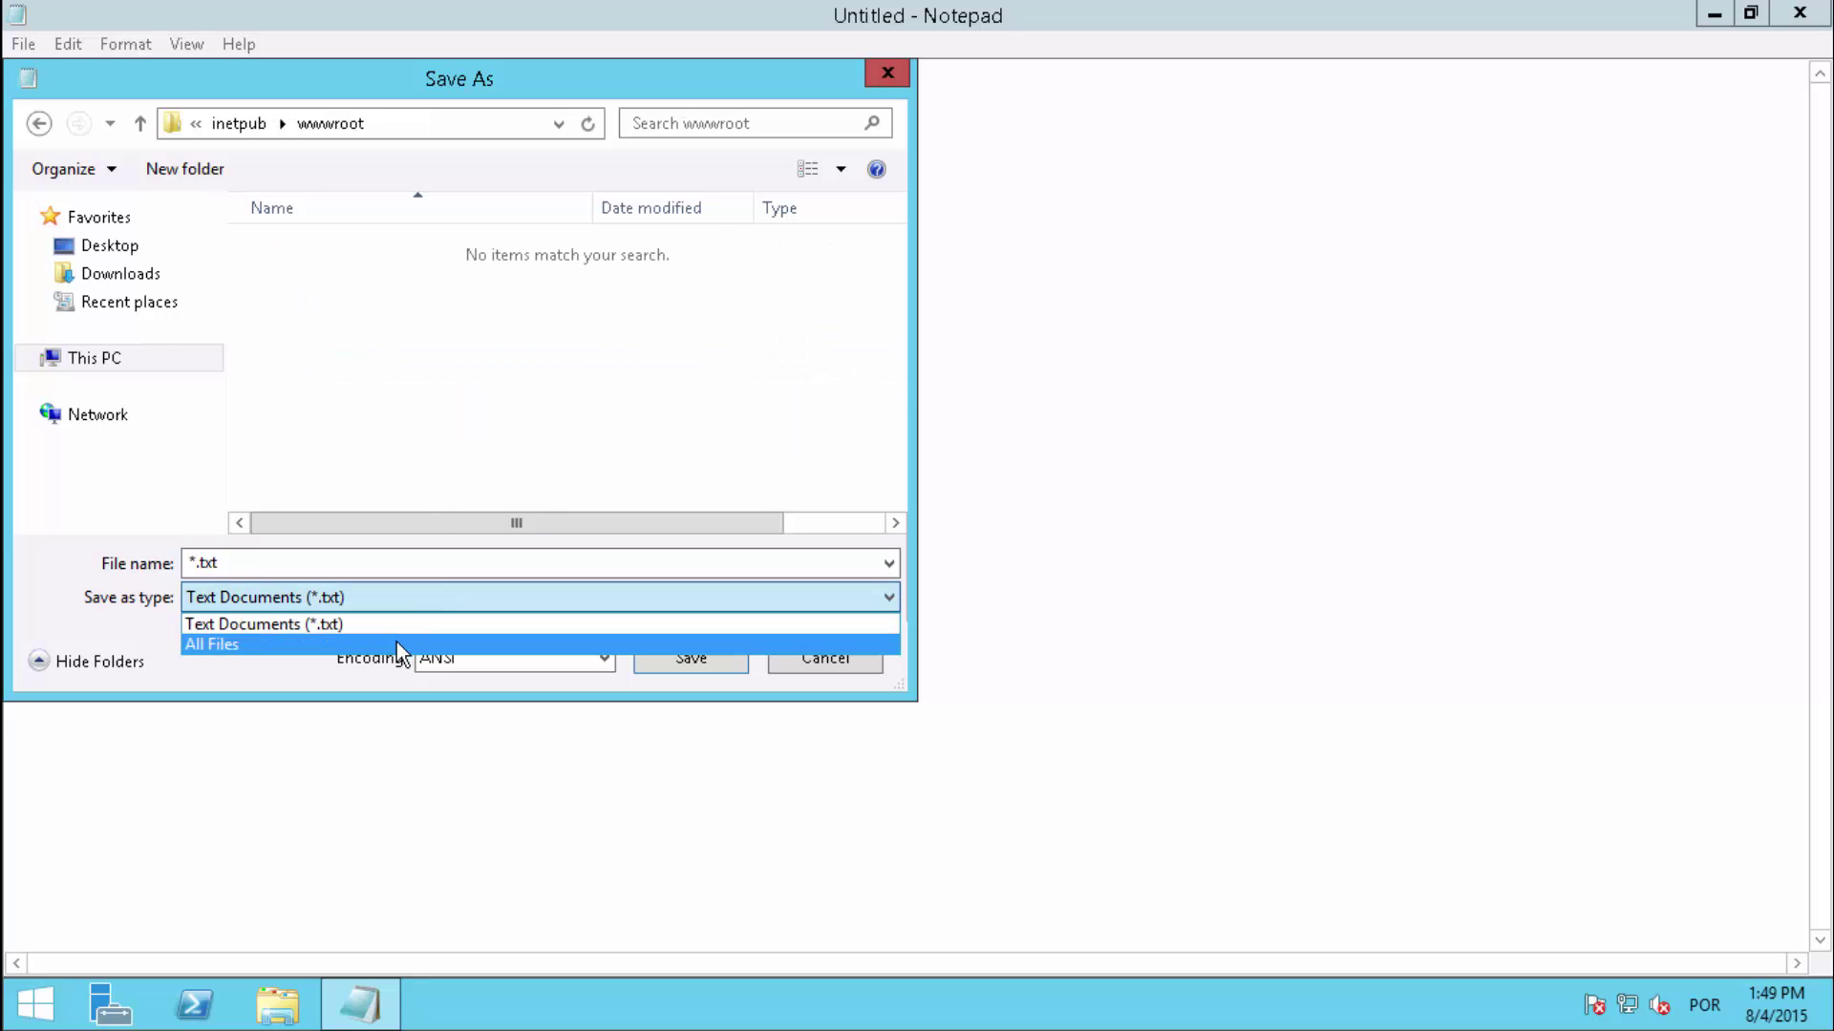
pyautogui.click(399, 648)
pyautogui.click(411, 562)
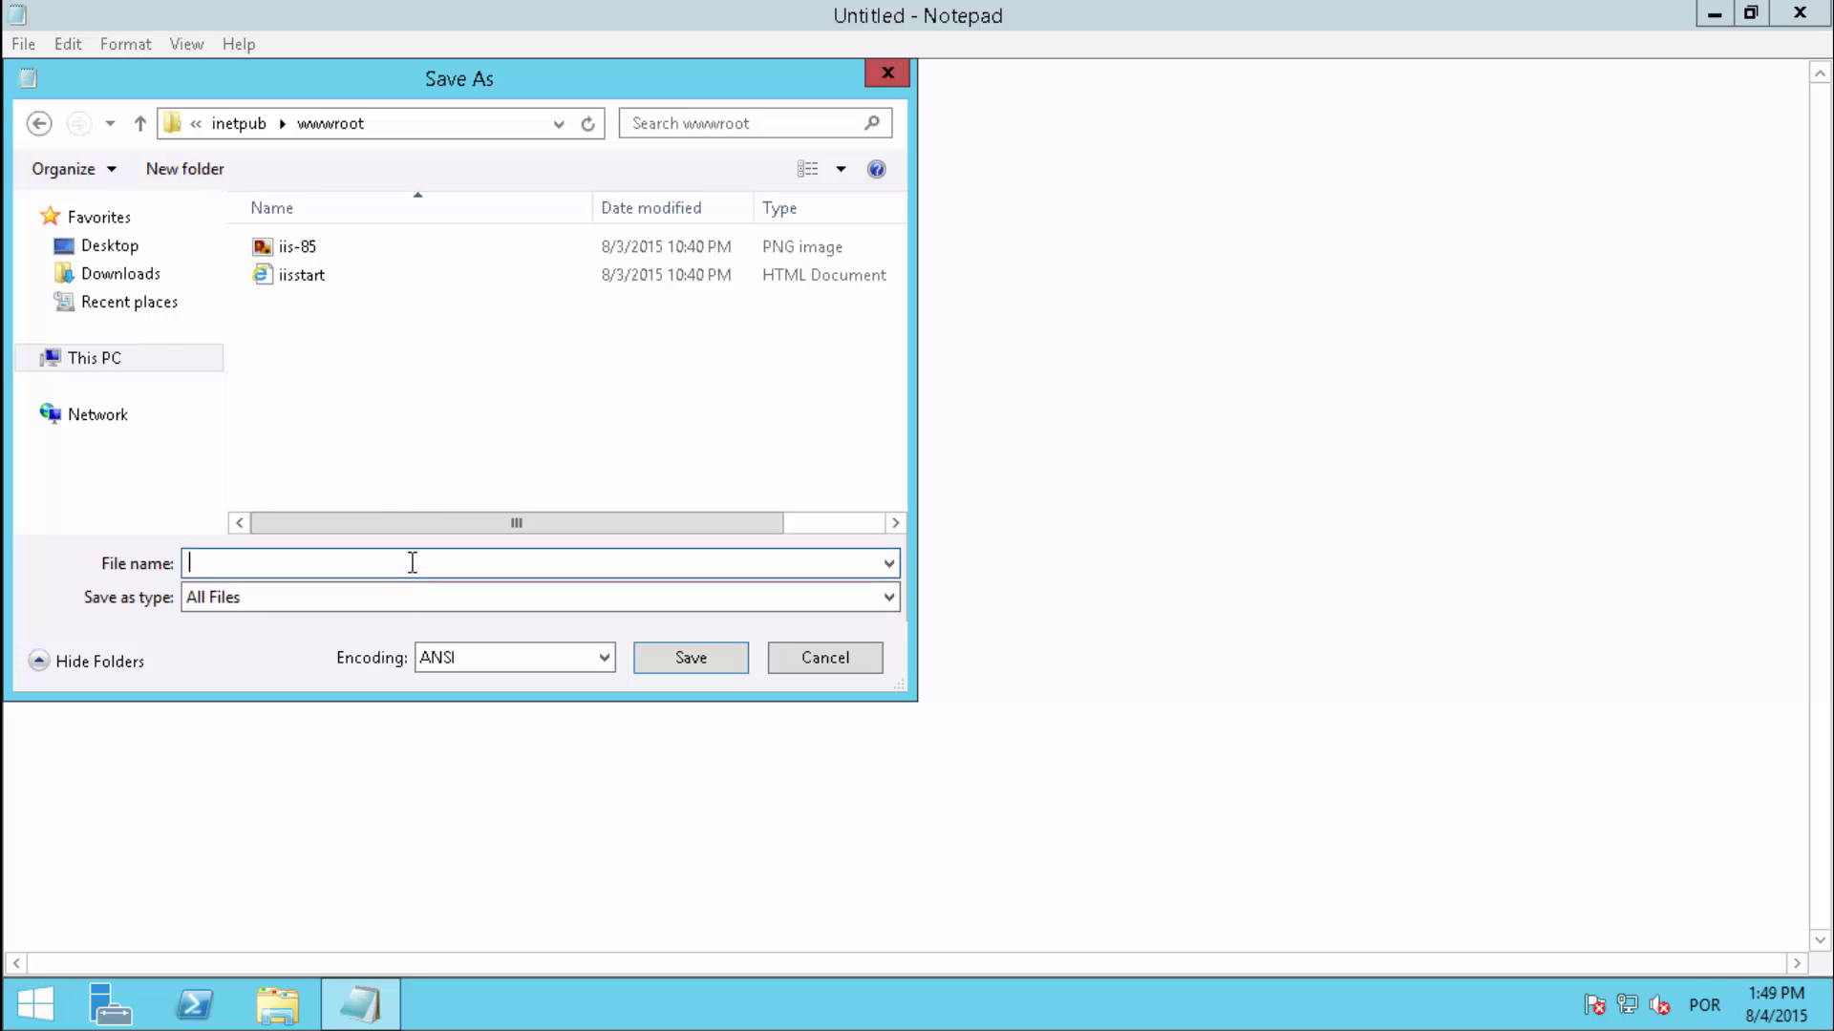
pyautogui.write('test.php')
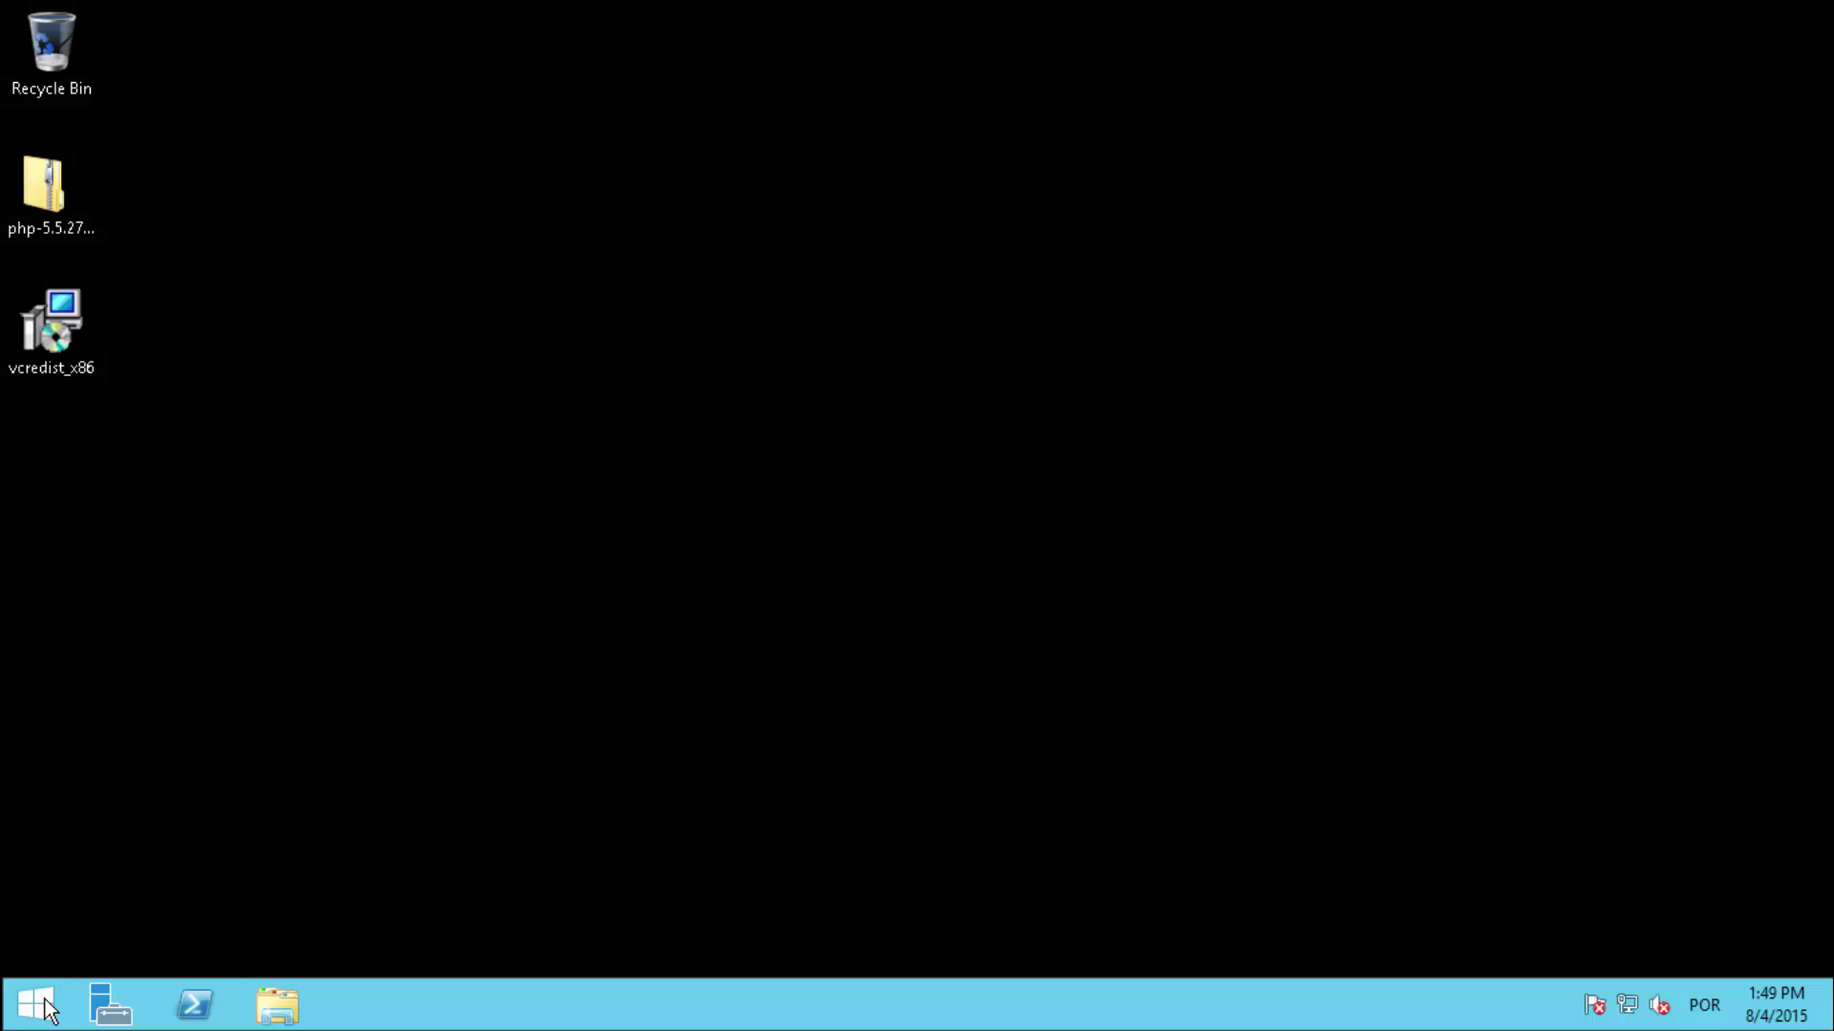
# Launch Internet Explorer and browse to 127.0.0.1/test.php to show the PHP 5.5.27 info page.
pyautogui.click(44, 999)
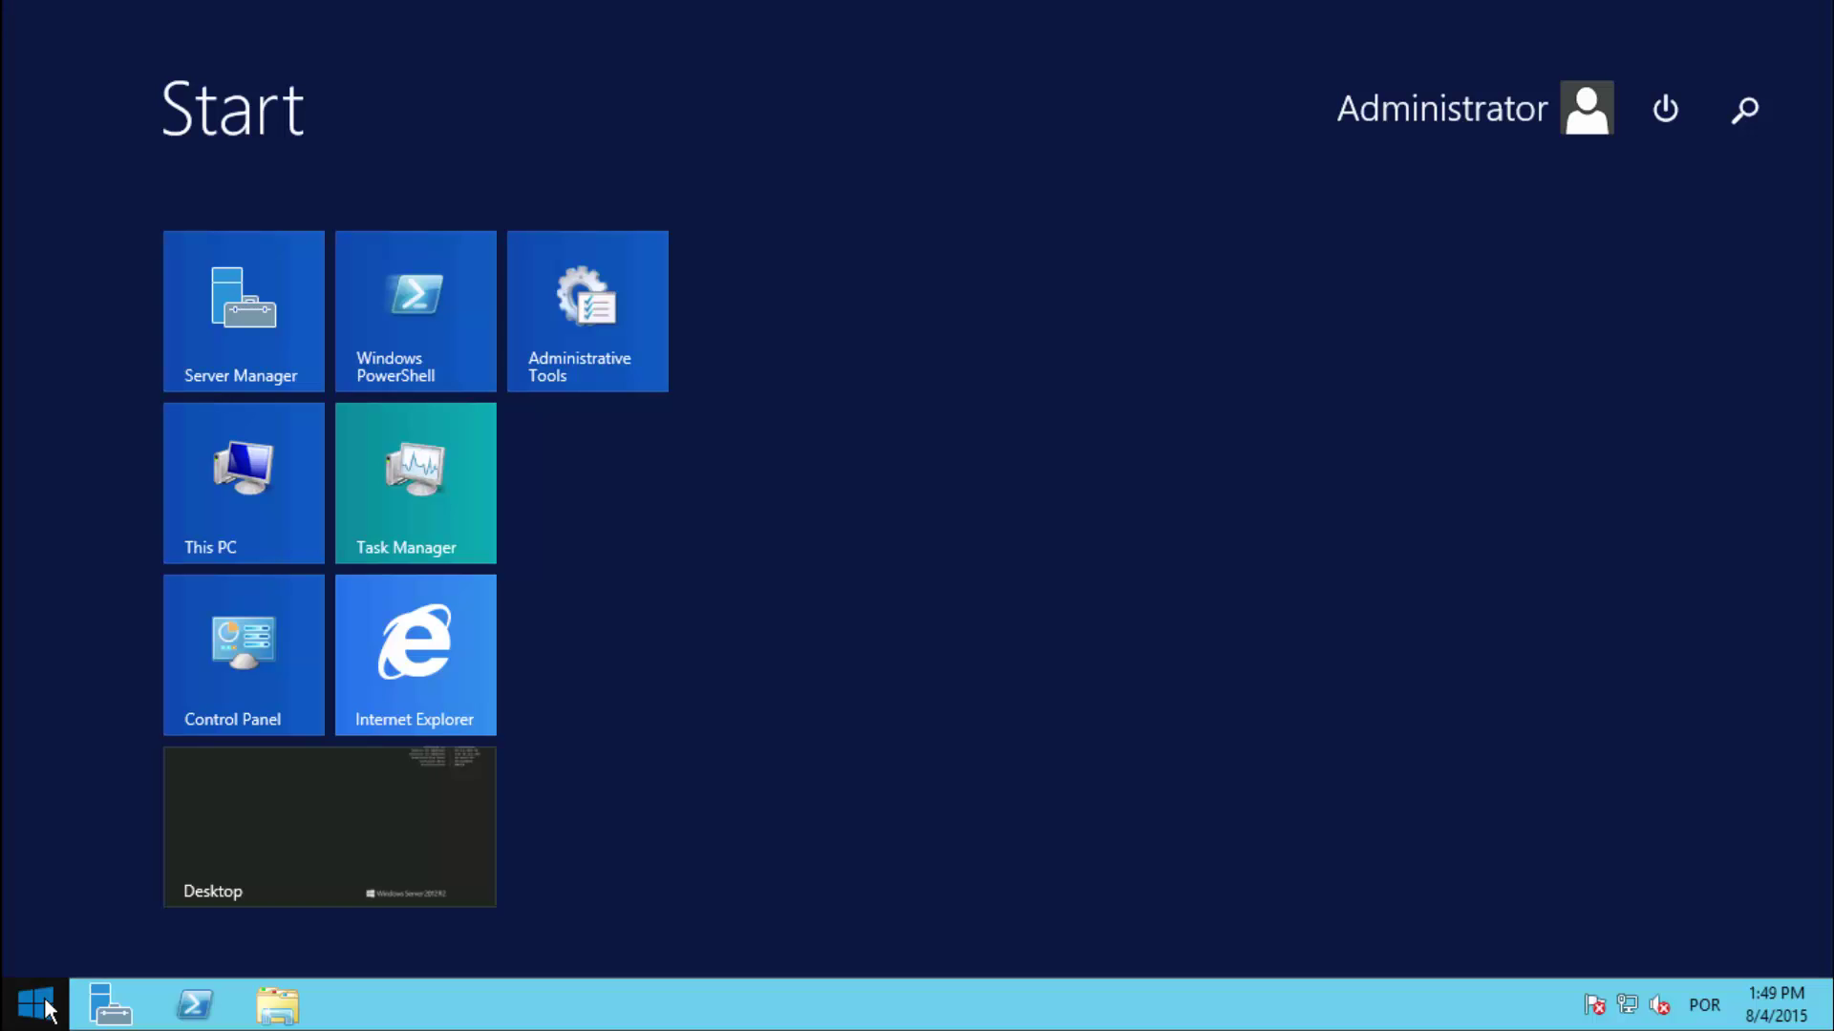
pyautogui.click(411, 669)
pyautogui.click(466, 54)
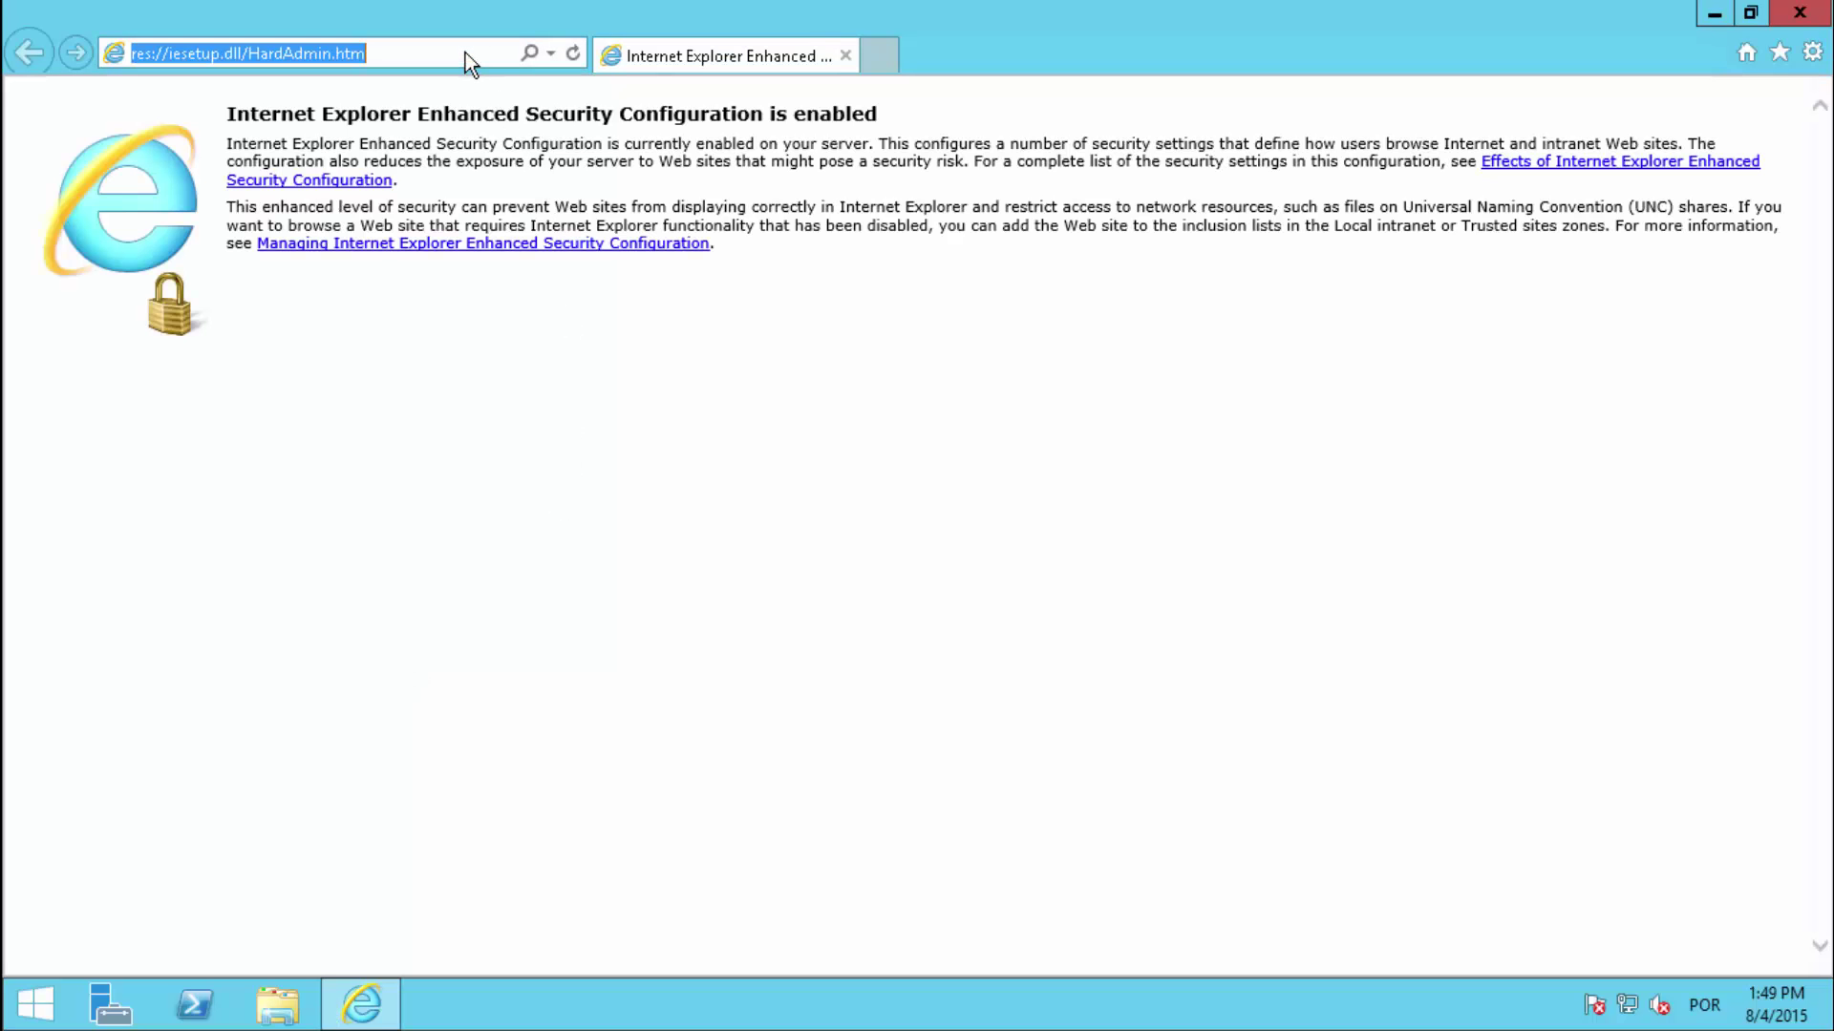
pyautogui.write('127.0.0.1')
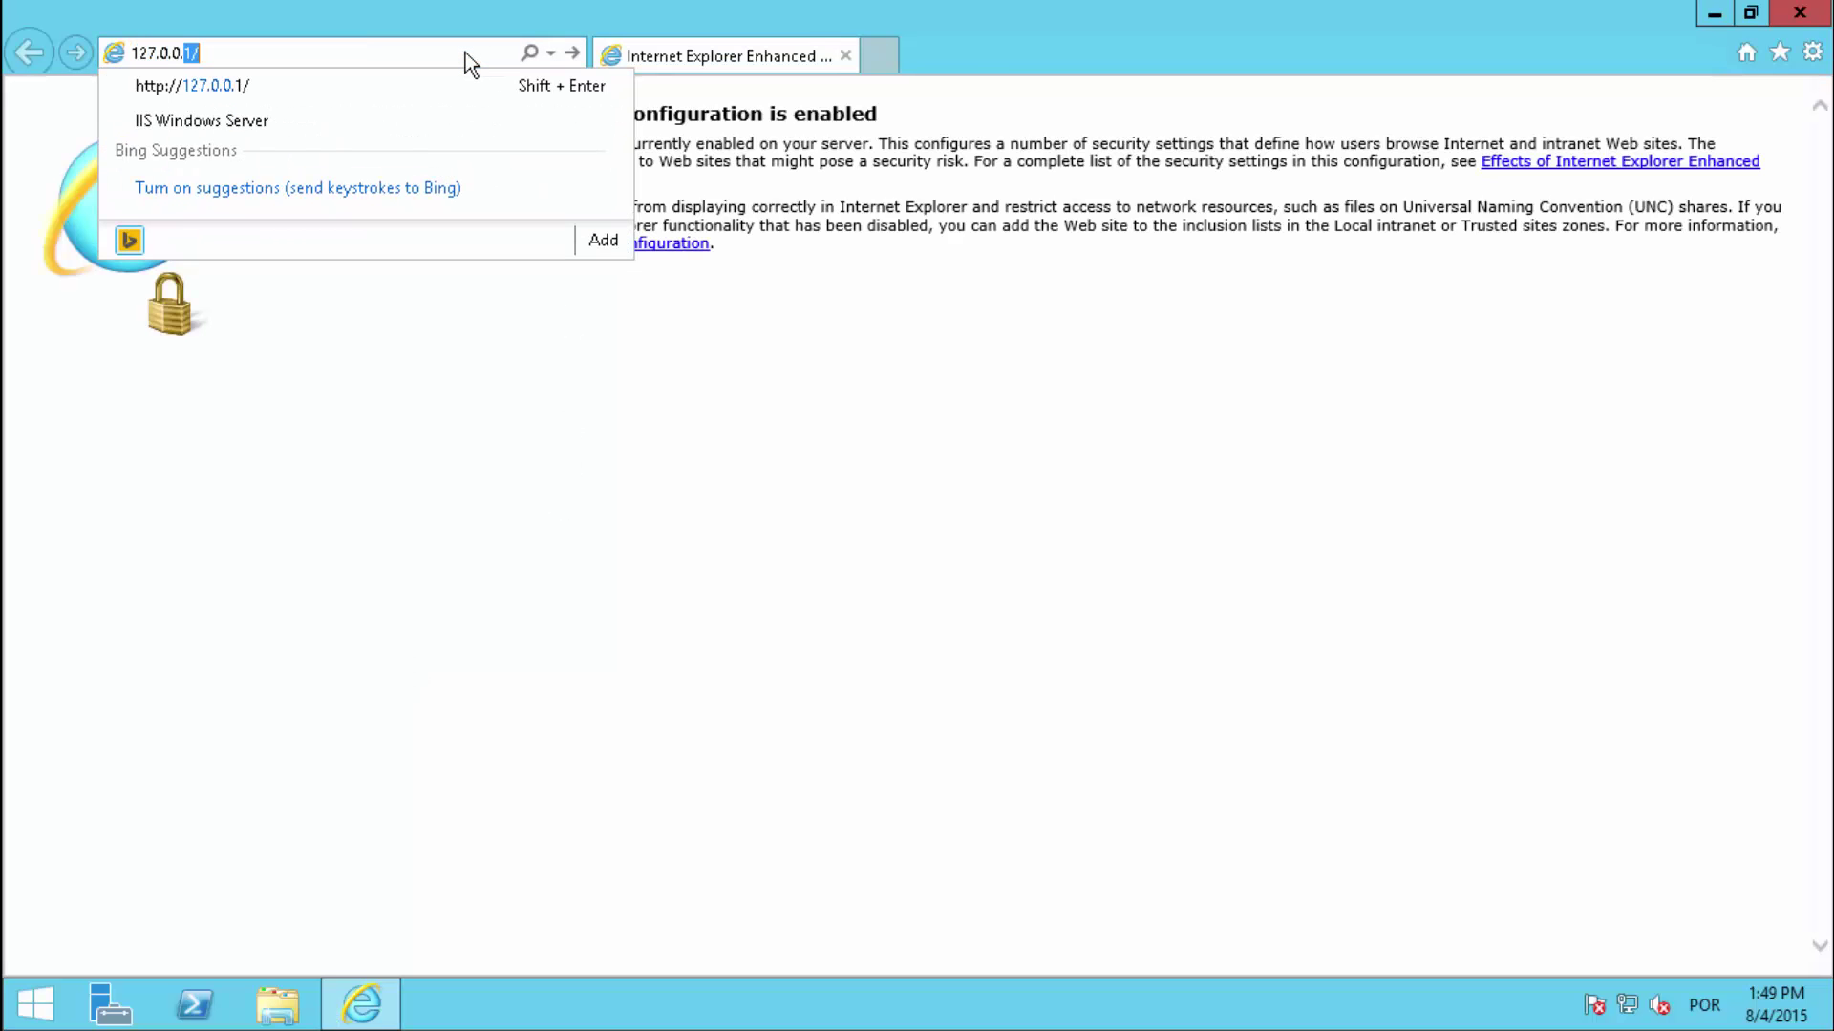
pyautogui.write('/test.php')
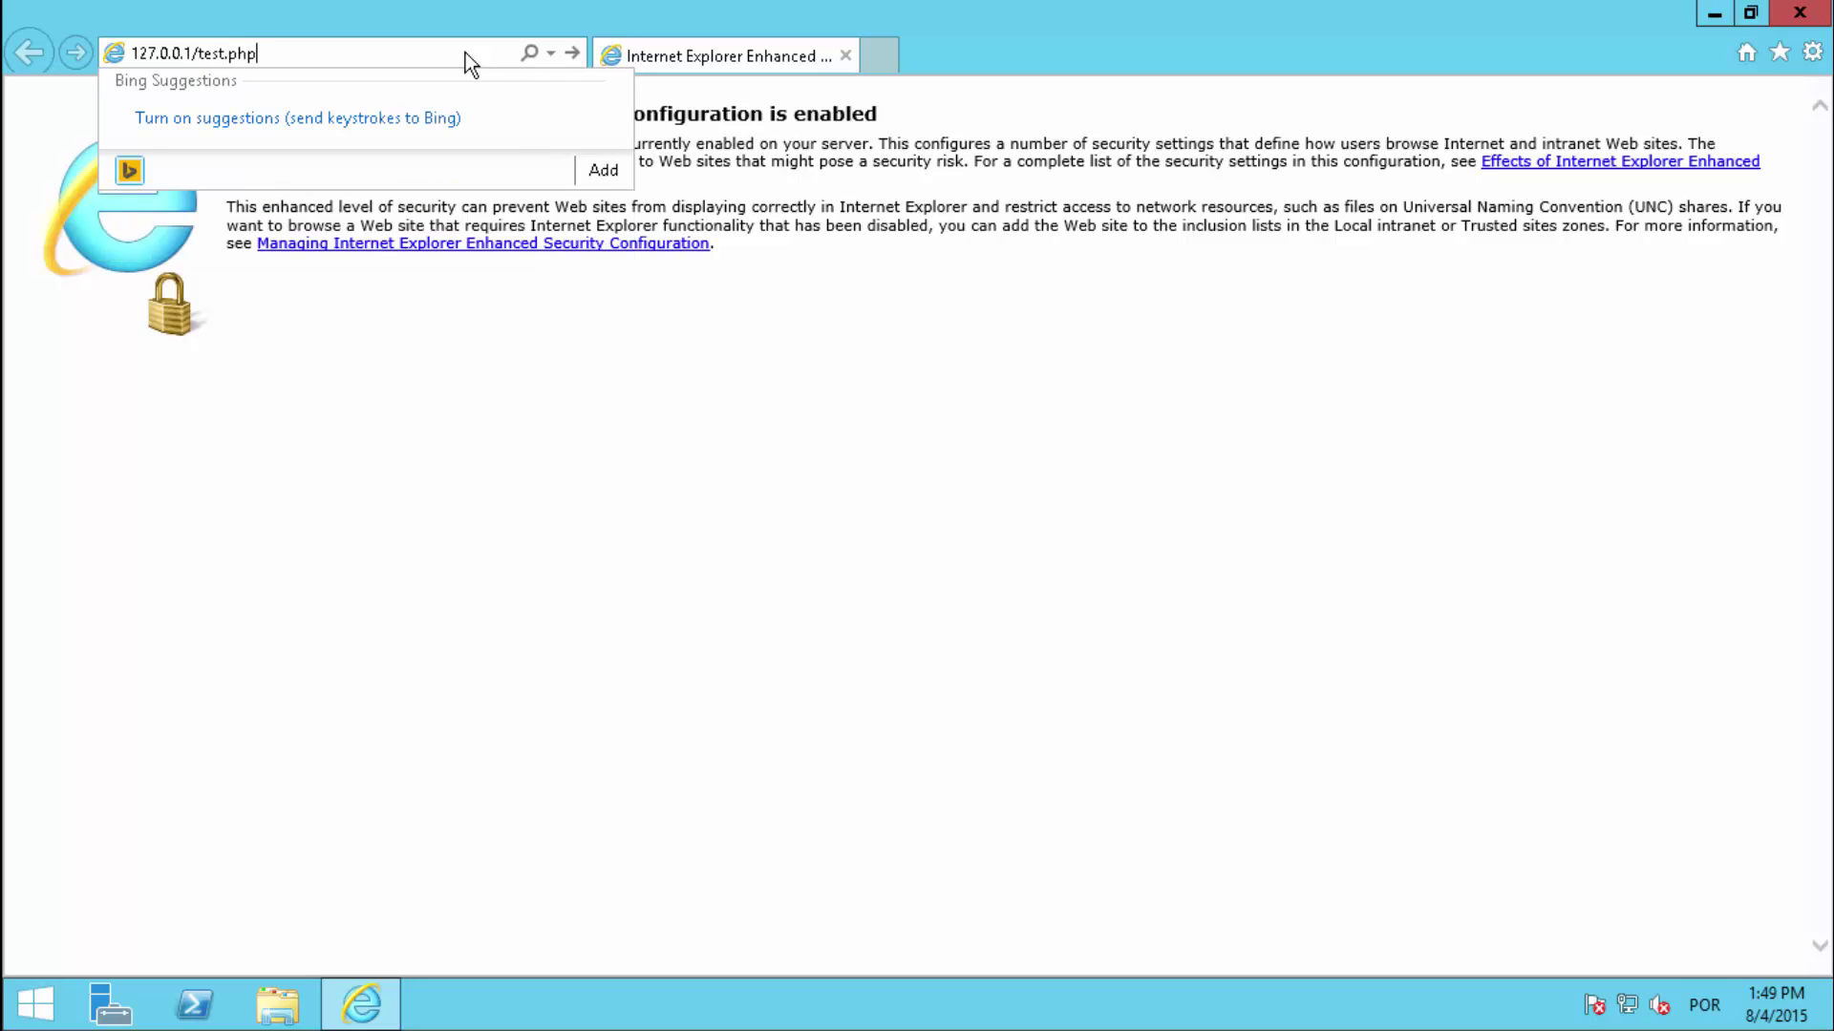
pyautogui.press('Return')
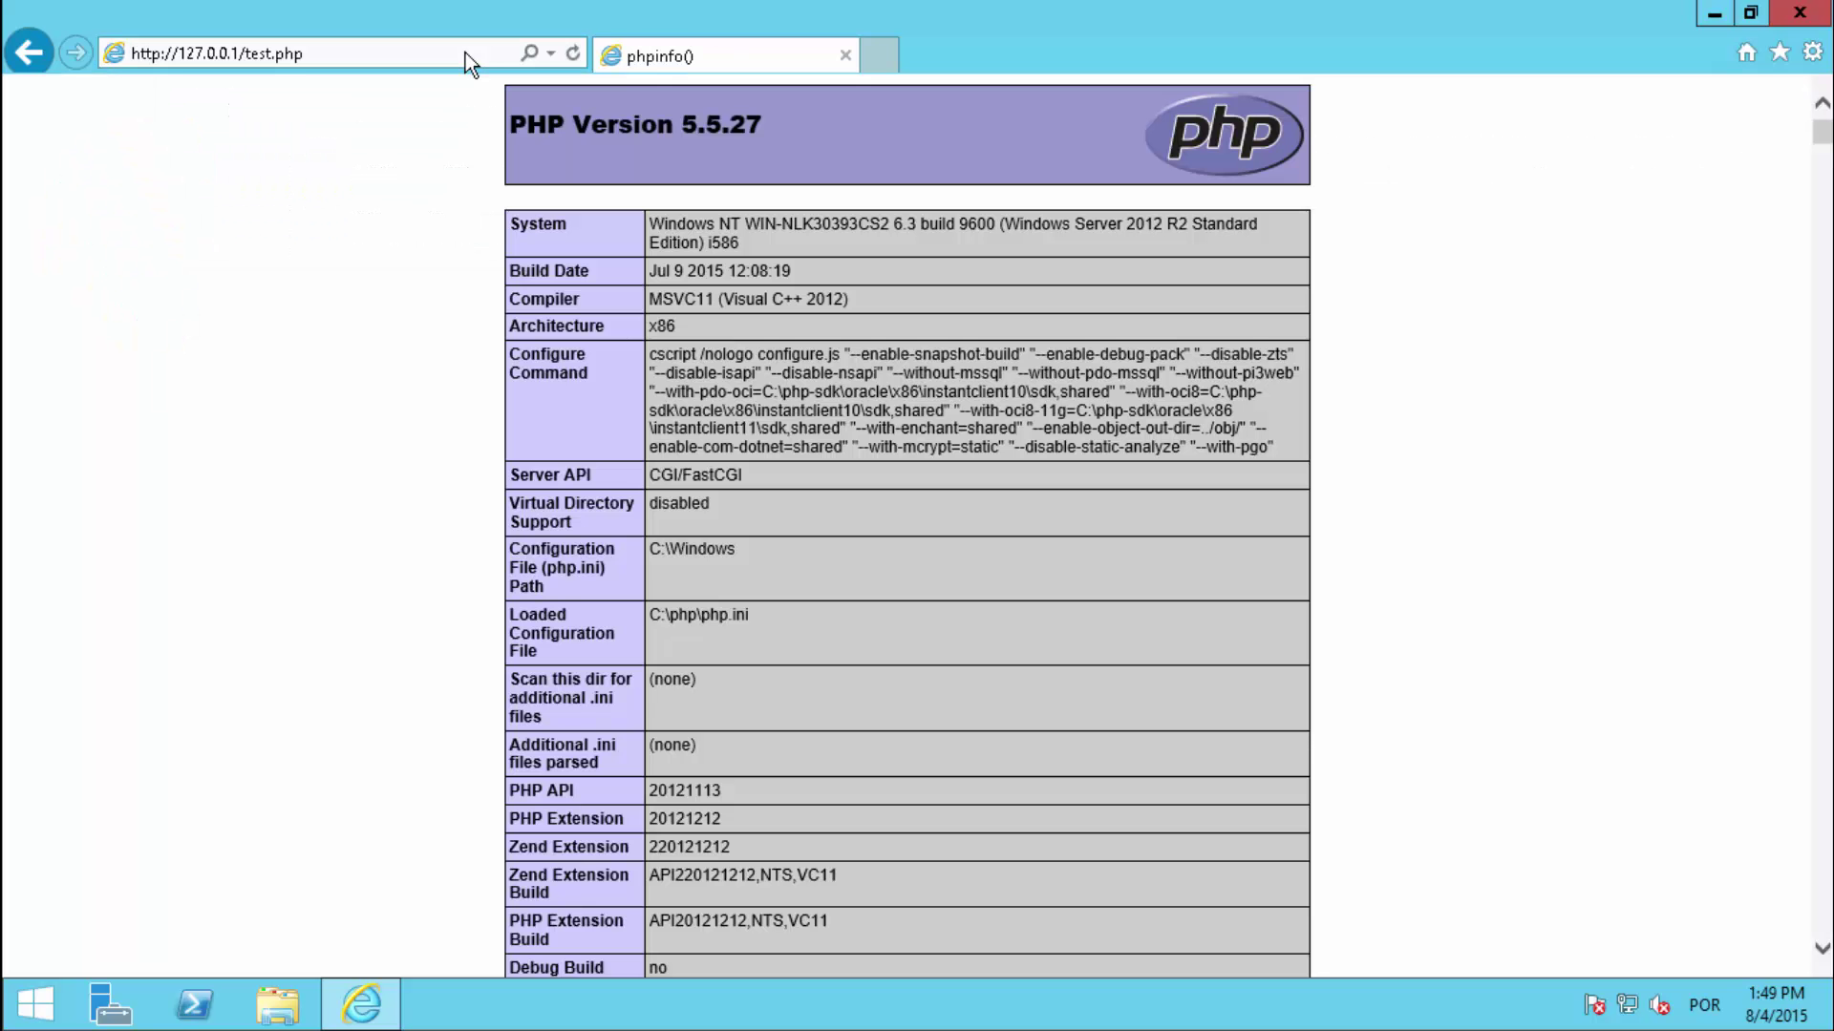